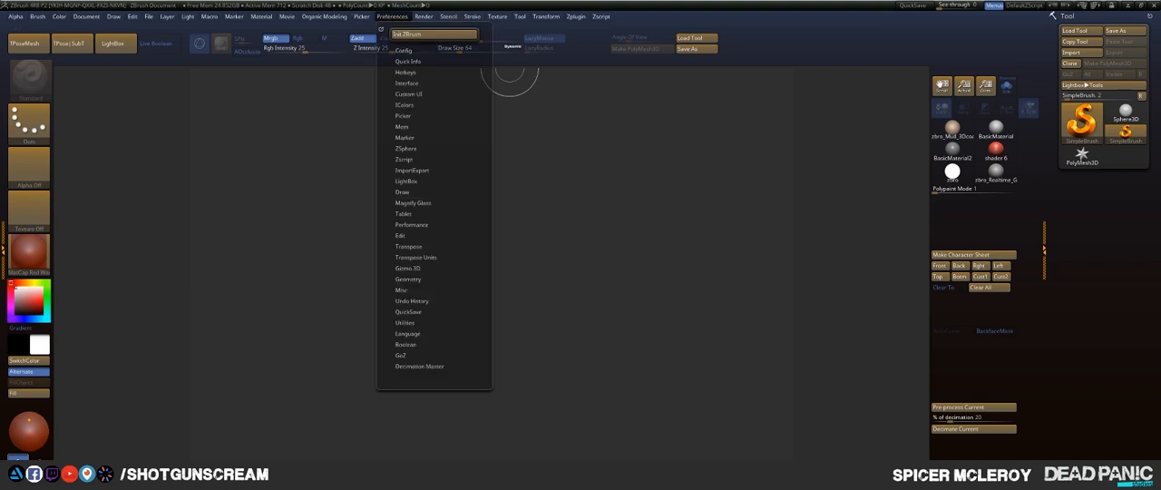
- Restore the standard user interface layout from the configuration preferences
{"action": "left_click", "coordinate": [391, 17]}
{"action": "left_click", "coordinate": [403, 50]}
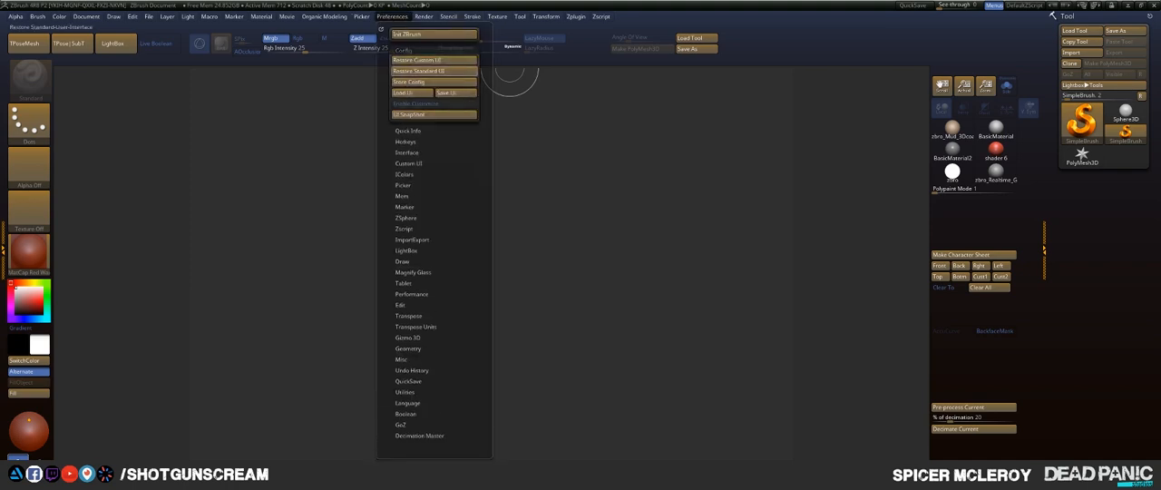
{"action": "left_click", "coordinate": [417, 70]}
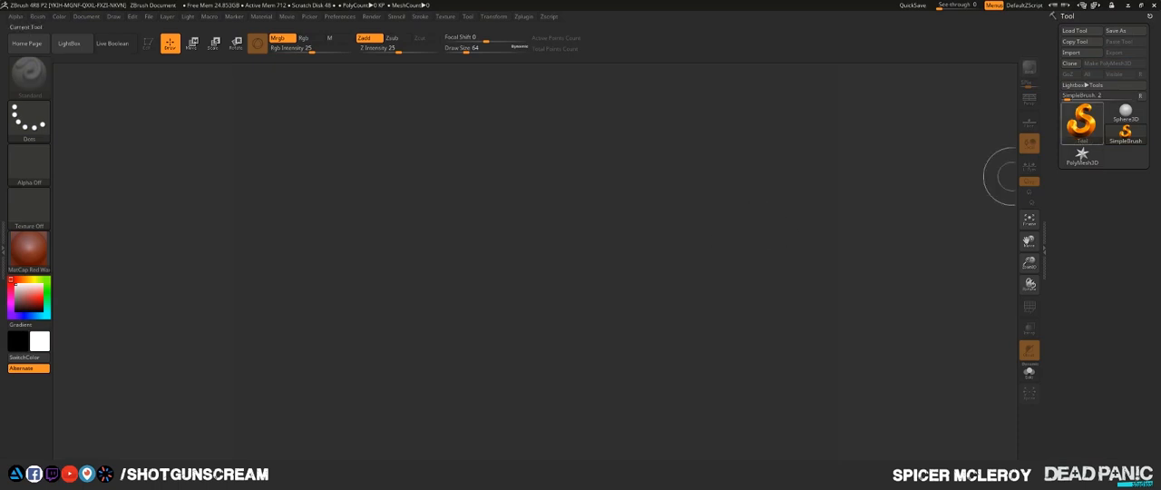
- Place a Sphere3D in the middle of the canvas and enter Edit mode
{"action": "left_click", "coordinate": [1081, 117]}
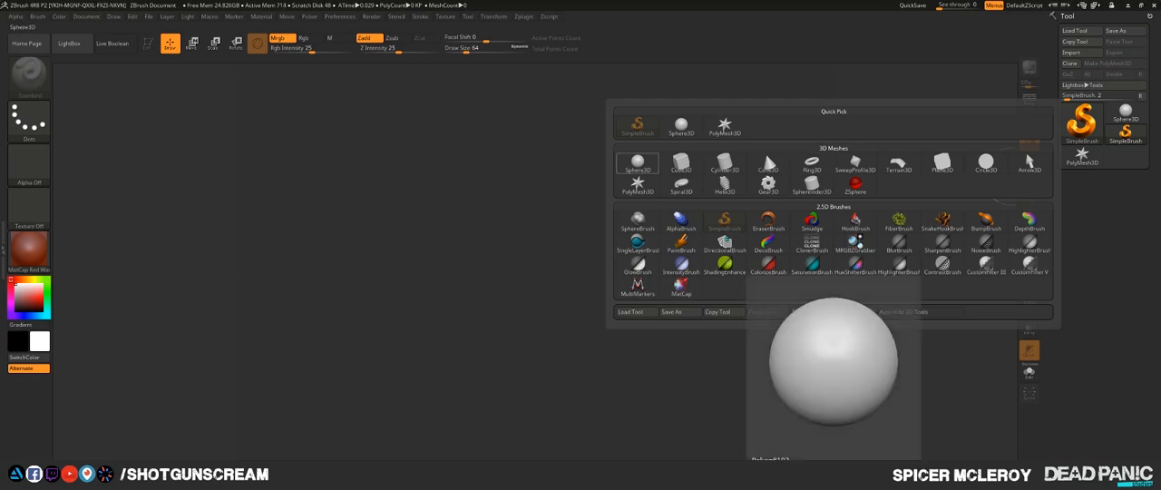
{"action": "left_click", "coordinate": [636, 162]}
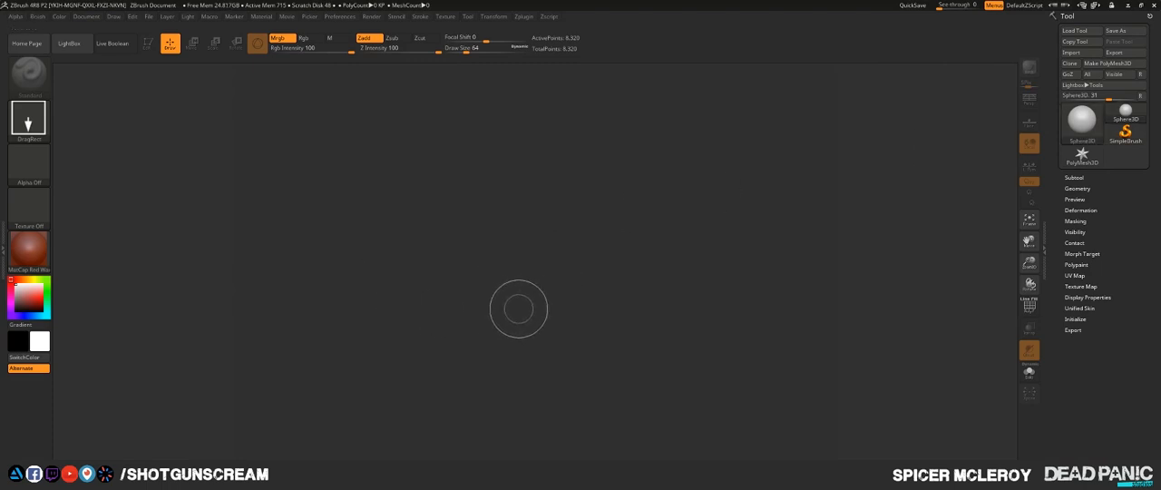
{"action": "left_click_drag", "start_coordinate": [513, 301], "coordinate": [567, 355]}
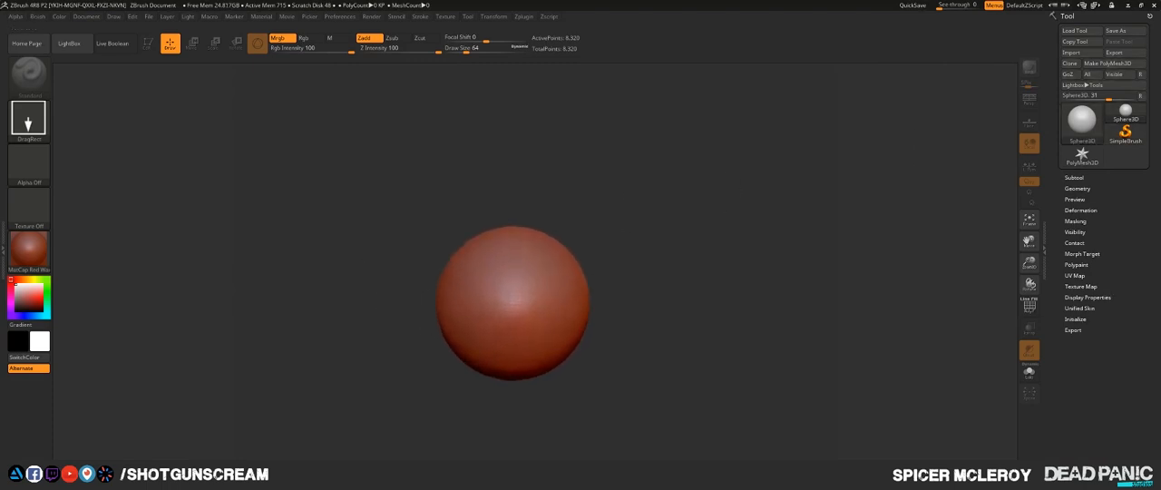
{"action": "key", "text": "t"}
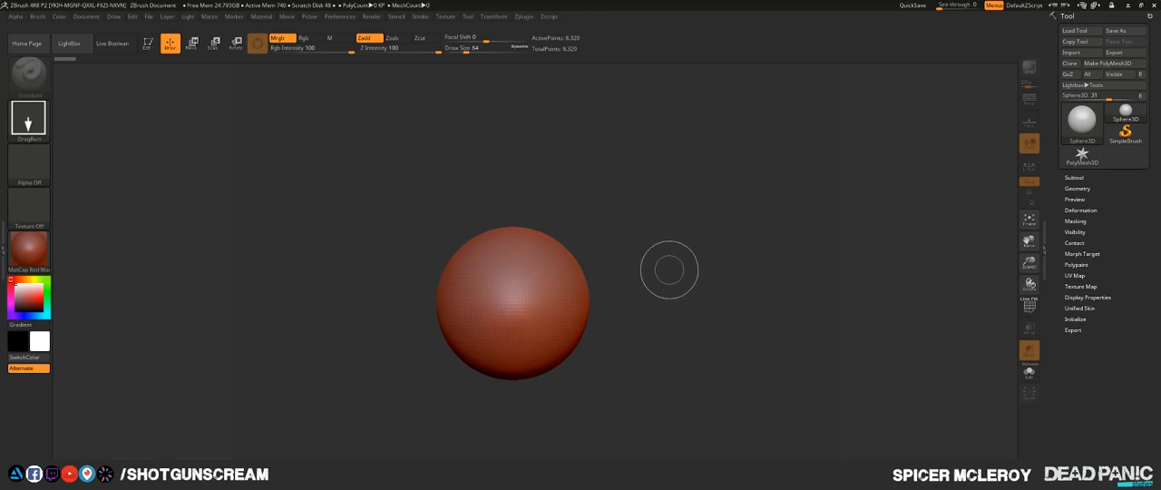
{"action": "key", "text": "t"}
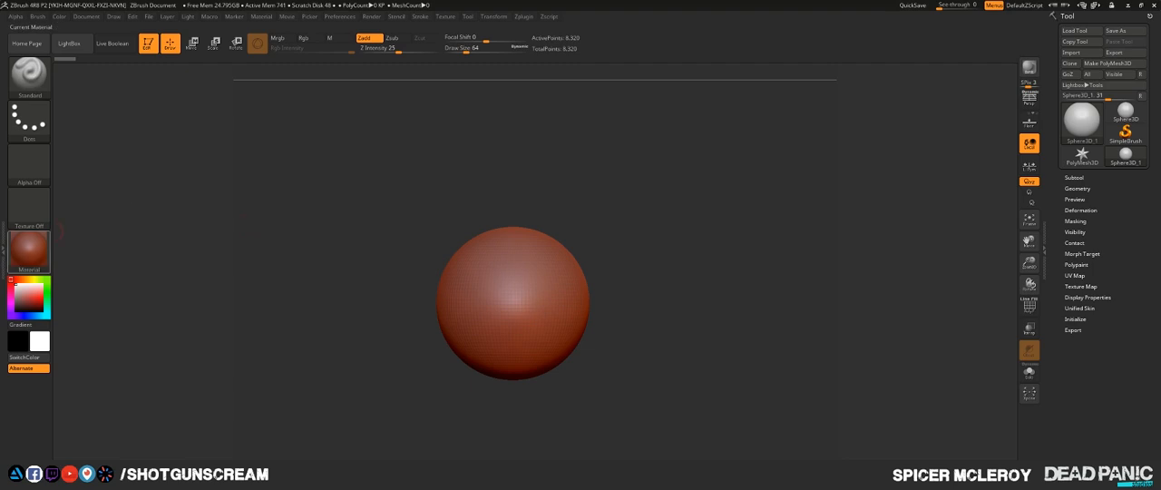
- Change the sphere's material to BasicMaterial from the standard materials
{"action": "left_click", "coordinate": [29, 249]}
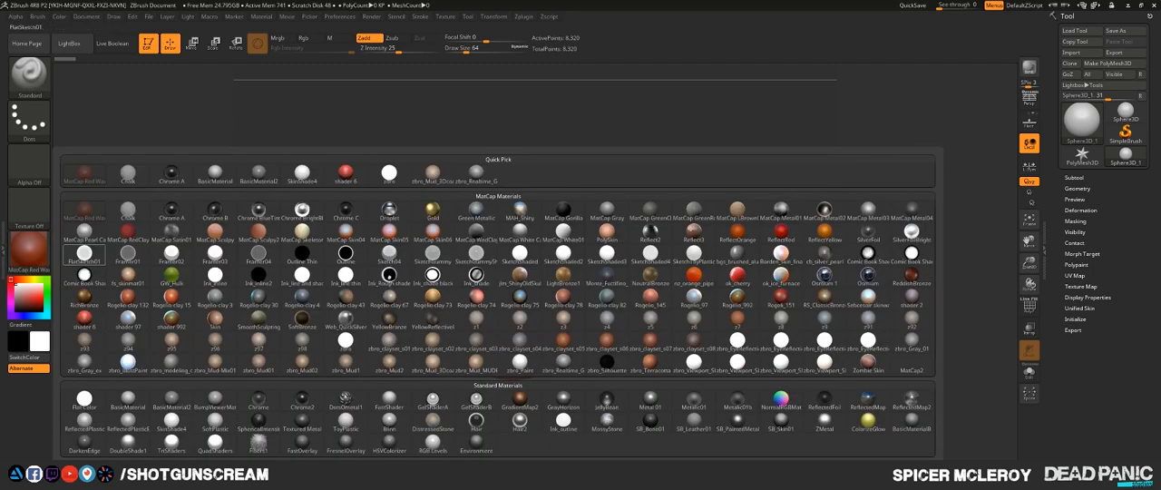
{"action": "mouse_move", "coordinate": [128, 399]}
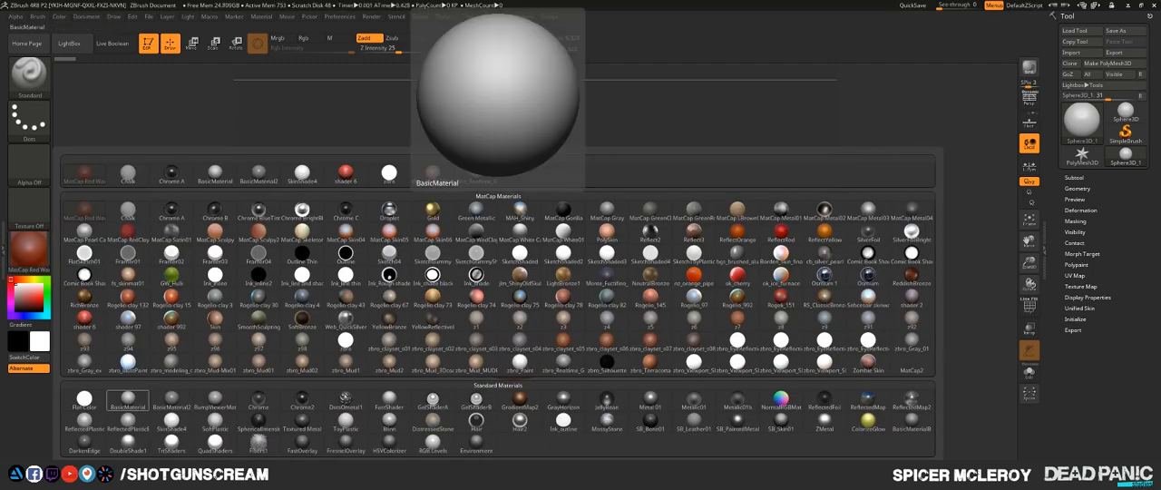
{"action": "left_click", "coordinate": [128, 399]}
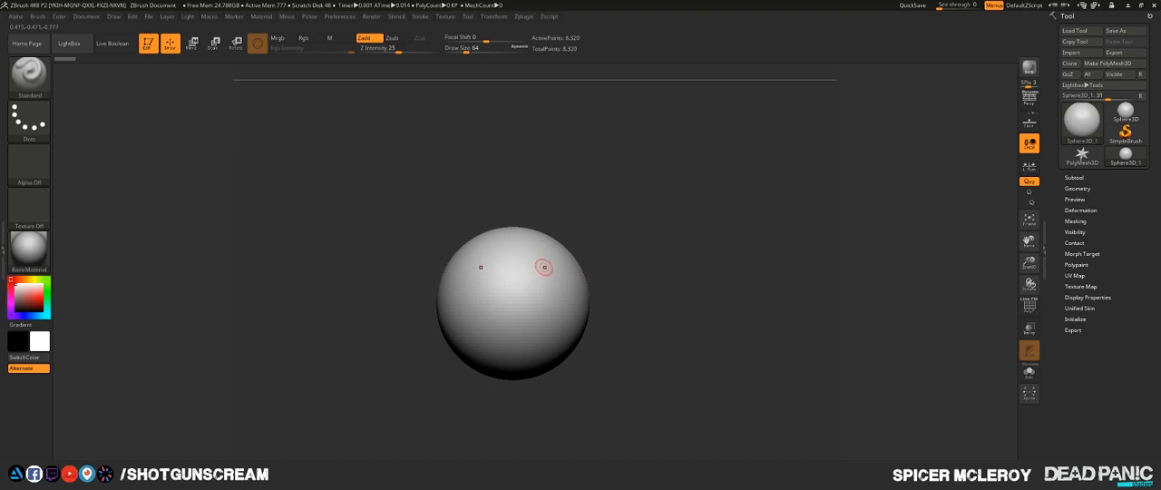
- Choose the Move brush and set its draw size to 468
{"action": "key", "text": "b"}
{"action": "key", "text": "m"}
{"action": "key", "text": "v"}
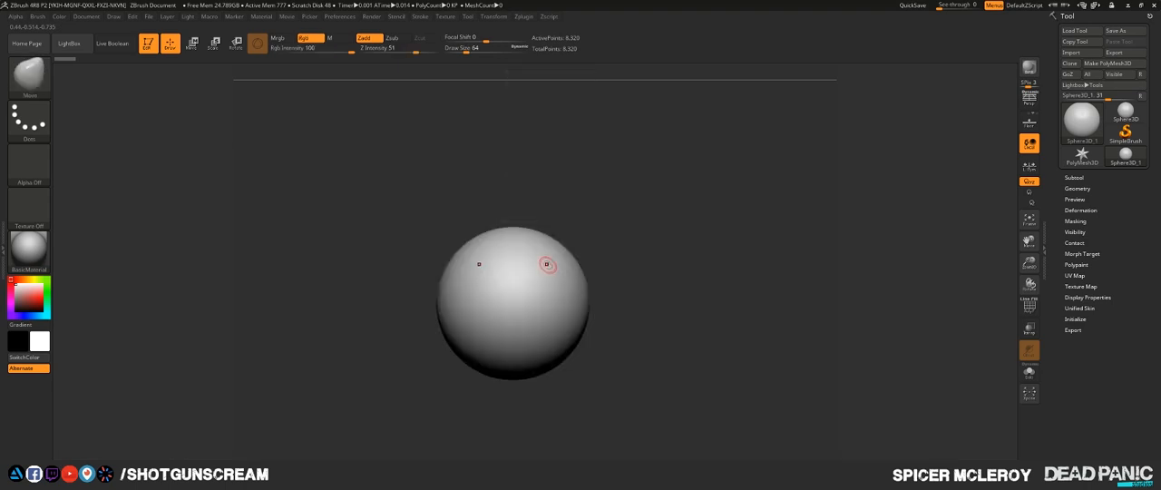
{"action": "key", "text": "s"}
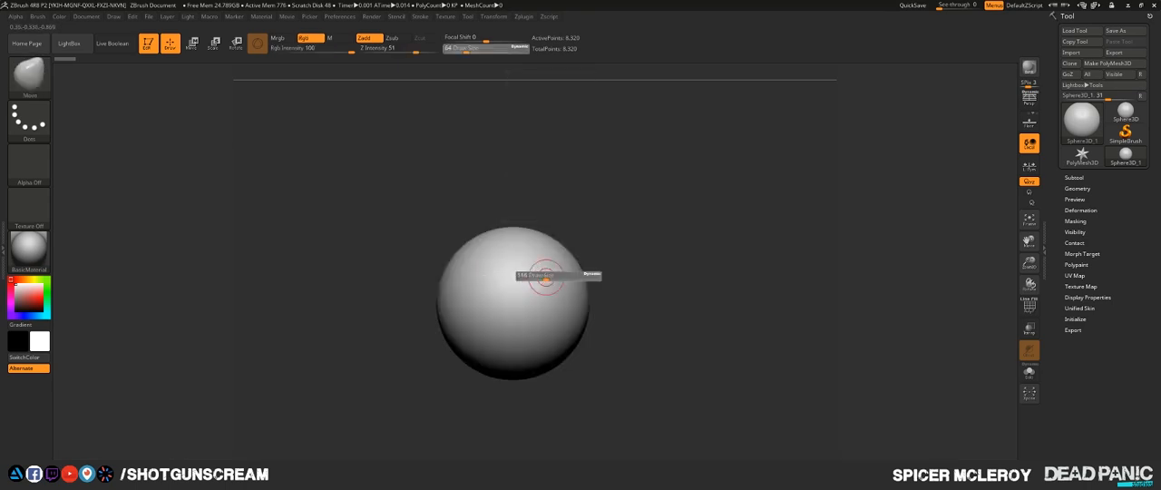
{"action": "mouse_move", "coordinate": [546, 280]}
{"action": "left_mouse_down"}
{"action": "mouse_move", "coordinate": [578, 265]}
{"action": "mouse_move", "coordinate": [594, 272]}
{"action": "left_mouse_up"}
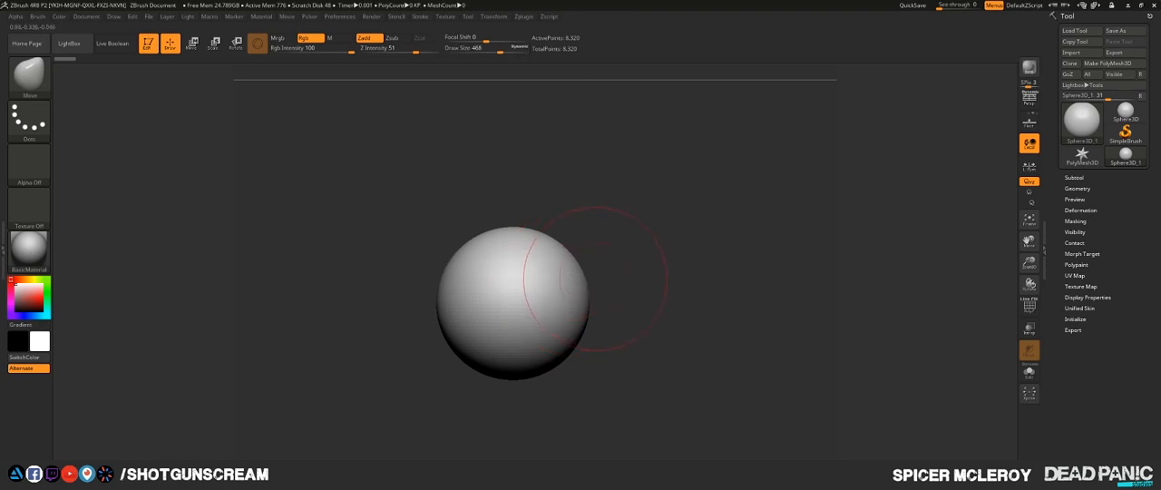
- Keep the Move brush active and convert the sphere primitive into a sculptable PolyMesh3D
{"action": "key", "text": "b"}
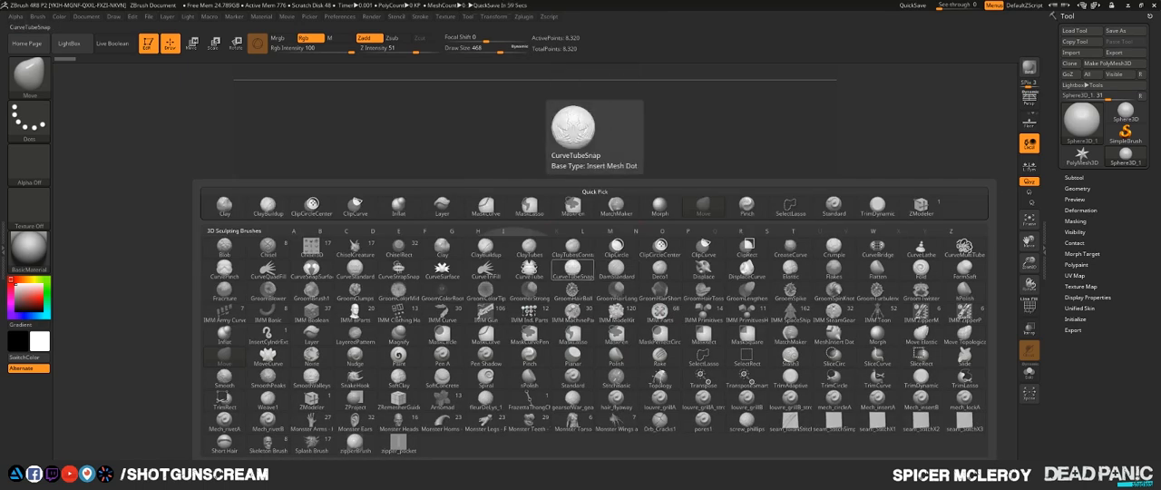
{"action": "key", "text": "m"}
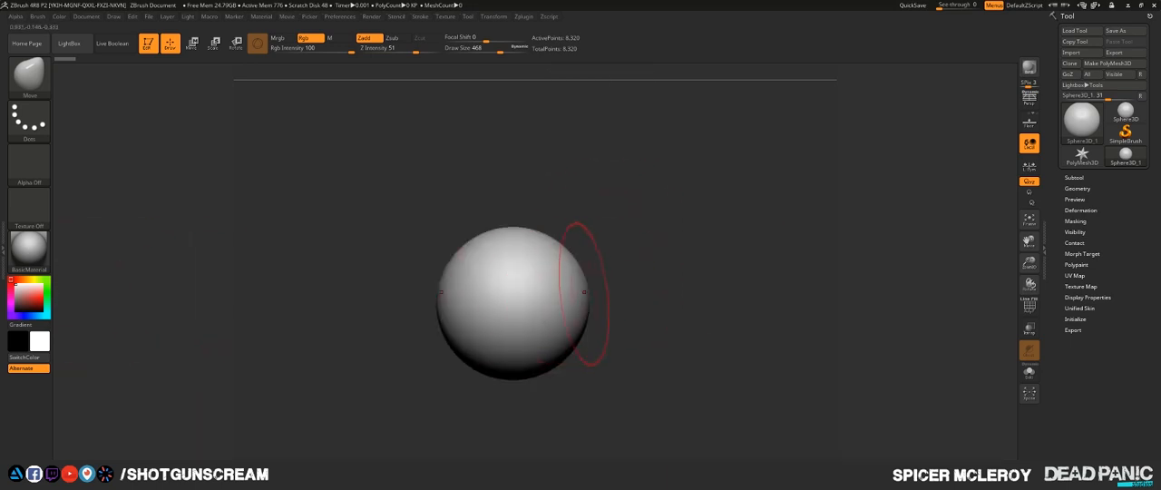
{"action": "left_click", "coordinate": [588, 299]}
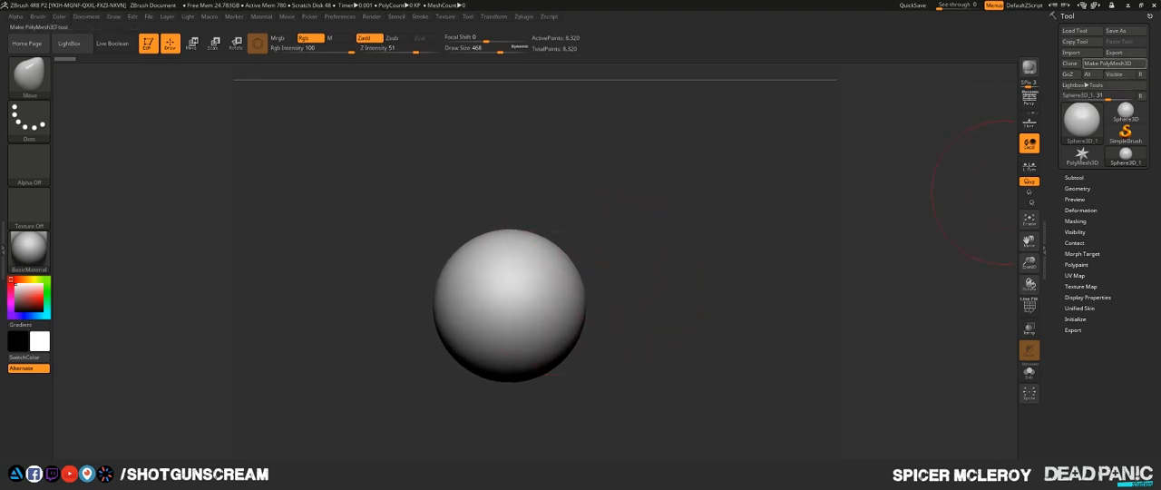
{"action": "left_click", "coordinate": [1114, 63]}
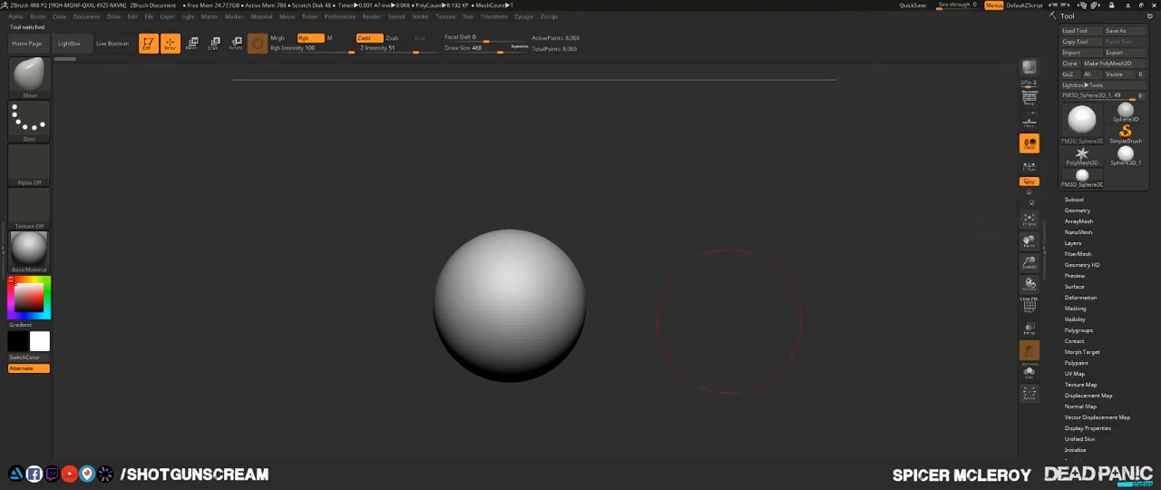
- Push the sphere's sides inward with the Move brush and pull its underside down into a tapered jaw
{"action": "left_click_drag", "start_coordinate": [571, 313], "coordinate": [550, 305]}
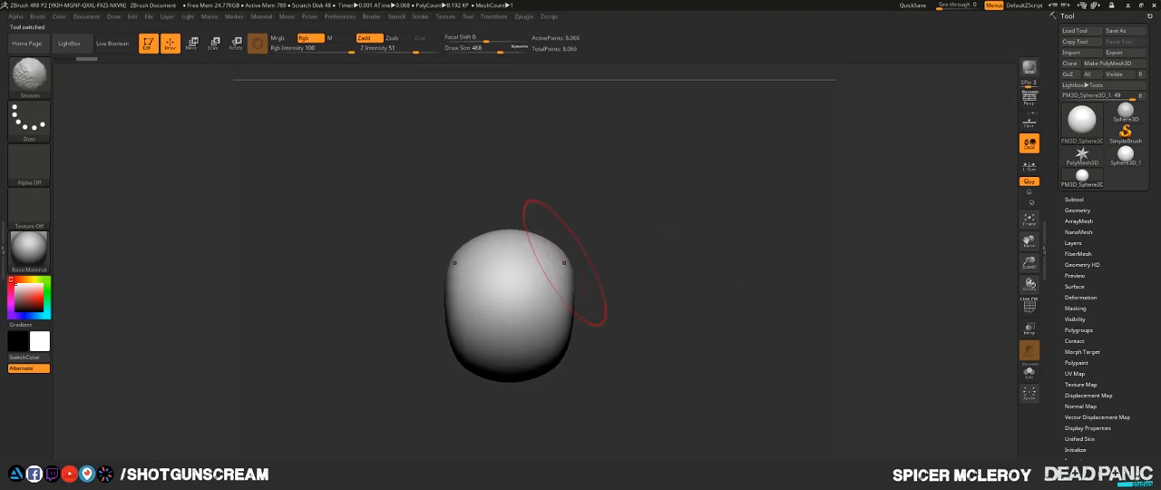
{"action": "left_click_drag", "start_coordinate": [618, 278], "coordinate": [644, 239]}
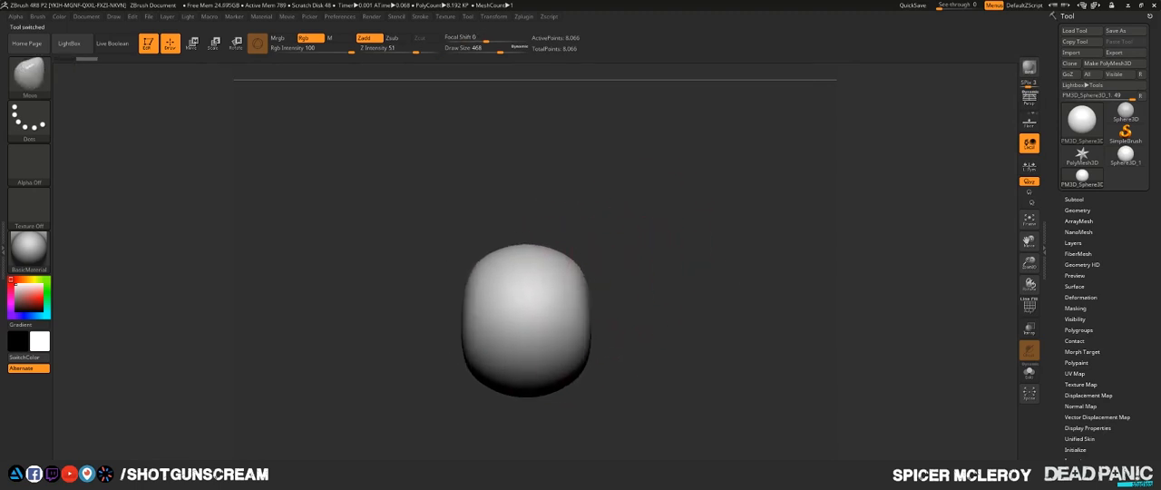
{"action": "mouse_move", "coordinate": [629, 288]}
{"action": "left_mouse_down"}
{"action": "mouse_move", "coordinate": [606, 271]}
{"action": "mouse_move", "coordinate": [608, 283]}
{"action": "left_mouse_up"}
{"action": "left_click_drag", "start_coordinate": [590, 249], "coordinate": [584, 254]}
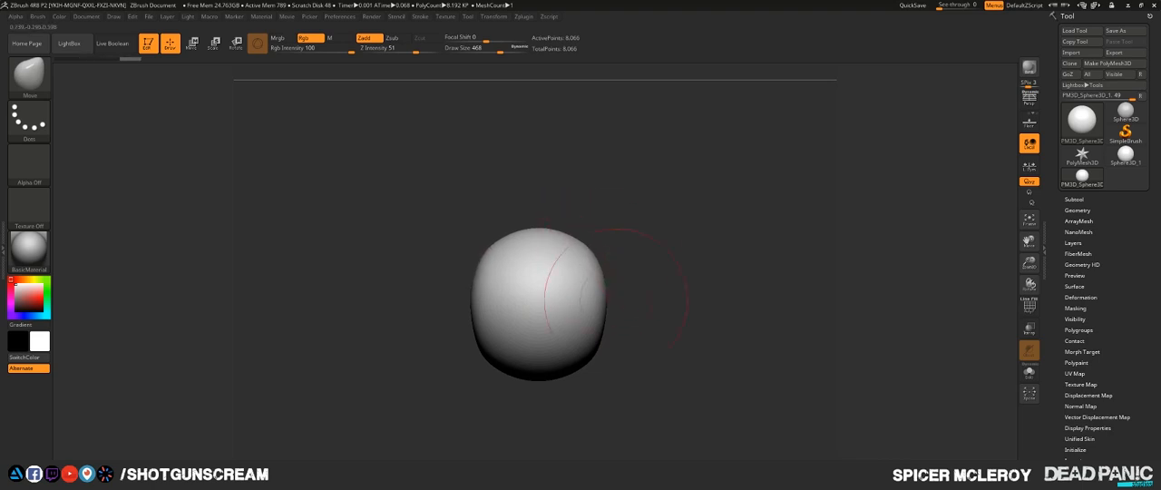
{"action": "mouse_move", "coordinate": [591, 349]}
{"action": "left_mouse_down"}
{"action": "mouse_move", "coordinate": [630, 357]}
{"action": "mouse_move", "coordinate": [617, 376]}
{"action": "left_mouse_up"}
{"action": "mouse_move", "coordinate": [549, 390]}
{"action": "left_mouse_down"}
{"action": "mouse_move", "coordinate": [546, 431]}
{"action": "mouse_move", "coordinate": [591, 406]}
{"action": "left_mouse_up"}
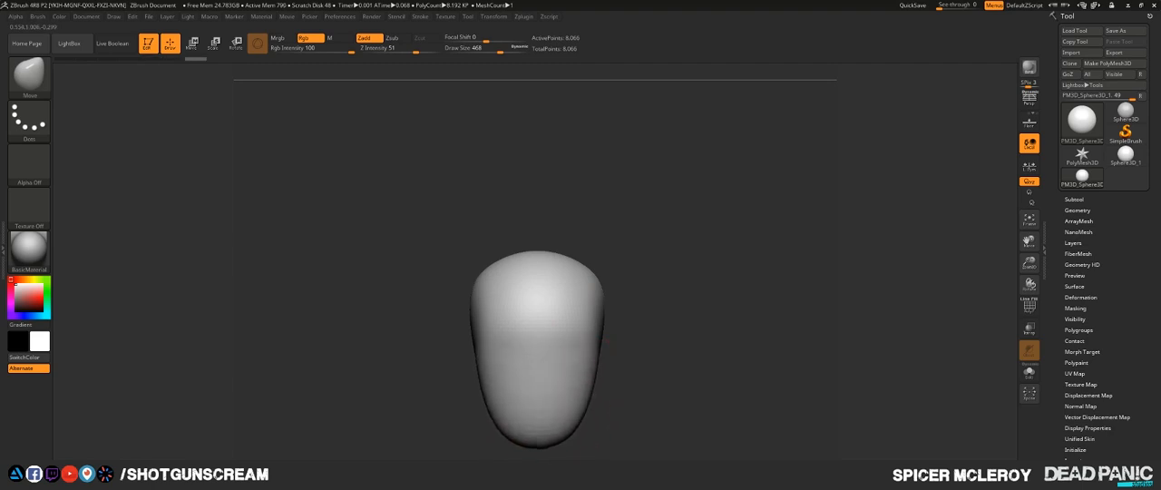
- Reduce the Move brush's draw size to 324 and reshape the face and chin profile from the side
{"action": "mouse_move", "coordinate": [654, 394]}
{"action": "left_mouse_down"}
{"action": "mouse_move", "coordinate": [521, 393]}
{"action": "mouse_move", "coordinate": [500, 315]}
{"action": "left_mouse_up"}
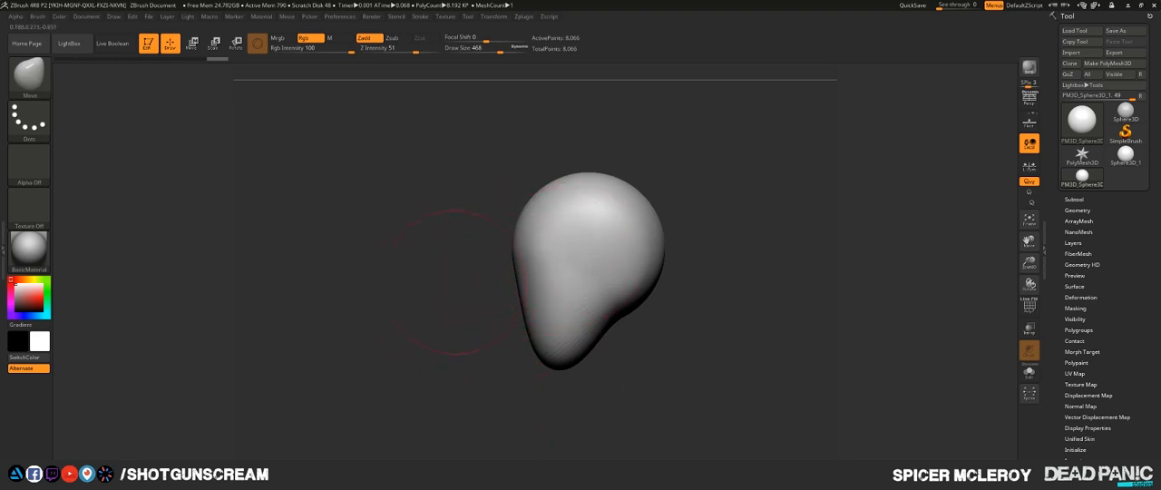
{"action": "key", "text": "s"}
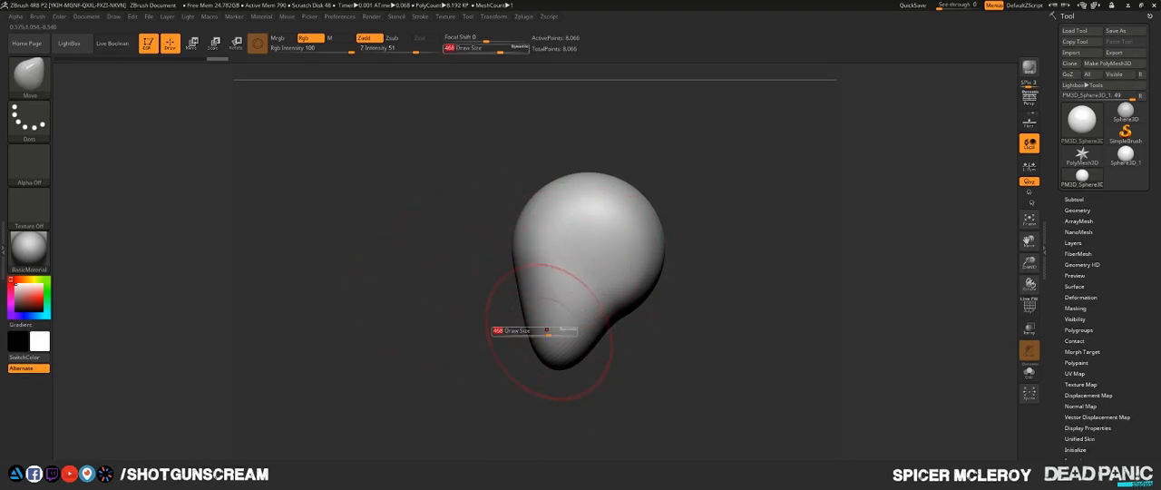
{"action": "mouse_move", "coordinate": [549, 333]}
{"action": "left_mouse_down"}
{"action": "mouse_move", "coordinate": [561, 334]}
{"action": "mouse_move", "coordinate": [517, 297]}
{"action": "mouse_move", "coordinate": [490, 297]}
{"action": "mouse_move", "coordinate": [520, 288]}
{"action": "mouse_move", "coordinate": [518, 329]}
{"action": "left_mouse_up"}
{"action": "key", "text": "s"}
{"action": "left_click_drag", "start_coordinate": [519, 294], "coordinate": [524, 343], "text": "shift"}
{"action": "left_click_drag", "start_coordinate": [609, 352], "coordinate": [696, 343]}
{"action": "mouse_move", "coordinate": [621, 208]}
{"action": "left_mouse_down", "text": "alt"}
{"action": "mouse_move", "coordinate": [664, 267]}
{"action": "mouse_move", "coordinate": [626, 261]}
{"action": "left_mouse_up", "text": "alt"}
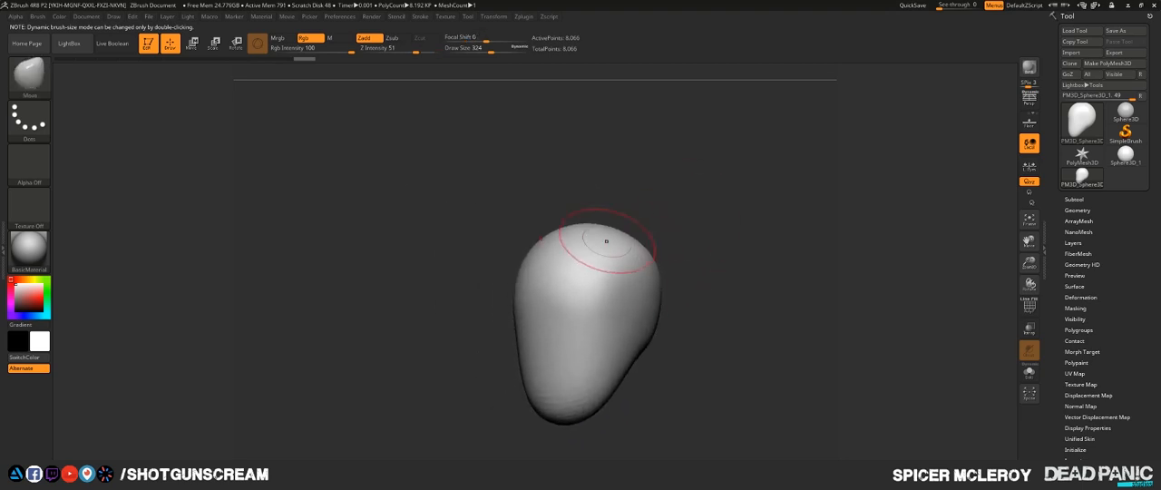
- Narrow the sides of the head from the front and smooth the transition under the back of the skull
{"action": "left_click_drag", "start_coordinate": [591, 288], "coordinate": [646, 281], "text": "shift"}
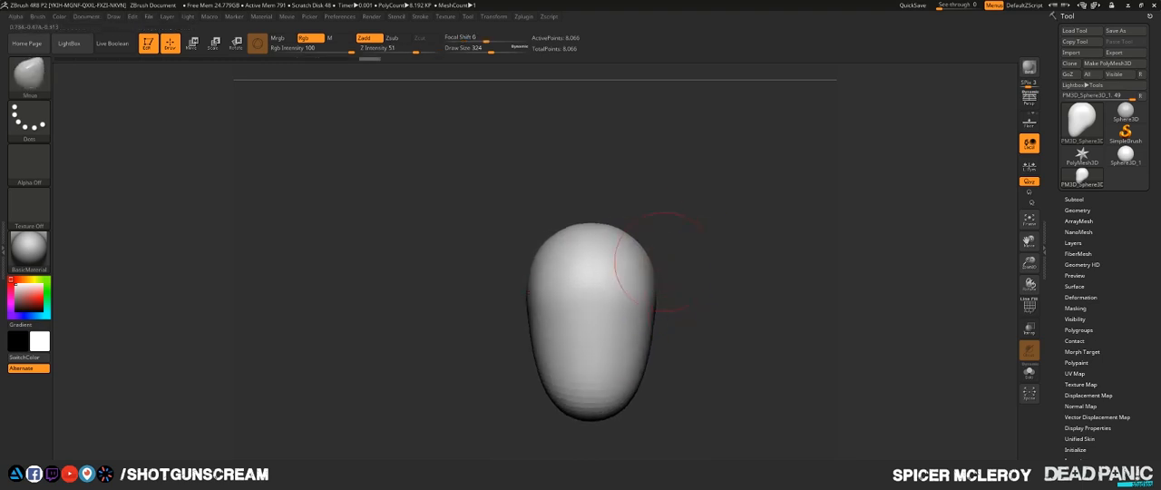
{"action": "left_click_drag", "start_coordinate": [666, 264], "coordinate": [645, 266]}
{"action": "right_click_drag", "start_coordinate": [601, 280], "coordinate": [635, 242]}
{"action": "left_click_drag", "start_coordinate": [734, 304], "coordinate": [725, 234], "text": "alt"}
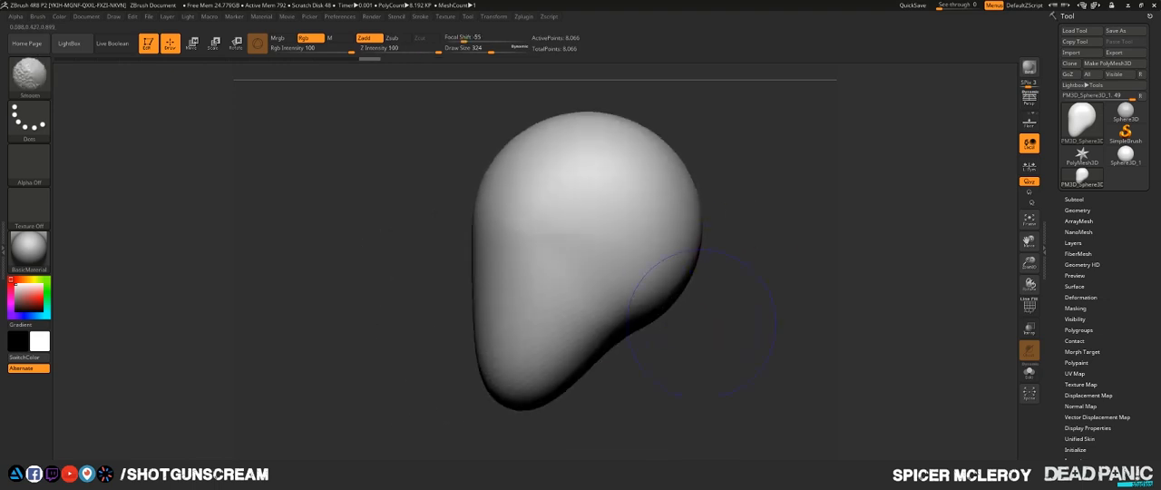
{"action": "mouse_move", "coordinate": [748, 358]}
{"action": "left_mouse_down", "text": "alt"}
{"action": "mouse_move", "coordinate": [729, 220]}
{"action": "mouse_move", "coordinate": [735, 292]}
{"action": "left_mouse_up", "text": "alt"}
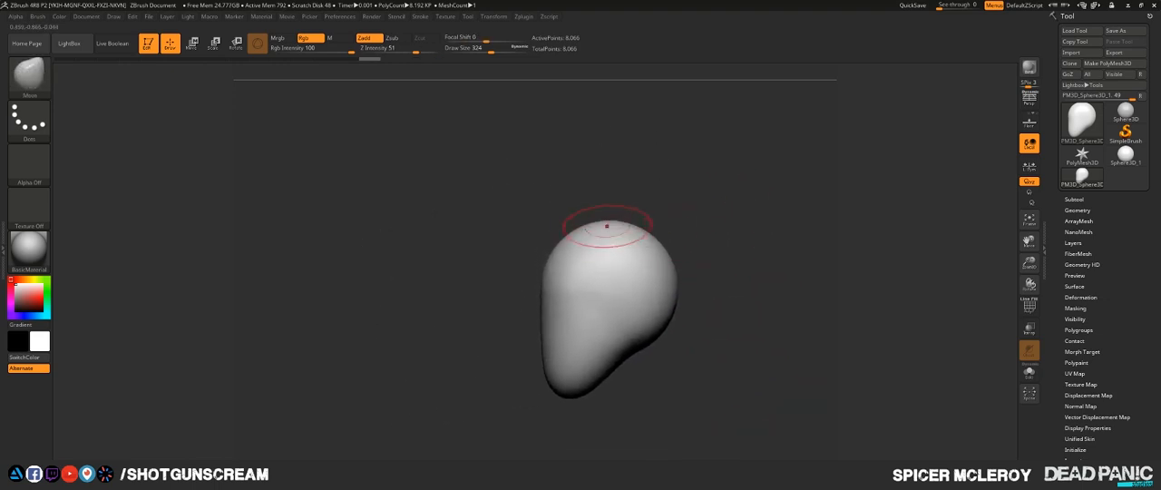
- Set the Move brush's draw size to 517 and reshape the crown and back of the skull
{"action": "key", "text": "s"}
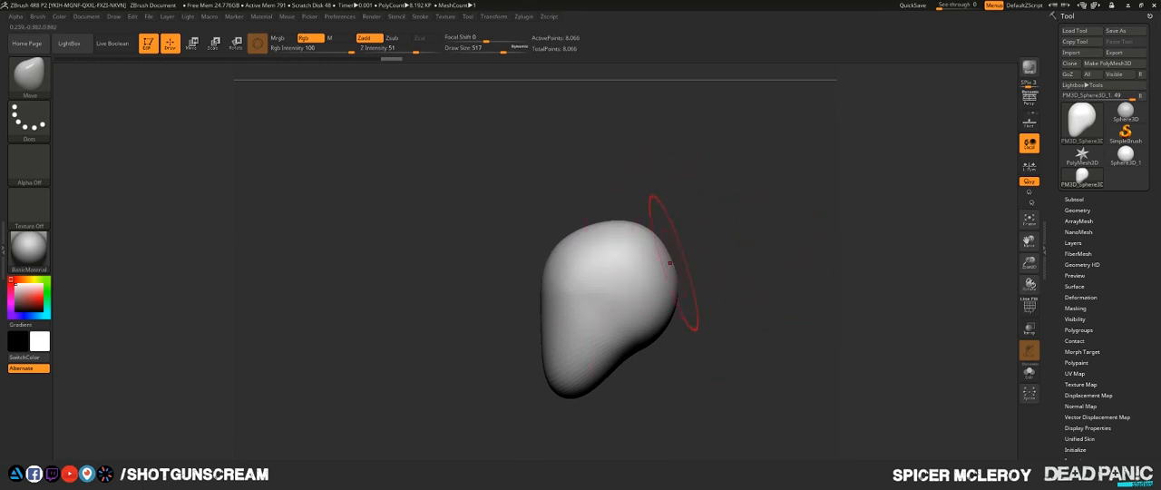
{"action": "mouse_move", "coordinate": [751, 308]}
{"action": "left_mouse_down"}
{"action": "mouse_move", "coordinate": [737, 310]}
{"action": "mouse_move", "coordinate": [754, 310]}
{"action": "left_mouse_up"}
{"action": "left_click_drag", "start_coordinate": [485, 337], "coordinate": [540, 339]}
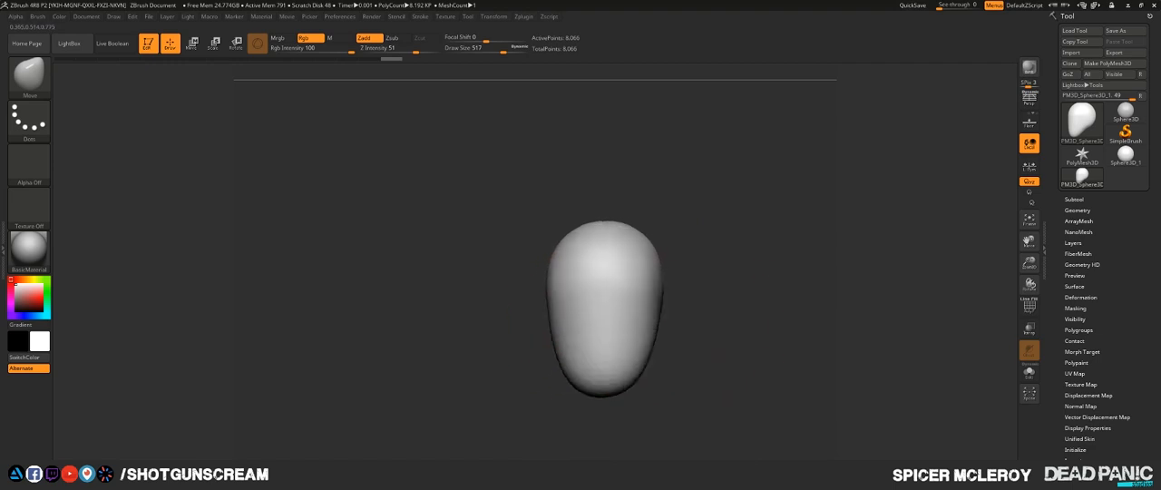
{"action": "mouse_move", "coordinate": [730, 290]}
{"action": "left_mouse_down", "text": "alt"}
{"action": "mouse_move", "coordinate": [754, 333]}
{"action": "mouse_move", "coordinate": [749, 180]}
{"action": "mouse_move", "coordinate": [744, 223]}
{"action": "left_mouse_up", "text": "alt"}
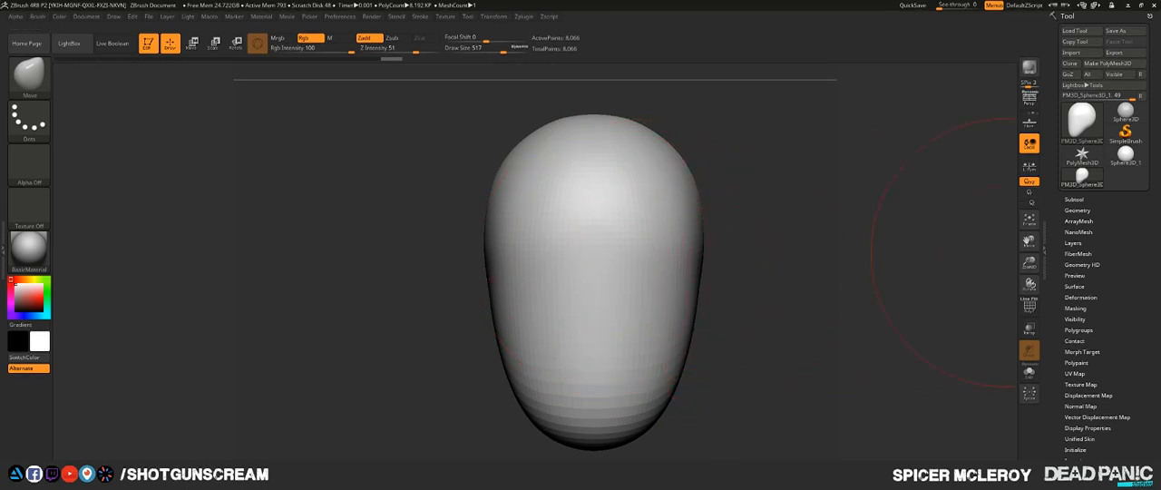
- Remesh the head with DynaMesh at resolution 32
{"action": "left_click", "coordinate": [1076, 209]}
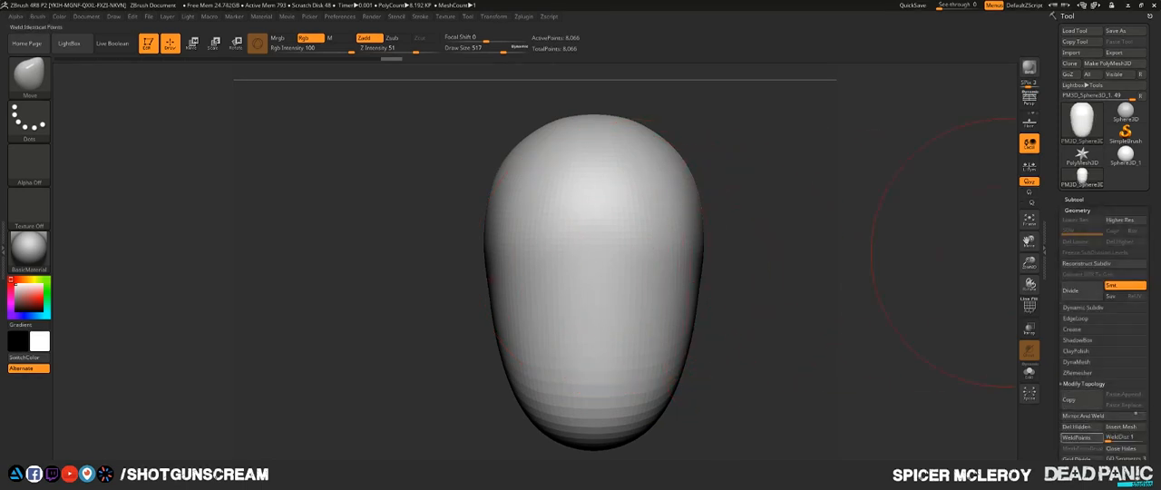
{"action": "left_click", "coordinate": [1084, 383]}
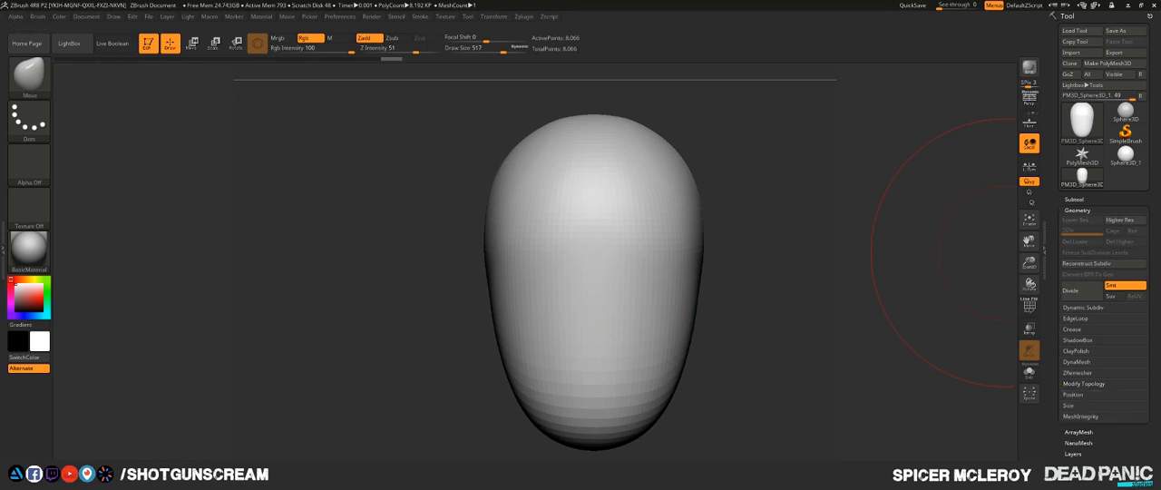
{"action": "left_click", "coordinate": [1069, 361]}
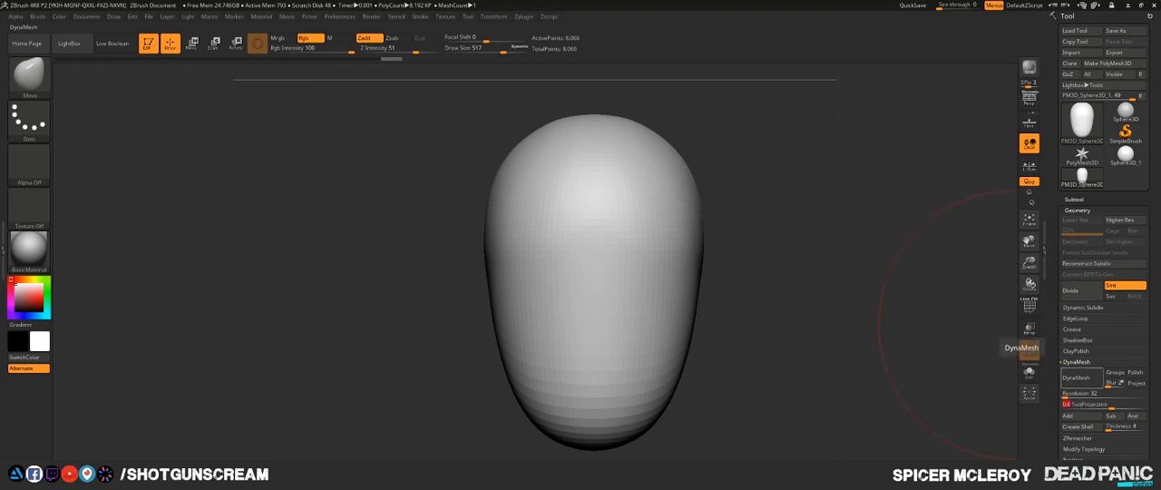
{"action": "left_click", "coordinate": [1029, 350]}
- Set the Move brush's draw size to 251 and mask the neck area under the back of the skull
{"action": "mouse_move", "coordinate": [767, 249]}
{"action": "left_mouse_down"}
{"action": "mouse_move", "coordinate": [771, 306]}
{"action": "mouse_move", "coordinate": [740, 305]}
{"action": "mouse_move", "coordinate": [754, 310]}
{"action": "mouse_move", "coordinate": [692, 293]}
{"action": "mouse_move", "coordinate": [707, 315]}
{"action": "mouse_move", "coordinate": [630, 295]}
{"action": "mouse_move", "coordinate": [689, 308]}
{"action": "mouse_move", "coordinate": [642, 301]}
{"action": "mouse_move", "coordinate": [635, 272]}
{"action": "left_mouse_up"}
{"action": "mouse_move", "coordinate": [738, 195]}
{"action": "left_mouse_down", "text": "alt"}
{"action": "mouse_move", "coordinate": [734, 331]}
{"action": "mouse_move", "coordinate": [758, 294]}
{"action": "mouse_move", "coordinate": [773, 304]}
{"action": "mouse_move", "coordinate": [771, 191]}
{"action": "left_mouse_up", "text": "alt"}
{"action": "left_click_drag", "start_coordinate": [770, 190], "coordinate": [809, 192]}
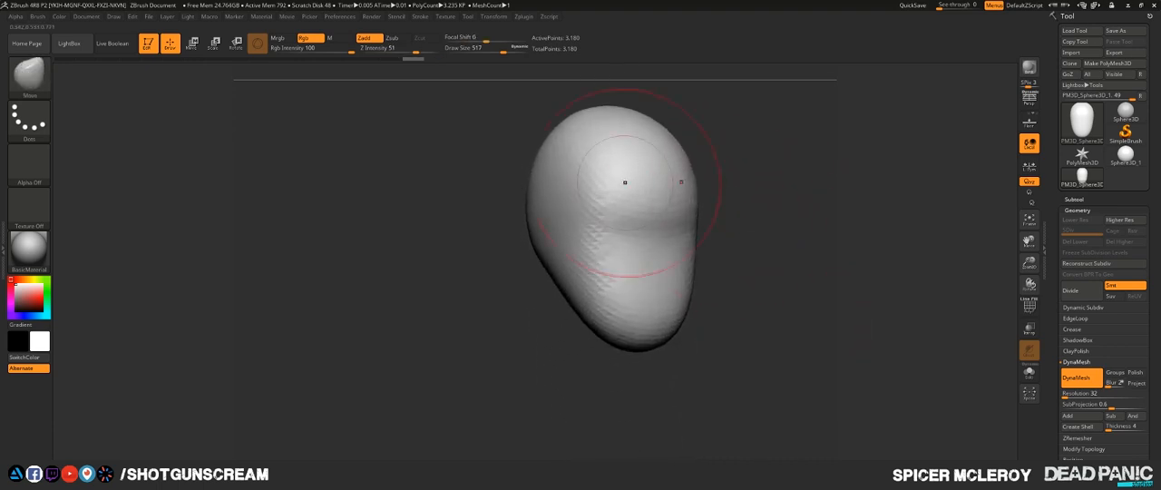
{"action": "key", "text": "s"}
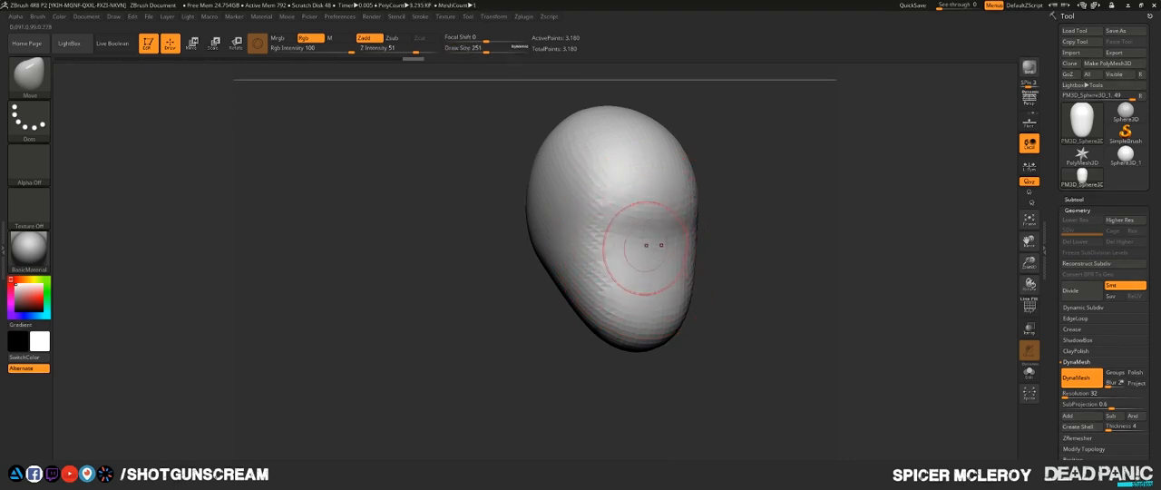
{"action": "key", "text": "b"}
{"action": "key", "text": "m"}
{"action": "key", "text": "t"}
{"action": "left_click_drag", "start_coordinate": [653, 243], "coordinate": [649, 237]}
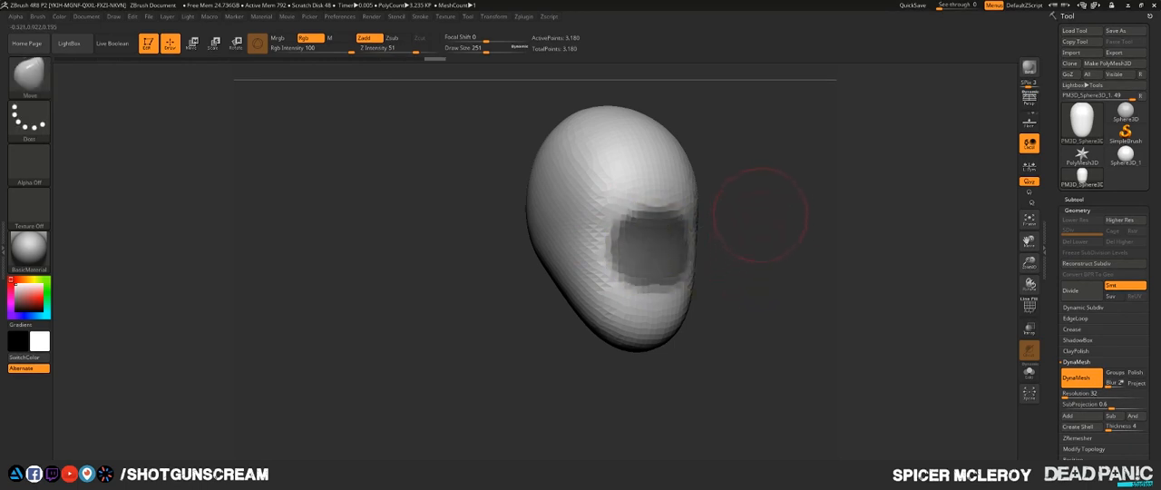
- Invert the mask and, from the side, move the unmasked area down and backward to pull out a slanted neck
{"action": "mouse_move", "coordinate": [760, 215]}
{"action": "left_mouse_down"}
{"action": "mouse_move", "coordinate": [671, 277]}
{"action": "mouse_move", "coordinate": [807, 281]}
{"action": "mouse_move", "coordinate": [621, 303]}
{"action": "left_mouse_up"}
{"action": "mouse_move", "coordinate": [798, 270]}
{"action": "left_mouse_down"}
{"action": "mouse_move", "coordinate": [762, 258]}
{"action": "mouse_move", "coordinate": [743, 266]}
{"action": "mouse_move", "coordinate": [733, 299]}
{"action": "mouse_move", "coordinate": [694, 282]}
{"action": "mouse_move", "coordinate": [634, 285]}
{"action": "mouse_move", "coordinate": [734, 278]}
{"action": "left_mouse_up"}
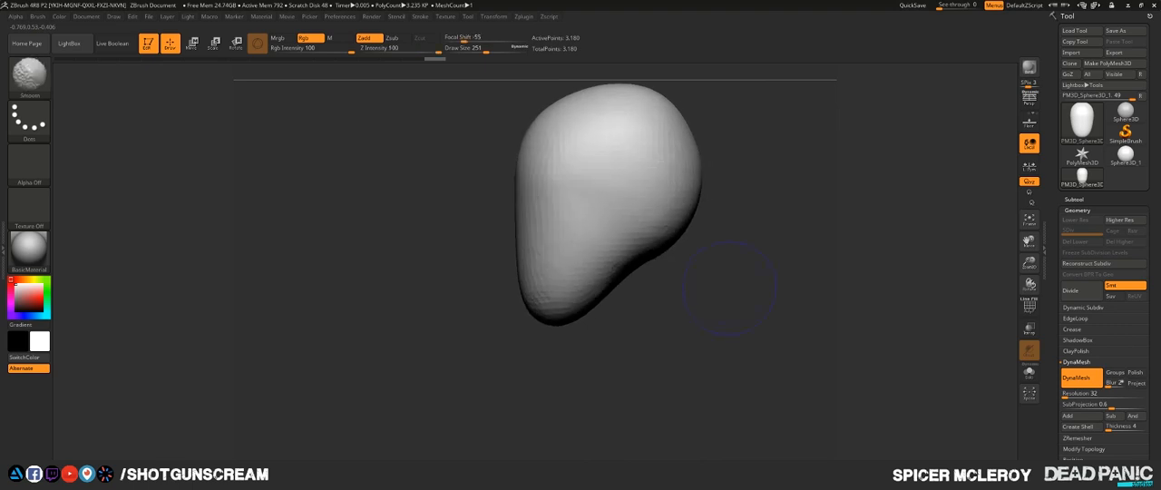
{"action": "left_click", "coordinate": [806, 142], "text": "ctrl"}
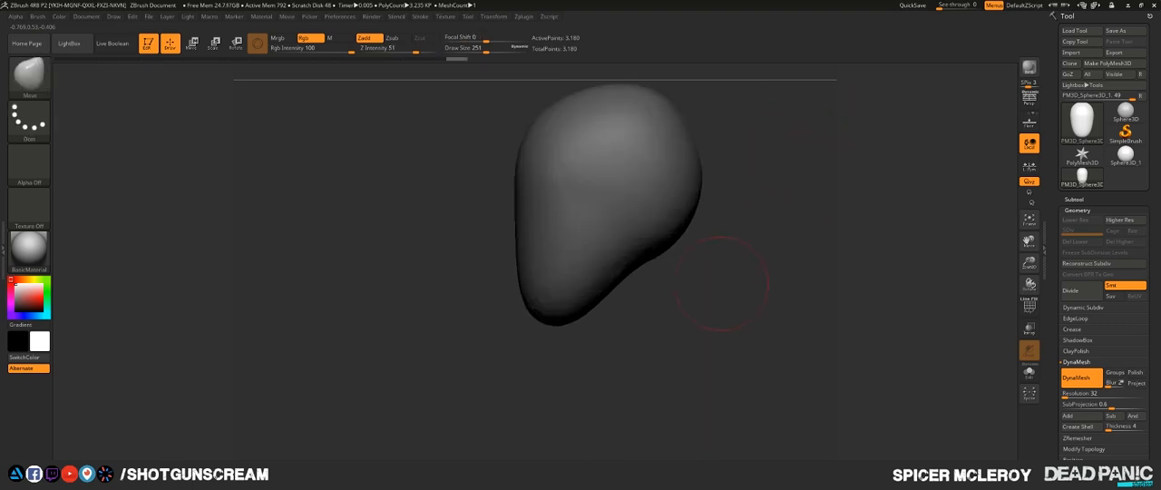
{"action": "key", "text": "w"}
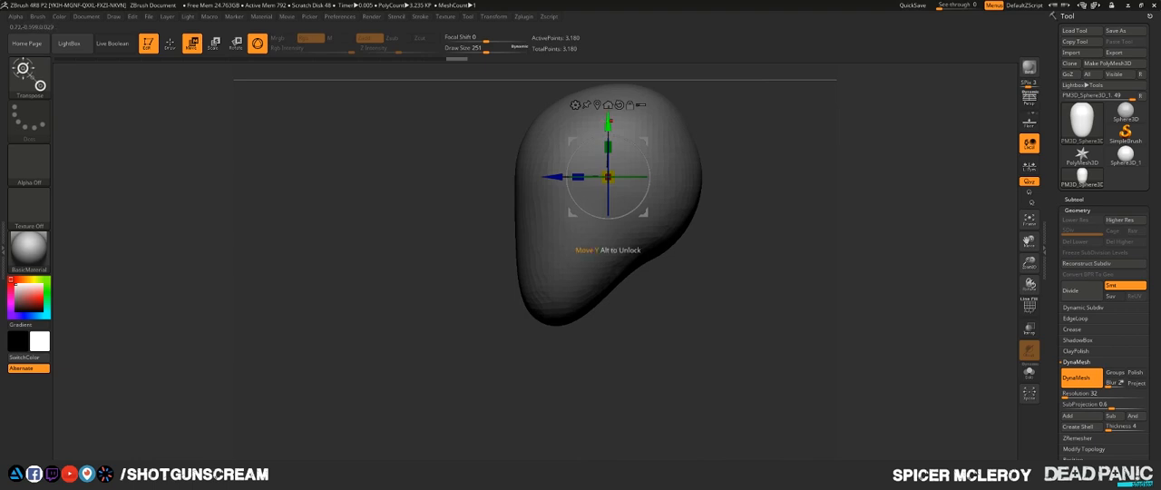
{"action": "left_click_drag", "start_coordinate": [607, 122], "coordinate": [608, 273]}
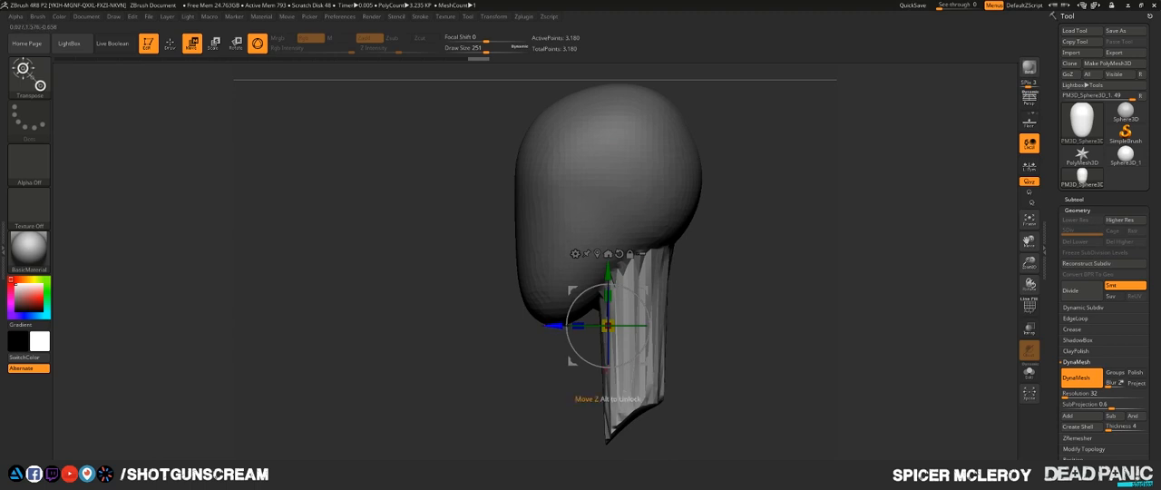
{"action": "left_click_drag", "start_coordinate": [553, 325], "coordinate": [594, 326]}
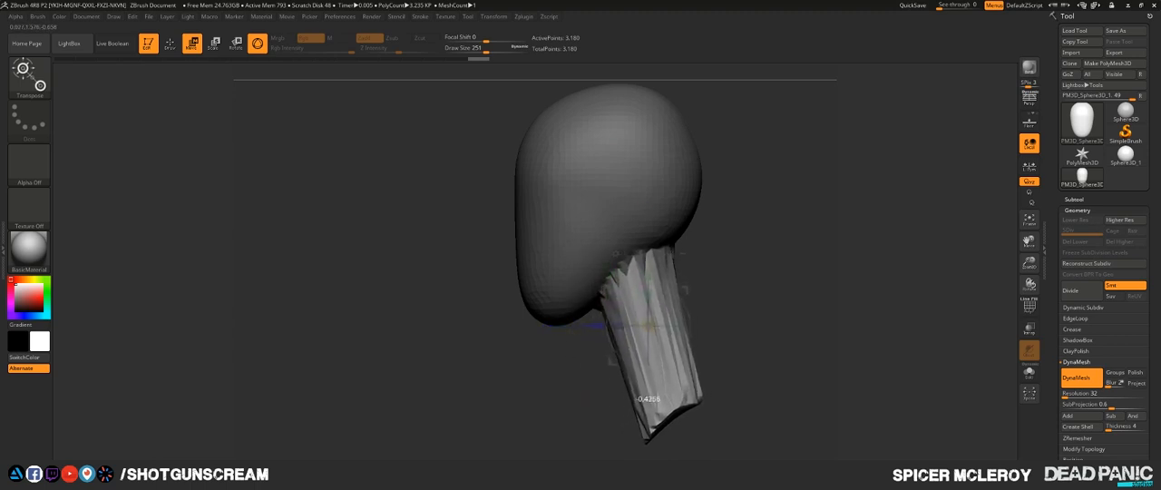
{"action": "key", "text": "q"}
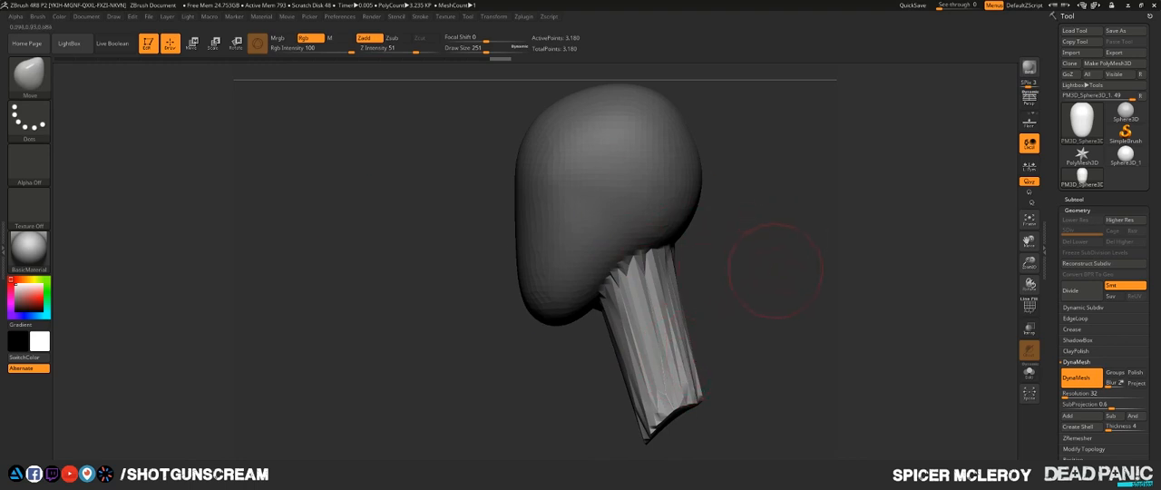
- Clear the mask and remesh the head and neck with DynaMesh at resolution 32
{"action": "left_click_drag", "start_coordinate": [777, 245], "coordinate": [820, 309], "text": "ctrl"}
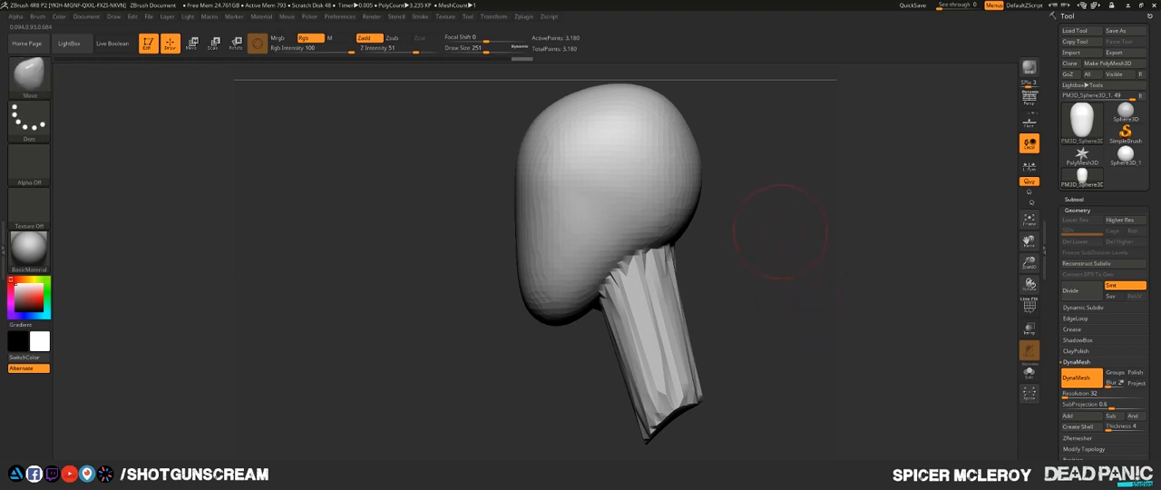
{"action": "mouse_move", "coordinate": [780, 231]}
{"action": "left_mouse_down", "text": "ctrl"}
{"action": "mouse_move", "coordinate": [816, 313]}
{"action": "mouse_move", "coordinate": [830, 313]}
{"action": "mouse_move", "coordinate": [828, 253]}
{"action": "left_mouse_up", "text": "ctrl"}
{"action": "left_click_drag", "start_coordinate": [827, 253], "coordinate": [794, 249]}
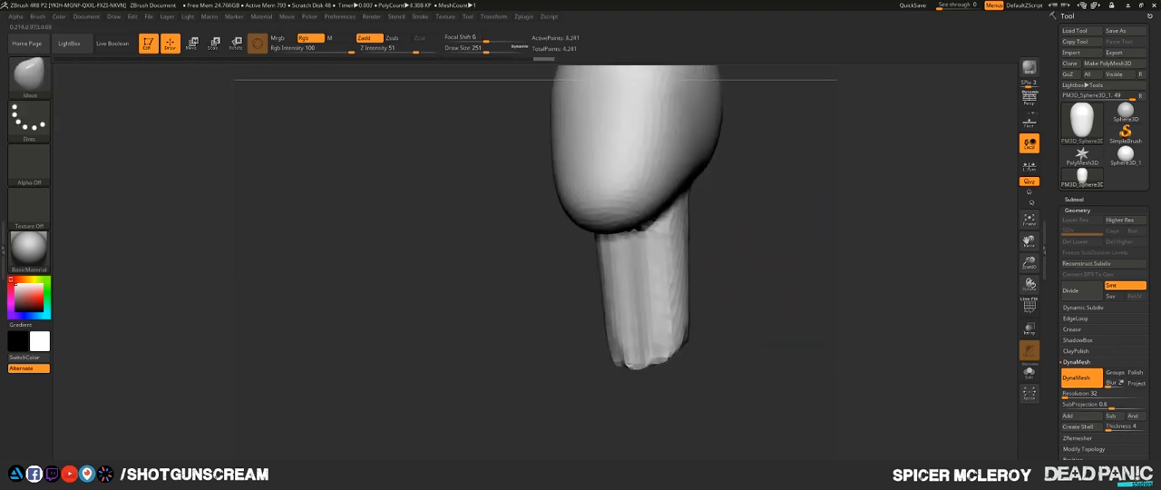
- Set the draw size to 379, then smooth and reshape the neck and its junction with the head
{"action": "key", "text": "s"}
{"action": "mouse_move", "coordinate": [648, 305]}
{"action": "left_mouse_down"}
{"action": "mouse_move", "coordinate": [661, 305]}
{"action": "mouse_move", "coordinate": [635, 252]}
{"action": "mouse_move", "coordinate": [648, 318]}
{"action": "mouse_move", "coordinate": [651, 300]}
{"action": "left_mouse_up"}
{"action": "left_click_drag", "start_coordinate": [807, 304], "coordinate": [698, 281]}
{"action": "mouse_move", "coordinate": [745, 263]}
{"action": "left_mouse_down", "text": "shift"}
{"action": "mouse_move", "coordinate": [757, 204]}
{"action": "mouse_move", "coordinate": [742, 294]}
{"action": "left_mouse_up", "text": "shift"}
{"action": "mouse_move", "coordinate": [595, 257]}
{"action": "left_mouse_down", "text": "alt"}
{"action": "mouse_move", "coordinate": [572, 390]}
{"action": "mouse_move", "coordinate": [426, 388]}
{"action": "left_mouse_up", "text": "alt"}
{"action": "left_click_drag", "start_coordinate": [426, 388], "coordinate": [581, 381]}
{"action": "mouse_move", "coordinate": [735, 234]}
{"action": "left_mouse_down"}
{"action": "mouse_move", "coordinate": [860, 228]}
{"action": "mouse_move", "coordinate": [707, 206]}
{"action": "mouse_move", "coordinate": [799, 212]}
{"action": "left_mouse_up"}
- Switch to the Standard brush and set its draw size to 197
{"action": "key", "text": "b"}
{"action": "key", "text": "s"}
{"action": "key", "text": "t"}
{"action": "mouse_move", "coordinate": [694, 235]}
{"action": "left_mouse_down", "text": "alt"}
{"action": "mouse_move", "coordinate": [769, 272]}
{"action": "mouse_move", "coordinate": [776, 323]}
{"action": "left_mouse_up", "text": "alt"}
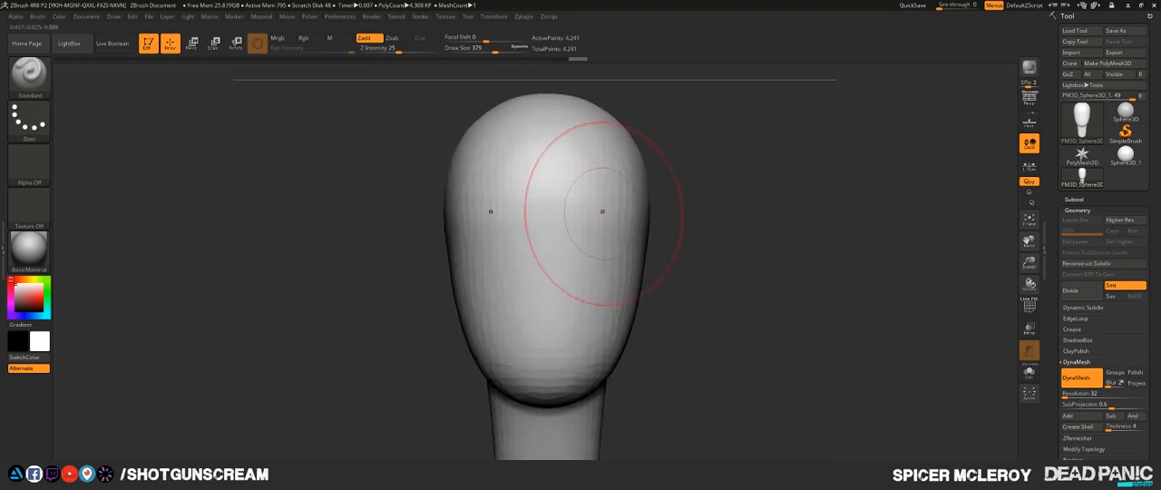
{"action": "key", "text": "s"}
{"action": "left_click_drag", "start_coordinate": [597, 226], "coordinate": [580, 226]}
{"action": "mouse_move", "coordinate": [699, 225]}
{"action": "left_mouse_down", "text": "alt"}
{"action": "mouse_move", "coordinate": [732, 201]}
{"action": "mouse_move", "coordinate": [676, 209]}
{"action": "mouse_move", "coordinate": [741, 210]}
{"action": "left_mouse_up", "text": "alt"}
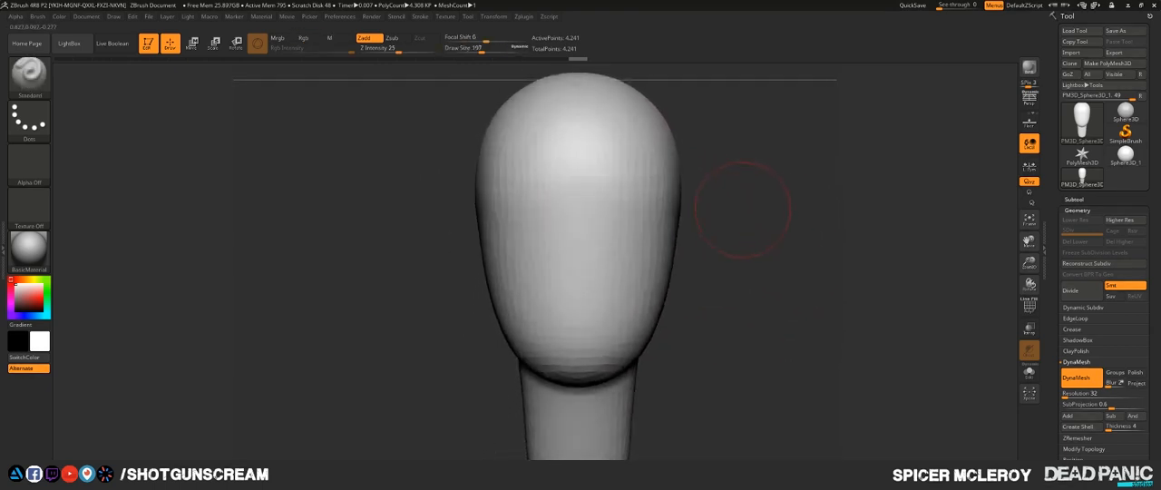
- Set the Standard brush's draw size to 140 and carve symmetrical eye sockets into the front of the face
{"action": "key", "text": "b"}
{"action": "key", "text": "s"}
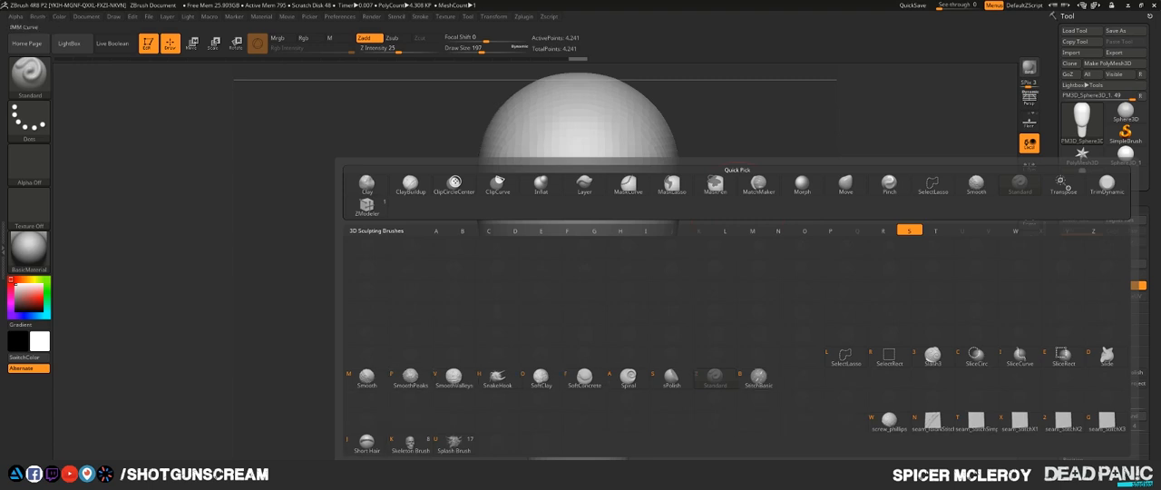
{"action": "key", "text": "t"}
{"action": "left_click_drag", "start_coordinate": [799, 181], "coordinate": [746, 202]}
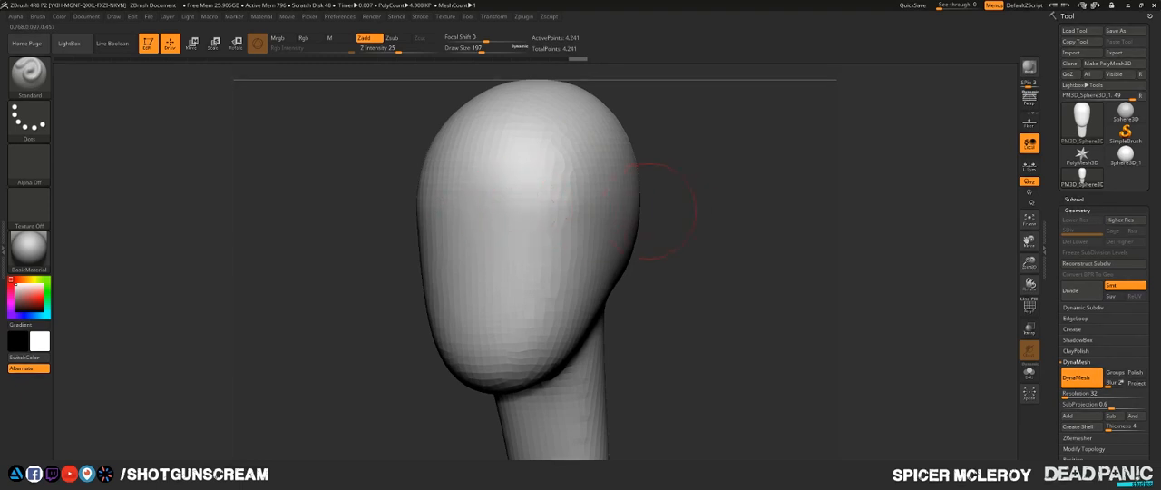
{"action": "left_click_drag", "start_coordinate": [648, 210], "coordinate": [674, 196], "text": "shift"}
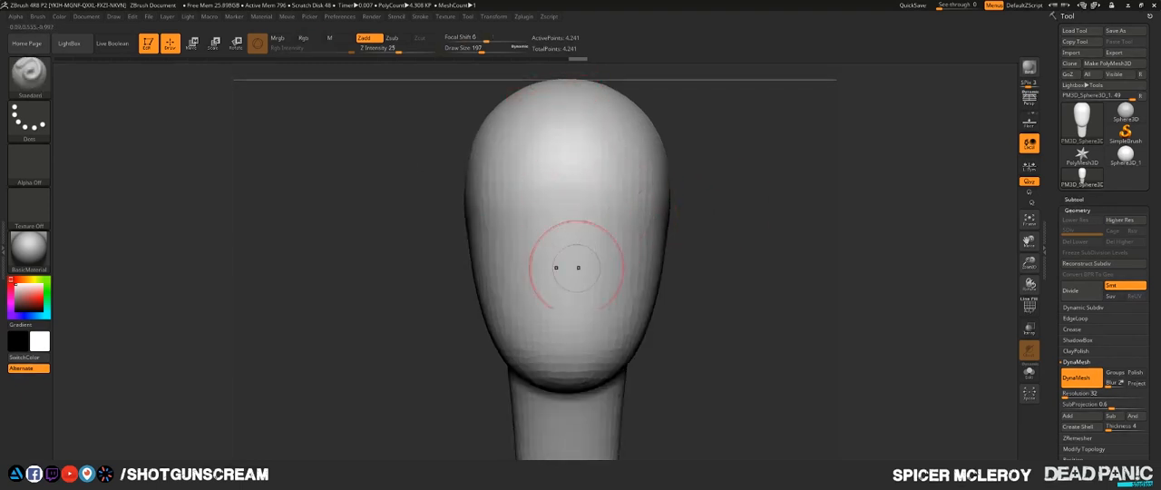
{"action": "left_click_drag", "start_coordinate": [766, 256], "coordinate": [723, 190], "text": "alt"}
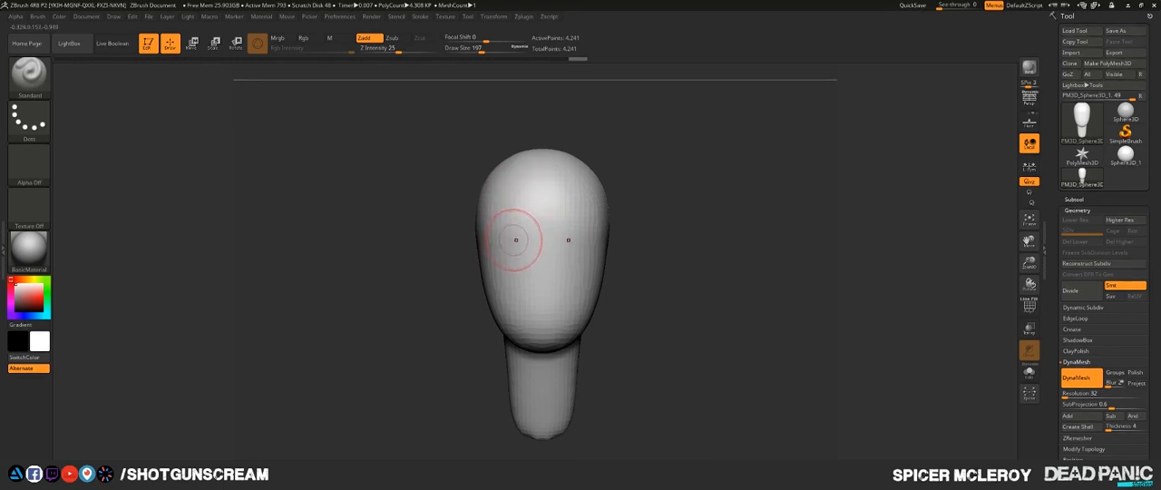
{"action": "key", "text": "s"}
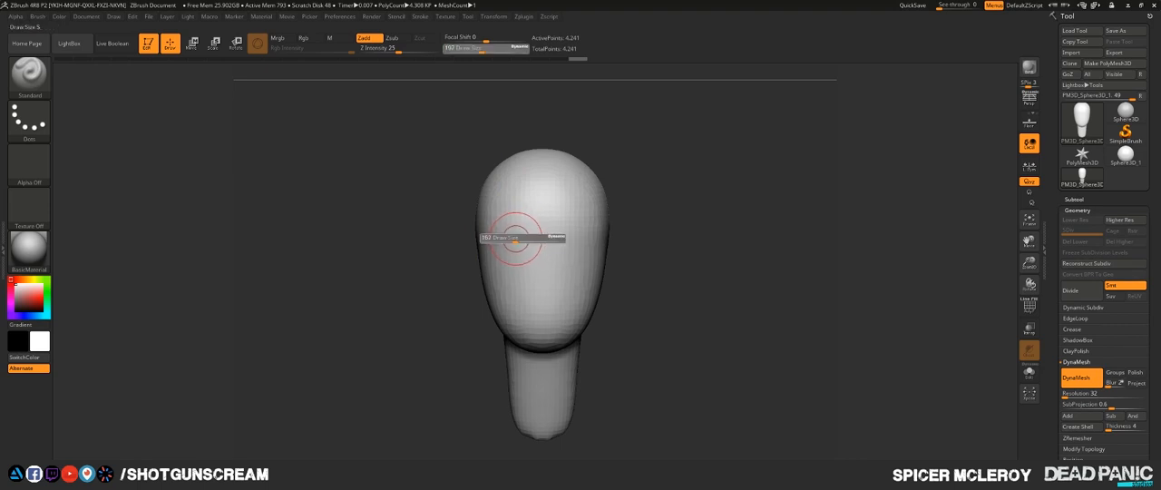
{"action": "left_click_drag", "start_coordinate": [514, 240], "coordinate": [508, 241]}
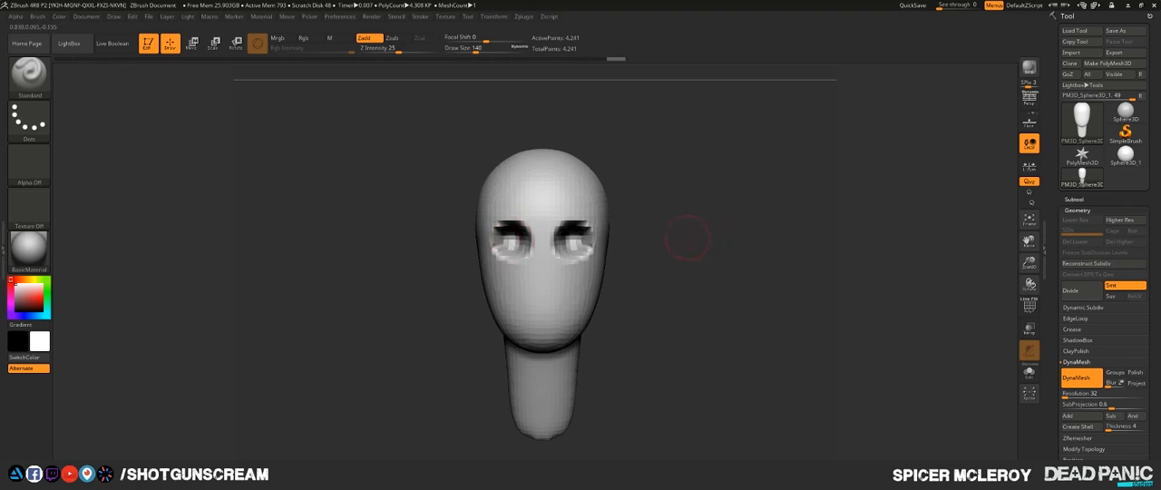
- Set the draw size to 257, then widen and soften the eye sockets
{"action": "left_click_drag", "start_coordinate": [684, 237], "coordinate": [581, 232]}
{"action": "key", "text": "s"}
{"action": "left_click_drag", "start_coordinate": [508, 243], "coordinate": [517, 243]}
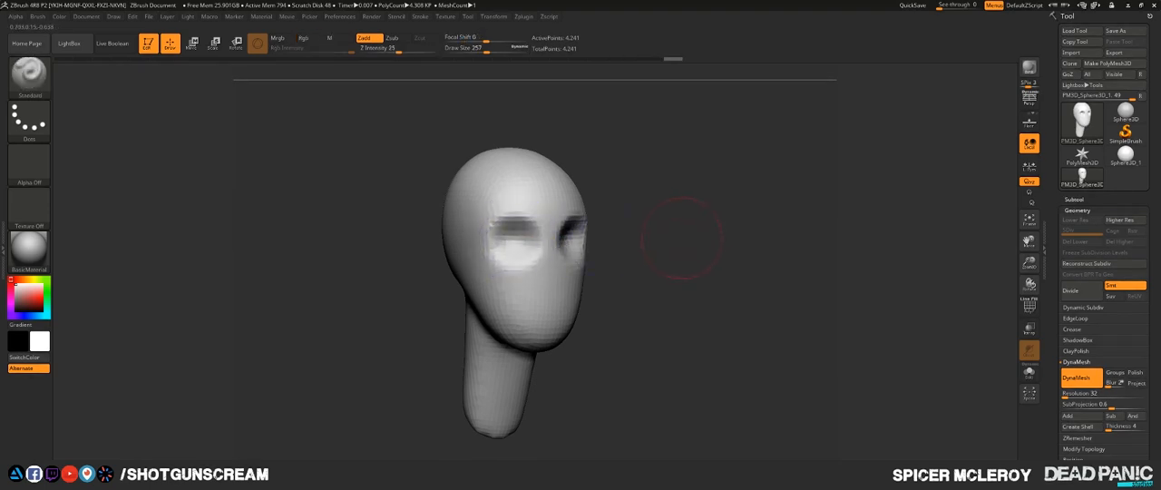
{"action": "left_click_drag", "start_coordinate": [681, 241], "coordinate": [748, 238]}
{"action": "left_click_drag", "start_coordinate": [680, 247], "coordinate": [692, 257]}
{"action": "mouse_move", "coordinate": [681, 211]}
{"action": "left_mouse_down", "text": "alt"}
{"action": "mouse_move", "coordinate": [700, 262]}
{"action": "mouse_move", "coordinate": [697, 222]}
{"action": "left_mouse_up", "text": "alt"}
- Set the Standard brush to Z intensity 10 and draw size 154, and build up the nose down the face's centerline
{"action": "key", "text": "b"}
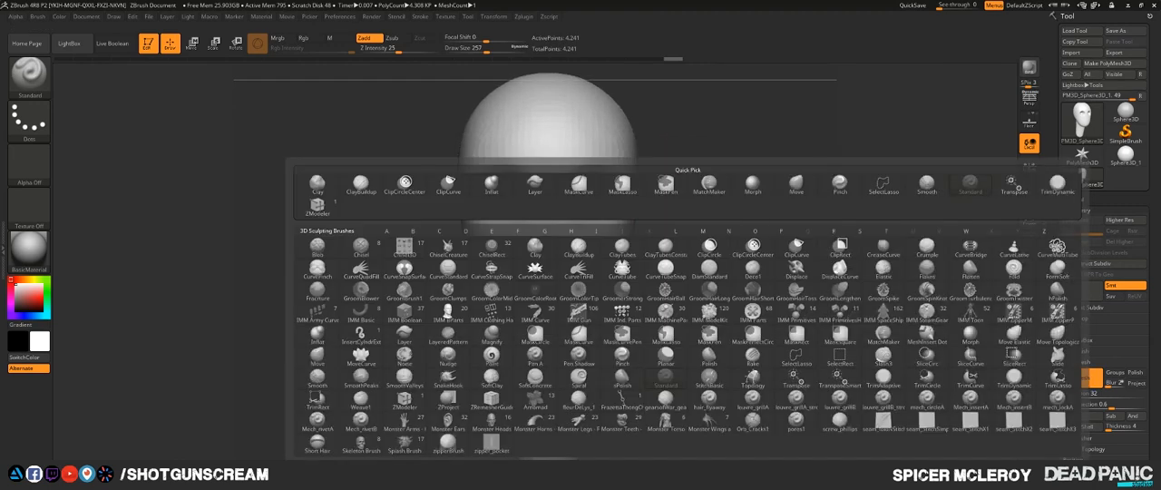
{"action": "key", "text": "Escape"}
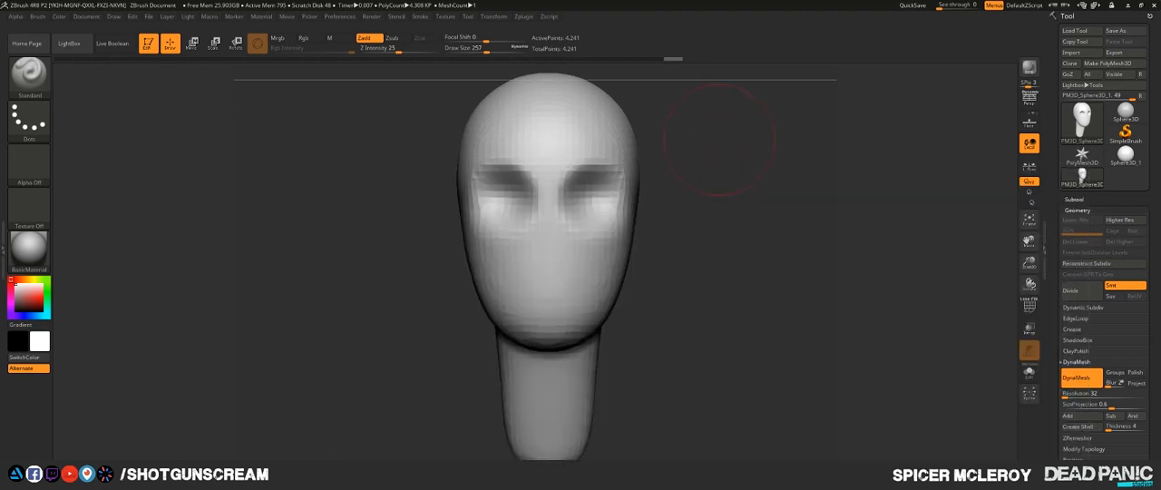
{"action": "key", "text": "u"}
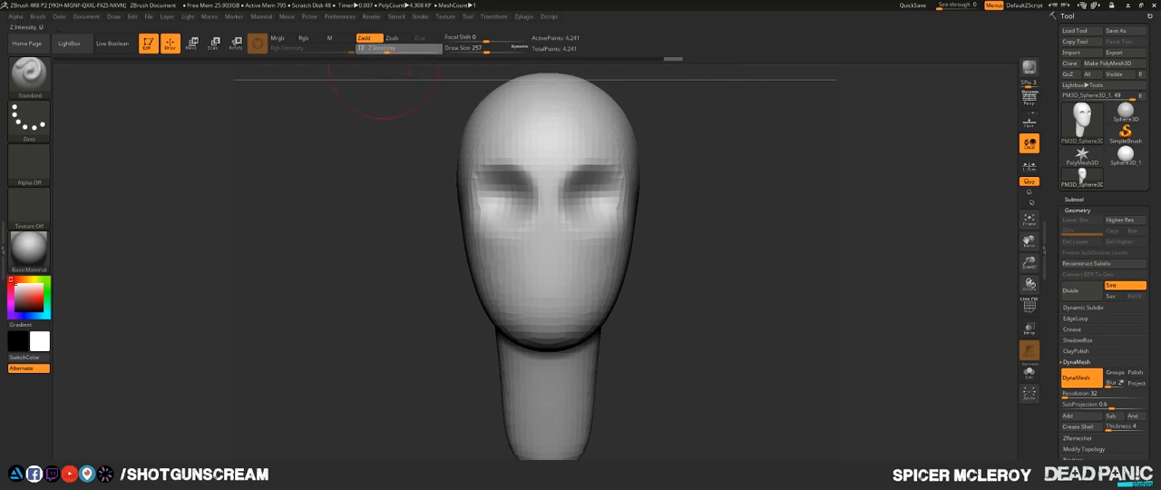
{"action": "left_click", "coordinate": [382, 49]}
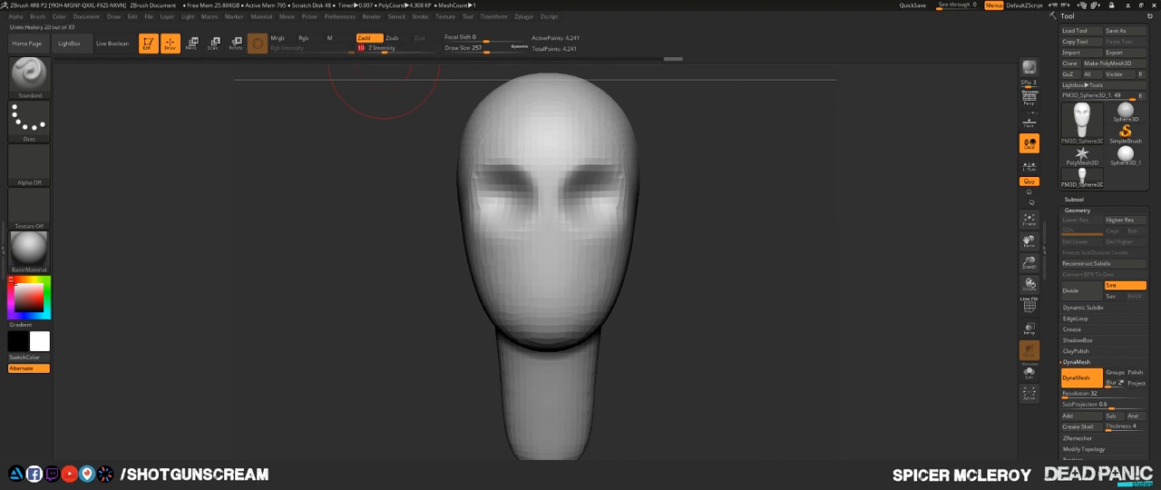
{"action": "key", "text": "s"}
{"action": "mouse_move", "coordinate": [550, 222]}
{"action": "left_mouse_down"}
{"action": "mouse_move", "coordinate": [541, 223]}
{"action": "mouse_move", "coordinate": [549, 257]}
{"action": "left_mouse_up"}
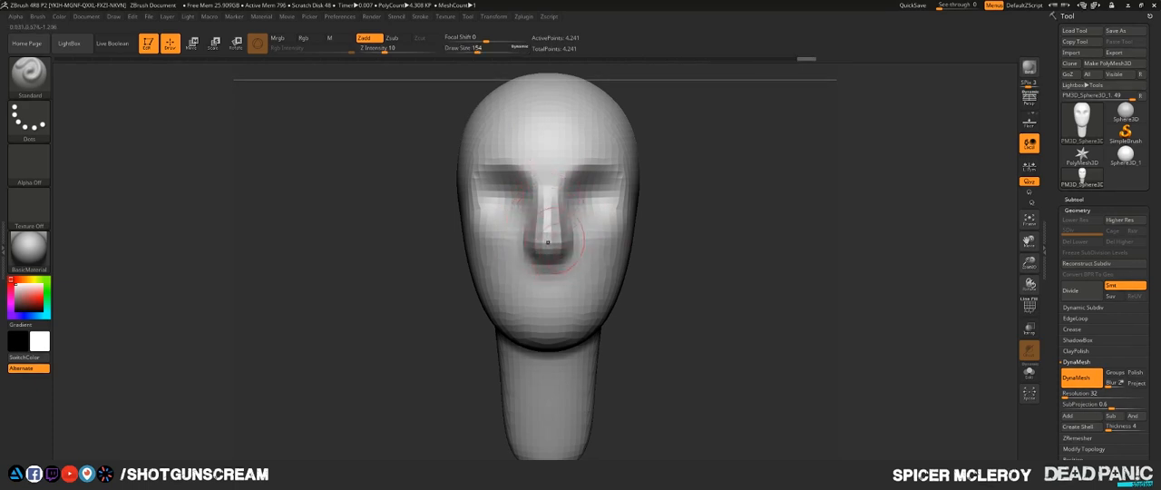
{"action": "left_click_drag", "start_coordinate": [549, 185], "coordinate": [548, 247]}
- Build up the tip of the nose from the side and check its shape from several angles
{"action": "left_click_drag", "start_coordinate": [675, 248], "coordinate": [534, 241]}
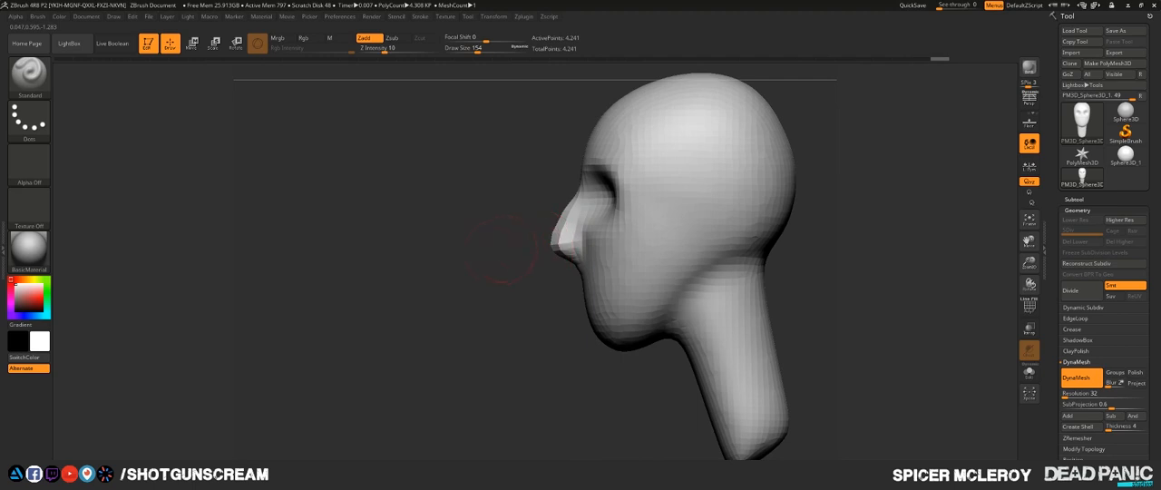
{"action": "left_click_drag", "start_coordinate": [555, 223], "coordinate": [555, 242]}
{"action": "mouse_move", "coordinate": [530, 241]}
{"action": "left_mouse_down"}
{"action": "mouse_move", "coordinate": [789, 238]}
{"action": "mouse_move", "coordinate": [739, 237]}
{"action": "left_mouse_up"}
{"action": "mouse_move", "coordinate": [606, 234]}
{"action": "left_mouse_down"}
{"action": "mouse_move", "coordinate": [686, 231]}
{"action": "mouse_move", "coordinate": [594, 231]}
{"action": "left_mouse_up"}
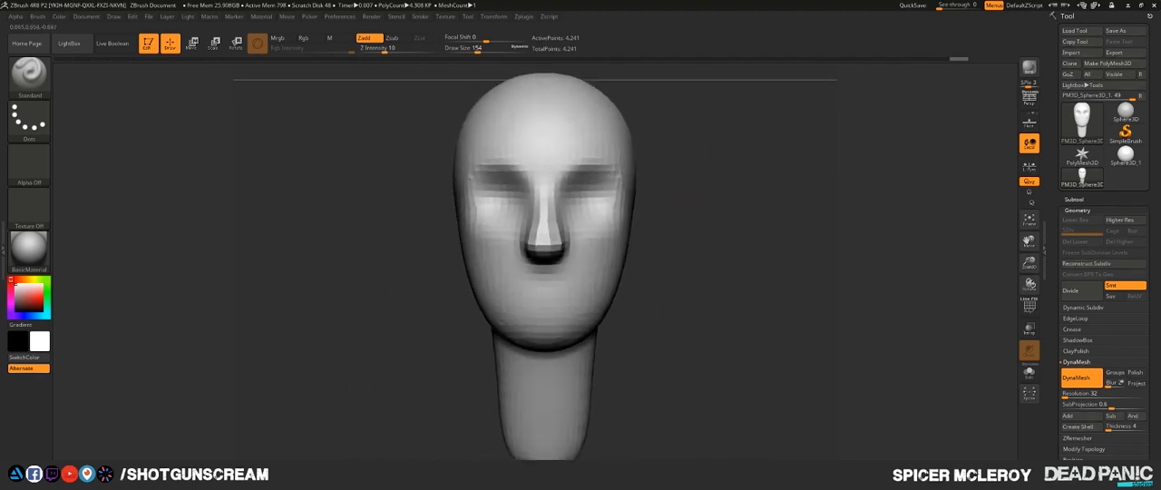
{"action": "mouse_move", "coordinate": [693, 272]}
{"action": "left_mouse_down"}
{"action": "mouse_move", "coordinate": [689, 158]}
{"action": "mouse_move", "coordinate": [678, 234]}
{"action": "mouse_move", "coordinate": [726, 272]}
{"action": "left_mouse_up"}
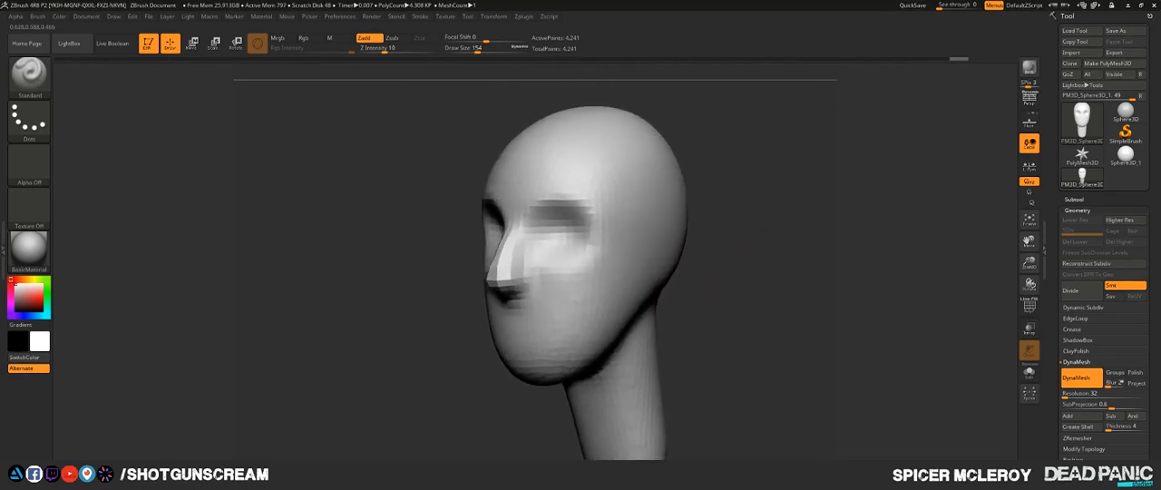
{"action": "left_click_drag", "start_coordinate": [760, 229], "coordinate": [671, 254], "text": "shift"}
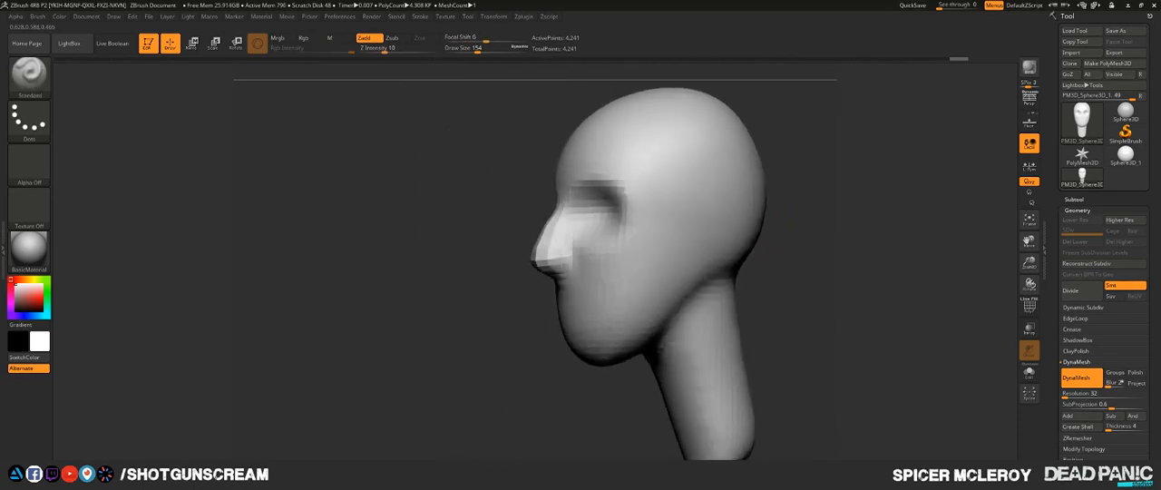
{"action": "left_click_drag", "start_coordinate": [522, 263], "coordinate": [427, 257]}
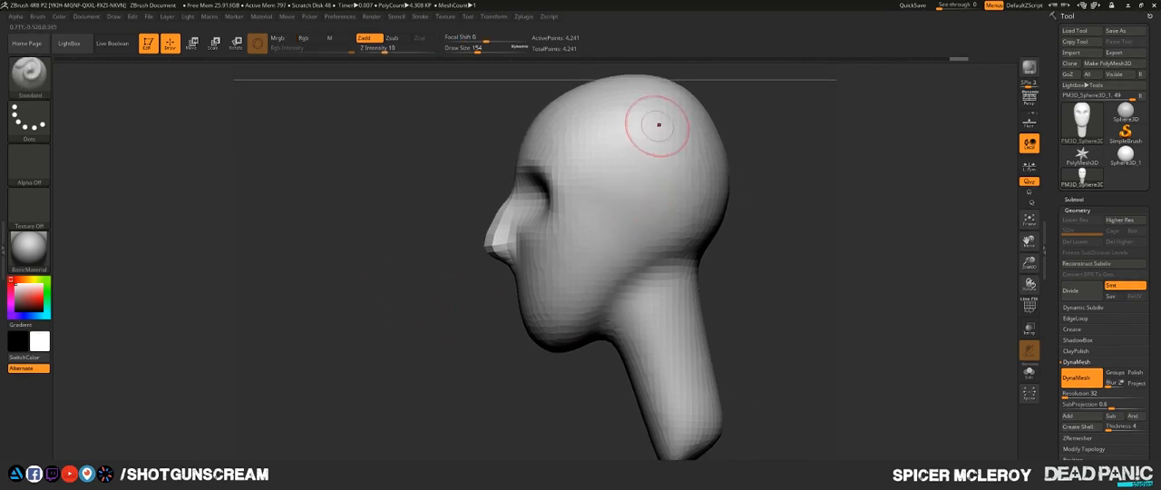
{"action": "key", "text": "ctrl"}
{"action": "left_click_drag", "start_coordinate": [624, 198], "coordinate": [626, 208], "text": "ctrl"}
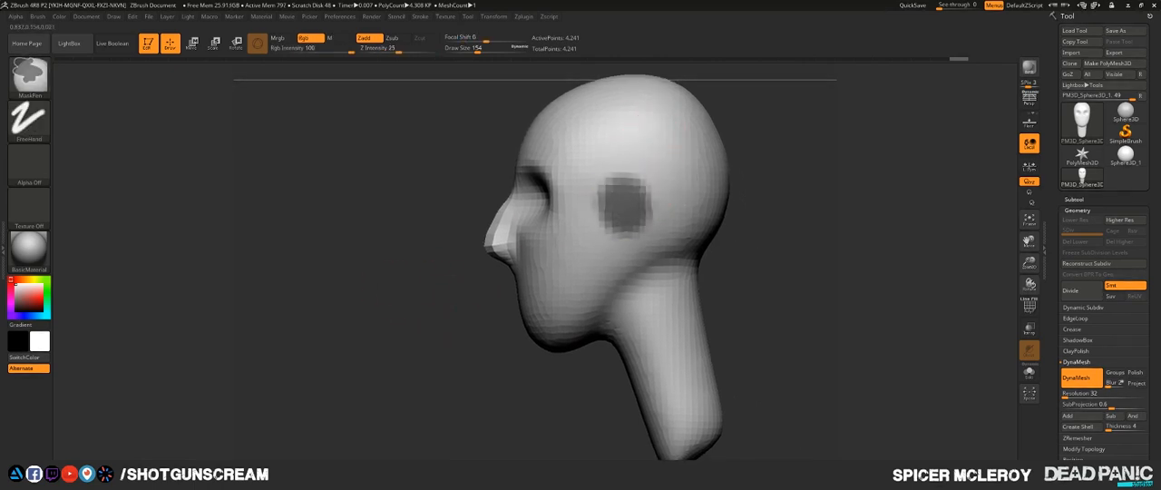
{"action": "key", "text": "ctrl+z"}
- Set the draw size to 90, mask a narrow vertical ear strip on the side of the head, and invert the mask
{"action": "left_click_drag", "start_coordinate": [619, 205], "coordinate": [617, 197]}
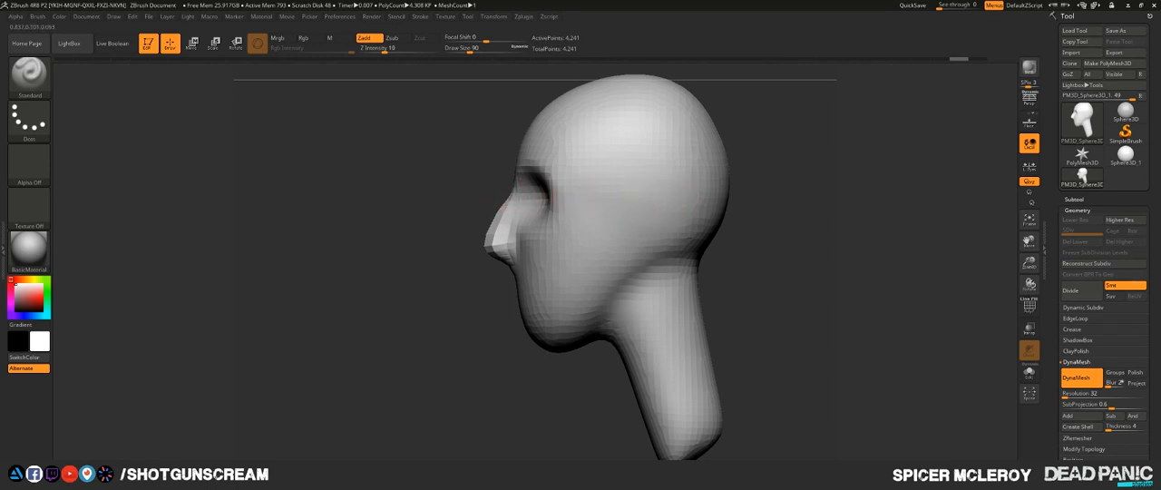
{"action": "mouse_move", "coordinate": [633, 193]}
{"action": "left_mouse_down", "text": "ctrl"}
{"action": "mouse_move", "coordinate": [637, 245]}
{"action": "mouse_move", "coordinate": [625, 204]}
{"action": "mouse_move", "coordinate": [617, 252]}
{"action": "mouse_move", "coordinate": [639, 187]}
{"action": "mouse_move", "coordinate": [645, 212]}
{"action": "left_mouse_up", "text": "ctrl"}
{"action": "mouse_move", "coordinate": [725, 265]}
{"action": "left_mouse_down"}
{"action": "mouse_move", "coordinate": [744, 224]}
{"action": "mouse_move", "coordinate": [728, 211]}
{"action": "left_mouse_up"}
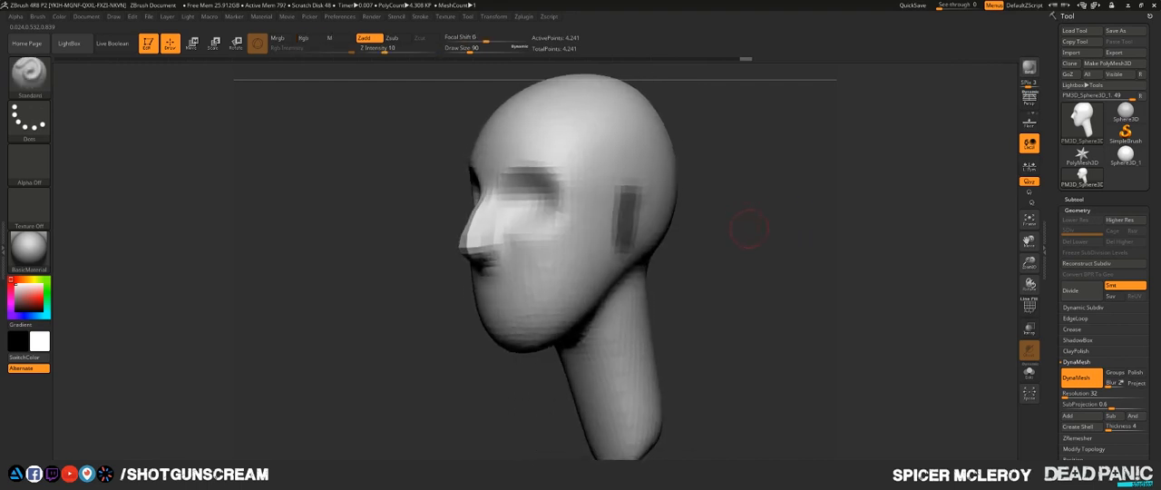
{"action": "left_click", "coordinate": [746, 228], "text": "ctrl"}
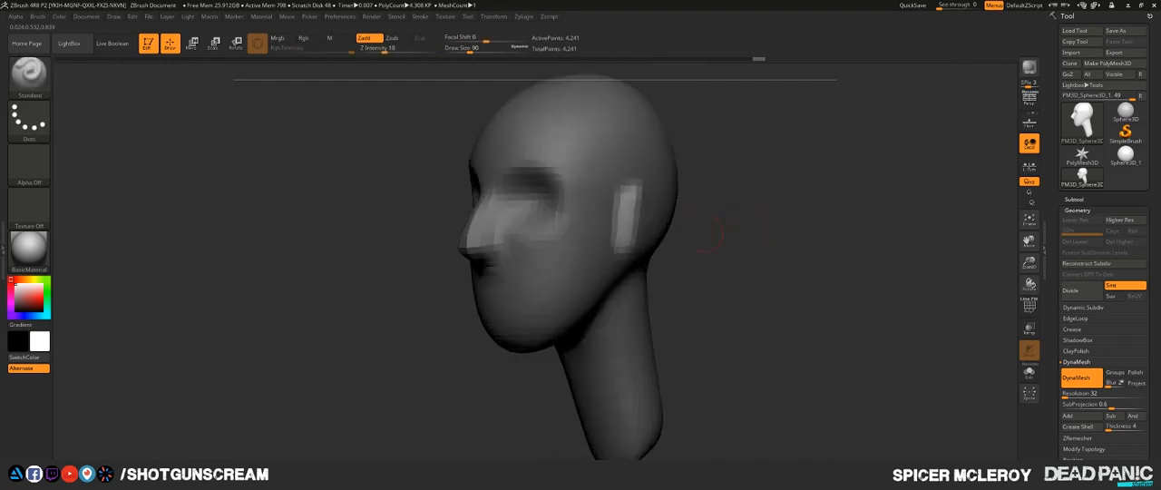
- Move the unmasked ear strips outward along X from the front view so they project from both sides of the head
{"action": "left_click_drag", "start_coordinate": [742, 243], "coordinate": [821, 241]}
{"action": "left_click_drag", "start_coordinate": [732, 217], "coordinate": [741, 241], "text": "alt"}
{"action": "key", "text": "w"}
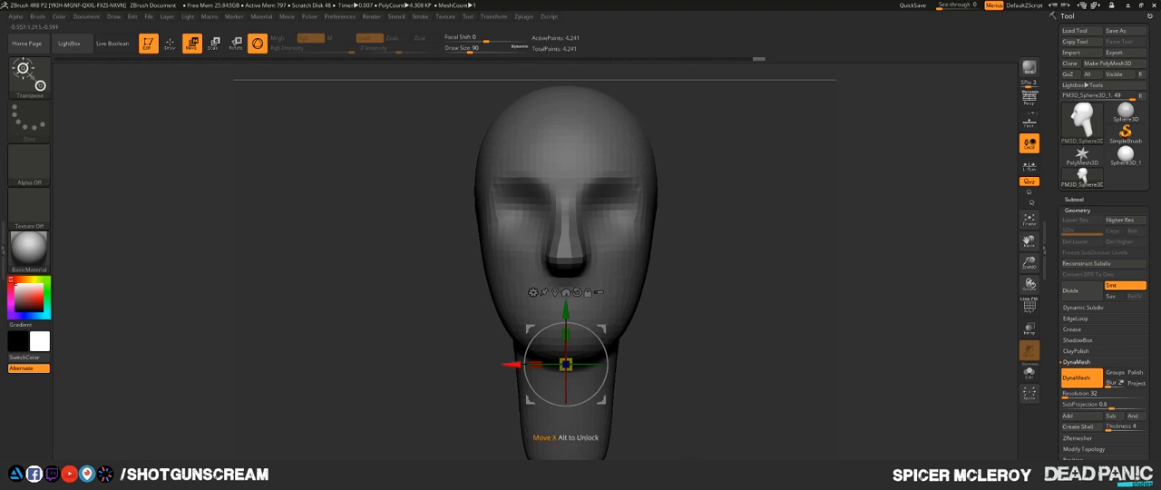
{"action": "left_click_drag", "start_coordinate": [512, 364], "coordinate": [565, 364]}
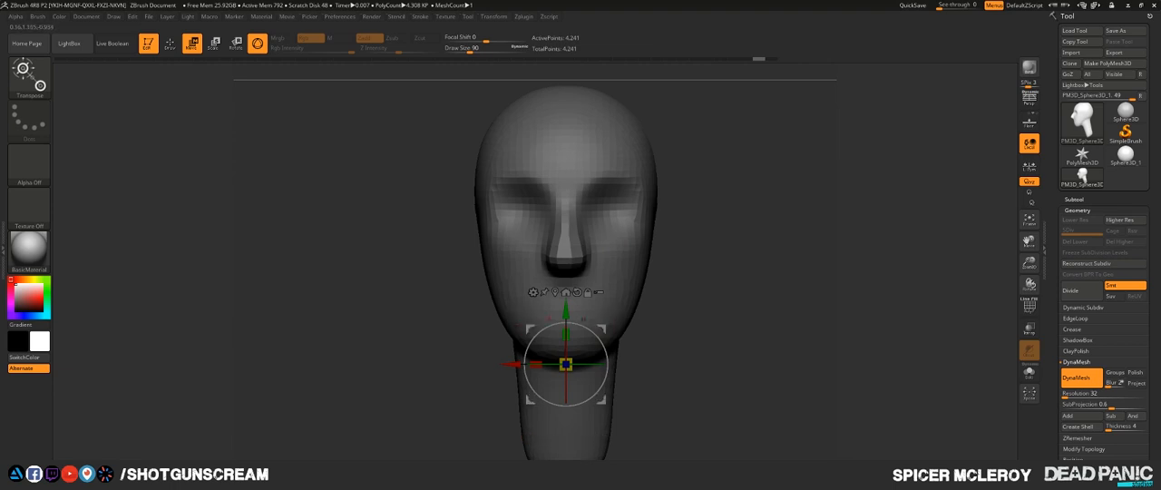
{"action": "left_click_drag", "start_coordinate": [602, 328], "coordinate": [585, 330], "text": "alt"}
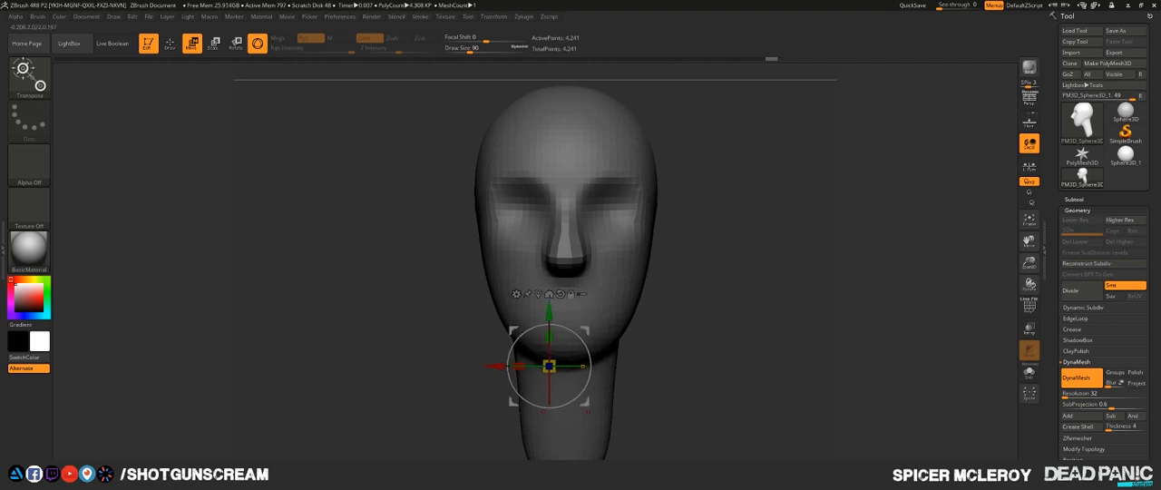
{"action": "left_click", "coordinate": [583, 367], "text": "alt"}
{"action": "key", "text": "ctrl+z"}
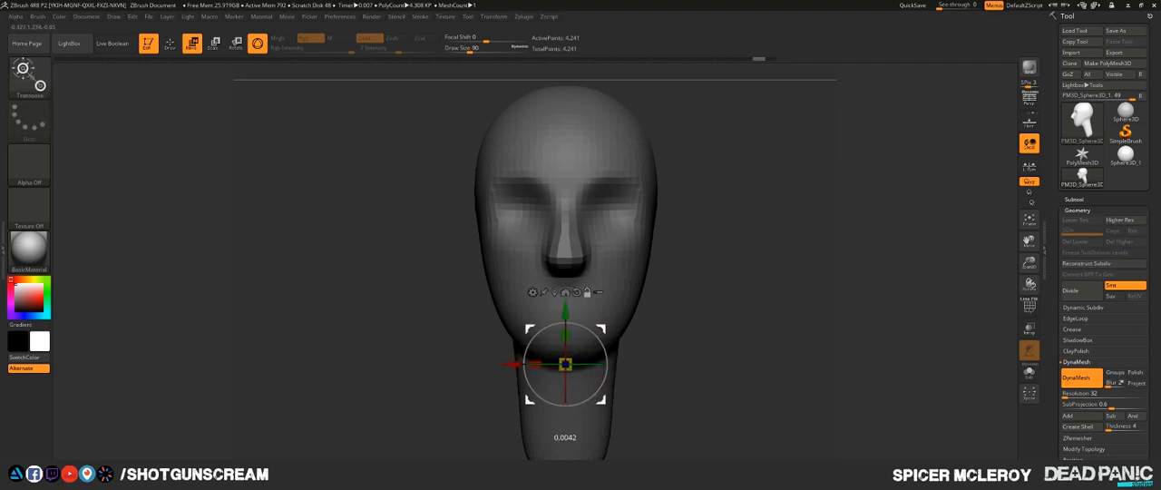
{"action": "mouse_move", "coordinate": [601, 328]}
{"action": "left_mouse_down", "text": "alt"}
{"action": "mouse_move", "coordinate": [589, 329]}
{"action": "mouse_move", "coordinate": [613, 330]}
{"action": "left_mouse_up", "text": "alt"}
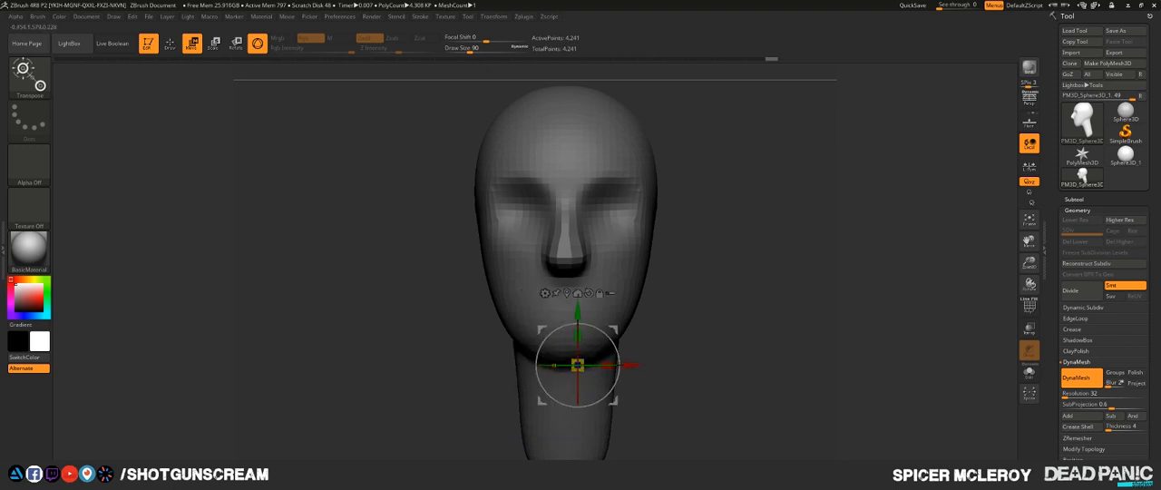
{"action": "left_click", "coordinate": [554, 365]}
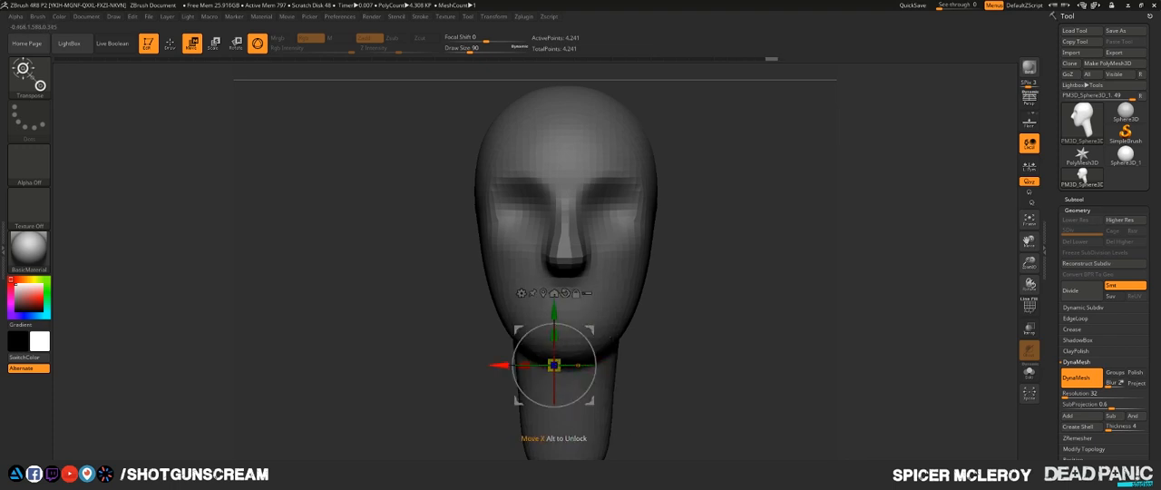
{"action": "left_click_drag", "start_coordinate": [554, 365], "coordinate": [522, 365]}
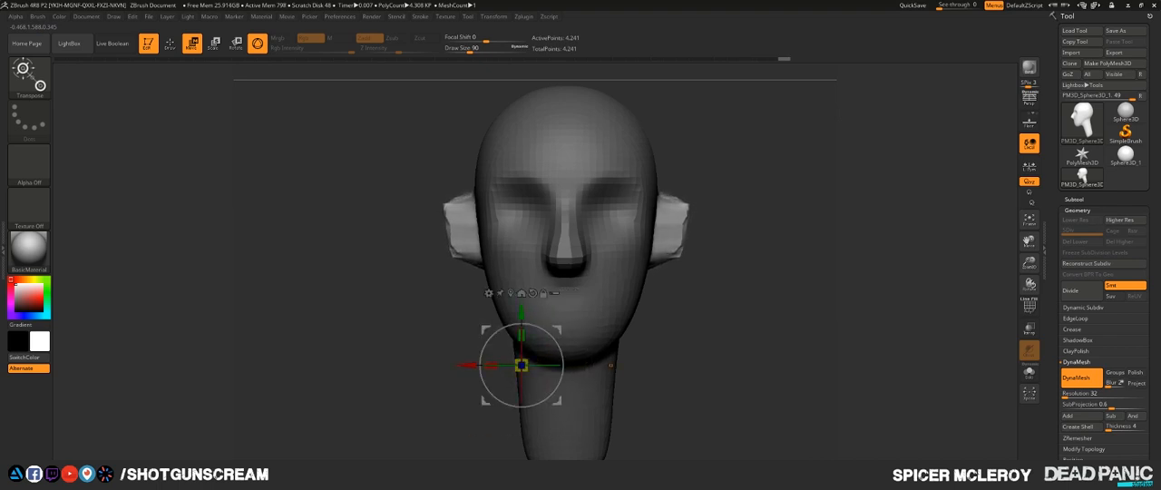
- Center the move gizmo on the unmasked ear geometry
{"action": "key", "text": "q"}
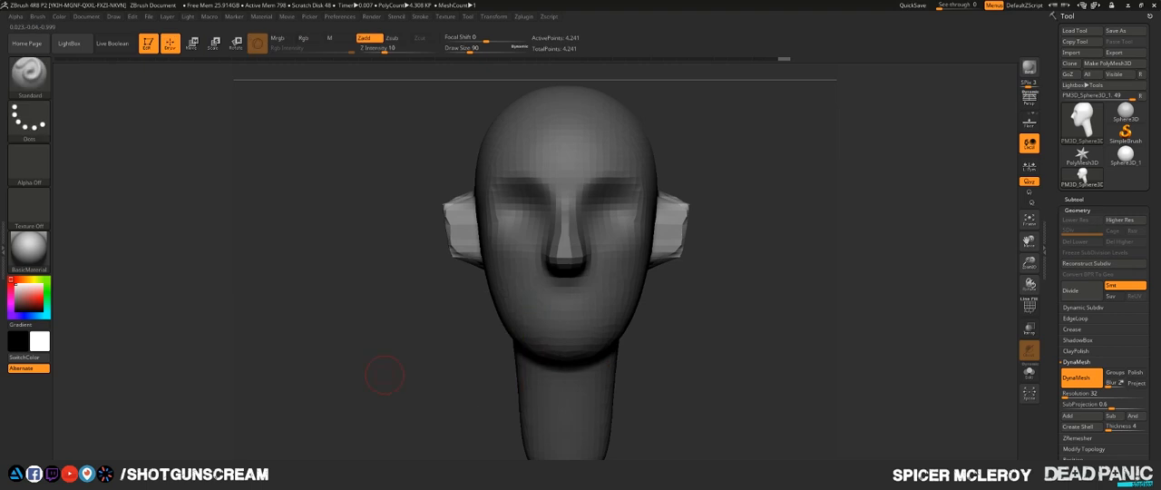
{"action": "key", "text": "w"}
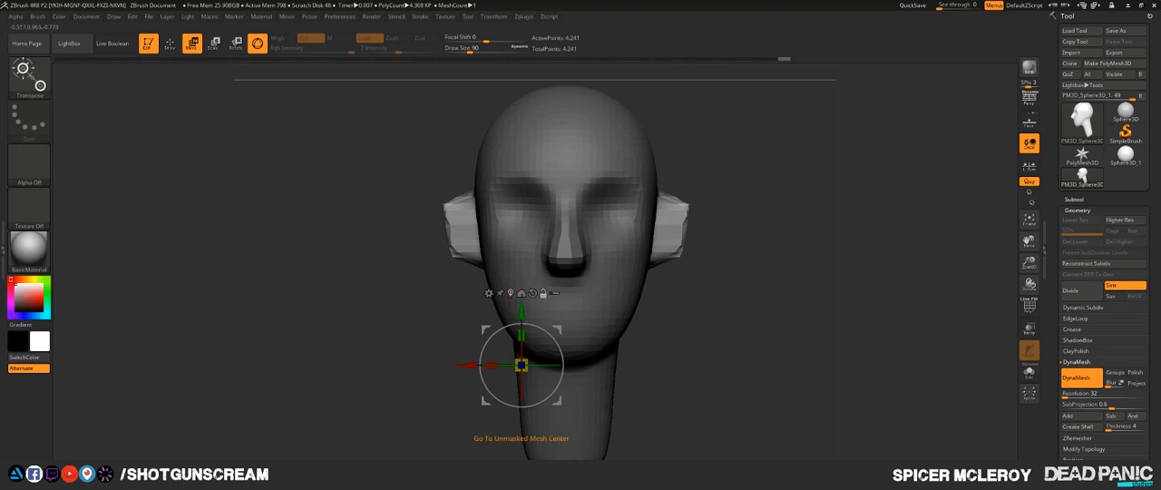
{"action": "left_click", "coordinate": [520, 293]}
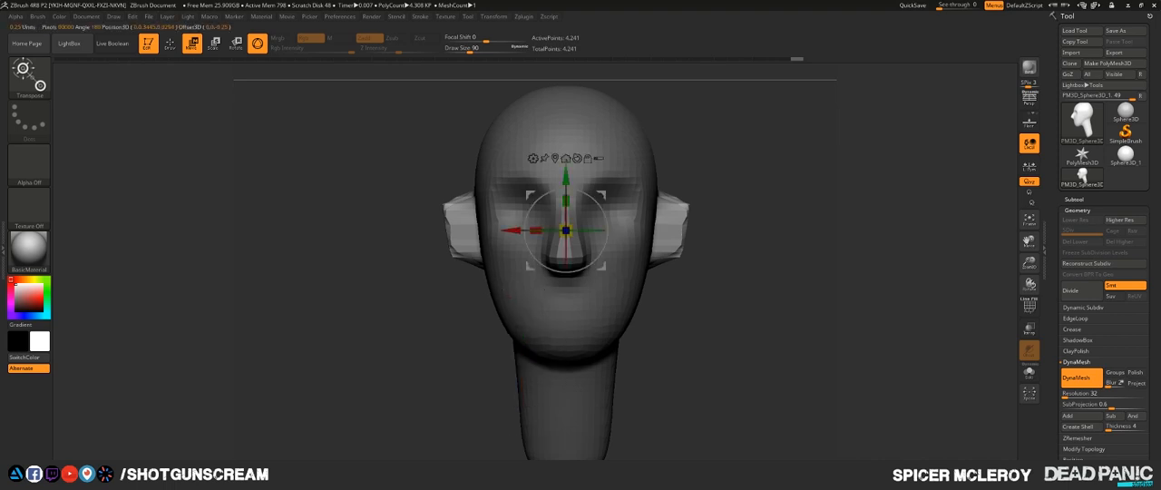
- Clear the mask, remesh the head with DynaMesh, and check the ears from several angles
{"action": "key", "text": "q"}
{"action": "left_click_drag", "start_coordinate": [720, 340], "coordinate": [741, 402], "text": "alt"}
{"action": "left_click_drag", "start_coordinate": [742, 403], "coordinate": [843, 396]}
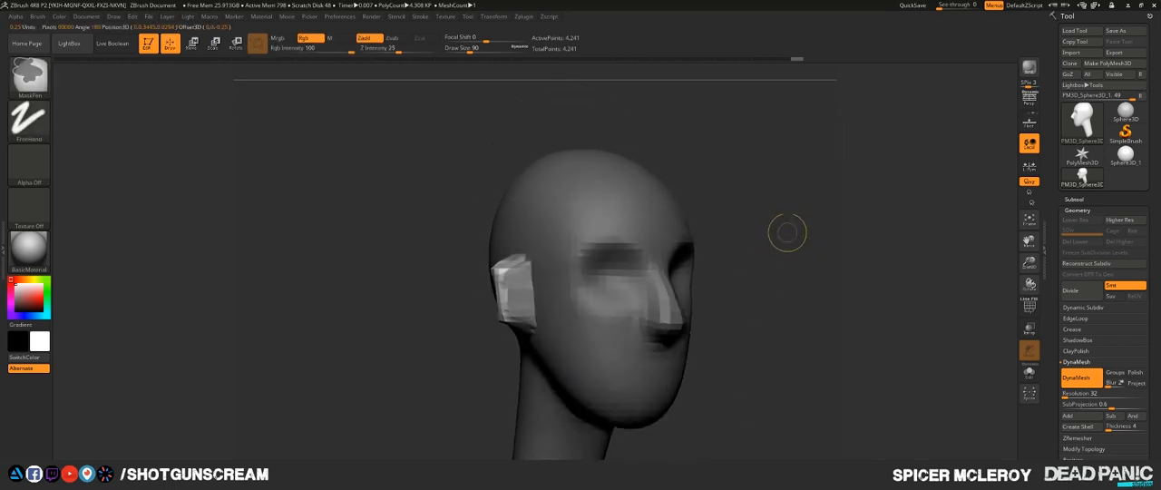
{"action": "left_click_drag", "start_coordinate": [786, 233], "coordinate": [828, 320], "text": "ctrl"}
{"action": "mouse_move", "coordinate": [787, 218]}
{"action": "left_mouse_down", "text": "ctrl"}
{"action": "mouse_move", "coordinate": [813, 313]}
{"action": "mouse_move", "coordinate": [758, 315]}
{"action": "left_mouse_up", "text": "ctrl"}
{"action": "left_click_drag", "start_coordinate": [479, 363], "coordinate": [409, 306], "text": "shift"}
{"action": "left_click_drag", "start_coordinate": [696, 312], "coordinate": [630, 309]}
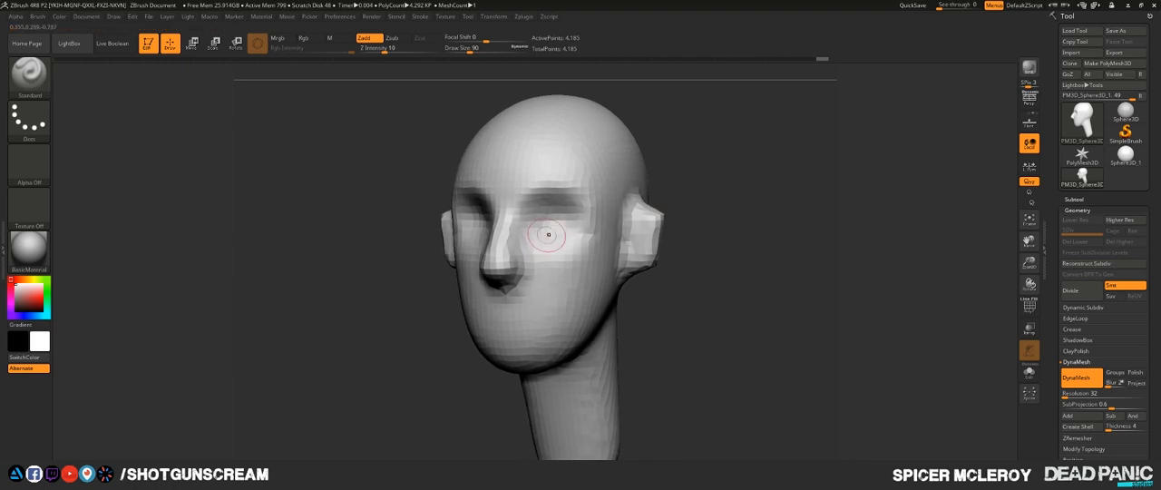
{"action": "left_click_drag", "start_coordinate": [733, 311], "coordinate": [649, 309]}
{"action": "left_click_drag", "start_coordinate": [446, 272], "coordinate": [516, 320], "text": "shift"}
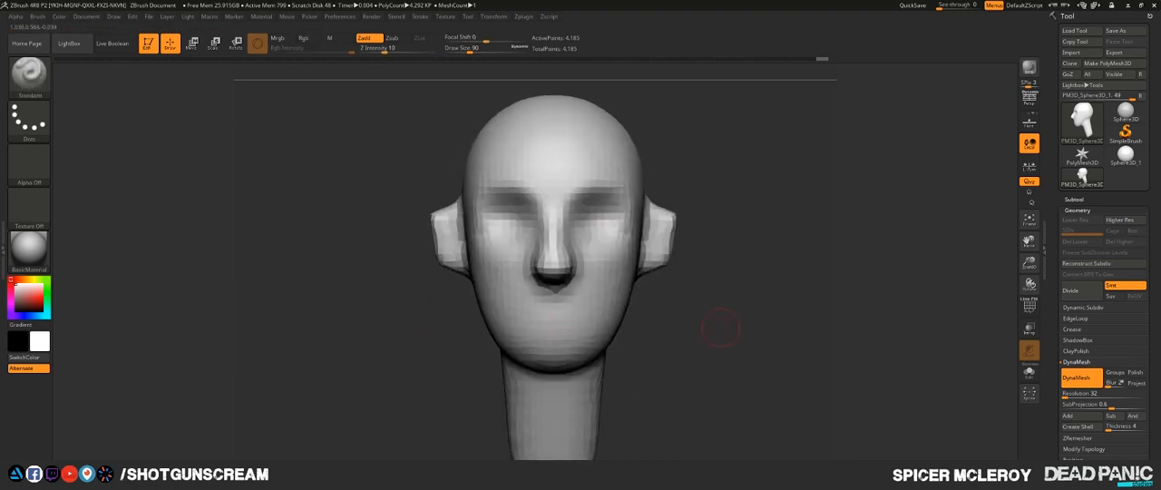
{"action": "left_click_drag", "start_coordinate": [702, 332], "coordinate": [778, 332]}
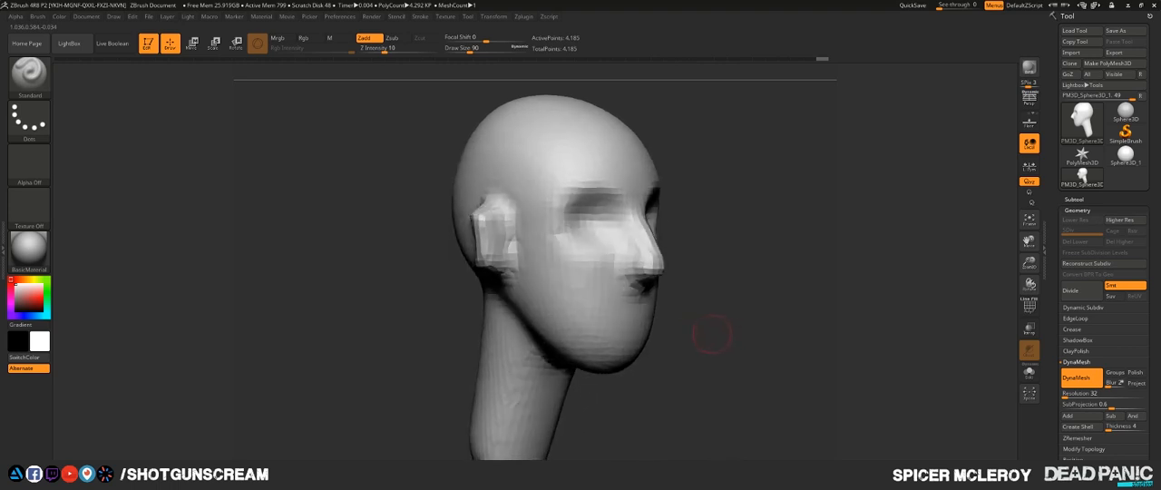
- Set up the Standard brush with draw size 46 and X symmetry for sculpting the mouth
{"action": "key", "text": "b"}
{"action": "key", "text": "s"}
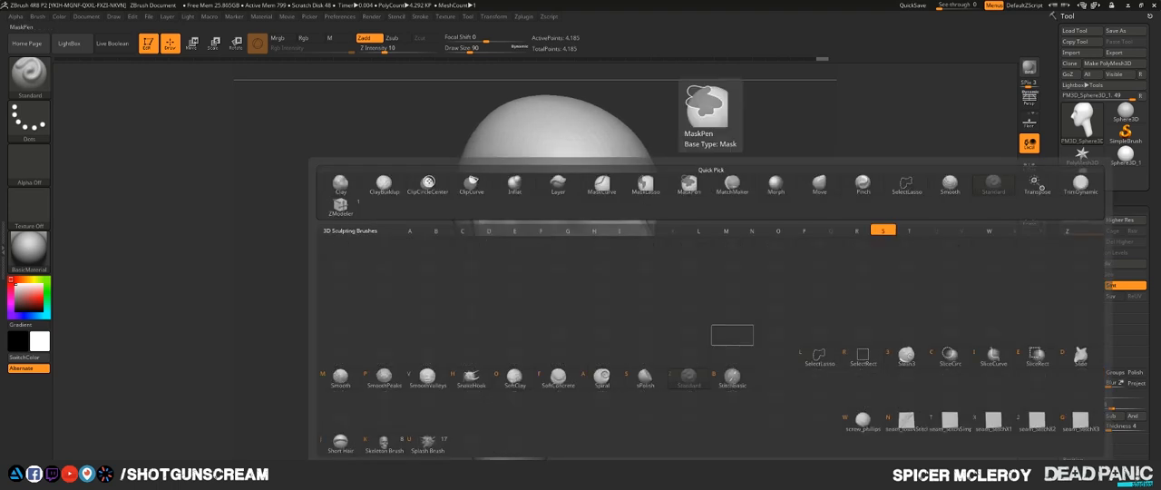
{"action": "key", "text": "t"}
{"action": "key", "text": "s"}
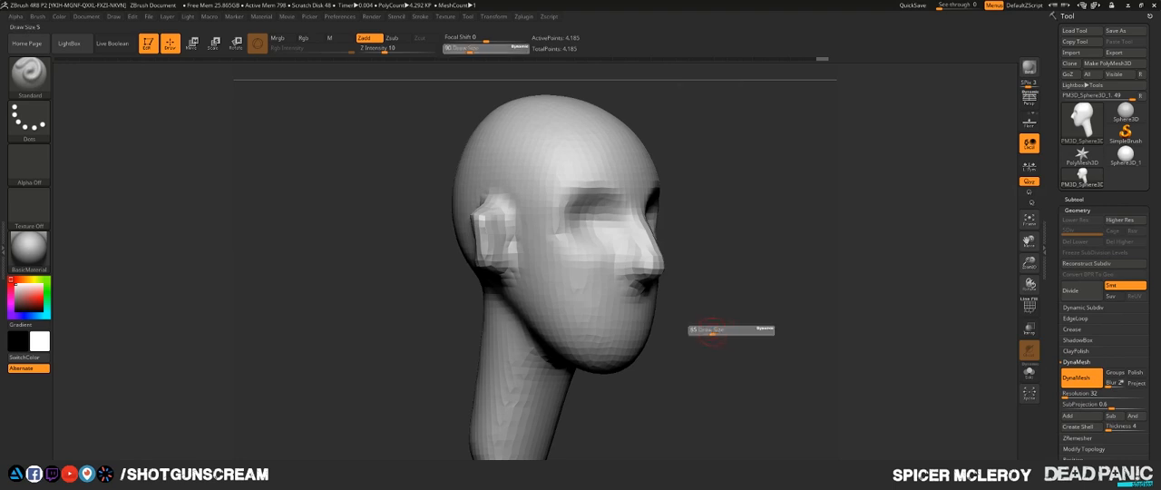
{"action": "left_click", "coordinate": [710, 332]}
{"action": "left_click_drag", "start_coordinate": [710, 332], "coordinate": [646, 329]}
{"action": "key", "text": "x"}
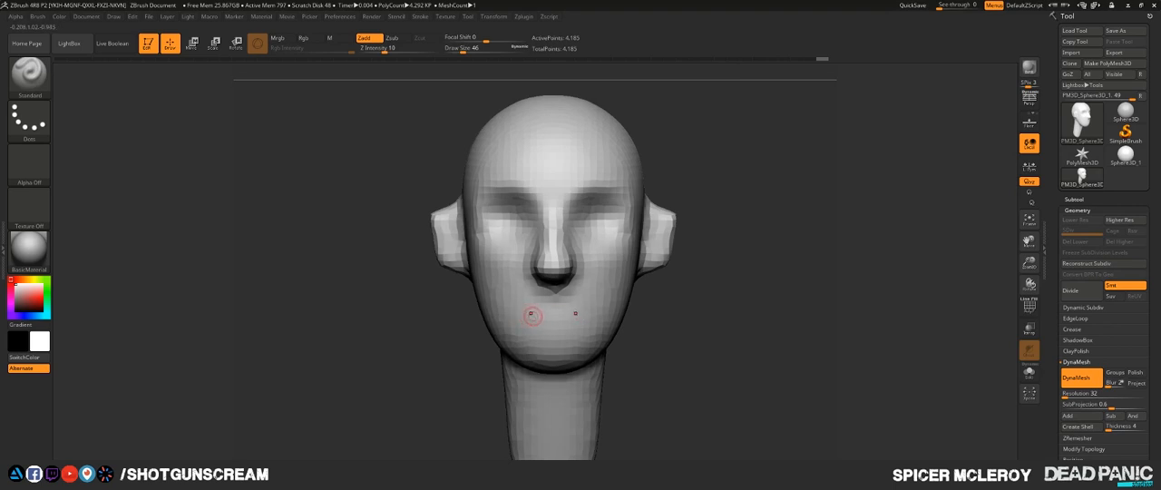
- Sculpt a horizontal mouth with a raised lower lip below the nose, and check it from the side and front
{"action": "left_click_drag", "start_coordinate": [519, 319], "coordinate": [590, 321]}
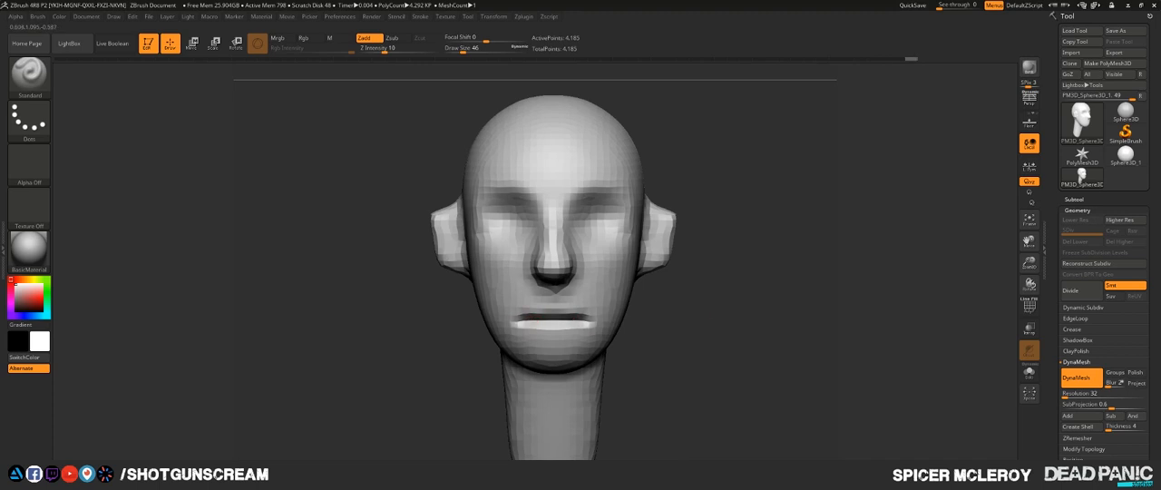
{"action": "left_click_drag", "start_coordinate": [800, 313], "coordinate": [701, 317]}
{"action": "left_click_drag", "start_coordinate": [509, 376], "coordinate": [811, 378]}
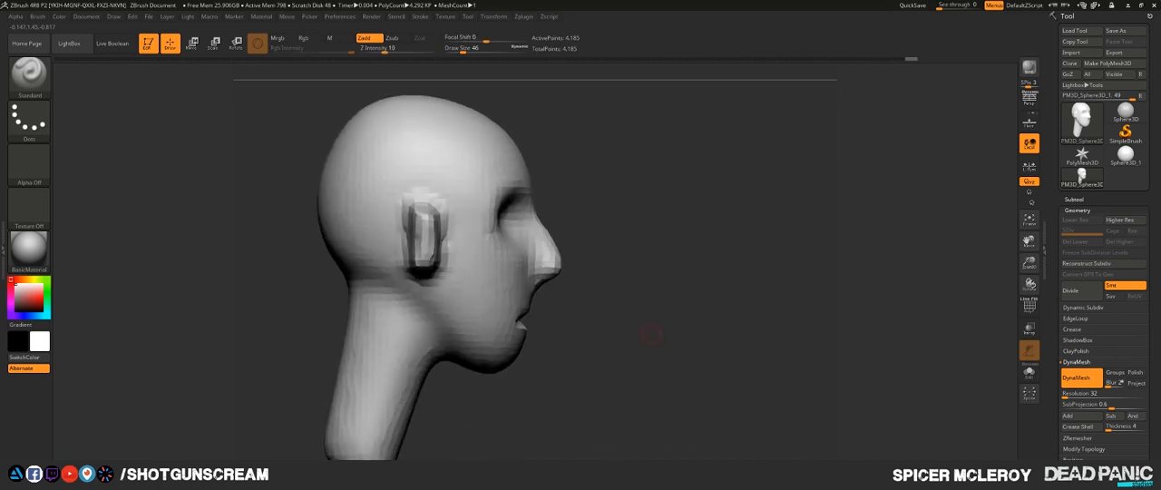
{"action": "left_click_drag", "start_coordinate": [651, 335], "coordinate": [508, 335]}
{"action": "left_click_drag", "start_coordinate": [718, 298], "coordinate": [734, 341], "text": "alt"}
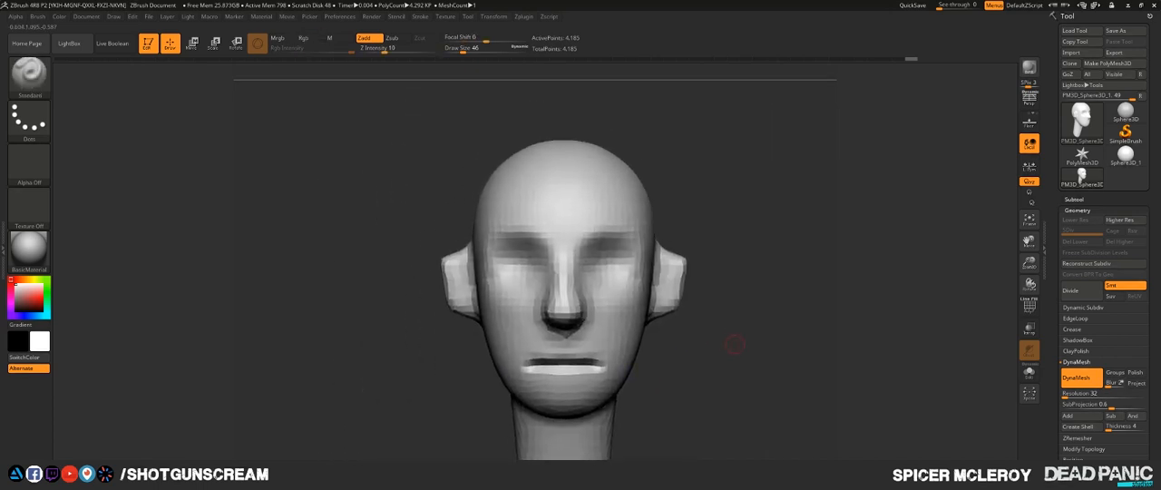
{"action": "left_click_drag", "start_coordinate": [719, 380], "coordinate": [802, 379]}
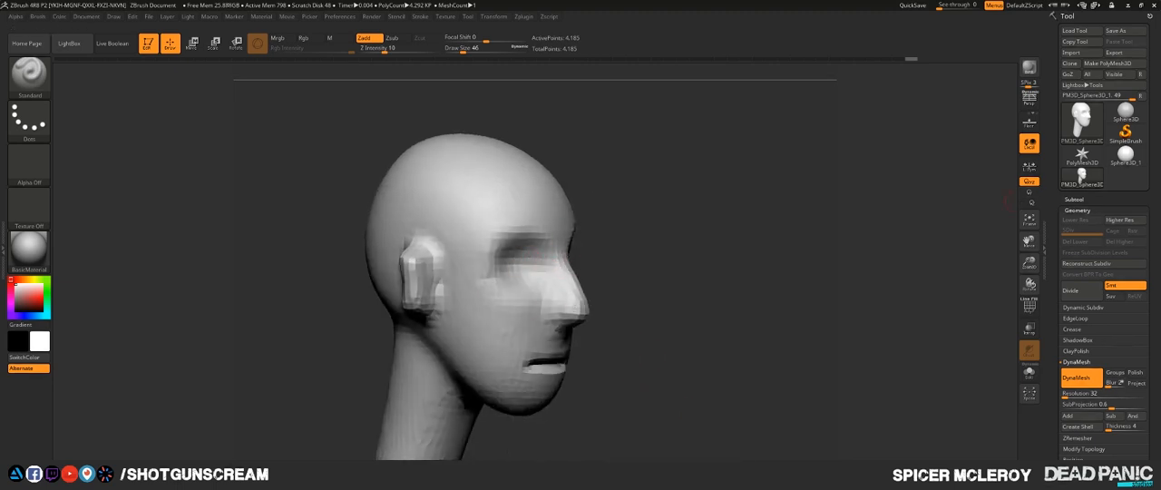
- Append Sphere3D_1 as a new subtool and make it the active subtool
{"action": "left_click", "coordinate": [1077, 210]}
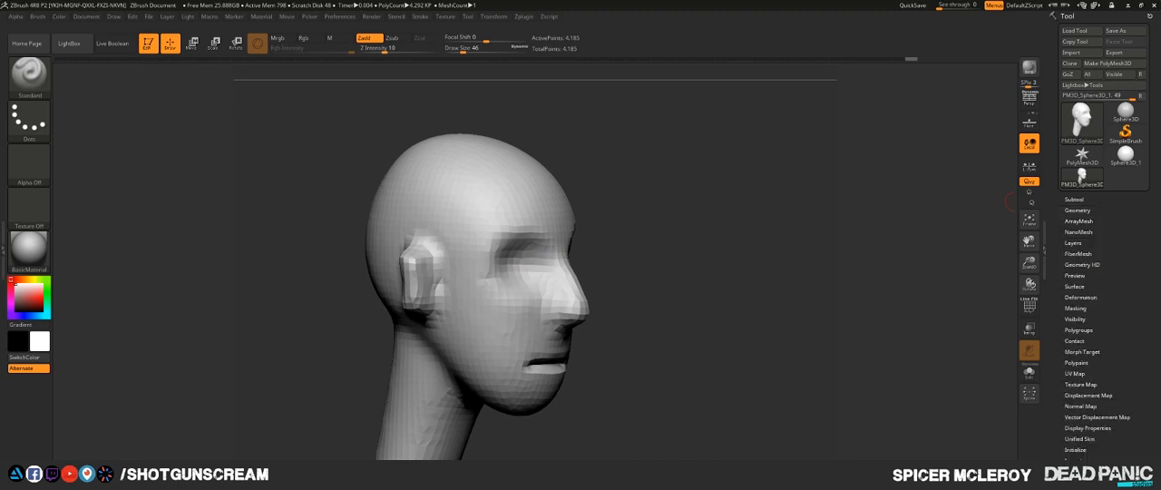
{"action": "left_click", "coordinate": [1074, 199]}
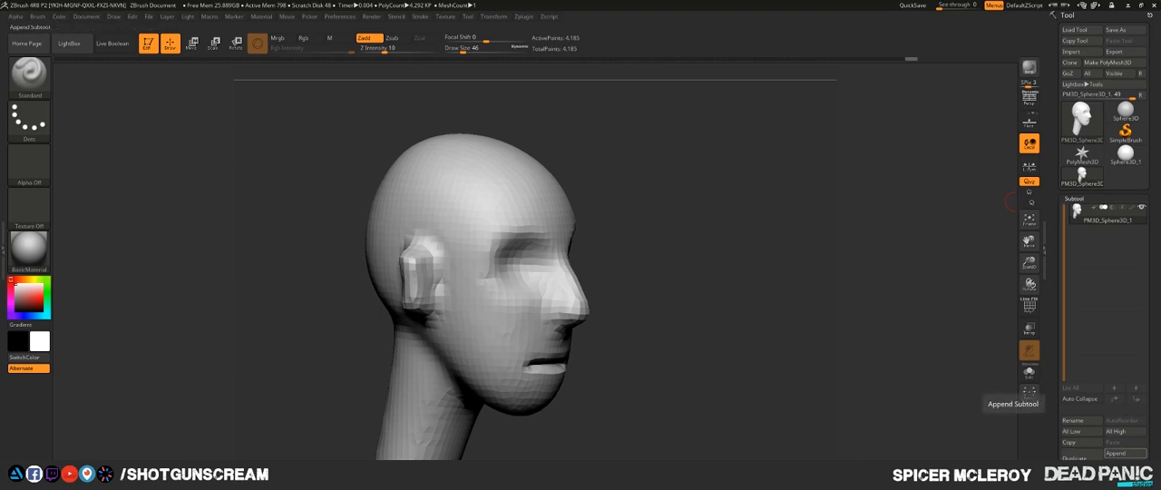
{"action": "left_click", "coordinate": [1115, 453]}
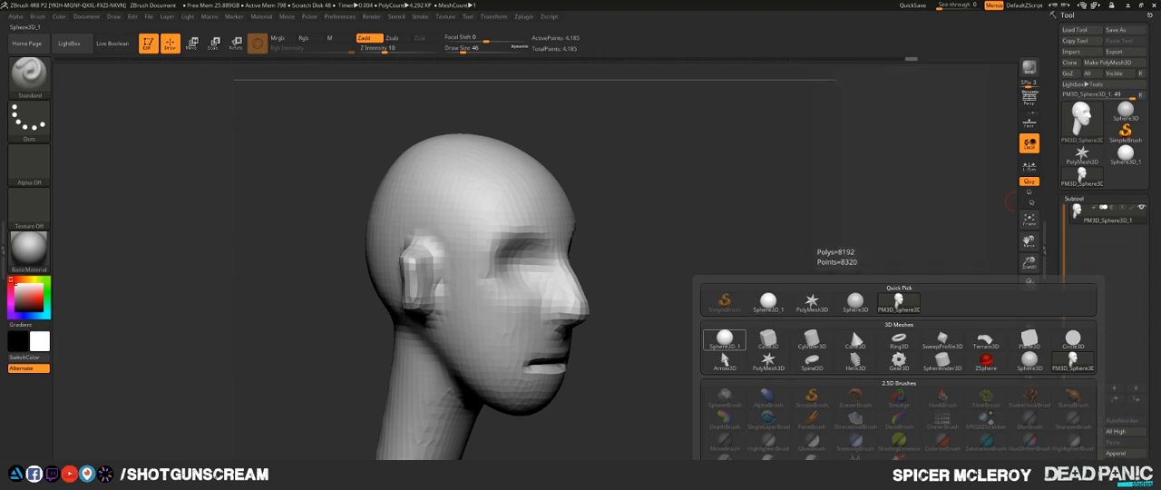
{"action": "left_click", "coordinate": [723, 340]}
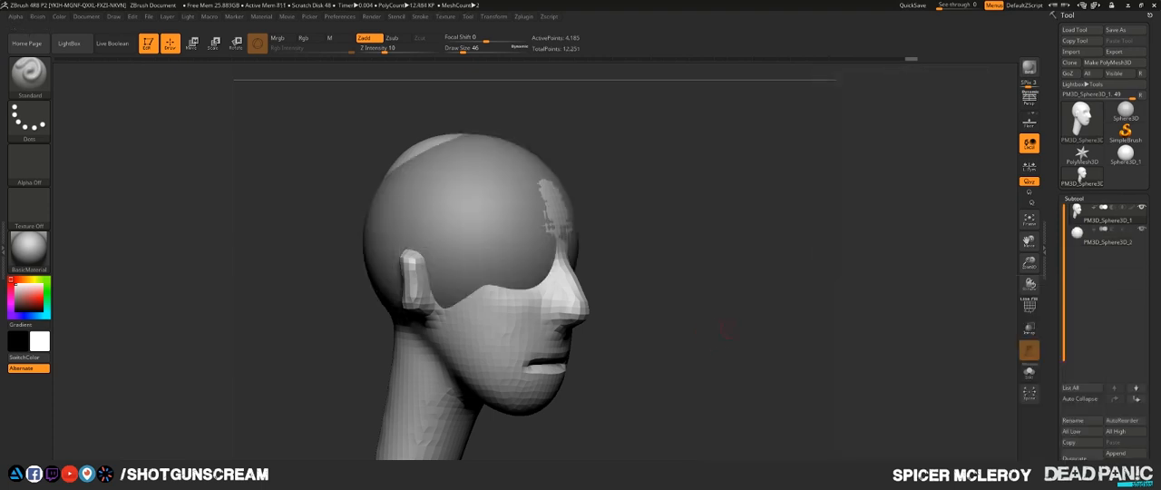
{"action": "left_click", "coordinate": [468, 201], "text": "alt"}
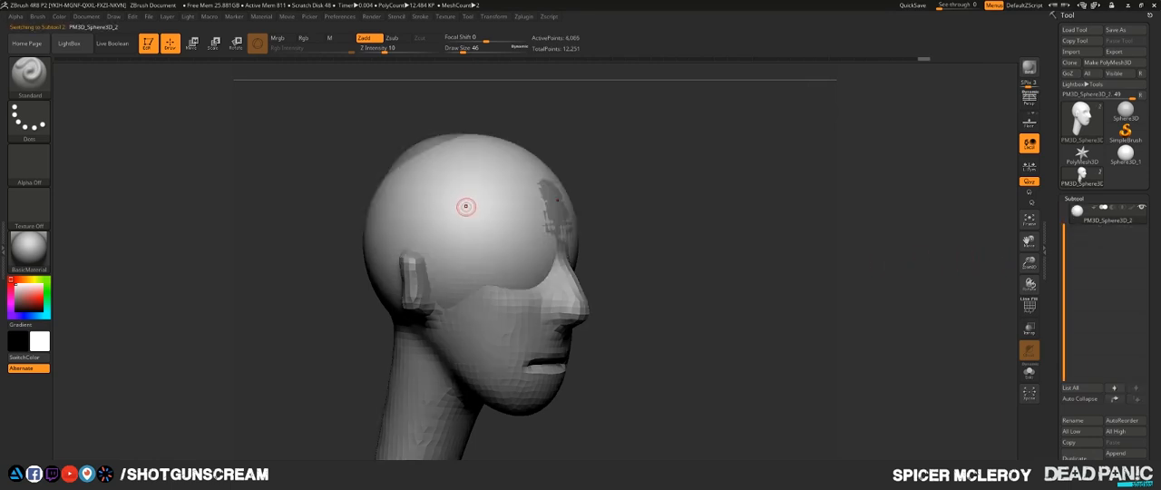
- Scale the appended sphere down uniformly and move it forward in front of the face
{"action": "right_click_drag", "start_coordinate": [481, 207], "coordinate": [505, 242]}
{"action": "key", "text": "w"}
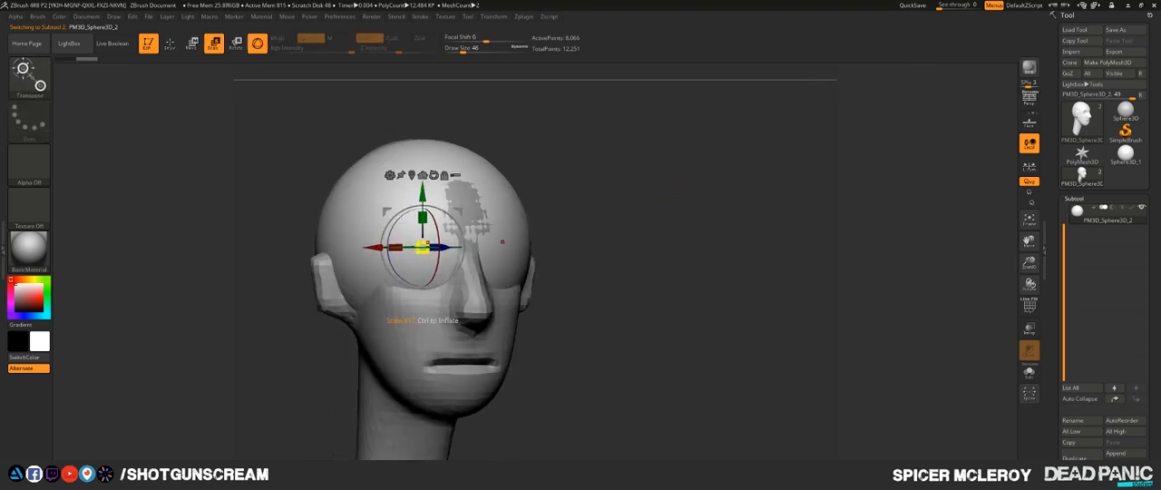
{"action": "left_click_drag", "start_coordinate": [427, 243], "coordinate": [413, 274]}
{"action": "right_click_drag", "start_coordinate": [414, 272], "coordinate": [483, 261], "text": "shift"}
{"action": "left_click_drag", "start_coordinate": [475, 246], "coordinate": [581, 247]}
{"action": "right_click_drag", "start_coordinate": [590, 244], "coordinate": [517, 235], "text": "shift"}
{"action": "left_click_drag", "start_coordinate": [529, 192], "coordinate": [529, 193]}
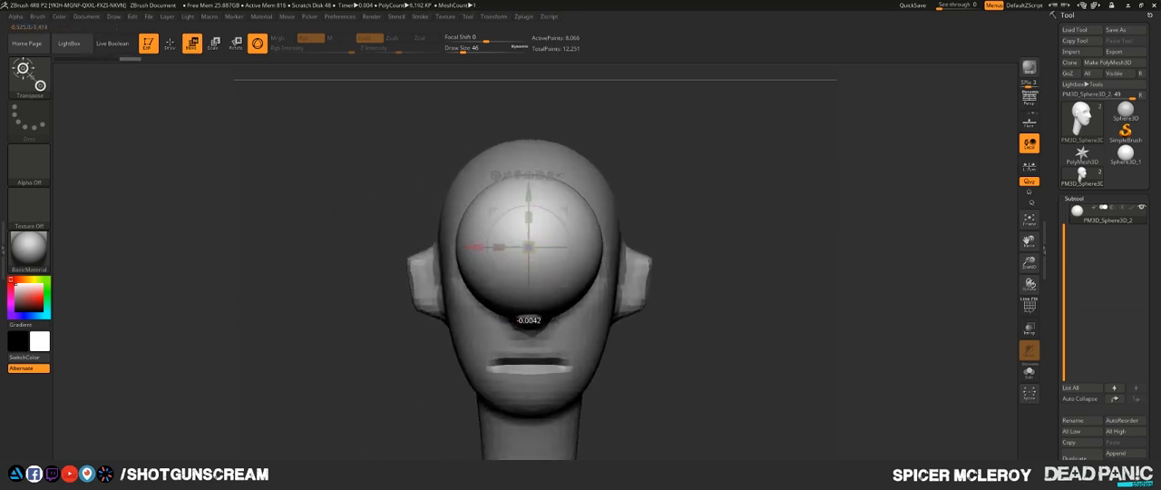
- Move the sphere sideways over one eye socket and scale it down to roughly eyeball size
{"action": "left_click_drag", "start_coordinate": [472, 247], "coordinate": [410, 247]}
{"action": "right_click_drag", "start_coordinate": [343, 259], "coordinate": [406, 266]}
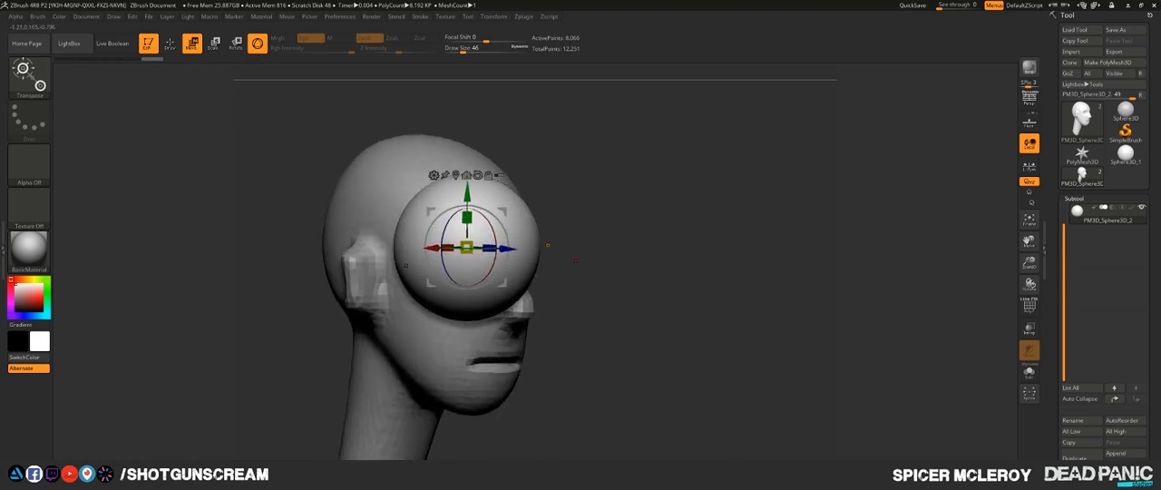
{"action": "left_click_drag", "start_coordinate": [467, 247], "coordinate": [467, 289]}
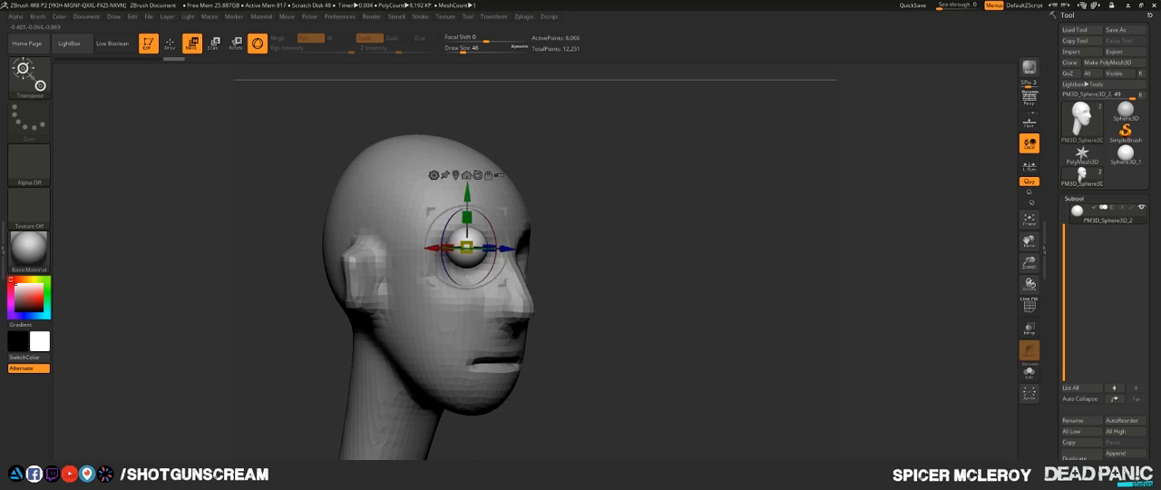
- Lower the eyeball sphere to the eye socket's height and adjust its depth along Z from the side view
{"action": "right_click_drag", "start_coordinate": [454, 284], "coordinate": [388, 279], "text": "shift"}
{"action": "left_click_drag", "start_coordinate": [466, 194], "coordinate": [466, 210]}
{"action": "mouse_move", "coordinate": [466, 263]}
{"action": "left_mouse_down"}
{"action": "mouse_move", "coordinate": [481, 263]}
{"action": "mouse_move", "coordinate": [430, 263]}
{"action": "left_mouse_up"}
{"action": "left_click_drag", "start_coordinate": [363, 272], "coordinate": [535, 272], "text": "shift"}
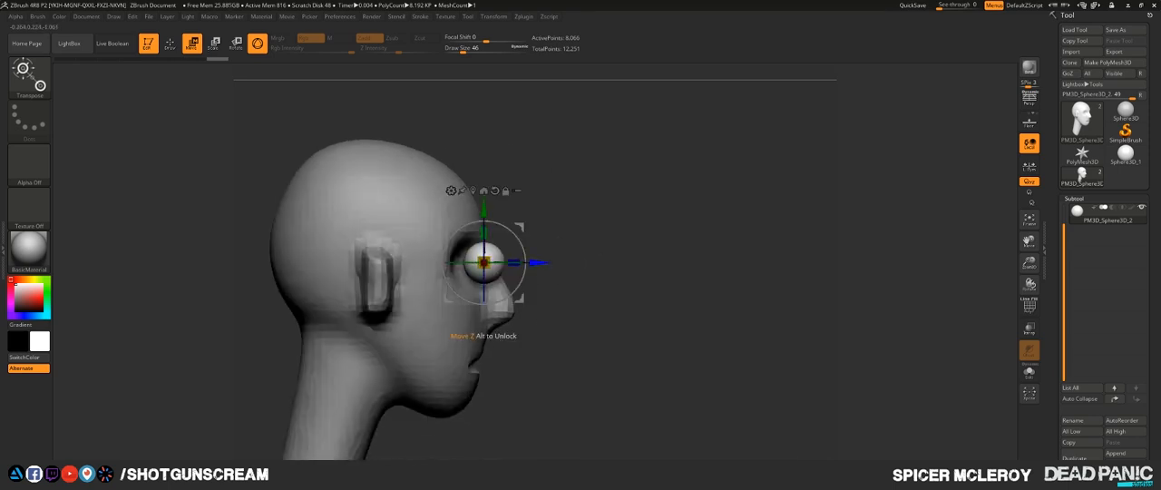
{"action": "left_click_drag", "start_coordinate": [541, 262], "coordinate": [522, 262]}
{"action": "left_click_drag", "start_coordinate": [643, 290], "coordinate": [544, 290], "text": "shift"}
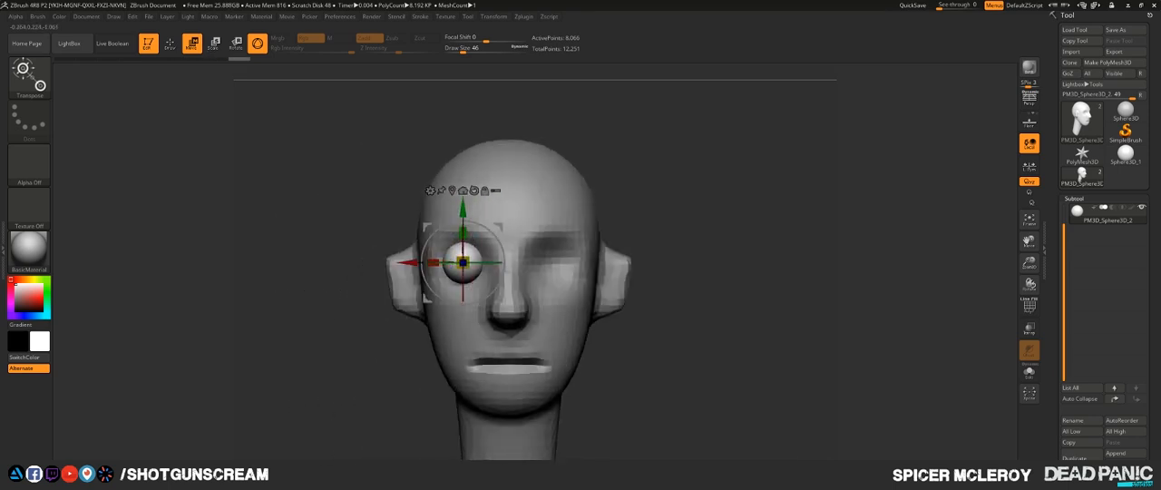
- Shrink the eyeball slightly, seat it deeper in the socket, and return to Draw mode
{"action": "left_click_drag", "start_coordinate": [460, 265], "coordinate": [445, 279]}
{"action": "left_click_drag", "start_coordinate": [544, 291], "coordinate": [635, 290], "text": "shift"}
{"action": "left_click_drag", "start_coordinate": [518, 262], "coordinate": [510, 262]}
{"action": "key", "text": "q"}
{"action": "mouse_move", "coordinate": [708, 231]}
{"action": "left_mouse_down", "text": "shift"}
{"action": "mouse_move", "coordinate": [609, 228]}
{"action": "mouse_move", "coordinate": [635, 224]}
{"action": "mouse_move", "coordinate": [602, 209]}
{"action": "left_mouse_up", "text": "shift"}
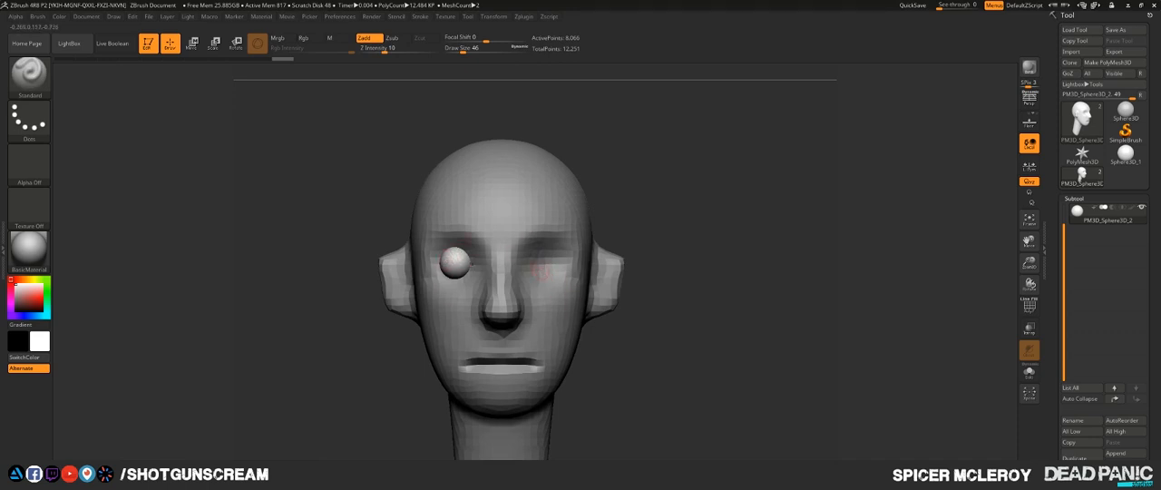
- Mirror and weld the eyeball subtool across the face to create a second eyeball in the opposite socket
{"action": "left_click", "coordinate": [1074, 199]}
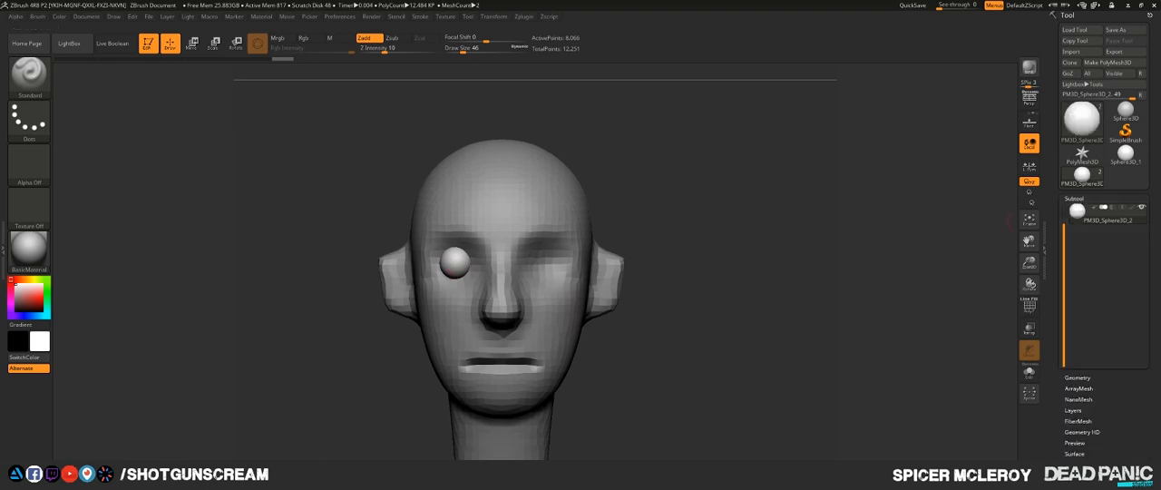
{"action": "left_click", "coordinate": [1077, 209]}
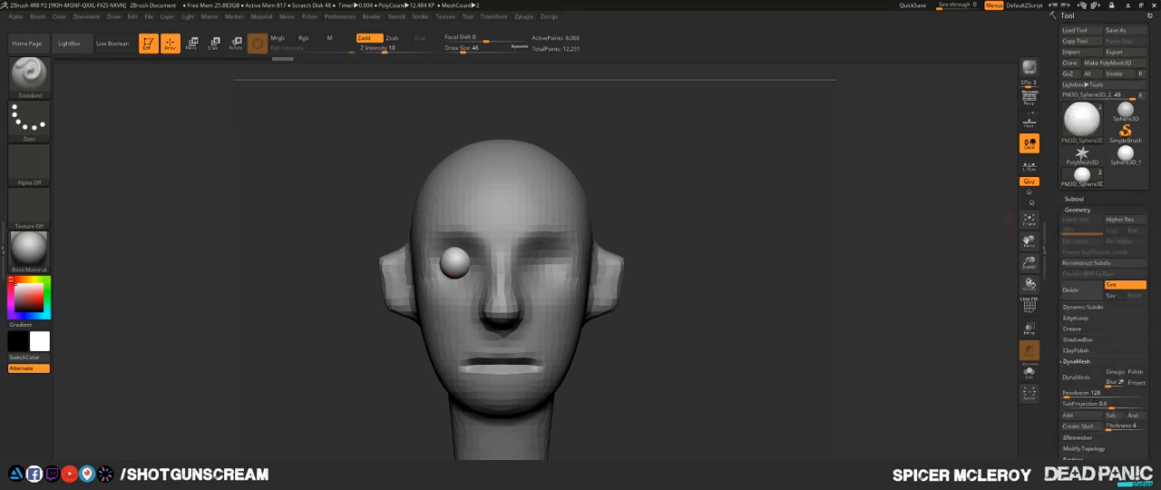
{"action": "left_click_drag", "start_coordinate": [1125, 350], "coordinate": [1124, 223]}
{"action": "left_click", "coordinate": [1084, 321]}
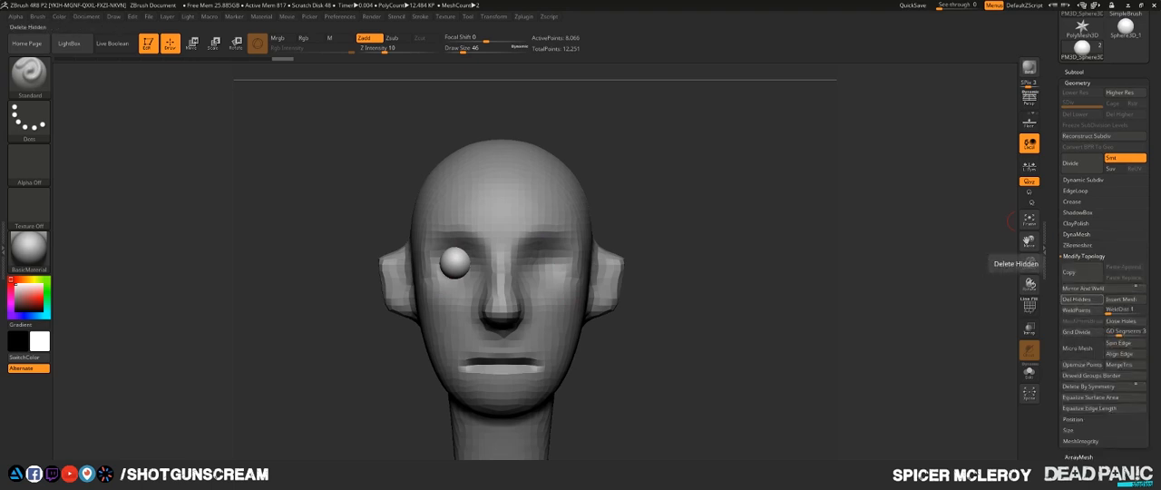
{"action": "left_click", "coordinate": [1082, 288]}
{"action": "left_click_drag", "start_coordinate": [676, 263], "coordinate": [623, 153]}
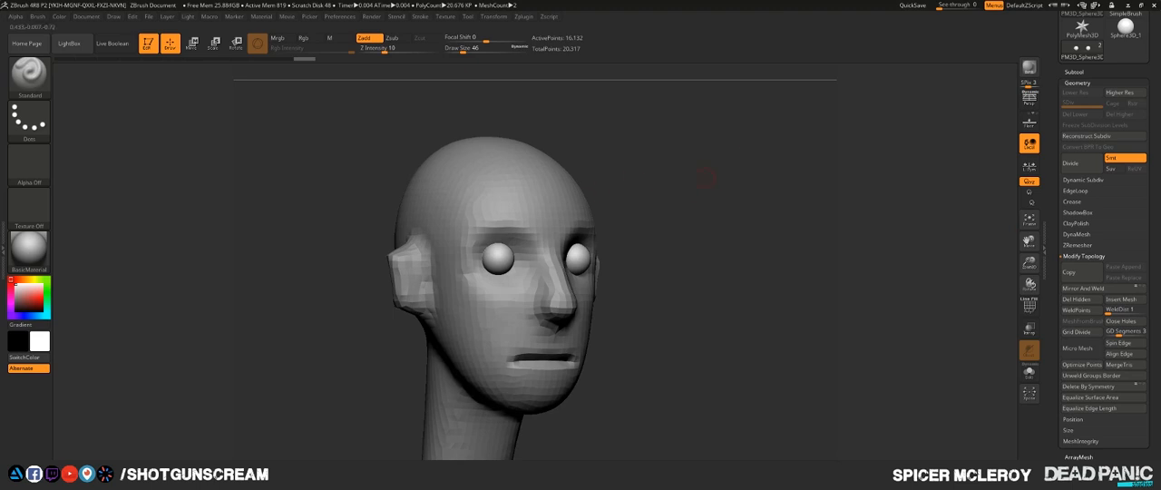
- Undo the eyeball's Mirror And Weld and flip the single eyeball to the other socket with the Mirror deformation
{"action": "left_click", "coordinate": [1078, 82]}
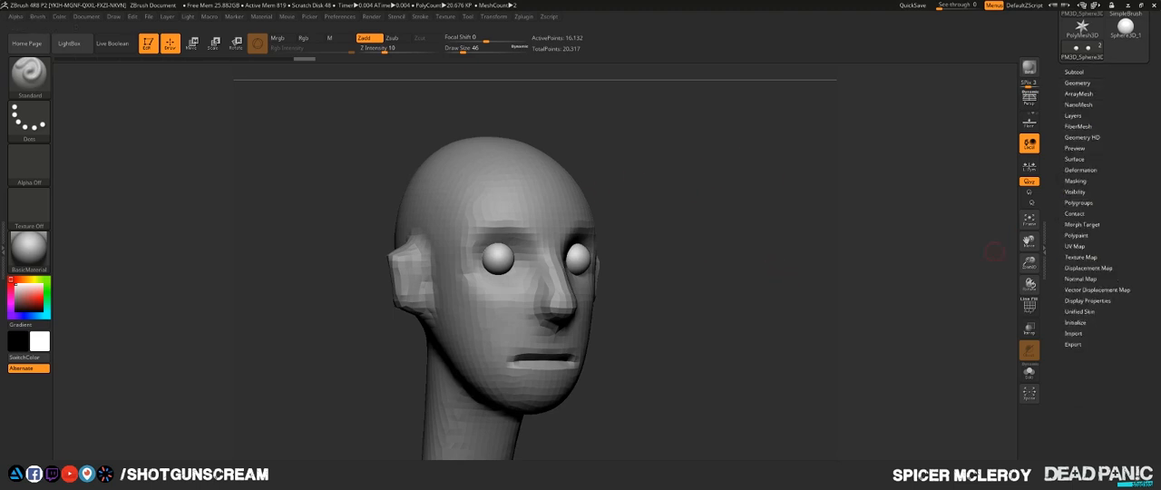
{"action": "key", "text": "ctrl+z"}
{"action": "left_click", "coordinate": [1080, 169]}
{"action": "left_click", "coordinate": [1073, 191]}
{"action": "left_click_drag", "start_coordinate": [744, 249], "coordinate": [694, 254]}
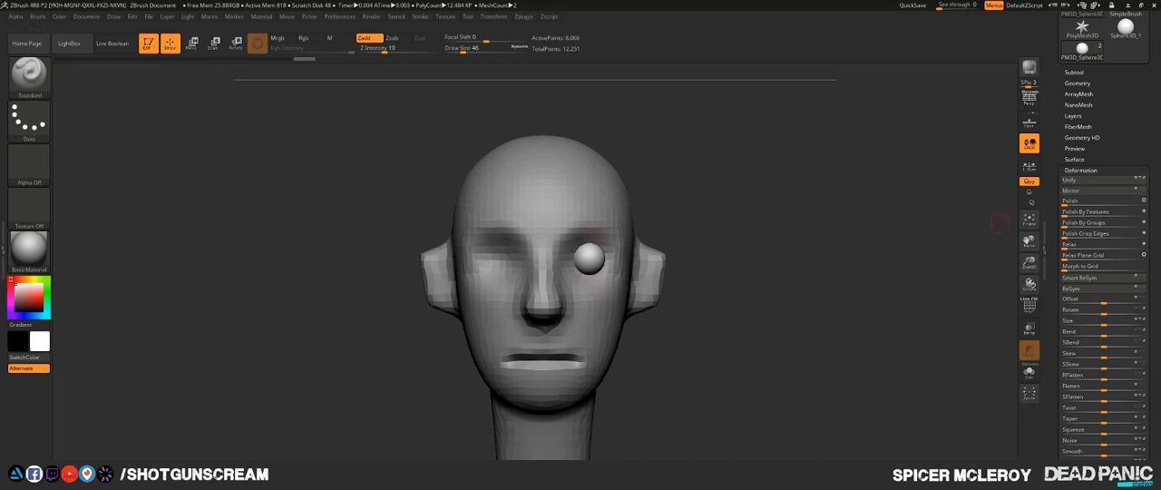
- Try Mirror And Weld on the flipped eyeball, and mirror the eyeball back to its original socket
{"action": "left_click", "coordinate": [1077, 82]}
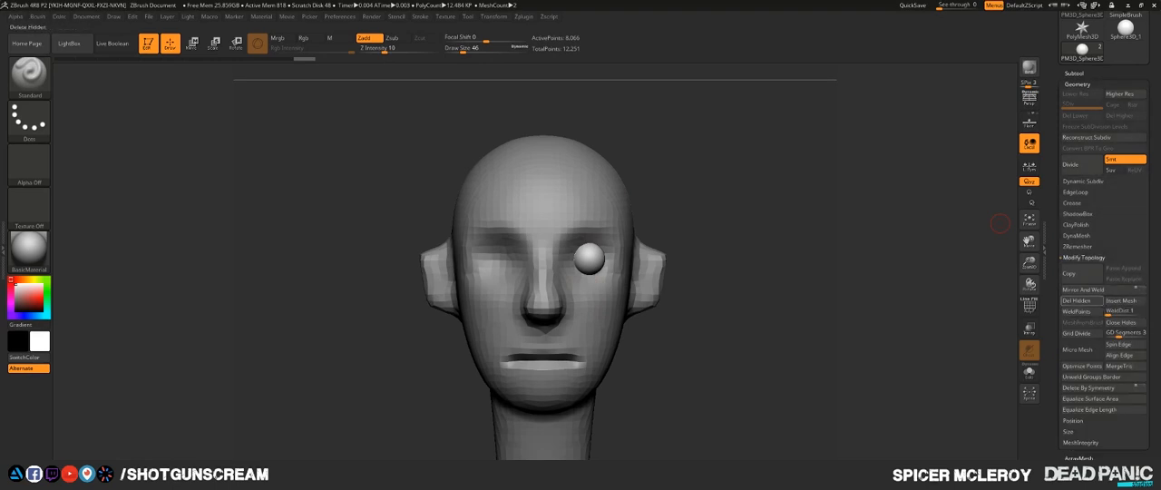
{"action": "left_click", "coordinate": [1095, 290]}
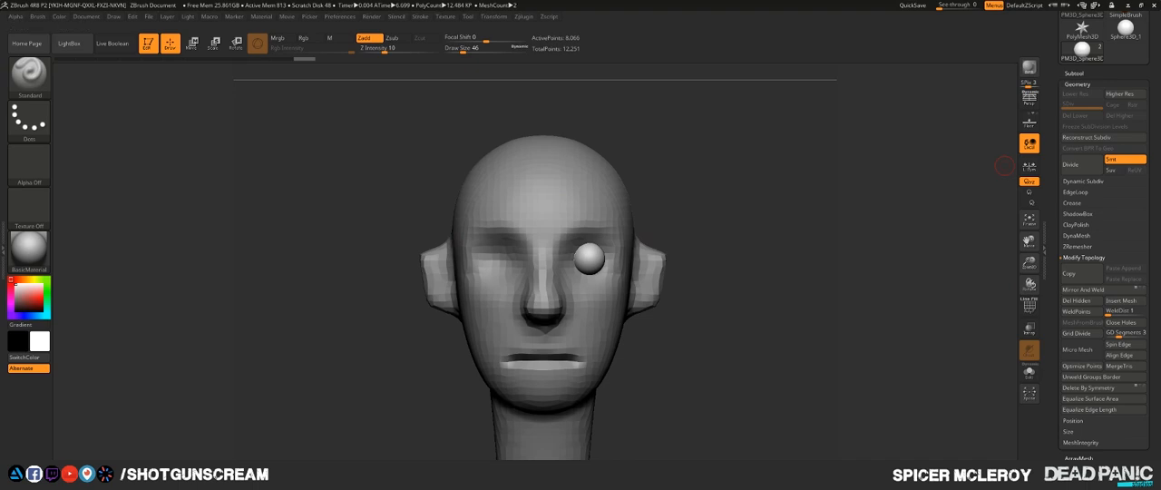
{"action": "left_click", "coordinate": [1077, 83]}
{"action": "left_click", "coordinate": [1080, 170]}
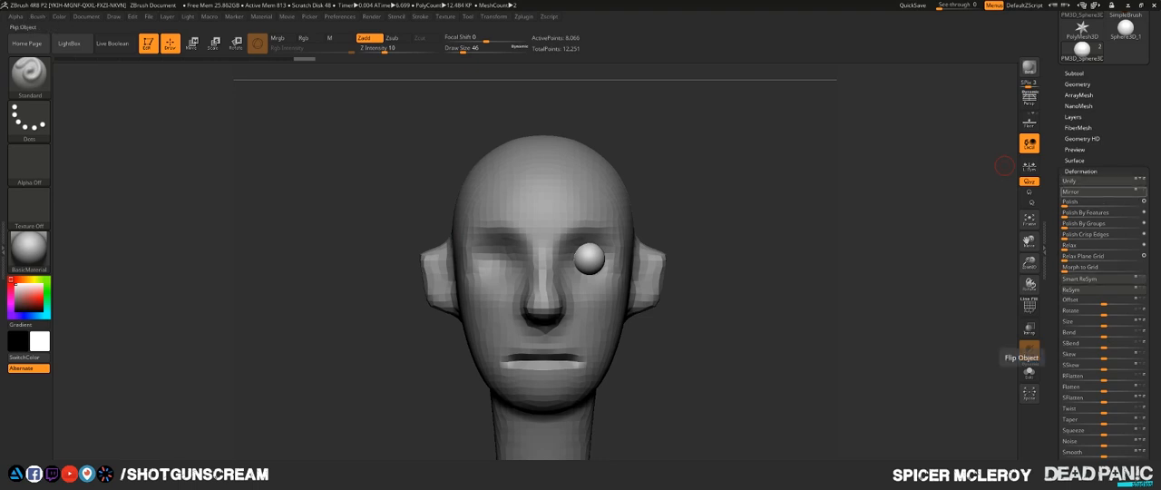
{"action": "left_click", "coordinate": [1028, 350]}
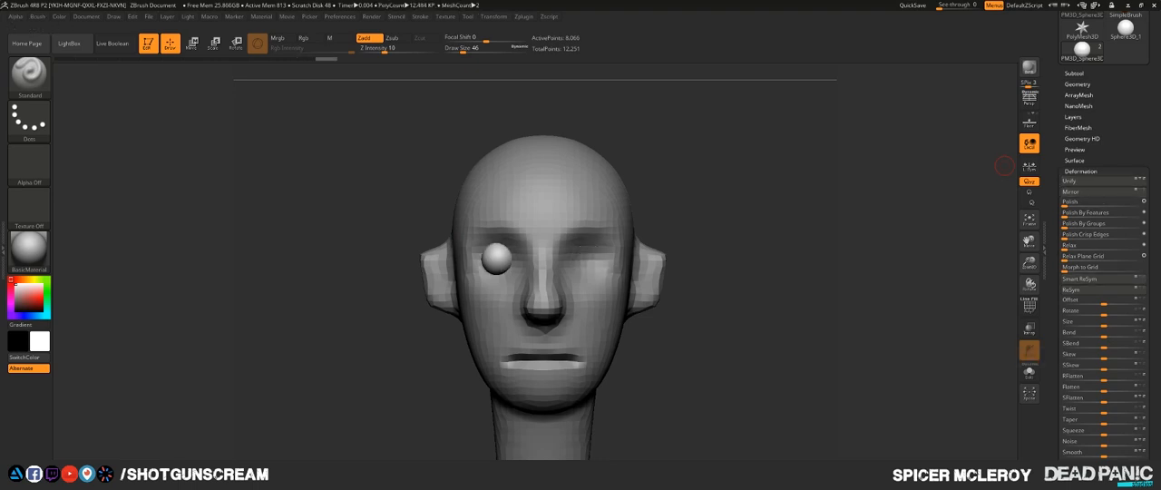
- Apply Mirror And Weld to the eyeball in its original socket so that both sockets hold one
{"action": "left_click", "coordinate": [1080, 171]}
{"action": "left_click", "coordinate": [1078, 83]}
{"action": "left_click", "coordinate": [1082, 257]}
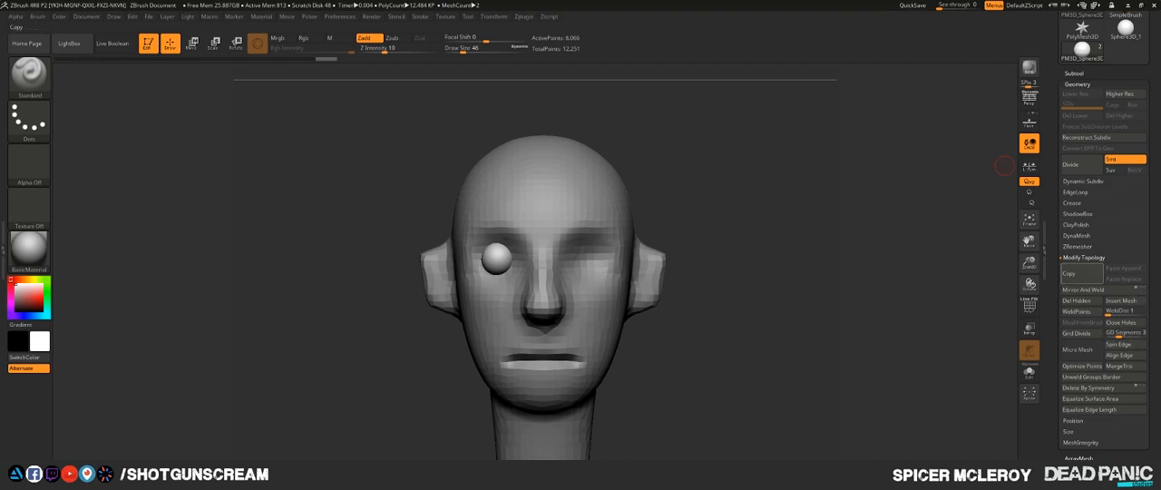
{"action": "left_click", "coordinate": [1083, 289]}
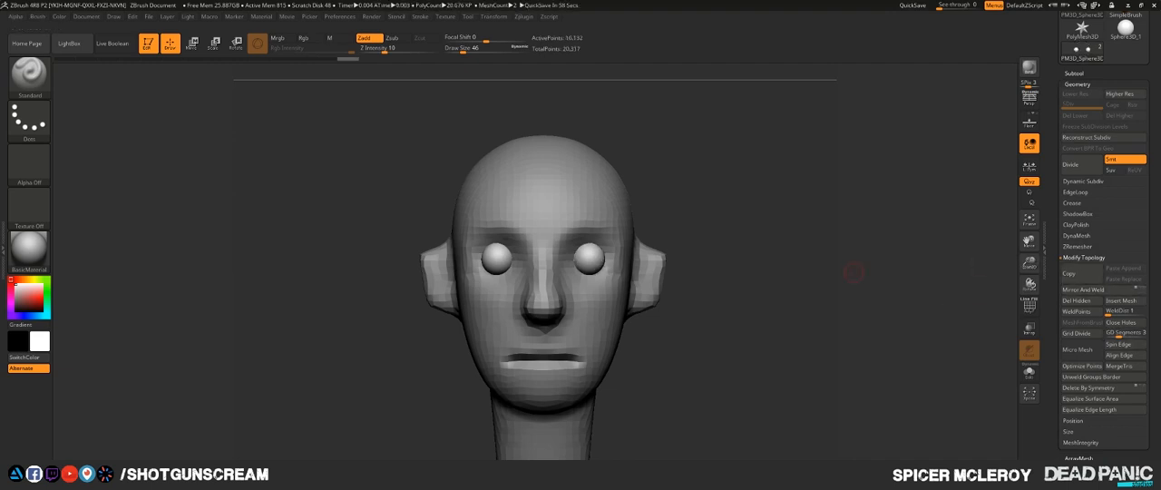
- Append a new sphere subtool to the head and make it the active subtool
{"action": "mouse_move", "coordinate": [854, 273]}
{"action": "left_mouse_down"}
{"action": "mouse_move", "coordinate": [909, 273]}
{"action": "mouse_move", "coordinate": [713, 263]}
{"action": "mouse_move", "coordinate": [656, 241]}
{"action": "left_mouse_up"}
{"action": "left_click", "coordinate": [1074, 73]}
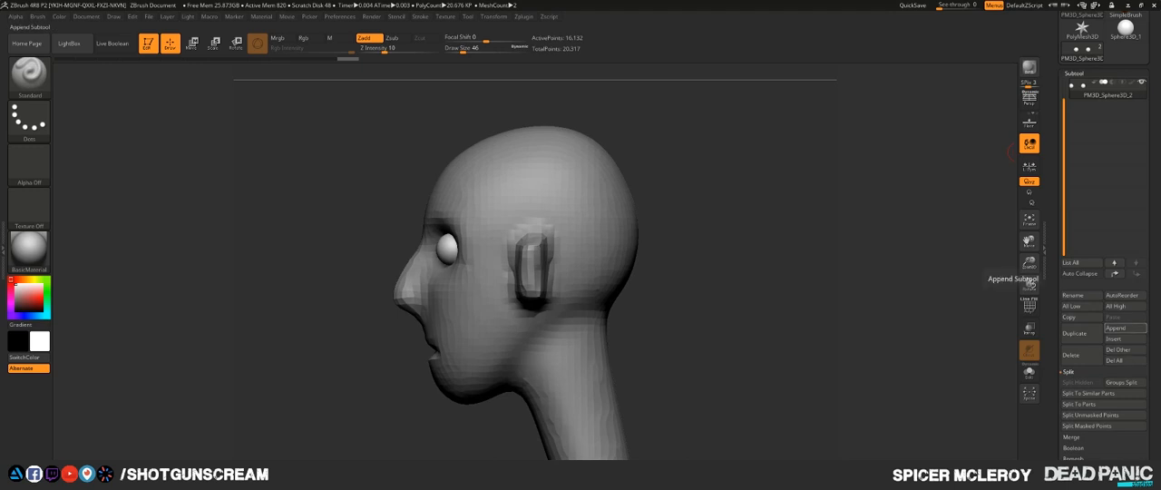
{"action": "left_click", "coordinate": [1121, 328]}
{"action": "left_click", "coordinate": [855, 303]}
{"action": "left_click_drag", "start_coordinate": [853, 301], "coordinate": [859, 370], "text": "alt"}
{"action": "left_click", "coordinate": [617, 287], "text": "alt"}
- Move the new sphere up and back over the crown and rear of the head, and return to Draw mode
{"action": "key", "text": "w"}
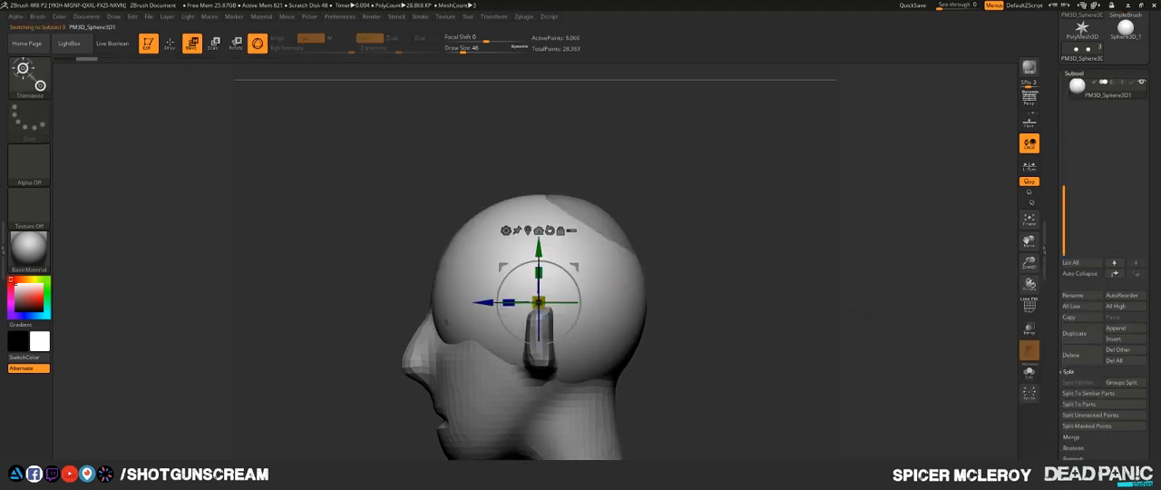
{"action": "left_click_drag", "start_coordinate": [536, 272], "coordinate": [539, 197]}
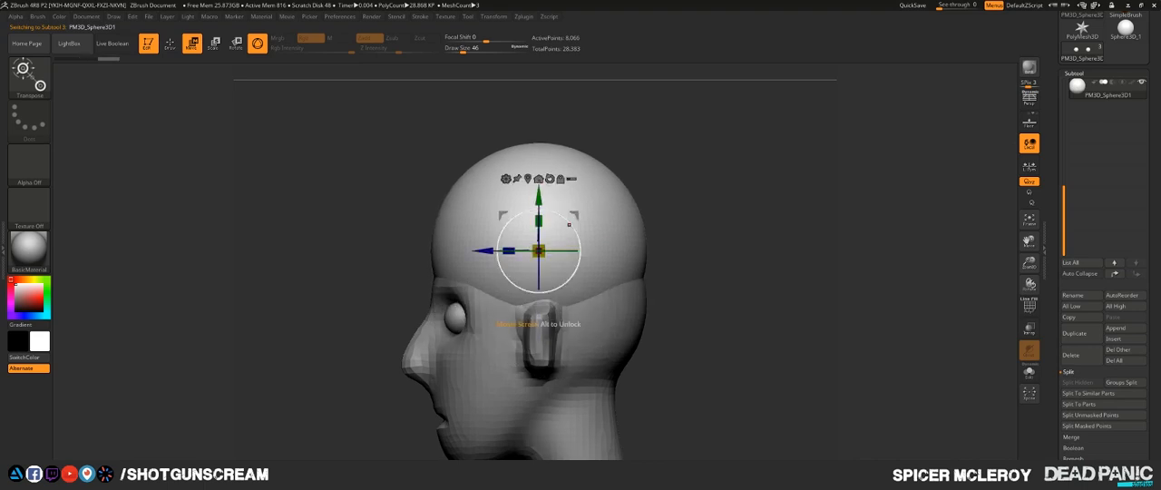
{"action": "left_click_drag", "start_coordinate": [485, 251], "coordinate": [512, 251]}
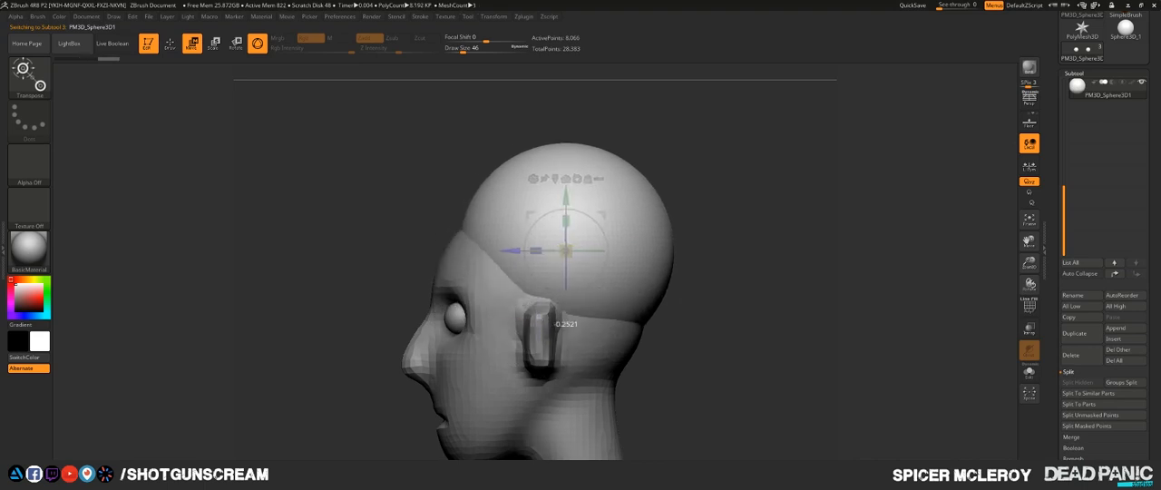
{"action": "left_click_drag", "start_coordinate": [381, 263], "coordinate": [468, 294]}
{"action": "left_click_drag", "start_coordinate": [696, 245], "coordinate": [766, 244], "text": "shift"}
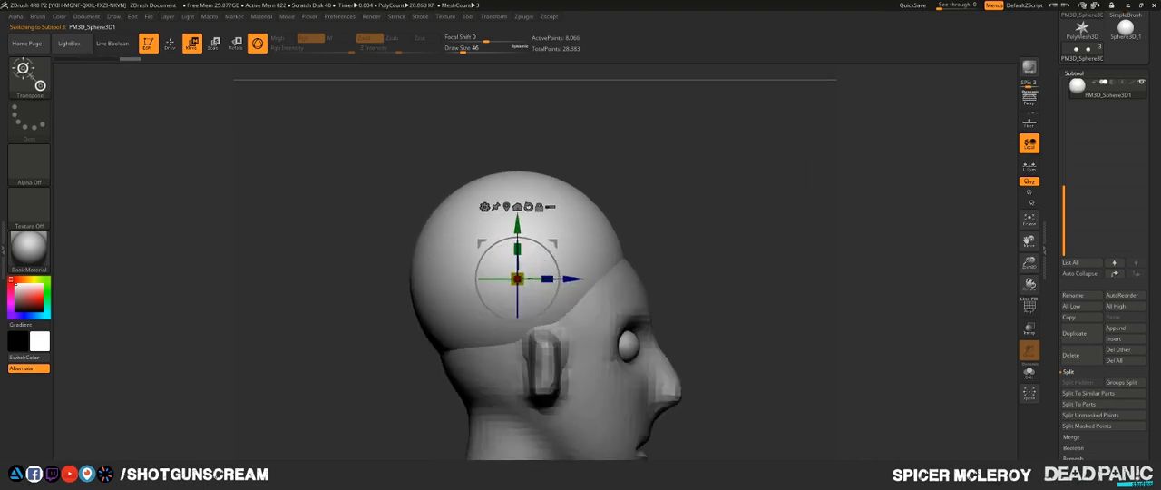
{"action": "key", "text": "q"}
- Convert the crown sphere to DynaMesh at a resolution of 32
{"action": "left_click", "coordinate": [1073, 74]}
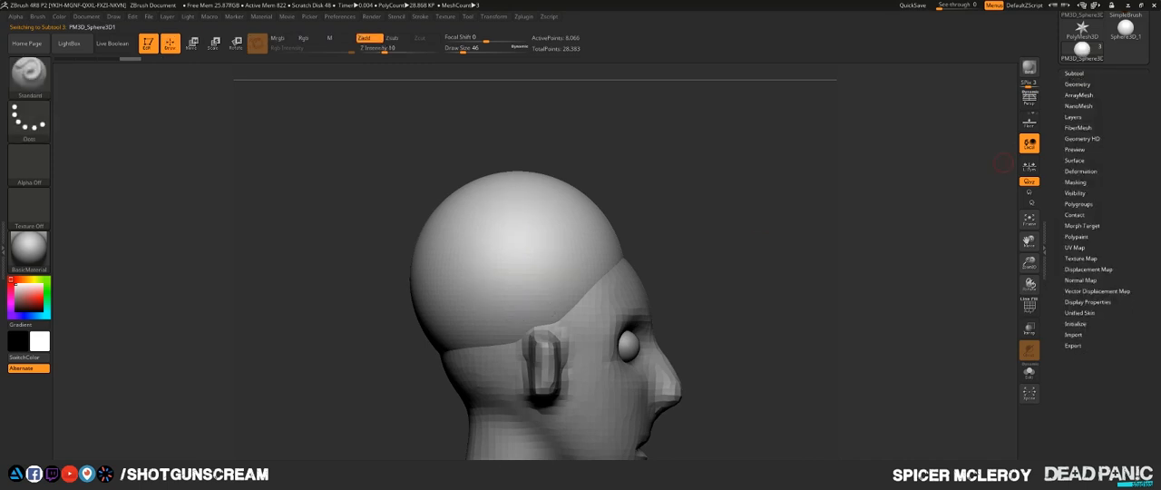
{"action": "left_click", "coordinate": [1078, 83]}
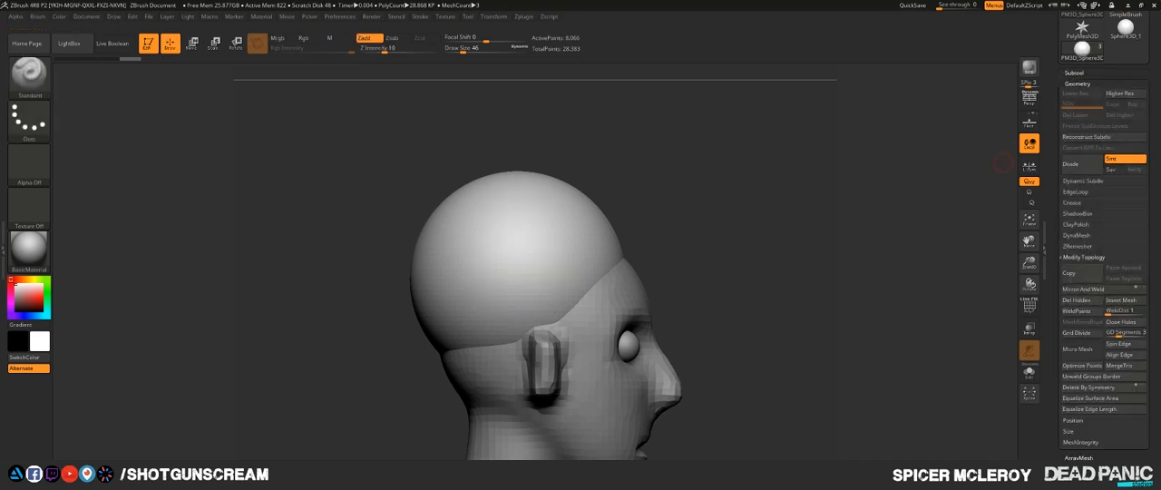
{"action": "left_click", "coordinate": [1083, 257]}
{"action": "left_click", "coordinate": [1077, 235]}
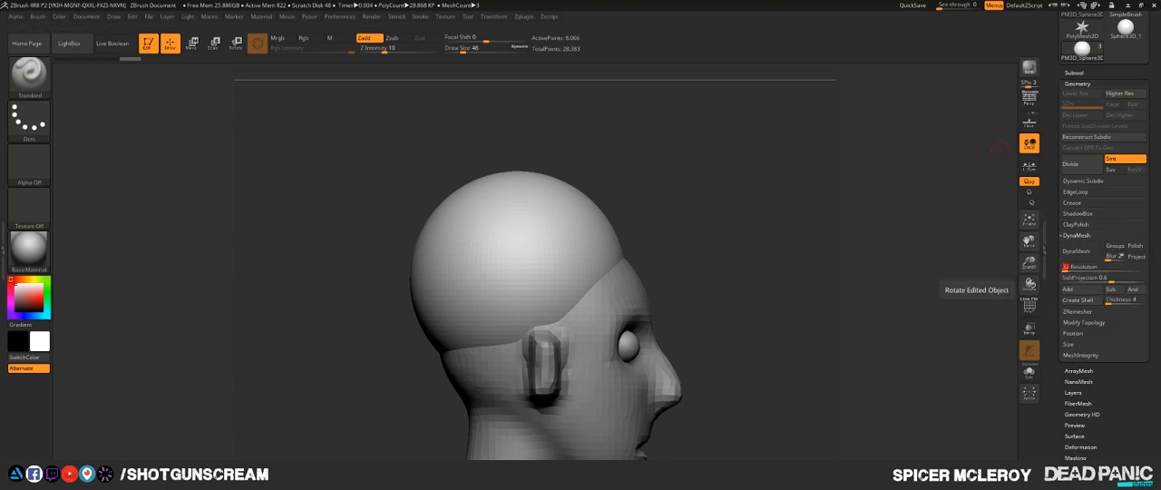
{"action": "left_click", "coordinate": [1077, 250]}
- Reshape the lower back and side of the crown sphere with the Move brush, enlarging the draw size to 585
{"action": "left_click_drag", "start_coordinate": [807, 283], "coordinate": [687, 255], "text": "shift"}
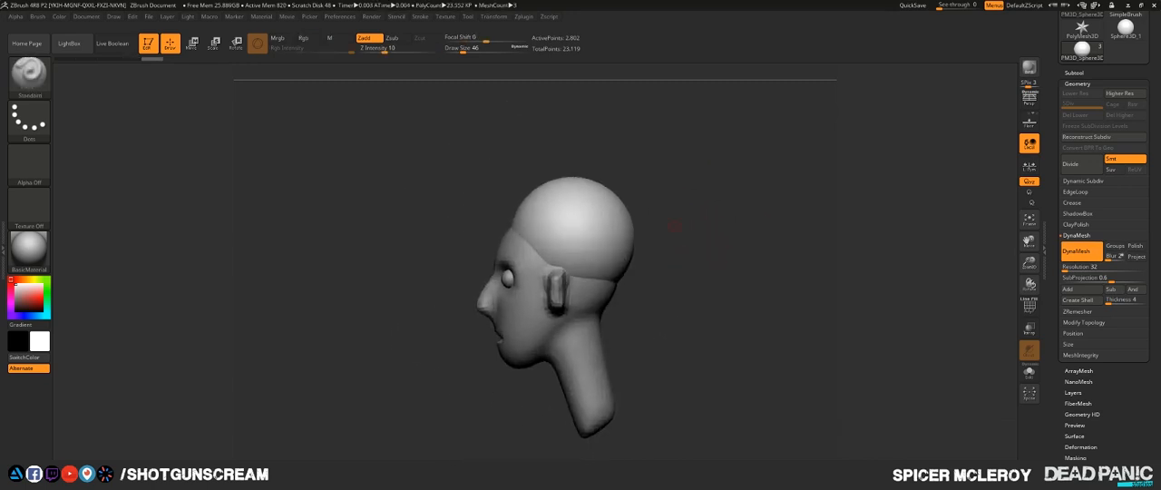
{"action": "key", "text": "b"}
{"action": "key", "text": "m"}
{"action": "key", "text": "v"}
{"action": "key", "text": "s"}
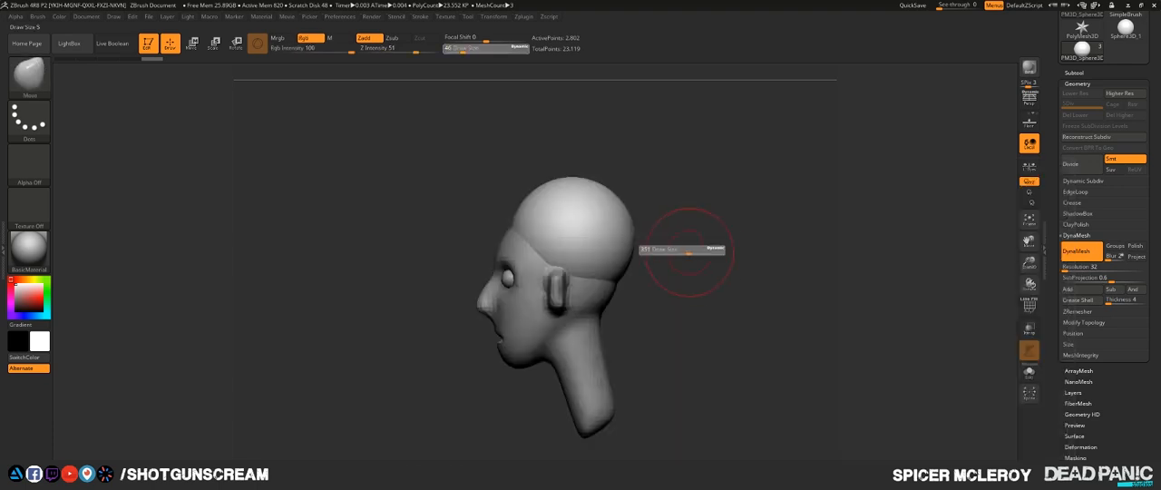
{"action": "left_click_drag", "start_coordinate": [605, 263], "coordinate": [609, 295]}
{"action": "mouse_move", "coordinate": [680, 295]}
{"action": "left_mouse_down"}
{"action": "mouse_move", "coordinate": [639, 295]}
{"action": "mouse_move", "coordinate": [605, 275]}
{"action": "mouse_move", "coordinate": [606, 313]}
{"action": "left_mouse_up"}
{"action": "key", "text": "ctrl+z"}
{"action": "key", "text": "s"}
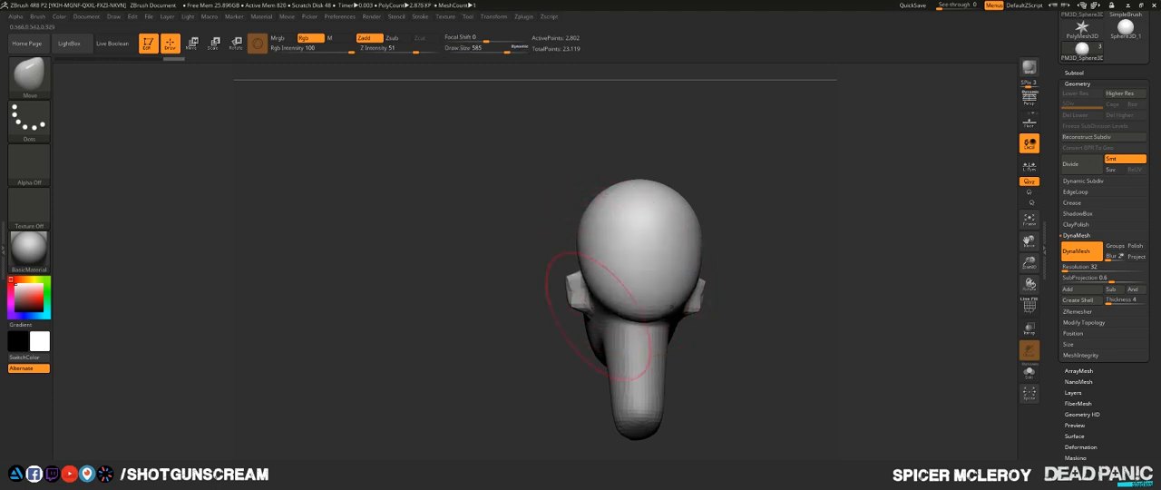
{"action": "left_click_drag", "start_coordinate": [613, 274], "coordinate": [631, 288]}
{"action": "left_click_drag", "start_coordinate": [545, 331], "coordinate": [639, 331]}
- Flatten the front top of the hair mass and tuck in its back and lower side around the skull
{"action": "left_click_drag", "start_coordinate": [600, 284], "coordinate": [716, 320]}
{"action": "left_click_drag", "start_coordinate": [583, 223], "coordinate": [586, 236]}
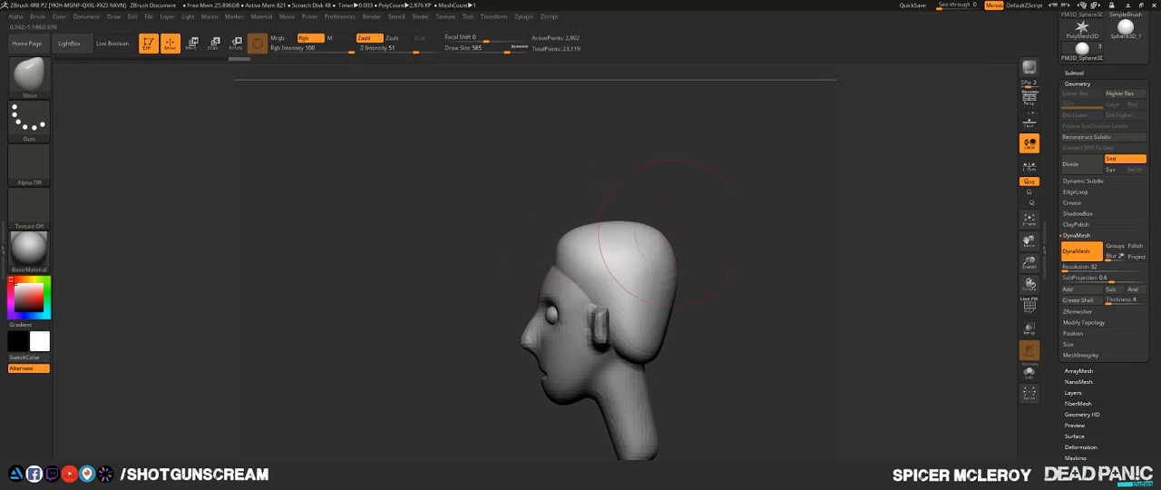
{"action": "left_click_drag", "start_coordinate": [662, 234], "coordinate": [659, 239]}
{"action": "left_click_drag", "start_coordinate": [669, 283], "coordinate": [662, 285]}
{"action": "left_click_drag", "start_coordinate": [716, 304], "coordinate": [623, 310]}
{"action": "left_click_drag", "start_coordinate": [548, 335], "coordinate": [588, 378]}
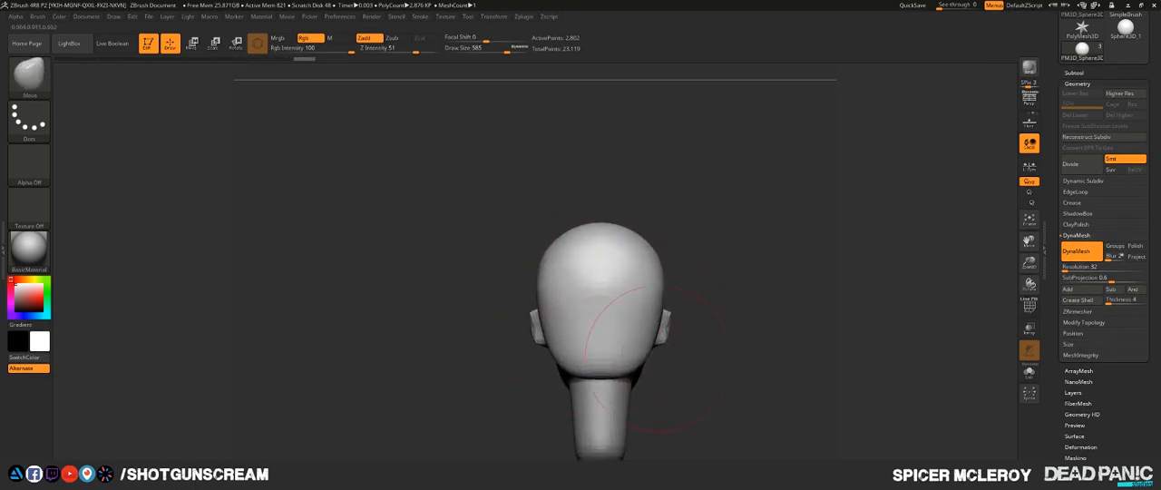
- Refine the hair mass with small Move brush adjustments at the crown, upper back and front
{"action": "left_click_drag", "start_coordinate": [699, 372], "coordinate": [521, 373]}
{"action": "left_click_drag", "start_coordinate": [627, 249], "coordinate": [625, 255]}
{"action": "mouse_move", "coordinate": [725, 300]}
{"action": "left_mouse_down"}
{"action": "mouse_move", "coordinate": [626, 301]}
{"action": "mouse_move", "coordinate": [645, 303]}
{"action": "left_mouse_up"}
{"action": "left_click_drag", "start_coordinate": [748, 311], "coordinate": [740, 313]}
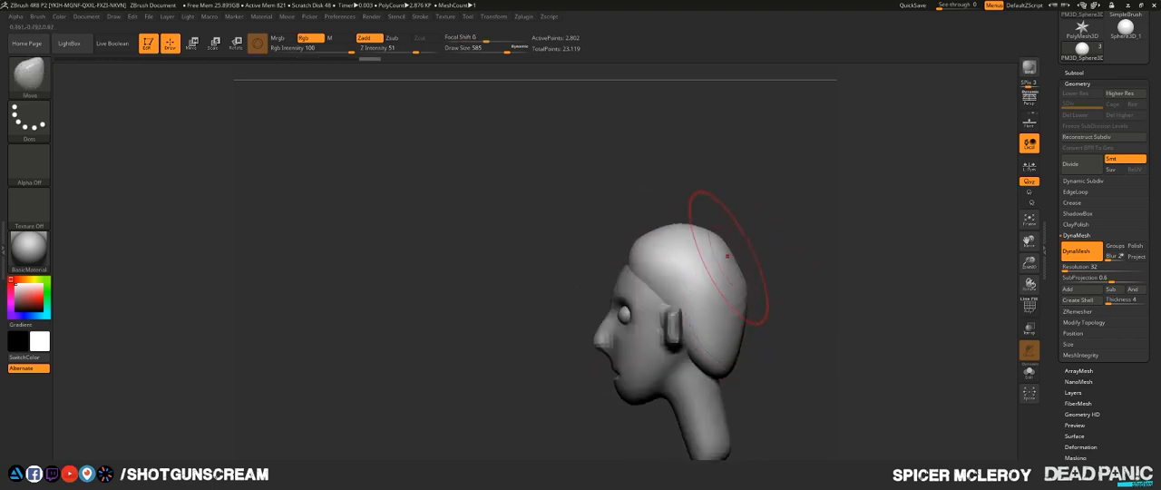
{"action": "left_click_drag", "start_coordinate": [730, 259], "coordinate": [725, 263]}
{"action": "left_click_drag", "start_coordinate": [658, 245], "coordinate": [652, 242]}
{"action": "left_click_drag", "start_coordinate": [1005, 195], "coordinate": [1012, 203], "text": "ctrl"}
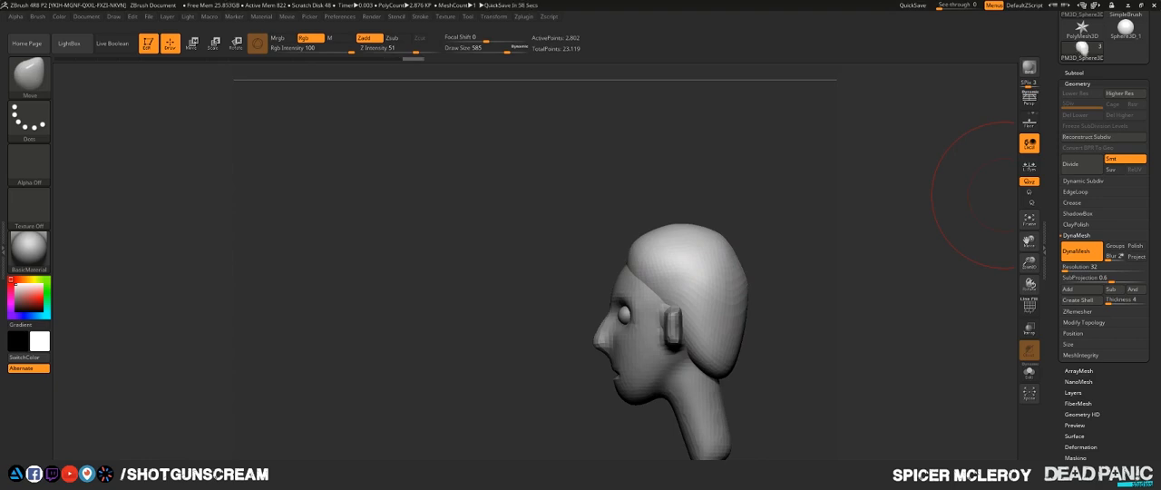
- Switch to the browser's ArtStation page, like the NIGHTWING: FACEOFF artwork and open its full-size image
{"action": "key", "text": "alt+Tab"}
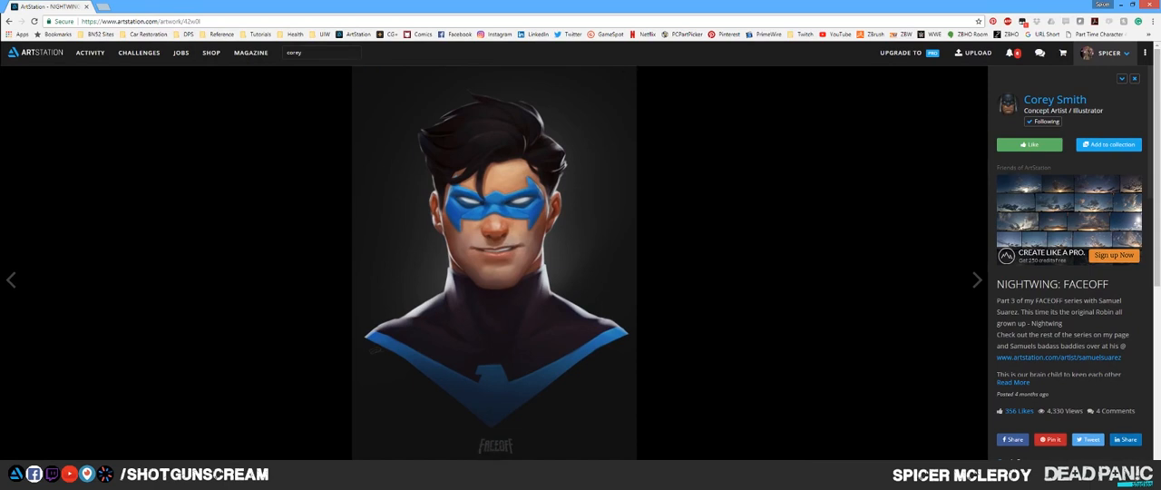
{"action": "left_click", "coordinate": [1030, 145]}
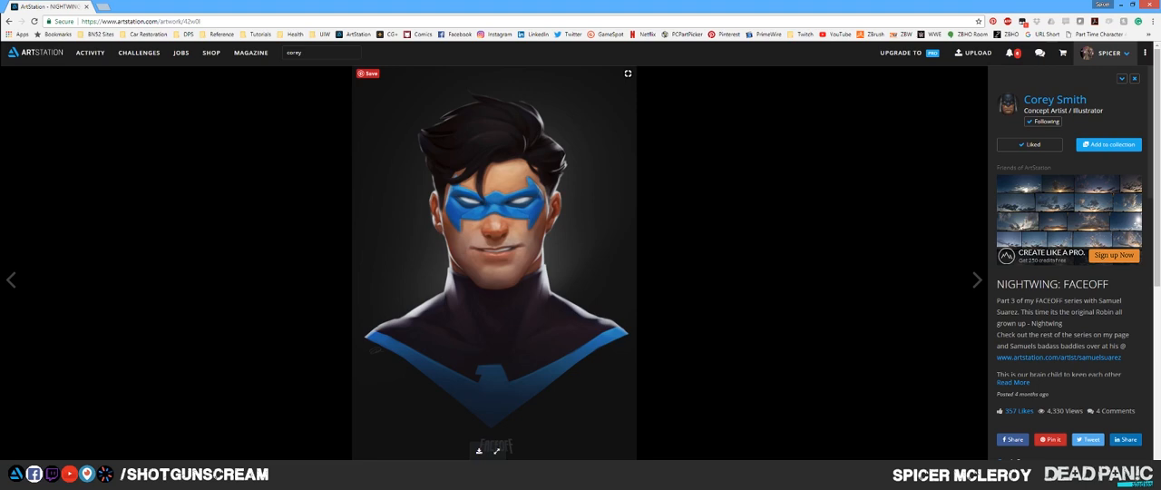
{"action": "left_click", "coordinate": [479, 450]}
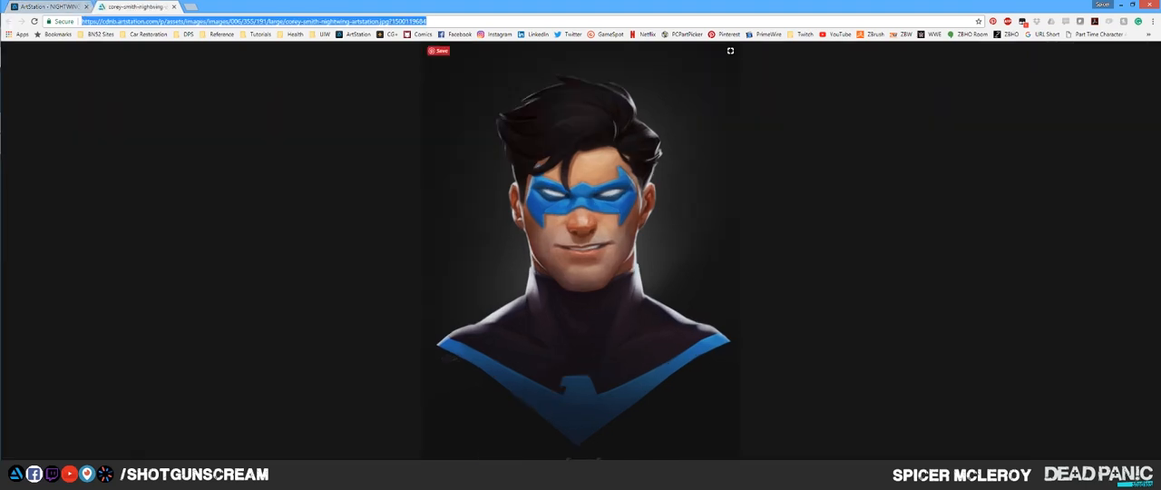
- Save the Nightwing image as a JPEG to the Desktop and close both browser tabs
{"action": "right_click", "coordinate": [646, 299]}
{"action": "left_click", "coordinate": [681, 316]}
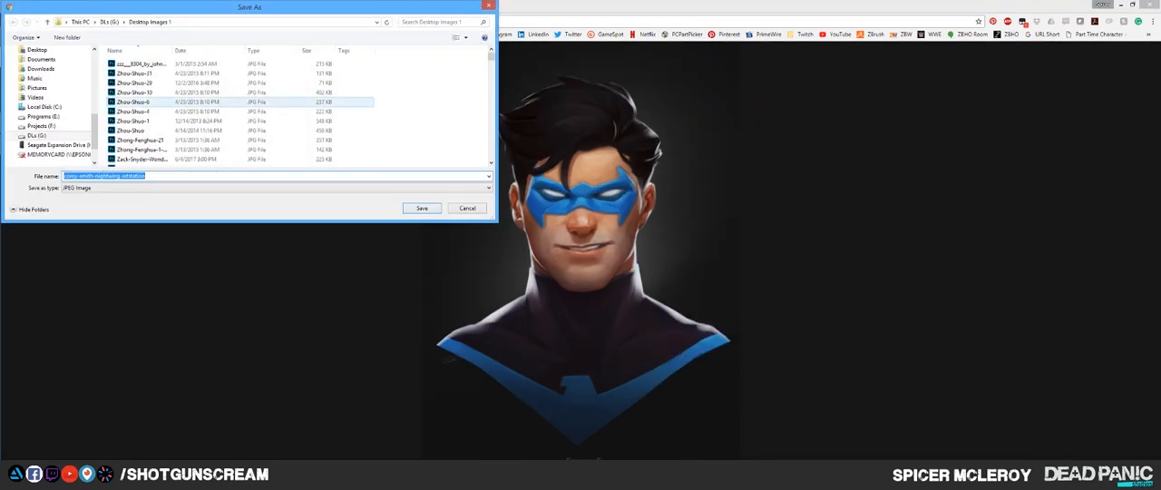
{"action": "scroll", "coordinate": [46, 104], "scroll_direction": "up", "scroll_amount": 5}
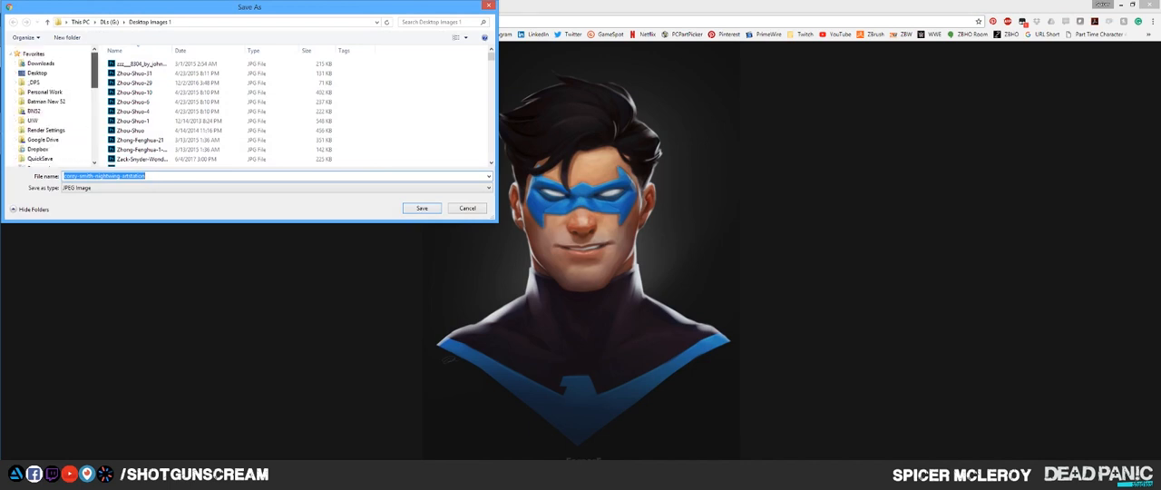
{"action": "left_click", "coordinate": [37, 73]}
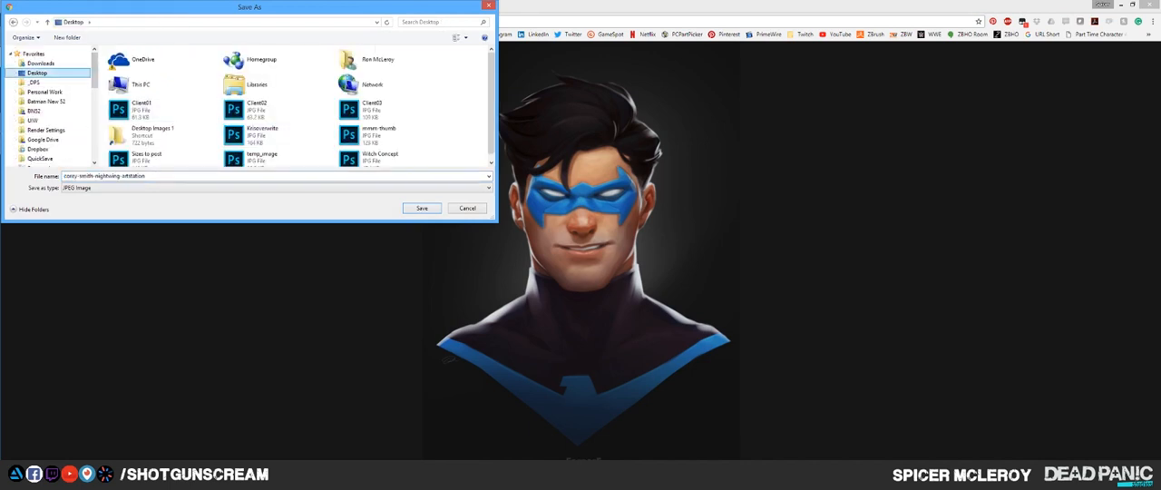
{"action": "key", "text": "Return"}
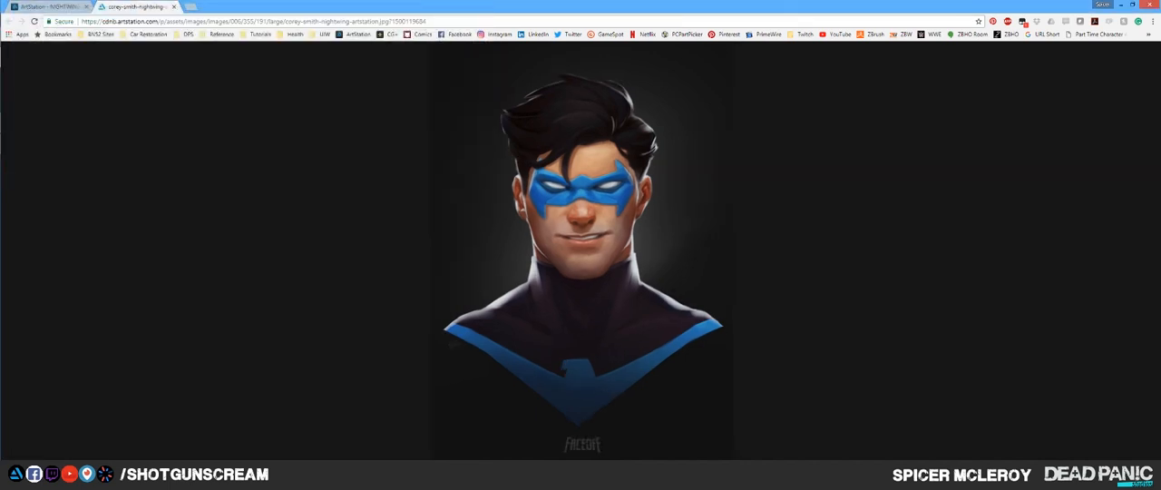
{"action": "left_click", "coordinate": [173, 7]}
{"action": "left_click", "coordinate": [86, 6]}
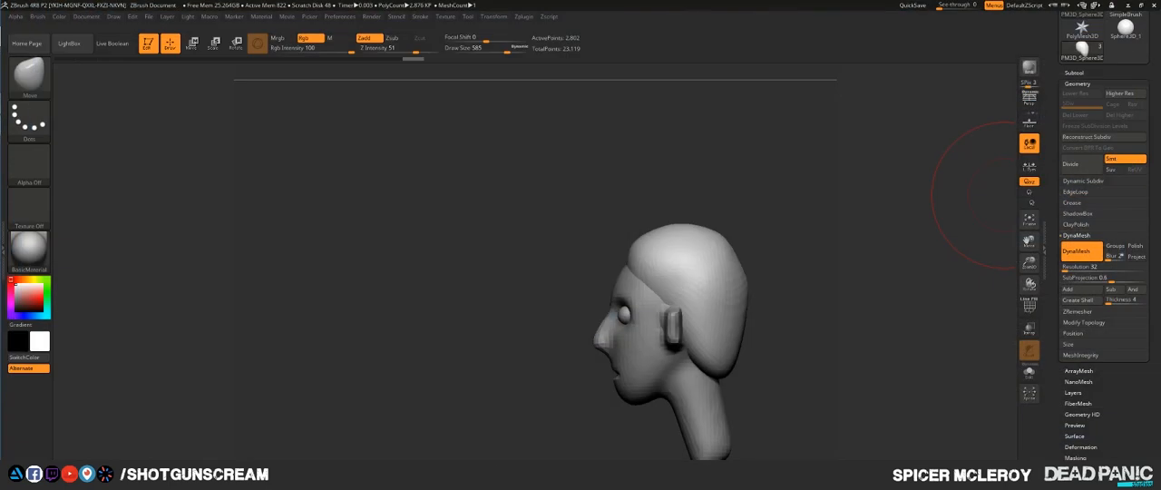
- Add the downloaded Nightwing image from the Desktop to the reference viewer as a local image
{"action": "key", "text": "super"}
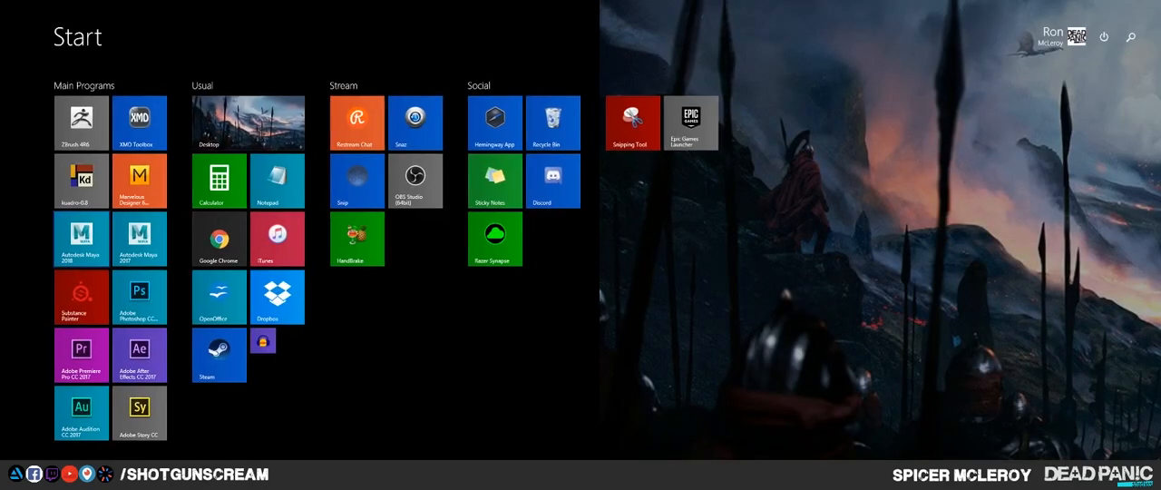
{"action": "key", "text": "super"}
{"action": "left_click", "coordinate": [20, 445]}
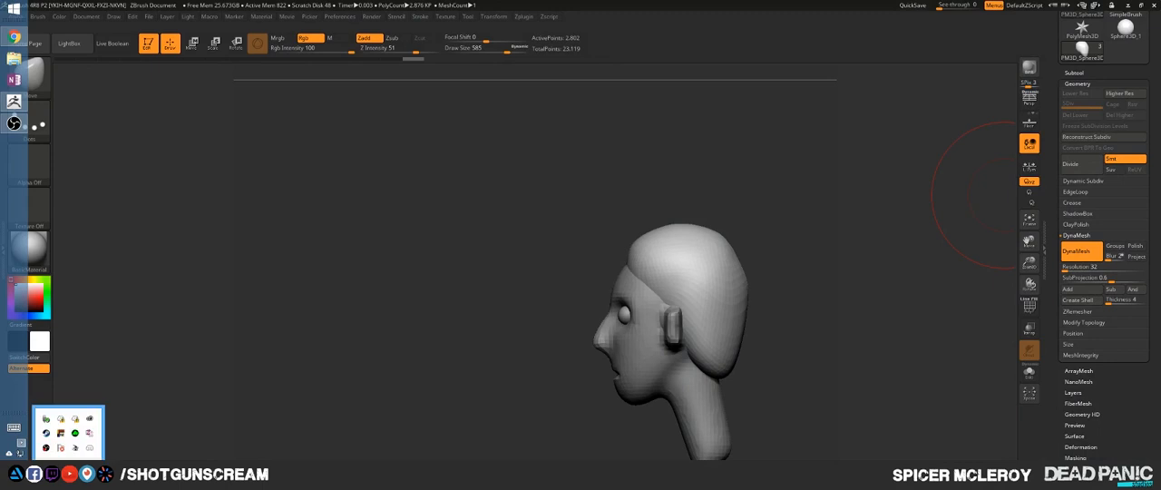
{"action": "right_click", "coordinate": [61, 433]}
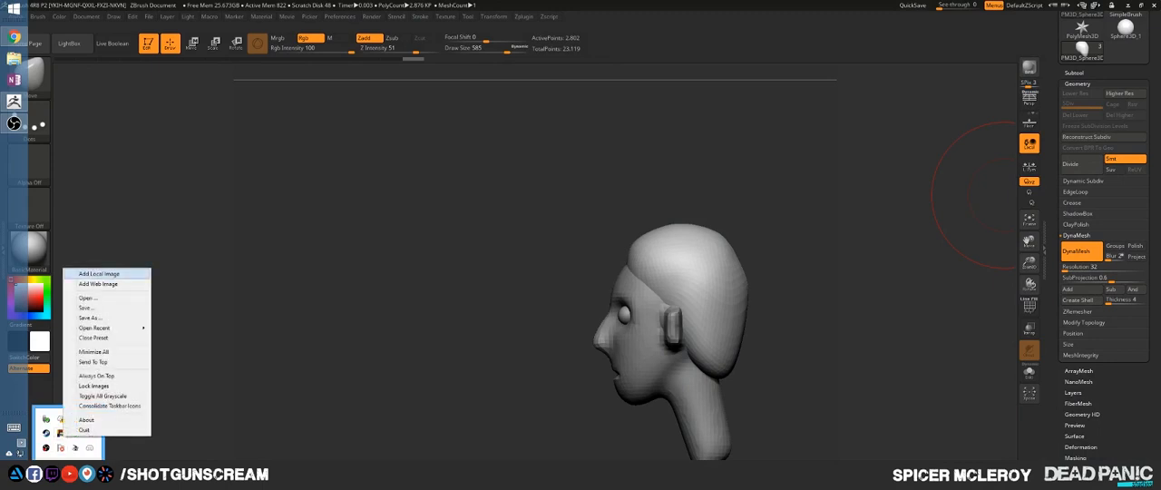
{"action": "left_click", "coordinate": [91, 273]}
{"action": "left_click", "coordinate": [328, 195]}
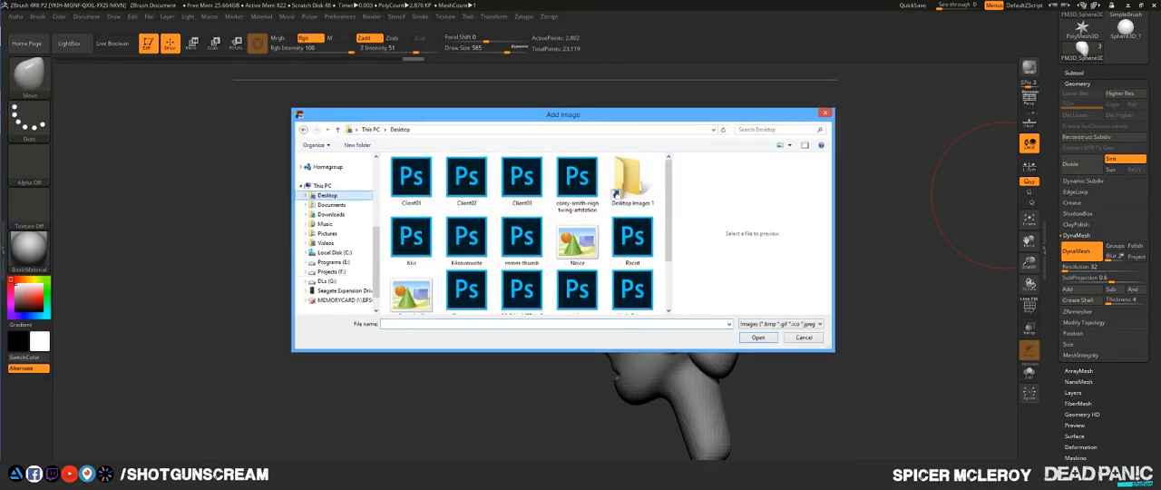
{"action": "double_click", "coordinate": [577, 179]}
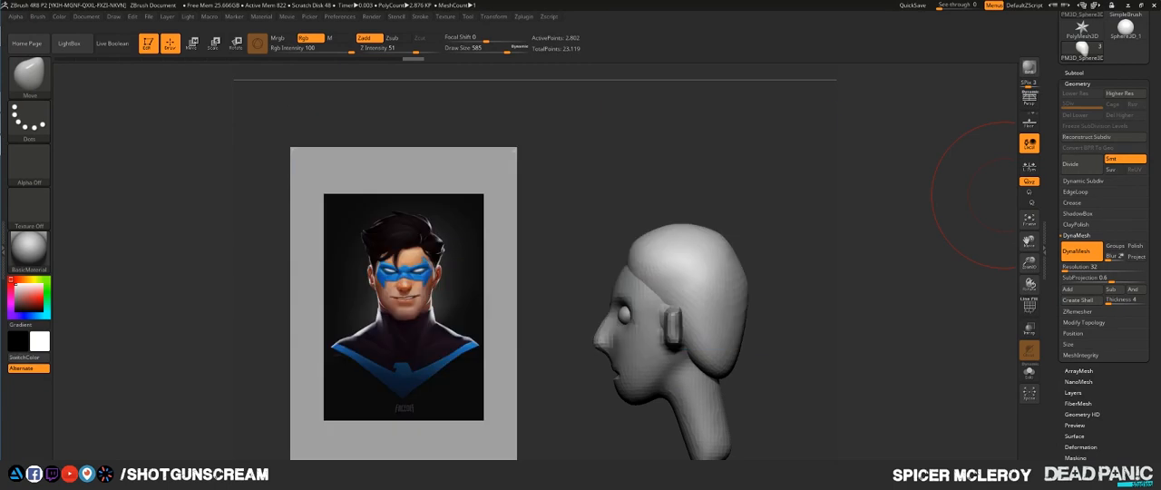
- Place the Nightwing reference beside the head model, zoom it to fill its frame with the bust, and keep it always on top
{"action": "left_click_drag", "start_coordinate": [404, 308], "coordinate": [173, 226]}
{"action": "scroll", "coordinate": [172, 226], "scroll_direction": "down", "scroll_amount": 2}
{"action": "scroll", "coordinate": [172, 226], "scroll_direction": "up", "scroll_amount": 4}
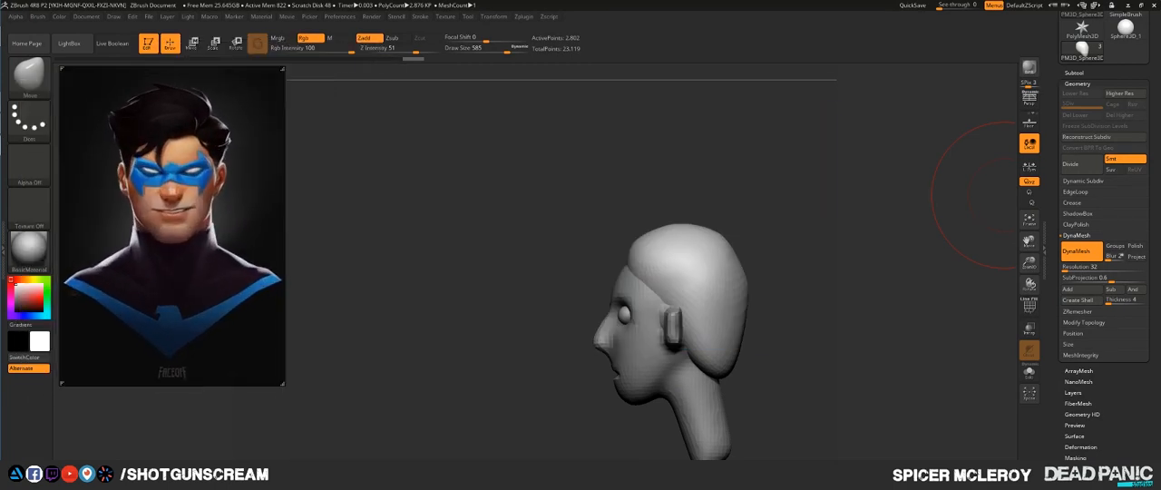
{"action": "scroll", "coordinate": [173, 226], "scroll_direction": "down", "scroll_amount": 1}
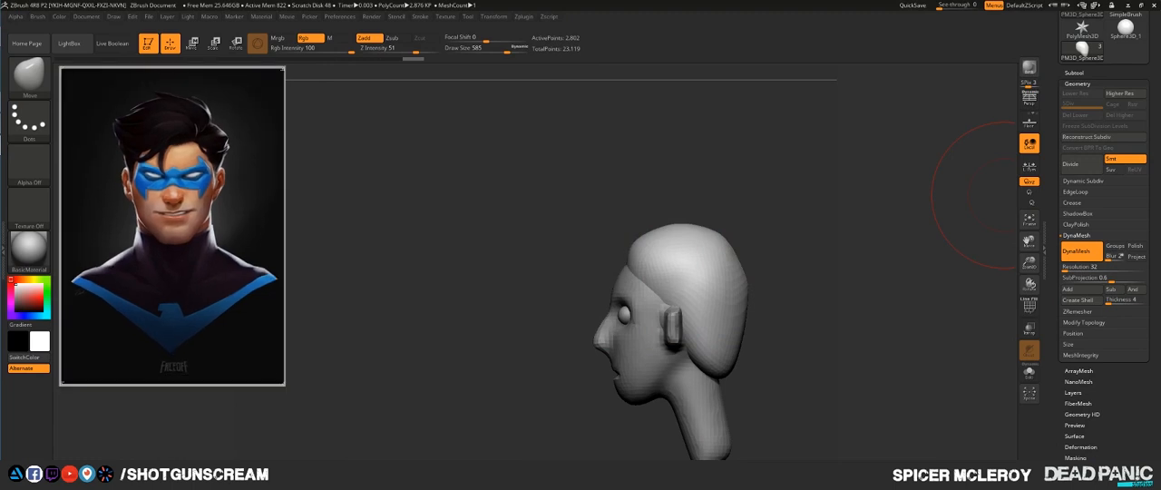
{"action": "scroll", "coordinate": [172, 226], "scroll_direction": "up", "scroll_amount": 1}
{"action": "right_click", "coordinate": [193, 203]}
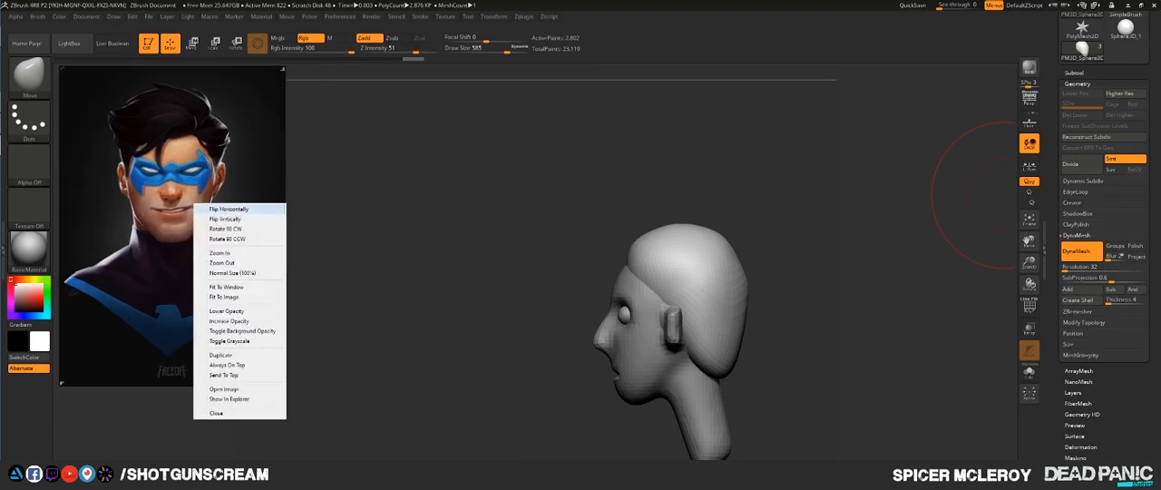
{"action": "left_click", "coordinate": [225, 364]}
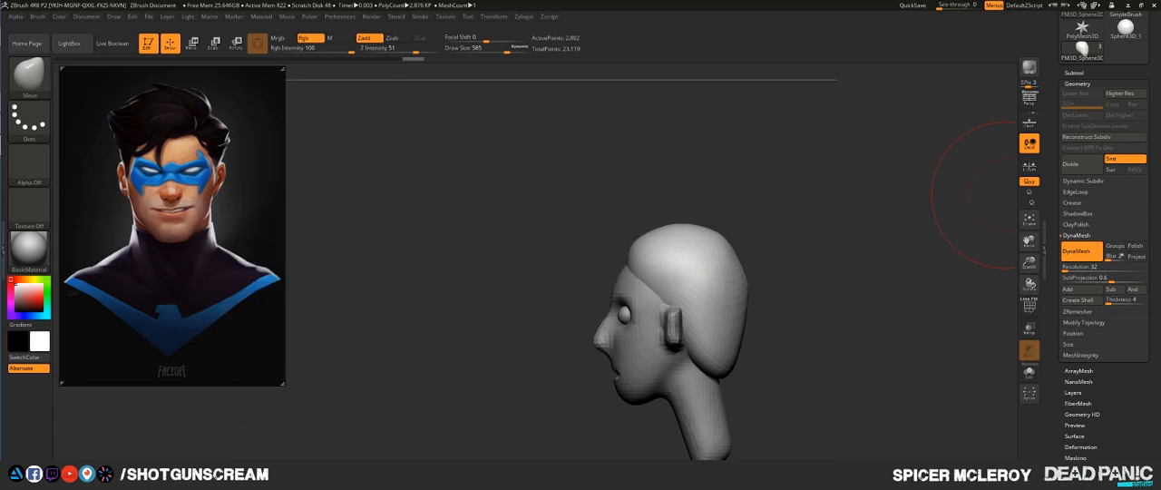
- Turn the model to face front and make the head the active subtool
{"action": "mouse_move", "coordinate": [1005, 195]}
{"action": "left_mouse_down"}
{"action": "mouse_move", "coordinate": [971, 201]}
{"action": "mouse_move", "coordinate": [984, 202]}
{"action": "left_mouse_up"}
{"action": "left_click_drag", "start_coordinate": [505, 254], "coordinate": [599, 258], "text": "shift"}
{"action": "left_click_drag", "start_coordinate": [597, 373], "coordinate": [510, 265], "text": "alt"}
{"action": "mouse_move", "coordinate": [718, 195]}
{"action": "left_mouse_down", "text": "alt"}
{"action": "mouse_move", "coordinate": [711, 284]}
{"action": "mouse_move", "coordinate": [746, 225]}
{"action": "mouse_move", "coordinate": [755, 258]}
{"action": "mouse_move", "coordinate": [753, 237]}
{"action": "left_mouse_up", "text": "alt"}
{"action": "left_click_drag", "start_coordinate": [699, 218], "coordinate": [710, 270], "text": "alt"}
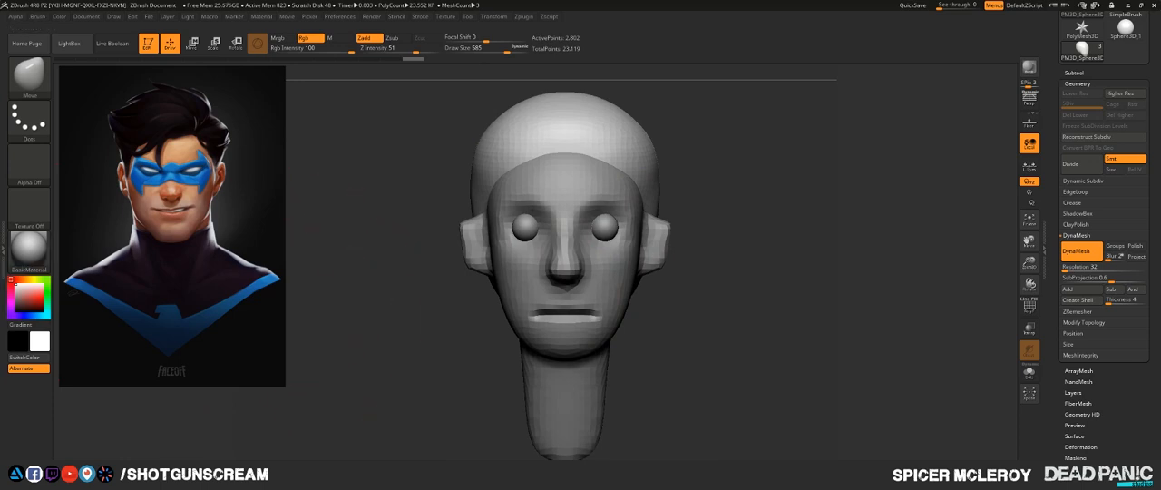
{"action": "left_click_drag", "start_coordinate": [373, 304], "coordinate": [323, 213], "text": "alt"}
{"action": "left_click_drag", "start_coordinate": [655, 209], "coordinate": [661, 252], "text": "alt"}
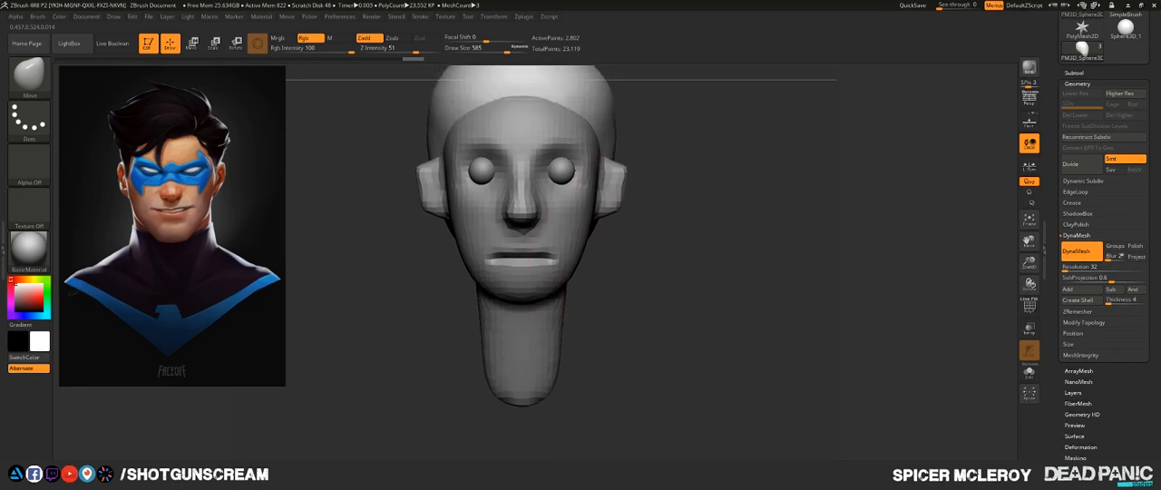
{"action": "left_click", "coordinate": [548, 335], "text": "alt"}
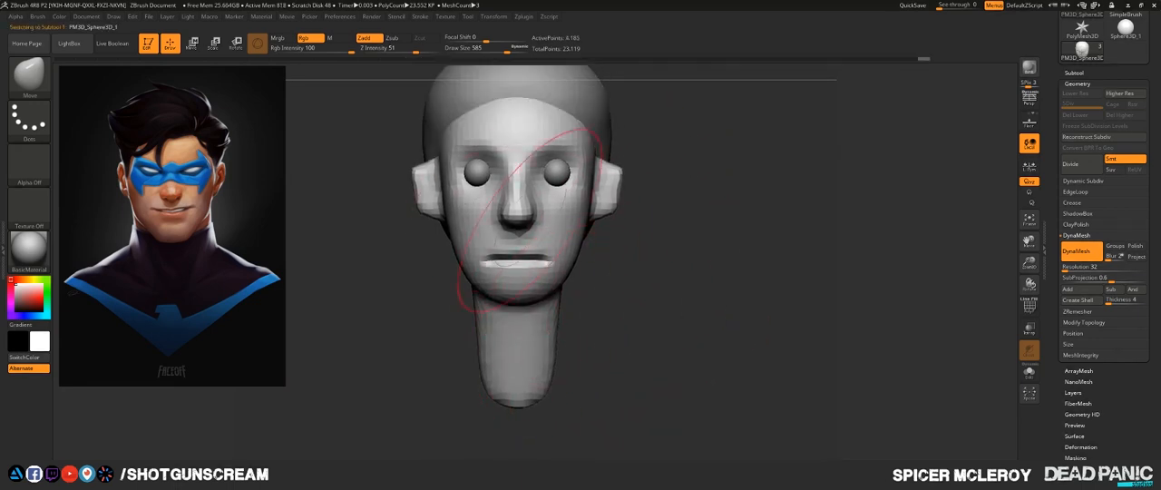
- Widen the neck on both sides with a large Move brush until it is nearly as broad as the jaw
{"action": "mouse_move", "coordinate": [604, 276]}
{"action": "left_mouse_down"}
{"action": "mouse_move", "coordinate": [523, 309]}
{"action": "mouse_move", "coordinate": [544, 316]}
{"action": "left_mouse_up"}
{"action": "key", "text": "s"}
{"action": "mouse_move", "coordinate": [552, 348]}
{"action": "left_mouse_down"}
{"action": "mouse_move", "coordinate": [533, 350]}
{"action": "mouse_move", "coordinate": [529, 311]}
{"action": "left_mouse_up"}
{"action": "left_click_drag", "start_coordinate": [690, 345], "coordinate": [590, 349], "text": "shift"}
{"action": "left_click_drag", "start_coordinate": [544, 380], "coordinate": [552, 388]}
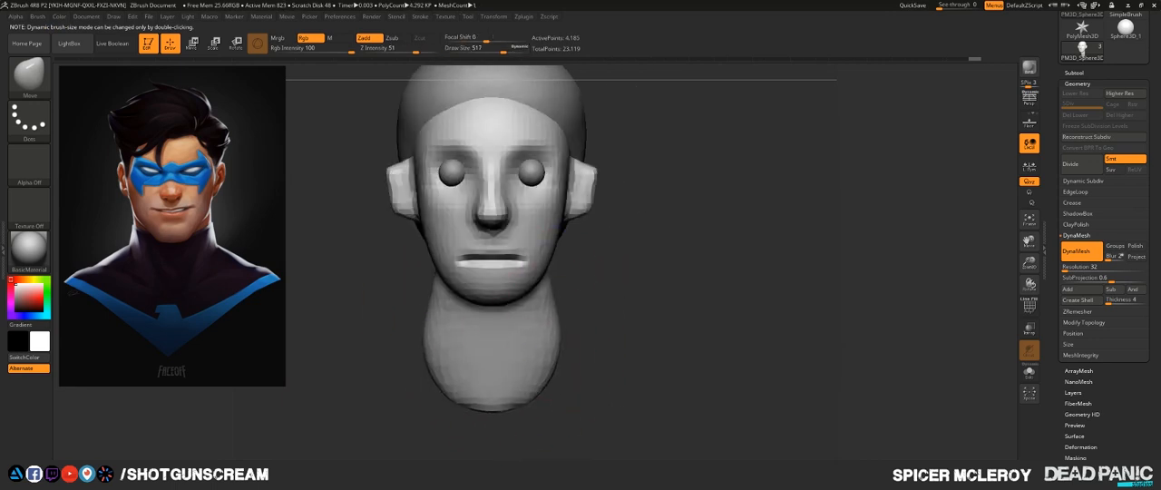
{"action": "left_click_drag", "start_coordinate": [635, 336], "coordinate": [653, 379], "text": "alt"}
{"action": "left_click_drag", "start_coordinate": [564, 363], "coordinate": [572, 370]}
{"action": "mouse_move", "coordinate": [666, 308]}
{"action": "left_mouse_down"}
{"action": "mouse_move", "coordinate": [562, 294]}
{"action": "mouse_move", "coordinate": [633, 302]}
{"action": "left_mouse_up"}
- Nudge the brow area down, reduce the Draw Size to 197 and pull the chin down into a longer, squarer shape
{"action": "key", "text": "s"}
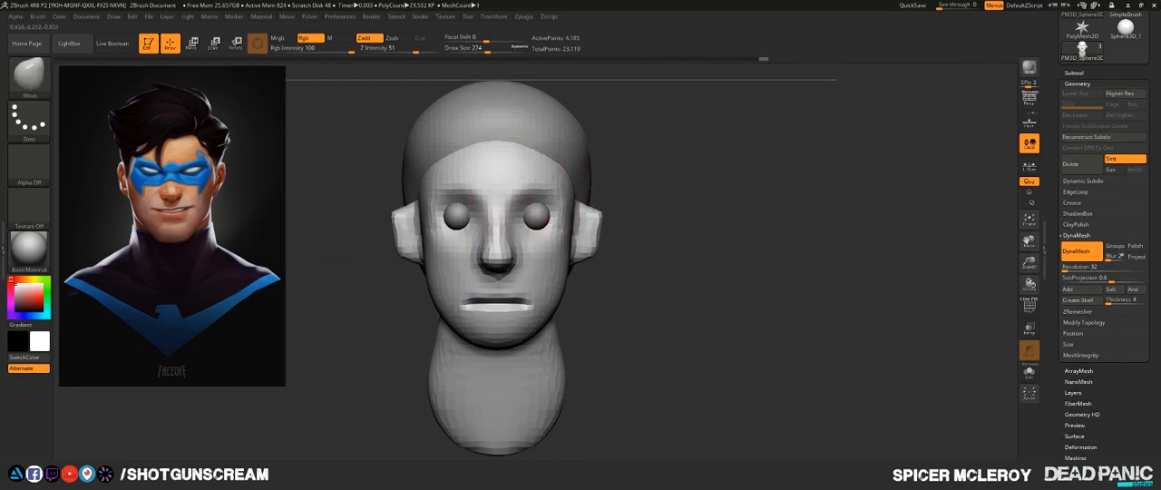
{"action": "left_click_drag", "start_coordinate": [539, 187], "coordinate": [539, 194]}
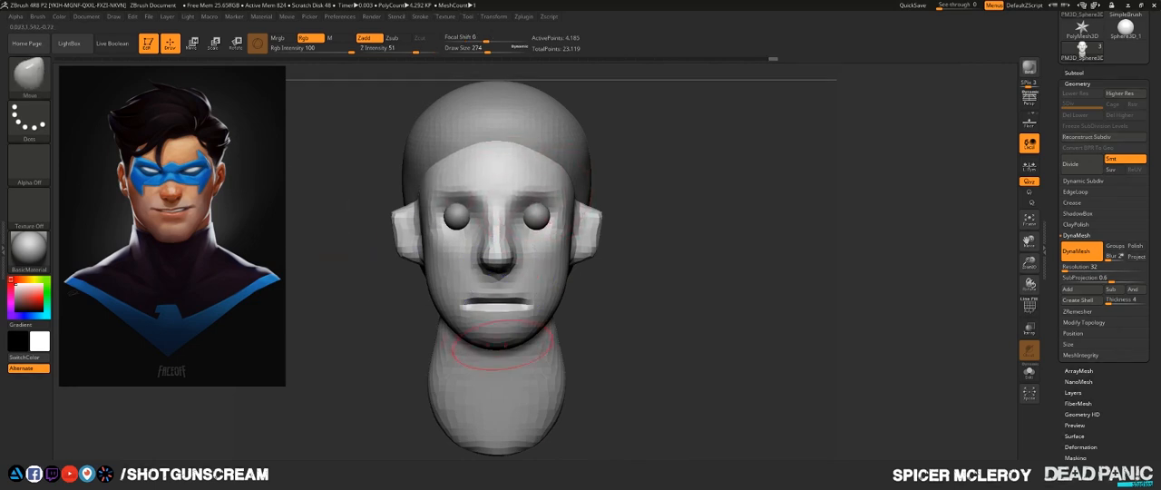
{"action": "key", "text": "s"}
{"action": "left_click_drag", "start_coordinate": [515, 342], "coordinate": [513, 357]}
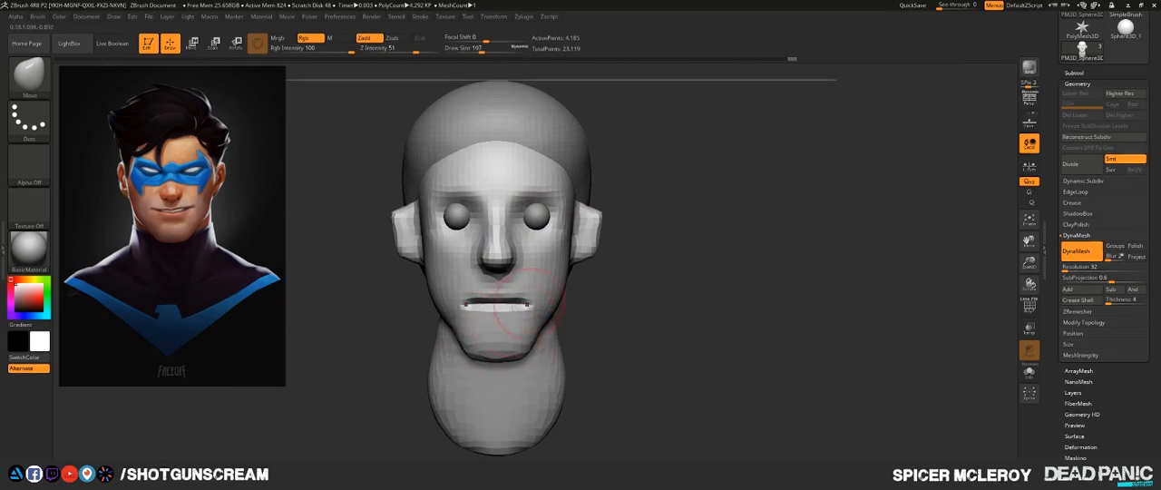
- Shape the mouth corners, nostril wings and brows with small Move brush nudges from the front
{"action": "left_click_drag", "start_coordinate": [532, 315], "coordinate": [534, 308]}
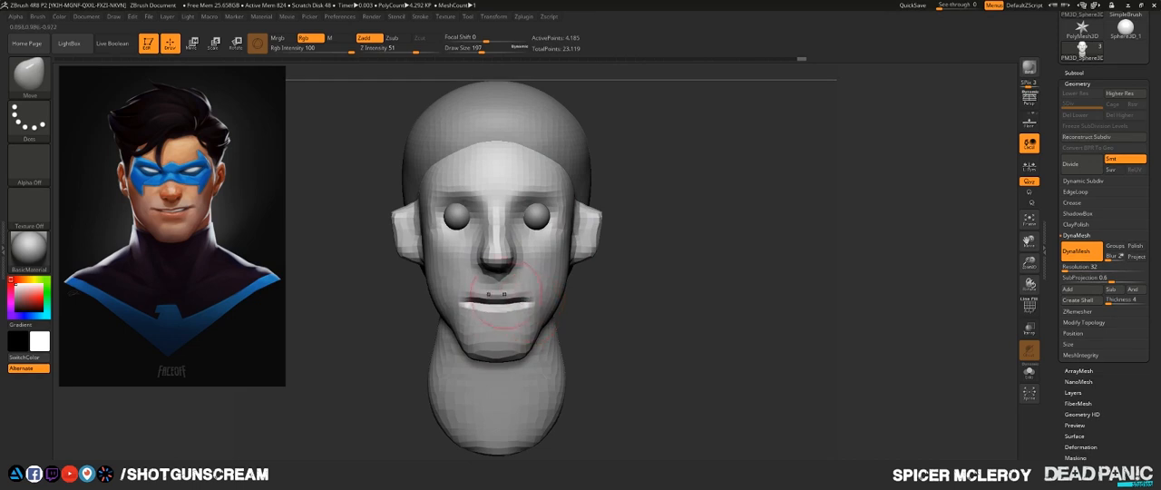
{"action": "left_click_drag", "start_coordinate": [516, 260], "coordinate": [519, 257]}
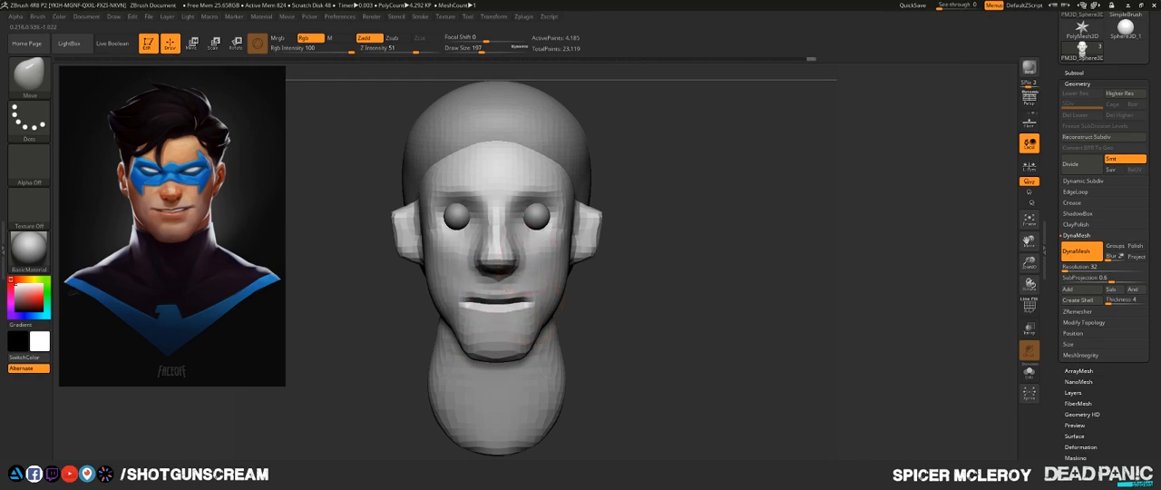
{"action": "left_click_drag", "start_coordinate": [523, 200], "coordinate": [523, 205]}
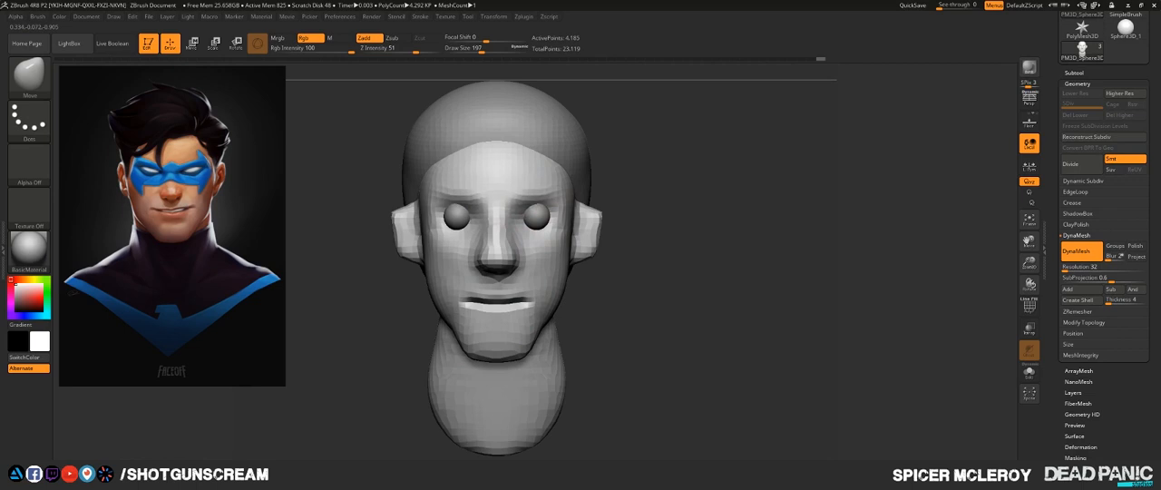
- Reshape the chin in side profile with the Move brush and check it against the reference
{"action": "left_click_drag", "start_coordinate": [653, 231], "coordinate": [480, 234]}
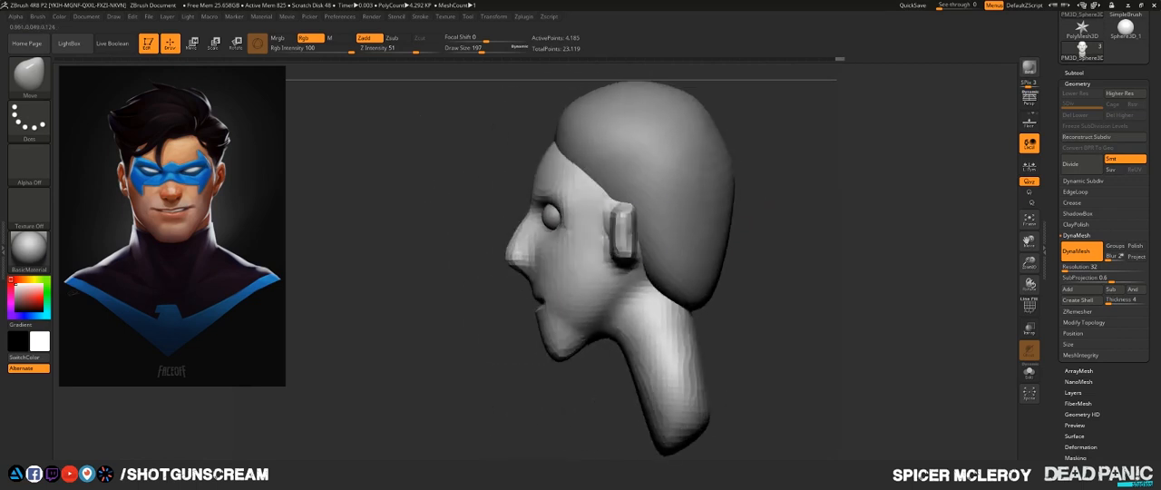
{"action": "left_click_drag", "start_coordinate": [547, 348], "coordinate": [544, 359]}
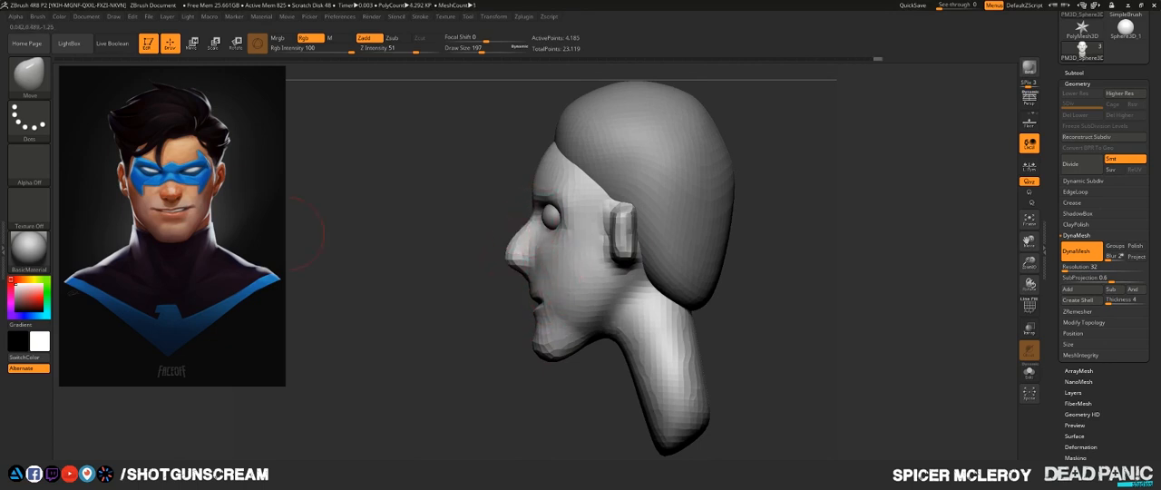
{"action": "left_click_drag", "start_coordinate": [479, 238], "coordinate": [649, 287]}
{"action": "left_click_drag", "start_coordinate": [649, 287], "coordinate": [807, 286], "text": "shift"}
- Enlarge the Draw Size to 430 and thicken the neck in side profile
{"action": "mouse_move", "coordinate": [606, 328]}
{"action": "left_mouse_down", "text": "shift"}
{"action": "mouse_move", "coordinate": [651, 328]}
{"action": "mouse_move", "coordinate": [669, 228]}
{"action": "left_mouse_up", "text": "shift"}
{"action": "key", "text": "s"}
{"action": "mouse_move", "coordinate": [454, 343]}
{"action": "left_mouse_down"}
{"action": "mouse_move", "coordinate": [517, 350]}
{"action": "mouse_move", "coordinate": [444, 345]}
{"action": "mouse_move", "coordinate": [460, 328]}
{"action": "mouse_move", "coordinate": [452, 311]}
{"action": "mouse_move", "coordinate": [467, 308]}
{"action": "left_mouse_up"}
{"action": "left_click_drag", "start_coordinate": [537, 332], "coordinate": [570, 332]}
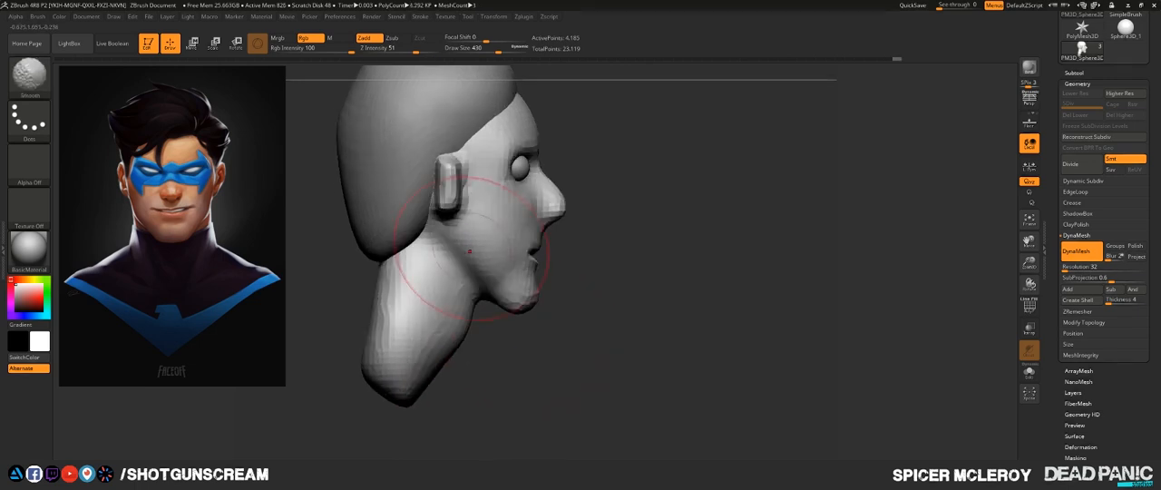
- Refine the jaw angle below the ear and the underside of the chin with a Draw Size of 245
{"action": "key", "text": "s"}
{"action": "left_click", "coordinate": [457, 254]}
{"action": "left_click_drag", "start_coordinate": [457, 255], "coordinate": [452, 255]}
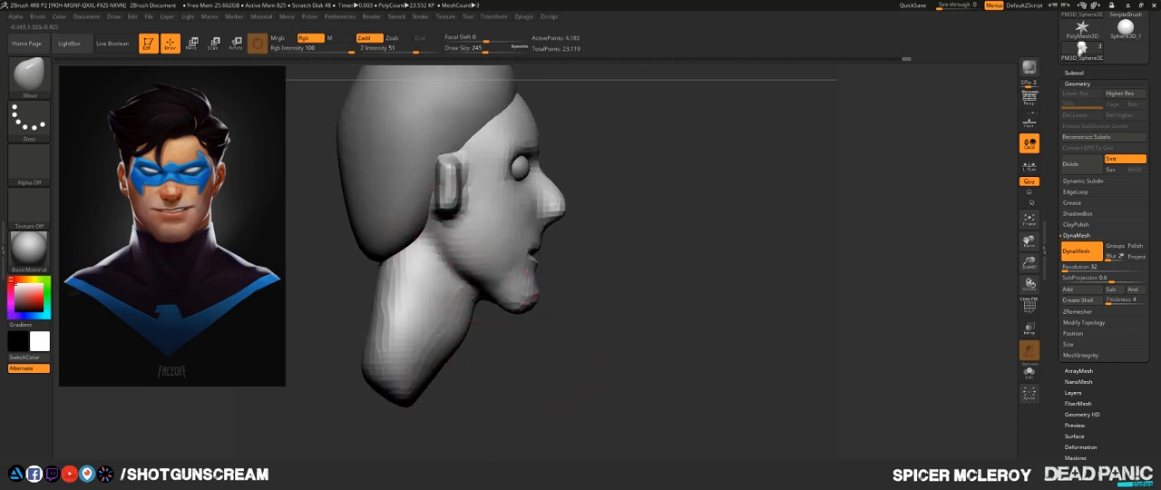
{"action": "left_click_drag", "start_coordinate": [504, 302], "coordinate": [508, 296]}
{"action": "left_click_drag", "start_coordinate": [455, 243], "coordinate": [449, 250]}
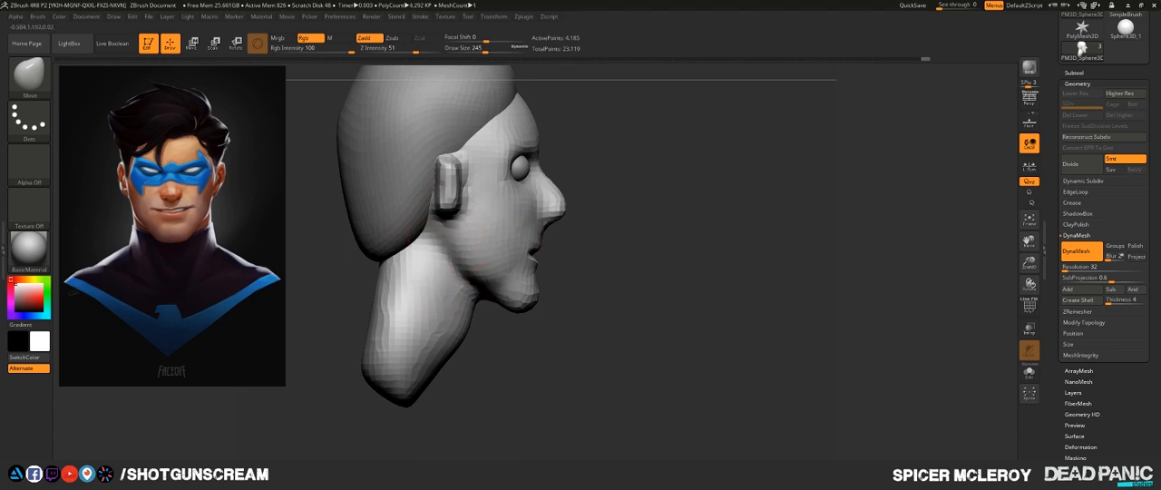
- Pull the back and base of the neck outward with a large Move brush to give it more depth
{"action": "mouse_move", "coordinate": [486, 374]}
{"action": "left_mouse_down", "text": "alt"}
{"action": "mouse_move", "coordinate": [622, 381]}
{"action": "mouse_move", "coordinate": [580, 381]}
{"action": "left_mouse_up", "text": "alt"}
{"action": "key", "text": "s"}
{"action": "mouse_move", "coordinate": [446, 337]}
{"action": "left_mouse_down"}
{"action": "mouse_move", "coordinate": [469, 340]}
{"action": "mouse_move", "coordinate": [435, 315]}
{"action": "left_mouse_up"}
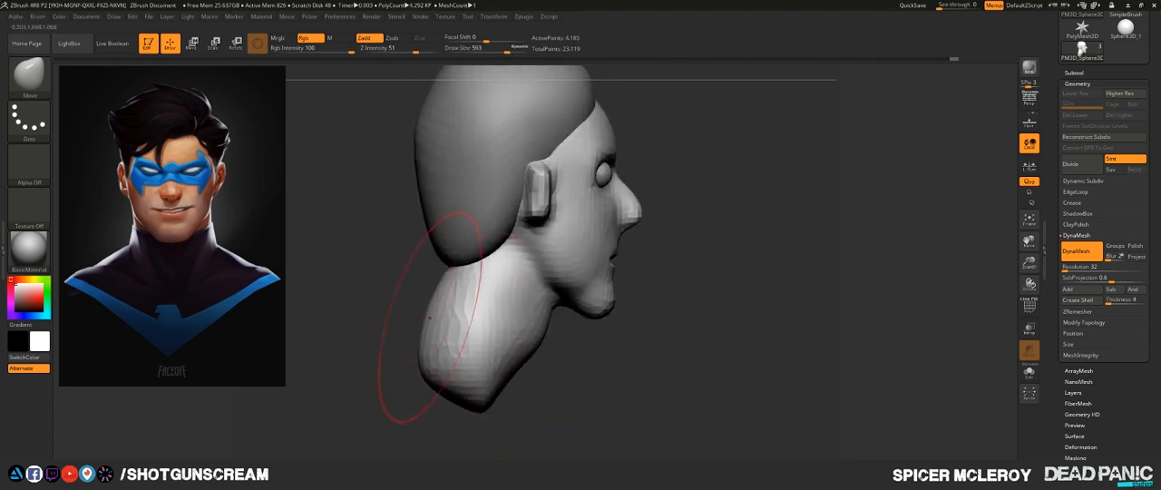
{"action": "mouse_move", "coordinate": [441, 370]}
{"action": "left_mouse_down"}
{"action": "mouse_move", "coordinate": [421, 365]}
{"action": "mouse_move", "coordinate": [439, 348]}
{"action": "left_mouse_up"}
{"action": "left_click_drag", "start_coordinate": [474, 392], "coordinate": [476, 379]}
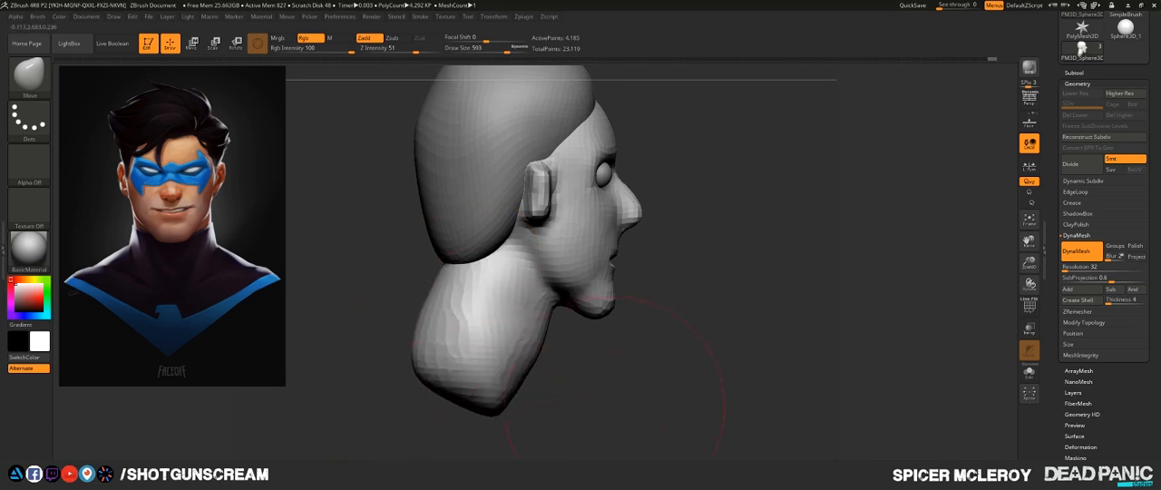
{"action": "left_click_drag", "start_coordinate": [614, 401], "coordinate": [571, 392], "text": "shift"}
{"action": "mouse_move", "coordinate": [606, 344]}
{"action": "left_mouse_down", "text": "alt"}
{"action": "mouse_move", "coordinate": [604, 319]}
{"action": "mouse_move", "coordinate": [558, 321]}
{"action": "mouse_move", "coordinate": [570, 314]}
{"action": "mouse_move", "coordinate": [621, 345]}
{"action": "left_mouse_up", "text": "alt"}
- Set the Draw Size to 344, isolate the head with Solo, and adjust the jaw's underside and the back of the neck
{"action": "key", "text": "s"}
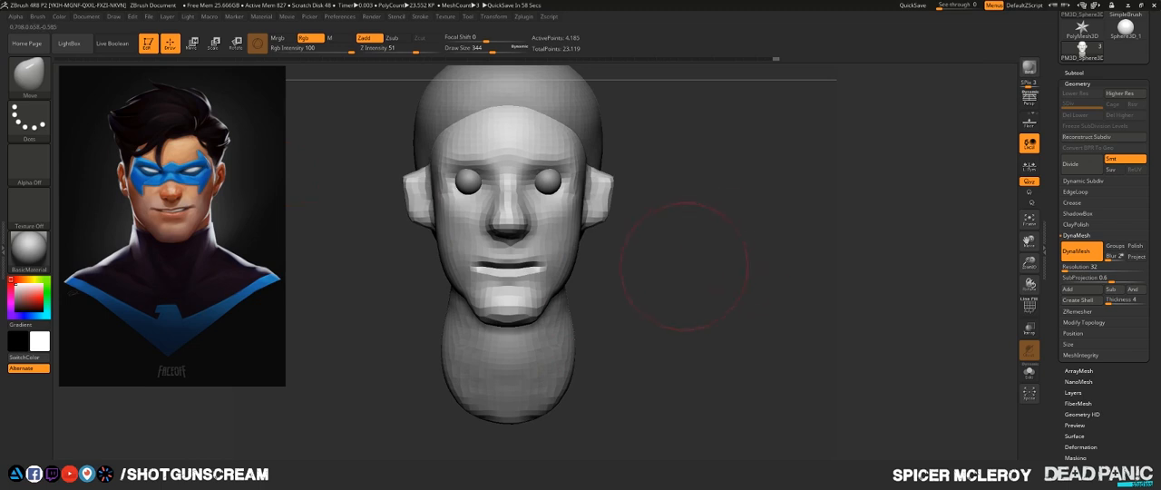
{"action": "left_click_drag", "start_coordinate": [683, 265], "coordinate": [601, 239]}
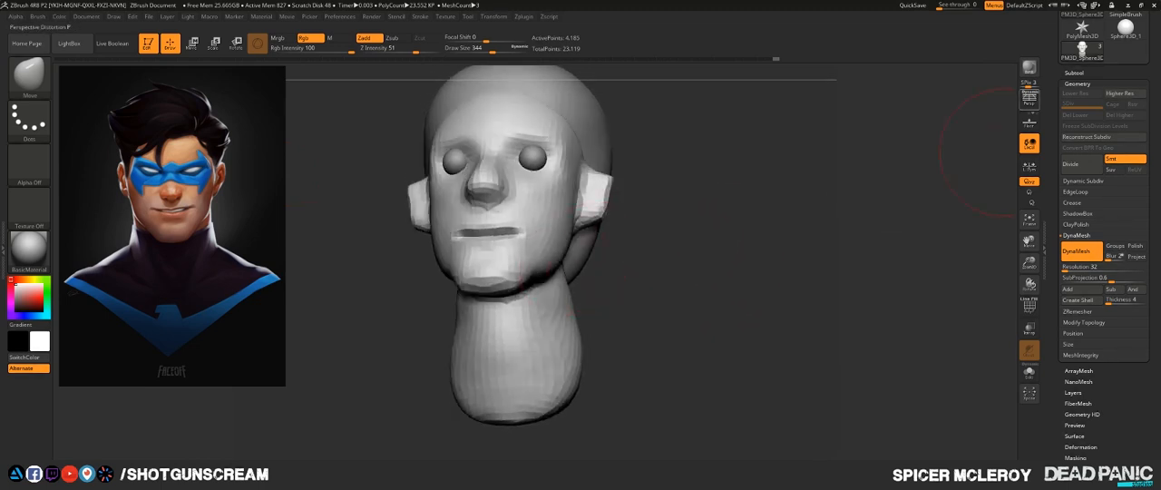
{"action": "left_click", "coordinate": [1030, 373]}
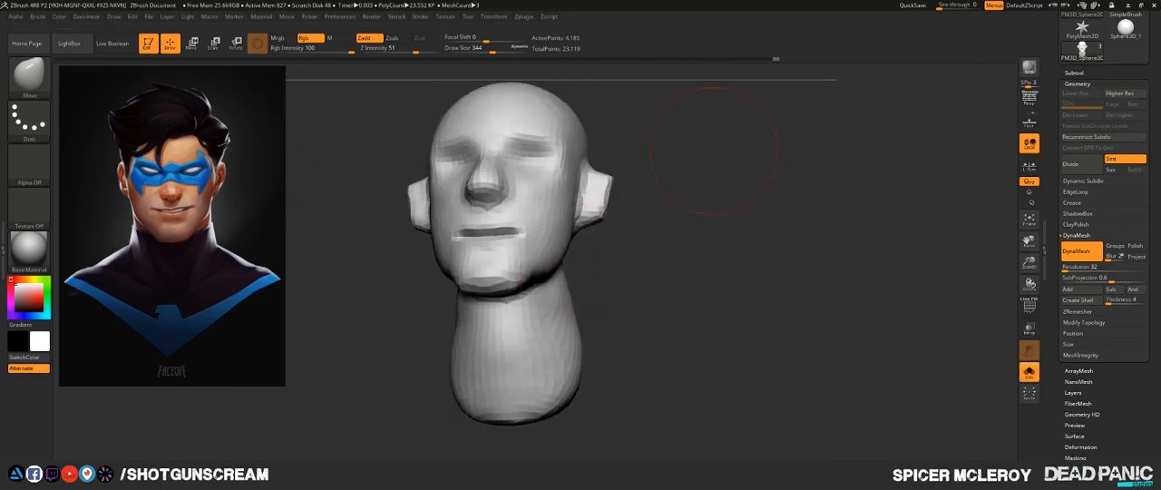
{"action": "left_click_drag", "start_coordinate": [744, 227], "coordinate": [657, 167]}
{"action": "left_click_drag", "start_coordinate": [596, 278], "coordinate": [599, 287]}
{"action": "mouse_move", "coordinate": [753, 250]}
{"action": "left_mouse_down"}
{"action": "mouse_move", "coordinate": [723, 281]}
{"action": "mouse_move", "coordinate": [780, 288]}
{"action": "left_mouse_up"}
{"action": "mouse_move", "coordinate": [613, 320]}
{"action": "left_mouse_down"}
{"action": "mouse_move", "coordinate": [601, 331]}
{"action": "mouse_move", "coordinate": [612, 323]}
{"action": "mouse_move", "coordinate": [601, 310]}
{"action": "mouse_move", "coordinate": [571, 317]}
{"action": "left_mouse_up"}
{"action": "mouse_move", "coordinate": [736, 299]}
{"action": "left_mouse_down", "text": "shift"}
{"action": "mouse_move", "coordinate": [716, 292]}
{"action": "mouse_move", "coordinate": [801, 279]}
{"action": "left_mouse_up", "text": "shift"}
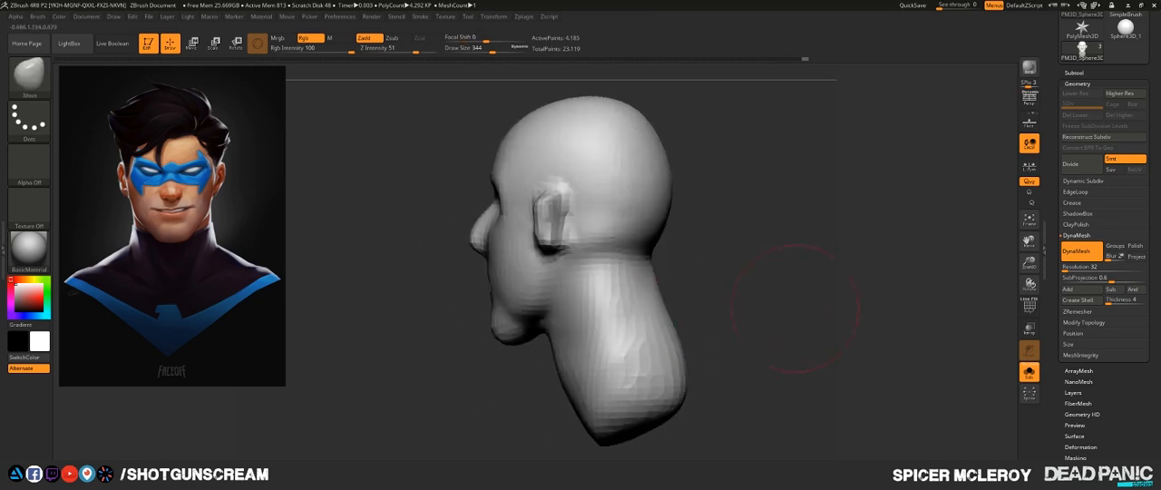
- Reshape the neck below the ear and tidy the jawline and throat in profile with the Move brush
{"action": "mouse_move", "coordinate": [638, 304]}
{"action": "left_mouse_down"}
{"action": "mouse_move", "coordinate": [670, 322]}
{"action": "mouse_move", "coordinate": [764, 315]}
{"action": "left_mouse_up"}
{"action": "left_click_drag", "start_coordinate": [764, 314], "coordinate": [765, 376], "text": "alt"}
{"action": "left_click_drag", "start_coordinate": [624, 315], "coordinate": [615, 327], "text": "shift"}
{"action": "left_click_drag", "start_coordinate": [707, 313], "coordinate": [720, 313]}
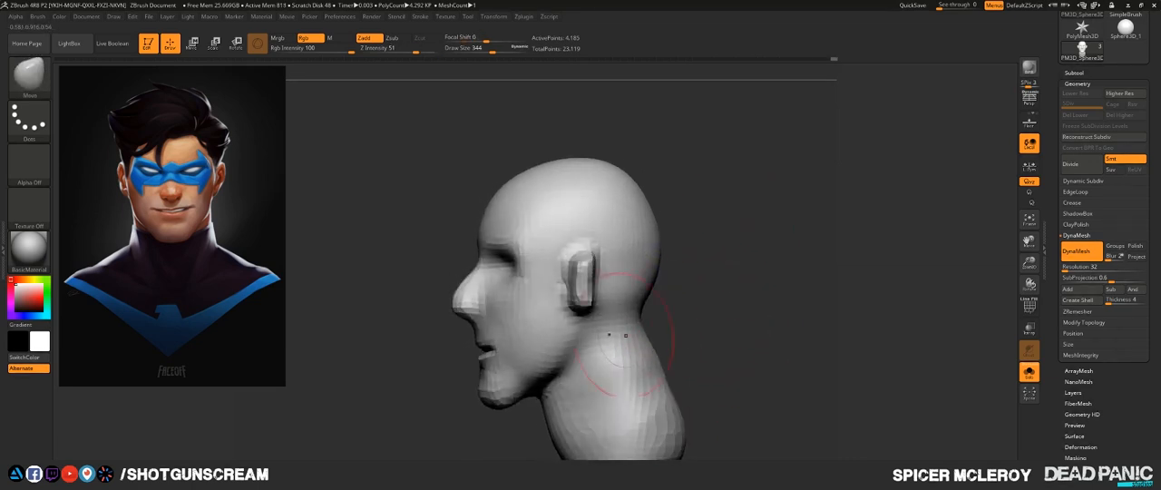
{"action": "left_click_drag", "start_coordinate": [611, 345], "coordinate": [601, 365], "text": "shift"}
{"action": "left_click_drag", "start_coordinate": [523, 386], "coordinate": [526, 395]}
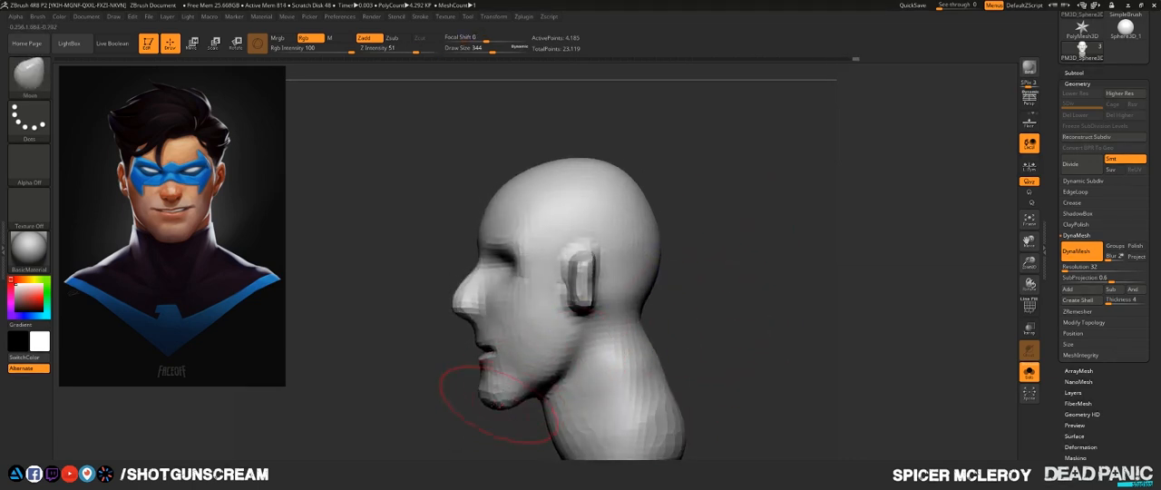
{"action": "left_click_drag", "start_coordinate": [510, 362], "coordinate": [521, 364], "text": "shift"}
- Pull the sides of the head slightly outward next to the ears from a front view
{"action": "mouse_move", "coordinate": [420, 372]}
{"action": "left_mouse_down", "text": "alt"}
{"action": "mouse_move", "coordinate": [468, 390]}
{"action": "mouse_move", "coordinate": [635, 349]}
{"action": "mouse_move", "coordinate": [747, 306]}
{"action": "mouse_move", "coordinate": [740, 272]}
{"action": "mouse_move", "coordinate": [728, 293]}
{"action": "mouse_move", "coordinate": [738, 322]}
{"action": "left_mouse_up", "text": "alt"}
{"action": "left_click_drag", "start_coordinate": [435, 295], "coordinate": [456, 350], "text": "alt"}
{"action": "left_click_drag", "start_coordinate": [456, 349], "coordinate": [479, 385]}
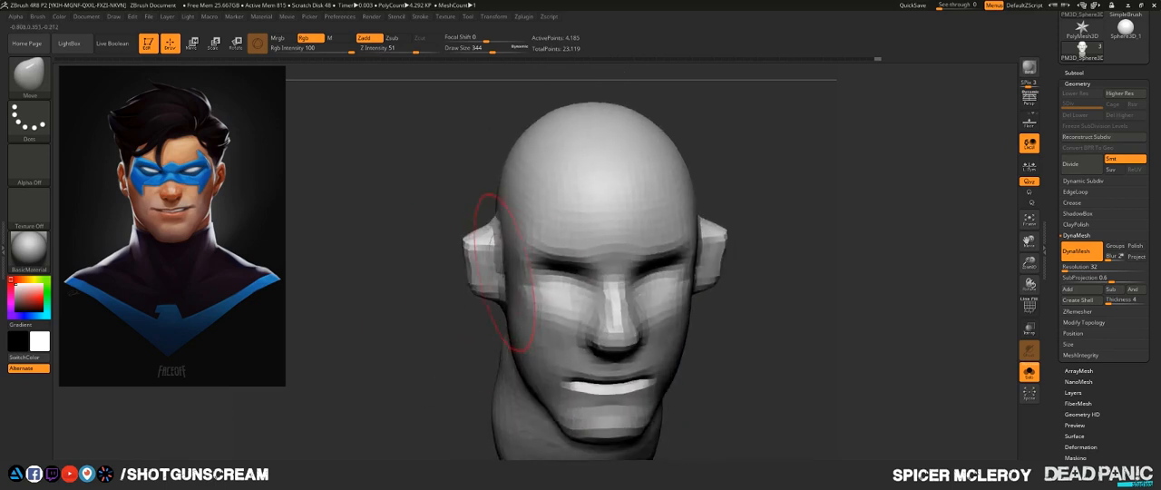
{"action": "left_click_drag", "start_coordinate": [505, 272], "coordinate": [497, 276]}
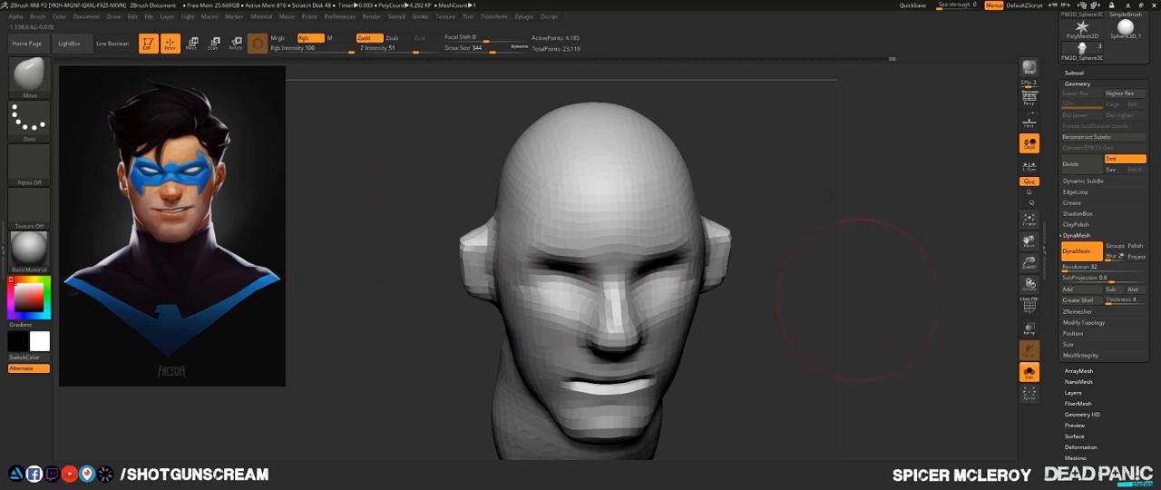
{"action": "mouse_move", "coordinate": [874, 301]}
{"action": "left_mouse_down", "text": "shift"}
{"action": "mouse_move", "coordinate": [776, 190]}
{"action": "mouse_move", "coordinate": [768, 155]}
{"action": "left_mouse_up", "text": "shift"}
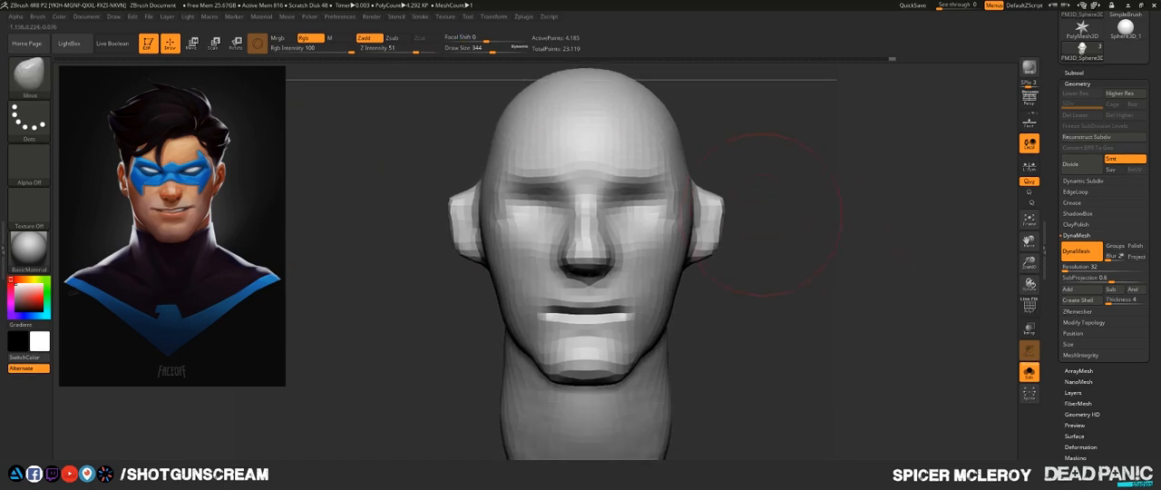
- Set the Draw Size to 212 and reshape the ear and its outer edge from angled side views with the Move brush
{"action": "key", "text": "s"}
{"action": "mouse_move", "coordinate": [715, 206]}
{"action": "left_mouse_down"}
{"action": "mouse_move", "coordinate": [701, 208]}
{"action": "mouse_move", "coordinate": [716, 190]}
{"action": "mouse_move", "coordinate": [717, 209]}
{"action": "mouse_move", "coordinate": [702, 210]}
{"action": "left_mouse_up"}
{"action": "left_click_drag", "start_coordinate": [844, 241], "coordinate": [667, 347], "text": "shift"}
{"action": "left_click_drag", "start_coordinate": [761, 358], "coordinate": [680, 243], "text": "shift"}
{"action": "key", "text": "s"}
{"action": "mouse_move", "coordinate": [652, 275]}
{"action": "left_mouse_down"}
{"action": "mouse_move", "coordinate": [623, 279]}
{"action": "mouse_move", "coordinate": [629, 291]}
{"action": "left_mouse_up"}
{"action": "left_click_drag", "start_coordinate": [633, 258], "coordinate": [640, 260]}
{"action": "left_click_drag", "start_coordinate": [625, 307], "coordinate": [637, 308]}
{"action": "left_click_drag", "start_coordinate": [790, 311], "coordinate": [785, 364]}
{"action": "left_click_drag", "start_coordinate": [617, 275], "coordinate": [626, 273]}
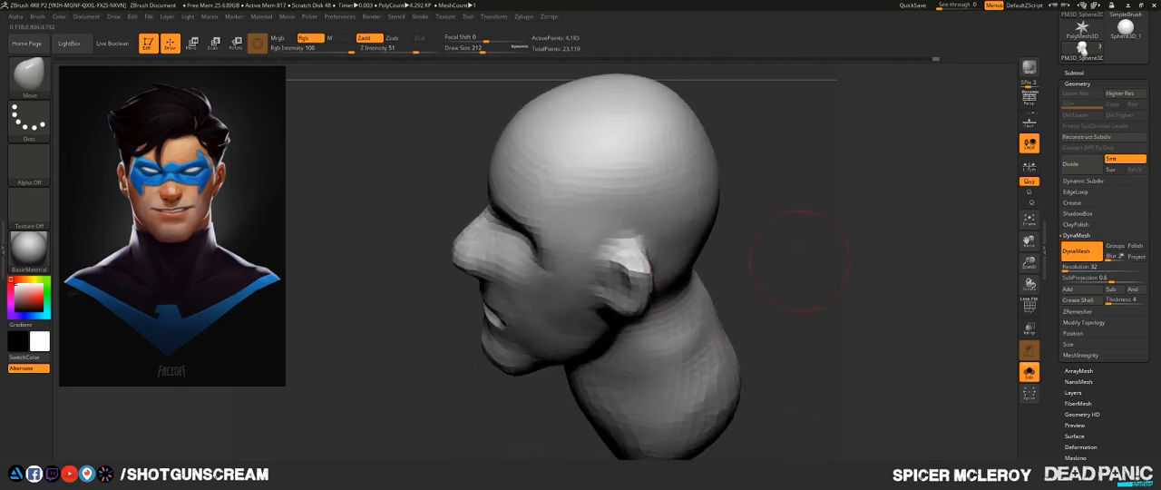
- Adjust how far the ear stands off the head from above and refine its upper rim in profile
{"action": "left_click_drag", "start_coordinate": [800, 261], "coordinate": [798, 349]}
{"action": "left_click_drag", "start_coordinate": [626, 272], "coordinate": [637, 277]}
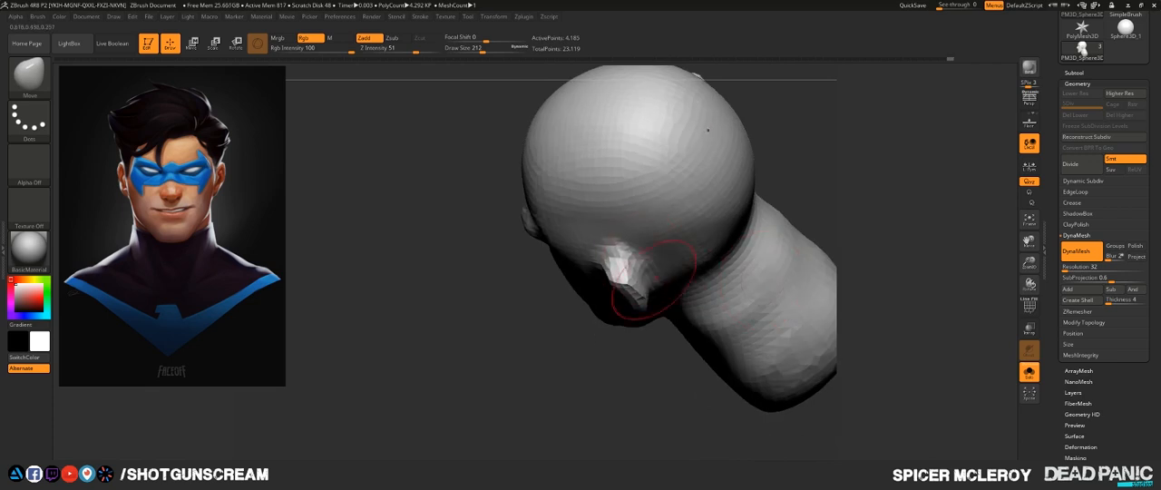
{"action": "mouse_move", "coordinate": [780, 358]}
{"action": "left_mouse_down"}
{"action": "mouse_move", "coordinate": [794, 295]}
{"action": "mouse_move", "coordinate": [771, 272]}
{"action": "left_mouse_up"}
{"action": "left_click_drag", "start_coordinate": [645, 279], "coordinate": [651, 278]}
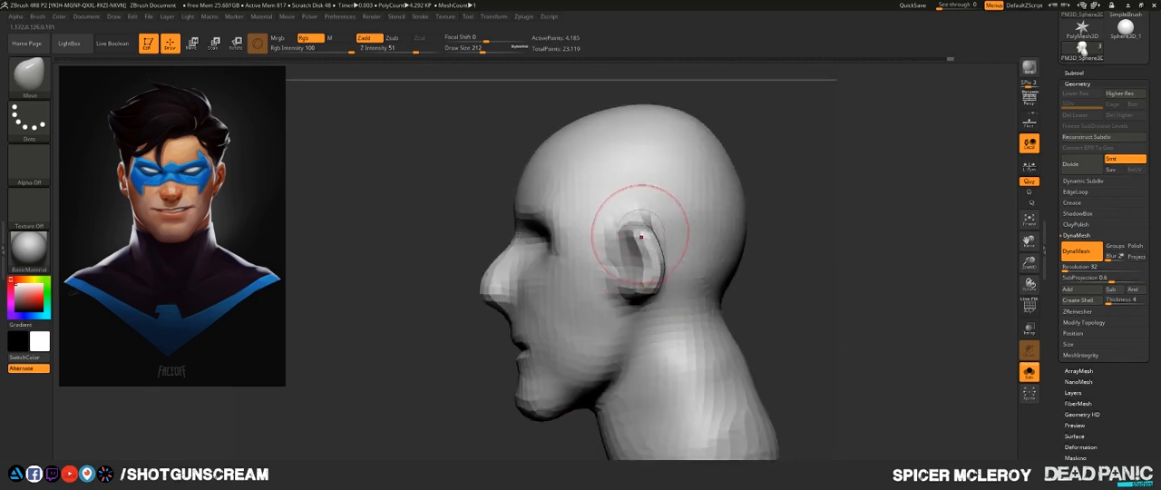
{"action": "left_click_drag", "start_coordinate": [641, 237], "coordinate": [646, 234]}
- Reduce the Move brush's Draw Size to 149 and pull the outer part of the ears into shape
{"action": "left_click_drag", "start_coordinate": [784, 258], "coordinate": [884, 254]}
{"action": "left_click_drag", "start_coordinate": [723, 239], "coordinate": [790, 250], "text": "alt"}
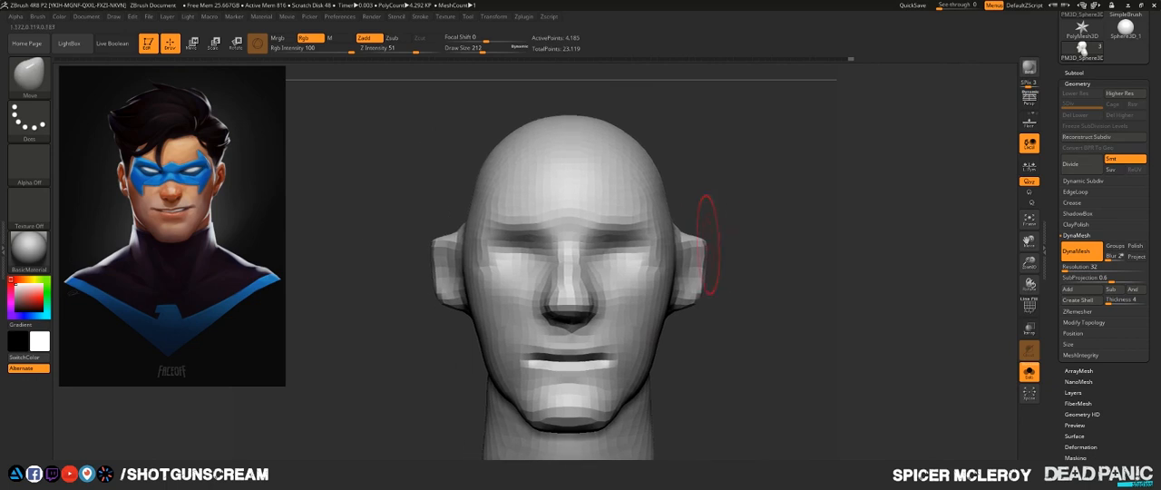
{"action": "key", "text": "s"}
{"action": "left_click_drag", "start_coordinate": [704, 245], "coordinate": [698, 253]}
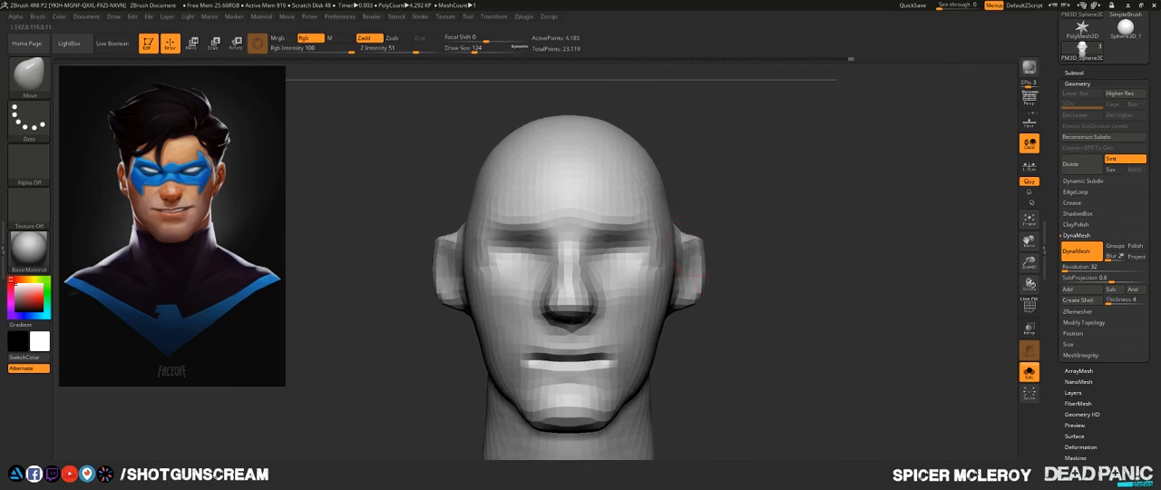
{"action": "key", "text": "s"}
{"action": "left_click_drag", "start_coordinate": [778, 230], "coordinate": [750, 257]}
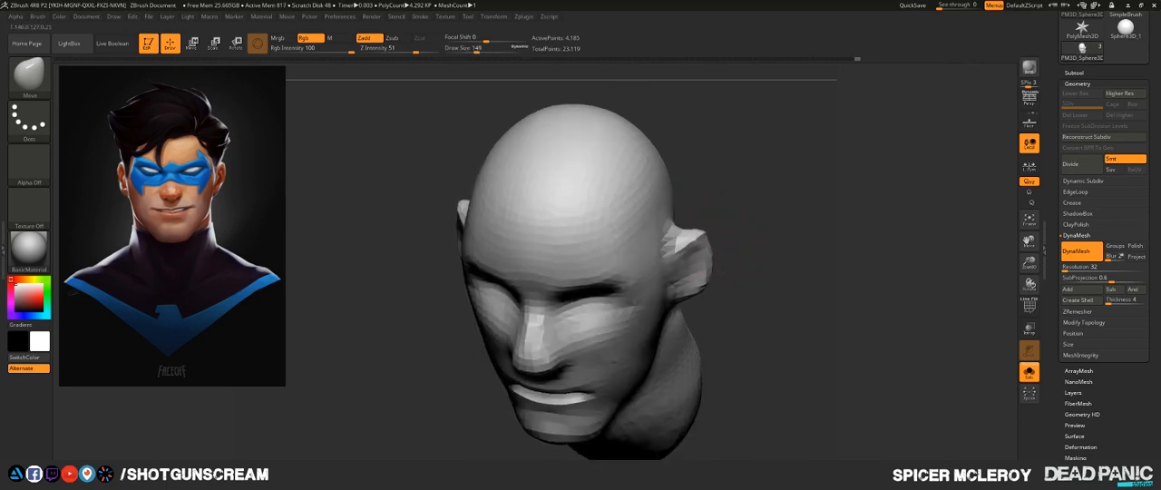
{"action": "left_click_drag", "start_coordinate": [703, 236], "coordinate": [687, 289]}
{"action": "mouse_move", "coordinate": [746, 263]}
{"action": "left_mouse_down", "text": "shift"}
{"action": "mouse_move", "coordinate": [774, 237]}
{"action": "mouse_move", "coordinate": [777, 274]}
{"action": "mouse_move", "coordinate": [691, 275]}
{"action": "mouse_move", "coordinate": [771, 276]}
{"action": "mouse_move", "coordinate": [733, 213]}
{"action": "mouse_move", "coordinate": [676, 223]}
{"action": "left_mouse_up", "text": "shift"}
- Build up the upper rim of the ear with the FormSoft brush at Draw Size 116
{"action": "key", "text": "b"}
{"action": "key", "text": "f"}
{"action": "key", "text": "s"}
{"action": "key", "text": "bracketleft"}
{"action": "key", "text": "bracketleft"}
{"action": "key", "text": "bracketleft"}
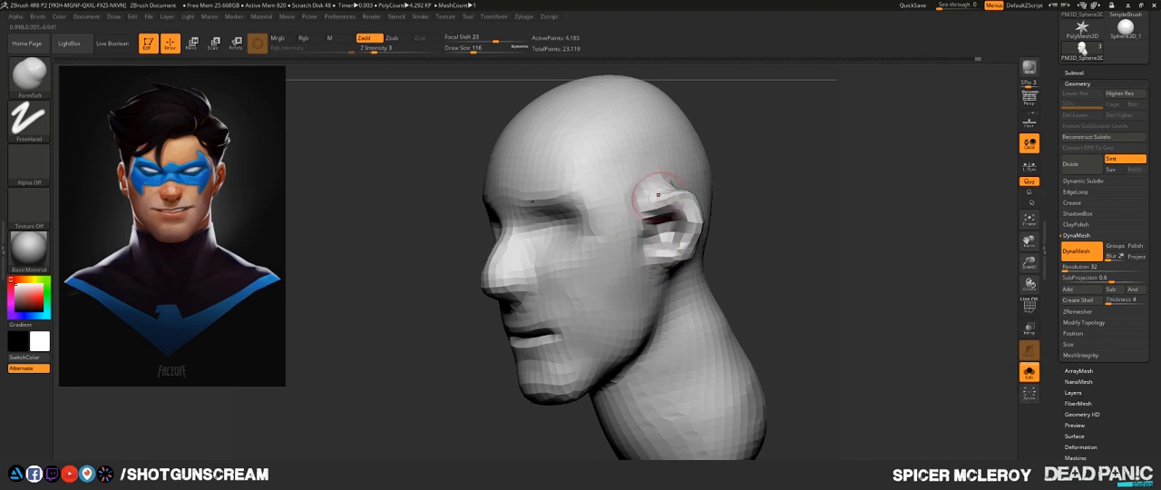
{"action": "left_click_drag", "start_coordinate": [725, 179], "coordinate": [678, 186]}
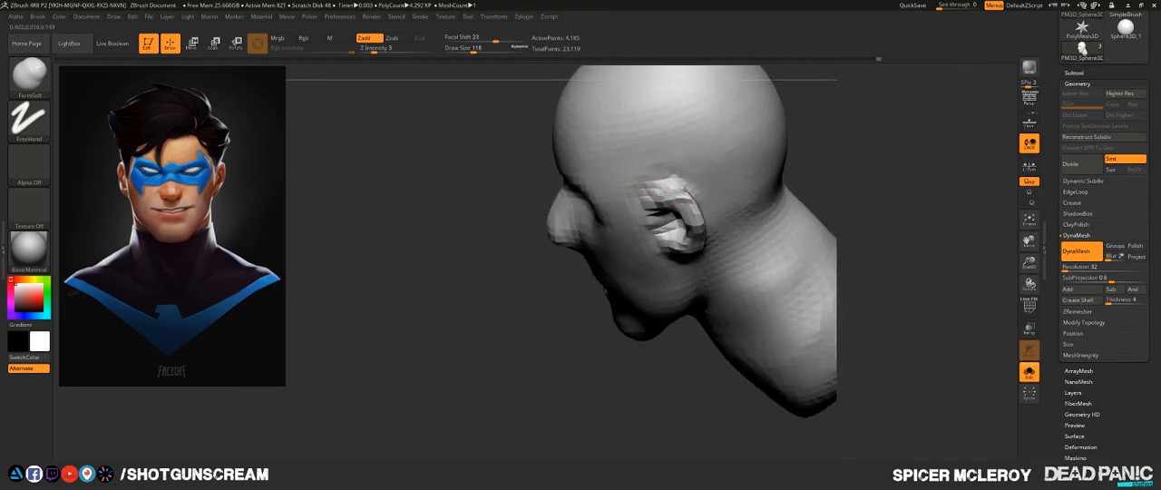
{"action": "left_click_drag", "start_coordinate": [675, 354], "coordinate": [800, 309]}
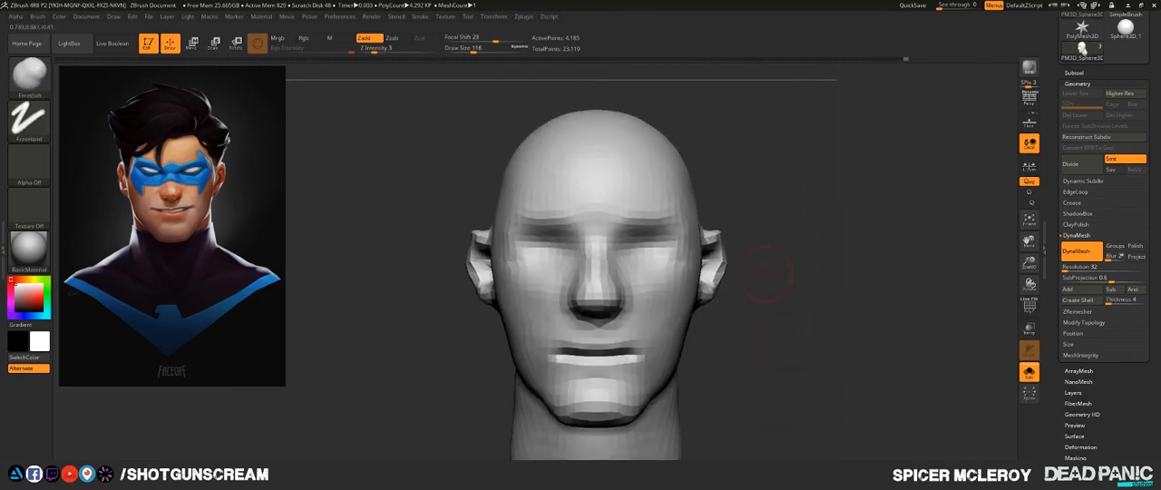
- Return to the Move brush with Draw Size 192 and pull the chin slightly downward from a front view
{"action": "left_click_drag", "start_coordinate": [770, 279], "coordinate": [747, 274]}
{"action": "left_click_drag", "start_coordinate": [817, 226], "coordinate": [806, 353], "text": "alt"}
{"action": "left_click_drag", "start_coordinate": [798, 317], "coordinate": [717, 175]}
{"action": "left_click_drag", "start_coordinate": [746, 307], "coordinate": [680, 274], "text": "alt"}
{"action": "left_click_drag", "start_coordinate": [676, 341], "coordinate": [667, 256], "text": "alt"}
{"action": "key", "text": "s"}
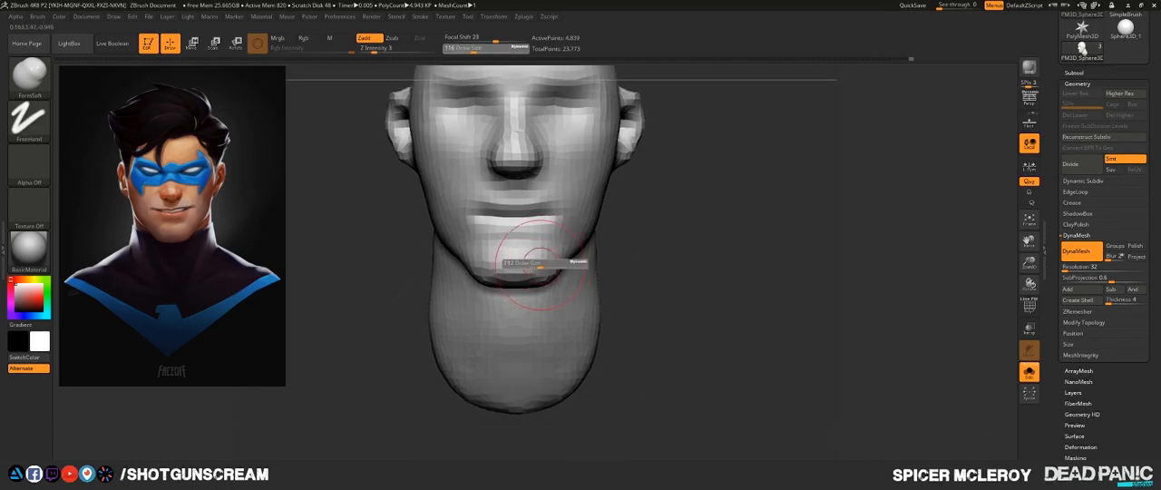
{"action": "left_click_drag", "start_coordinate": [540, 264], "coordinate": [535, 282]}
{"action": "key", "text": "b"}
{"action": "key", "text": "m"}
{"action": "key", "text": "v"}
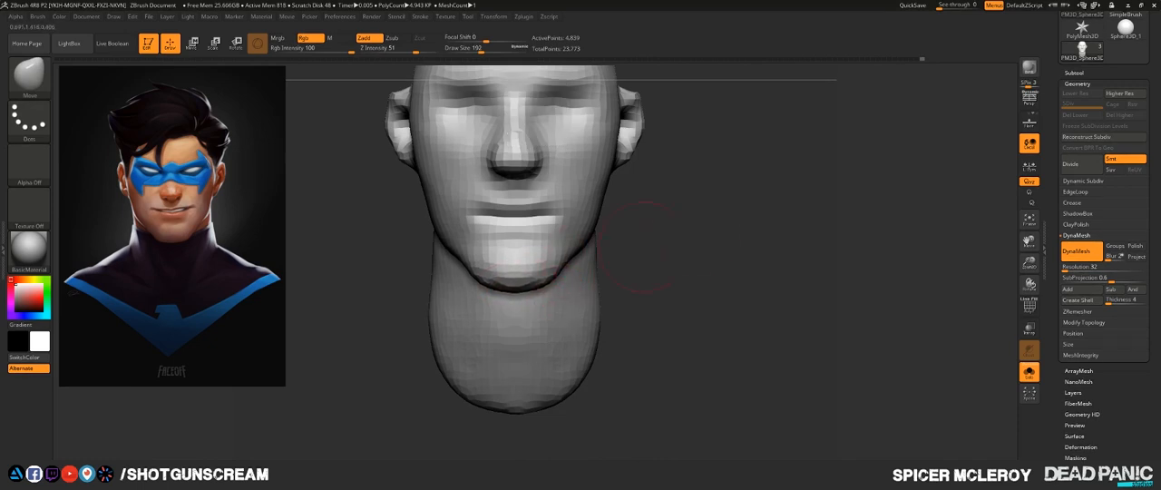
- Push the sides of the jaw slightly inward just below the ears from a front view
{"action": "left_click_drag", "start_coordinate": [643, 247], "coordinate": [681, 305], "text": "alt"}
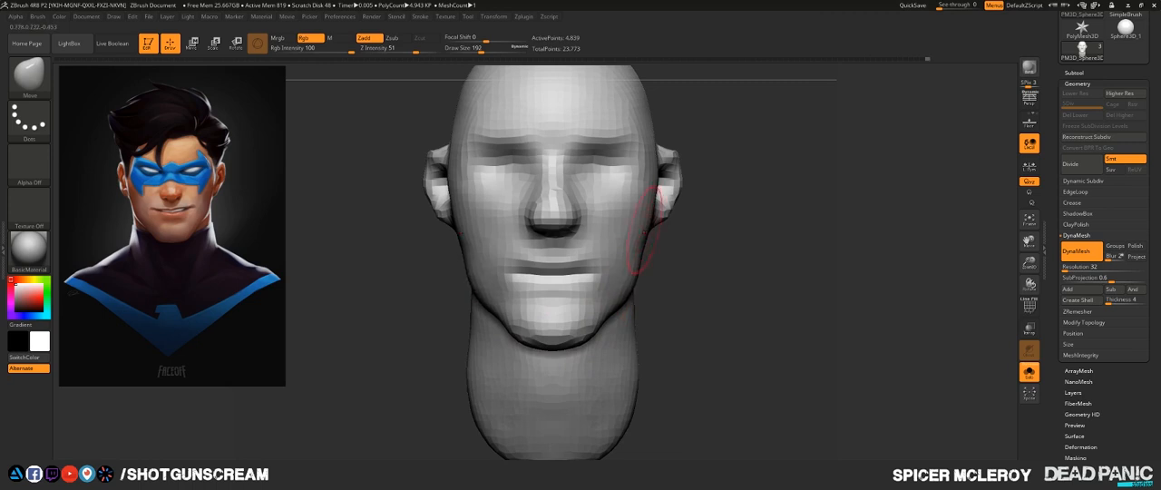
{"action": "left_click_drag", "start_coordinate": [645, 234], "coordinate": [641, 232]}
{"action": "mouse_move", "coordinate": [696, 265]}
{"action": "left_mouse_down", "text": "alt"}
{"action": "mouse_move", "coordinate": [642, 390]}
{"action": "mouse_move", "coordinate": [682, 404]}
{"action": "mouse_move", "coordinate": [660, 377]}
{"action": "left_mouse_up", "text": "alt"}
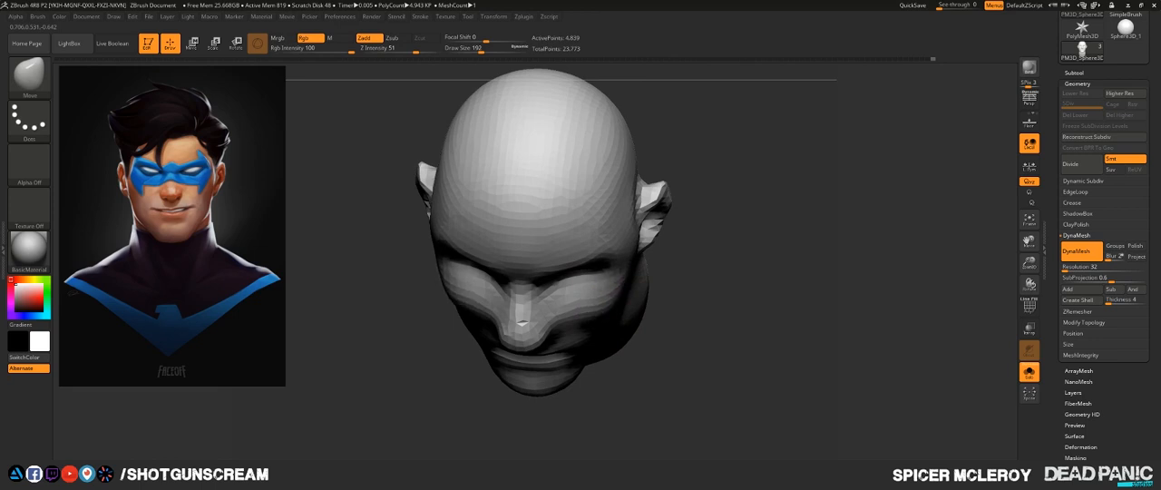
- Set the Draw Size to 268, try adjusting the mouth and chin area from below, and undo the last stroke
{"action": "left_click_drag", "start_coordinate": [703, 340], "coordinate": [602, 275]}
{"action": "key", "text": "s"}
{"action": "left_click", "coordinate": [600, 276]}
{"action": "left_click_drag", "start_coordinate": [666, 263], "coordinate": [711, 263]}
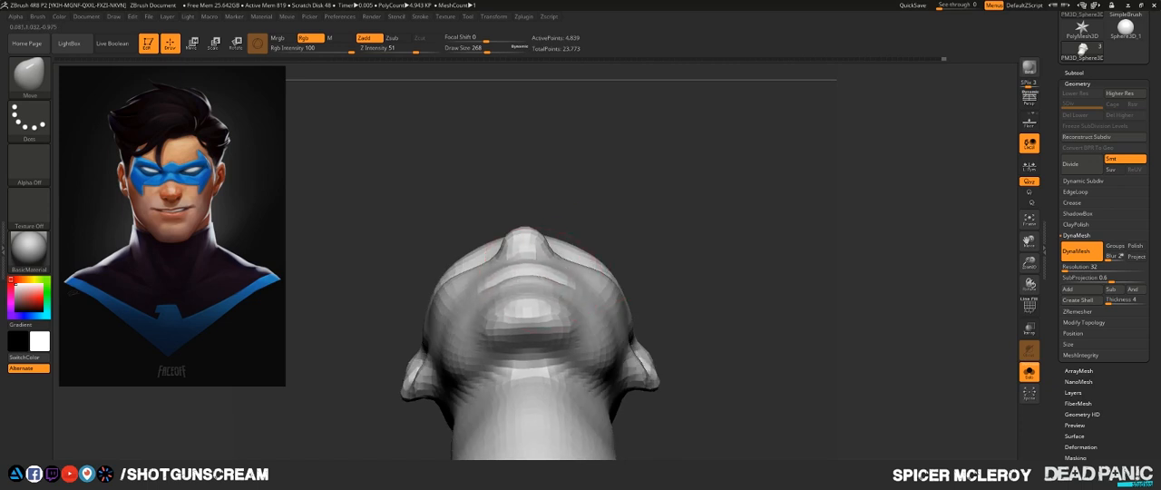
{"action": "left_click_drag", "start_coordinate": [532, 279], "coordinate": [551, 265]}
{"action": "mouse_move", "coordinate": [669, 259]}
{"action": "left_mouse_down"}
{"action": "mouse_move", "coordinate": [638, 254]}
{"action": "mouse_move", "coordinate": [671, 236]}
{"action": "mouse_move", "coordinate": [620, 249]}
{"action": "mouse_move", "coordinate": [634, 247]}
{"action": "left_mouse_up"}
{"action": "key", "text": "ctrl+z"}
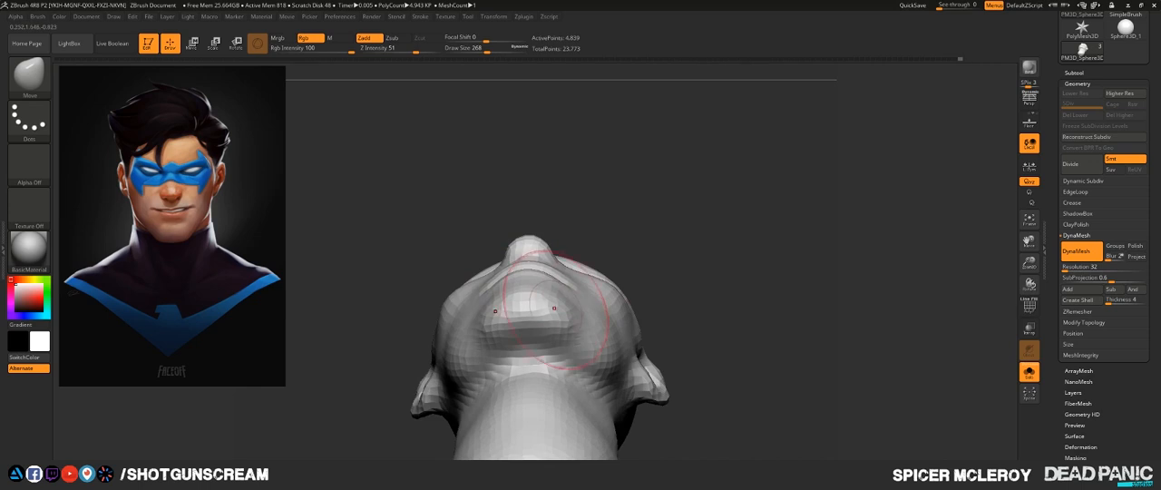
- Fill and smooth the hollow under the jaw where it meets the throat, switching to the ClayBuildup brush
{"action": "left_click_drag", "start_coordinate": [682, 317], "coordinate": [726, 340]}
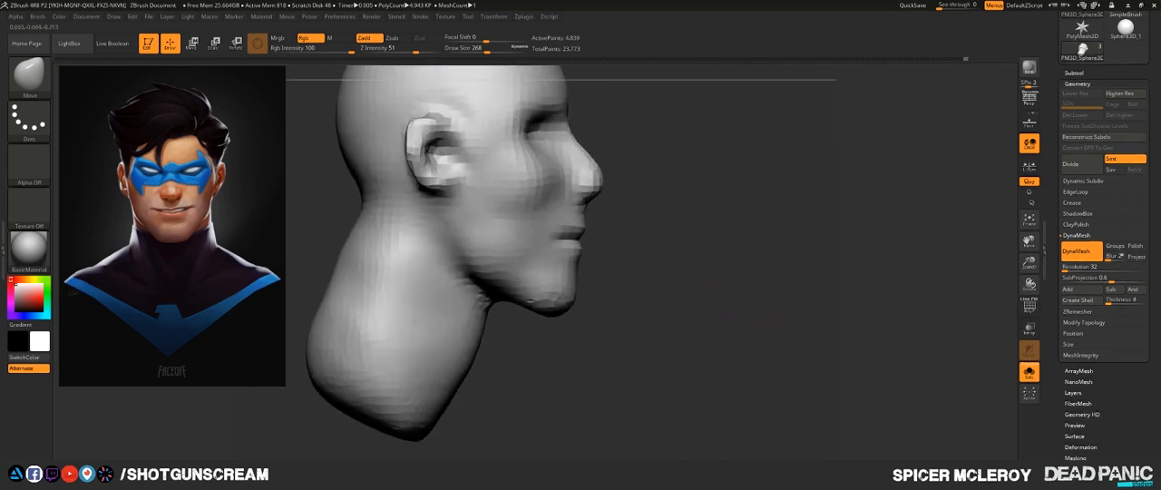
{"action": "left_click_drag", "start_coordinate": [712, 311], "coordinate": [731, 337], "text": "alt"}
{"action": "left_click_drag", "start_coordinate": [730, 337], "coordinate": [696, 313]}
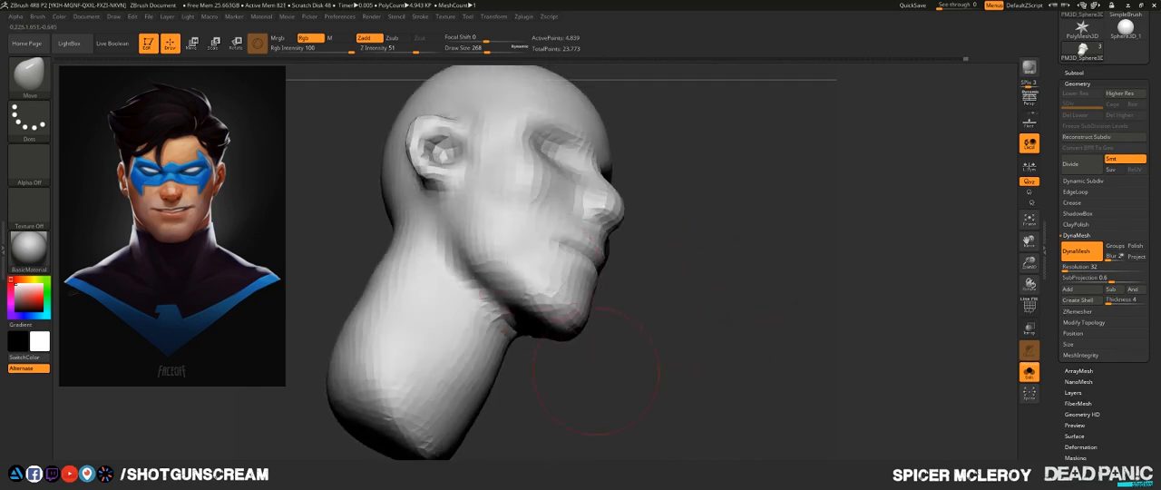
{"action": "mouse_move", "coordinate": [596, 371]}
{"action": "left_mouse_down"}
{"action": "mouse_move", "coordinate": [577, 338]}
{"action": "mouse_move", "coordinate": [642, 374]}
{"action": "left_mouse_up"}
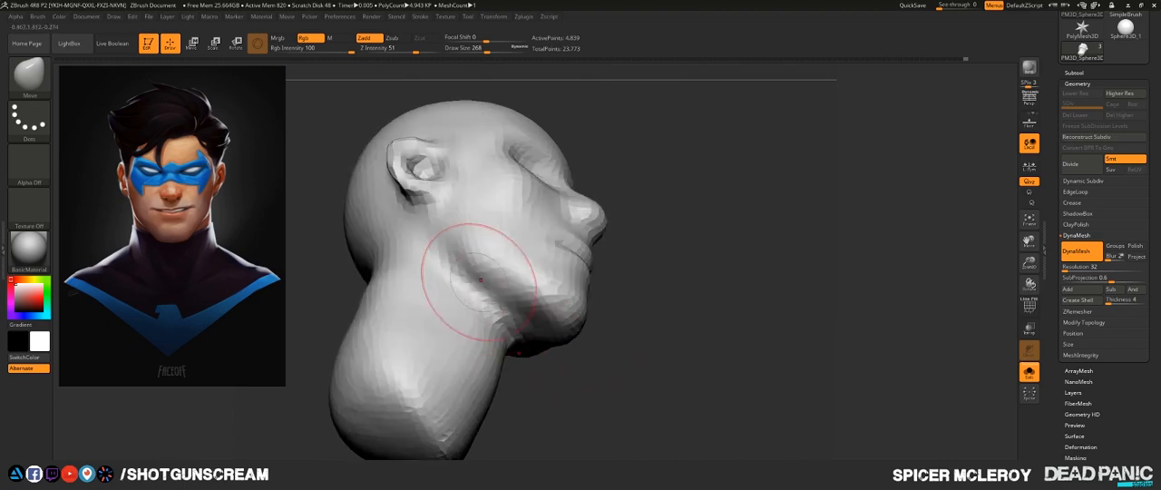
{"action": "key", "text": "b"}
{"action": "key", "text": "c"}
{"action": "key", "text": "b"}
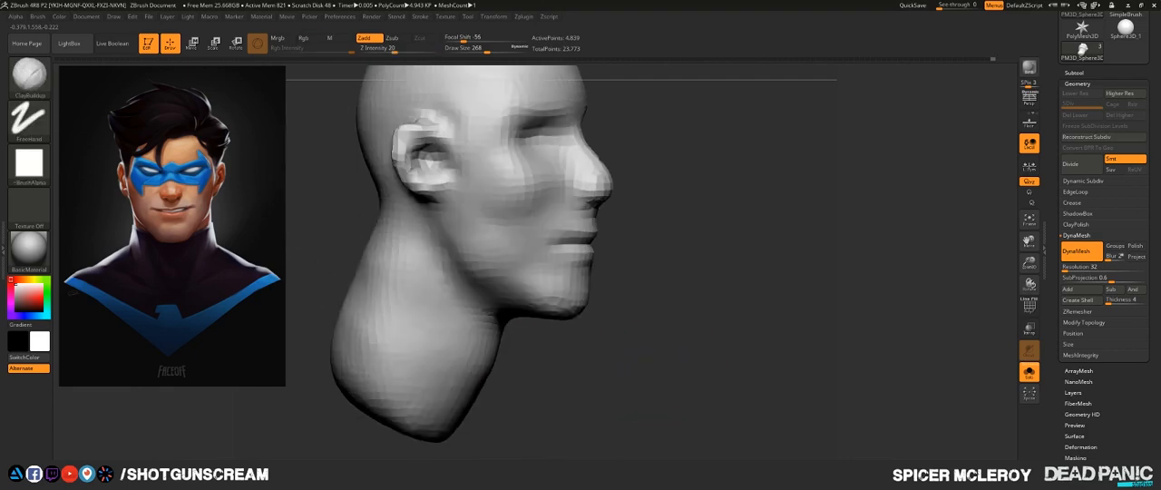
{"action": "left_click_drag", "start_coordinate": [771, 312], "coordinate": [736, 275]}
- Adjust the ears from the front with the Move brush and turn off Solo to show the hair and eyes
{"action": "key", "text": "b"}
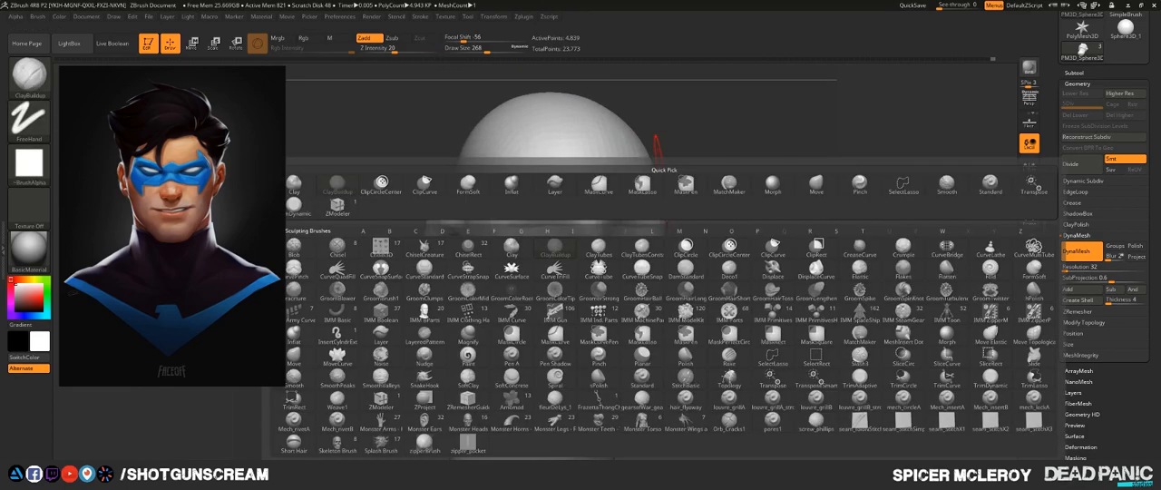
{"action": "key", "text": "f"}
{"action": "key", "text": "s"}
{"action": "left_click_drag", "start_coordinate": [724, 234], "coordinate": [684, 241]}
{"action": "mouse_move", "coordinate": [684, 308]}
{"action": "left_mouse_down"}
{"action": "mouse_move", "coordinate": [723, 316]}
{"action": "mouse_move", "coordinate": [704, 254]}
{"action": "mouse_move", "coordinate": [710, 277]}
{"action": "mouse_move", "coordinate": [784, 266]}
{"action": "mouse_move", "coordinate": [736, 319]}
{"action": "mouse_move", "coordinate": [729, 275]}
{"action": "left_mouse_up"}
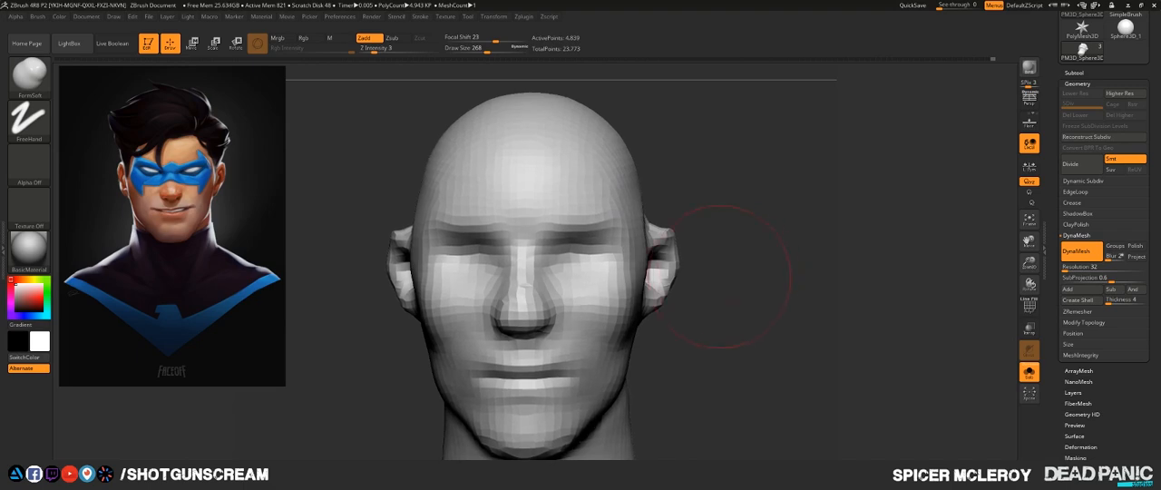
{"action": "key", "text": "b"}
{"action": "key", "text": "m"}
{"action": "key", "text": "v"}
{"action": "left_click_drag", "start_coordinate": [671, 238], "coordinate": [668, 240]}
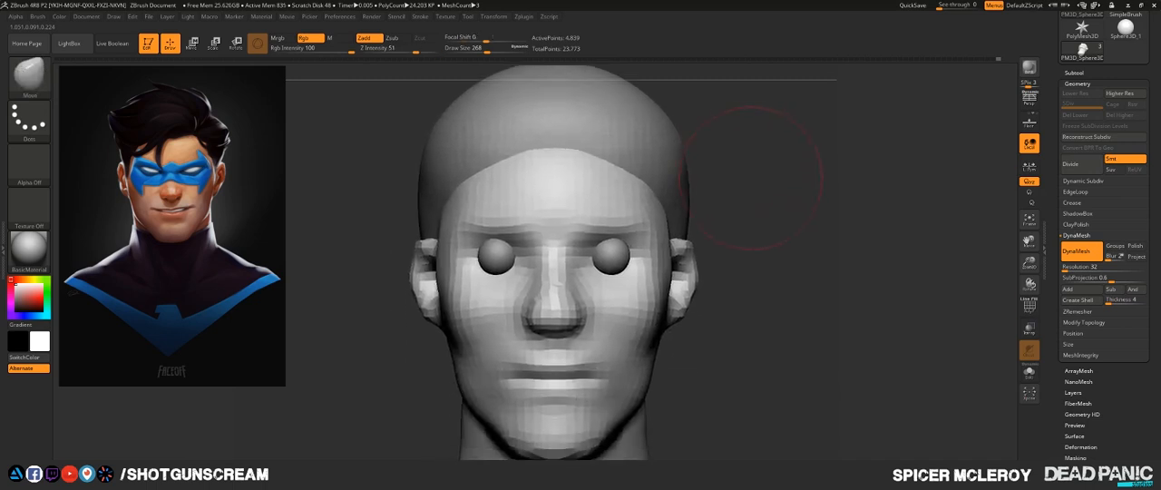
- Make the hair the active subtool and carve a deep side parting from the hairline backward with the DamStandard brush
{"action": "left_click_drag", "start_coordinate": [771, 272], "coordinate": [803, 274]}
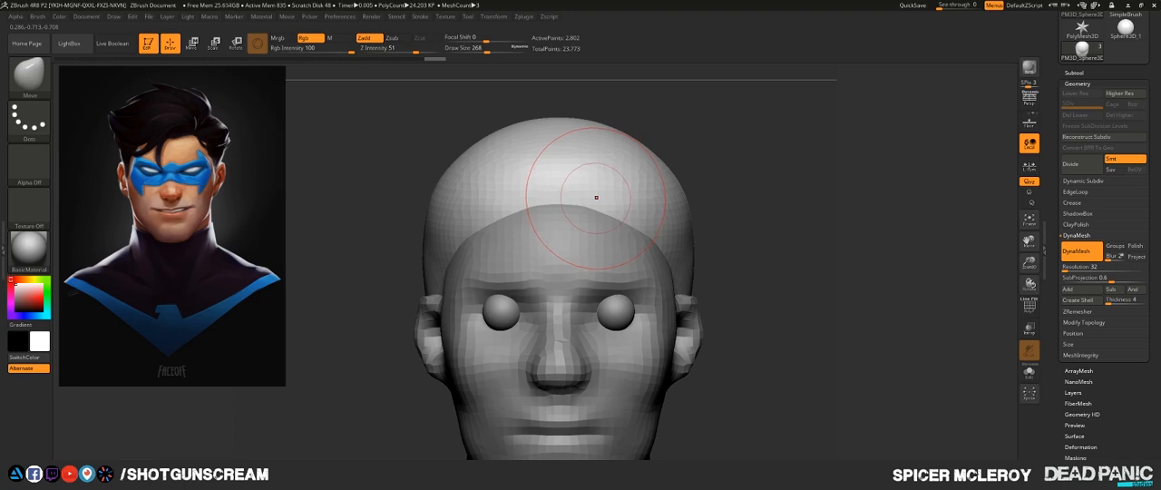
{"action": "key", "text": "b"}
{"action": "key", "text": "d"}
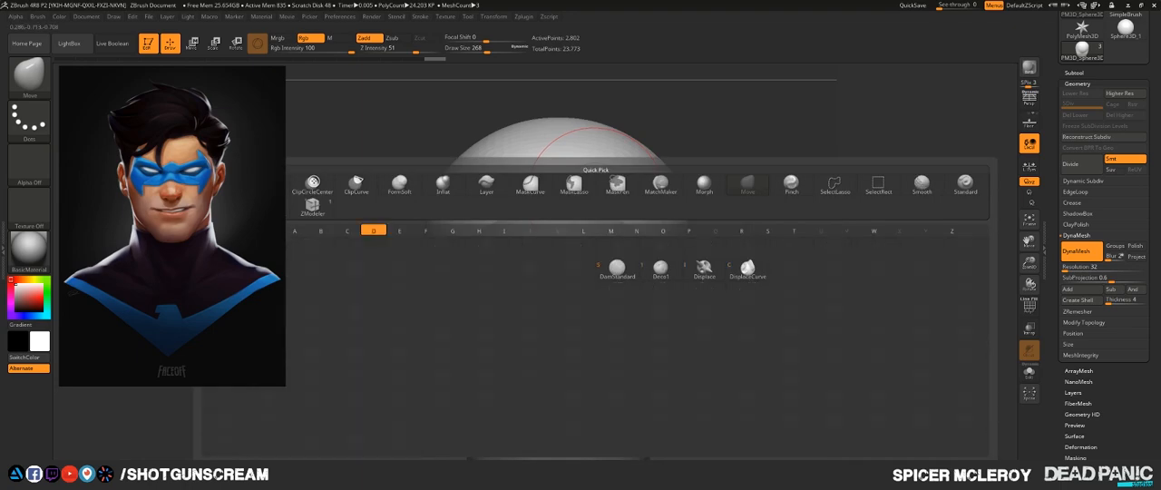
{"action": "key", "text": "s"}
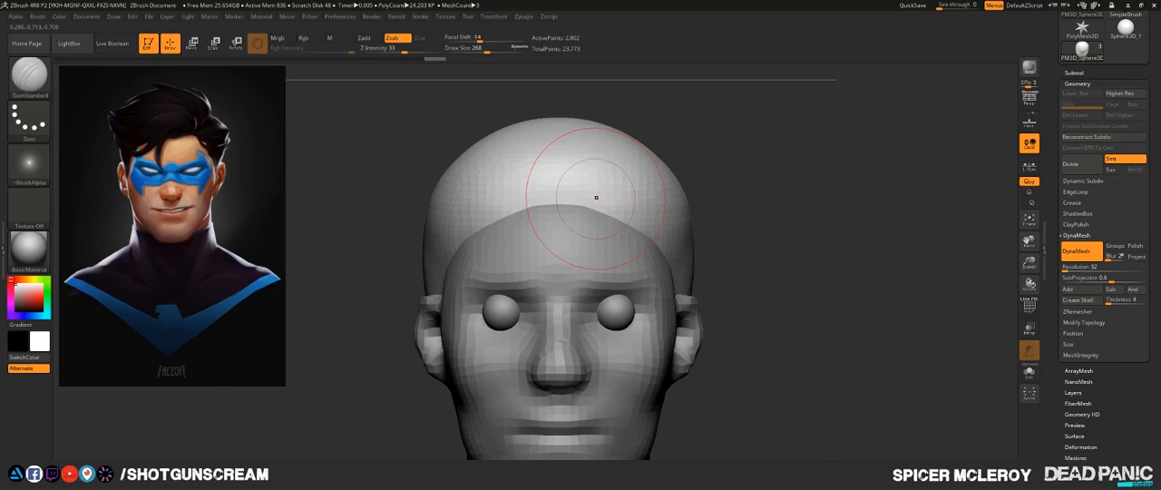
{"action": "left_click_drag", "start_coordinate": [866, 172], "coordinate": [678, 169]}
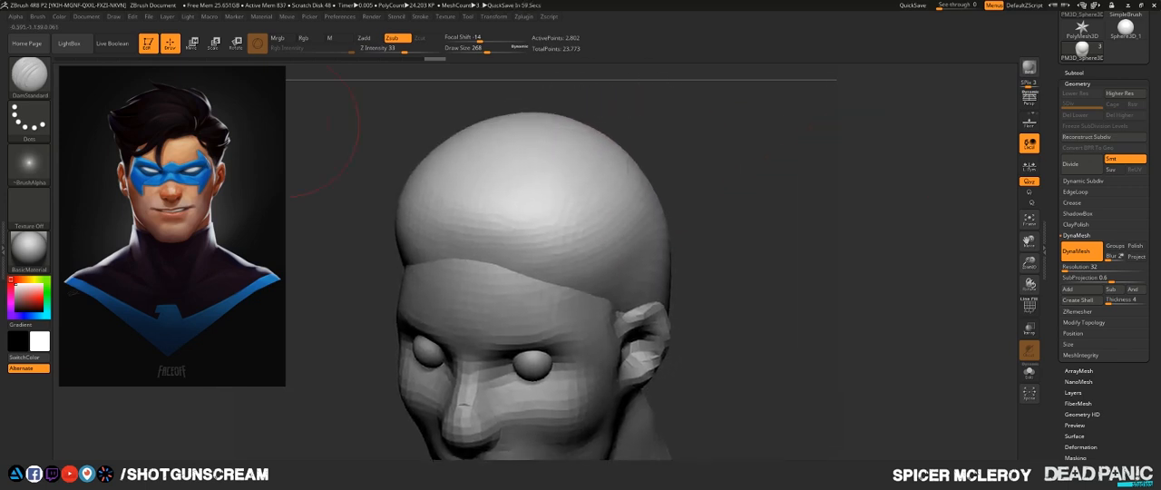
{"action": "mouse_move", "coordinate": [530, 271]}
{"action": "left_mouse_down"}
{"action": "mouse_move", "coordinate": [535, 240]}
{"action": "mouse_move", "coordinate": [622, 154]}
{"action": "left_mouse_up"}
{"action": "left_click_drag", "start_coordinate": [752, 132], "coordinate": [685, 156]}
{"action": "mouse_move", "coordinate": [535, 234]}
{"action": "left_mouse_down"}
{"action": "mouse_move", "coordinate": [657, 138]}
{"action": "mouse_move", "coordinate": [676, 145]}
{"action": "left_mouse_up"}
{"action": "mouse_move", "coordinate": [753, 145]}
{"action": "left_mouse_down"}
{"action": "mouse_move", "coordinate": [809, 104]}
{"action": "mouse_move", "coordinate": [825, 145]}
{"action": "left_mouse_up"}
{"action": "left_click_drag", "start_coordinate": [769, 174], "coordinate": [766, 143], "text": "alt"}
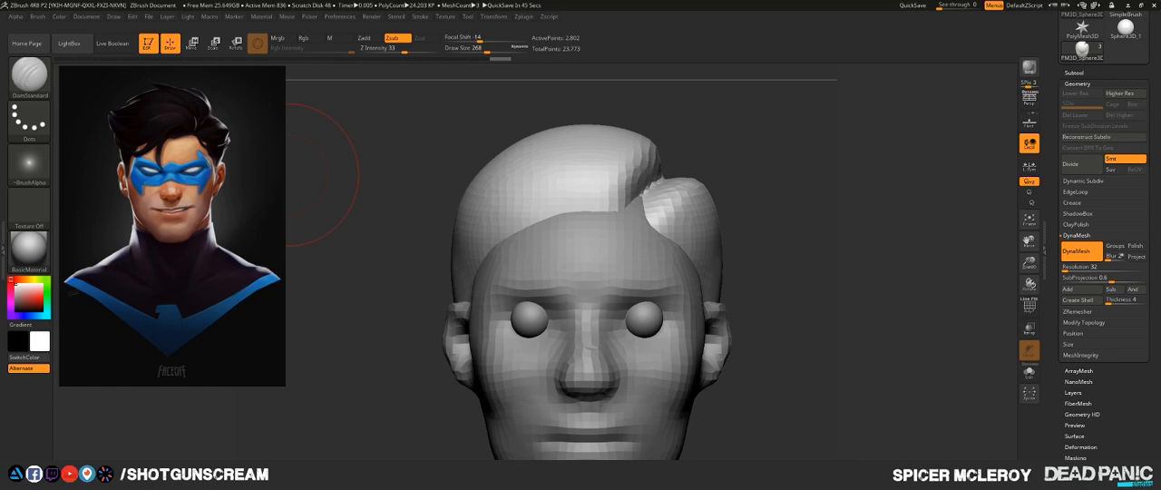
{"action": "left_click", "coordinate": [208, 195]}
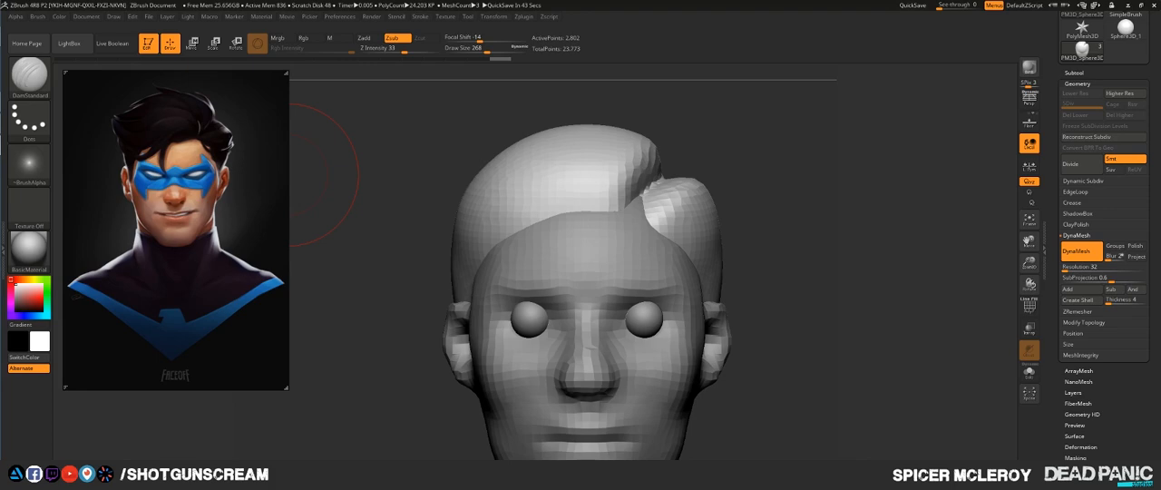
- Build up the hair volume along the parting with the ClayBuildup brush at Draw Size 158
{"action": "left_click_drag", "start_coordinate": [843, 186], "coordinate": [787, 214]}
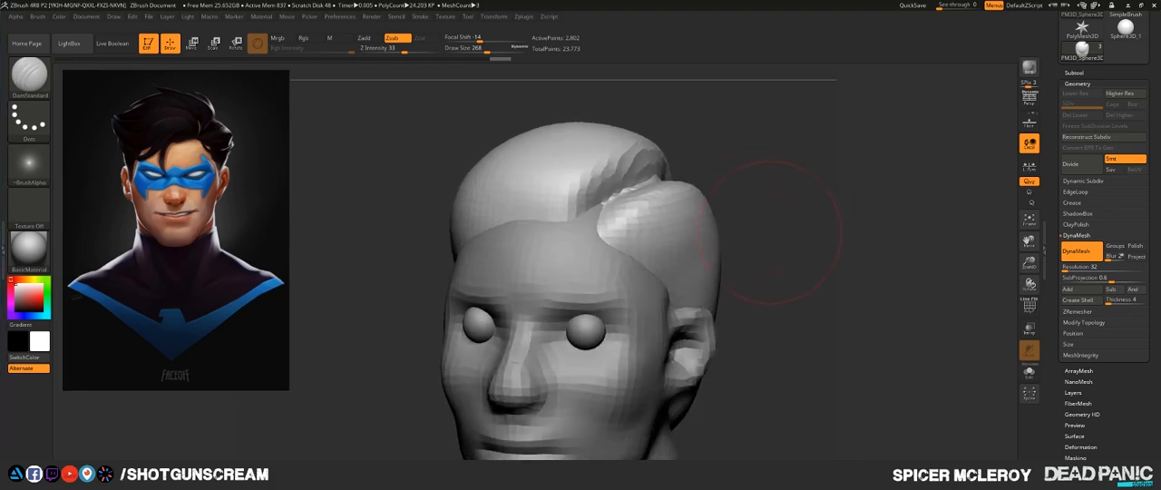
{"action": "key", "text": "b"}
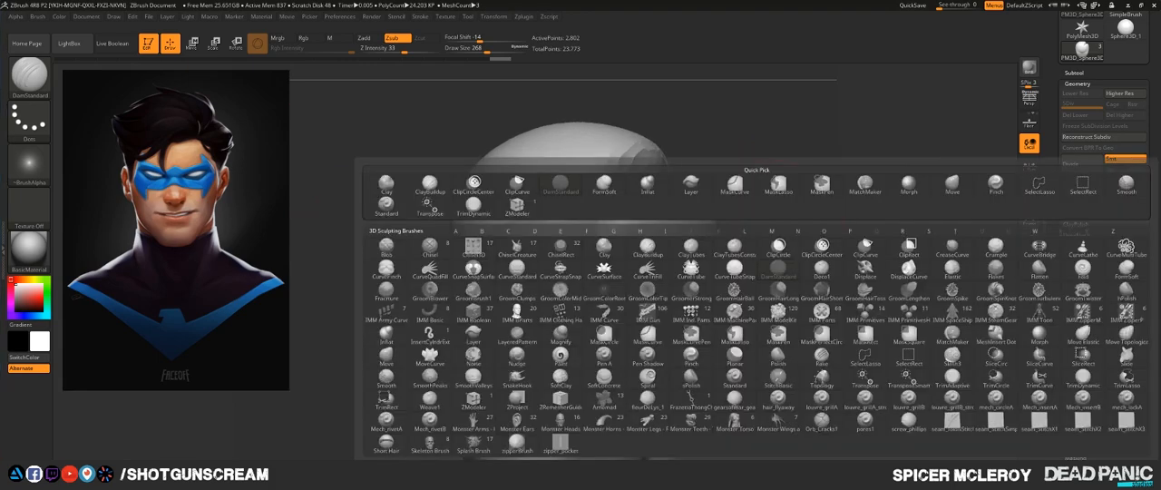
{"action": "key", "text": "c"}
{"action": "key", "text": "b"}
{"action": "mouse_move", "coordinate": [777, 195]}
{"action": "left_mouse_down", "text": "alt"}
{"action": "mouse_move", "coordinate": [754, 158]}
{"action": "mouse_move", "coordinate": [820, 163]}
{"action": "mouse_move", "coordinate": [817, 200]}
{"action": "mouse_move", "coordinate": [787, 214]}
{"action": "left_mouse_up", "text": "alt"}
{"action": "key", "text": "s"}
{"action": "mouse_move", "coordinate": [652, 243]}
{"action": "left_mouse_down"}
{"action": "mouse_move", "coordinate": [682, 222]}
{"action": "mouse_move", "coordinate": [687, 234]}
{"action": "left_mouse_up"}
{"action": "left_click_drag", "start_coordinate": [820, 218], "coordinate": [714, 207]}
{"action": "mouse_move", "coordinate": [703, 222]}
{"action": "left_mouse_down"}
{"action": "mouse_move", "coordinate": [760, 216]}
{"action": "mouse_move", "coordinate": [808, 234]}
{"action": "left_mouse_up"}
{"action": "mouse_move", "coordinate": [809, 231]}
{"action": "left_mouse_down", "text": "shift"}
{"action": "mouse_move", "coordinate": [641, 237]}
{"action": "mouse_move", "coordinate": [814, 211]}
{"action": "left_mouse_up", "text": "shift"}
{"action": "left_click_drag", "start_coordinate": [646, 247], "coordinate": [773, 254]}
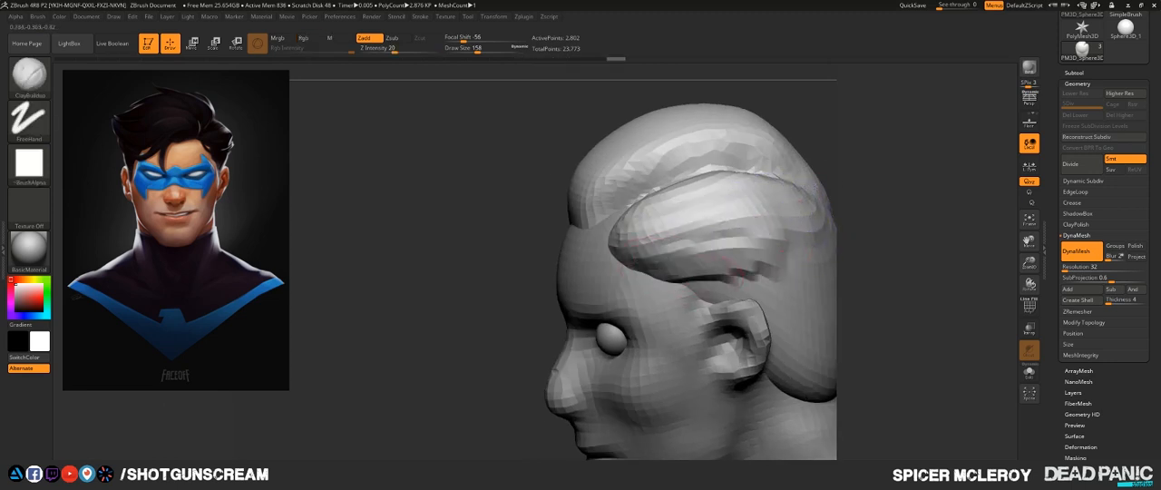
- Extend the hair over the temple and down in front of the ear as a sideburn with the ClayBuildup brush
{"action": "left_click_drag", "start_coordinate": [655, 265], "coordinate": [752, 271]}
{"action": "left_click_drag", "start_coordinate": [689, 286], "coordinate": [694, 325]}
{"action": "left_click_drag", "start_coordinate": [721, 263], "coordinate": [771, 283]}
{"action": "mouse_move", "coordinate": [766, 286]}
{"action": "left_mouse_down", "text": "shift"}
{"action": "mouse_move", "coordinate": [729, 288]}
{"action": "mouse_move", "coordinate": [769, 276]}
{"action": "mouse_move", "coordinate": [733, 238]}
{"action": "mouse_move", "coordinate": [766, 182]}
{"action": "left_mouse_up", "text": "shift"}
{"action": "mouse_move", "coordinate": [893, 208]}
{"action": "left_mouse_down"}
{"action": "mouse_move", "coordinate": [873, 229]}
{"action": "mouse_move", "coordinate": [893, 309]}
{"action": "mouse_move", "coordinate": [816, 390]}
{"action": "left_mouse_up"}
- Enlarge the Move brush and pull the front of the hair forward and up above the forehead
{"action": "key", "text": "b"}
{"action": "key", "text": "m"}
{"action": "key", "text": "v"}
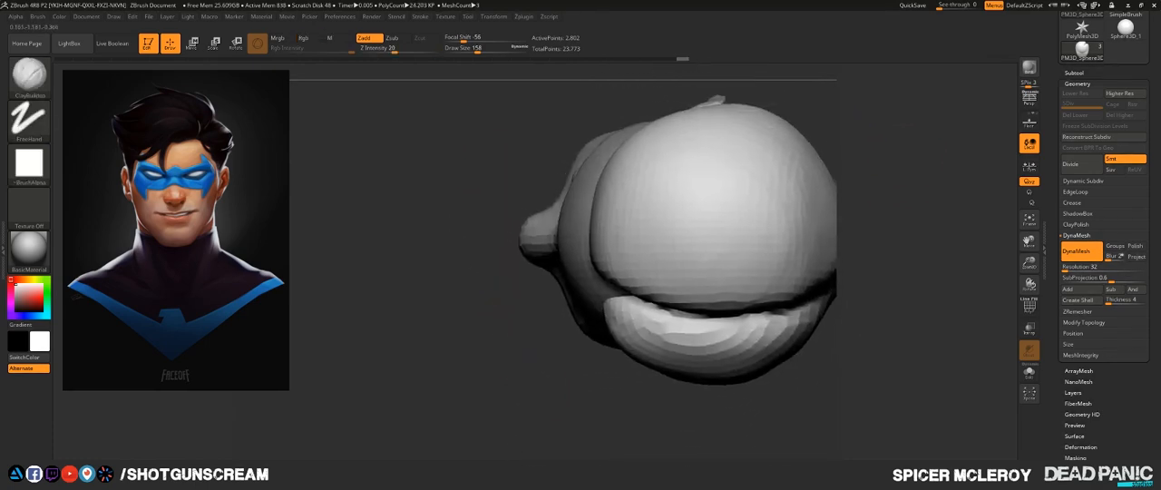
{"action": "key", "text": "s"}
{"action": "mouse_move", "coordinate": [615, 225]}
{"action": "left_mouse_down"}
{"action": "mouse_move", "coordinate": [632, 225]}
{"action": "mouse_move", "coordinate": [613, 221]}
{"action": "left_mouse_up"}
{"action": "mouse_move", "coordinate": [651, 153]}
{"action": "left_mouse_down"}
{"action": "mouse_move", "coordinate": [622, 148]}
{"action": "mouse_move", "coordinate": [622, 160]}
{"action": "left_mouse_up"}
{"action": "left_click_drag", "start_coordinate": [884, 353], "coordinate": [916, 204]}
{"action": "left_click_drag", "start_coordinate": [526, 125], "coordinate": [497, 115], "text": "shift"}
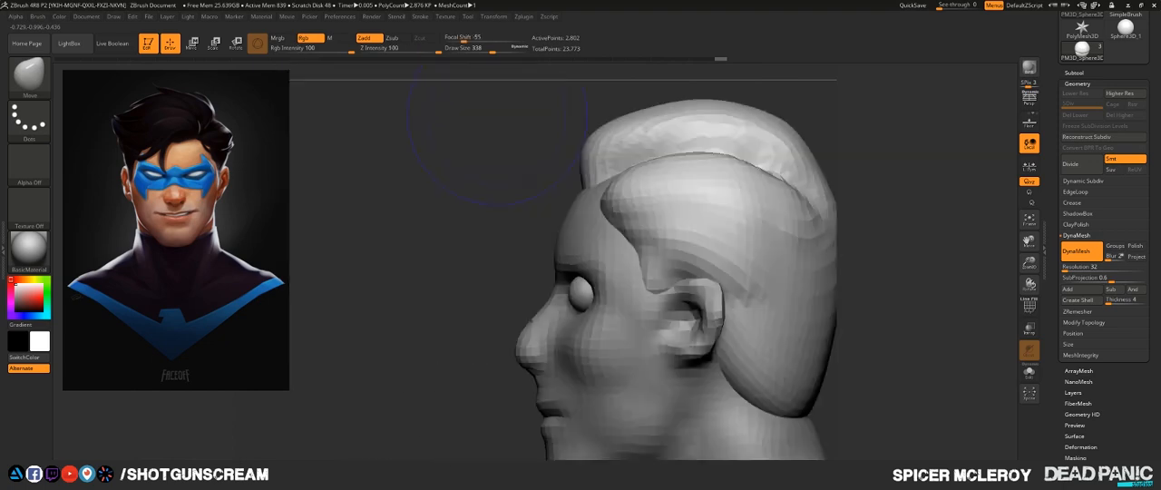
- Reshape the front edge of the hair from the front and the opposite side with the Move brush
{"action": "left_click_drag", "start_coordinate": [462, 263], "coordinate": [516, 270]}
{"action": "left_click_drag", "start_coordinate": [533, 213], "coordinate": [539, 225]}
{"action": "left_click_drag", "start_coordinate": [633, 258], "coordinate": [515, 280]}
{"action": "mouse_move", "coordinate": [428, 282]}
{"action": "left_mouse_down"}
{"action": "mouse_move", "coordinate": [533, 287]}
{"action": "mouse_move", "coordinate": [508, 288]}
{"action": "left_mouse_up"}
{"action": "key", "text": "s"}
- Build up a sideburn in front of the opposite ear with the ClayBuildup brush at Draw Size 245
{"action": "key", "text": "b"}
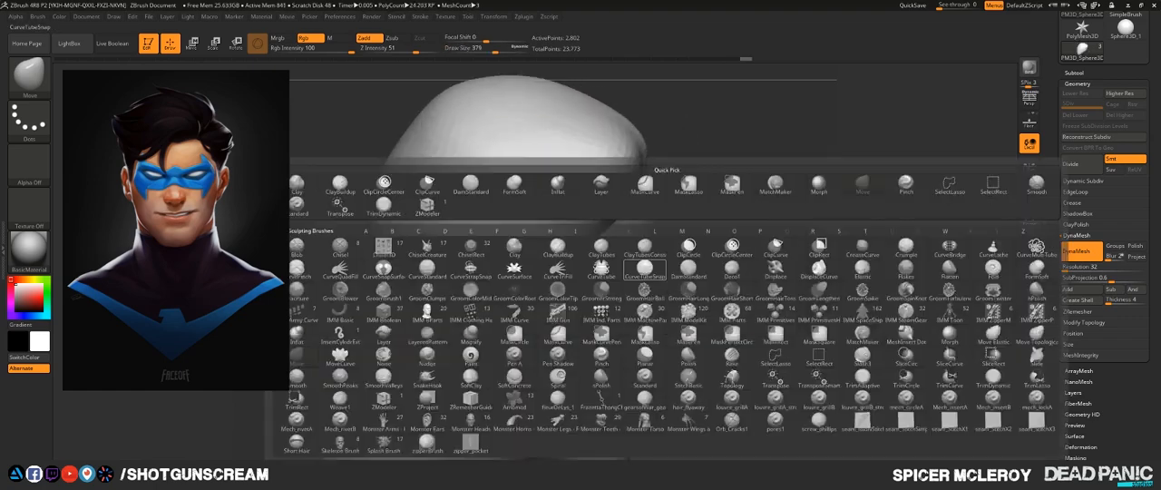
{"action": "key", "text": "c"}
{"action": "key", "text": "b"}
{"action": "key", "text": "s"}
{"action": "left_click_drag", "start_coordinate": [570, 305], "coordinate": [558, 305]}
{"action": "left_click_drag", "start_coordinate": [555, 266], "coordinate": [526, 301]}
{"action": "mouse_move", "coordinate": [556, 292]}
{"action": "left_mouse_down"}
{"action": "mouse_move", "coordinate": [529, 310]}
{"action": "mouse_move", "coordinate": [533, 321]}
{"action": "mouse_move", "coordinate": [537, 304]}
{"action": "left_mouse_up"}
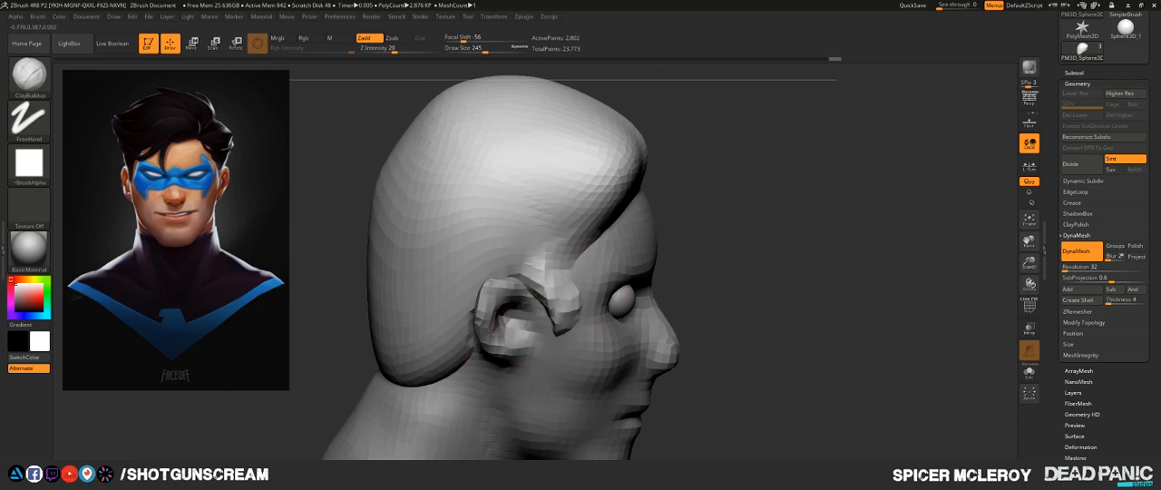
- Smooth the sideburn in front of the ear and blend it into the hair over the temple
{"action": "mouse_move", "coordinate": [550, 274]}
{"action": "left_mouse_down", "text": "shift"}
{"action": "mouse_move", "coordinate": [553, 301]}
{"action": "mouse_move", "coordinate": [534, 301]}
{"action": "mouse_move", "coordinate": [537, 324]}
{"action": "mouse_move", "coordinate": [523, 300]}
{"action": "left_mouse_up", "text": "shift"}
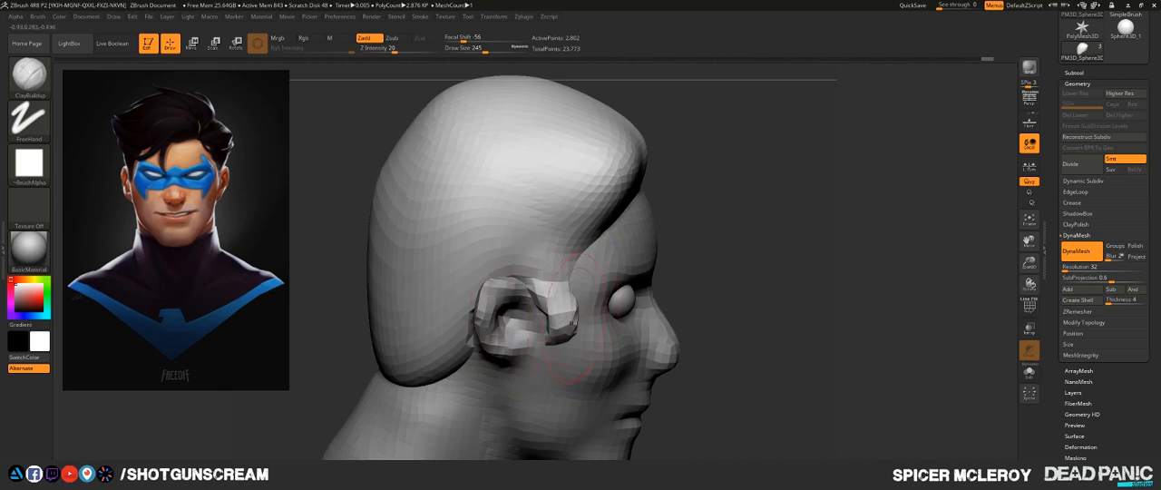
{"action": "left_click_drag", "start_coordinate": [572, 322], "coordinate": [555, 300], "text": "shift"}
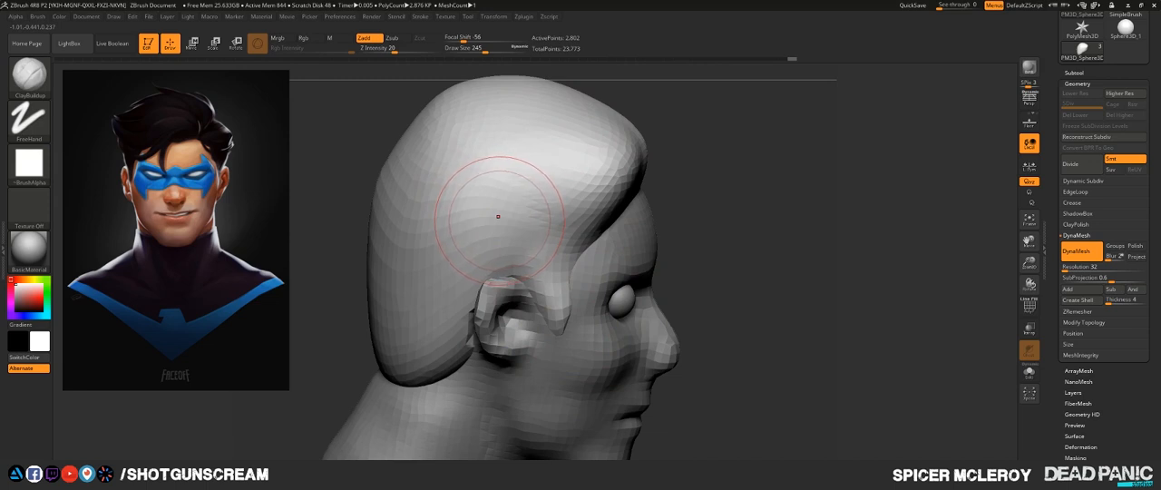
{"action": "left_click_drag", "start_coordinate": [721, 209], "coordinate": [645, 207]}
{"action": "left_click_drag", "start_coordinate": [798, 177], "coordinate": [767, 176]}
{"action": "mouse_move", "coordinate": [645, 223]}
{"action": "left_mouse_down"}
{"action": "mouse_move", "coordinate": [641, 262]}
{"action": "mouse_move", "coordinate": [649, 234]}
{"action": "left_mouse_up"}
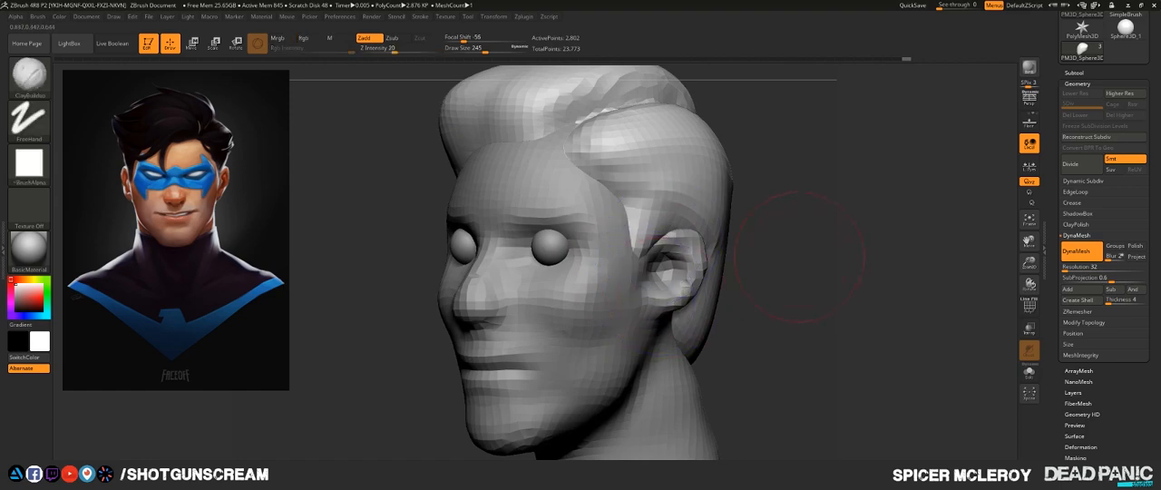
- Build up the front of the hair above the forehead with the ClayBuildup brush and smooth its front edge
{"action": "left_click_drag", "start_coordinate": [760, 237], "coordinate": [810, 214], "text": "shift"}
{"action": "mouse_move", "coordinate": [778, 161]}
{"action": "left_mouse_down", "text": "alt"}
{"action": "mouse_move", "coordinate": [777, 220]}
{"action": "mouse_move", "coordinate": [803, 264]}
{"action": "left_mouse_up", "text": "alt"}
{"action": "left_click_drag", "start_coordinate": [778, 187], "coordinate": [818, 255]}
{"action": "left_click_drag", "start_coordinate": [573, 274], "coordinate": [632, 261]}
{"action": "left_click_drag", "start_coordinate": [592, 311], "coordinate": [537, 289]}
{"action": "left_click_drag", "start_coordinate": [778, 238], "coordinate": [827, 227]}
{"action": "mouse_move", "coordinate": [528, 310]}
{"action": "left_mouse_down"}
{"action": "mouse_move", "coordinate": [446, 298]}
{"action": "mouse_move", "coordinate": [518, 245]}
{"action": "mouse_move", "coordinate": [573, 261]}
{"action": "left_mouse_up"}
{"action": "mouse_move", "coordinate": [494, 286]}
{"action": "left_mouse_down", "text": "shift"}
{"action": "mouse_move", "coordinate": [555, 288]}
{"action": "mouse_move", "coordinate": [535, 286]}
{"action": "mouse_move", "coordinate": [580, 259]}
{"action": "left_mouse_up", "text": "shift"}
{"action": "mouse_move", "coordinate": [819, 223]}
{"action": "left_mouse_down"}
{"action": "mouse_move", "coordinate": [690, 237]}
{"action": "mouse_move", "coordinate": [534, 276]}
{"action": "left_mouse_up"}
{"action": "left_click_drag", "start_coordinate": [428, 277], "coordinate": [440, 268], "text": "shift"}
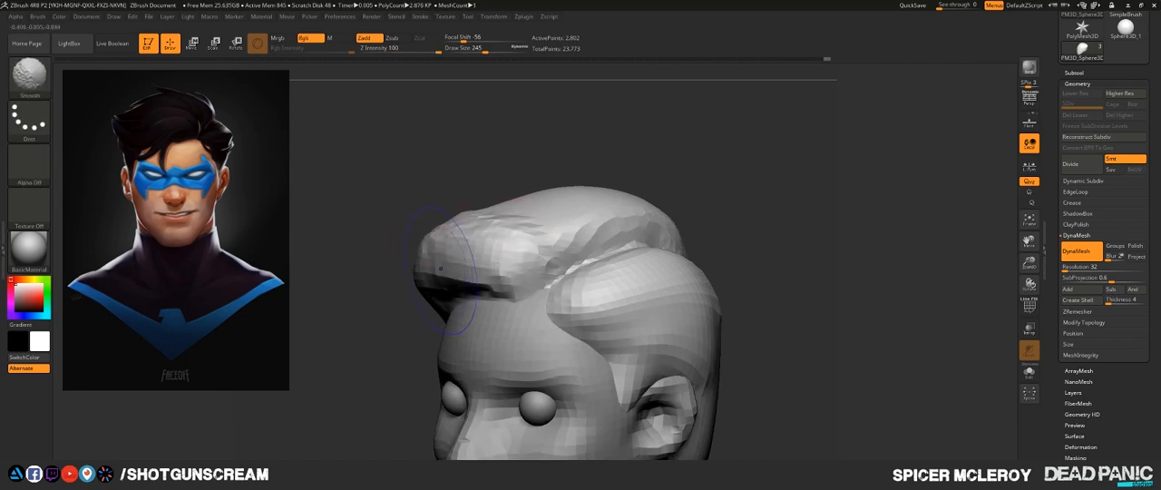
- Add volume to the top of the hair beside the parting and toward the crown, and smooth the strokes
{"action": "left_click_drag", "start_coordinate": [743, 181], "coordinate": [553, 283]}
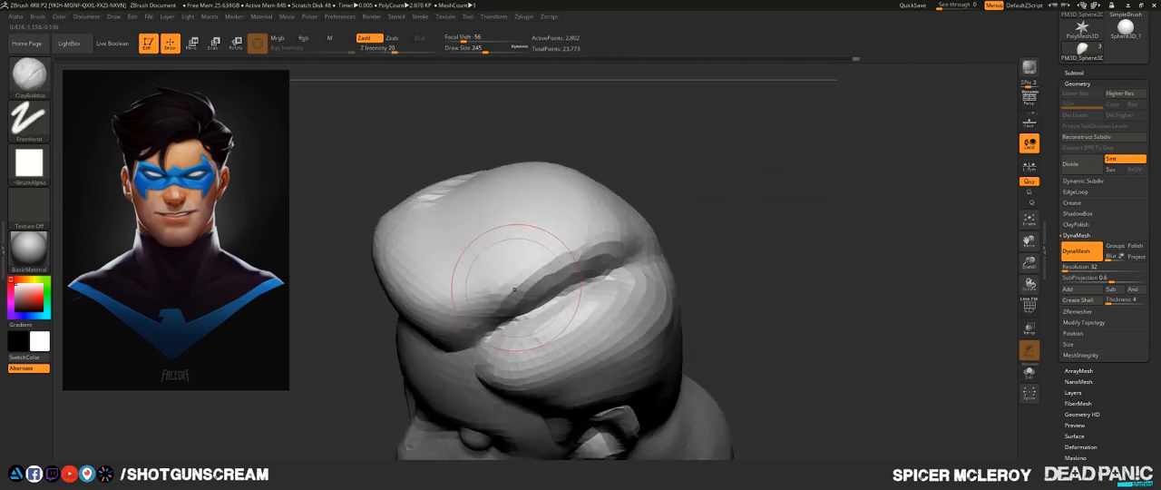
{"action": "key", "text": "shift"}
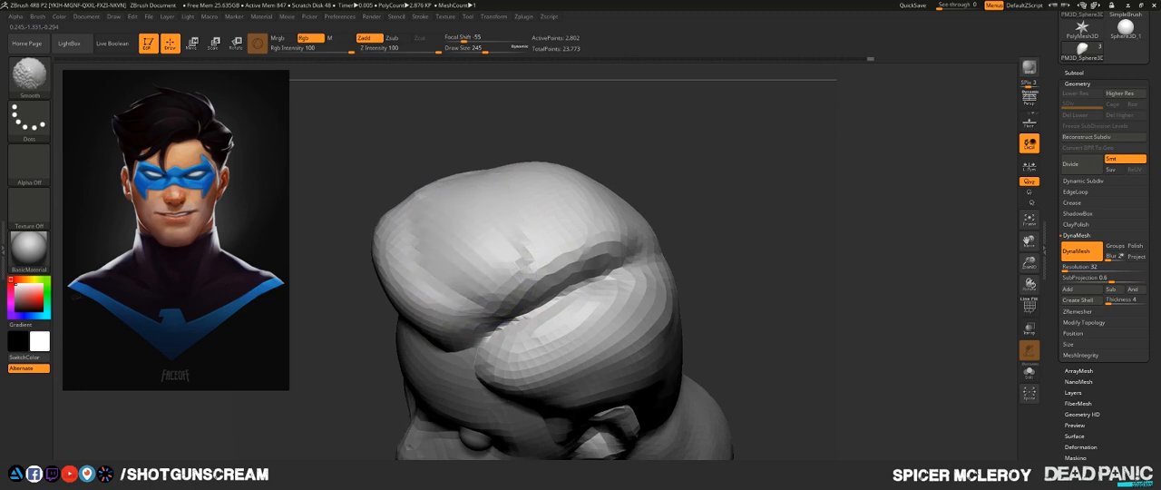
{"action": "left_click_drag", "start_coordinate": [753, 209], "coordinate": [589, 254]}
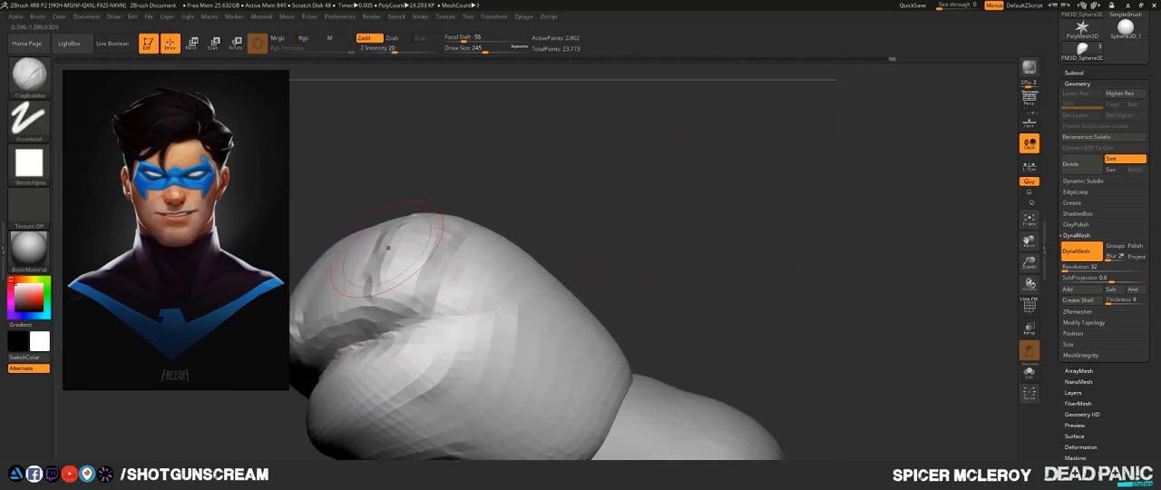
{"action": "left_click_drag", "start_coordinate": [388, 247], "coordinate": [352, 298]}
{"action": "left_click_drag", "start_coordinate": [352, 254], "coordinate": [320, 313]}
{"action": "mouse_move", "coordinate": [345, 272]}
{"action": "left_mouse_down"}
{"action": "mouse_move", "coordinate": [360, 295]}
{"action": "mouse_move", "coordinate": [337, 272]}
{"action": "left_mouse_up"}
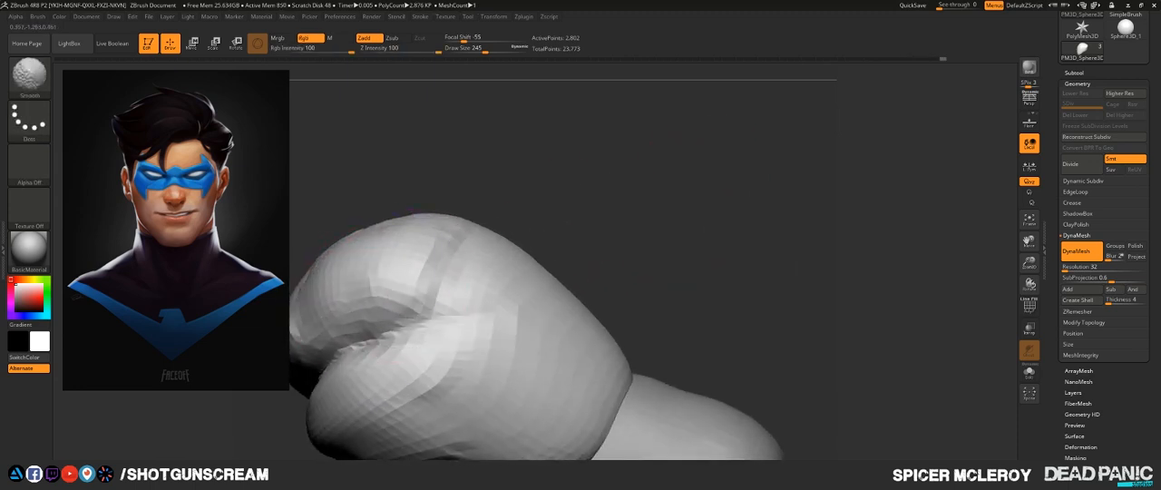
- Build up the hair across the back of the head and behind the ear with the ClayBuildup brush
{"action": "left_click_drag", "start_coordinate": [568, 223], "coordinate": [689, 281]}
{"action": "mouse_move", "coordinate": [580, 345]}
{"action": "left_mouse_down", "text": "alt"}
{"action": "mouse_move", "coordinate": [820, 213]}
{"action": "mouse_move", "coordinate": [944, 221]}
{"action": "left_mouse_up", "text": "alt"}
{"action": "left_click_drag", "start_coordinate": [649, 199], "coordinate": [554, 240]}
{"action": "left_click_drag", "start_coordinate": [562, 254], "coordinate": [495, 326]}
{"action": "left_click_drag", "start_coordinate": [399, 345], "coordinate": [617, 350]}
{"action": "left_click_drag", "start_coordinate": [544, 263], "coordinate": [453, 363]}
{"action": "left_click_drag", "start_coordinate": [553, 290], "coordinate": [508, 408]}
{"action": "left_click_drag", "start_coordinate": [535, 362], "coordinate": [494, 408]}
{"action": "mouse_move", "coordinate": [653, 363]}
{"action": "left_mouse_down", "text": "alt"}
{"action": "mouse_move", "coordinate": [712, 263]}
{"action": "mouse_move", "coordinate": [685, 270]}
{"action": "left_mouse_up", "text": "alt"}
{"action": "mouse_move", "coordinate": [617, 249]}
{"action": "left_mouse_down"}
{"action": "mouse_move", "coordinate": [585, 313]}
{"action": "mouse_move", "coordinate": [548, 344]}
{"action": "mouse_move", "coordinate": [585, 310]}
{"action": "left_mouse_up"}
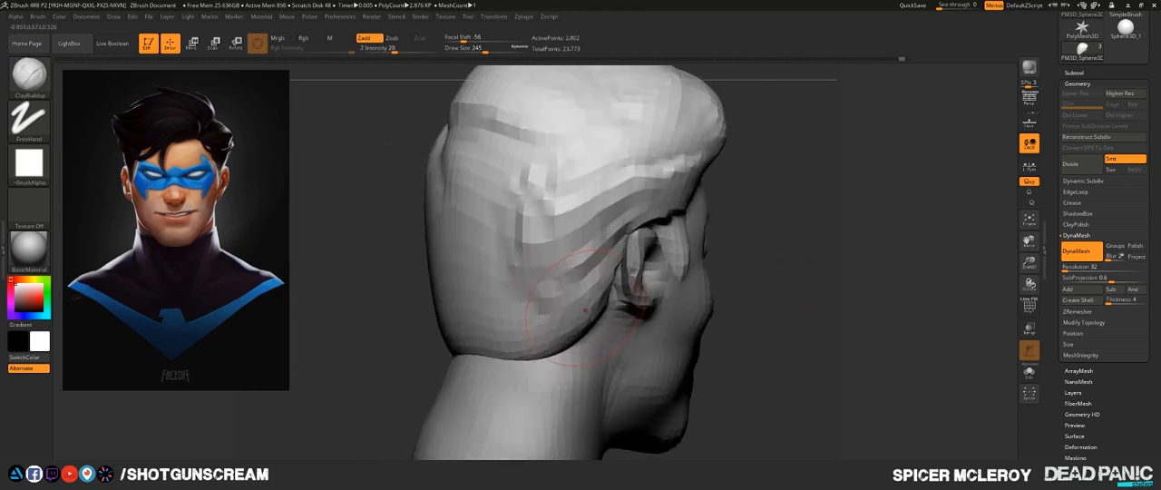
- Smooth the back of the hair and remesh it with DynaMesh at resolution 32
{"action": "left_click_drag", "start_coordinate": [743, 303], "coordinate": [807, 302], "text": "shift"}
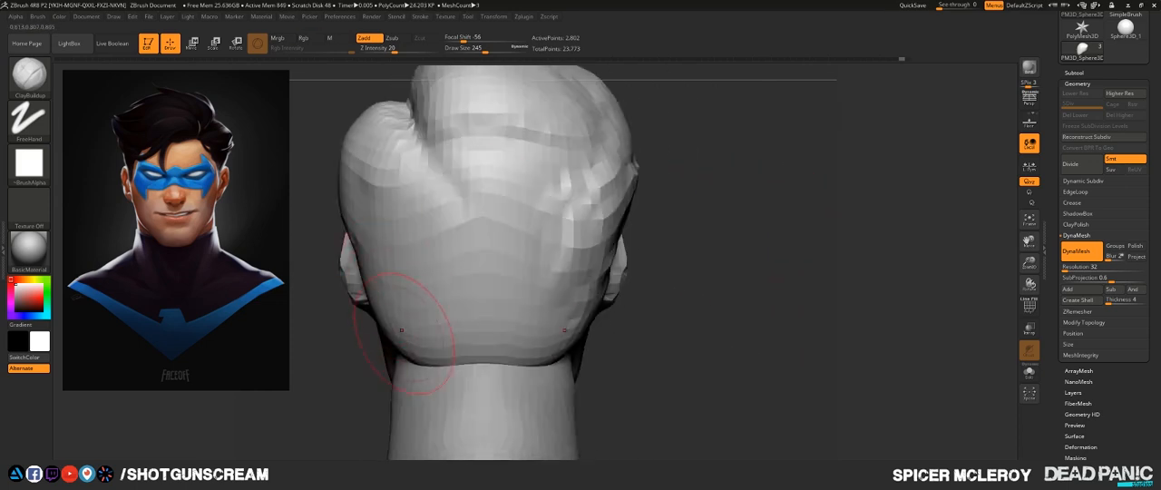
{"action": "mouse_move", "coordinate": [370, 295]}
{"action": "left_mouse_down", "text": "alt"}
{"action": "mouse_move", "coordinate": [381, 335]}
{"action": "mouse_move", "coordinate": [413, 335]}
{"action": "mouse_move", "coordinate": [390, 292]}
{"action": "mouse_move", "coordinate": [448, 331]}
{"action": "mouse_move", "coordinate": [600, 272]}
{"action": "mouse_move", "coordinate": [580, 218]}
{"action": "mouse_move", "coordinate": [512, 240]}
{"action": "mouse_move", "coordinate": [626, 204]}
{"action": "left_mouse_up", "text": "alt"}
{"action": "mouse_move", "coordinate": [743, 191]}
{"action": "left_mouse_down", "text": "ctrl"}
{"action": "mouse_move", "coordinate": [770, 214]}
{"action": "mouse_move", "coordinate": [765, 271]}
{"action": "mouse_move", "coordinate": [671, 263]}
{"action": "mouse_move", "coordinate": [675, 272]}
{"action": "left_mouse_up", "text": "ctrl"}
{"action": "mouse_move", "coordinate": [454, 399]}
{"action": "left_mouse_down"}
{"action": "mouse_move", "coordinate": [385, 385]}
{"action": "mouse_move", "coordinate": [415, 376]}
{"action": "mouse_move", "coordinate": [367, 364]}
{"action": "mouse_move", "coordinate": [400, 397]}
{"action": "mouse_move", "coordinate": [474, 425]}
{"action": "left_mouse_up"}
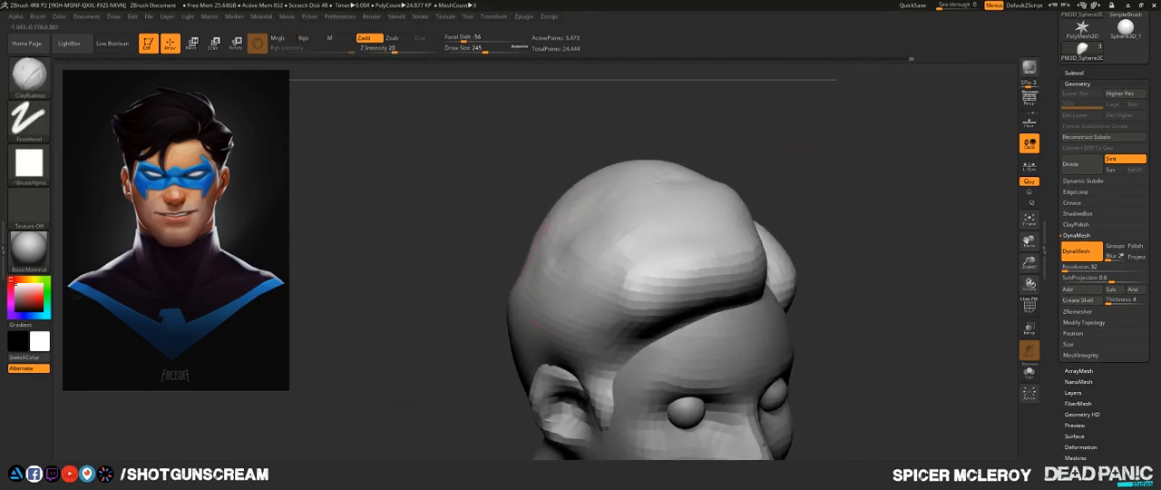
- Build up the side and upper back of the hair above the ear with the ClayBuildup brush
{"action": "mouse_move", "coordinate": [542, 270]}
{"action": "left_mouse_down"}
{"action": "mouse_move", "coordinate": [565, 257]}
{"action": "mouse_move", "coordinate": [537, 263]}
{"action": "mouse_move", "coordinate": [575, 270]}
{"action": "mouse_move", "coordinate": [553, 251]}
{"action": "mouse_move", "coordinate": [534, 272]}
{"action": "left_mouse_up"}
{"action": "left_click_drag", "start_coordinate": [427, 335], "coordinate": [564, 385]}
{"action": "mouse_move", "coordinate": [482, 263]}
{"action": "left_mouse_down"}
{"action": "mouse_move", "coordinate": [514, 254]}
{"action": "mouse_move", "coordinate": [533, 265]}
{"action": "mouse_move", "coordinate": [546, 241]}
{"action": "mouse_move", "coordinate": [531, 235]}
{"action": "left_mouse_up"}
{"action": "left_click_drag", "start_coordinate": [653, 243], "coordinate": [511, 201]}
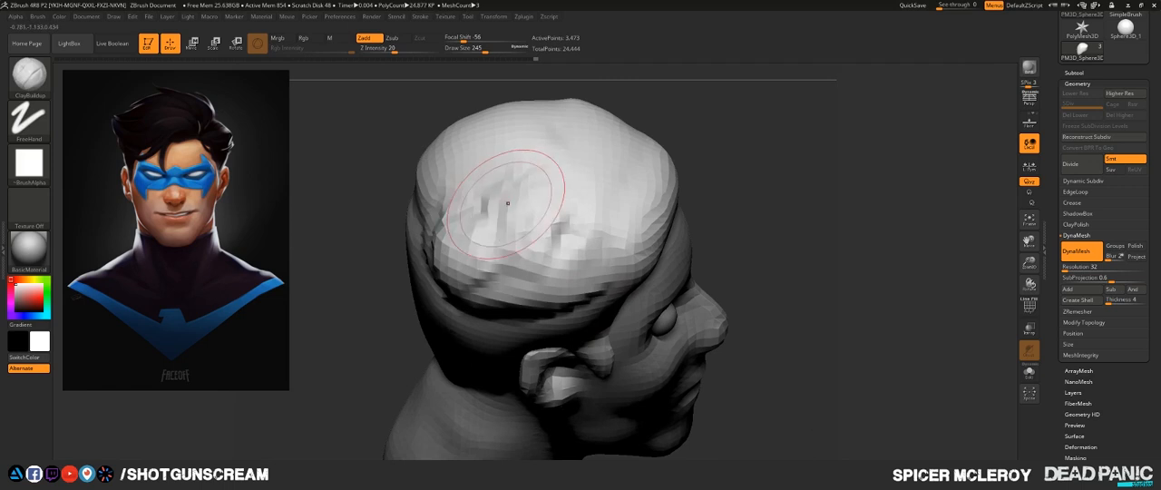
{"action": "left_click_drag", "start_coordinate": [494, 234], "coordinate": [481, 236], "text": "shift"}
{"action": "mouse_move", "coordinate": [610, 234]}
{"action": "left_mouse_down", "text": "shift"}
{"action": "mouse_move", "coordinate": [474, 269]}
{"action": "mouse_move", "coordinate": [442, 186]}
{"action": "mouse_move", "coordinate": [443, 264]}
{"action": "left_mouse_up", "text": "shift"}
{"action": "mouse_move", "coordinate": [449, 279]}
{"action": "left_mouse_down", "text": "shift"}
{"action": "mouse_move", "coordinate": [444, 158]}
{"action": "mouse_move", "coordinate": [428, 176]}
{"action": "left_mouse_up", "text": "shift"}
- Fill out the hair along the hairline and temple on the fuller side and smooth it down into the sideburn
{"action": "mouse_move", "coordinate": [772, 188]}
{"action": "left_mouse_down", "text": "shift"}
{"action": "mouse_move", "coordinate": [785, 137]}
{"action": "mouse_move", "coordinate": [544, 131]}
{"action": "mouse_move", "coordinate": [731, 113]}
{"action": "mouse_move", "coordinate": [751, 125]}
{"action": "left_mouse_up", "text": "shift"}
{"action": "left_click_drag", "start_coordinate": [676, 207], "coordinate": [564, 223]}
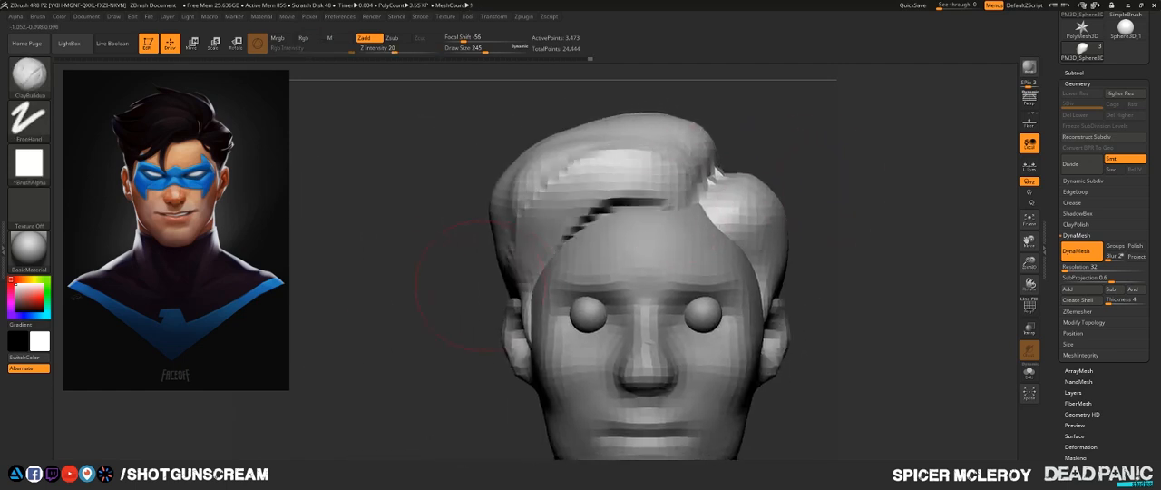
{"action": "left_click_drag", "start_coordinate": [444, 238], "coordinate": [581, 238]}
{"action": "mouse_move", "coordinate": [589, 243]}
{"action": "left_mouse_down", "text": "shift"}
{"action": "mouse_move", "coordinate": [678, 186]}
{"action": "mouse_move", "coordinate": [522, 204]}
{"action": "mouse_move", "coordinate": [490, 222]}
{"action": "left_mouse_up", "text": "shift"}
{"action": "left_click_drag", "start_coordinate": [495, 222], "coordinate": [646, 193], "text": "shift"}
{"action": "mouse_move", "coordinate": [710, 178]}
{"action": "left_mouse_down"}
{"action": "mouse_move", "coordinate": [754, 191]}
{"action": "mouse_move", "coordinate": [867, 167]}
{"action": "left_mouse_up"}
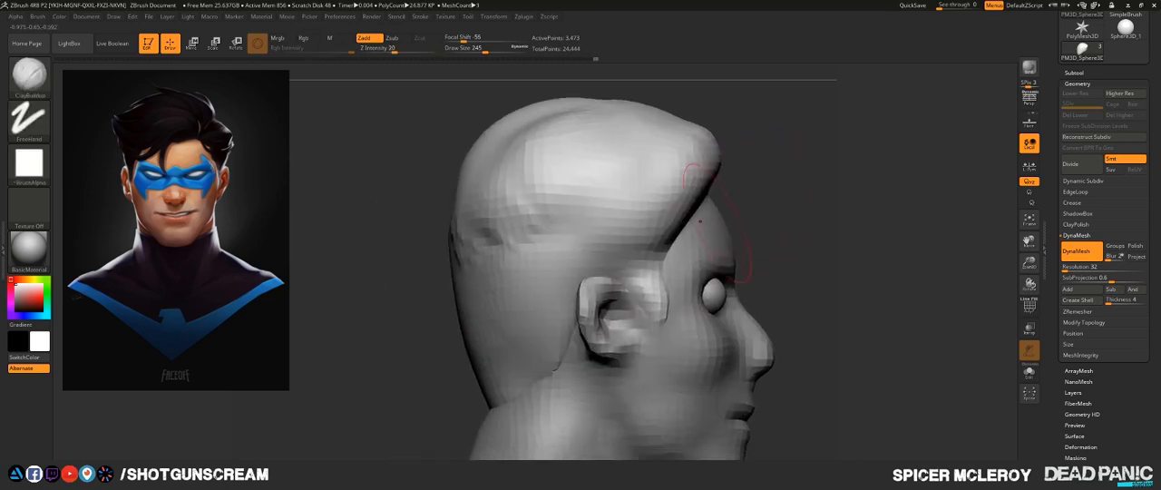
{"action": "mouse_move", "coordinate": [640, 259]}
{"action": "left_mouse_down"}
{"action": "mouse_move", "coordinate": [646, 304]}
{"action": "mouse_move", "coordinate": [658, 311]}
{"action": "left_mouse_up"}
{"action": "left_click_drag", "start_coordinate": [998, 159], "coordinate": [772, 191]}
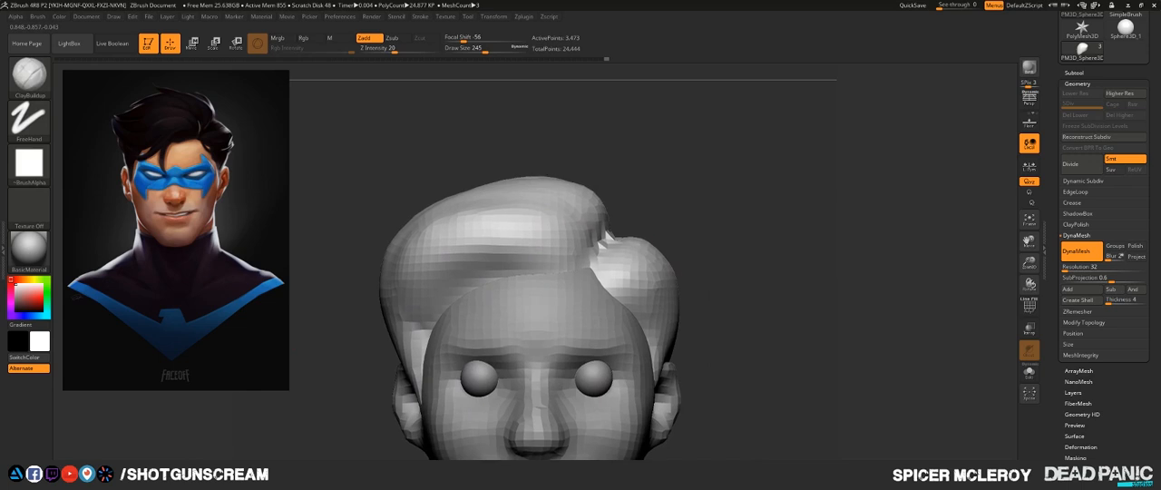
- Build up the top of the hair alongside the parting with the ClayBuildup brush and smooth the surface
{"action": "mouse_move", "coordinate": [720, 202]}
{"action": "left_mouse_down", "text": "alt"}
{"action": "mouse_move", "coordinate": [722, 179]}
{"action": "mouse_move", "coordinate": [703, 227]}
{"action": "mouse_move", "coordinate": [676, 249]}
{"action": "left_mouse_up", "text": "alt"}
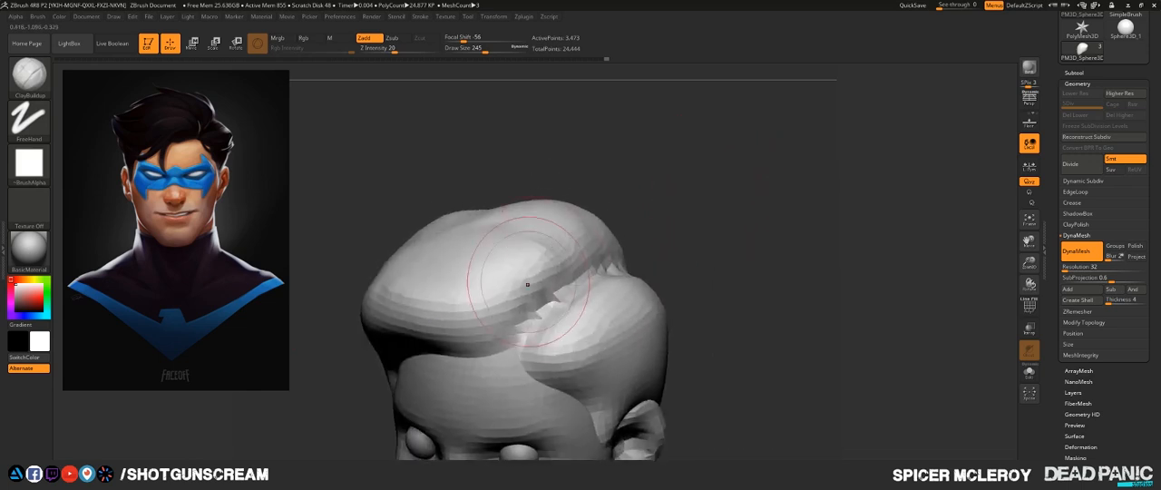
{"action": "left_click_drag", "start_coordinate": [529, 282], "coordinate": [487, 225]}
{"action": "left_click_drag", "start_coordinate": [652, 197], "coordinate": [612, 267]}
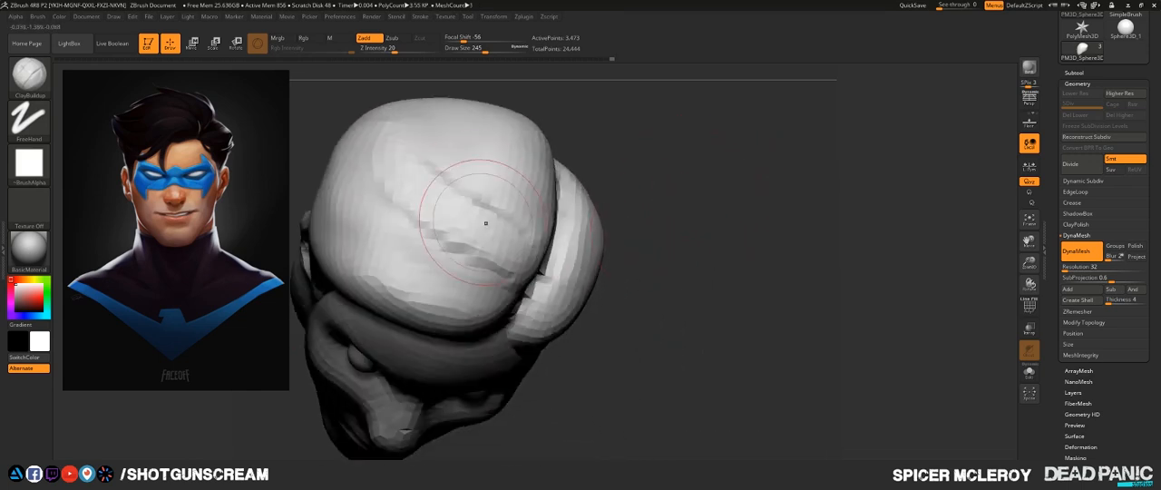
{"action": "mouse_move", "coordinate": [484, 221]}
{"action": "left_mouse_down"}
{"action": "mouse_move", "coordinate": [420, 202]}
{"action": "mouse_move", "coordinate": [428, 192]}
{"action": "mouse_move", "coordinate": [485, 222]}
{"action": "left_mouse_up"}
- Thicken the side of the hair above the ear with ClayBuildup strokes and smooth it toward the temple
{"action": "left_click_drag", "start_coordinate": [667, 267], "coordinate": [726, 113]}
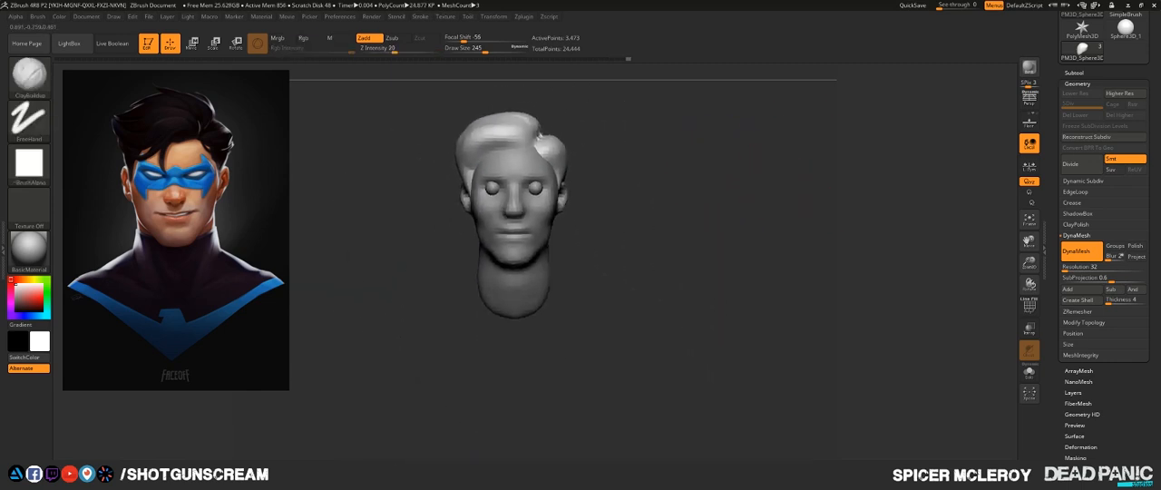
{"action": "left_click_drag", "start_coordinate": [653, 154], "coordinate": [678, 221], "text": "alt"}
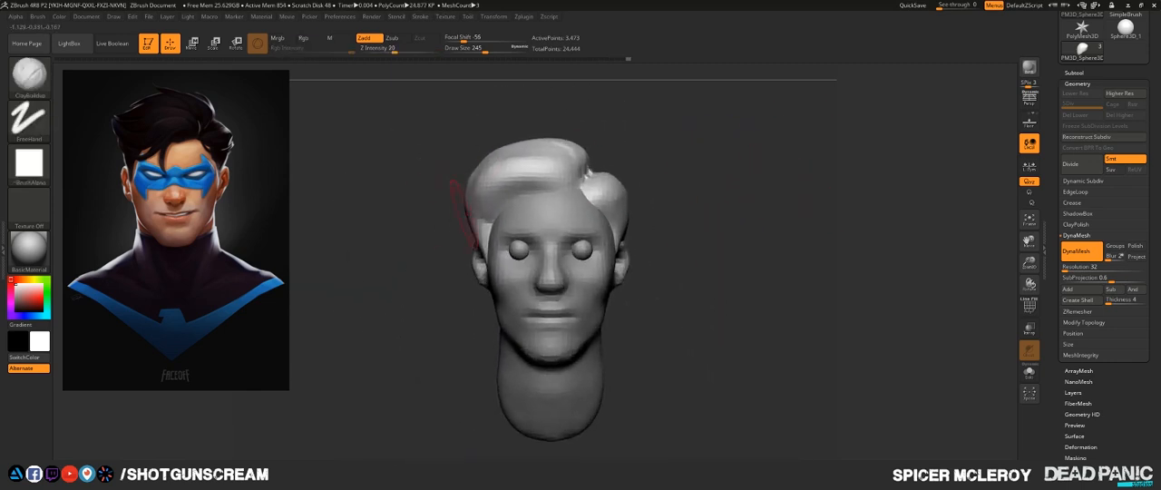
{"action": "left_click_drag", "start_coordinate": [463, 211], "coordinate": [452, 210]}
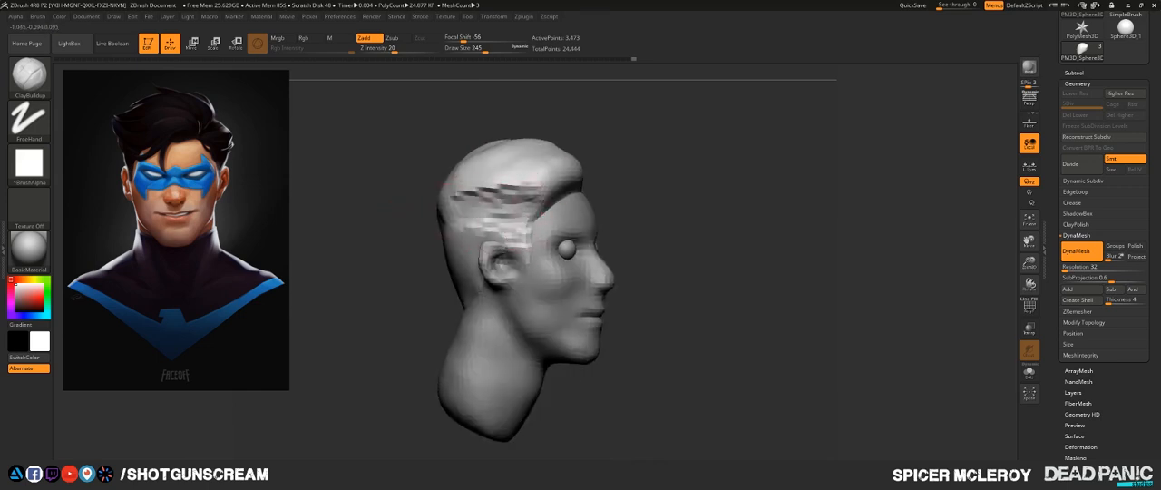
{"action": "key", "text": "shift"}
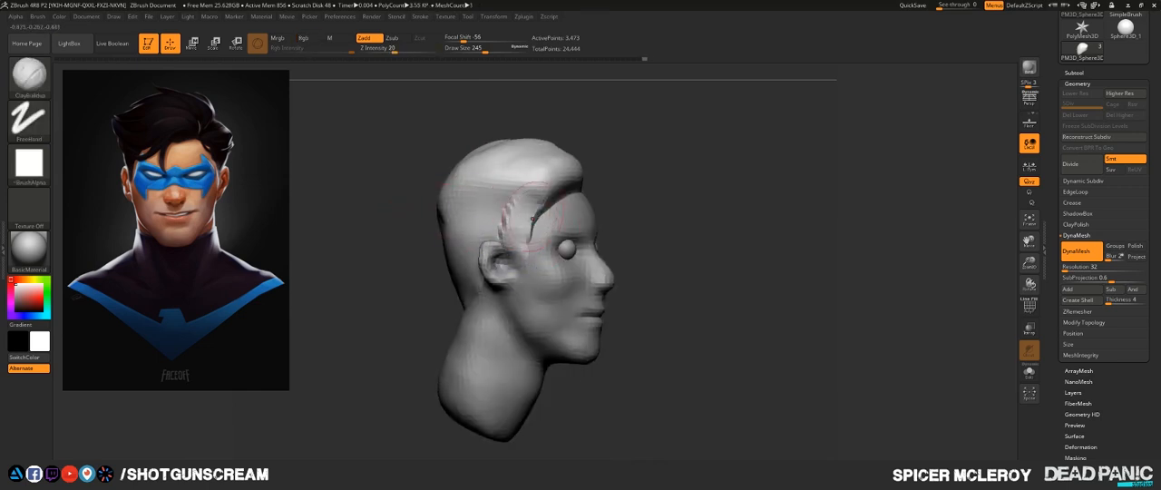
{"action": "left_click_drag", "start_coordinate": [513, 215], "coordinate": [526, 218], "text": "shift"}
- Refine the front volume of the swept hair above the forehead, checking the silhouette from the front and above
{"action": "left_click_drag", "start_coordinate": [692, 207], "coordinate": [646, 201], "text": "shift"}
{"action": "left_click_drag", "start_coordinate": [735, 170], "coordinate": [740, 207], "text": "alt"}
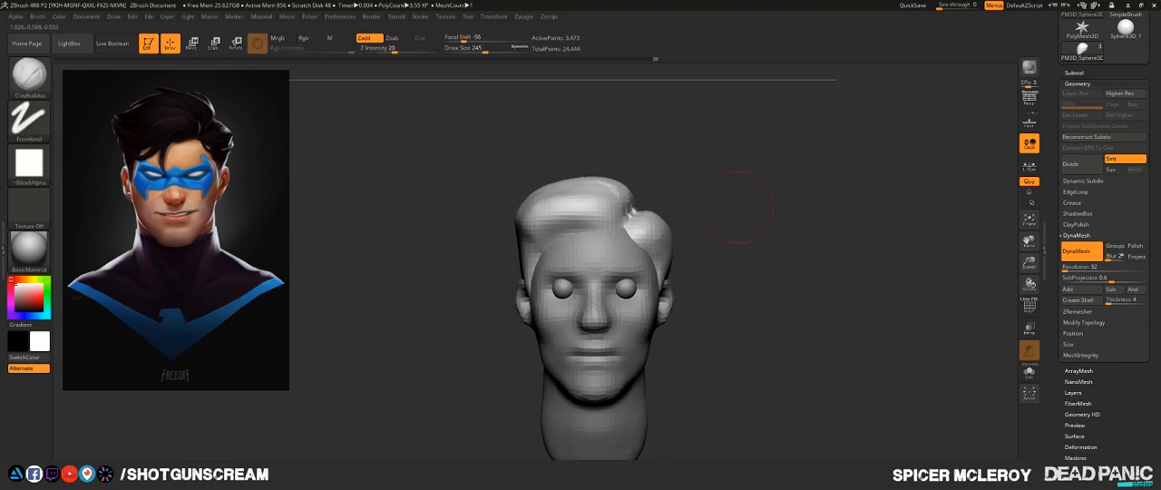
{"action": "left_click_drag", "start_coordinate": [353, 147], "coordinate": [400, 170]}
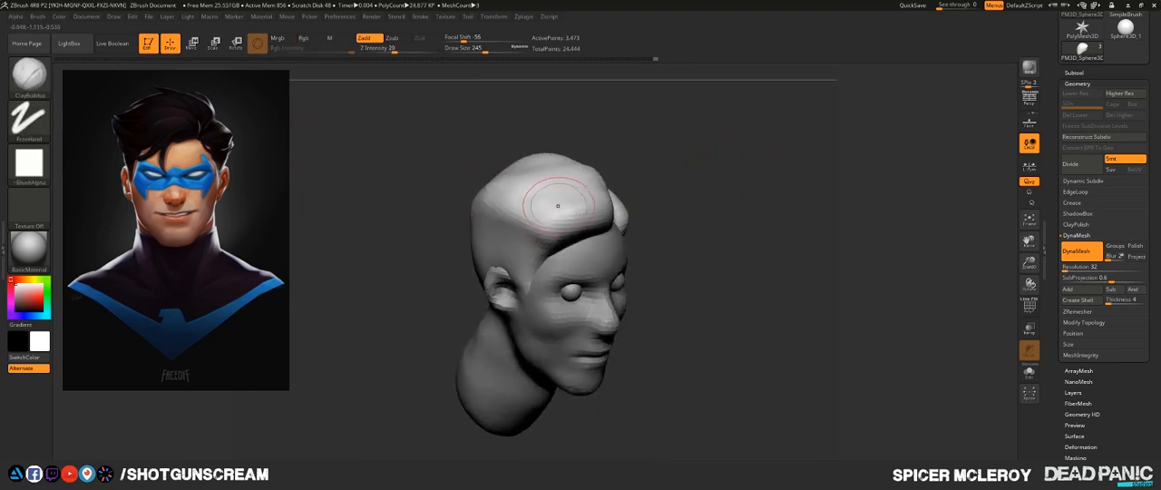
{"action": "mouse_move", "coordinate": [552, 199]}
{"action": "left_mouse_down"}
{"action": "mouse_move", "coordinate": [507, 195]}
{"action": "mouse_move", "coordinate": [544, 194]}
{"action": "mouse_move", "coordinate": [562, 231]}
{"action": "left_mouse_up"}
{"action": "mouse_move", "coordinate": [776, 193]}
{"action": "left_mouse_down", "text": "shift"}
{"action": "mouse_move", "coordinate": [737, 194]}
{"action": "mouse_move", "coordinate": [705, 164]}
{"action": "mouse_move", "coordinate": [714, 186]}
{"action": "left_mouse_up", "text": "shift"}
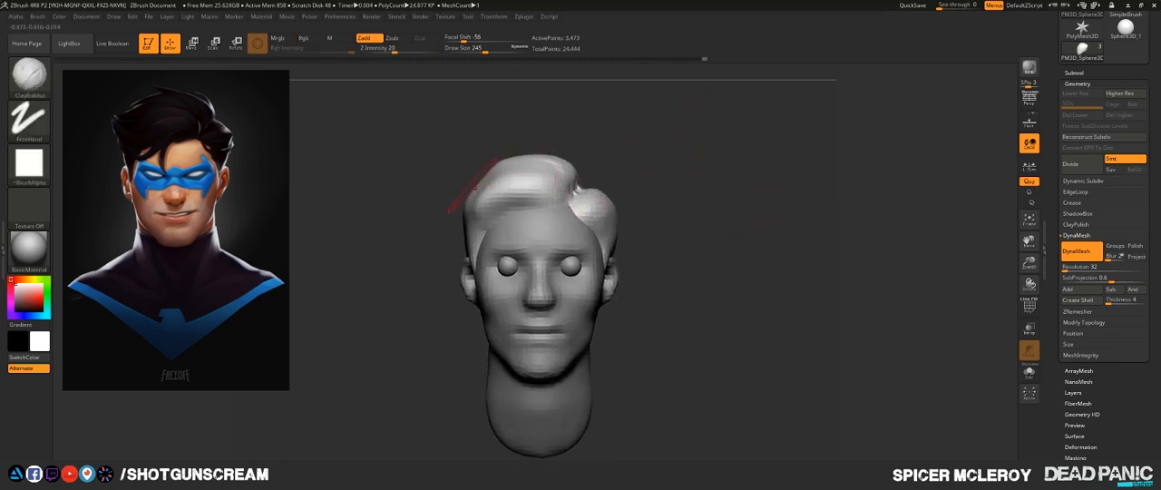
{"action": "left_click_drag", "start_coordinate": [425, 181], "coordinate": [422, 237]}
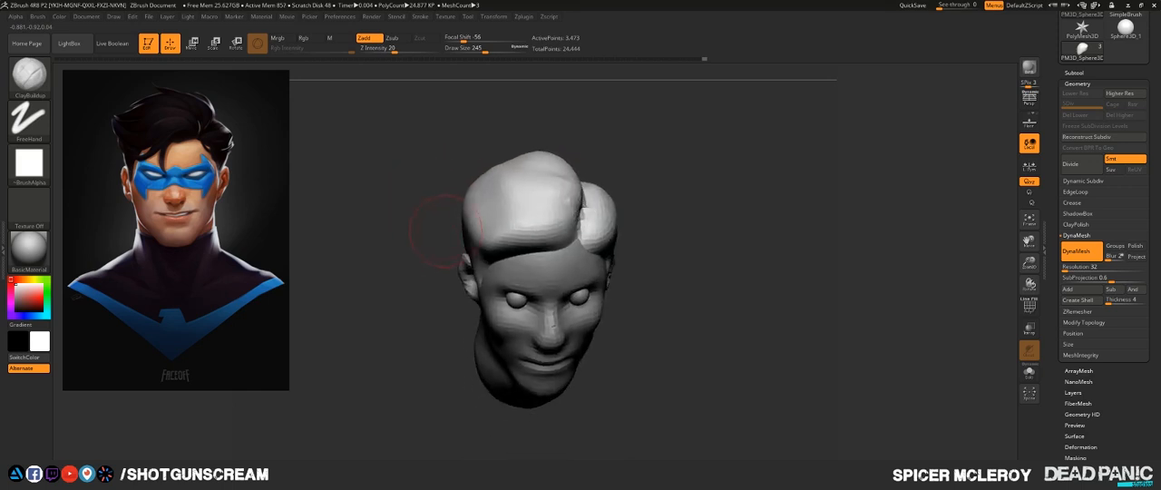
- Pull the side of the hair outward with the Move brush and smooth the top and side surfaces
{"action": "key", "text": "b"}
{"action": "key", "text": "m"}
{"action": "key", "text": "v"}
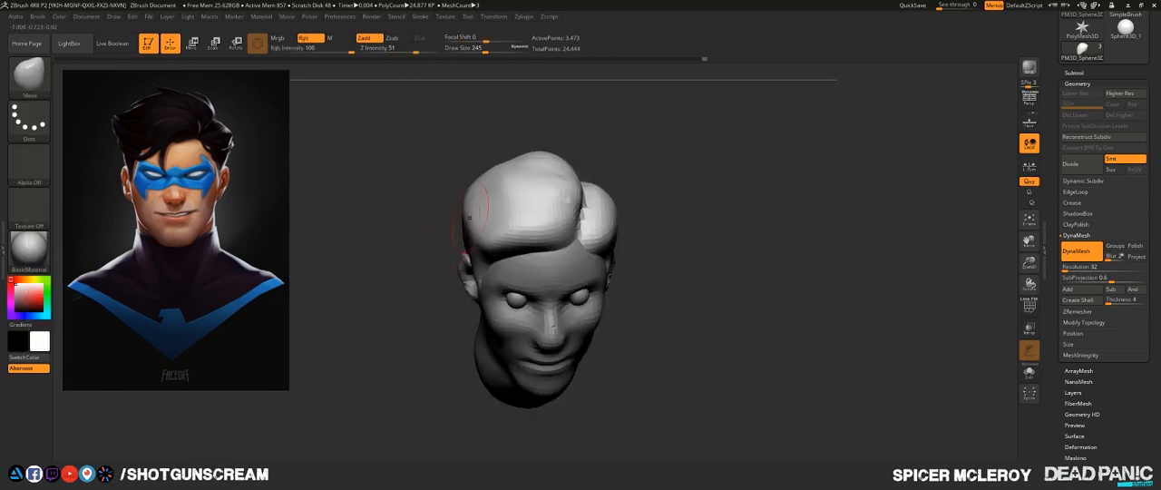
{"action": "mouse_move", "coordinate": [465, 204]}
{"action": "left_mouse_down"}
{"action": "mouse_move", "coordinate": [453, 211]}
{"action": "mouse_move", "coordinate": [472, 225]}
{"action": "mouse_move", "coordinate": [458, 198]}
{"action": "left_mouse_up"}
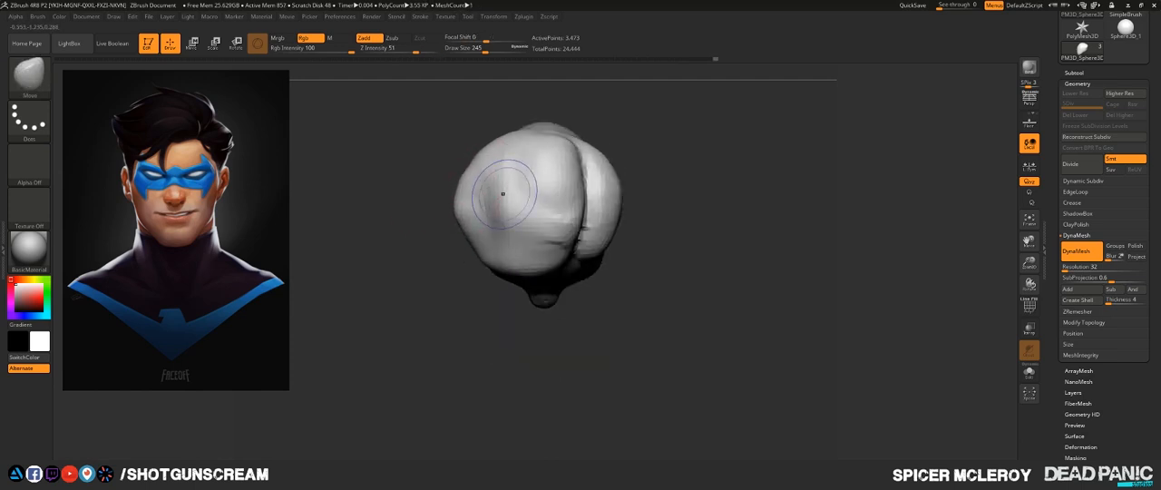
{"action": "key", "text": "shift"}
{"action": "mouse_move", "coordinate": [479, 163]}
{"action": "left_mouse_down", "text": "shift"}
{"action": "mouse_move", "coordinate": [463, 195]}
{"action": "mouse_move", "coordinate": [499, 245]}
{"action": "left_mouse_up", "text": "shift"}
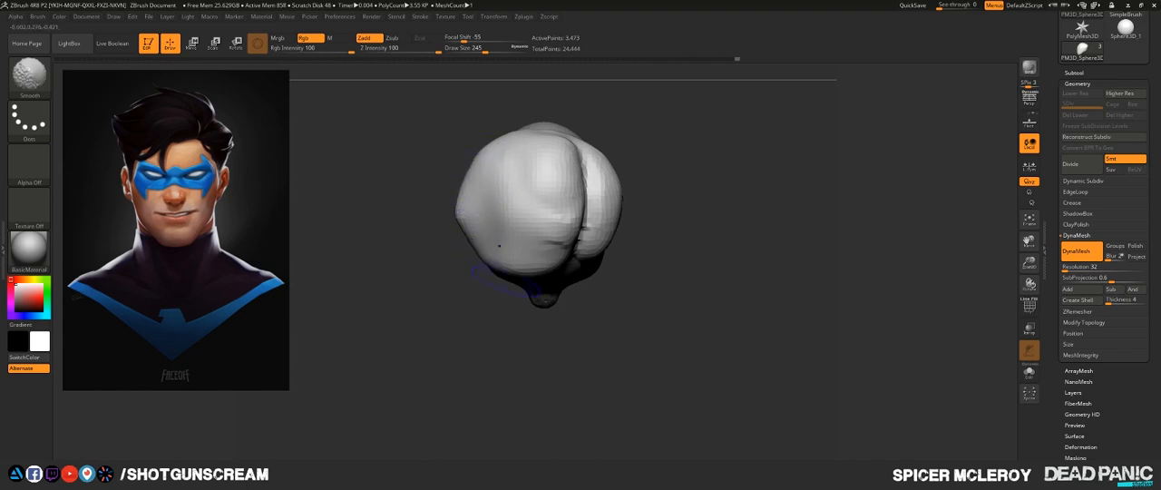
{"action": "left_click_drag", "start_coordinate": [502, 166], "coordinate": [527, 163], "text": "shift"}
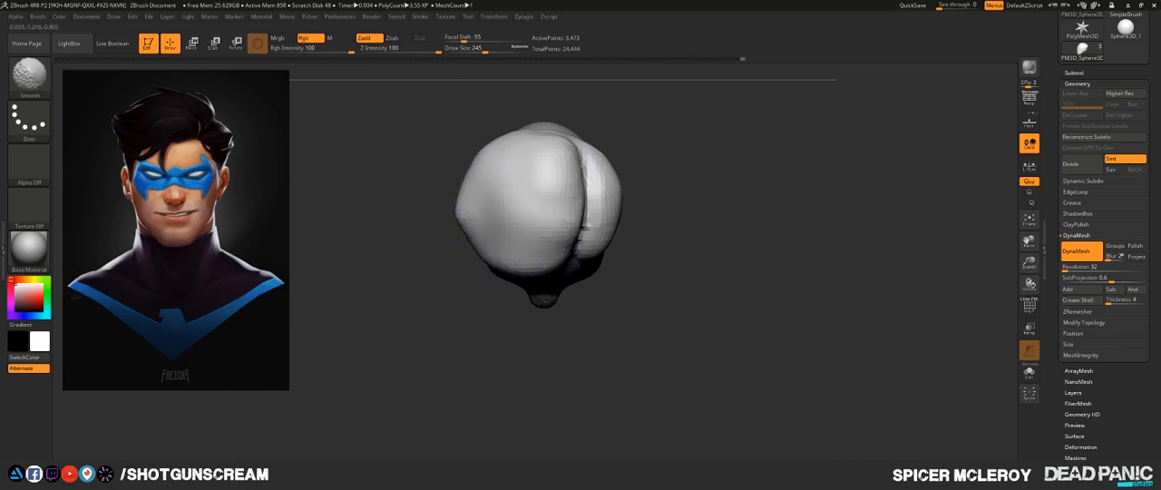
{"action": "left_click_drag", "start_coordinate": [431, 213], "coordinate": [437, 149]}
{"action": "left_click_drag", "start_coordinate": [684, 272], "coordinate": [675, 184], "text": "shift"}
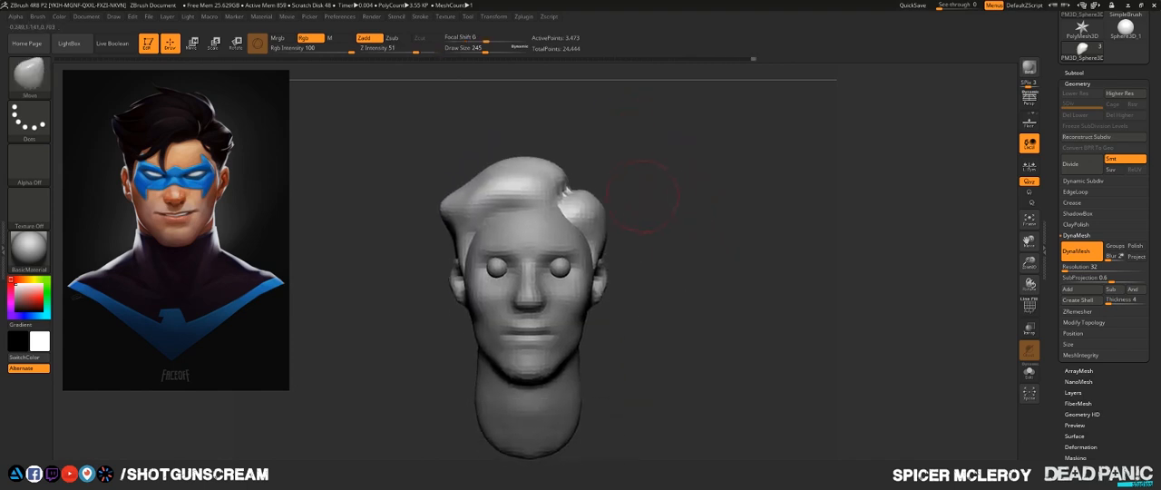
- Make the head mesh active and round the curve of the brow and forehead with the Move brush, working from several angles
{"action": "left_click_drag", "start_coordinate": [678, 272], "coordinate": [704, 274], "text": "alt"}
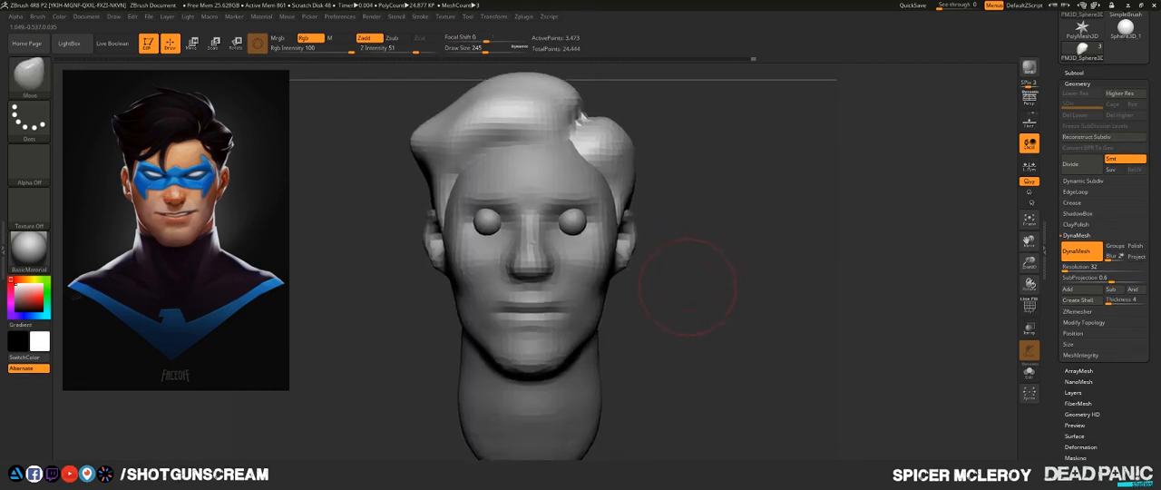
{"action": "mouse_move", "coordinate": [680, 260]}
{"action": "left_mouse_down", "text": "alt"}
{"action": "mouse_move", "coordinate": [699, 233]}
{"action": "mouse_move", "coordinate": [731, 235]}
{"action": "left_mouse_up", "text": "alt"}
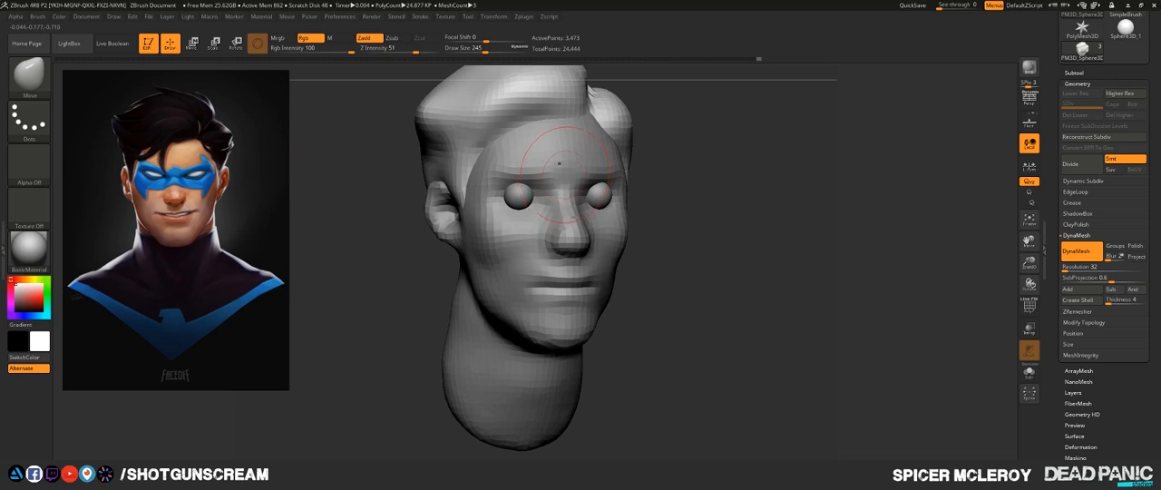
{"action": "left_click", "coordinate": [559, 164], "text": "alt"}
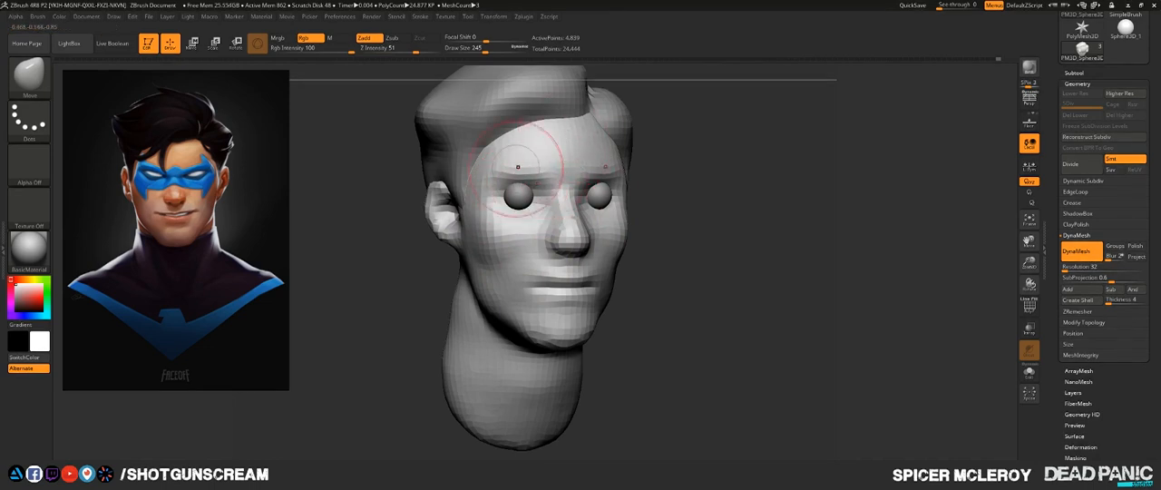
{"action": "left_click_drag", "start_coordinate": [735, 182], "coordinate": [798, 222]}
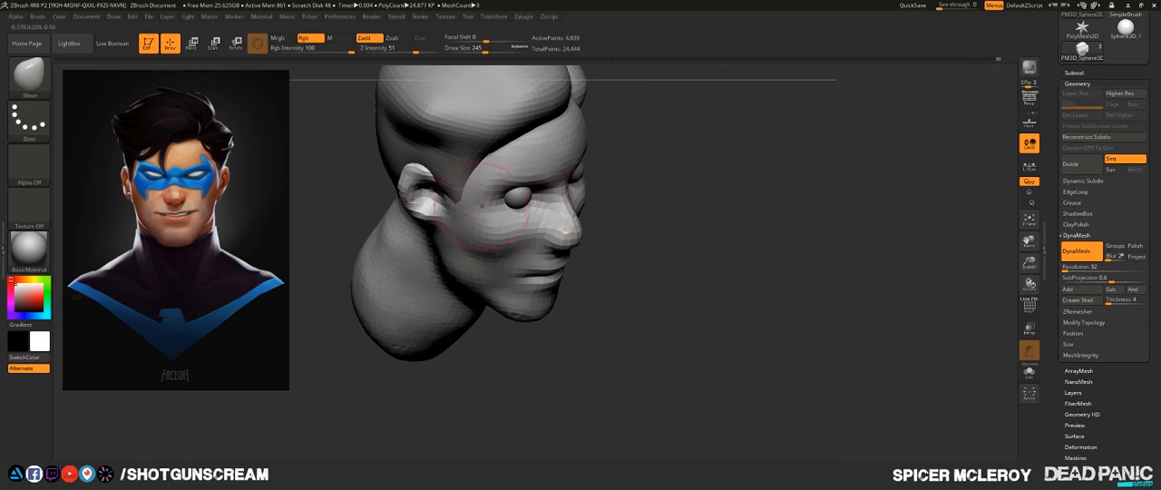
{"action": "mouse_move", "coordinate": [744, 238]}
{"action": "left_mouse_down"}
{"action": "mouse_move", "coordinate": [667, 218]}
{"action": "mouse_move", "coordinate": [727, 240]}
{"action": "mouse_move", "coordinate": [729, 365]}
{"action": "left_mouse_up"}
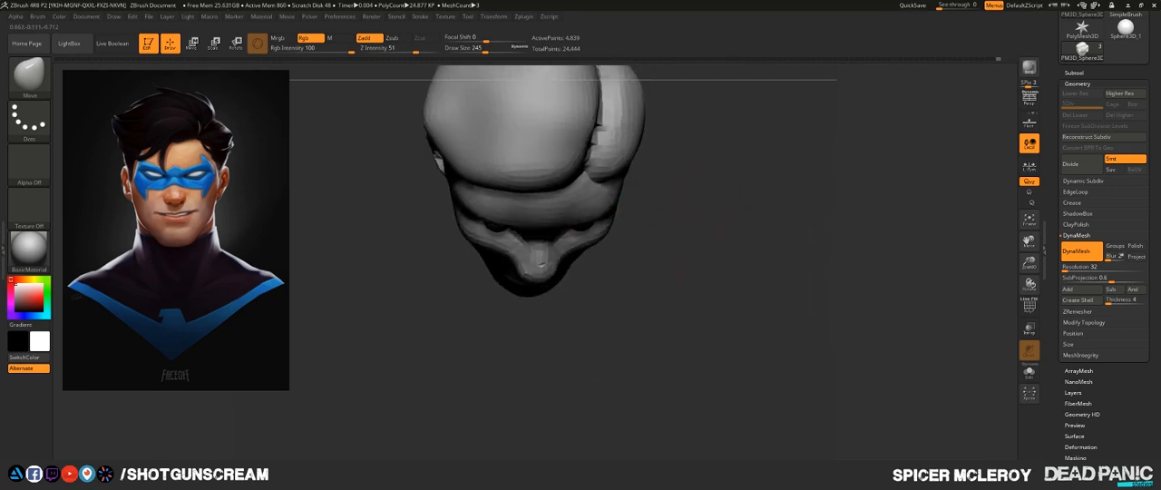
{"action": "mouse_move", "coordinate": [687, 226]}
{"action": "left_mouse_down"}
{"action": "mouse_move", "coordinate": [700, 107]}
{"action": "mouse_move", "coordinate": [666, 215]}
{"action": "left_mouse_up"}
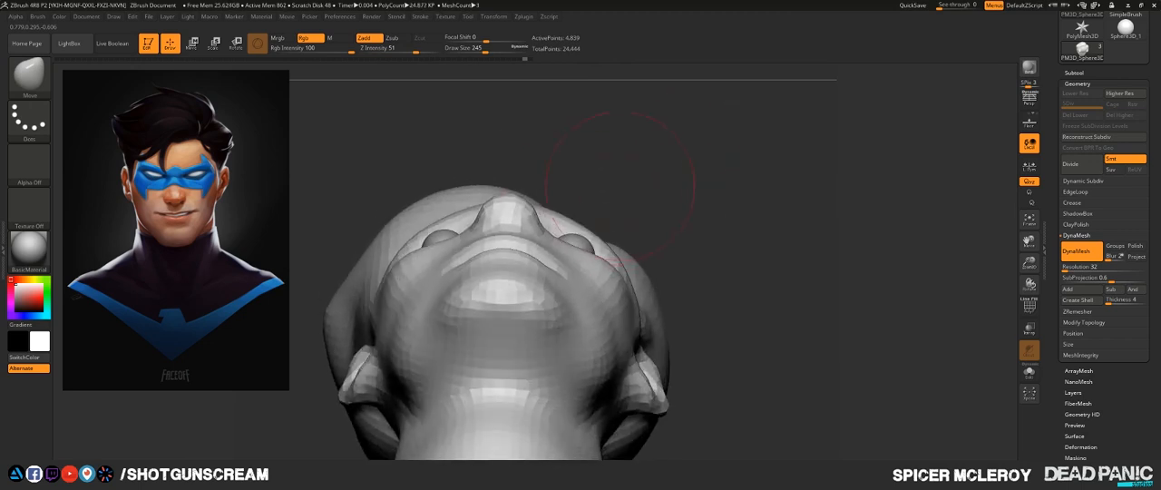
{"action": "left_click_drag", "start_coordinate": [620, 188], "coordinate": [582, 224]}
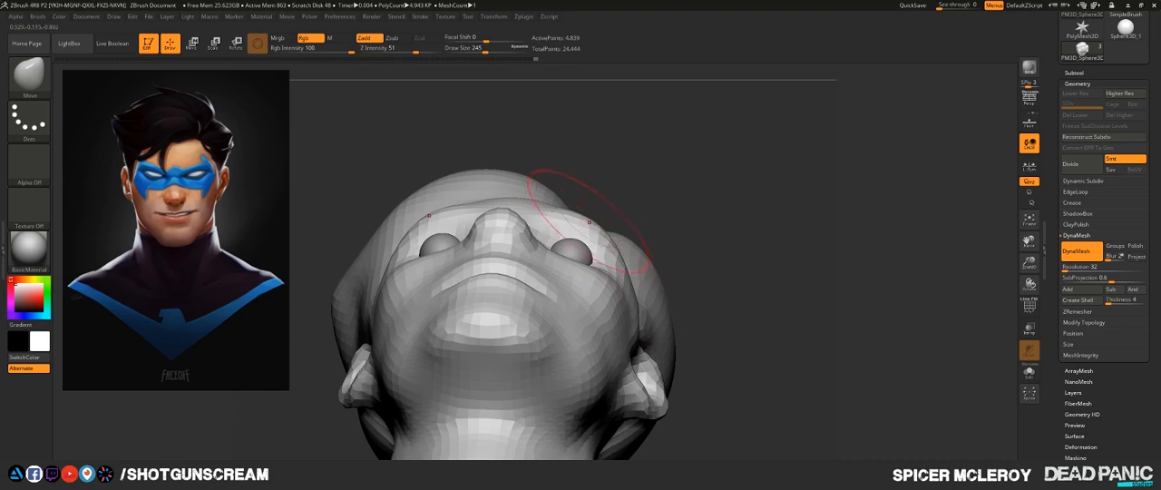
{"action": "mouse_move", "coordinate": [712, 223]}
{"action": "left_mouse_down"}
{"action": "mouse_move", "coordinate": [727, 304]}
{"action": "mouse_move", "coordinate": [666, 288]}
{"action": "left_mouse_up"}
{"action": "left_click_drag", "start_coordinate": [519, 201], "coordinate": [507, 251], "text": "alt"}
{"action": "left_click_drag", "start_coordinate": [491, 213], "coordinate": [517, 256]}
{"action": "key", "text": "s"}
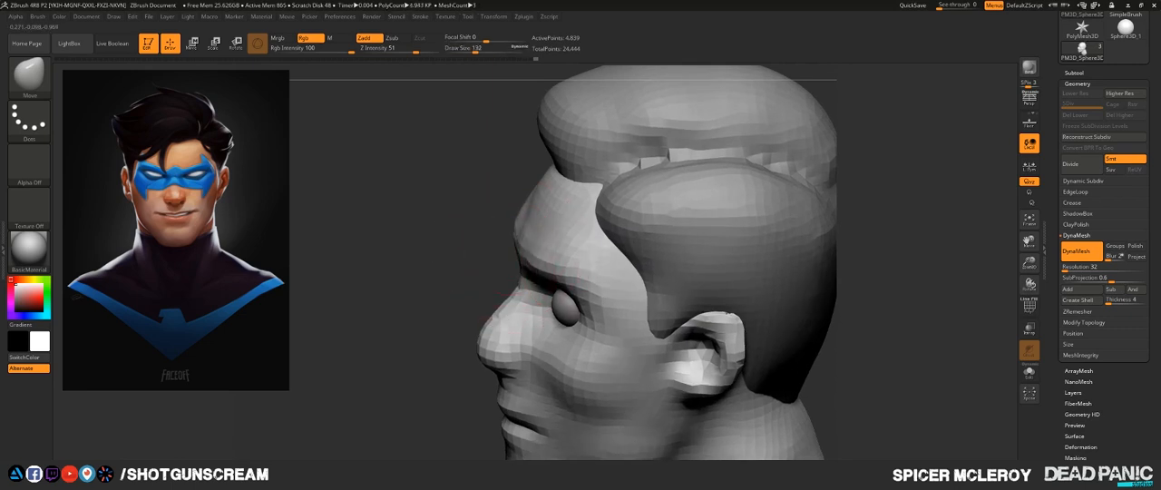
{"action": "mouse_move", "coordinate": [458, 272]}
{"action": "left_mouse_down"}
{"action": "mouse_move", "coordinate": [449, 266]}
{"action": "mouse_move", "coordinate": [465, 260]}
{"action": "mouse_move", "coordinate": [563, 265]}
{"action": "left_mouse_up"}
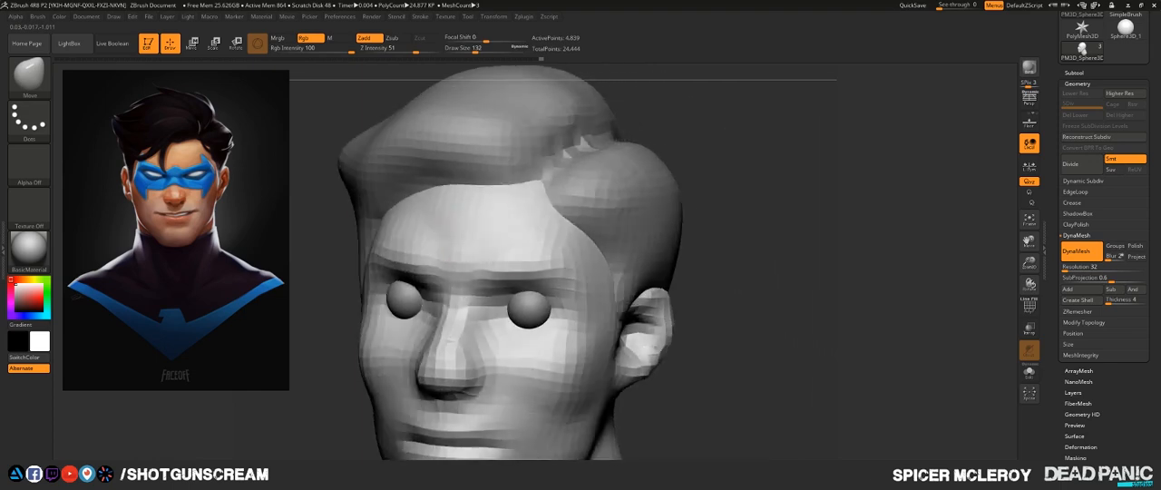
- Fill out the forehead above the brows with the FormSoft brush at draw size 207 and smooth the surface
{"action": "key", "text": "b"}
{"action": "key", "text": "f"}
{"action": "key", "text": "s"}
{"action": "key", "text": "s"}
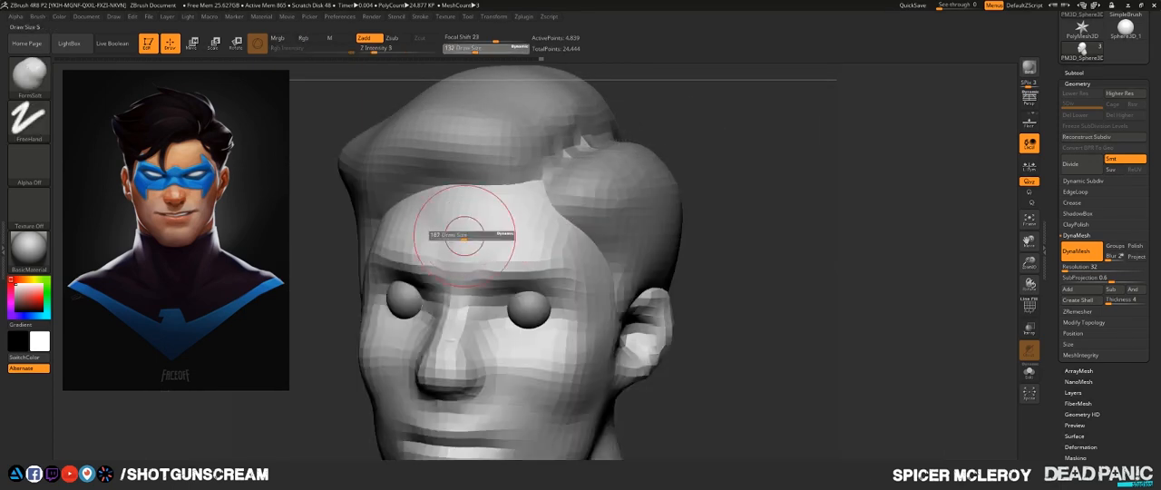
{"action": "mouse_move", "coordinate": [465, 236]}
{"action": "left_mouse_down"}
{"action": "mouse_move", "coordinate": [458, 218]}
{"action": "mouse_move", "coordinate": [479, 212]}
{"action": "left_mouse_up"}
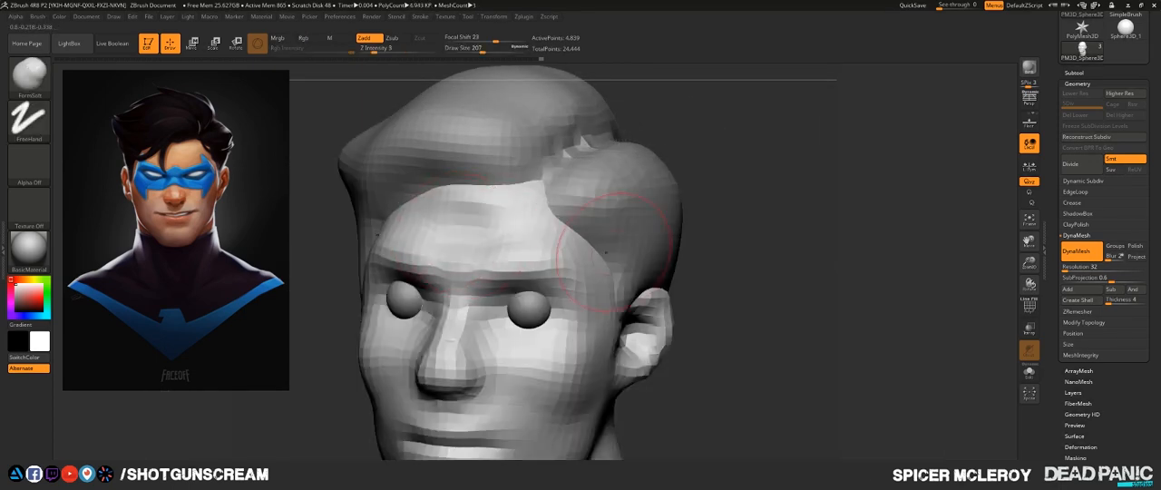
{"action": "mouse_move", "coordinate": [533, 233]}
{"action": "left_mouse_down", "text": "shift"}
{"action": "mouse_move", "coordinate": [463, 233]}
{"action": "mouse_move", "coordinate": [475, 220]}
{"action": "mouse_move", "coordinate": [458, 242]}
{"action": "left_mouse_up", "text": "shift"}
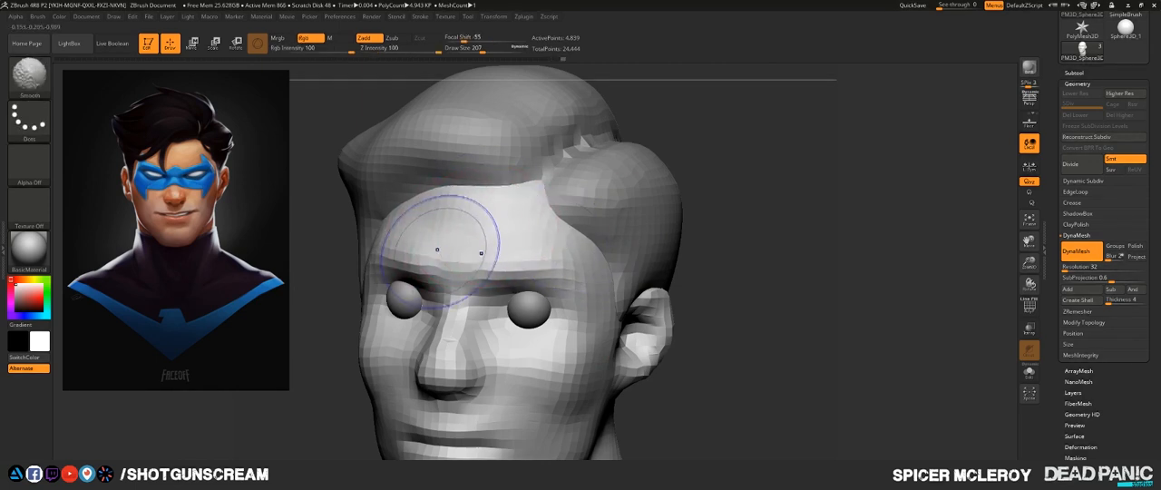
{"action": "mouse_move", "coordinate": [458, 237]}
{"action": "right_mouse_down"}
{"action": "mouse_move", "coordinate": [376, 183]}
{"action": "mouse_move", "coordinate": [435, 136]}
{"action": "right_mouse_up"}
{"action": "right_click_drag", "start_coordinate": [527, 143], "coordinate": [532, 143], "text": "alt"}
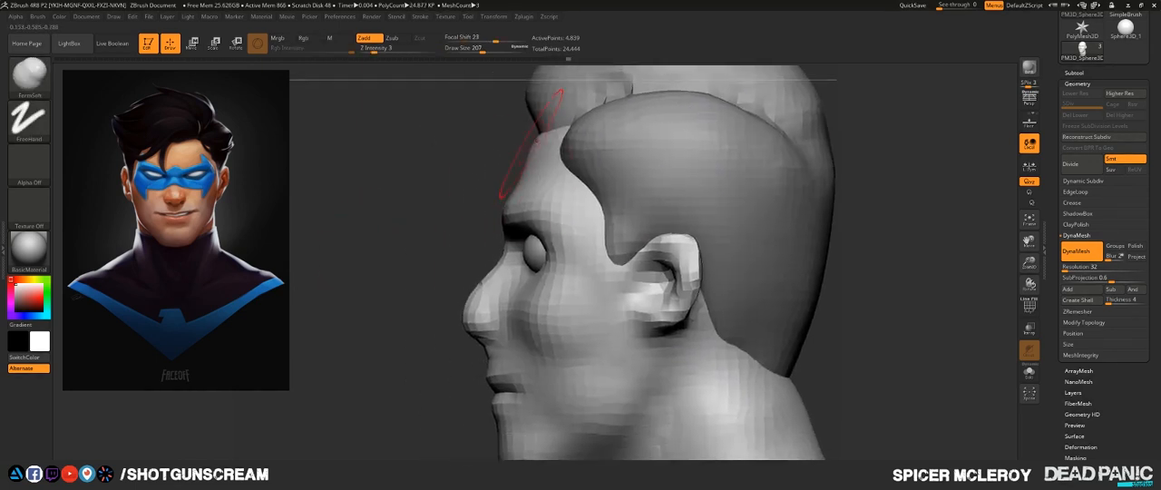
- Pull the nose forward in profile with the Move brush at draw size 140
{"action": "right_click_drag", "start_coordinate": [406, 293], "coordinate": [470, 219]}
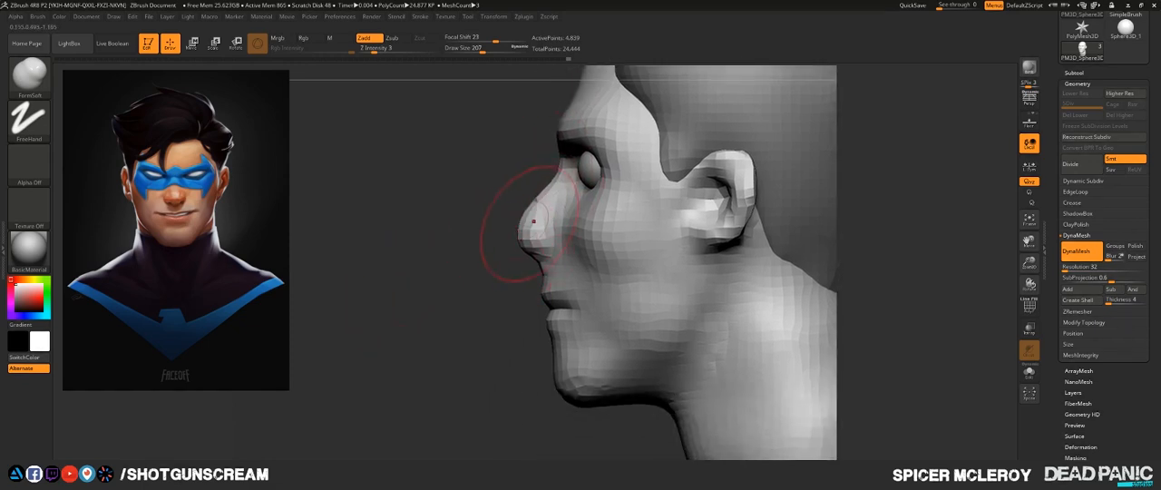
{"action": "key", "text": "b"}
{"action": "key", "text": "m"}
{"action": "key", "text": "v"}
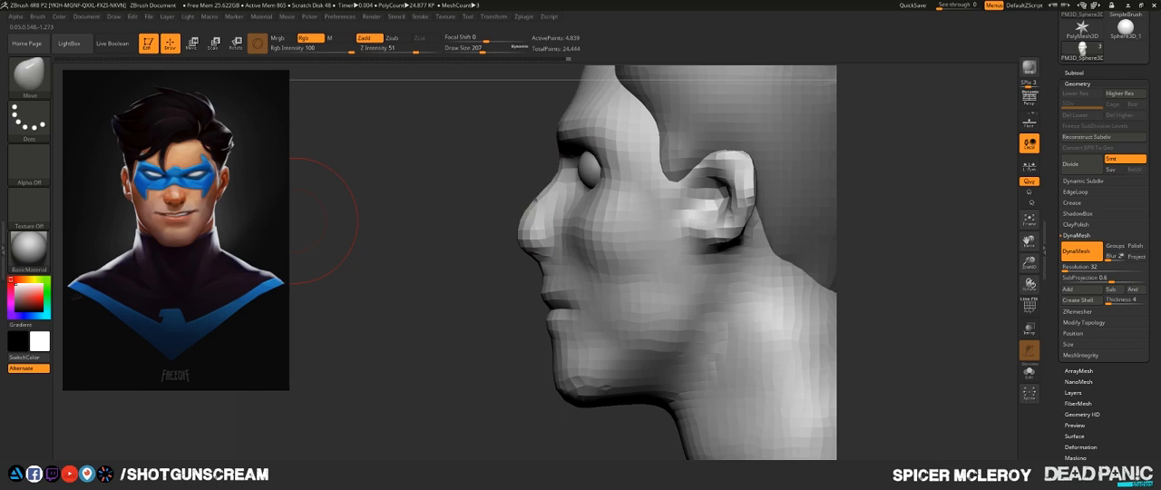
{"action": "key", "text": "s"}
{"action": "left_click_drag", "start_coordinate": [524, 261], "coordinate": [513, 261]}
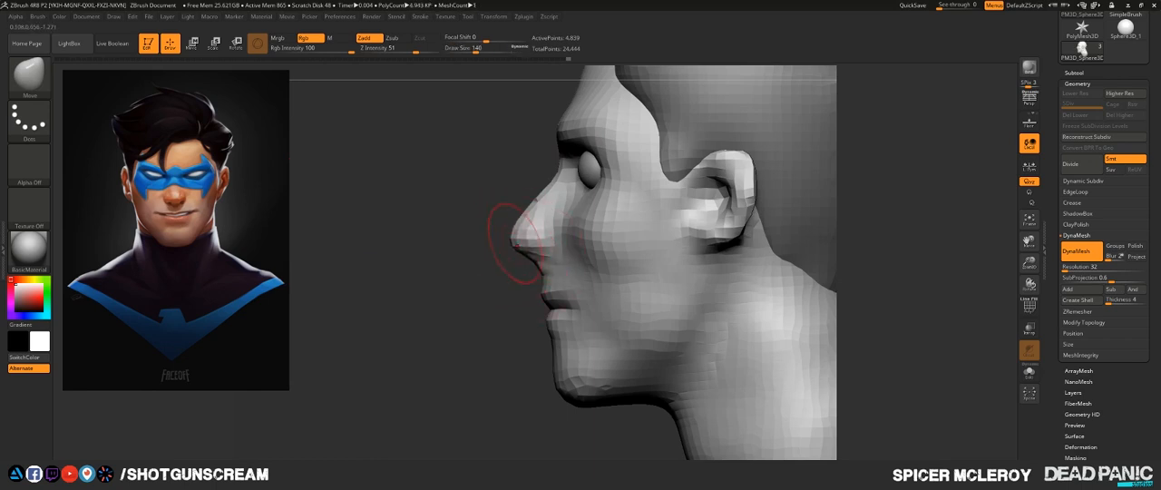
- Reshape the tip and underside of the nose in close-up profile with the Move brush at draw size 77
{"action": "key", "text": "s"}
{"action": "left_click_drag", "start_coordinate": [517, 244], "coordinate": [488, 254]}
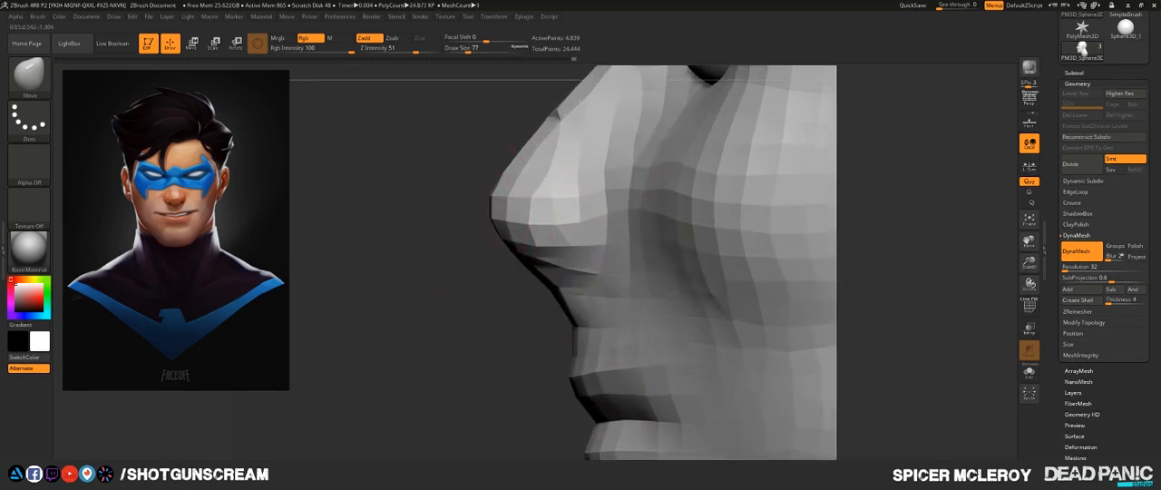
{"action": "left_click_drag", "start_coordinate": [506, 207], "coordinate": [498, 206]}
{"action": "left_click_drag", "start_coordinate": [523, 249], "coordinate": [514, 255]}
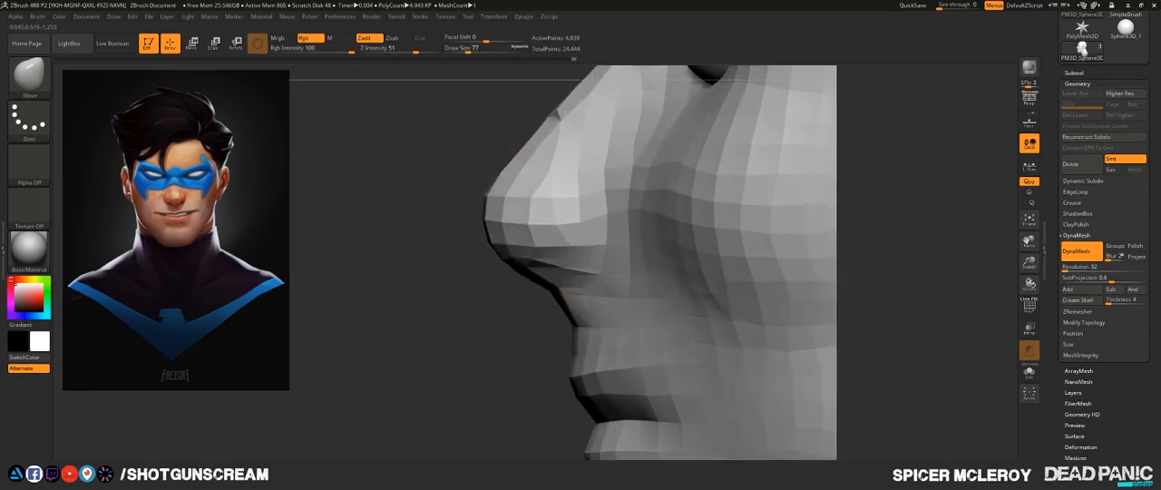
{"action": "left_click_drag", "start_coordinate": [555, 292], "coordinate": [586, 289]}
{"action": "left_click_drag", "start_coordinate": [532, 265], "coordinate": [530, 260]}
{"action": "left_click_drag", "start_coordinate": [504, 180], "coordinate": [494, 173]}
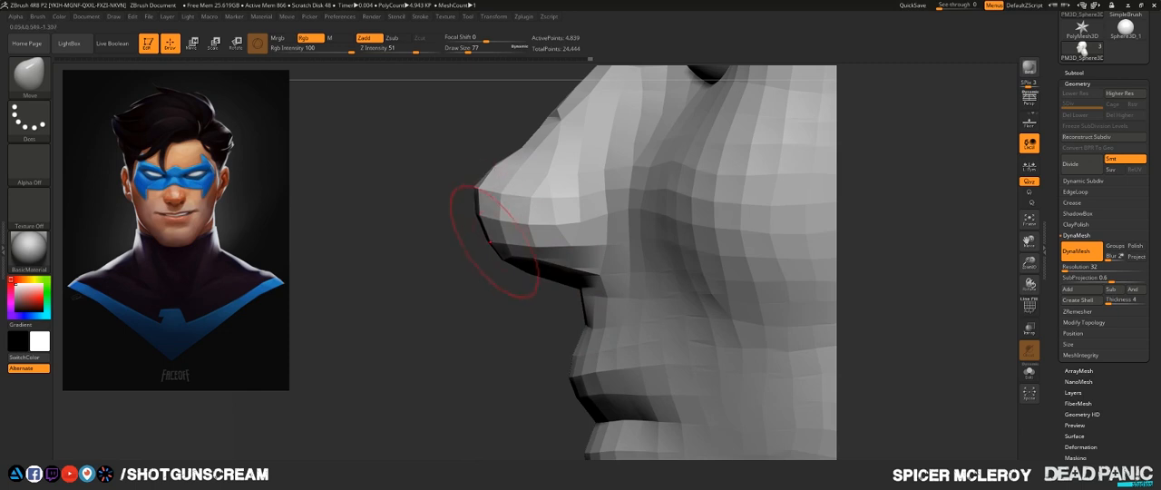
{"action": "left_click_drag", "start_coordinate": [490, 242], "coordinate": [498, 239]}
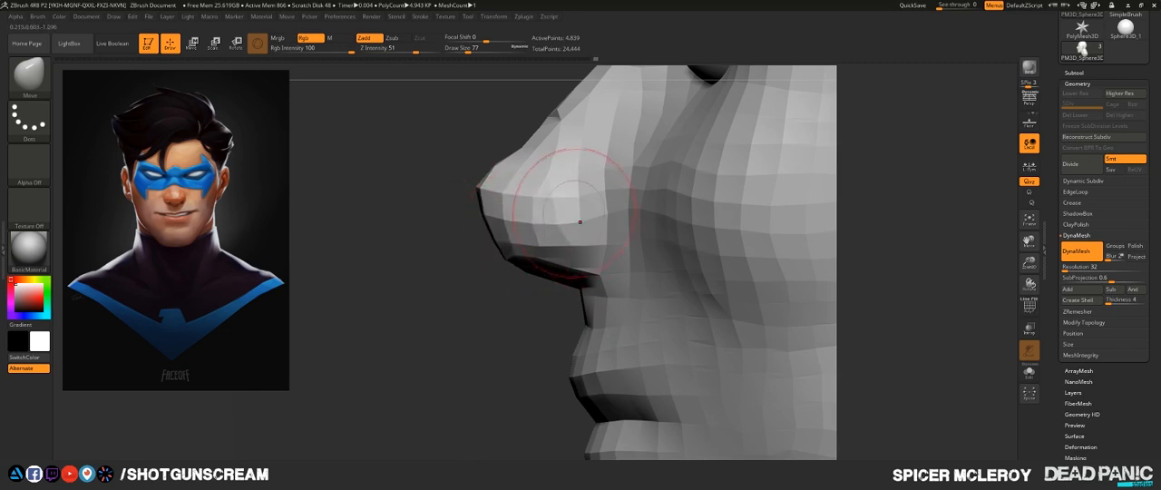
{"action": "left_click_drag", "start_coordinate": [577, 216], "coordinate": [582, 214]}
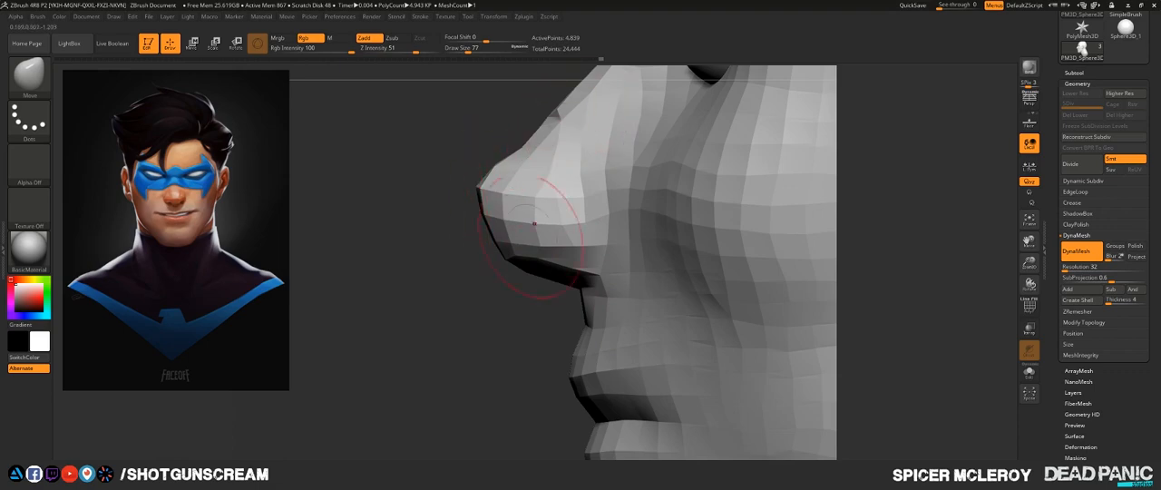
{"action": "mouse_move", "coordinate": [535, 170]}
{"action": "left_mouse_down", "text": "shift"}
{"action": "mouse_move", "coordinate": [525, 156]}
{"action": "mouse_move", "coordinate": [503, 171]}
{"action": "left_mouse_up", "text": "shift"}
- Examine the nose and face proportions in profile, front and three-quarter views
{"action": "left_click_drag", "start_coordinate": [408, 192], "coordinate": [397, 136], "text": "alt"}
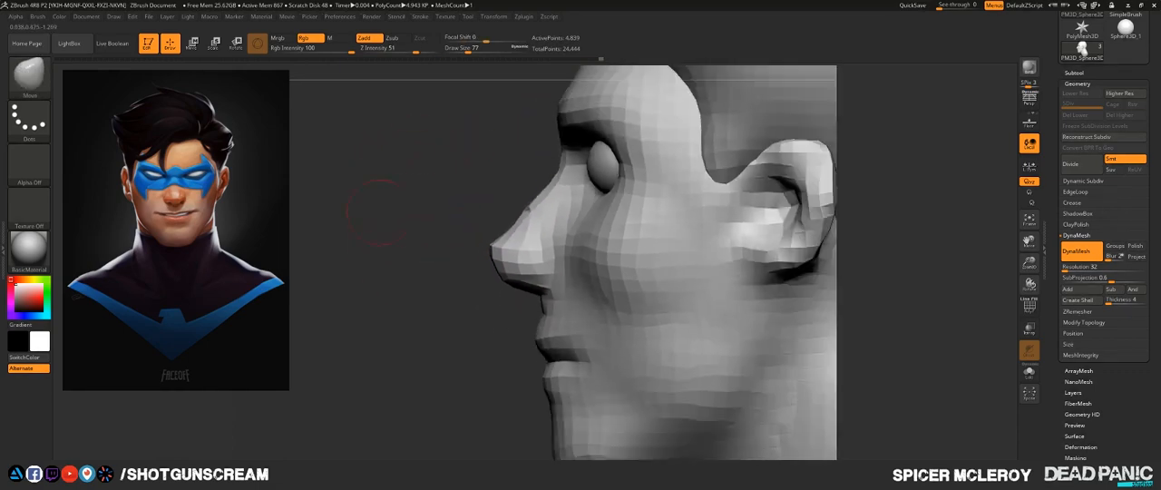
{"action": "left_click_drag", "start_coordinate": [391, 237], "coordinate": [499, 241]}
{"action": "mouse_move", "coordinate": [787, 254]}
{"action": "left_mouse_down", "text": "alt"}
{"action": "mouse_move", "coordinate": [777, 302]}
{"action": "mouse_move", "coordinate": [821, 265]}
{"action": "mouse_move", "coordinate": [840, 275]}
{"action": "mouse_move", "coordinate": [778, 280]}
{"action": "left_mouse_up", "text": "alt"}
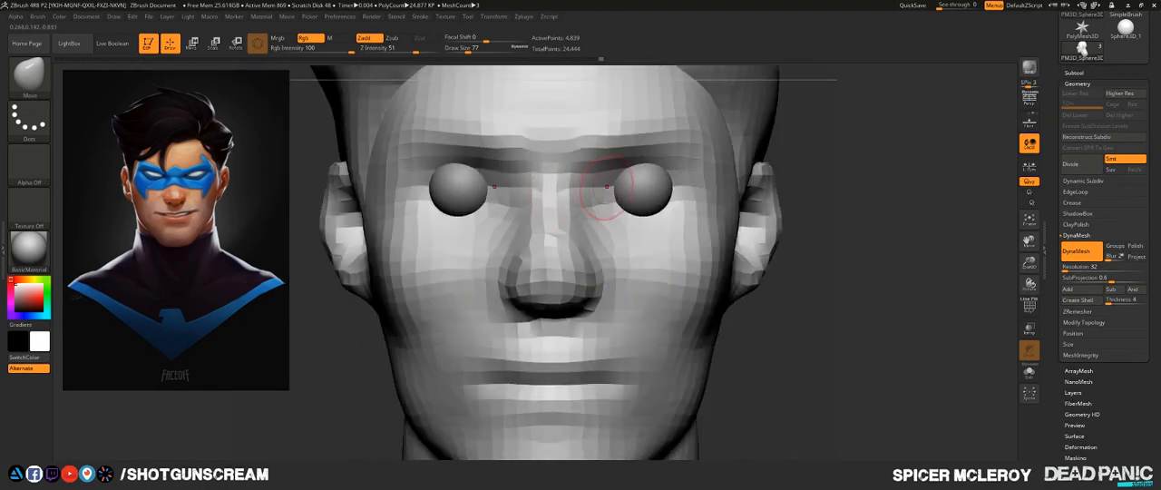
{"action": "left_click_drag", "start_coordinate": [790, 195], "coordinate": [715, 183], "text": "shift"}
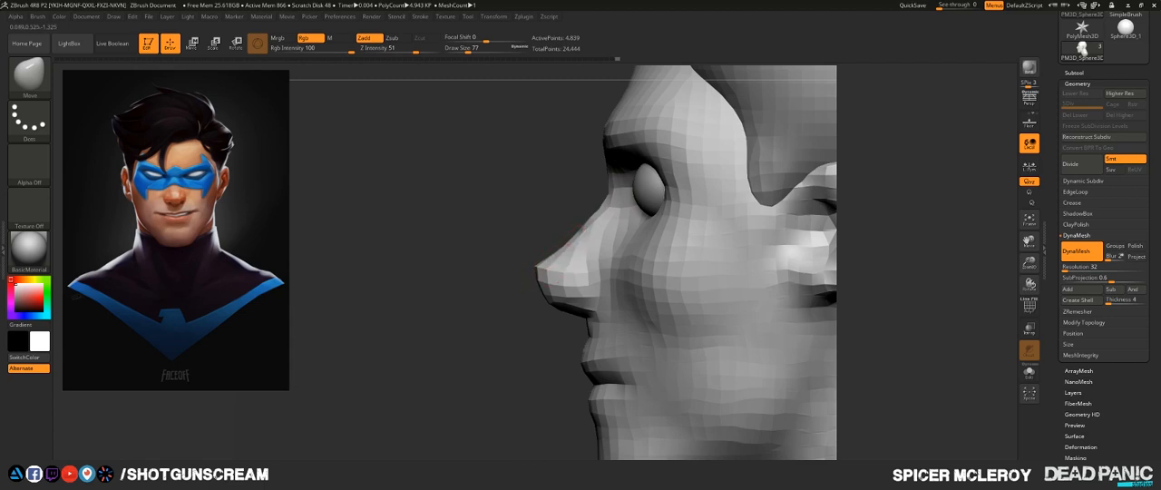
{"action": "left_click_drag", "start_coordinate": [496, 300], "coordinate": [825, 238], "text": "alt"}
{"action": "left_click_drag", "start_coordinate": [707, 259], "coordinate": [694, 336], "text": "alt"}
{"action": "left_click_drag", "start_coordinate": [694, 227], "coordinate": [715, 153]}
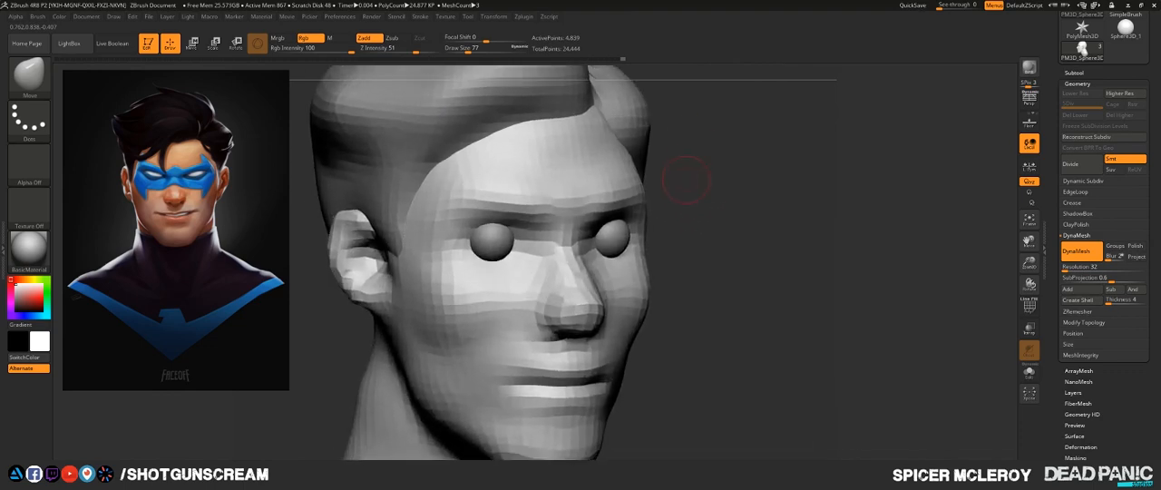
- Build up clay over the eyes and around the sockets with the ClayBuildup brush at draw size 145 and smooth it
{"action": "key", "text": "b"}
{"action": "key", "text": "c"}
{"action": "key", "text": "b"}
{"action": "key", "text": "s"}
{"action": "mouse_move", "coordinate": [506, 238]}
{"action": "left_mouse_down"}
{"action": "mouse_move", "coordinate": [489, 243]}
{"action": "mouse_move", "coordinate": [531, 241]}
{"action": "mouse_move", "coordinate": [510, 247]}
{"action": "left_mouse_up"}
{"action": "key", "text": "shift"}
{"action": "mouse_move", "coordinate": [798, 220]}
{"action": "left_mouse_down", "text": "shift"}
{"action": "mouse_move", "coordinate": [628, 219]}
{"action": "mouse_move", "coordinate": [740, 241]}
{"action": "mouse_move", "coordinate": [876, 228]}
{"action": "mouse_move", "coordinate": [907, 127]}
{"action": "mouse_move", "coordinate": [927, 135]}
{"action": "mouse_move", "coordinate": [860, 140]}
{"action": "mouse_move", "coordinate": [862, 172]}
{"action": "left_mouse_up", "text": "shift"}
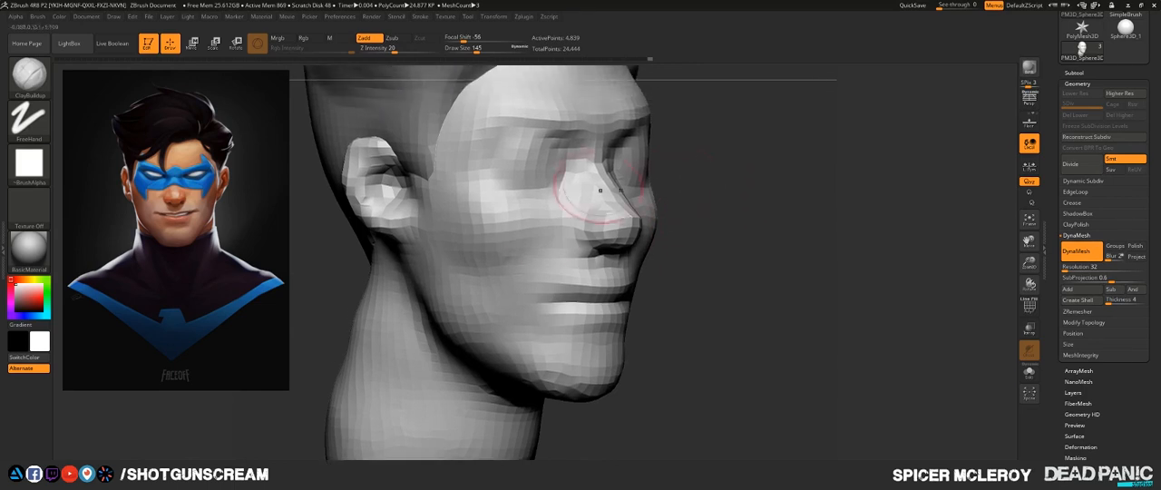
- Build up the cheek from beside the nose toward the jaw with ClayBuildup strokes and smooth the lower cheek
{"action": "left_click_drag", "start_coordinate": [731, 234], "coordinate": [722, 200], "text": "alt"}
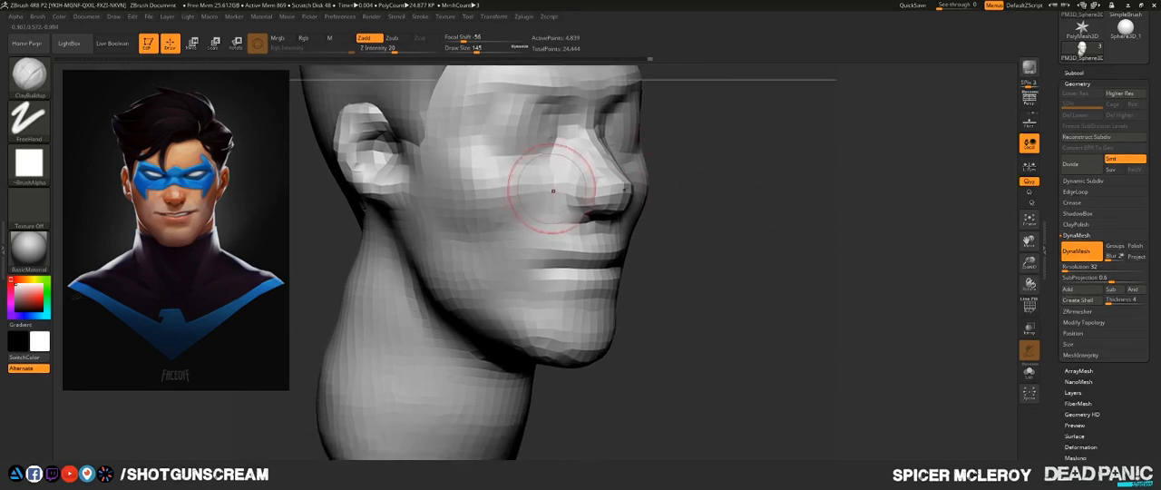
{"action": "mouse_move", "coordinate": [552, 184]}
{"action": "left_mouse_down"}
{"action": "mouse_move", "coordinate": [499, 278]}
{"action": "mouse_move", "coordinate": [589, 238]}
{"action": "left_mouse_up"}
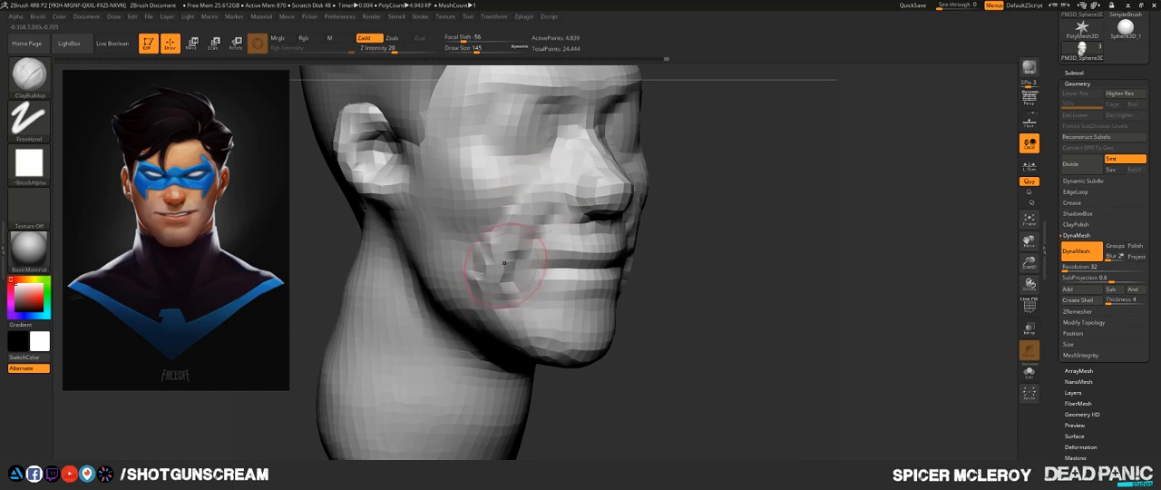
{"action": "left_click_drag", "start_coordinate": [504, 263], "coordinate": [559, 199]}
{"action": "left_click_drag", "start_coordinate": [495, 263], "coordinate": [500, 305], "text": "shift"}
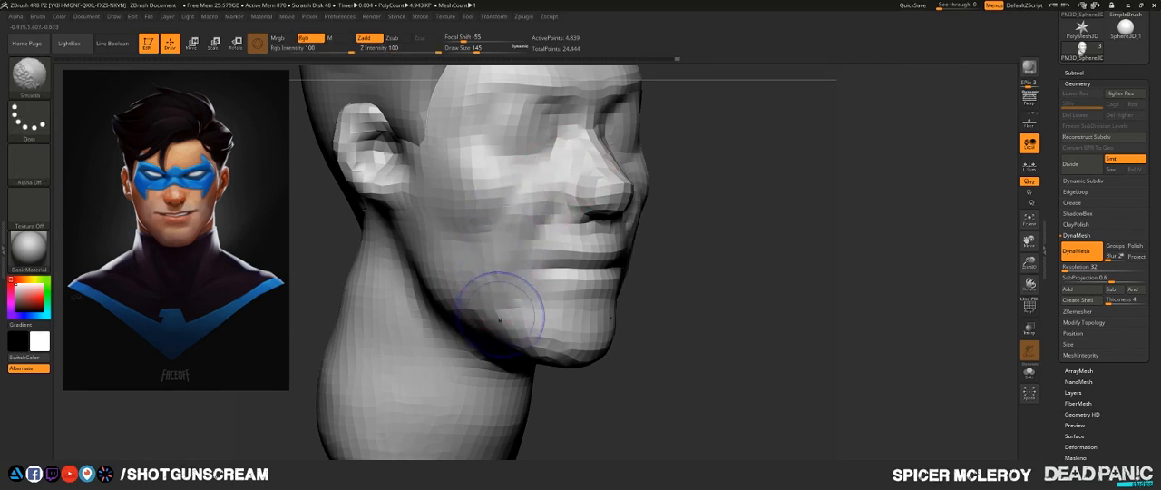
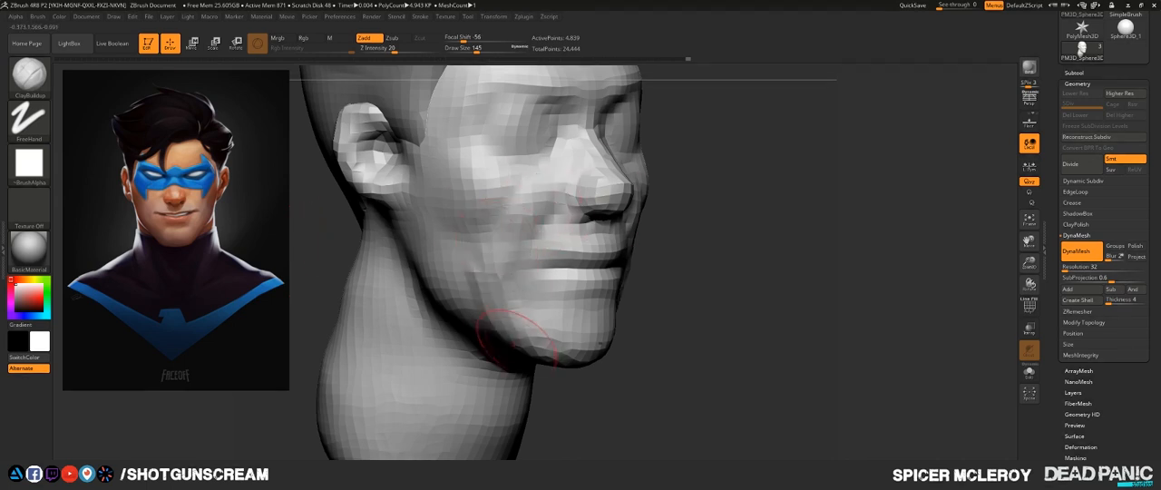
- Build up the front of the chin with ClayBuildup strokes at draw size 145 and smooth the added clay
{"action": "key", "text": "shift"}
{"action": "mouse_move", "coordinate": [743, 313]}
{"action": "left_mouse_down"}
{"action": "mouse_move", "coordinate": [618, 324]}
{"action": "mouse_move", "coordinate": [709, 321]}
{"action": "mouse_move", "coordinate": [752, 295]}
{"action": "mouse_move", "coordinate": [705, 270]}
{"action": "mouse_move", "coordinate": [713, 256]}
{"action": "mouse_move", "coordinate": [679, 265]}
{"action": "mouse_move", "coordinate": [712, 251]}
{"action": "left_mouse_up"}
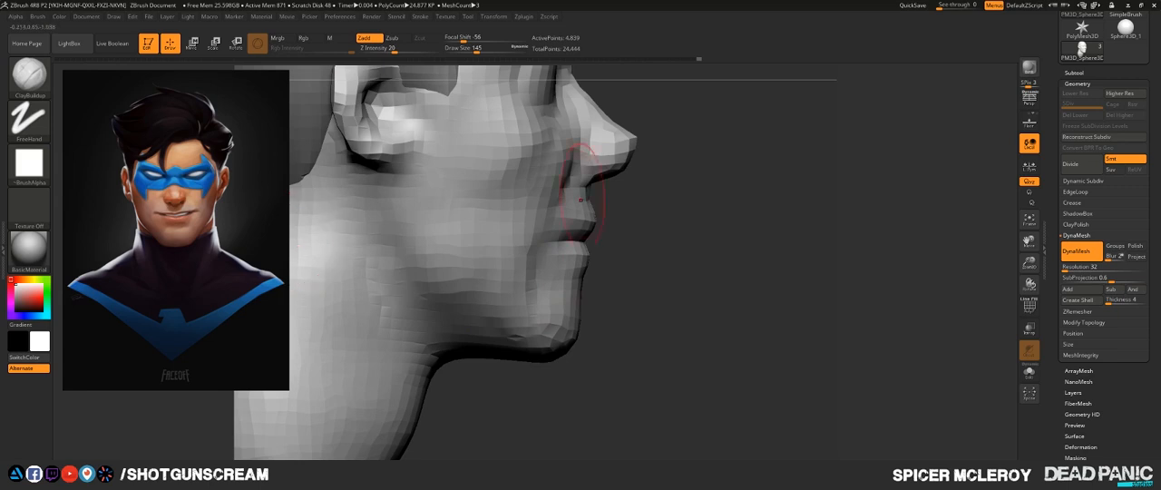
{"action": "right_click_drag", "start_coordinate": [298, 226], "coordinate": [191, 230]}
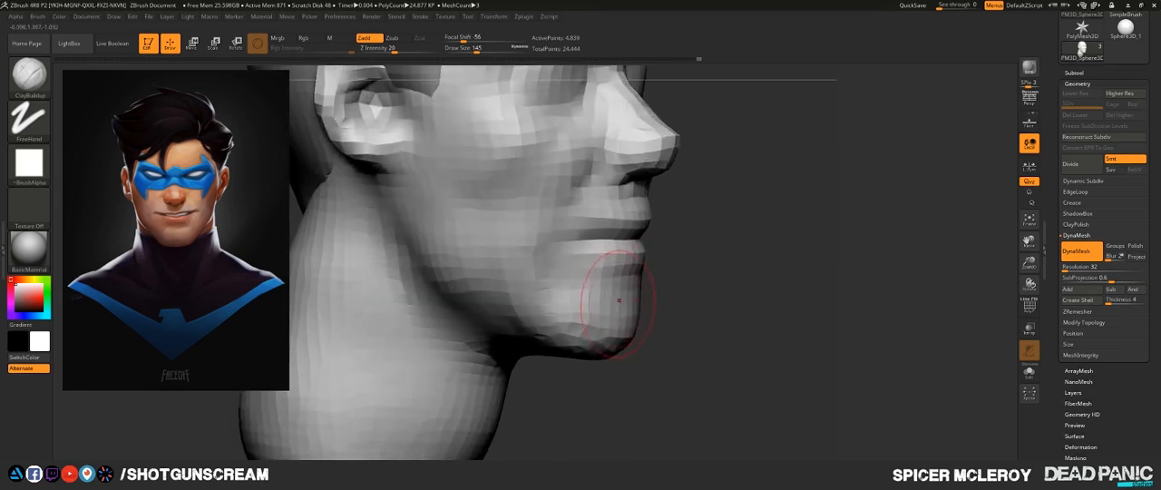
{"action": "mouse_move", "coordinate": [609, 310]}
{"action": "left_mouse_down"}
{"action": "mouse_move", "coordinate": [609, 293]}
{"action": "mouse_move", "coordinate": [622, 306]}
{"action": "mouse_move", "coordinate": [617, 343]}
{"action": "mouse_move", "coordinate": [626, 317]}
{"action": "mouse_move", "coordinate": [615, 346]}
{"action": "left_mouse_up"}
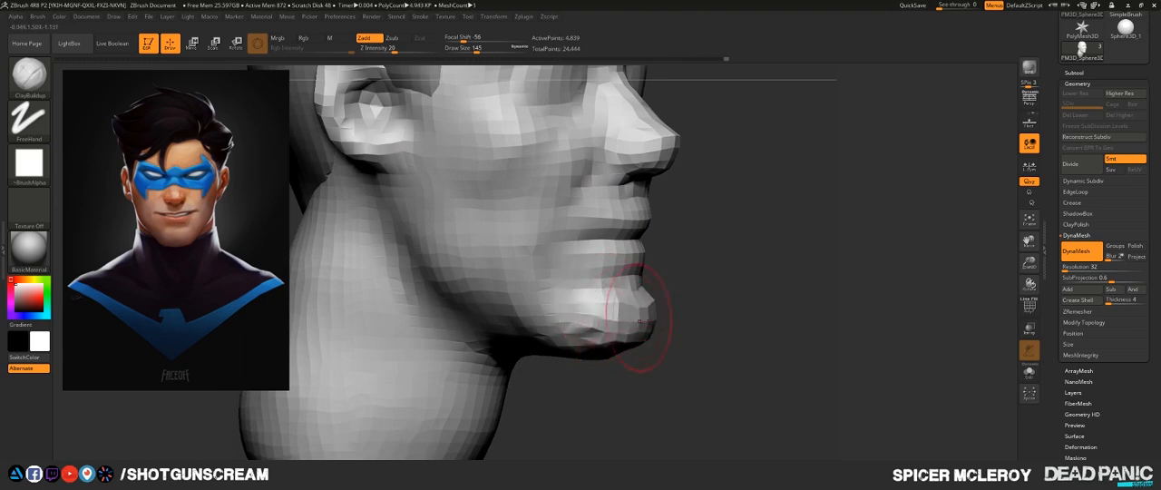
{"action": "left_click_drag", "start_coordinate": [606, 306], "coordinate": [655, 316], "text": "shift"}
{"action": "mouse_move", "coordinate": [689, 295]}
{"action": "right_mouse_down"}
{"action": "mouse_move", "coordinate": [753, 262]}
{"action": "mouse_move", "coordinate": [739, 263]}
{"action": "right_mouse_up"}
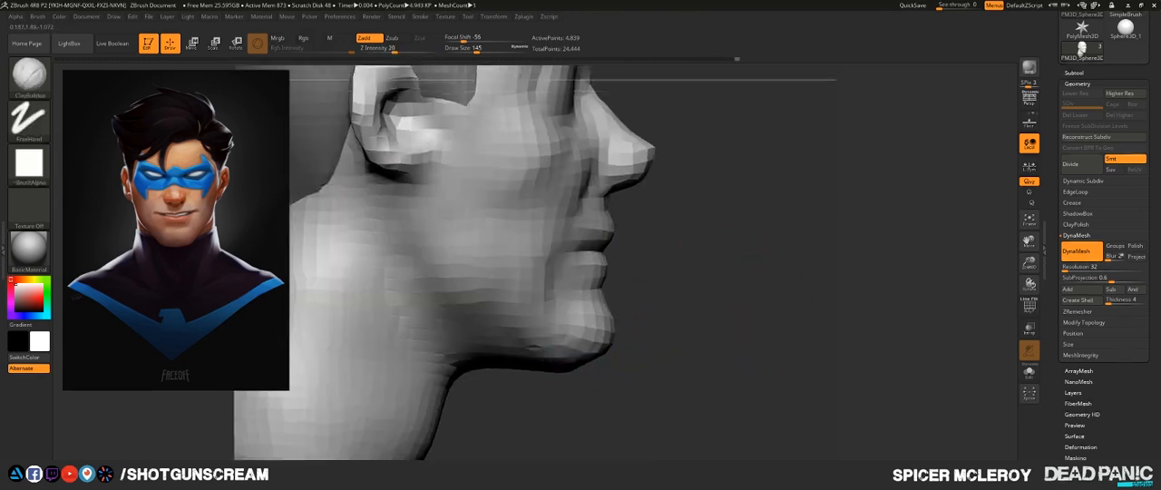
{"action": "mouse_move", "coordinate": [740, 263]}
{"action": "left_mouse_down"}
{"action": "mouse_move", "coordinate": [709, 311]}
{"action": "mouse_move", "coordinate": [691, 232]}
{"action": "left_mouse_up"}
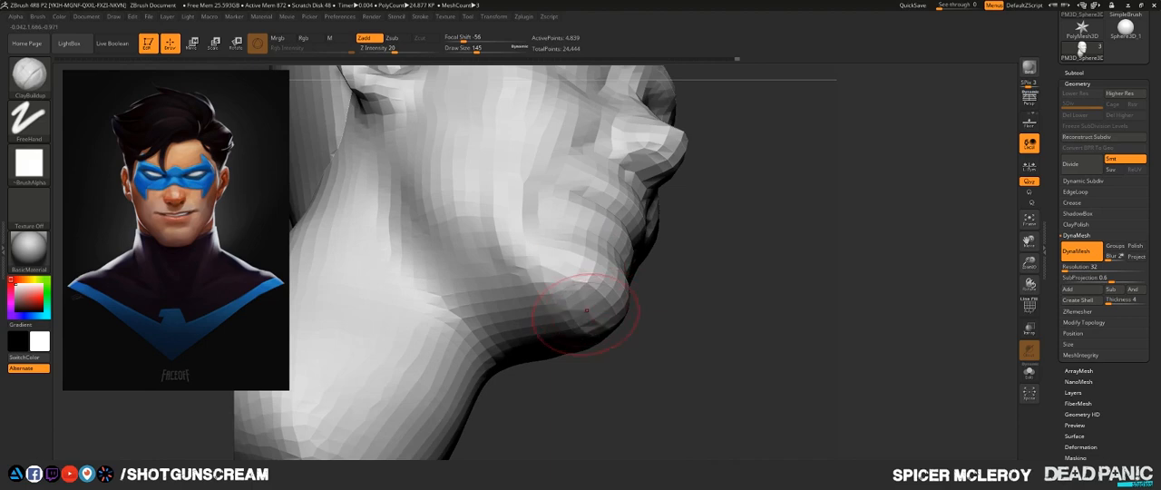
- Add clay to the underside of the chin with the ClayBuildup brush at draw size 145
{"action": "mouse_move", "coordinate": [587, 310]}
{"action": "left_mouse_down"}
{"action": "mouse_move", "coordinate": [550, 267]}
{"action": "mouse_move", "coordinate": [534, 283]}
{"action": "mouse_move", "coordinate": [590, 336]}
{"action": "left_mouse_up"}
{"action": "left_click_drag", "start_coordinate": [575, 310], "coordinate": [591, 330], "text": "shift"}
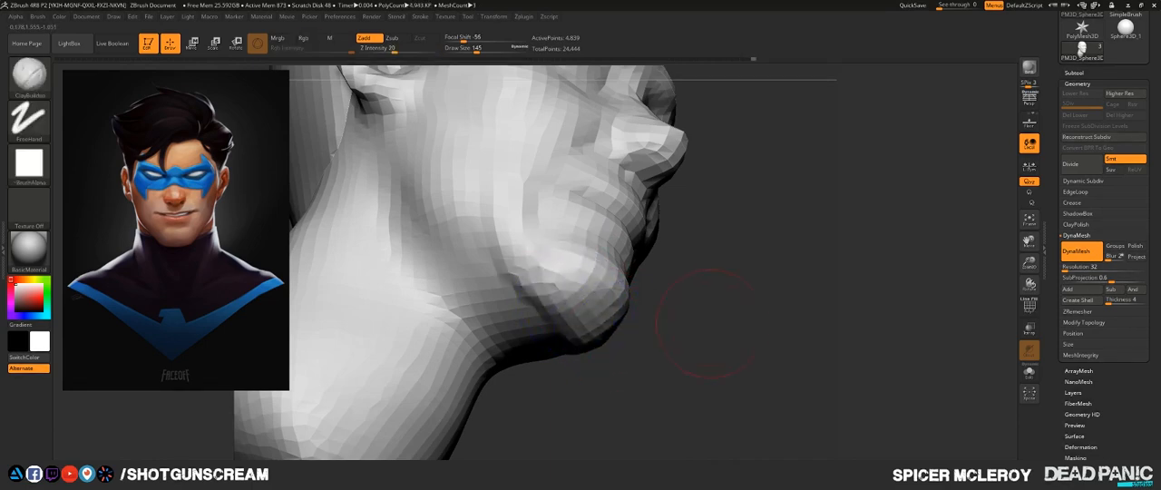
{"action": "left_click_drag", "start_coordinate": [710, 323], "coordinate": [716, 370]}
{"action": "key", "text": "f"}
{"action": "left_click_drag", "start_coordinate": [689, 313], "coordinate": [637, 372], "text": "alt"}
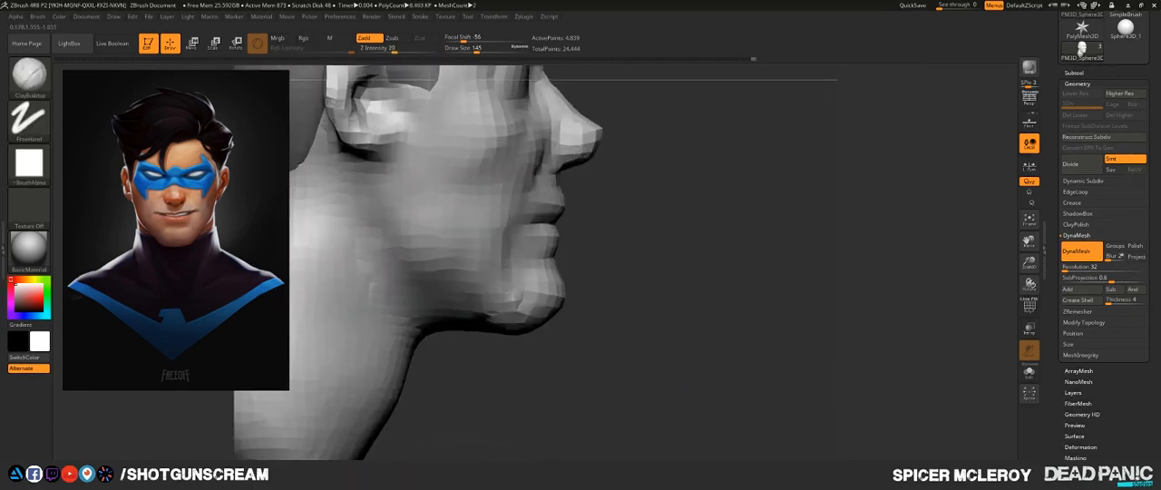
- Round out the cheek seen from below the head with the Move brush at draw size 228
{"action": "mouse_move", "coordinate": [564, 276]}
{"action": "left_mouse_down", "text": "shift"}
{"action": "mouse_move", "coordinate": [566, 321]}
{"action": "mouse_move", "coordinate": [616, 318]}
{"action": "mouse_move", "coordinate": [655, 272]}
{"action": "mouse_move", "coordinate": [660, 233]}
{"action": "left_mouse_up", "text": "shift"}
{"action": "key", "text": "b"}
{"action": "key", "text": "m"}
{"action": "key", "text": "v"}
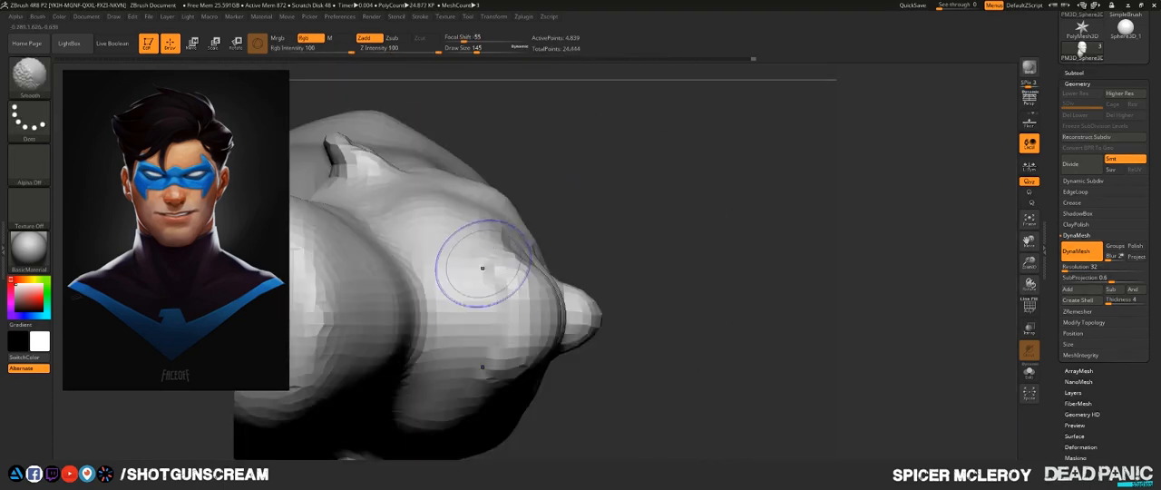
{"action": "key", "text": "b"}
{"action": "key", "text": "m"}
{"action": "key", "text": "v"}
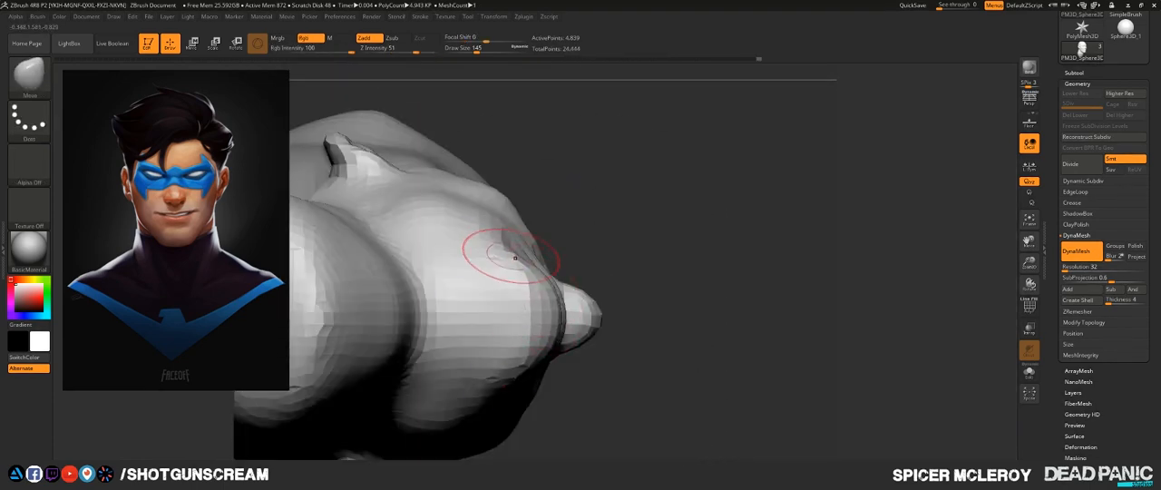
{"action": "key", "text": "d"}
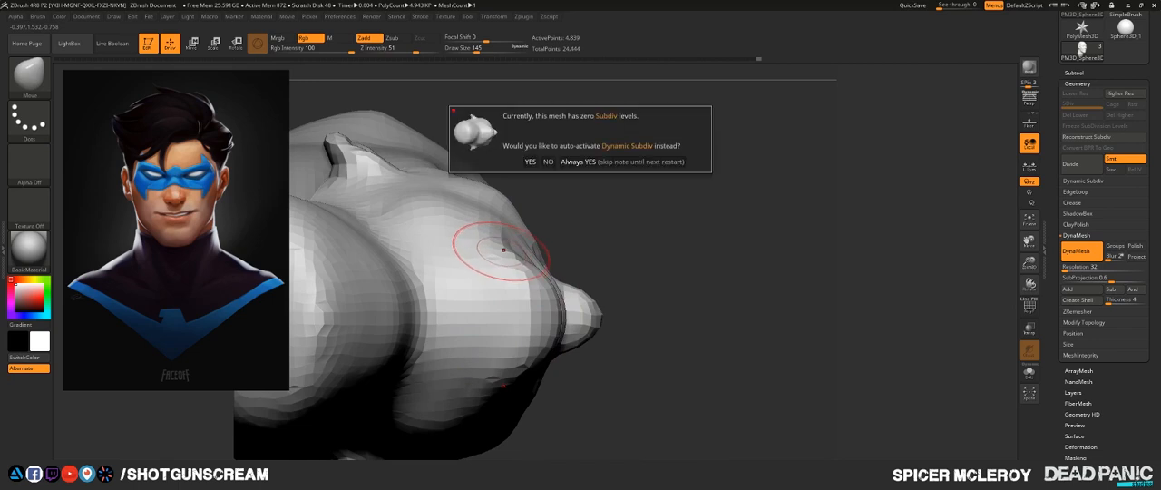
{"action": "key", "text": "s"}
{"action": "left_click_drag", "start_coordinate": [521, 276], "coordinate": [528, 276]}
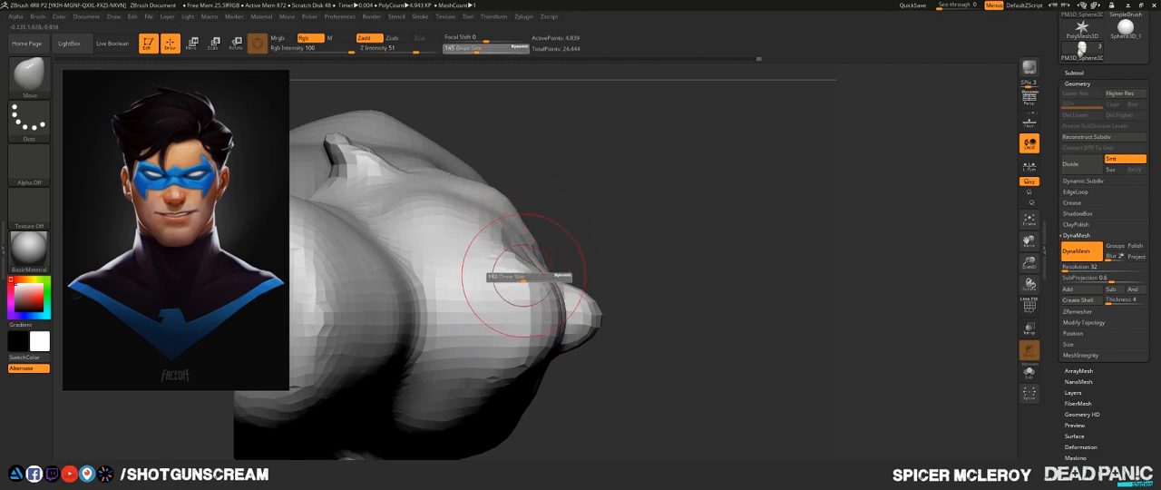
{"action": "left_click_drag", "start_coordinate": [495, 245], "coordinate": [505, 237]}
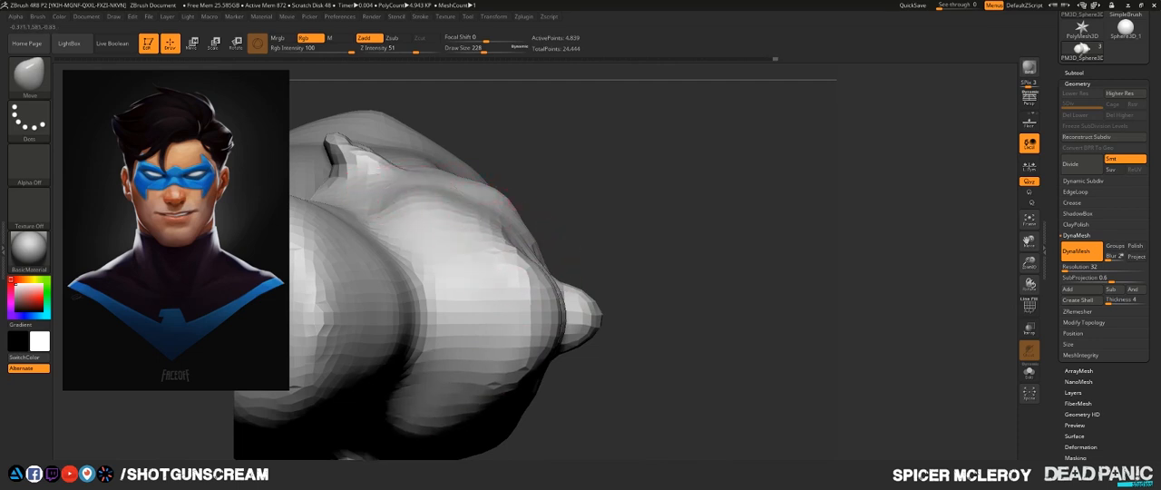
- Adjust the chin and lower lip contour in profile with the Move brush at draw size 124
{"action": "left_click_drag", "start_coordinate": [585, 239], "coordinate": [588, 359]}
{"action": "mouse_move", "coordinate": [584, 259]}
{"action": "left_mouse_down", "text": "alt"}
{"action": "mouse_move", "coordinate": [616, 314]}
{"action": "mouse_move", "coordinate": [646, 317]}
{"action": "mouse_move", "coordinate": [569, 311]}
{"action": "mouse_move", "coordinate": [597, 292]}
{"action": "left_mouse_up", "text": "alt"}
{"action": "key", "text": "s"}
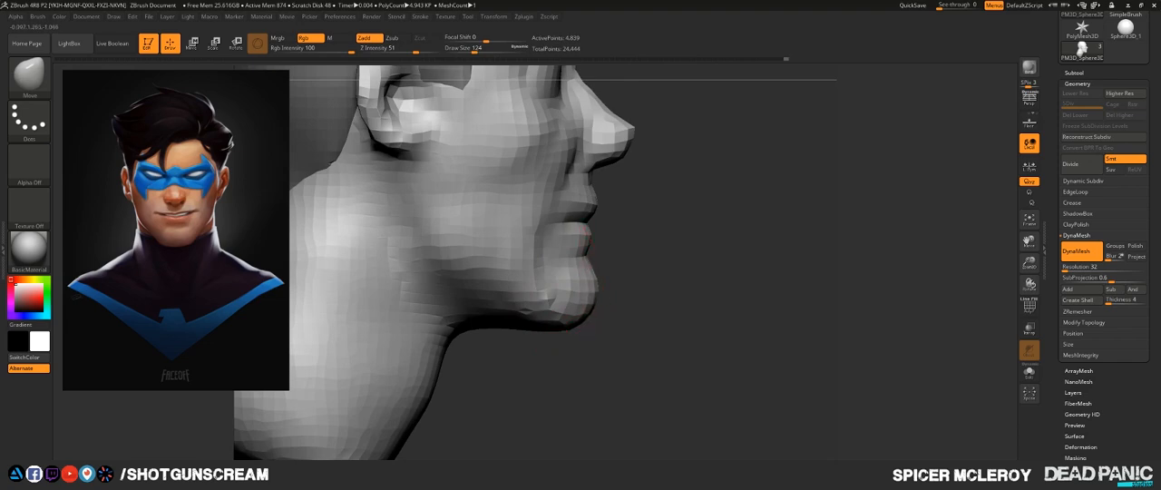
{"action": "left_click_drag", "start_coordinate": [671, 272], "coordinate": [580, 266], "text": "shift"}
{"action": "left_click_drag", "start_coordinate": [771, 263], "coordinate": [894, 329], "text": "alt"}
{"action": "left_click_drag", "start_coordinate": [703, 272], "coordinate": [703, 205], "text": "alt"}
{"action": "mouse_move", "coordinate": [779, 272]}
{"action": "left_mouse_down"}
{"action": "mouse_move", "coordinate": [700, 274]}
{"action": "mouse_move", "coordinate": [675, 191]}
{"action": "mouse_move", "coordinate": [705, 277]}
{"action": "mouse_move", "coordinate": [676, 184]}
{"action": "mouse_move", "coordinate": [679, 114]}
{"action": "mouse_move", "coordinate": [693, 175]}
{"action": "left_mouse_up"}
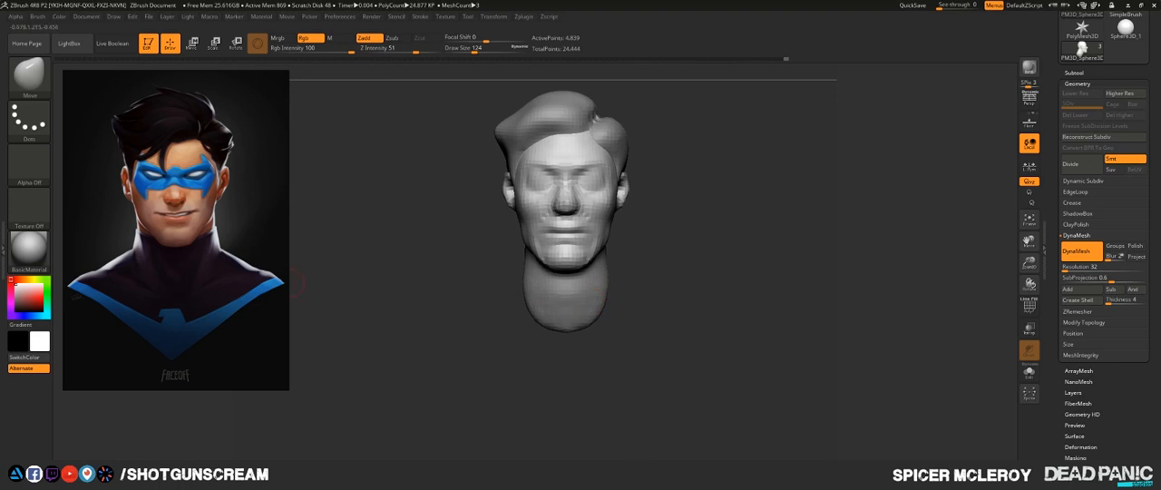
- Pull the neck base outward into broad shoulders with the Move brush at draw size 550, remeshing it with DynaMesh
{"action": "key", "text": "s"}
{"action": "mouse_move", "coordinate": [704, 314]}
{"action": "left_mouse_down"}
{"action": "mouse_move", "coordinate": [745, 314]}
{"action": "mouse_move", "coordinate": [610, 304]}
{"action": "mouse_move", "coordinate": [688, 321]}
{"action": "mouse_move", "coordinate": [688, 333]}
{"action": "mouse_move", "coordinate": [682, 324]}
{"action": "mouse_move", "coordinate": [697, 322]}
{"action": "mouse_move", "coordinate": [657, 338]}
{"action": "left_mouse_up"}
{"action": "key", "text": "s"}
{"action": "mouse_move", "coordinate": [730, 363]}
{"action": "left_mouse_down"}
{"action": "mouse_move", "coordinate": [711, 360]}
{"action": "mouse_move", "coordinate": [726, 352]}
{"action": "mouse_move", "coordinate": [655, 352]}
{"action": "mouse_move", "coordinate": [614, 321]}
{"action": "left_mouse_up"}
{"action": "mouse_move", "coordinate": [537, 349]}
{"action": "left_mouse_down", "text": "ctrl"}
{"action": "mouse_move", "coordinate": [560, 390]}
{"action": "mouse_move", "coordinate": [594, 400]}
{"action": "mouse_move", "coordinate": [590, 346]}
{"action": "mouse_move", "coordinate": [577, 375]}
{"action": "mouse_move", "coordinate": [557, 376]}
{"action": "mouse_move", "coordinate": [606, 374]}
{"action": "mouse_move", "coordinate": [566, 376]}
{"action": "left_mouse_up", "text": "ctrl"}
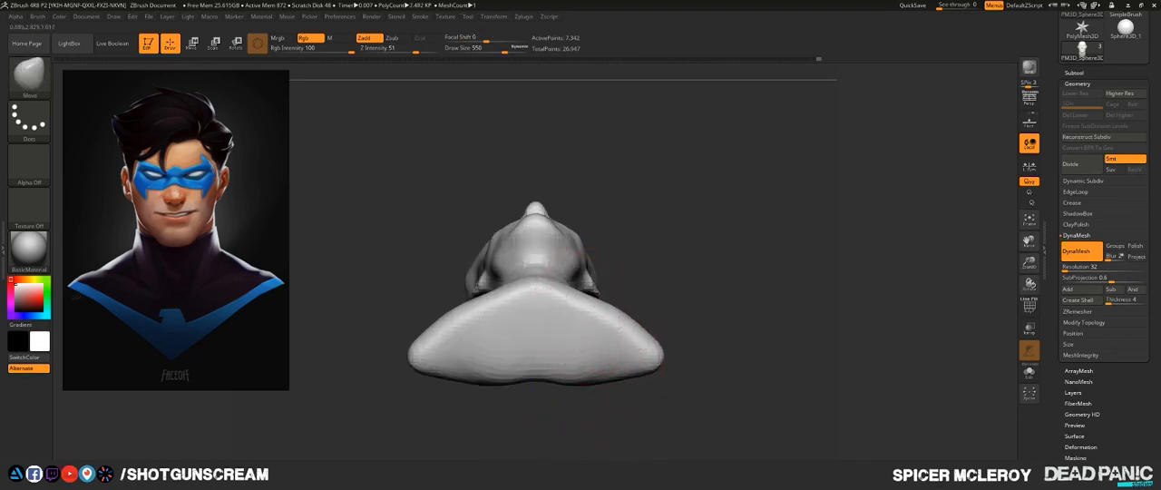
{"action": "mouse_move", "coordinate": [605, 314]}
{"action": "left_mouse_down"}
{"action": "mouse_move", "coordinate": [618, 299]}
{"action": "mouse_move", "coordinate": [600, 319]}
{"action": "mouse_move", "coordinate": [562, 289]}
{"action": "mouse_move", "coordinate": [541, 297]}
{"action": "left_mouse_up"}
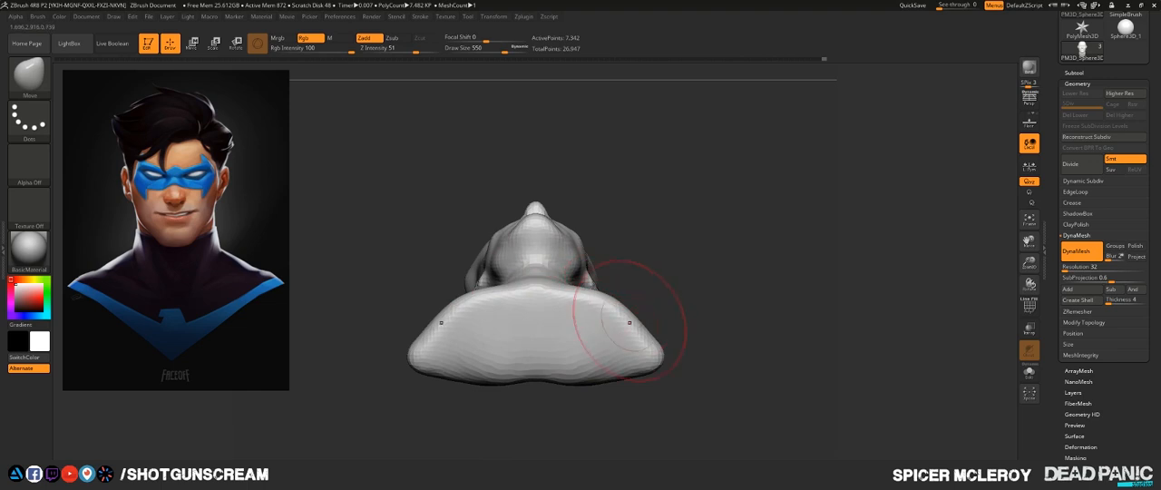
{"action": "left_click_drag", "start_coordinate": [656, 348], "coordinate": [649, 344]}
- Pull the middle of the chest down into a tapered point and bring it forward in profile
{"action": "mouse_move", "coordinate": [695, 288]}
{"action": "left_mouse_down"}
{"action": "mouse_move", "coordinate": [697, 341]}
{"action": "mouse_move", "coordinate": [681, 367]}
{"action": "mouse_move", "coordinate": [674, 238]}
{"action": "left_mouse_up"}
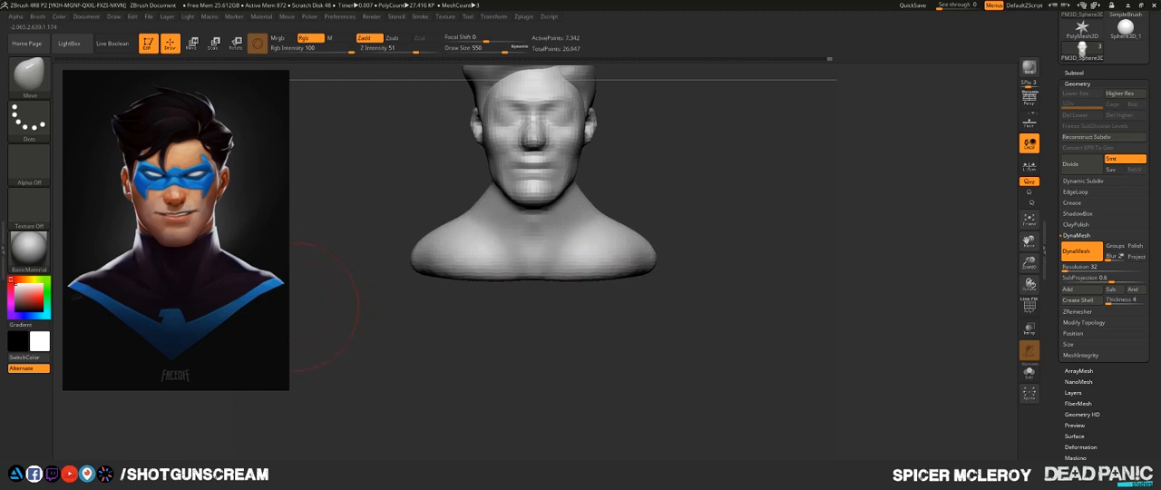
{"action": "left_click_drag", "start_coordinate": [541, 277], "coordinate": [535, 325]}
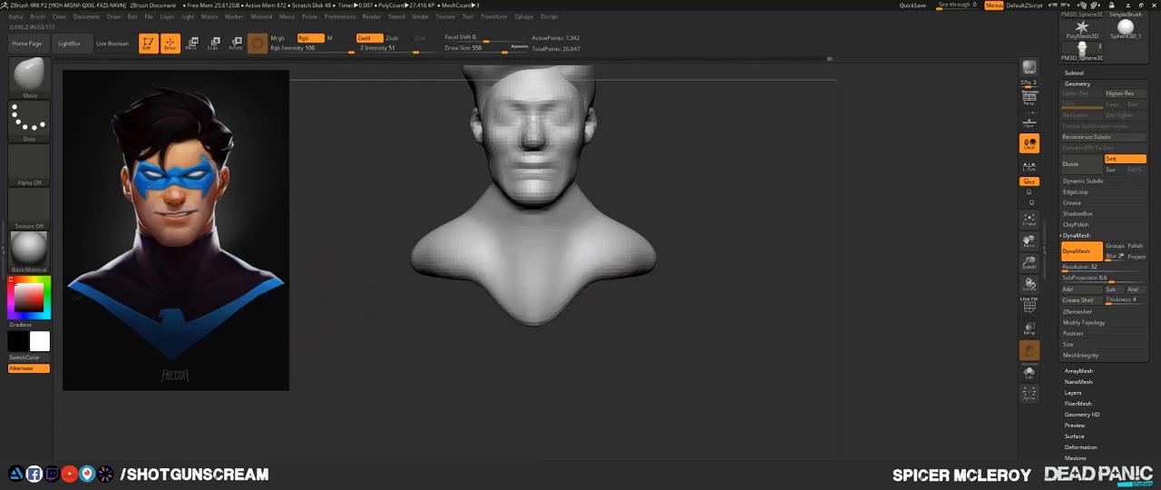
{"action": "mouse_move", "coordinate": [591, 281]}
{"action": "left_mouse_down"}
{"action": "mouse_move", "coordinate": [602, 302]}
{"action": "mouse_move", "coordinate": [628, 284]}
{"action": "mouse_move", "coordinate": [582, 288]}
{"action": "mouse_move", "coordinate": [626, 272]}
{"action": "left_mouse_up"}
{"action": "mouse_move", "coordinate": [733, 295]}
{"action": "left_mouse_down"}
{"action": "mouse_move", "coordinate": [651, 291]}
{"action": "mouse_move", "coordinate": [707, 293]}
{"action": "mouse_move", "coordinate": [709, 283]}
{"action": "mouse_move", "coordinate": [667, 291]}
{"action": "mouse_move", "coordinate": [724, 293]}
{"action": "left_mouse_up"}
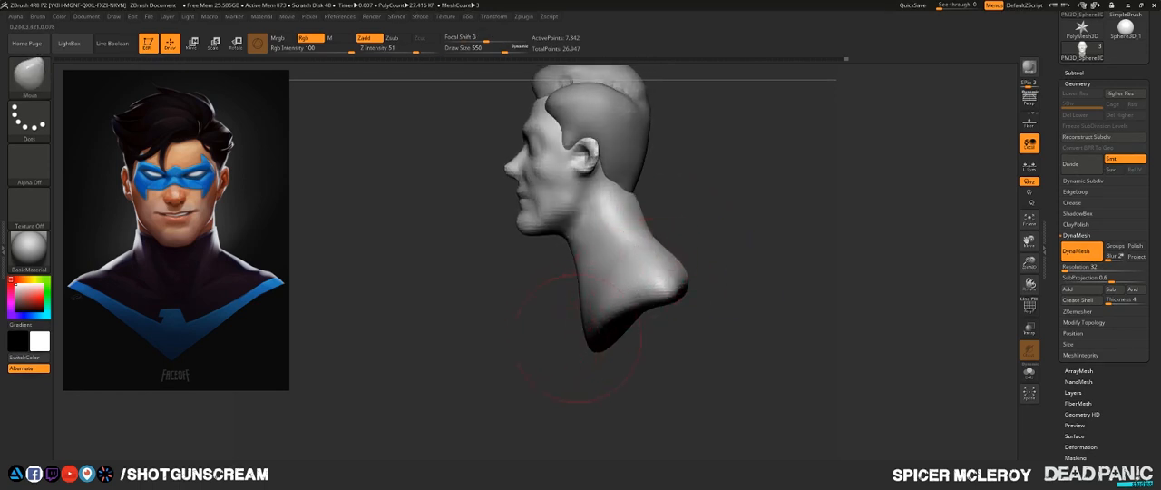
{"action": "mouse_move", "coordinate": [591, 347]}
{"action": "left_mouse_down"}
{"action": "mouse_move", "coordinate": [567, 340]}
{"action": "mouse_move", "coordinate": [598, 334]}
{"action": "left_mouse_up"}
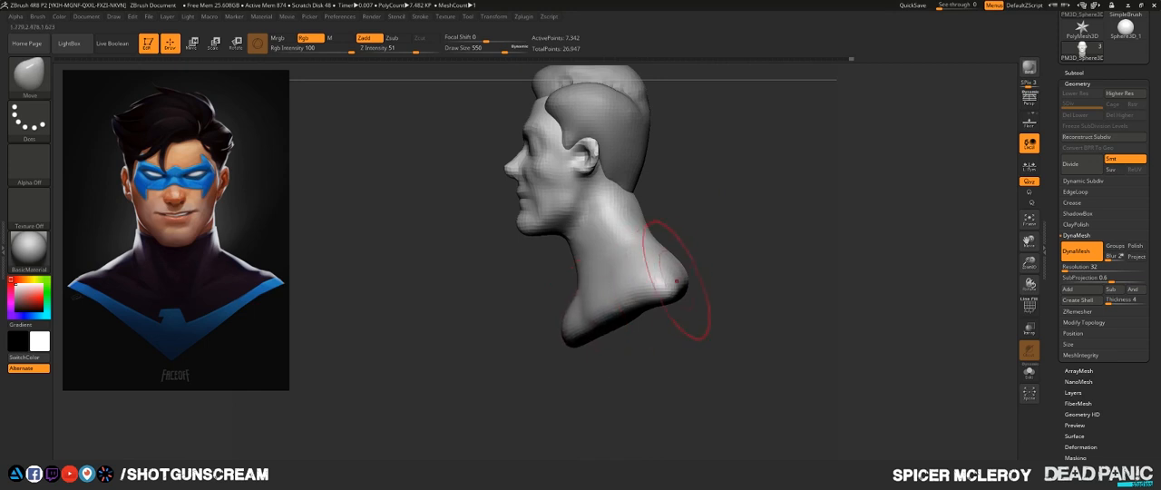
{"action": "mouse_move", "coordinate": [726, 289]}
{"action": "left_mouse_down"}
{"action": "mouse_move", "coordinate": [666, 300]}
{"action": "mouse_move", "coordinate": [646, 259]}
{"action": "mouse_move", "coordinate": [626, 266]}
{"action": "mouse_move", "coordinate": [689, 336]}
{"action": "left_mouse_up"}
- Pull the shoulder tips inward from the top view and smooth the bust's shoulders and lower edge
{"action": "mouse_move", "coordinate": [596, 220]}
{"action": "left_mouse_down"}
{"action": "mouse_move", "coordinate": [583, 243]}
{"action": "mouse_move", "coordinate": [601, 244]}
{"action": "mouse_move", "coordinate": [592, 292]}
{"action": "mouse_move", "coordinate": [618, 306]}
{"action": "left_mouse_up"}
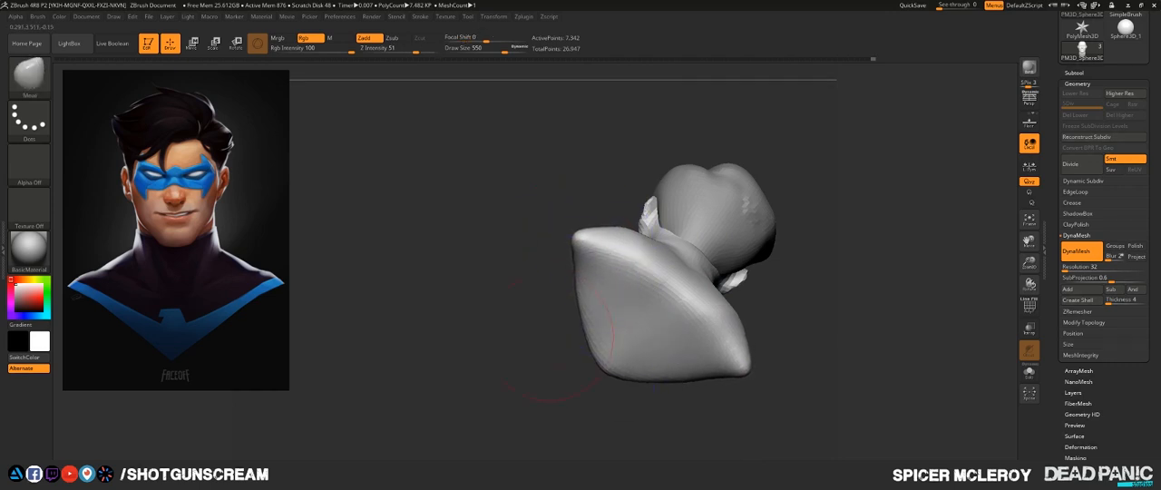
{"action": "mouse_move", "coordinate": [521, 349]}
{"action": "left_mouse_down"}
{"action": "mouse_move", "coordinate": [625, 363]}
{"action": "mouse_move", "coordinate": [699, 395]}
{"action": "mouse_move", "coordinate": [716, 445]}
{"action": "left_mouse_up"}
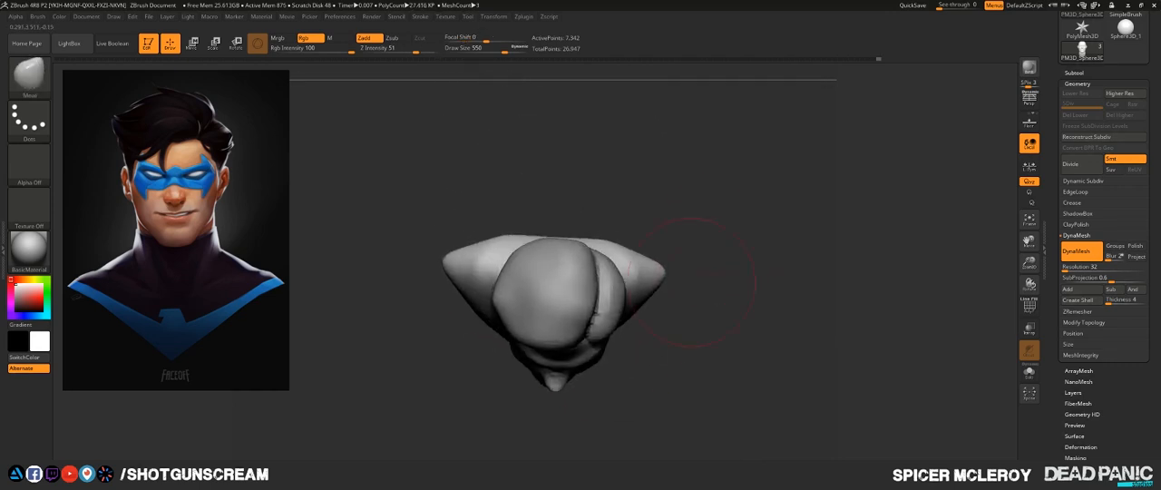
{"action": "mouse_move", "coordinate": [658, 269]}
{"action": "left_mouse_down"}
{"action": "mouse_move", "coordinate": [662, 282]}
{"action": "mouse_move", "coordinate": [635, 280]}
{"action": "mouse_move", "coordinate": [634, 254]}
{"action": "mouse_move", "coordinate": [633, 271]}
{"action": "left_mouse_up"}
{"action": "left_click_drag", "start_coordinate": [712, 390], "coordinate": [694, 263]}
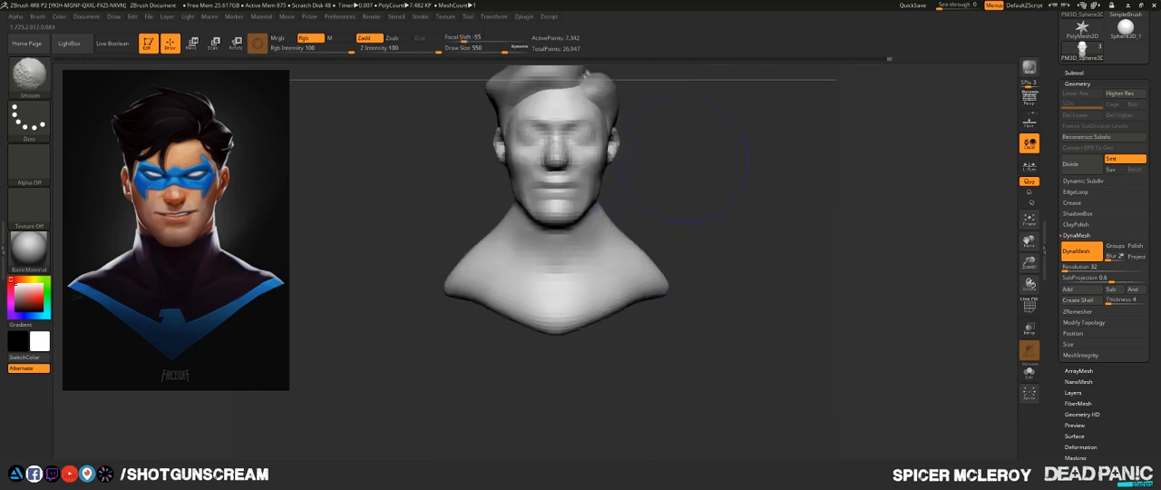
{"action": "mouse_move", "coordinate": [680, 214]}
{"action": "left_mouse_down", "text": "alt"}
{"action": "mouse_move", "coordinate": [695, 276]}
{"action": "mouse_move", "coordinate": [672, 275]}
{"action": "left_mouse_up", "text": "alt"}
- Shape the transition from neck to shoulders in front and side views with the Move brush at draw size 358
{"action": "key", "text": "s"}
{"action": "mouse_move", "coordinate": [669, 276]}
{"action": "left_mouse_down"}
{"action": "mouse_move", "coordinate": [620, 279]}
{"action": "mouse_move", "coordinate": [649, 279]}
{"action": "mouse_move", "coordinate": [646, 292]}
{"action": "mouse_move", "coordinate": [601, 274]}
{"action": "left_mouse_up"}
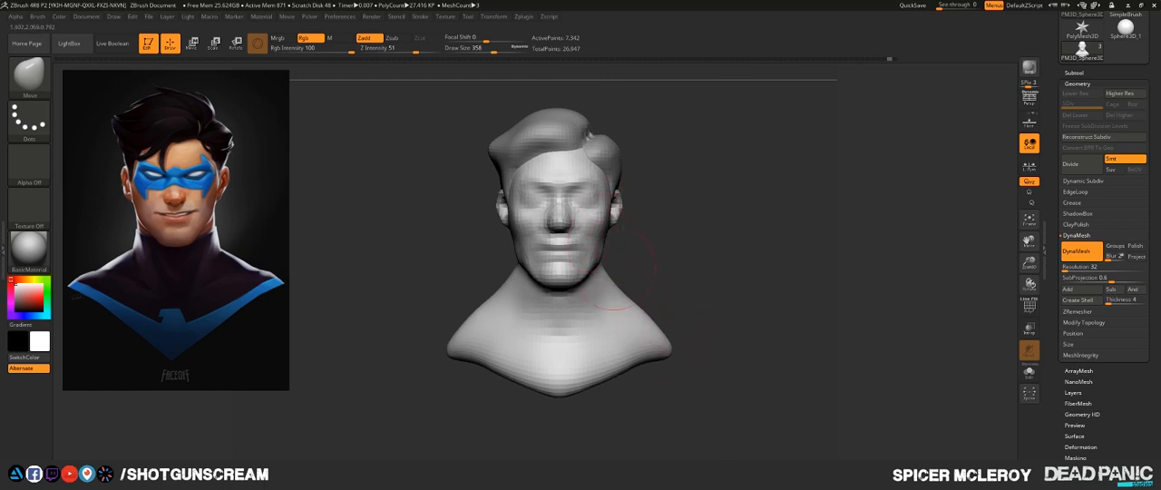
{"action": "mouse_move", "coordinate": [612, 271]}
{"action": "left_mouse_down"}
{"action": "mouse_move", "coordinate": [558, 273]}
{"action": "mouse_move", "coordinate": [602, 265]}
{"action": "mouse_move", "coordinate": [610, 301]}
{"action": "left_mouse_up"}
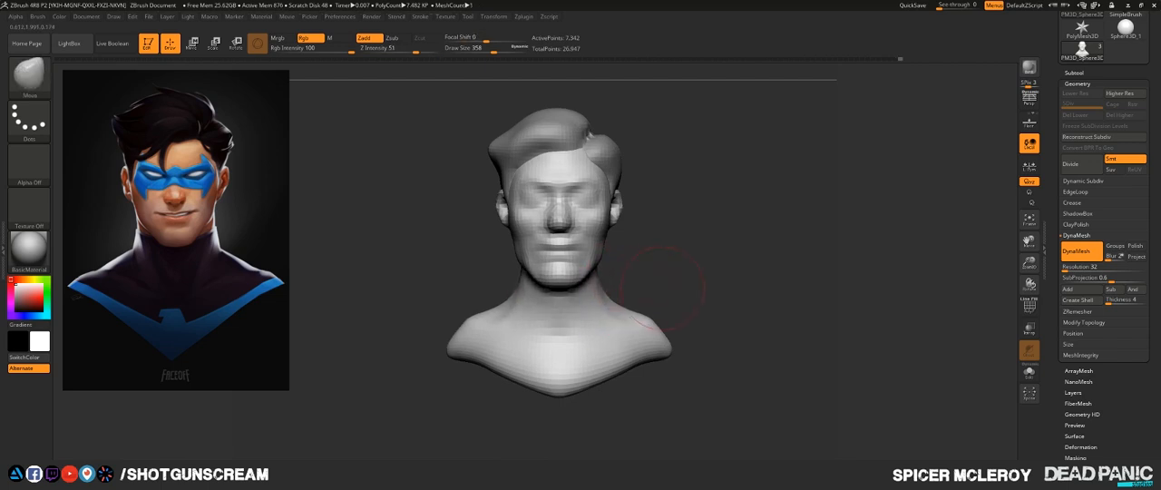
{"action": "mouse_move", "coordinate": [680, 295]}
{"action": "left_mouse_down"}
{"action": "mouse_move", "coordinate": [601, 309]}
{"action": "mouse_move", "coordinate": [583, 343]}
{"action": "left_mouse_up"}
{"action": "left_click_drag", "start_coordinate": [711, 308], "coordinate": [565, 306], "text": "shift"}
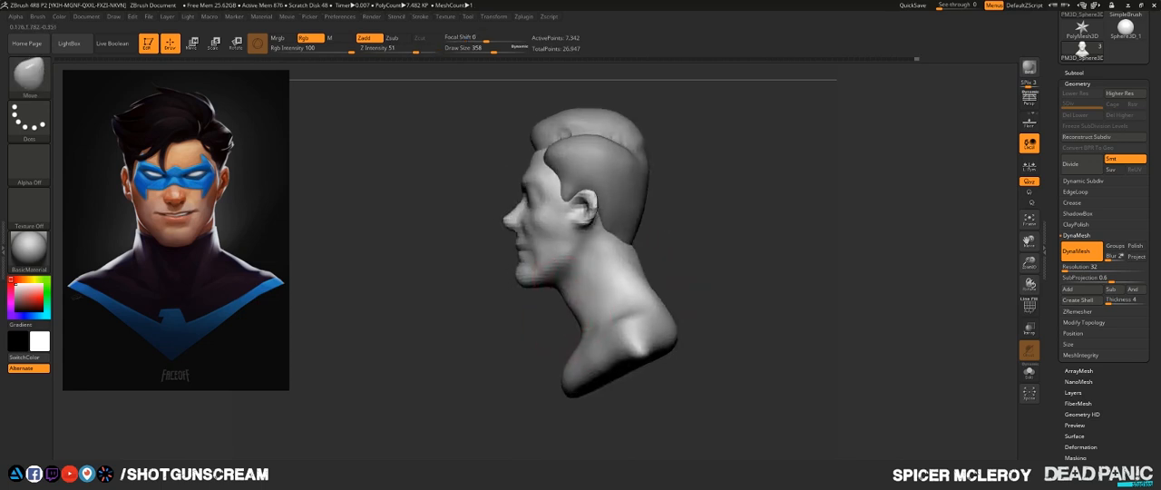
{"action": "mouse_move", "coordinate": [712, 312]}
{"action": "left_mouse_down"}
{"action": "mouse_move", "coordinate": [655, 305]}
{"action": "mouse_move", "coordinate": [573, 335]}
{"action": "left_mouse_up"}
{"action": "left_click_drag", "start_coordinate": [499, 362], "coordinate": [628, 345]}
{"action": "mouse_move", "coordinate": [592, 306]}
{"action": "left_mouse_down", "text": "alt"}
{"action": "mouse_move", "coordinate": [702, 270]}
{"action": "mouse_move", "coordinate": [711, 197]}
{"action": "mouse_move", "coordinate": [727, 267]}
{"action": "mouse_move", "coordinate": [691, 272]}
{"action": "mouse_move", "coordinate": [715, 275]}
{"action": "mouse_move", "coordinate": [595, 332]}
{"action": "left_mouse_up", "text": "alt"}
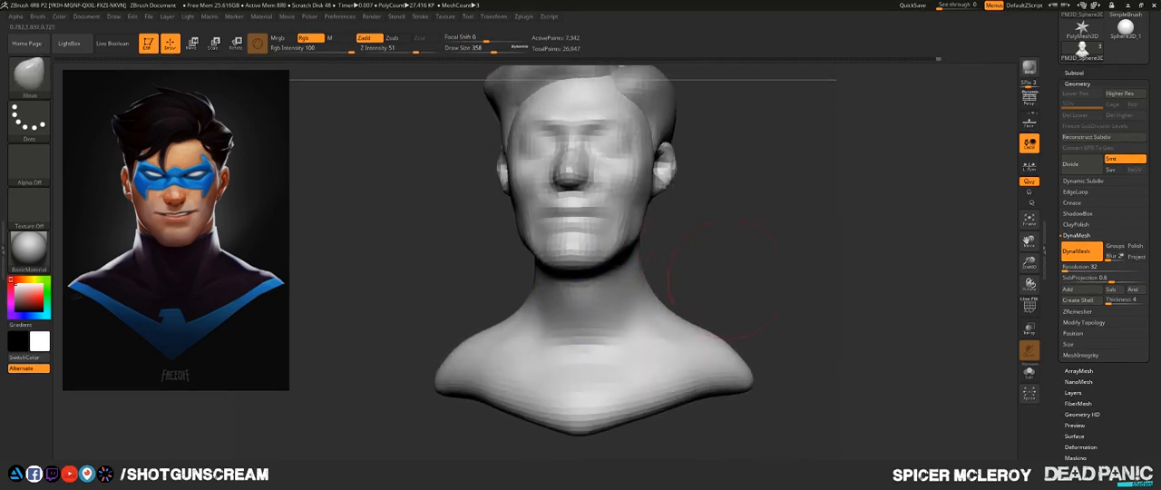
- Widen the sides of the neck beneath the jaw in the front view with the Move brush
{"action": "mouse_move", "coordinate": [725, 281]}
{"action": "left_mouse_down"}
{"action": "mouse_move", "coordinate": [650, 285]}
{"action": "mouse_move", "coordinate": [726, 282]}
{"action": "left_mouse_up"}
{"action": "left_click_drag", "start_coordinate": [302, 208], "coordinate": [314, 243], "text": "alt"}
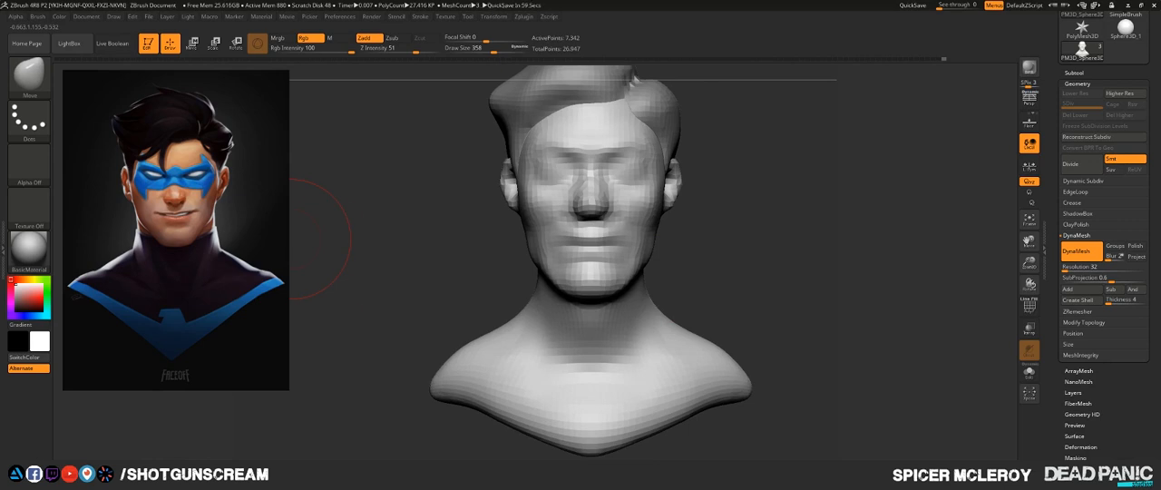
{"action": "left_click_drag", "start_coordinate": [737, 274], "coordinate": [733, 244]}
{"action": "left_click_drag", "start_coordinate": [635, 307], "coordinate": [655, 309]}
{"action": "left_click_drag", "start_coordinate": [727, 287], "coordinate": [729, 325]}
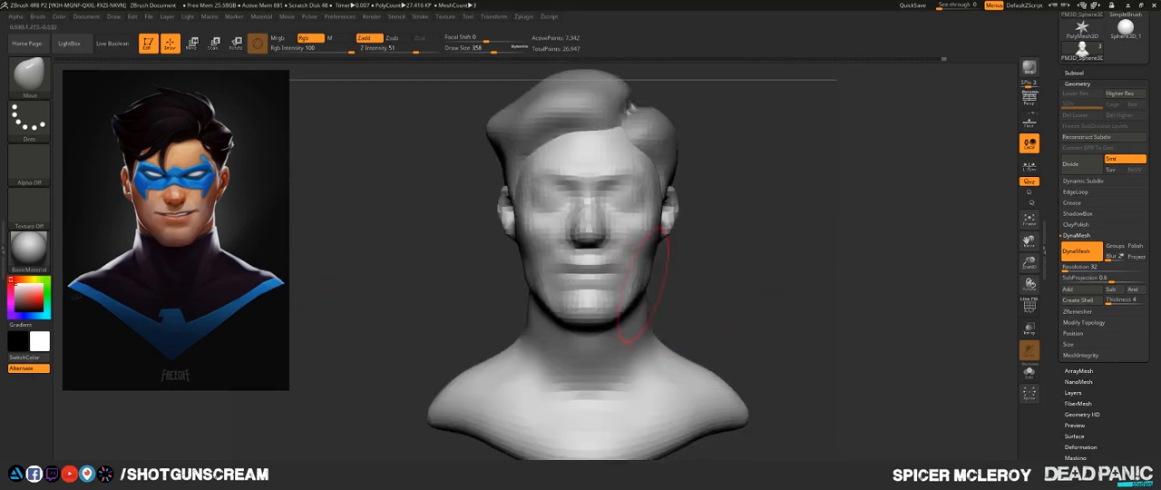
{"action": "mouse_move", "coordinate": [736, 288]}
{"action": "left_mouse_down"}
{"action": "mouse_move", "coordinate": [609, 279]}
{"action": "mouse_move", "coordinate": [693, 283]}
{"action": "left_mouse_up"}
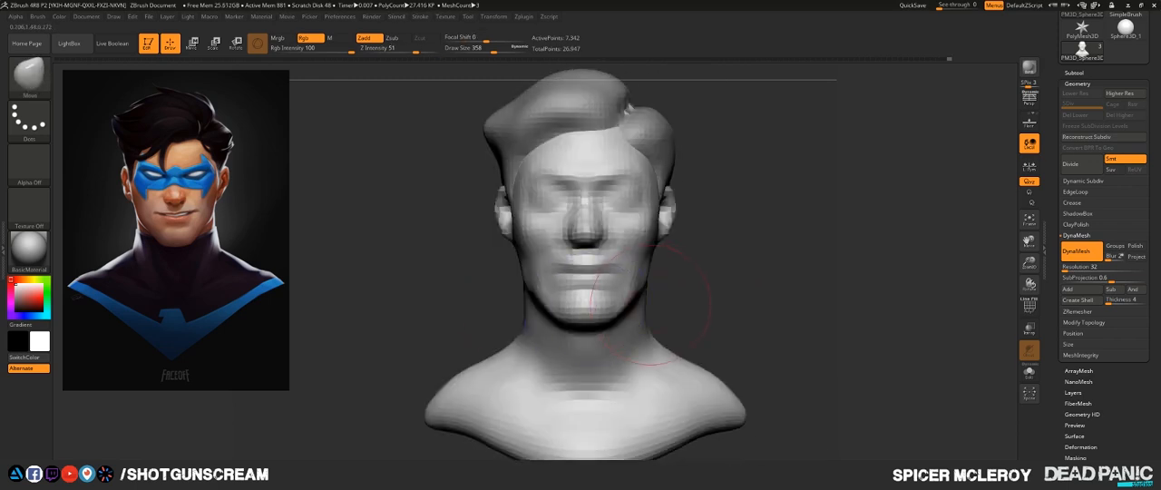
- Examine the bust's proportions against the reference in front, three-quarter and close-up views
{"action": "left_click_drag", "start_coordinate": [674, 322], "coordinate": [685, 276], "text": "alt"}
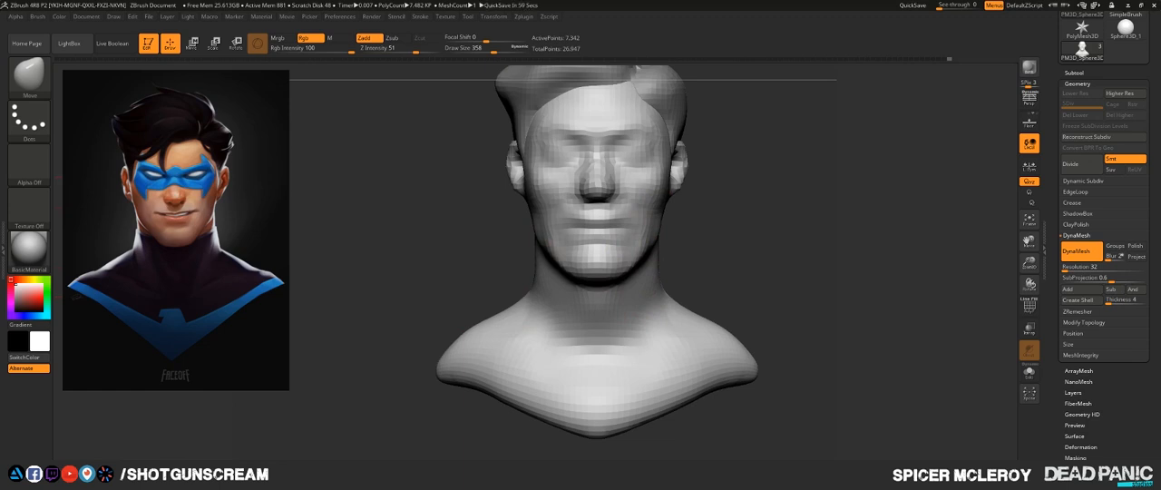
{"action": "mouse_move", "coordinate": [767, 222]}
{"action": "left_mouse_down"}
{"action": "mouse_move", "coordinate": [862, 229]}
{"action": "mouse_move", "coordinate": [771, 227]}
{"action": "mouse_move", "coordinate": [770, 299]}
{"action": "mouse_move", "coordinate": [740, 213]}
{"action": "mouse_move", "coordinate": [730, 263]}
{"action": "mouse_move", "coordinate": [798, 261]}
{"action": "mouse_move", "coordinate": [726, 186]}
{"action": "mouse_move", "coordinate": [705, 256]}
{"action": "left_mouse_up"}
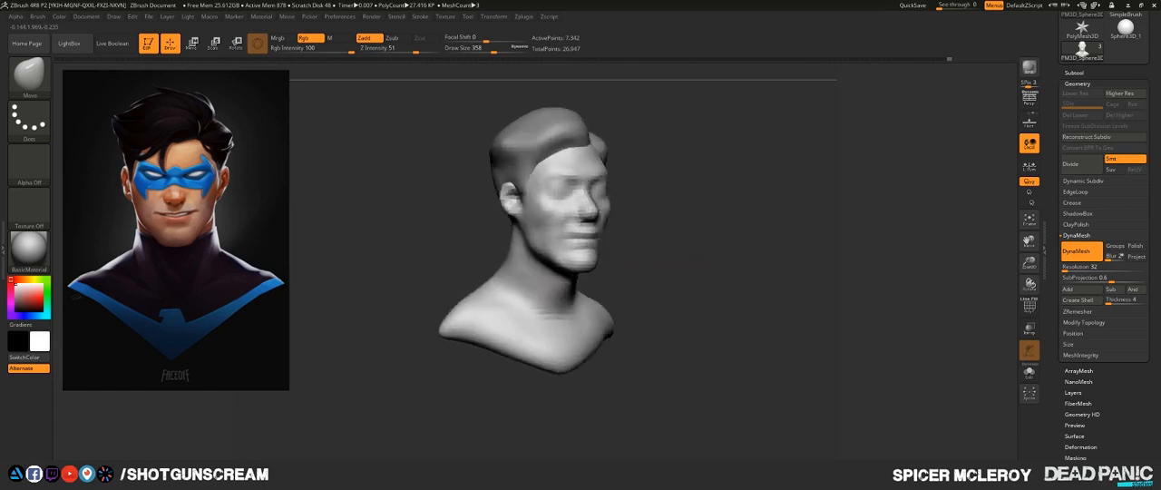
{"action": "left_click_drag", "start_coordinate": [665, 238], "coordinate": [698, 372], "text": "alt"}
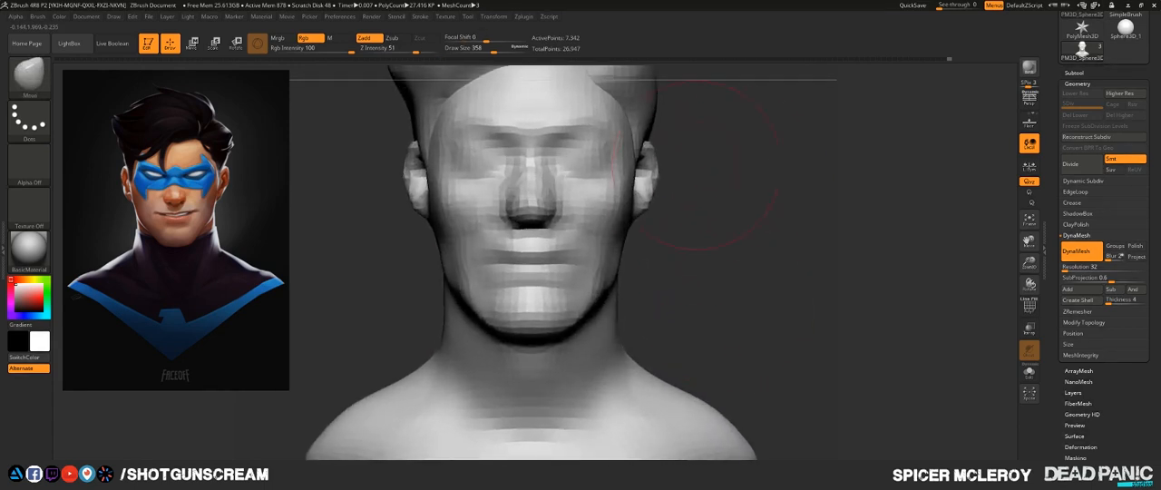
{"action": "left_click_drag", "start_coordinate": [731, 232], "coordinate": [745, 307], "text": "alt"}
{"action": "mouse_move", "coordinate": [825, 290]}
{"action": "left_mouse_down", "text": "alt"}
{"action": "mouse_move", "coordinate": [766, 285]}
{"action": "mouse_move", "coordinate": [769, 314]}
{"action": "mouse_move", "coordinate": [695, 287]}
{"action": "mouse_move", "coordinate": [803, 304]}
{"action": "mouse_move", "coordinate": [884, 301]}
{"action": "left_mouse_up", "text": "alt"}
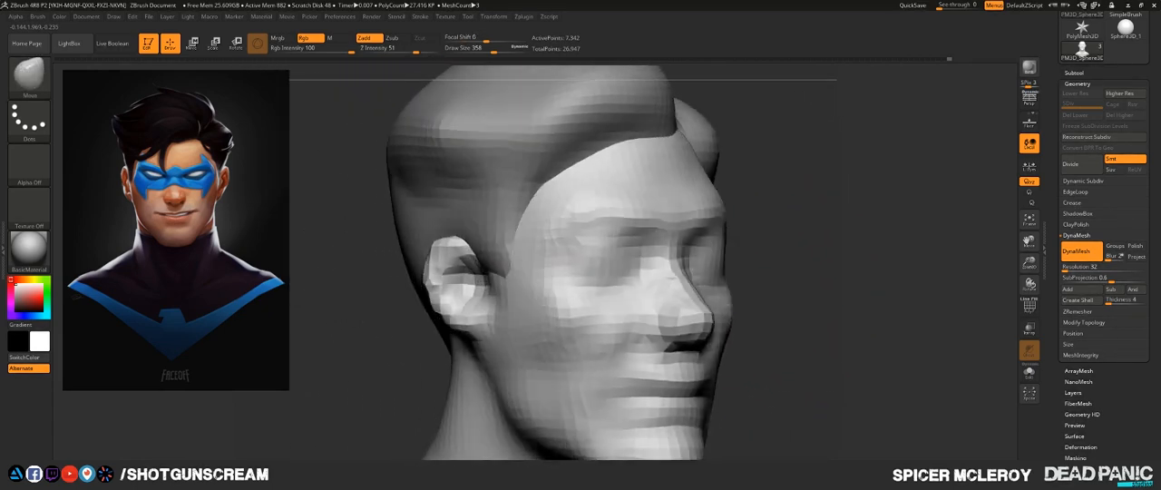
{"action": "left_click_drag", "start_coordinate": [781, 290], "coordinate": [753, 281], "text": "shift"}
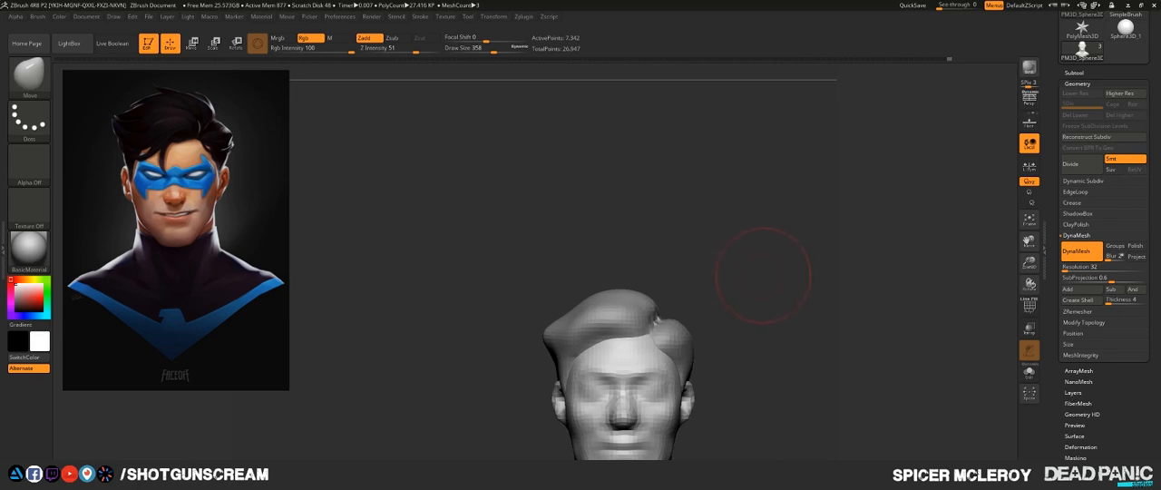
- Refine the chin and the underside of the jaw with the Move brush at draw size 172
{"action": "key", "text": "f"}
{"action": "left_click_drag", "start_coordinate": [716, 239], "coordinate": [816, 257], "text": "alt"}
{"action": "left_click_drag", "start_coordinate": [816, 256], "coordinate": [711, 238], "text": "alt"}
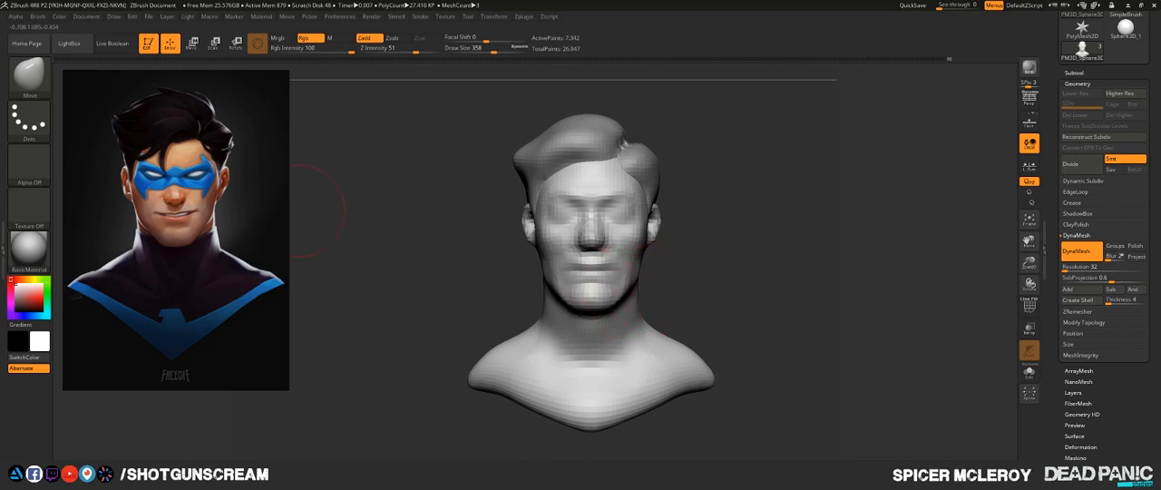
{"action": "mouse_move", "coordinate": [719, 264]}
{"action": "left_mouse_down", "text": "alt"}
{"action": "mouse_move", "coordinate": [682, 299]}
{"action": "mouse_move", "coordinate": [680, 283]}
{"action": "left_mouse_up", "text": "alt"}
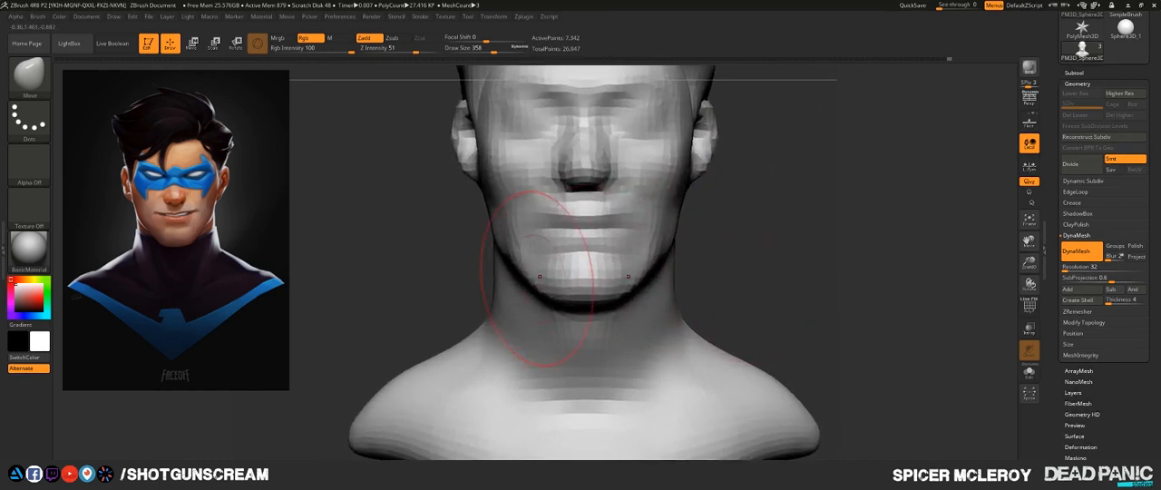
{"action": "key", "text": "s"}
{"action": "left_click_drag", "start_coordinate": [536, 279], "coordinate": [527, 281]}
{"action": "key", "text": "s"}
{"action": "mouse_move", "coordinate": [523, 264]}
{"action": "left_mouse_down"}
{"action": "mouse_move", "coordinate": [514, 264]}
{"action": "mouse_move", "coordinate": [527, 193]}
{"action": "left_mouse_up"}
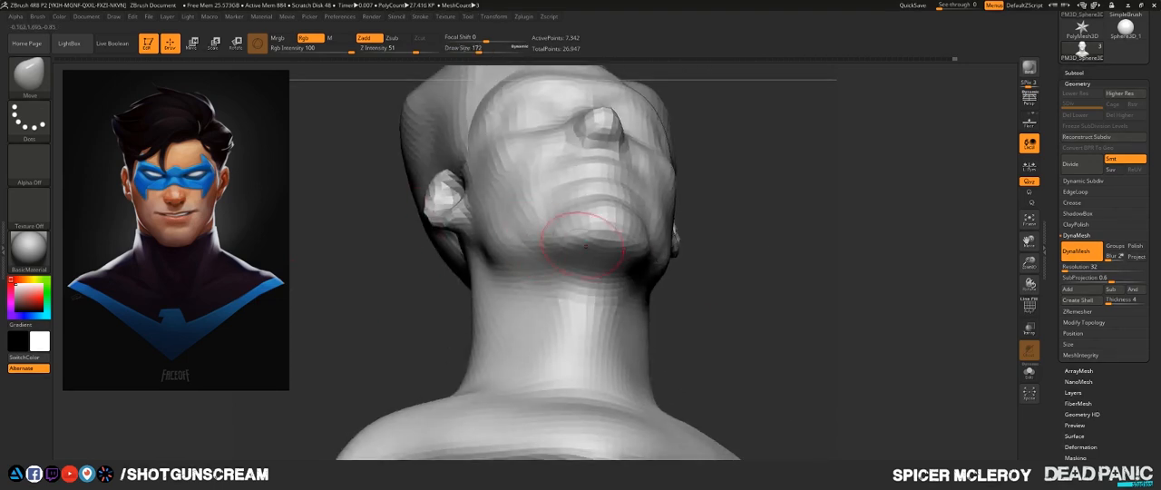
{"action": "mouse_move", "coordinate": [586, 246]}
{"action": "right_mouse_down"}
{"action": "mouse_move", "coordinate": [624, 186]}
{"action": "mouse_move", "coordinate": [608, 194]}
{"action": "right_mouse_up"}
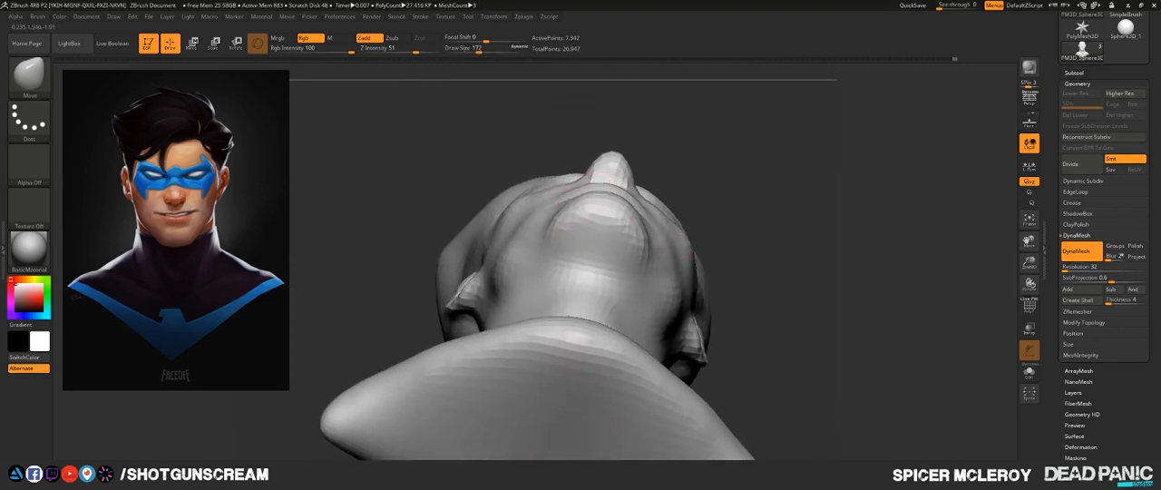
{"action": "mouse_move", "coordinate": [605, 215]}
{"action": "left_mouse_down"}
{"action": "mouse_move", "coordinate": [616, 198]}
{"action": "mouse_move", "coordinate": [519, 271]}
{"action": "left_mouse_up"}
- Shape the jawline and the area under the chin in three-quarter and side views with the Move brush at draw size 239
{"action": "key", "text": "s"}
{"action": "mouse_move", "coordinate": [524, 292]}
{"action": "right_mouse_down"}
{"action": "mouse_move", "coordinate": [512, 386]}
{"action": "mouse_move", "coordinate": [584, 370]}
{"action": "right_mouse_up"}
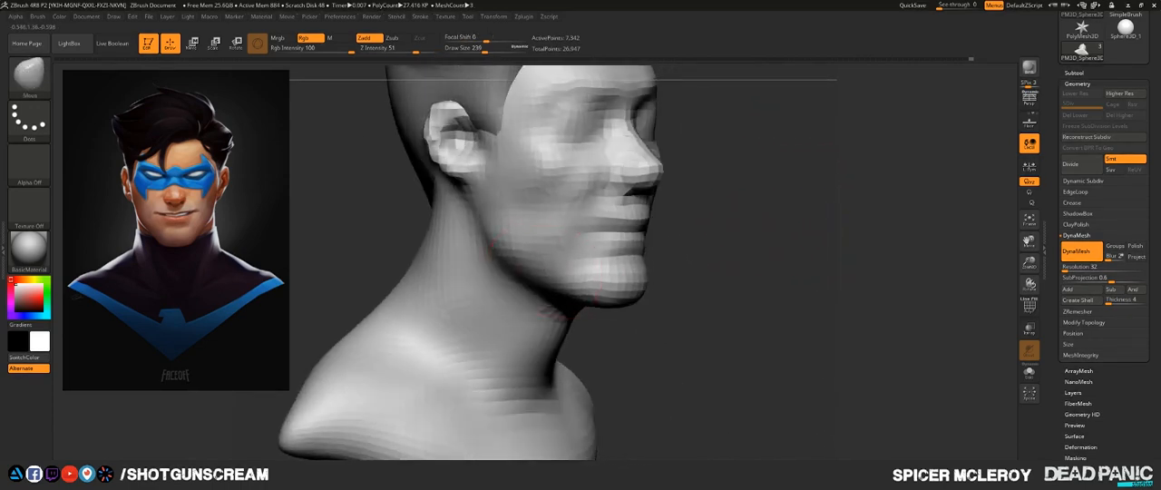
{"action": "mouse_move", "coordinate": [657, 313]}
{"action": "right_mouse_down"}
{"action": "mouse_move", "coordinate": [719, 321]}
{"action": "mouse_move", "coordinate": [741, 359]}
{"action": "right_mouse_up"}
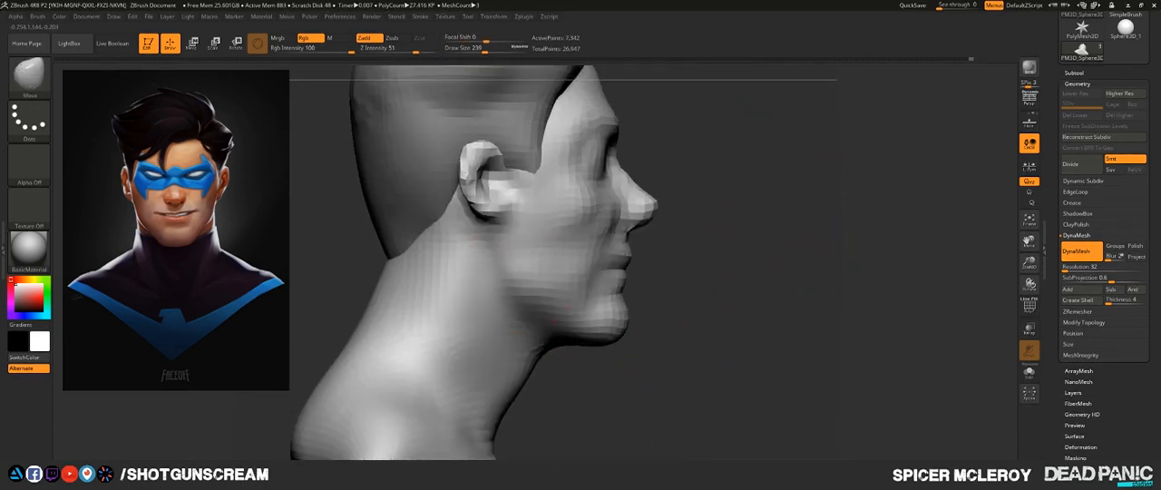
{"action": "right_click_drag", "start_coordinate": [531, 267], "coordinate": [700, 264]}
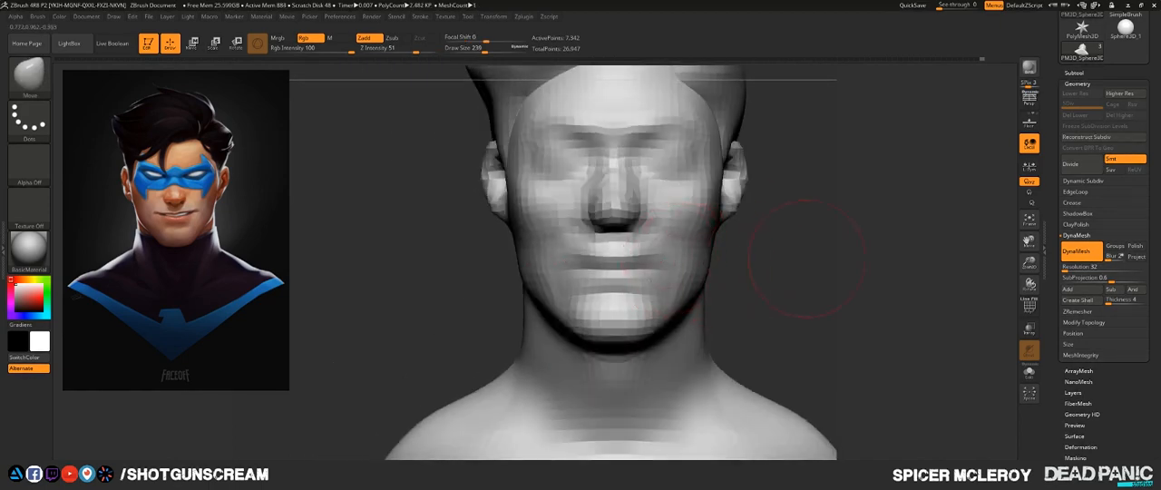
{"action": "mouse_move", "coordinate": [807, 258]}
{"action": "right_mouse_down"}
{"action": "mouse_move", "coordinate": [712, 260]}
{"action": "mouse_move", "coordinate": [695, 308]}
{"action": "right_mouse_up"}
- Adjust the cheek and the side of the mouth with the Move brush at draw size 112
{"action": "key", "text": "s"}
{"action": "left_click_drag", "start_coordinate": [589, 257], "coordinate": [579, 254]}
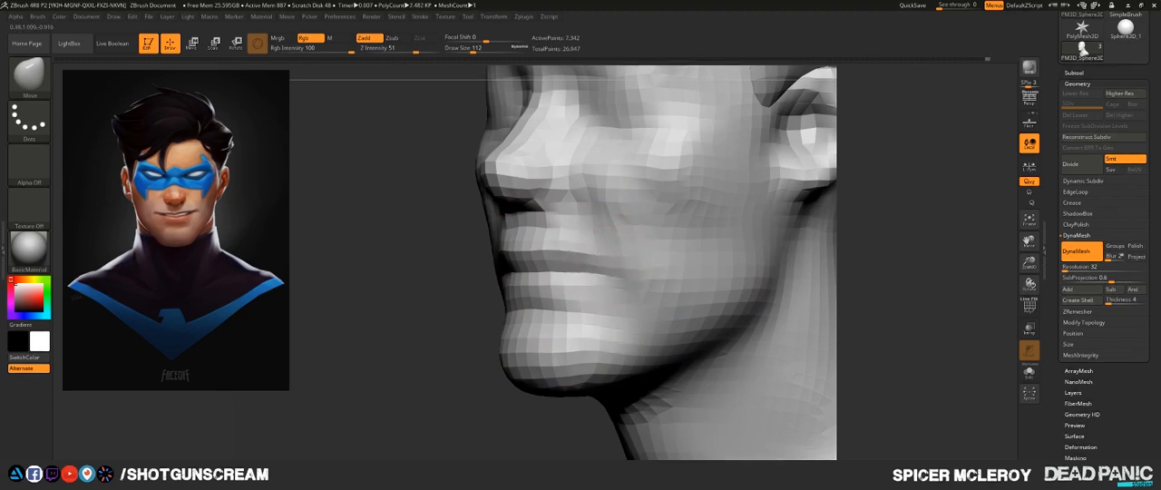
{"action": "right_click_drag", "start_coordinate": [626, 262], "coordinate": [736, 200]}
{"action": "right_click_drag", "start_coordinate": [736, 200], "coordinate": [833, 238], "text": "alt"}
{"action": "right_click_drag", "start_coordinate": [832, 182], "coordinate": [843, 254], "text": "alt"}
{"action": "right_click_drag", "start_coordinate": [843, 254], "coordinate": [722, 210]}
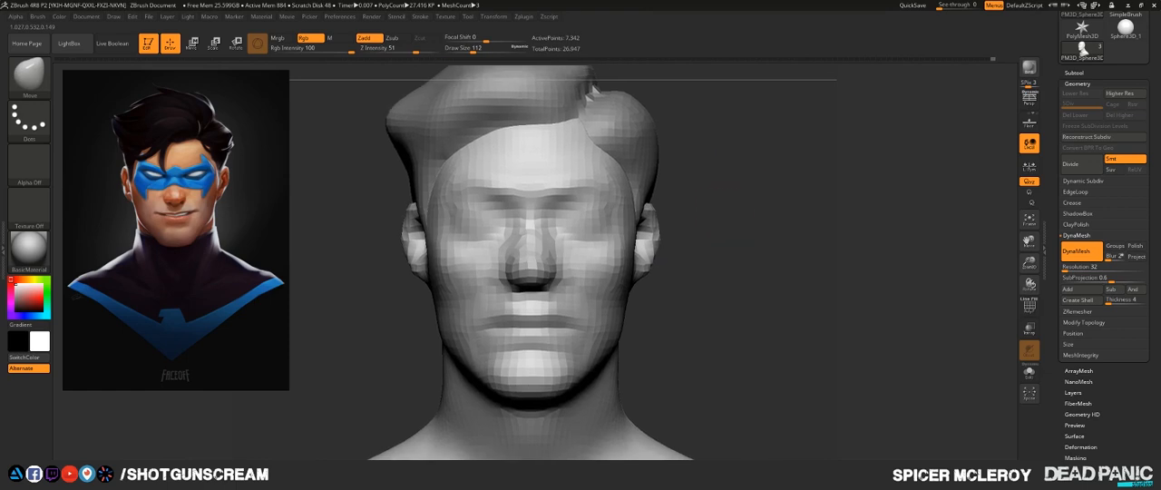
- Raise and round the shoulder tips in the front view with the Move brush at draw size 338
{"action": "right_click_drag", "start_coordinate": [741, 243], "coordinate": [714, 249]}
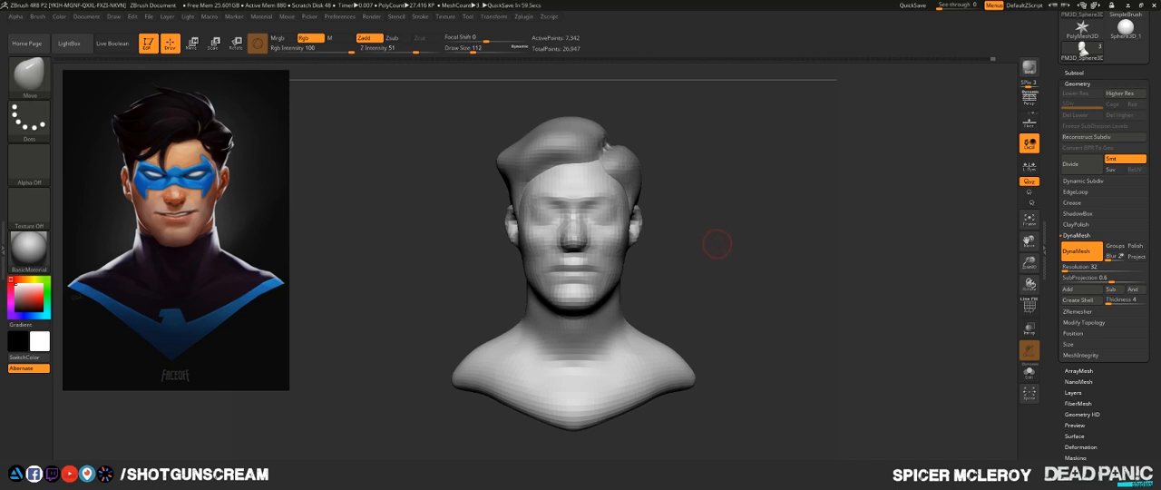
{"action": "mouse_move", "coordinate": [733, 279]}
{"action": "right_mouse_down", "text": "alt"}
{"action": "mouse_move", "coordinate": [649, 252]}
{"action": "mouse_move", "coordinate": [611, 261]}
{"action": "mouse_move", "coordinate": [654, 238]}
{"action": "right_mouse_up", "text": "alt"}
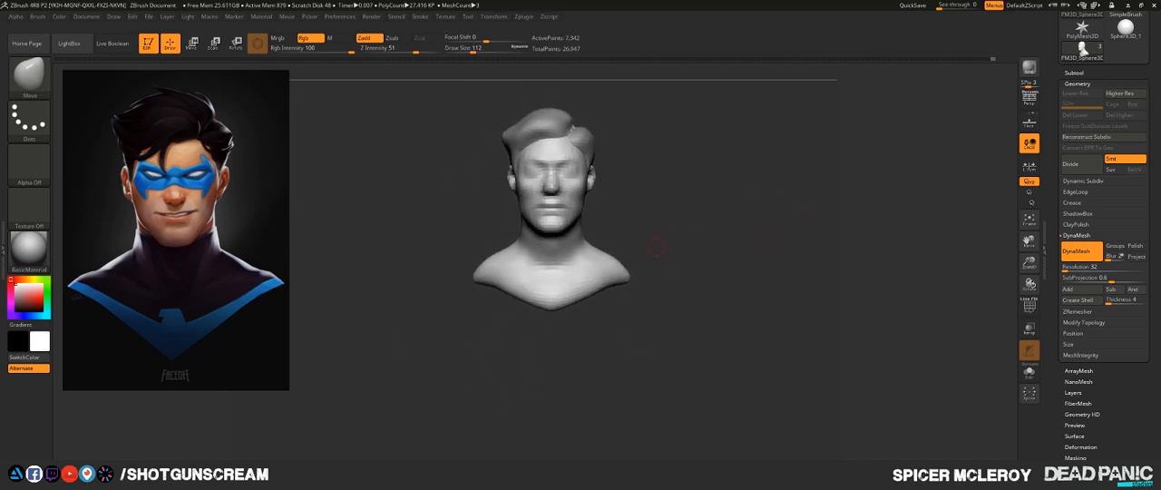
{"action": "key", "text": "s"}
{"action": "left_click_drag", "start_coordinate": [672, 266], "coordinate": [697, 266]}
{"action": "mouse_move", "coordinate": [613, 275]}
{"action": "left_mouse_down"}
{"action": "mouse_move", "coordinate": [637, 275]}
{"action": "mouse_move", "coordinate": [617, 289]}
{"action": "mouse_move", "coordinate": [626, 267]}
{"action": "left_mouse_up"}
{"action": "mouse_move", "coordinate": [642, 195]}
{"action": "left_mouse_down", "text": "alt"}
{"action": "mouse_move", "coordinate": [635, 225]}
{"action": "mouse_move", "coordinate": [690, 243]}
{"action": "left_mouse_up", "text": "alt"}
{"action": "key", "text": "s"}
{"action": "left_click_drag", "start_coordinate": [631, 261], "coordinate": [609, 262]}
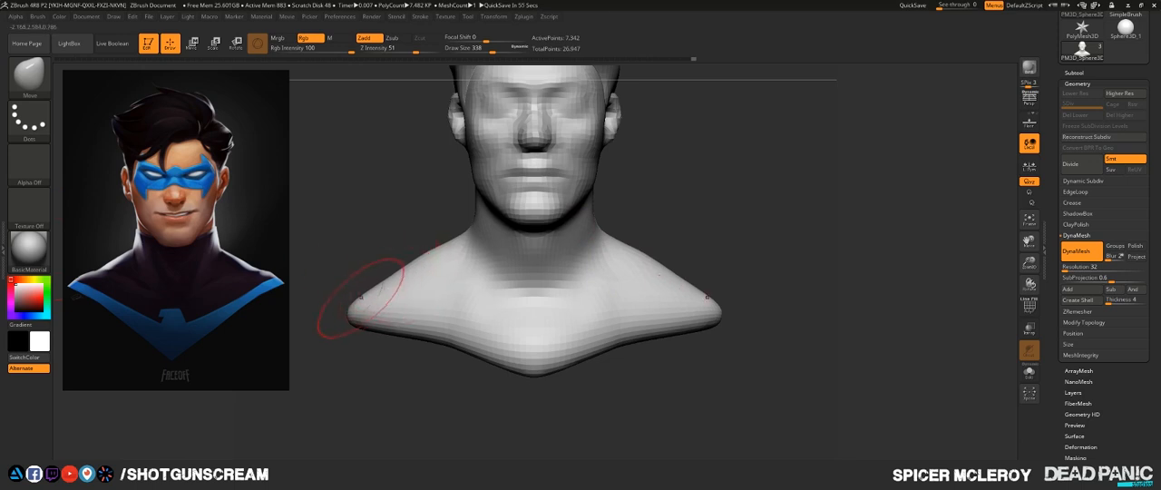
{"action": "mouse_move", "coordinate": [366, 298]}
{"action": "left_mouse_down"}
{"action": "mouse_move", "coordinate": [361, 276]}
{"action": "mouse_move", "coordinate": [376, 275]}
{"action": "left_mouse_up"}
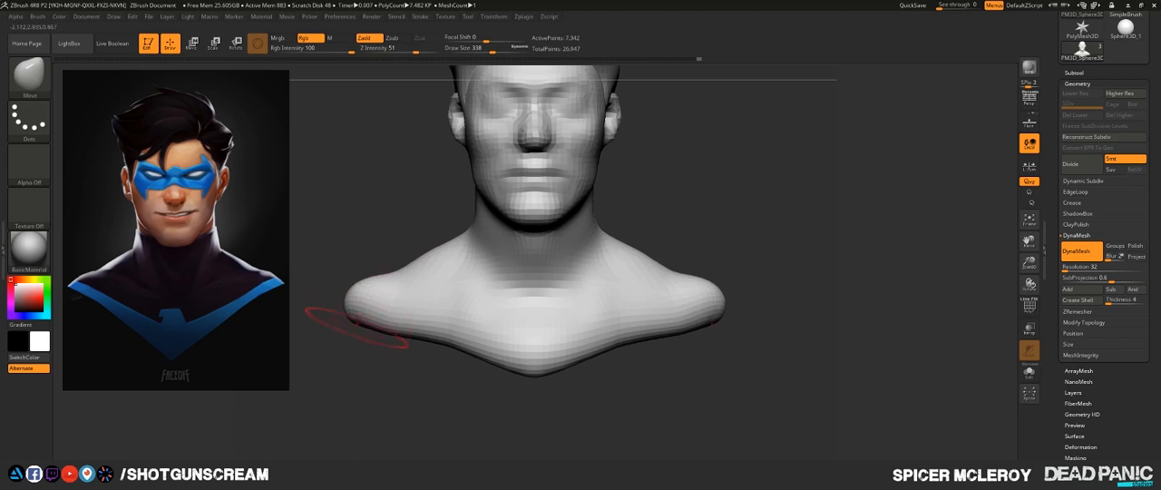
{"action": "mouse_move", "coordinate": [350, 324]}
{"action": "left_mouse_down"}
{"action": "mouse_move", "coordinate": [399, 317]}
{"action": "mouse_move", "coordinate": [375, 306]}
{"action": "mouse_move", "coordinate": [375, 316]}
{"action": "left_mouse_up"}
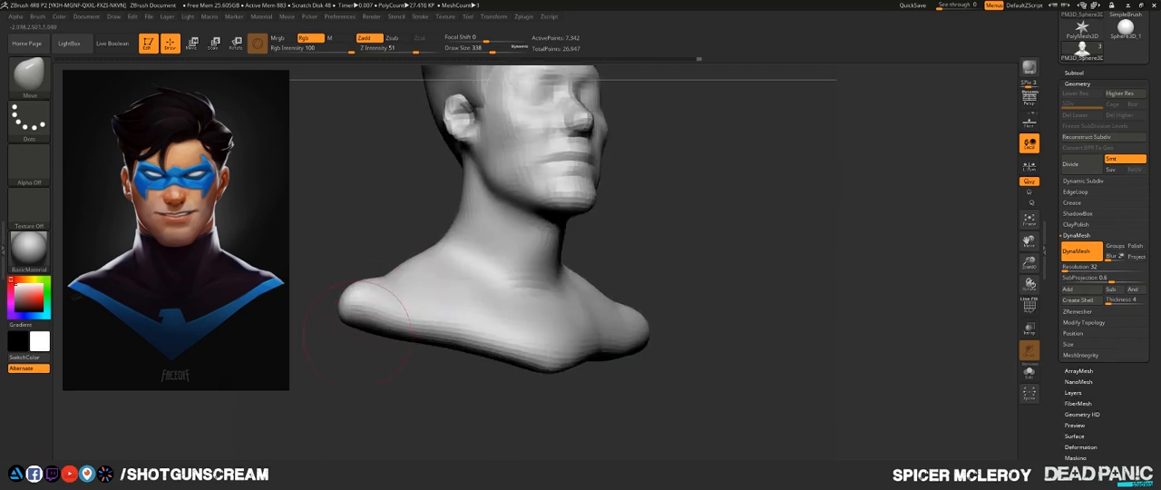
- Thicken the shoulder ends front to back from the top view with the Move brush
{"action": "mouse_move", "coordinate": [322, 368]}
{"action": "left_mouse_down"}
{"action": "mouse_move", "coordinate": [381, 390]}
{"action": "mouse_move", "coordinate": [365, 426]}
{"action": "left_mouse_up"}
{"action": "left_click_drag", "start_coordinate": [364, 388], "coordinate": [425, 395], "text": "alt"}
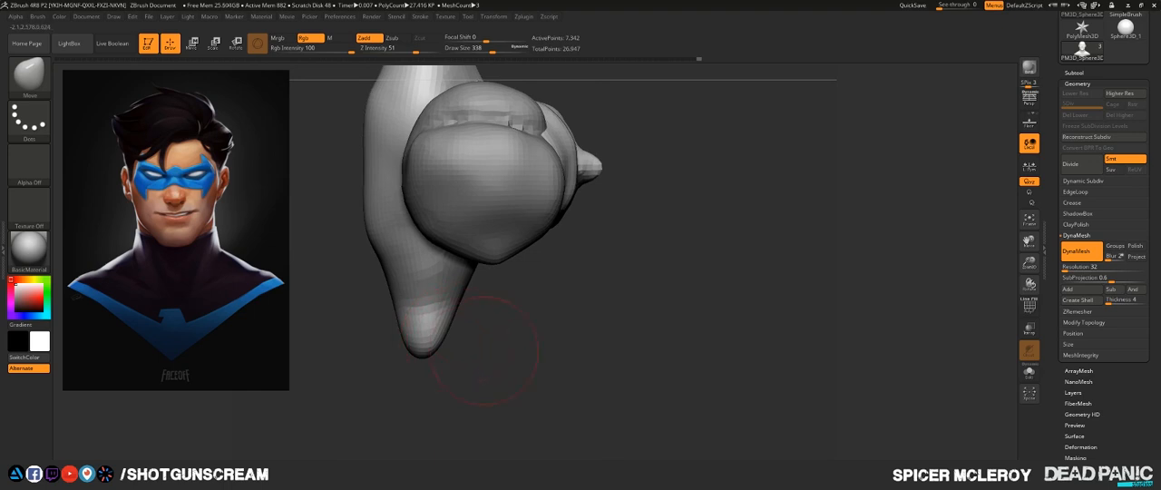
{"action": "mouse_move", "coordinate": [484, 350]}
{"action": "left_mouse_down"}
{"action": "mouse_move", "coordinate": [459, 356]}
{"action": "mouse_move", "coordinate": [483, 350]}
{"action": "mouse_move", "coordinate": [457, 333]}
{"action": "mouse_move", "coordinate": [466, 336]}
{"action": "mouse_move", "coordinate": [391, 324]}
{"action": "left_mouse_up"}
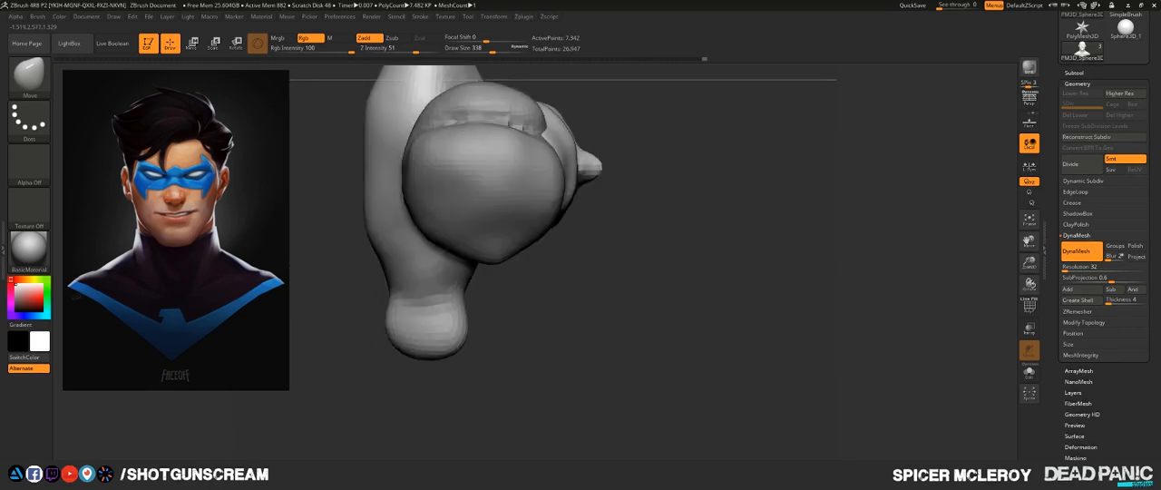
{"action": "left_click_drag", "start_coordinate": [368, 177], "coordinate": [365, 178]}
{"action": "left_click_drag", "start_coordinate": [388, 286], "coordinate": [379, 285]}
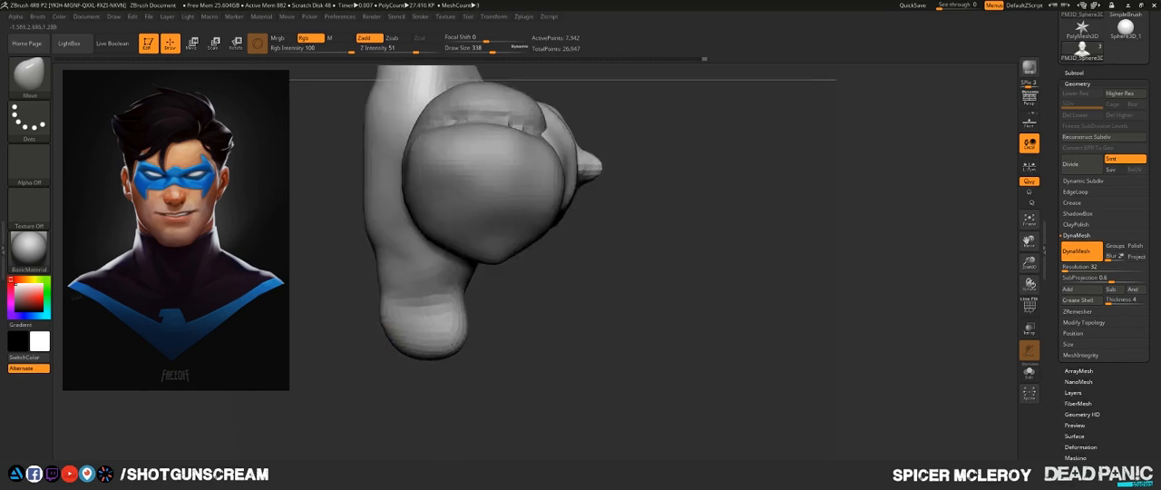
{"action": "left_click_drag", "start_coordinate": [389, 339], "coordinate": [384, 342]}
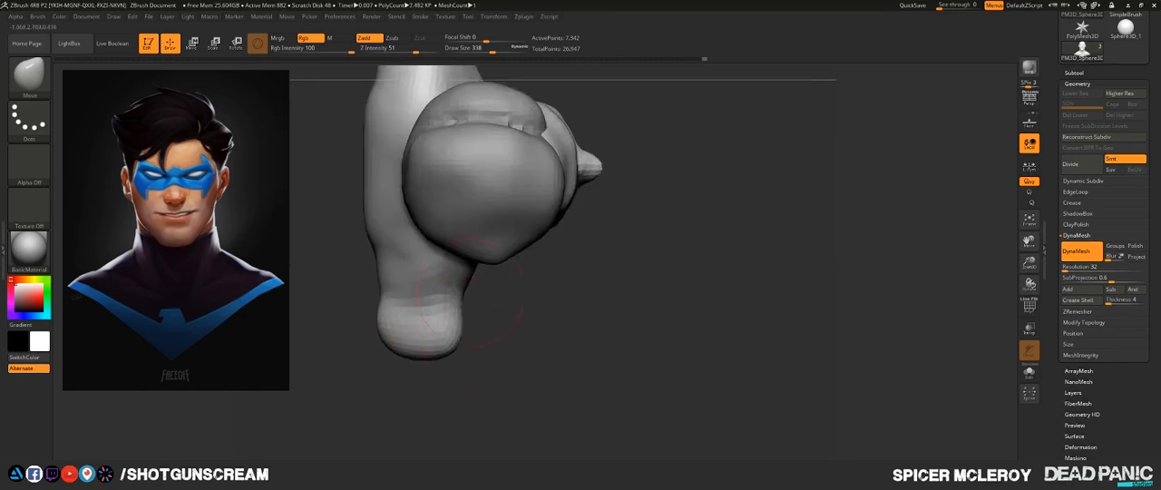
{"action": "left_click_drag", "start_coordinate": [467, 303], "coordinate": [471, 302]}
{"action": "left_click_drag", "start_coordinate": [456, 335], "coordinate": [462, 334]}
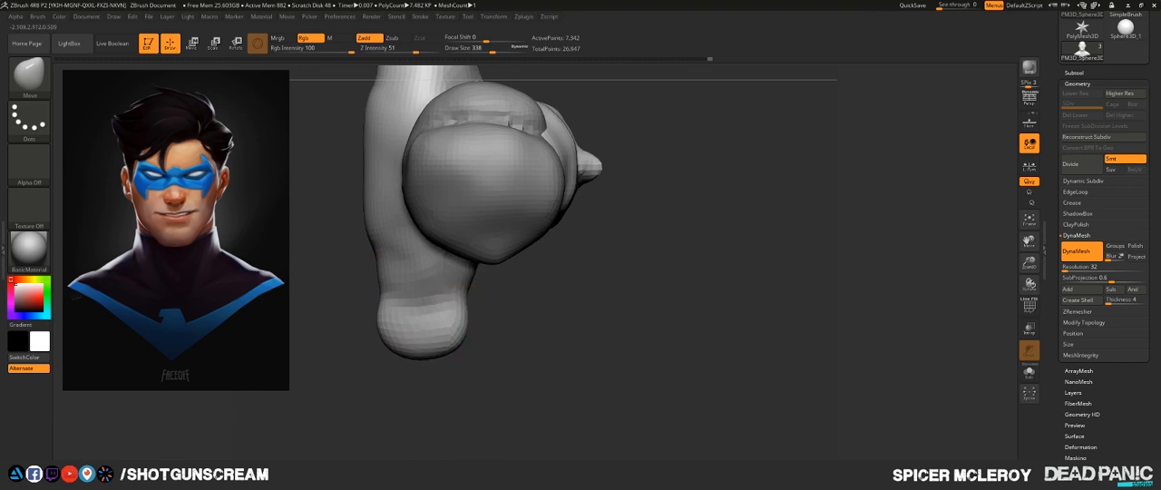
- Smooth the thickened shoulder ends and refine the slope along the top of the shoulders in the front view
{"action": "key", "text": "shift"}
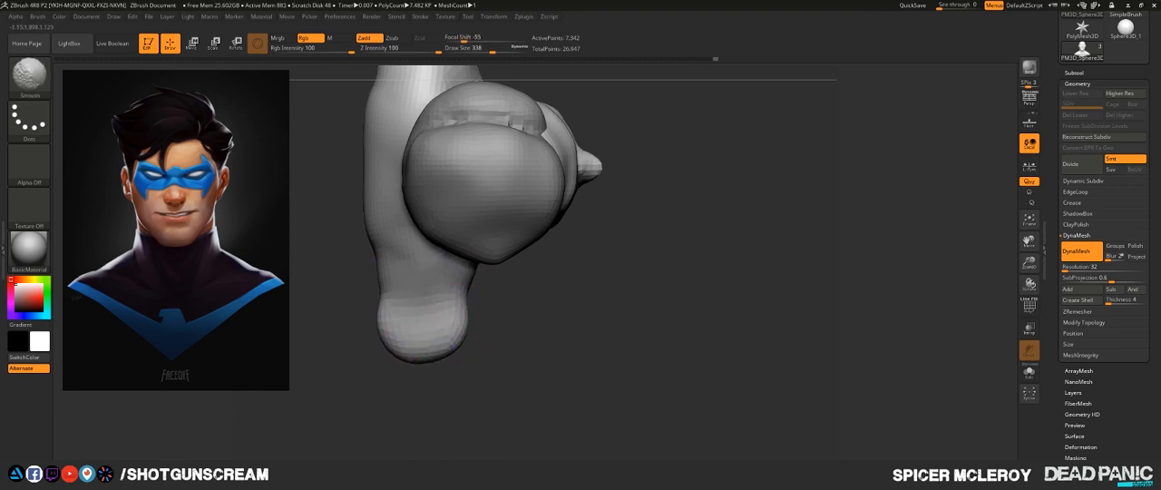
{"action": "mouse_move", "coordinate": [508, 354]}
{"action": "left_mouse_down"}
{"action": "mouse_move", "coordinate": [580, 286]}
{"action": "mouse_move", "coordinate": [567, 263]}
{"action": "left_mouse_up"}
{"action": "left_click_drag", "start_coordinate": [614, 241], "coordinate": [728, 224], "text": "alt"}
{"action": "left_click_drag", "start_coordinate": [404, 276], "coordinate": [441, 293]}
{"action": "mouse_move", "coordinate": [409, 363]}
{"action": "left_mouse_down"}
{"action": "mouse_move", "coordinate": [567, 365]}
{"action": "mouse_move", "coordinate": [408, 363]}
{"action": "left_mouse_up"}
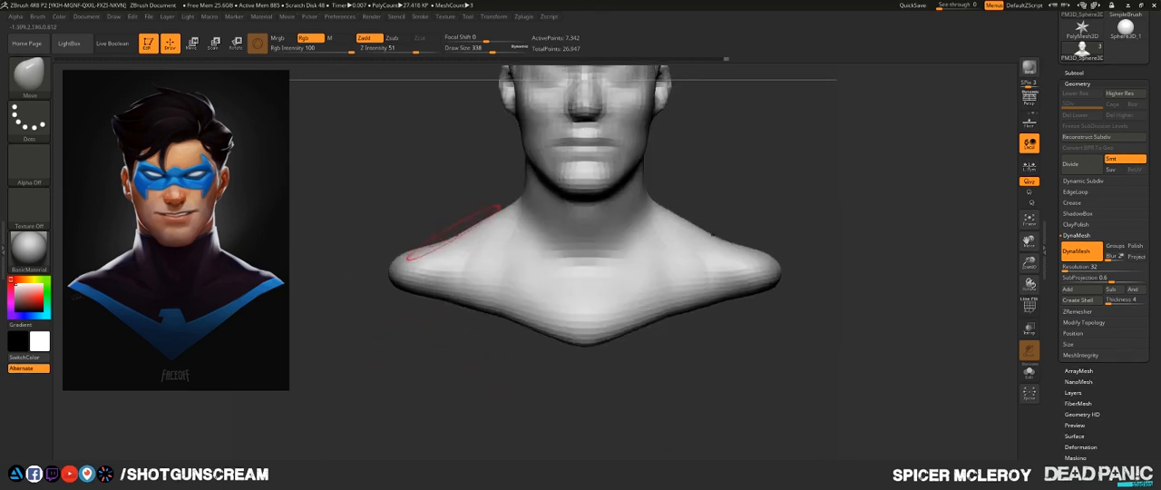
{"action": "left_click_drag", "start_coordinate": [434, 236], "coordinate": [435, 243]}
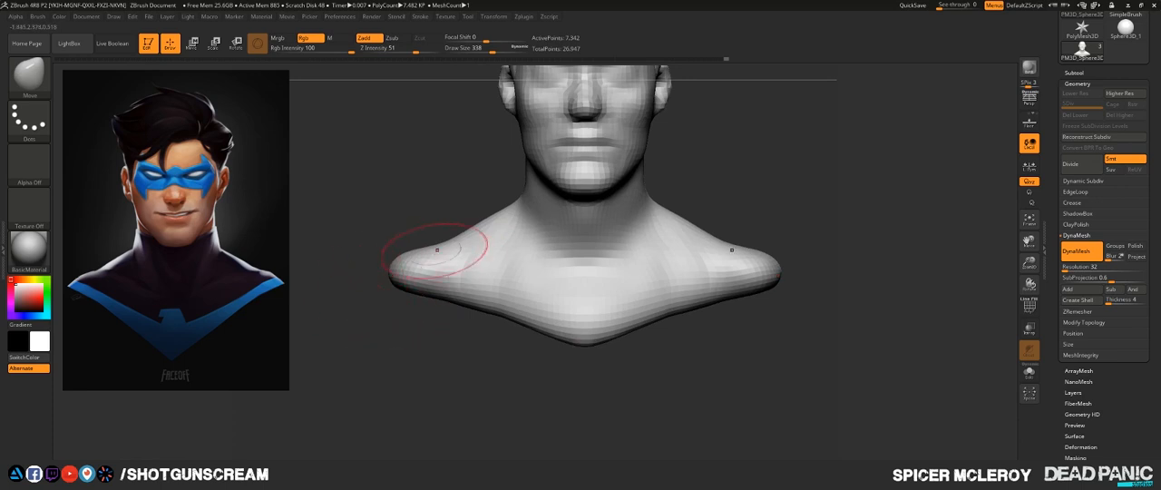
- Build up the underside of the bust with the ClayBuildup brush at Z Intensity 20 and smooth the surface
{"action": "mouse_move", "coordinate": [367, 343]}
{"action": "left_mouse_down"}
{"action": "mouse_move", "coordinate": [535, 347]}
{"action": "mouse_move", "coordinate": [555, 337]}
{"action": "mouse_move", "coordinate": [546, 265]}
{"action": "mouse_move", "coordinate": [621, 252]}
{"action": "left_mouse_up"}
{"action": "key", "text": "b"}
{"action": "key", "text": "c"}
{"action": "key", "text": "b"}
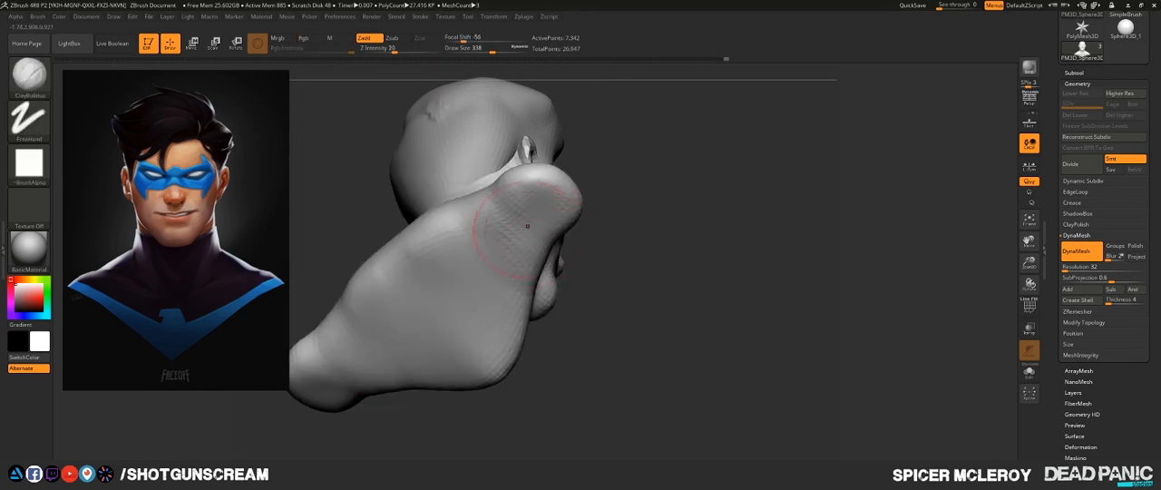
{"action": "mouse_move", "coordinate": [528, 220]}
{"action": "left_mouse_down"}
{"action": "mouse_move", "coordinate": [363, 349]}
{"action": "mouse_move", "coordinate": [504, 272]}
{"action": "mouse_move", "coordinate": [435, 349]}
{"action": "left_mouse_up"}
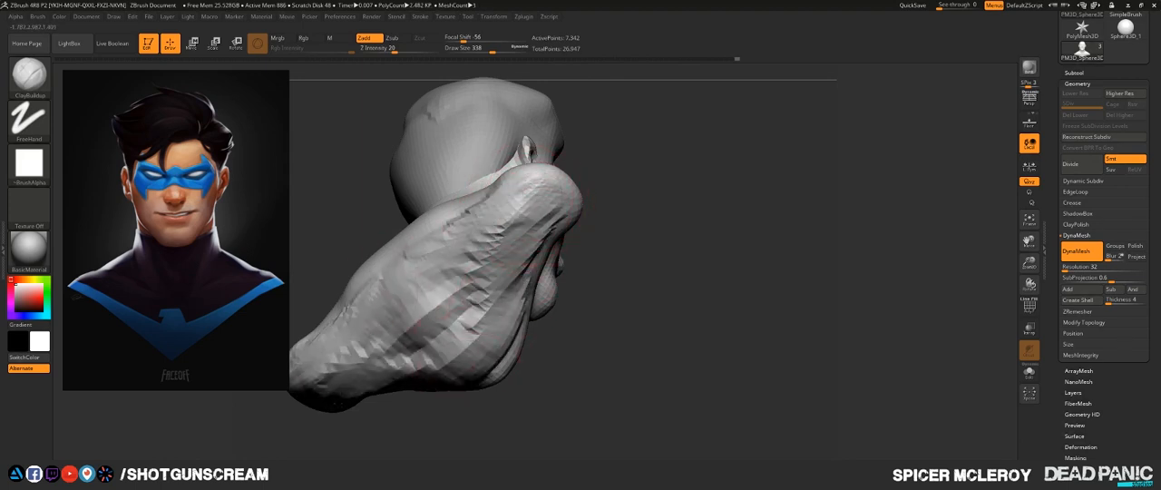
{"action": "mouse_move", "coordinate": [336, 372]}
{"action": "left_mouse_down", "text": "shift"}
{"action": "mouse_move", "coordinate": [486, 337]}
{"action": "mouse_move", "coordinate": [536, 213]}
{"action": "mouse_move", "coordinate": [524, 268]}
{"action": "left_mouse_up", "text": "shift"}
{"action": "mouse_move", "coordinate": [544, 201]}
{"action": "left_mouse_down", "text": "shift"}
{"action": "mouse_move", "coordinate": [509, 265]}
{"action": "mouse_move", "coordinate": [486, 362]}
{"action": "left_mouse_up", "text": "shift"}
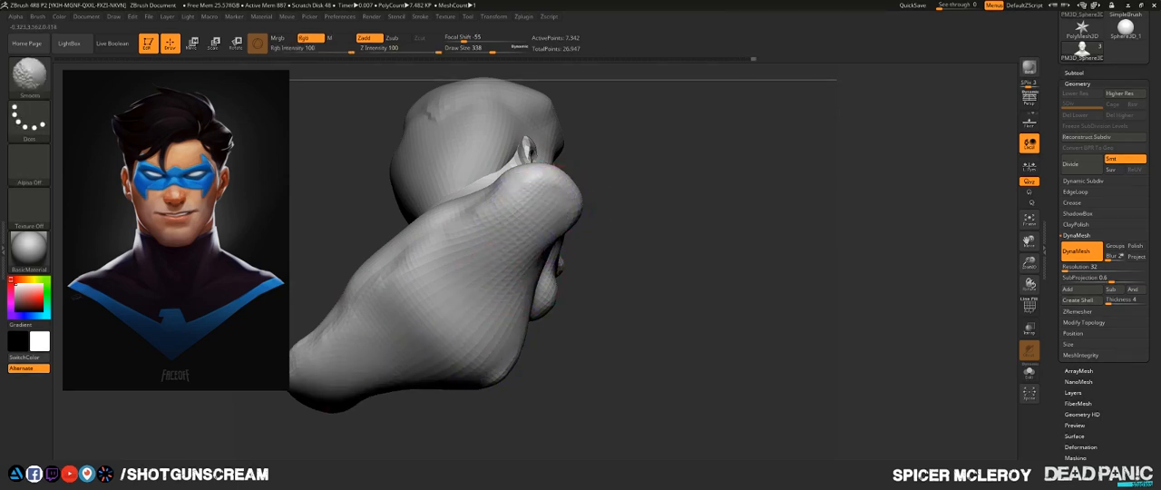
{"action": "mouse_move", "coordinate": [726, 331]}
{"action": "left_mouse_down"}
{"action": "mouse_move", "coordinate": [614, 311]}
{"action": "mouse_move", "coordinate": [445, 396]}
{"action": "mouse_move", "coordinate": [523, 405]}
{"action": "left_mouse_up"}
{"action": "left_click_drag", "start_coordinate": [430, 304], "coordinate": [435, 330], "text": "shift"}
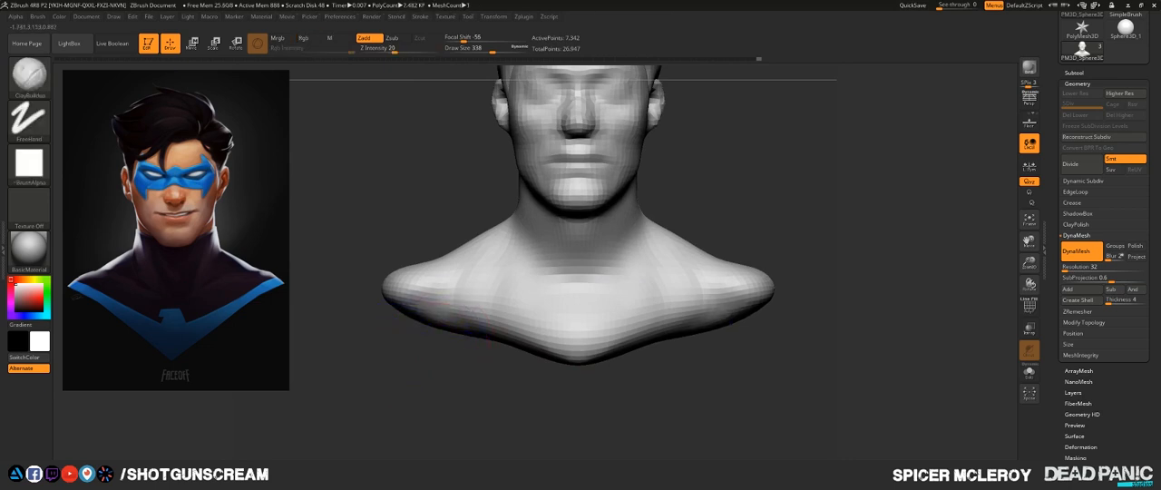
- Turn off DynaMesh for the bust and divide the mesh once to reach subdivision level 2
{"action": "mouse_move", "coordinate": [463, 376]}
{"action": "left_mouse_down", "text": "alt"}
{"action": "mouse_move", "coordinate": [506, 384]}
{"action": "mouse_move", "coordinate": [345, 432]}
{"action": "mouse_move", "coordinate": [331, 399]}
{"action": "mouse_move", "coordinate": [390, 426]}
{"action": "mouse_move", "coordinate": [418, 385]}
{"action": "mouse_move", "coordinate": [371, 375]}
{"action": "left_mouse_up", "text": "alt"}
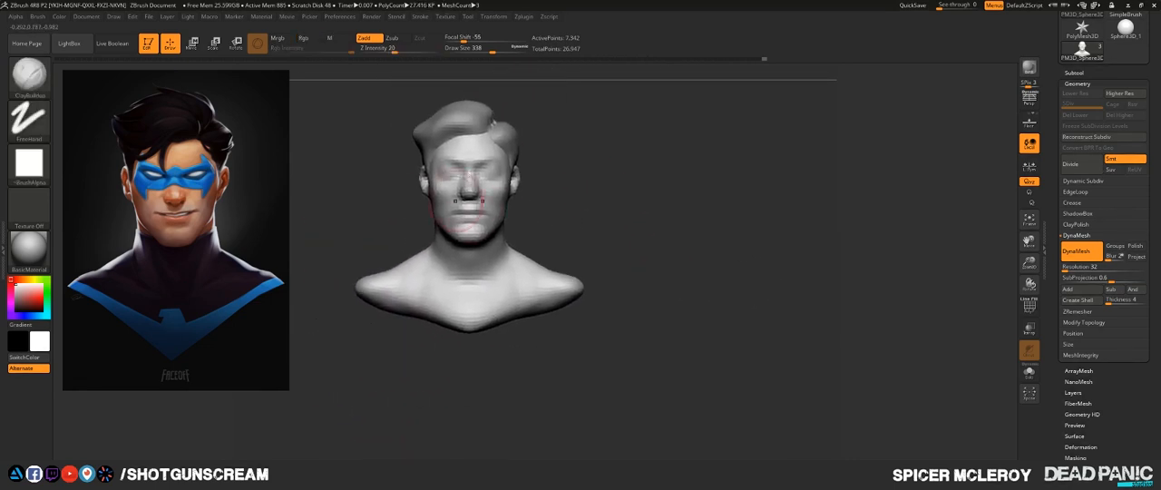
{"action": "mouse_move", "coordinate": [623, 209]}
{"action": "left_mouse_down", "text": "alt"}
{"action": "mouse_move", "coordinate": [614, 213]}
{"action": "mouse_move", "coordinate": [651, 247]}
{"action": "mouse_move", "coordinate": [699, 335]}
{"action": "mouse_move", "coordinate": [713, 195]}
{"action": "mouse_move", "coordinate": [630, 168]}
{"action": "left_mouse_up", "text": "alt"}
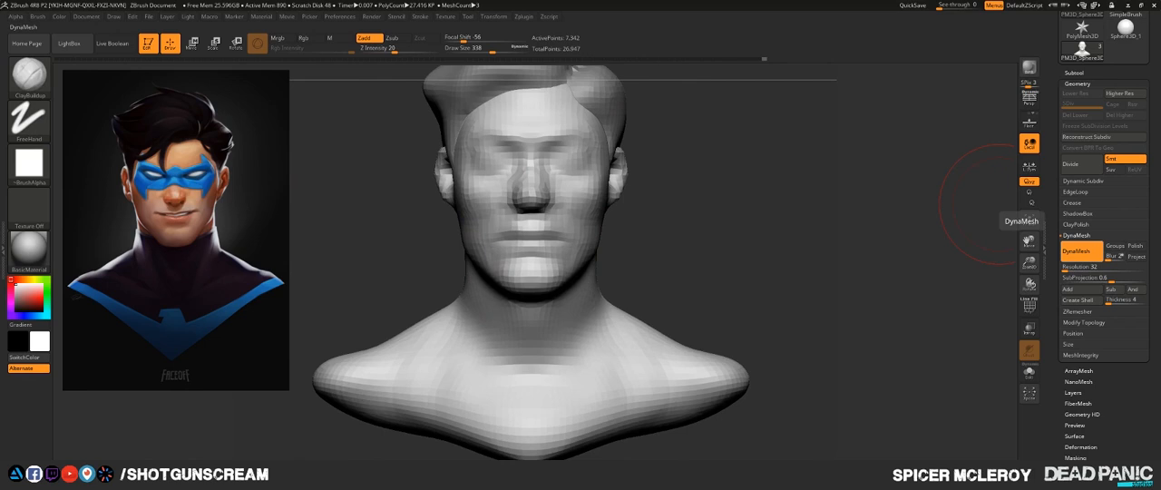
{"action": "left_click", "coordinate": [1081, 252]}
{"action": "left_click_drag", "start_coordinate": [679, 213], "coordinate": [731, 310], "text": "alt"}
{"action": "key", "text": "ctrl+d"}
{"action": "mouse_move", "coordinate": [771, 275]}
{"action": "left_mouse_down", "text": "alt"}
{"action": "mouse_move", "coordinate": [836, 267]}
{"action": "mouse_move", "coordinate": [800, 234]}
{"action": "mouse_move", "coordinate": [795, 265]}
{"action": "mouse_move", "coordinate": [913, 254]}
{"action": "mouse_move", "coordinate": [834, 366]}
{"action": "left_mouse_up", "text": "alt"}
- Shape the eye sockets to expose the eyeballs with the FormSoft brush at draw size 97 and Z Intensity 3
{"action": "key", "text": "b"}
{"action": "left_click", "coordinate": [660, 185]}
{"action": "key", "text": "s"}
{"action": "mouse_move", "coordinate": [640, 216]}
{"action": "left_mouse_down"}
{"action": "mouse_move", "coordinate": [615, 219]}
{"action": "mouse_move", "coordinate": [660, 227]}
{"action": "left_mouse_up"}
{"action": "mouse_move", "coordinate": [780, 233]}
{"action": "left_mouse_down"}
{"action": "mouse_move", "coordinate": [824, 230]}
{"action": "mouse_move", "coordinate": [636, 228]}
{"action": "left_mouse_up"}
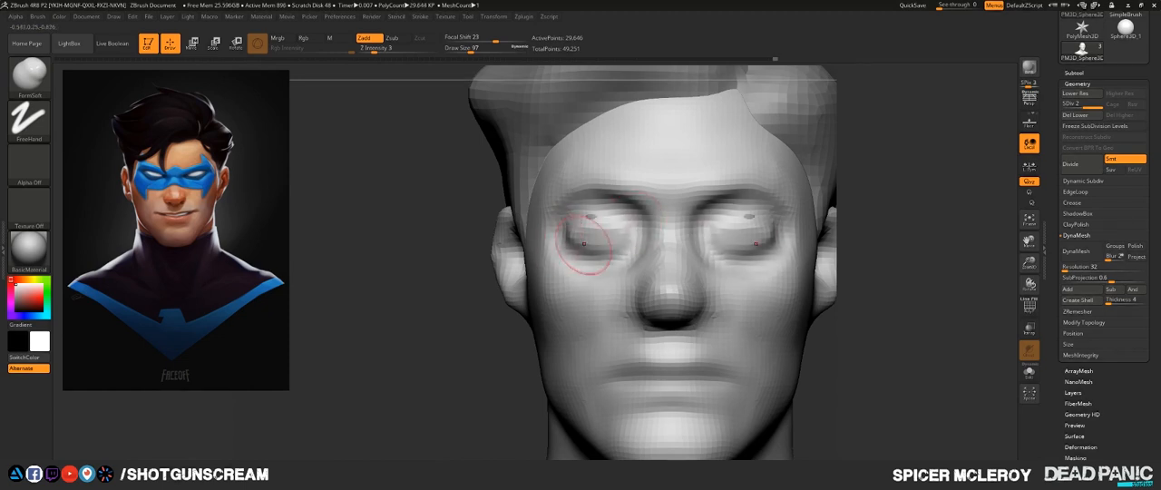
{"action": "mouse_move", "coordinate": [606, 225]}
{"action": "left_mouse_down", "text": "shift"}
{"action": "mouse_move", "coordinate": [624, 236]}
{"action": "mouse_move", "coordinate": [581, 243]}
{"action": "left_mouse_up", "text": "shift"}
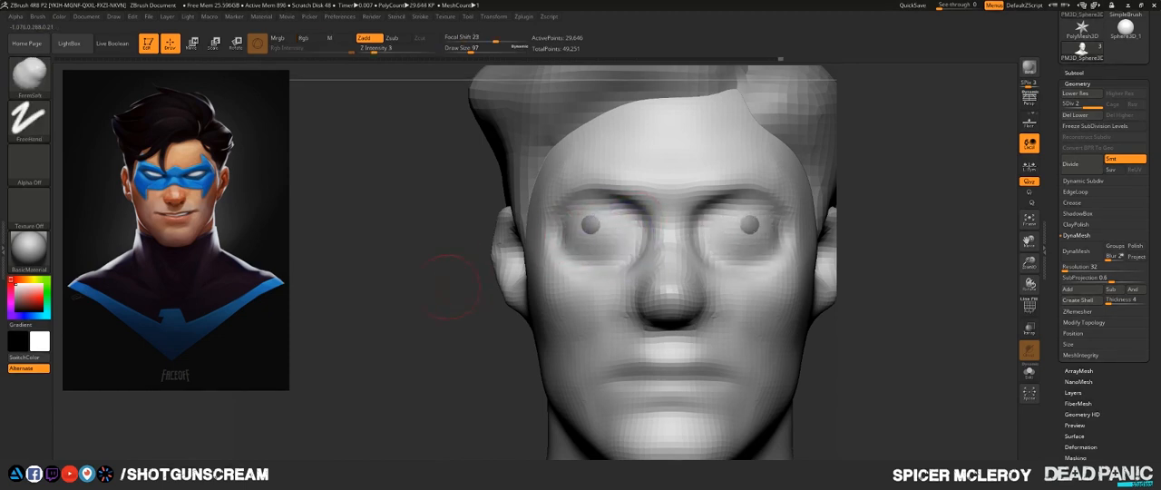
{"action": "mouse_move", "coordinate": [408, 259]}
{"action": "left_mouse_down"}
{"action": "mouse_move", "coordinate": [535, 259]}
{"action": "mouse_move", "coordinate": [412, 258]}
{"action": "left_mouse_up"}
- Carve the inner corners of the eyes with the DamStandard brush at draw size 97
{"action": "key", "text": "b"}
{"action": "key", "text": "d"}
{"action": "key", "text": "s"}
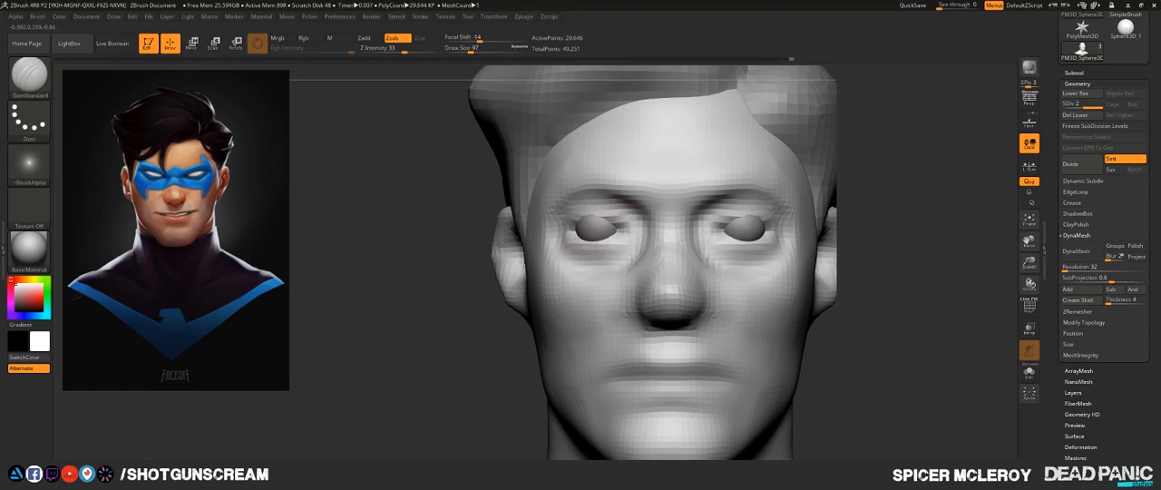
{"action": "left_click_drag", "start_coordinate": [605, 230], "coordinate": [627, 233]}
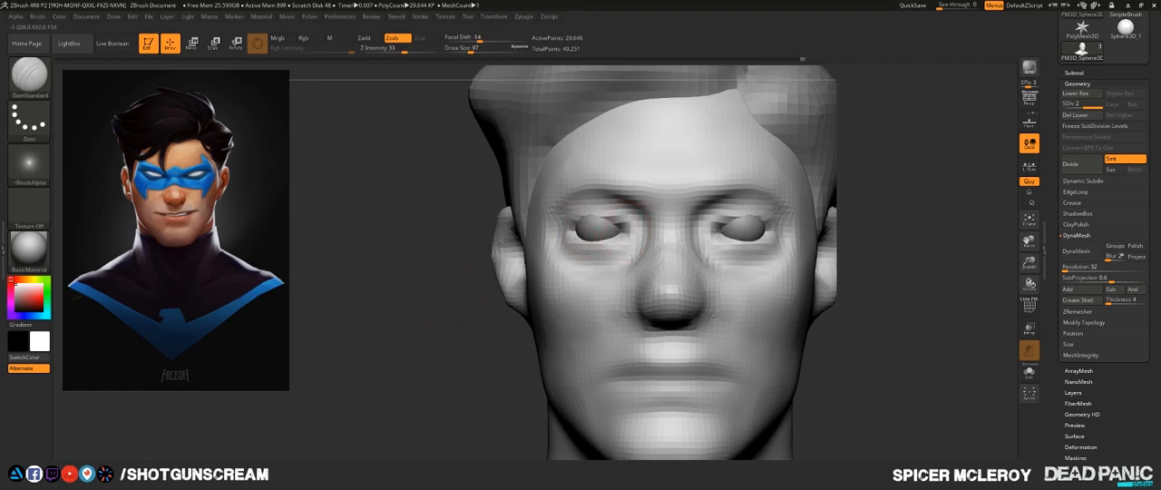
- Reshape the eyelids and inner eye corners around the eyeballs with the Move brush at draw size 97 and Z Intensity 51
{"action": "mouse_move", "coordinate": [844, 209]}
{"action": "left_mouse_down"}
{"action": "mouse_move", "coordinate": [798, 181]}
{"action": "mouse_move", "coordinate": [767, 192]}
{"action": "mouse_move", "coordinate": [817, 172]}
{"action": "mouse_move", "coordinate": [815, 136]}
{"action": "left_mouse_up"}
{"action": "key", "text": "b"}
{"action": "key", "text": "m"}
{"action": "key", "text": "v"}
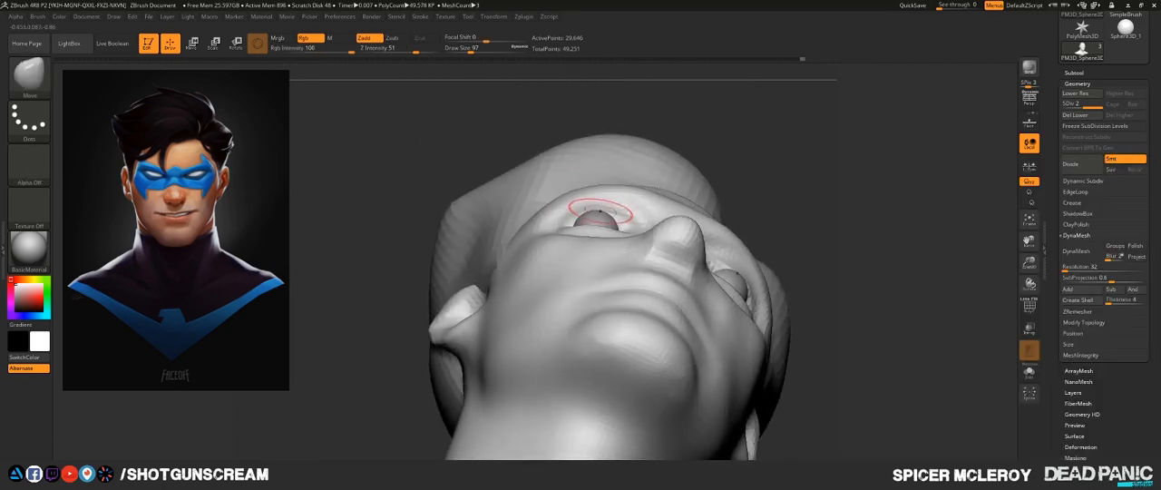
{"action": "left_click_drag", "start_coordinate": [598, 210], "coordinate": [610, 214]}
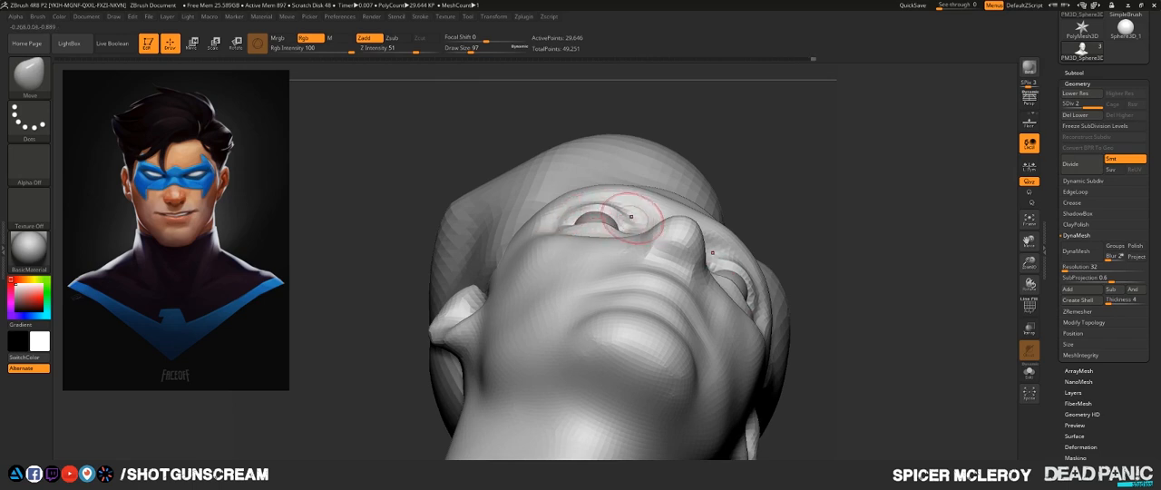
{"action": "mouse_move", "coordinate": [633, 218]}
{"action": "left_mouse_down"}
{"action": "mouse_move", "coordinate": [638, 226]}
{"action": "mouse_move", "coordinate": [623, 212]}
{"action": "left_mouse_up"}
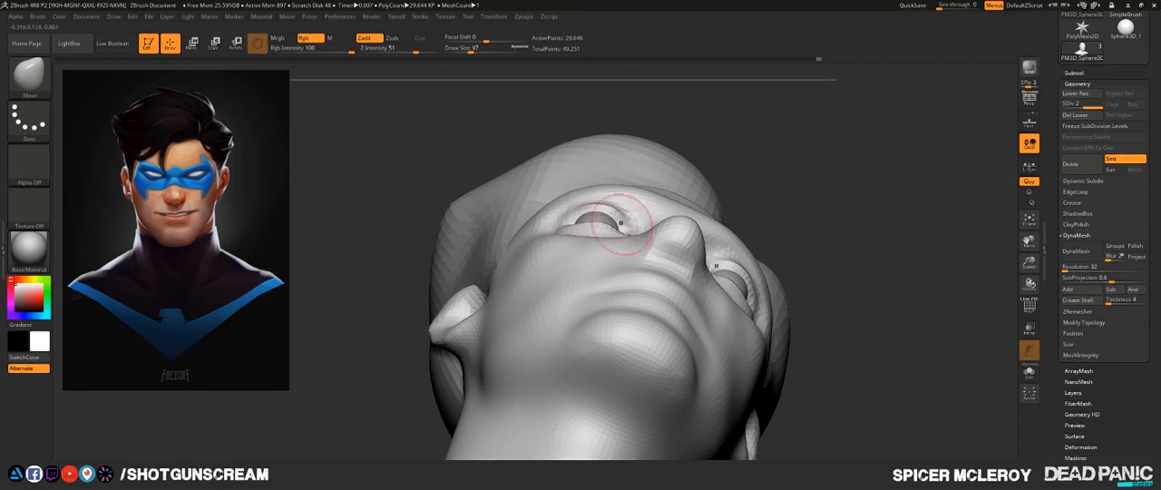
{"action": "right_click_drag", "start_coordinate": [559, 205], "coordinate": [561, 248]}
{"action": "left_click_drag", "start_coordinate": [590, 237], "coordinate": [585, 242]}
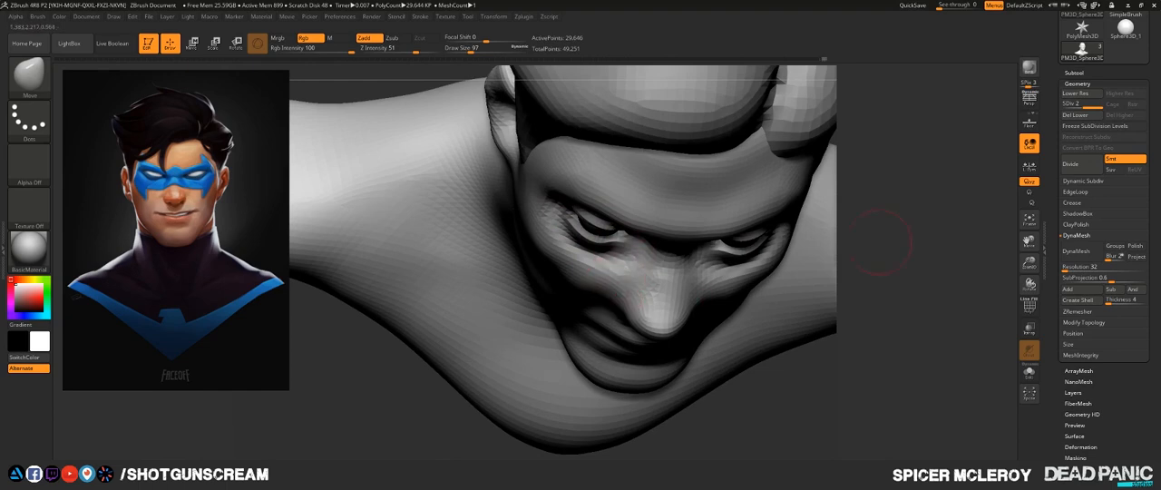
{"action": "left_click_drag", "start_coordinate": [880, 242], "coordinate": [877, 218], "text": "shift"}
{"action": "mouse_move", "coordinate": [807, 253]}
{"action": "left_mouse_down"}
{"action": "mouse_move", "coordinate": [884, 265]}
{"action": "mouse_move", "coordinate": [806, 218]}
{"action": "left_mouse_up"}
{"action": "mouse_move", "coordinate": [861, 240]}
{"action": "left_mouse_down", "text": "shift"}
{"action": "mouse_move", "coordinate": [803, 238]}
{"action": "mouse_move", "coordinate": [834, 229]}
{"action": "mouse_move", "coordinate": [802, 225]}
{"action": "left_mouse_up", "text": "shift"}
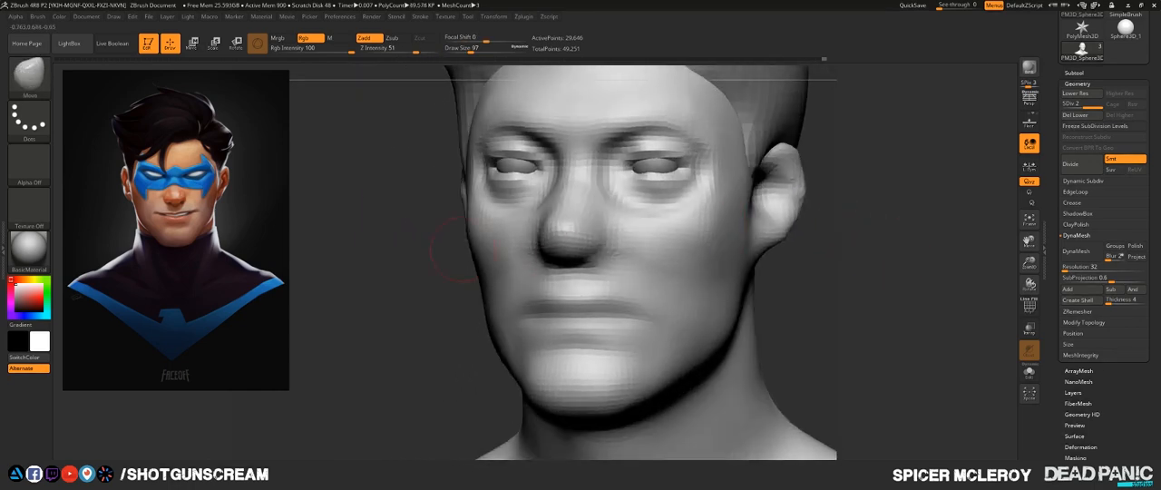
- Rough in the nostril wings at the base of the nose with the FormSoft brush at draw size 54 and Z Intensity 3
{"action": "left_click_drag", "start_coordinate": [892, 247], "coordinate": [760, 127]}
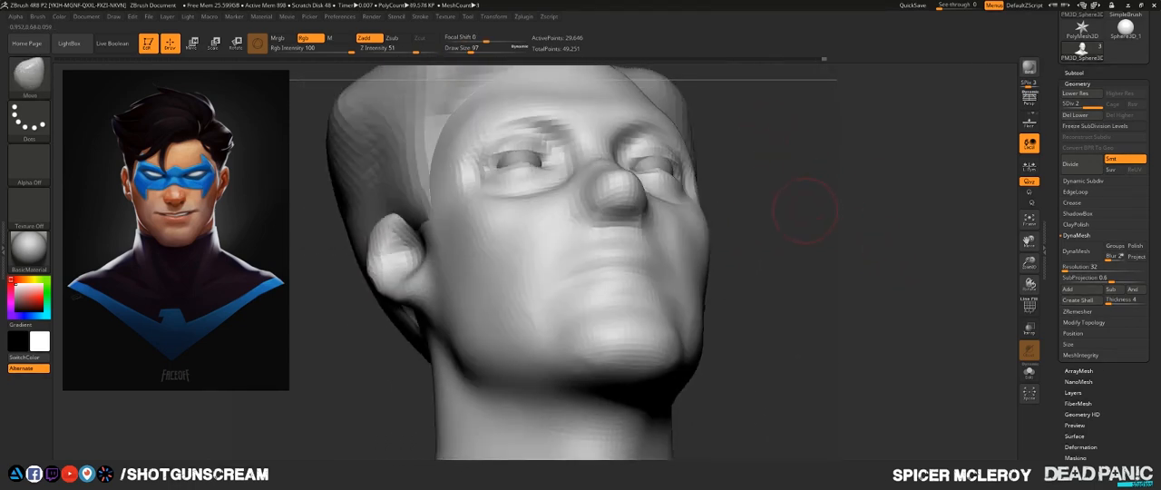
{"action": "key", "text": "b"}
{"action": "key", "text": "f"}
{"action": "key", "text": "s"}
{"action": "left_click_drag", "start_coordinate": [812, 222], "coordinate": [861, 250]}
{"action": "key", "text": "s"}
{"action": "left_click_drag", "start_coordinate": [662, 266], "coordinate": [655, 264]}
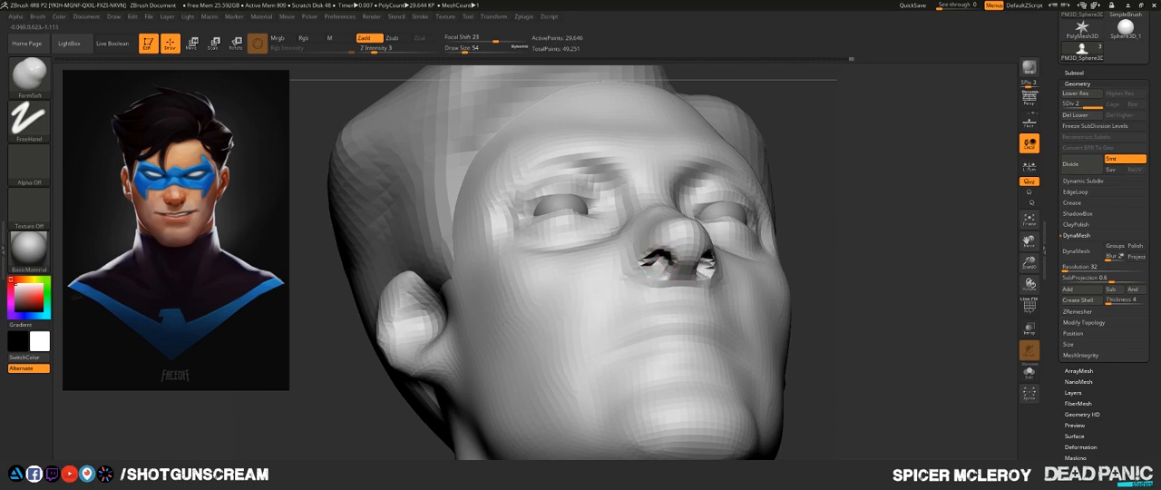
- Build up the sides of the nostrils and smooth where they meet the cheeks
{"action": "mouse_move", "coordinate": [984, 186]}
{"action": "left_mouse_down"}
{"action": "mouse_move", "coordinate": [944, 223]}
{"action": "mouse_move", "coordinate": [871, 236]}
{"action": "mouse_move", "coordinate": [617, 228]}
{"action": "left_mouse_up"}
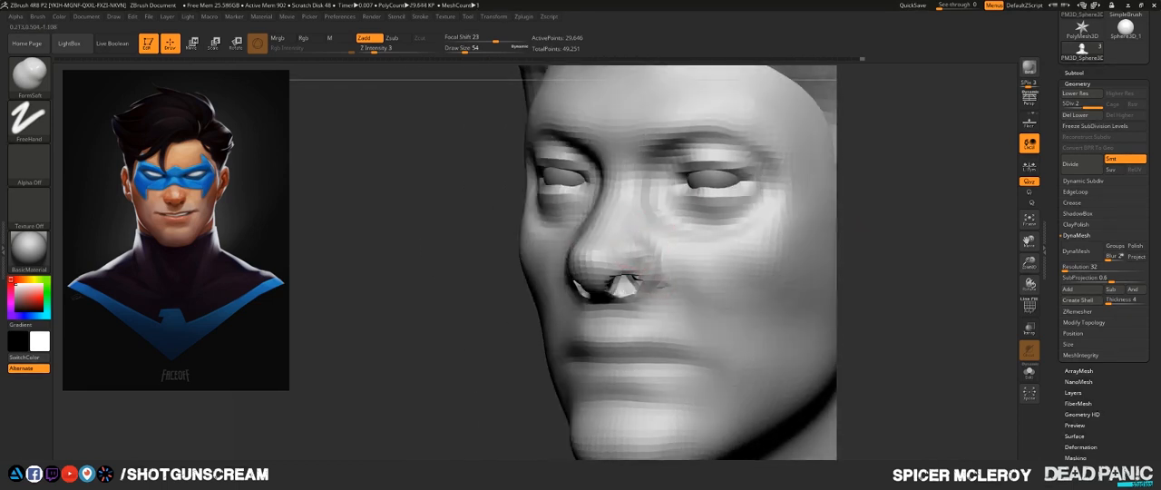
{"action": "mouse_move", "coordinate": [642, 297]}
{"action": "left_mouse_down", "text": "shift"}
{"action": "mouse_move", "coordinate": [630, 304]}
{"action": "mouse_move", "coordinate": [660, 288]}
{"action": "mouse_move", "coordinate": [640, 252]}
{"action": "left_mouse_up", "text": "shift"}
{"action": "right_click_drag", "start_coordinate": [666, 320], "coordinate": [771, 317]}
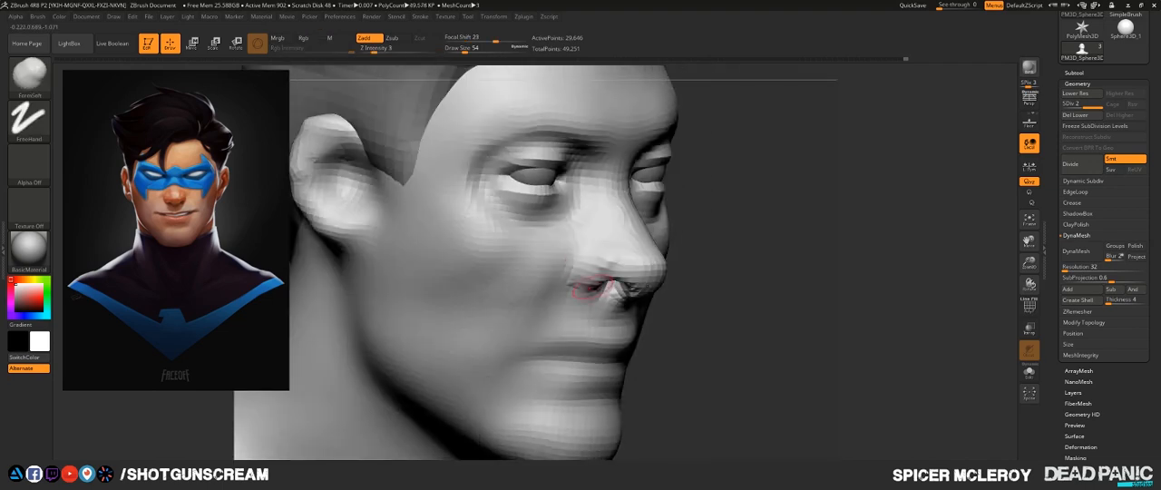
{"action": "left_click_drag", "start_coordinate": [592, 289], "coordinate": [626, 295], "text": "shift"}
{"action": "right_click_drag", "start_coordinate": [628, 301], "coordinate": [531, 299]}
{"action": "left_click_drag", "start_coordinate": [599, 254], "coordinate": [592, 266], "text": "shift"}
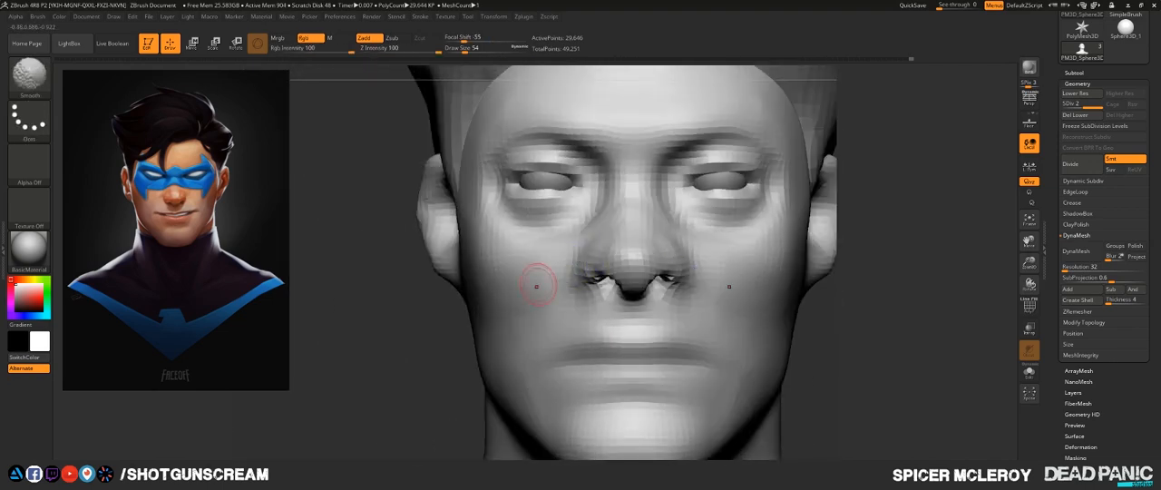
- Carve the creases around the nostril wings with the DamStandard brush at draw size 54 and smooth the adjoining cheek
{"action": "right_click_drag", "start_coordinate": [536, 287], "coordinate": [441, 273]}
{"action": "key", "text": "b"}
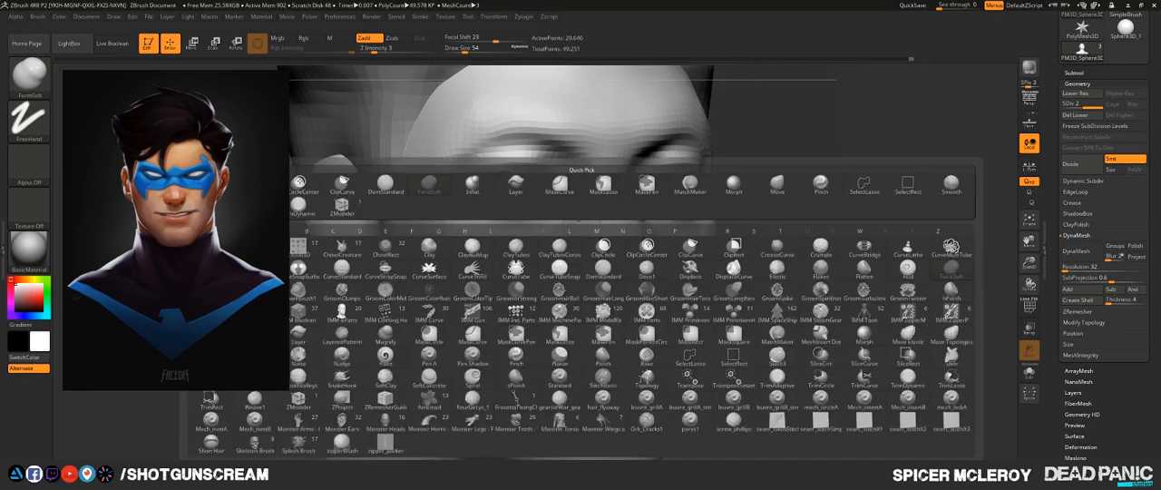
{"action": "key", "text": "d"}
{"action": "key", "text": "s"}
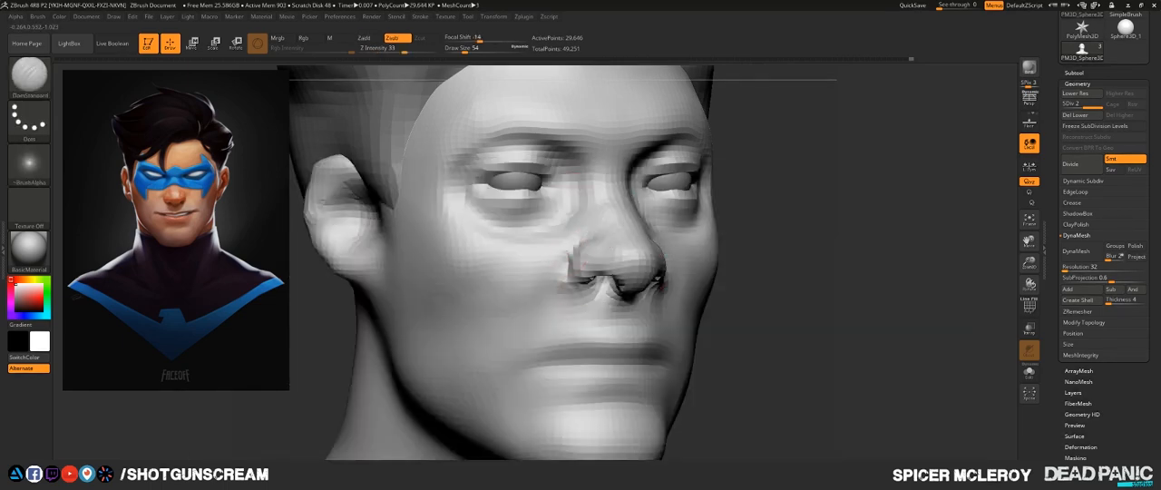
{"action": "mouse_move", "coordinate": [572, 287]}
{"action": "left_mouse_down"}
{"action": "mouse_move", "coordinate": [590, 302]}
{"action": "mouse_move", "coordinate": [575, 241]}
{"action": "mouse_move", "coordinate": [557, 301]}
{"action": "left_mouse_up"}
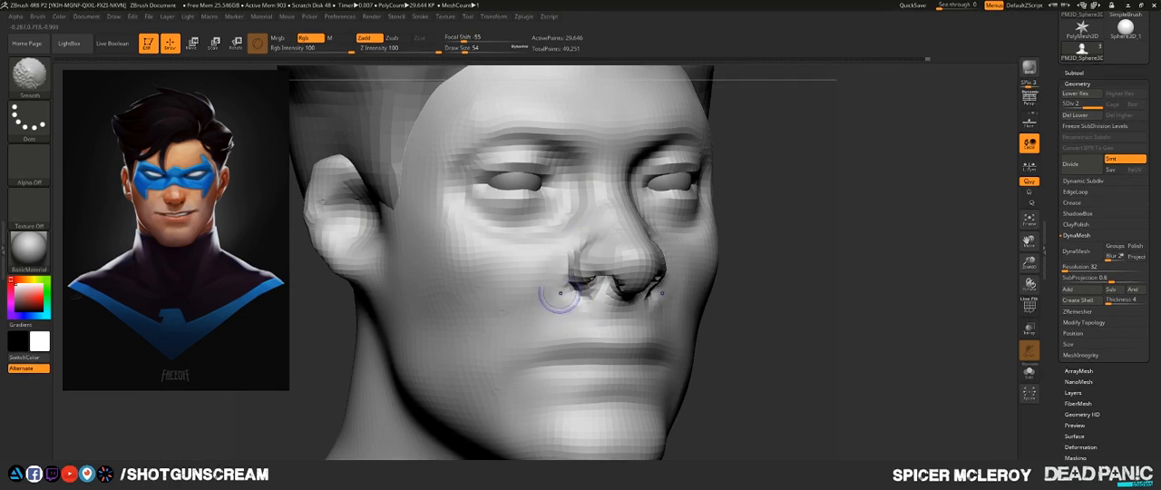
{"action": "left_click_drag", "start_coordinate": [853, 300], "coordinate": [743, 295], "text": "shift"}
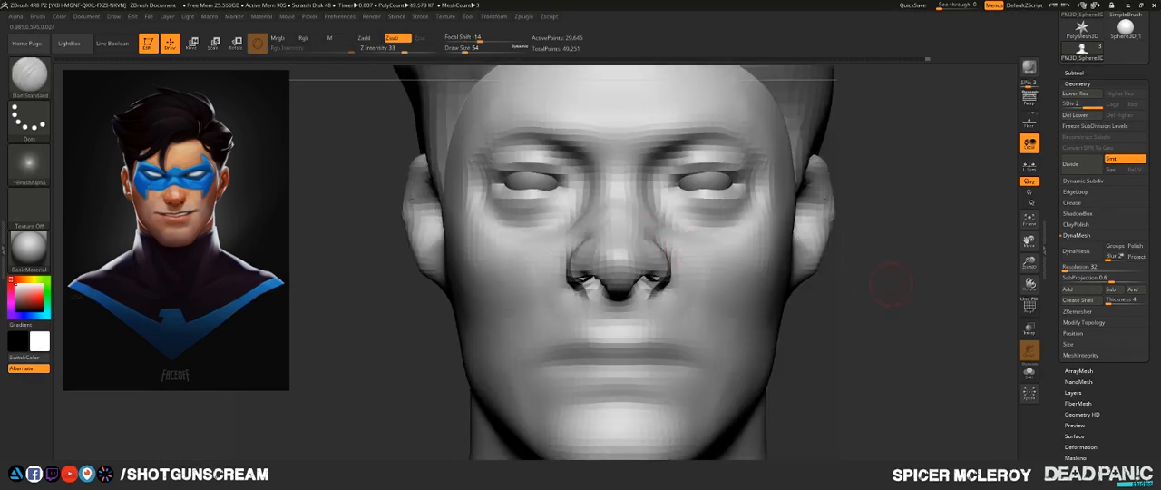
{"action": "left_click_drag", "start_coordinate": [891, 284], "coordinate": [970, 304]}
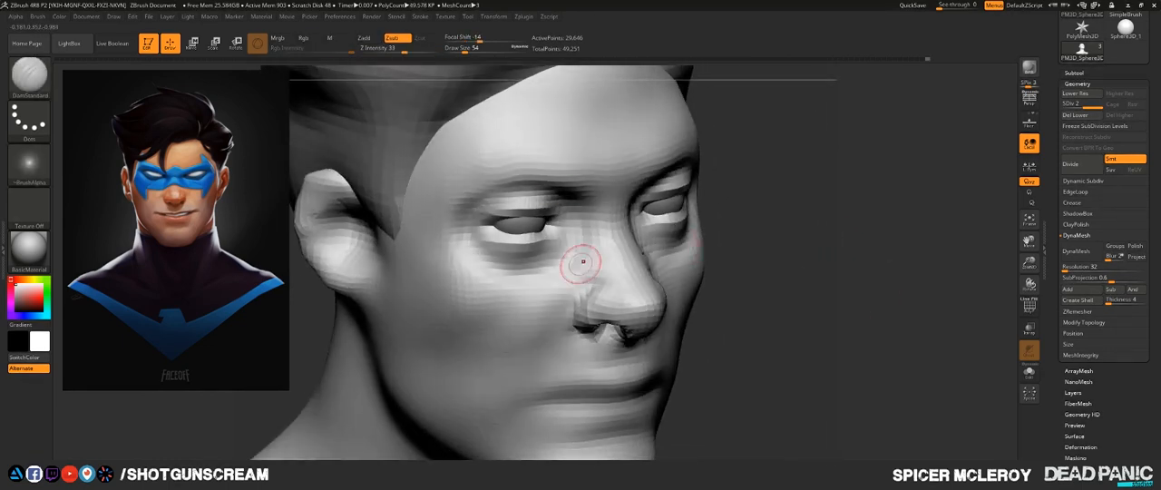
- Build up the nose bridge and its side planes with the FormSoft brush at draw size 97 and Z Intensity 3
{"action": "key", "text": "b"}
{"action": "key", "text": "f"}
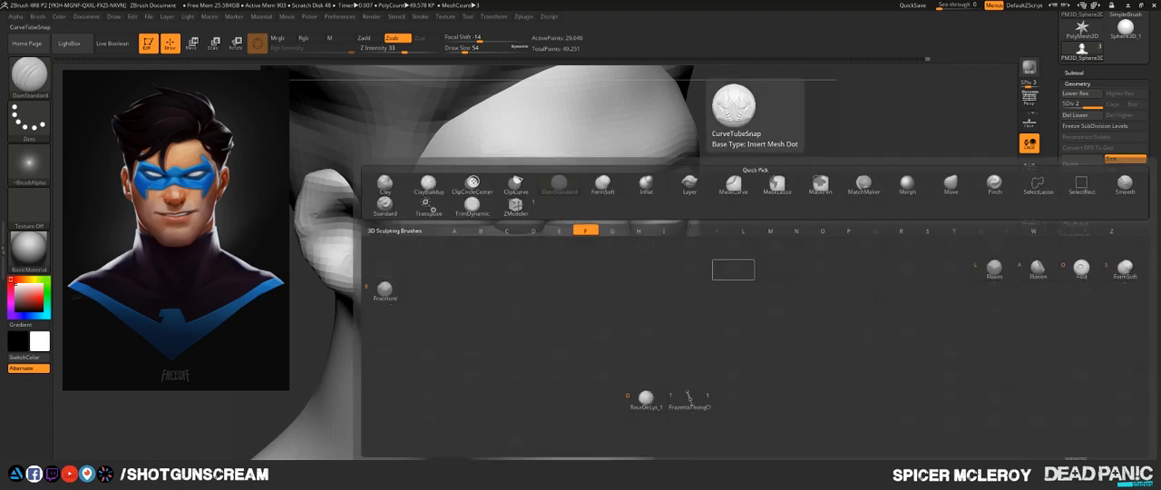
{"action": "key", "text": "s"}
{"action": "key", "text": "s"}
{"action": "left_click_drag", "start_coordinate": [575, 254], "coordinate": [624, 276]}
{"action": "mouse_move", "coordinate": [612, 215]}
{"action": "left_mouse_down"}
{"action": "mouse_move", "coordinate": [631, 265]}
{"action": "mouse_move", "coordinate": [627, 285]}
{"action": "mouse_move", "coordinate": [598, 264]}
{"action": "mouse_move", "coordinate": [616, 294]}
{"action": "mouse_move", "coordinate": [610, 255]}
{"action": "left_mouse_up"}
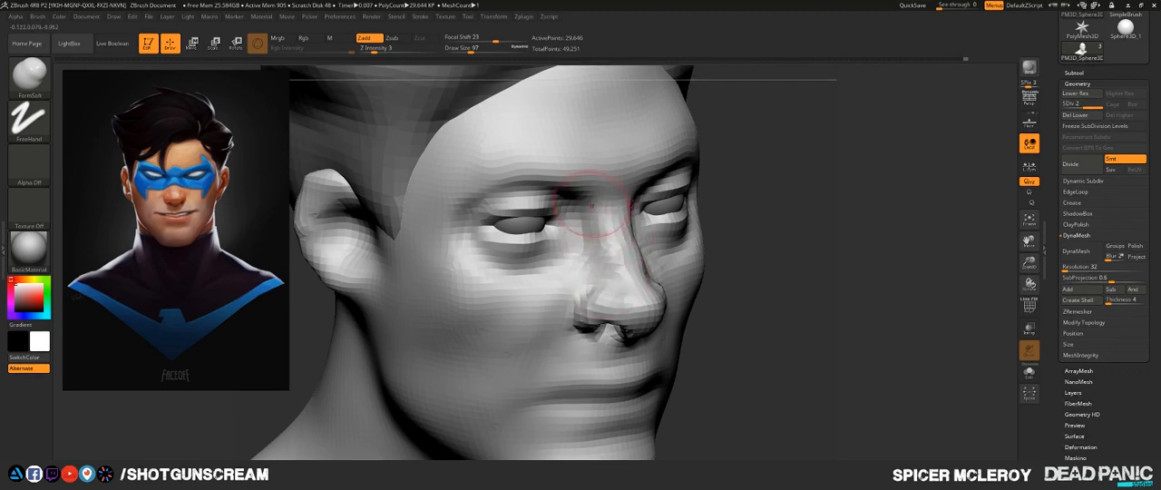
{"action": "left_click_drag", "start_coordinate": [819, 259], "coordinate": [726, 261], "text": "shift"}
{"action": "left_click_drag", "start_coordinate": [920, 220], "coordinate": [781, 226]}
{"action": "left_click_drag", "start_coordinate": [459, 193], "coordinate": [443, 275], "text": "alt"}
{"action": "mouse_move", "coordinate": [524, 273]}
{"action": "left_mouse_down"}
{"action": "mouse_move", "coordinate": [445, 269]}
{"action": "mouse_move", "coordinate": [454, 230]}
{"action": "left_mouse_up"}
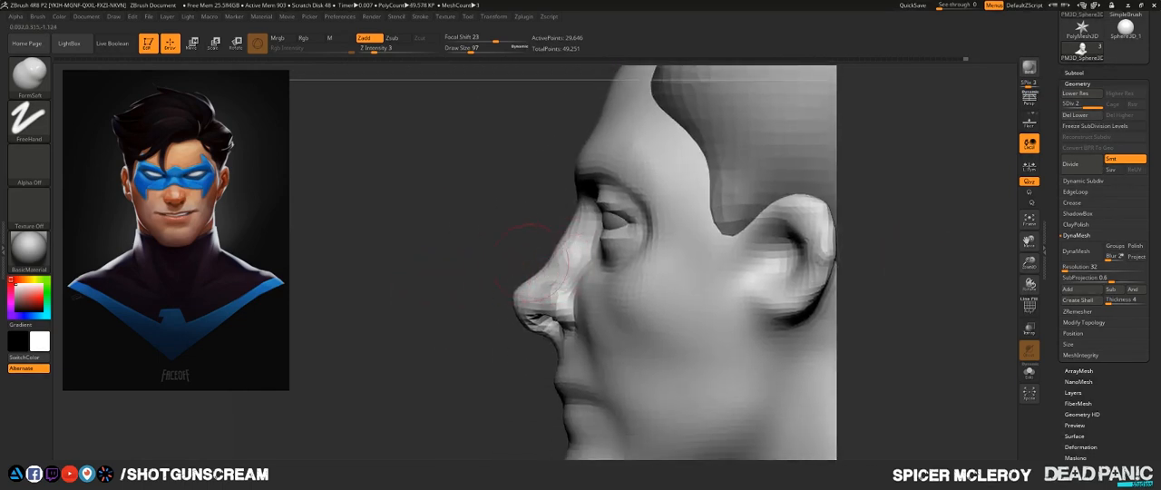
{"action": "left_click_drag", "start_coordinate": [546, 262], "coordinate": [543, 283], "text": "shift"}
- Adjust the nose profile and nostril shape with the Move brush at draw size 97
{"action": "key", "text": "b"}
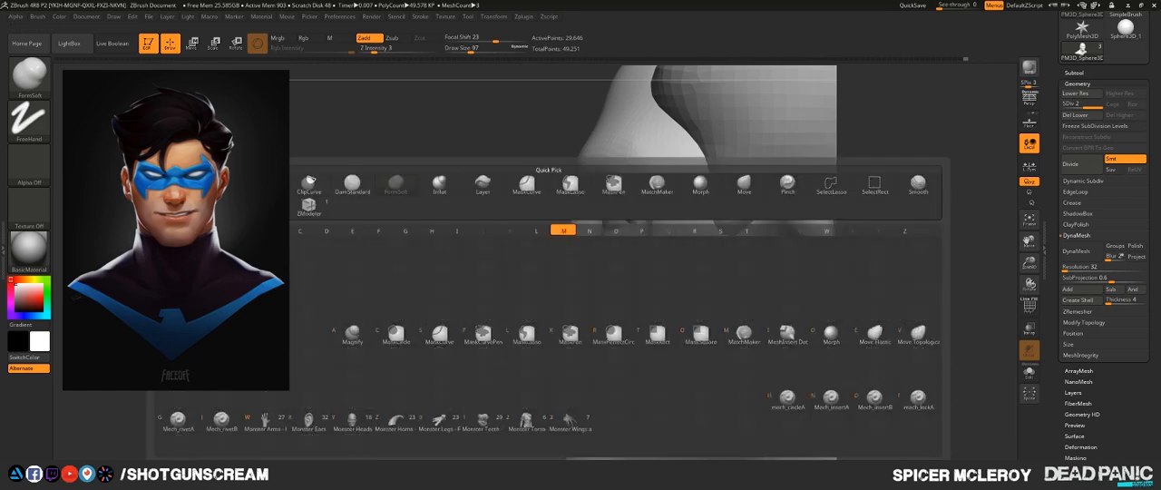
{"action": "key", "text": "m"}
{"action": "key", "text": "v"}
{"action": "left_click_drag", "start_coordinate": [580, 218], "coordinate": [574, 219]}
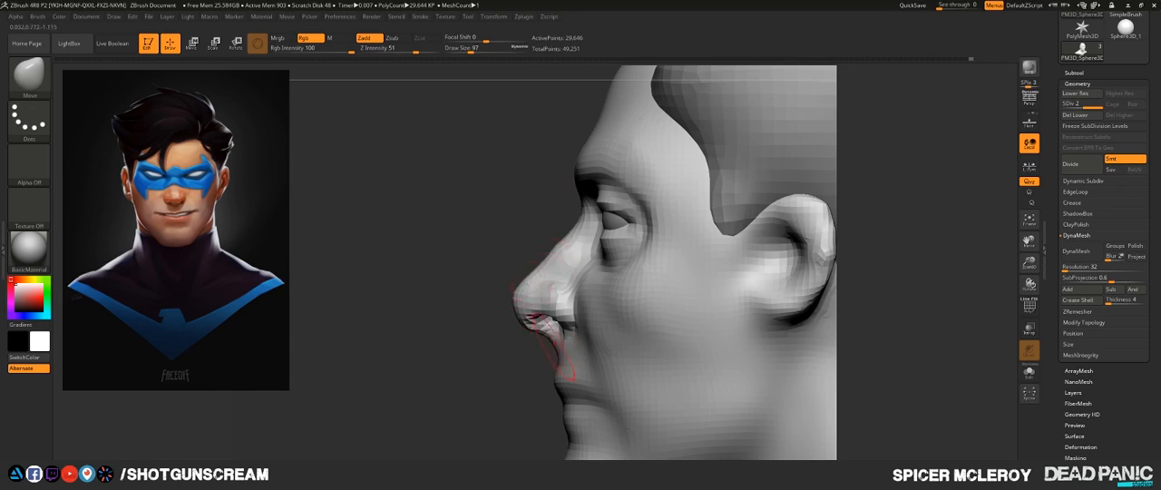
{"action": "left_click_drag", "start_coordinate": [517, 347], "coordinate": [762, 346]}
{"action": "mouse_move", "coordinate": [792, 318]}
{"action": "left_mouse_down"}
{"action": "mouse_move", "coordinate": [851, 320]}
{"action": "mouse_move", "coordinate": [784, 321]}
{"action": "left_mouse_up"}
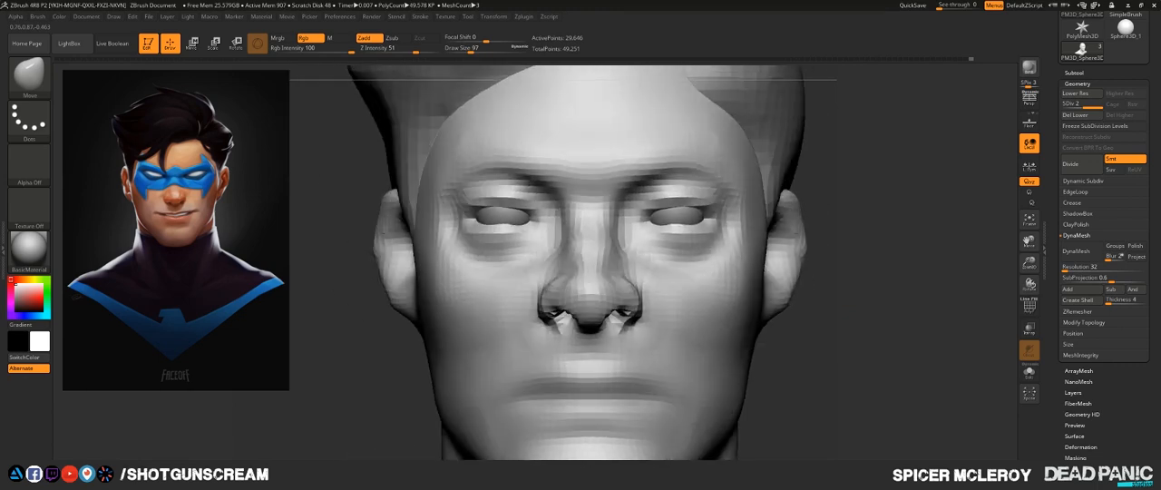
{"action": "left_click_drag", "start_coordinate": [645, 311], "coordinate": [631, 307]}
{"action": "mouse_move", "coordinate": [829, 281]}
{"action": "left_mouse_down", "text": "alt"}
{"action": "mouse_move", "coordinate": [795, 285]}
{"action": "mouse_move", "coordinate": [793, 213]}
{"action": "left_mouse_up", "text": "alt"}
{"action": "left_click_drag", "start_coordinate": [792, 272], "coordinate": [722, 188], "text": "alt"}
- Carve a deep line between the lips with the DamStandard brush at draw size 97 and Z Intensity 33
{"action": "key", "text": "b"}
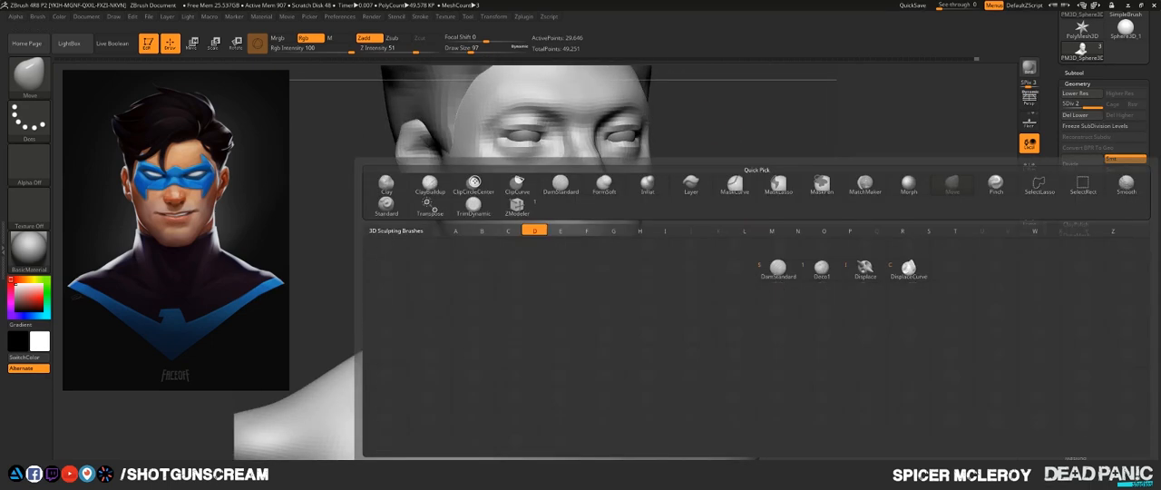
{"action": "key", "text": "d"}
{"action": "key", "text": "s"}
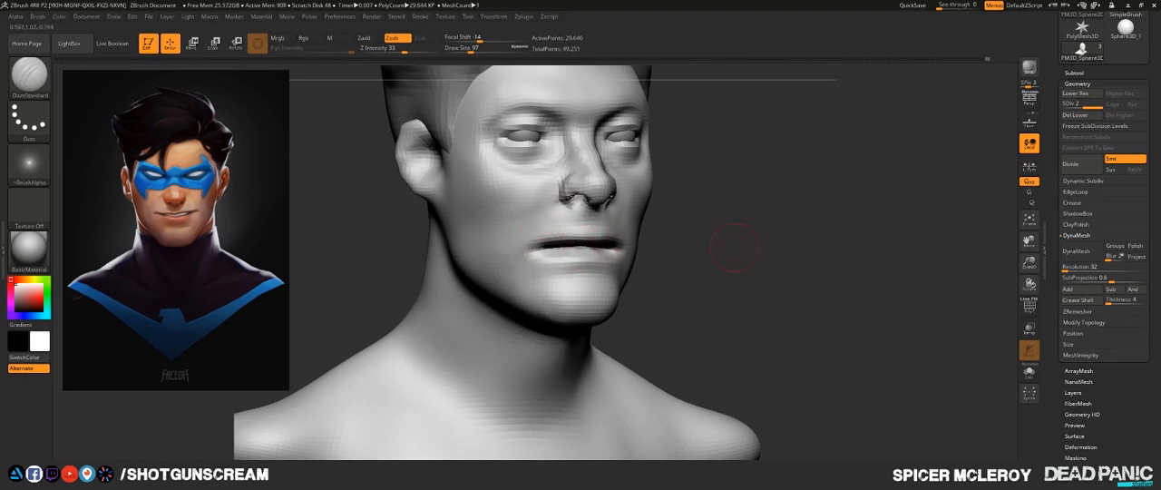
{"action": "mouse_move", "coordinate": [735, 248]}
{"action": "left_mouse_down"}
{"action": "mouse_move", "coordinate": [544, 250]}
{"action": "mouse_move", "coordinate": [712, 250]}
{"action": "left_mouse_up"}
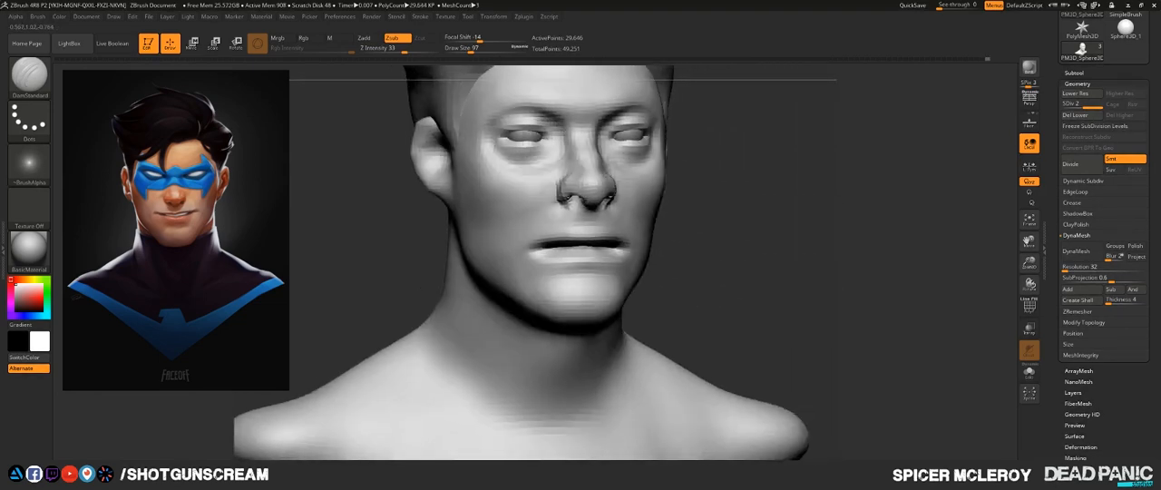
{"action": "left_click_drag", "start_coordinate": [807, 243], "coordinate": [798, 291]}
{"action": "mouse_move", "coordinate": [848, 246]}
{"action": "left_mouse_down", "text": "alt"}
{"action": "mouse_move", "coordinate": [778, 275]}
{"action": "mouse_move", "coordinate": [915, 276]}
{"action": "left_mouse_up", "text": "alt"}
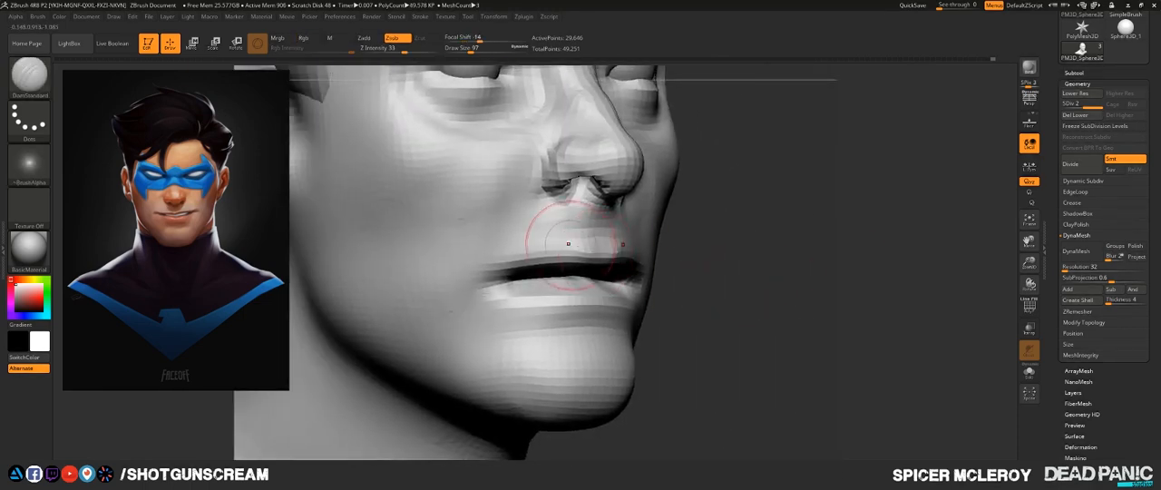
{"action": "mouse_move", "coordinate": [752, 251]}
{"action": "left_mouse_down"}
{"action": "mouse_move", "coordinate": [810, 252]}
{"action": "mouse_move", "coordinate": [726, 268]}
{"action": "mouse_move", "coordinate": [660, 250]}
{"action": "mouse_move", "coordinate": [731, 288]}
{"action": "mouse_move", "coordinate": [800, 292]}
{"action": "mouse_move", "coordinate": [812, 331]}
{"action": "left_mouse_up"}
{"action": "key", "text": "f"}
{"action": "mouse_move", "coordinate": [691, 330]}
{"action": "left_mouse_down"}
{"action": "mouse_move", "coordinate": [723, 312]}
{"action": "mouse_move", "coordinate": [705, 261]}
{"action": "left_mouse_up"}
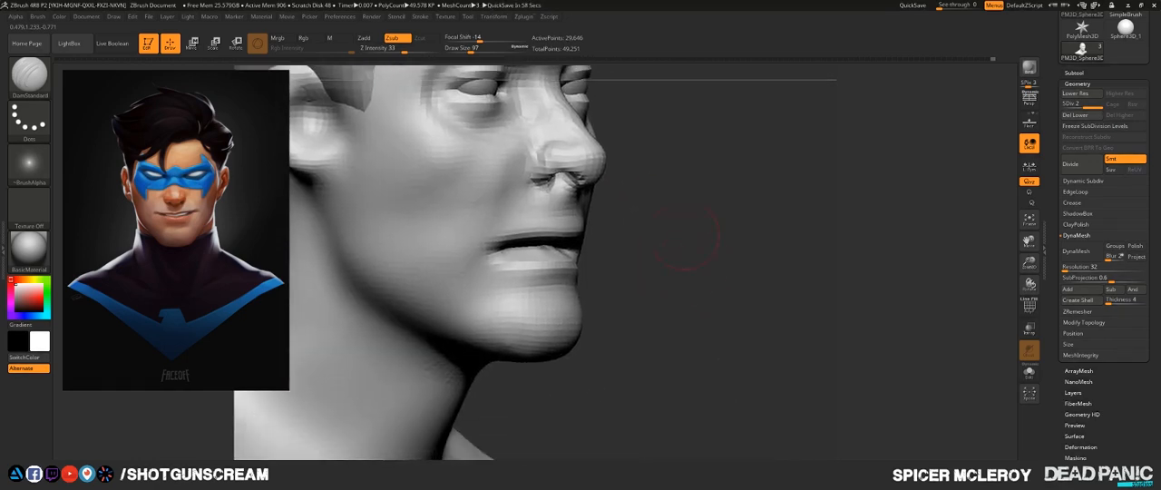
- Build up the area beneath the lower lip with the FormSoft brush at draw size 97 and Z Intensity 3, smoothing the transitions
{"action": "key", "text": "b"}
{"action": "key", "text": "f"}
{"action": "key", "text": "s"}
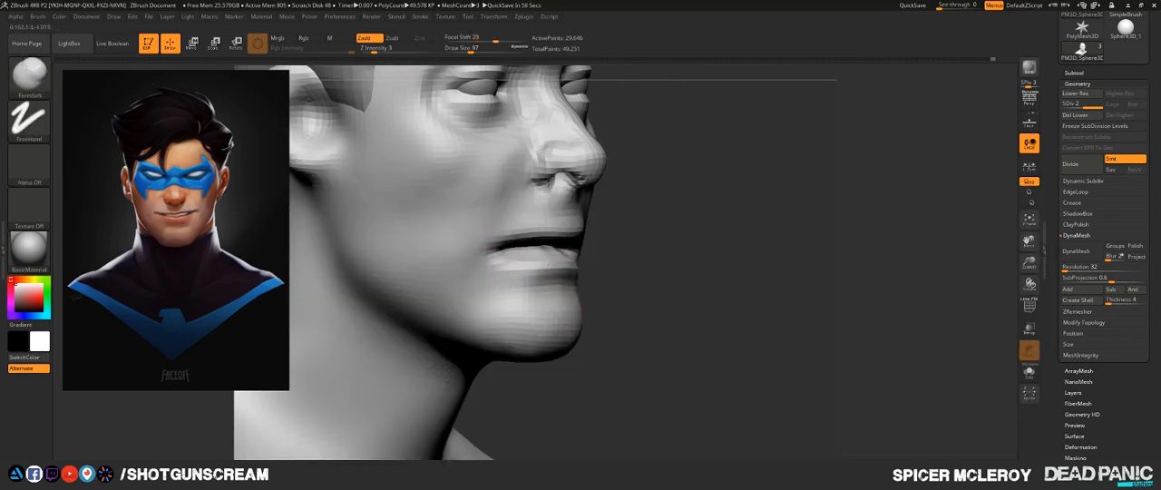
{"action": "left_click_drag", "start_coordinate": [531, 292], "coordinate": [474, 292]}
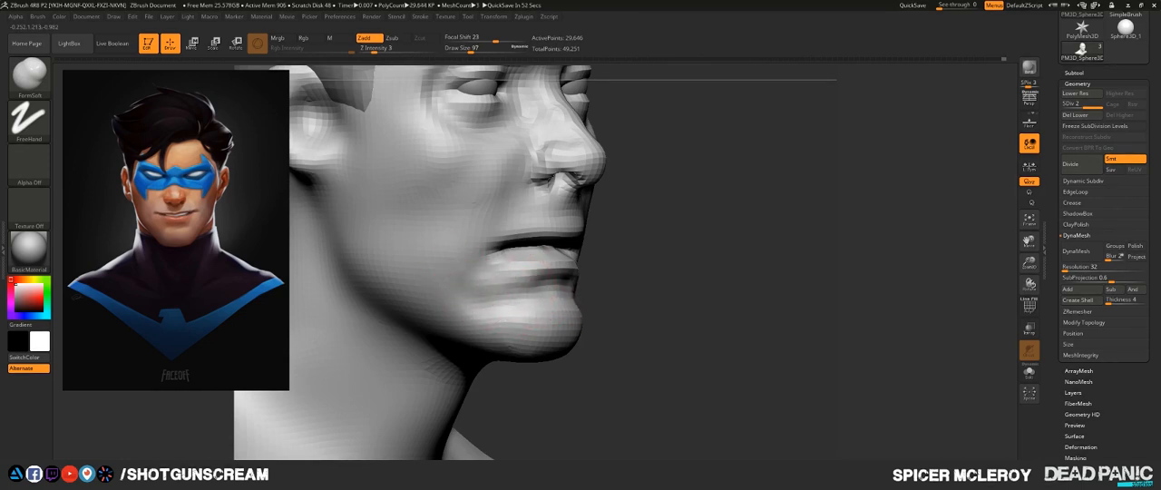
{"action": "key", "text": "shift"}
{"action": "mouse_move", "coordinate": [495, 301]}
{"action": "left_mouse_down", "text": "shift"}
{"action": "mouse_move", "coordinate": [534, 309]}
{"action": "mouse_move", "coordinate": [462, 303]}
{"action": "left_mouse_up", "text": "shift"}
{"action": "left_click_drag", "start_coordinate": [639, 292], "coordinate": [295, 243]}
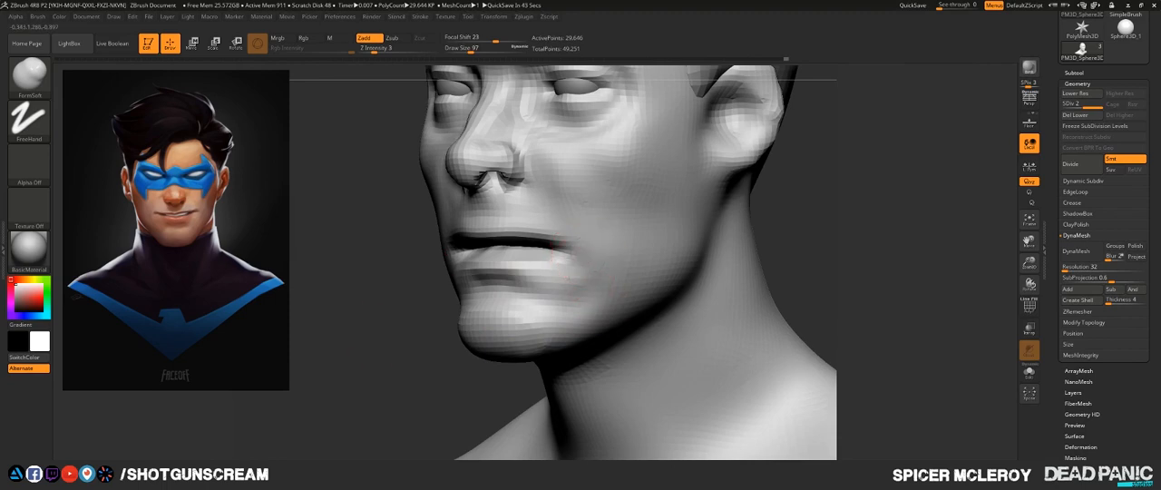
- Define the lower lip and chin planes and smooth the surface toward the jaw
{"action": "left_click_drag", "start_coordinate": [390, 307], "coordinate": [426, 345]}
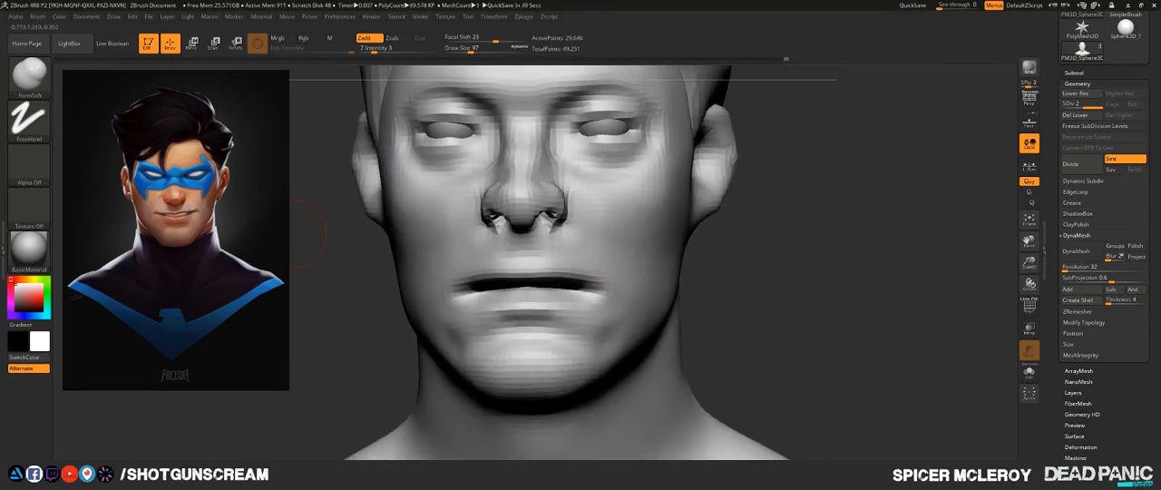
{"action": "mouse_move", "coordinate": [599, 312]}
{"action": "left_mouse_down"}
{"action": "mouse_move", "coordinate": [569, 335]}
{"action": "mouse_move", "coordinate": [591, 320]}
{"action": "left_mouse_up"}
{"action": "key", "text": "shift"}
{"action": "left_click_drag", "start_coordinate": [723, 311], "coordinate": [635, 304]}
{"action": "left_click_drag", "start_coordinate": [572, 352], "coordinate": [606, 308]}
{"action": "mouse_move", "coordinate": [622, 321]}
{"action": "left_mouse_down", "text": "shift"}
{"action": "mouse_move", "coordinate": [632, 339]}
{"action": "mouse_move", "coordinate": [618, 363]}
{"action": "mouse_move", "coordinate": [550, 334]}
{"action": "mouse_move", "coordinate": [575, 334]}
{"action": "mouse_move", "coordinate": [531, 337]}
{"action": "mouse_move", "coordinate": [582, 379]}
{"action": "left_mouse_up", "text": "shift"}
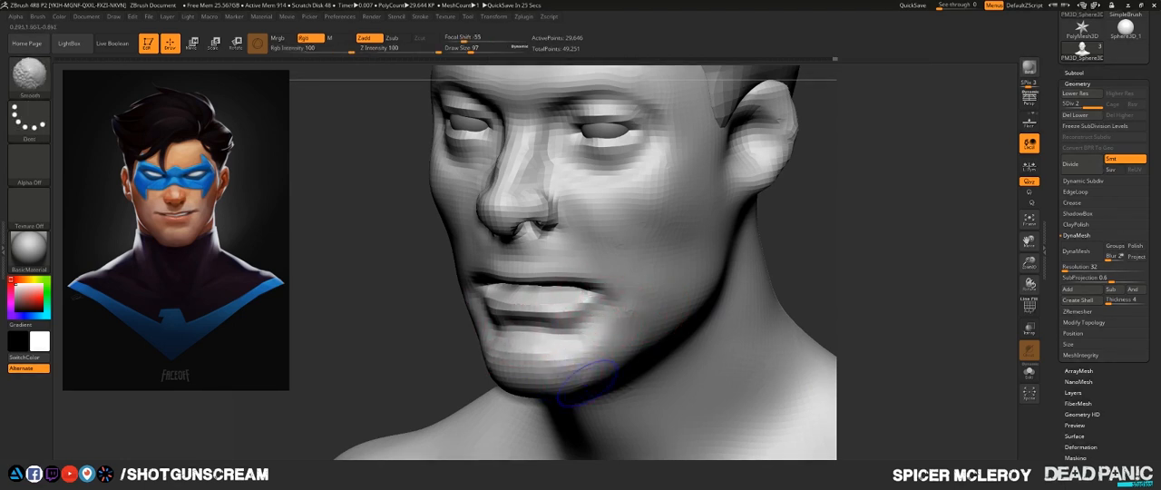
- Build up the cheeks beside the nose and mouth corners with the FormSoft brush, smoothing between strokes
{"action": "mouse_move", "coordinate": [802, 295]}
{"action": "left_mouse_down"}
{"action": "mouse_move", "coordinate": [898, 288]}
{"action": "mouse_move", "coordinate": [759, 319]}
{"action": "mouse_move", "coordinate": [807, 301]}
{"action": "mouse_move", "coordinate": [752, 311]}
{"action": "mouse_move", "coordinate": [745, 289]}
{"action": "mouse_move", "coordinate": [653, 290]}
{"action": "left_mouse_up"}
{"action": "mouse_move", "coordinate": [573, 233]}
{"action": "left_mouse_down"}
{"action": "mouse_move", "coordinate": [607, 272]}
{"action": "mouse_move", "coordinate": [622, 336]}
{"action": "mouse_move", "coordinate": [617, 315]}
{"action": "left_mouse_up"}
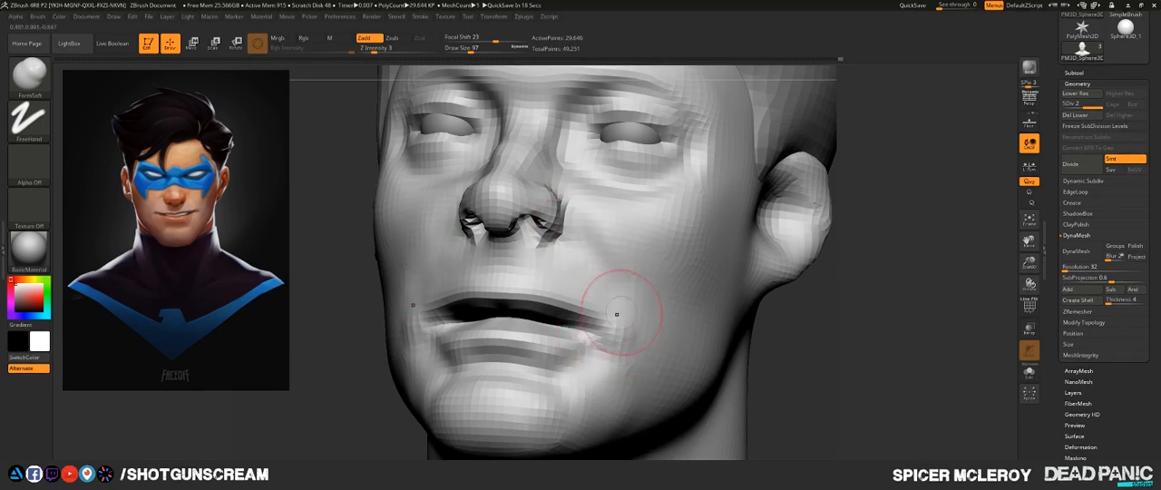
{"action": "key", "text": "shift"}
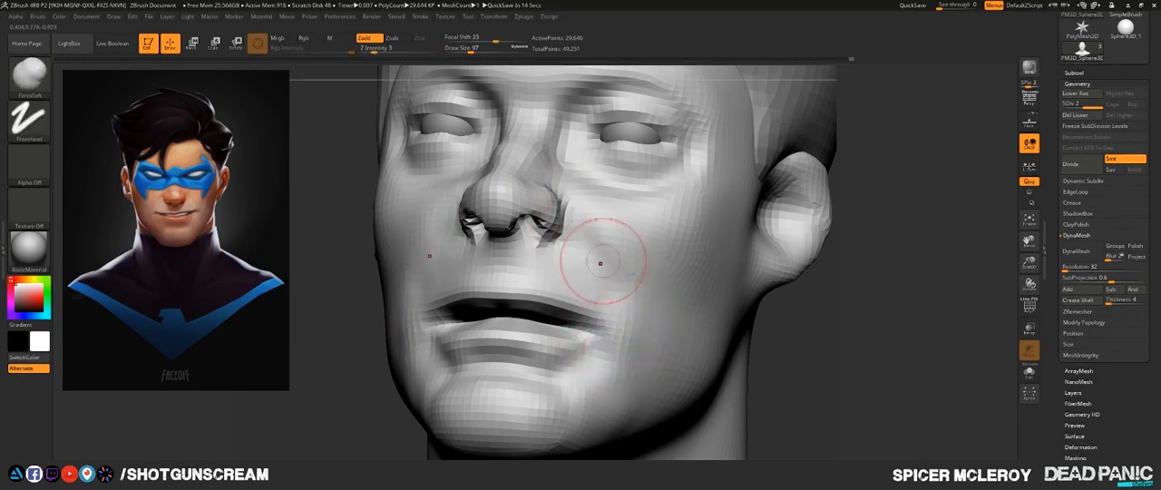
{"action": "mouse_move", "coordinate": [629, 363]}
{"action": "left_mouse_down", "text": "shift"}
{"action": "mouse_move", "coordinate": [632, 281]}
{"action": "mouse_move", "coordinate": [672, 335]}
{"action": "mouse_move", "coordinate": [669, 354]}
{"action": "left_mouse_up", "text": "shift"}
{"action": "mouse_move", "coordinate": [850, 324]}
{"action": "left_mouse_down", "text": "shift"}
{"action": "mouse_move", "coordinate": [898, 334]}
{"action": "mouse_move", "coordinate": [821, 363]}
{"action": "left_mouse_up", "text": "shift"}
{"action": "key", "text": "shift"}
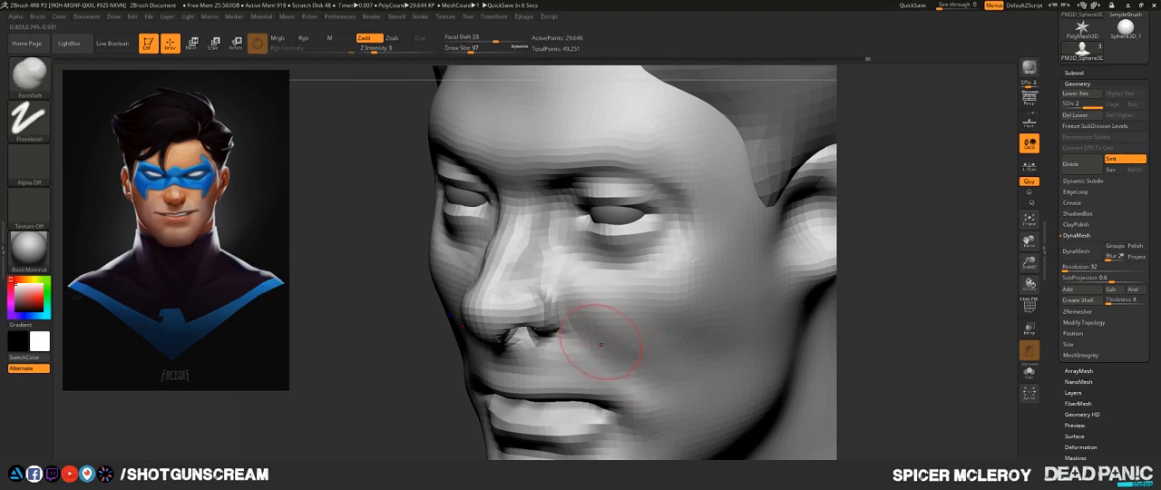
{"action": "left_click_drag", "start_coordinate": [886, 310], "coordinate": [906, 349]}
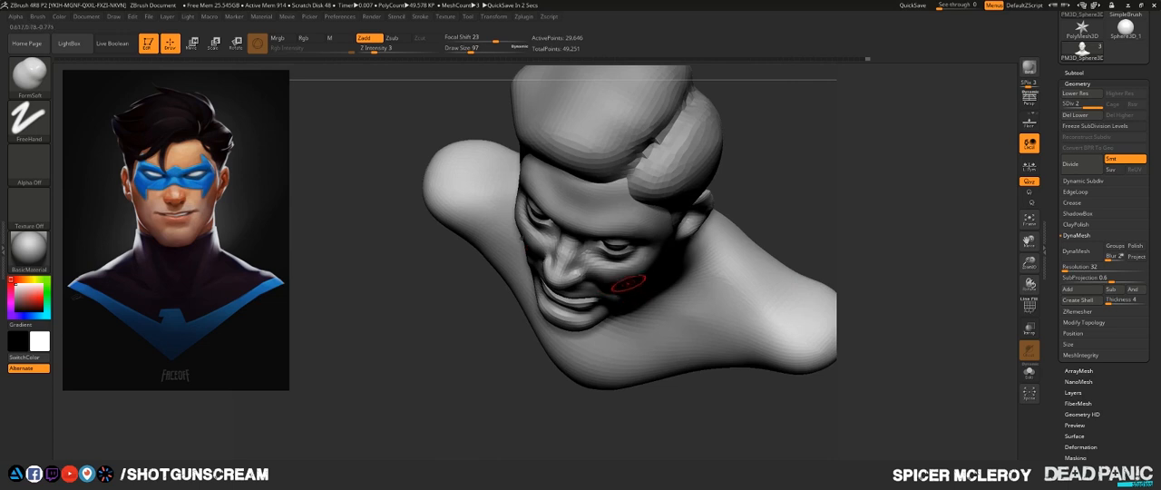
- Soften the cheek beside the nose with the FormSoft brush at a draw size of about 290, smoothing the surface
{"action": "key", "text": "ctrl+z"}
{"action": "key", "text": "s"}
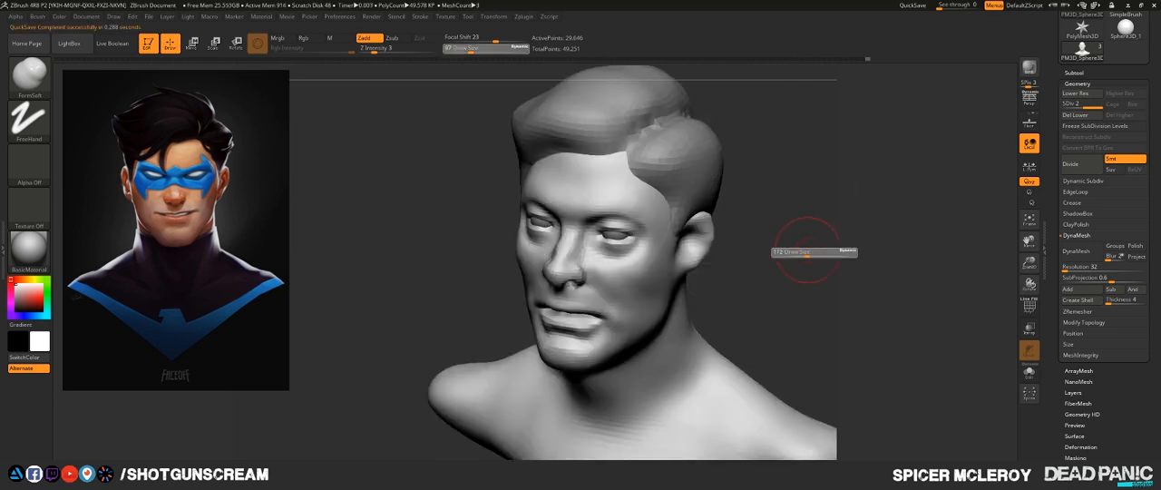
{"action": "left_click_drag", "start_coordinate": [819, 250], "coordinate": [818, 251]}
{"action": "left_click_drag", "start_coordinate": [606, 274], "coordinate": [622, 274]}
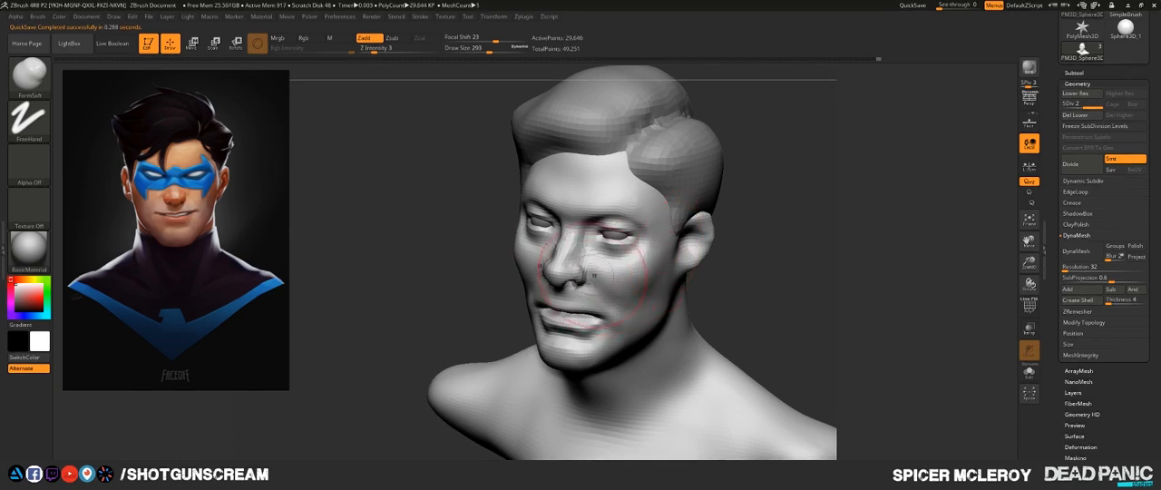
{"action": "key", "text": "shift"}
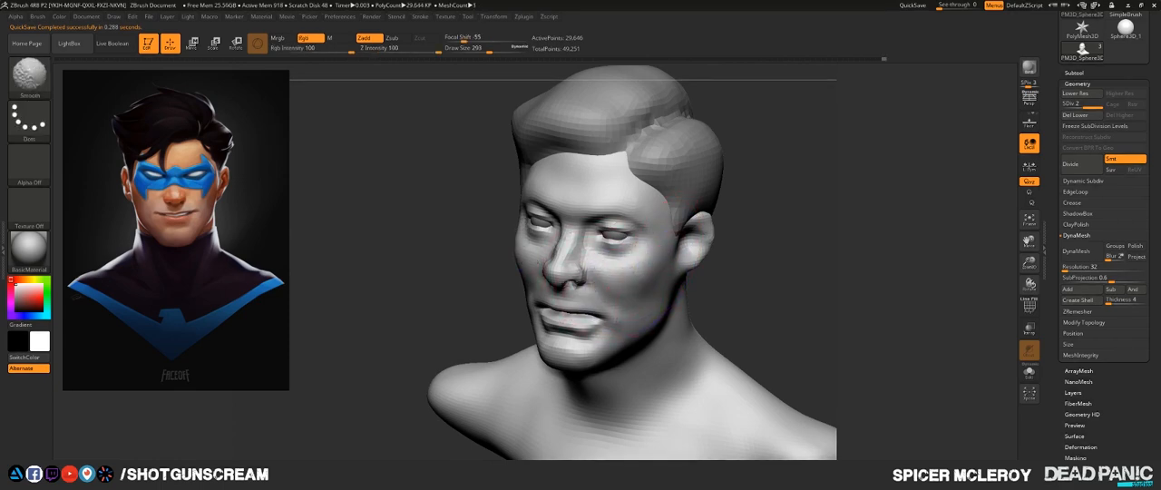
{"action": "mouse_move", "coordinate": [771, 272]}
{"action": "left_mouse_down"}
{"action": "mouse_move", "coordinate": [843, 272]}
{"action": "mouse_move", "coordinate": [803, 249]}
{"action": "mouse_move", "coordinate": [803, 272]}
{"action": "mouse_move", "coordinate": [739, 272]}
{"action": "left_mouse_up"}
{"action": "mouse_move", "coordinate": [821, 290]}
{"action": "left_mouse_down", "text": "alt"}
{"action": "mouse_move", "coordinate": [876, 277]}
{"action": "mouse_move", "coordinate": [790, 301]}
{"action": "left_mouse_up", "text": "alt"}
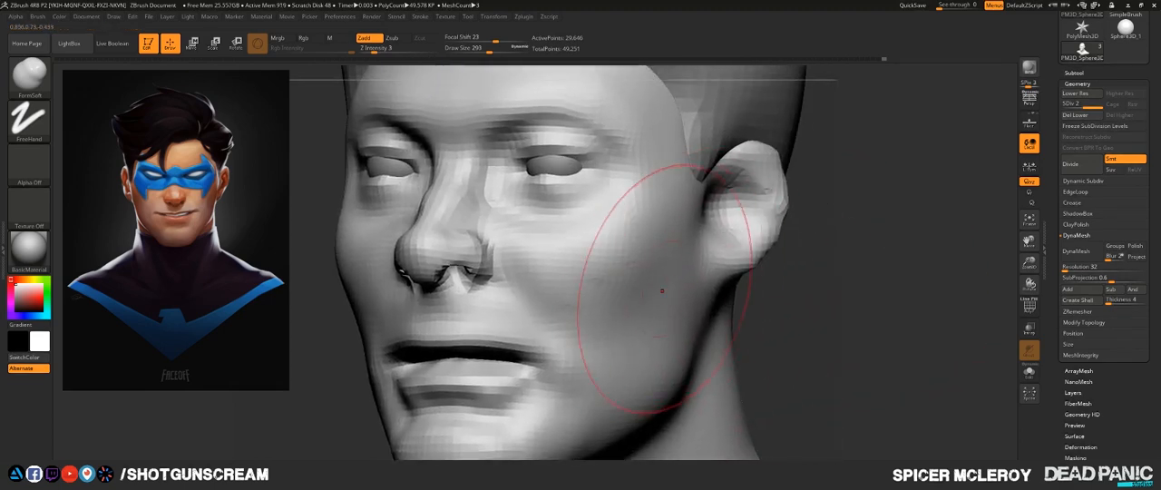
{"action": "left_click_drag", "start_coordinate": [798, 381], "coordinate": [769, 259], "text": "alt"}
{"action": "mouse_move", "coordinate": [769, 272]}
{"action": "left_mouse_down"}
{"action": "mouse_move", "coordinate": [861, 277]}
{"action": "mouse_move", "coordinate": [725, 272]}
{"action": "mouse_move", "coordinate": [768, 371]}
{"action": "left_mouse_up"}
{"action": "mouse_move", "coordinate": [778, 297]}
{"action": "left_mouse_down", "text": "alt"}
{"action": "mouse_move", "coordinate": [784, 335]}
{"action": "mouse_move", "coordinate": [871, 332]}
{"action": "left_mouse_up", "text": "alt"}
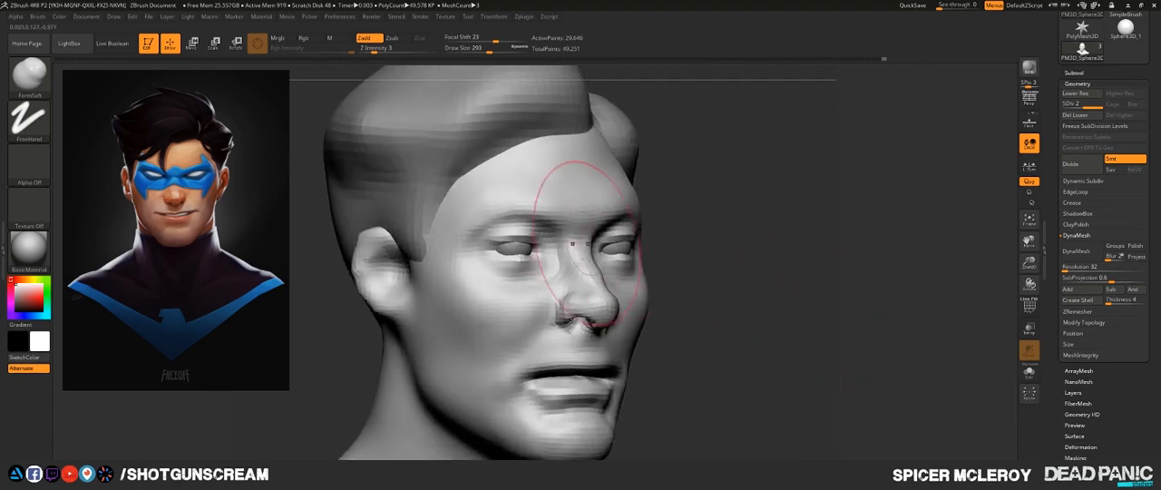
- Set the FormSoft draw size to 187 and refine the cheek between the nose and jaw, smoothing the transition
{"action": "mouse_move", "coordinate": [744, 230]}
{"action": "left_mouse_down", "text": "alt"}
{"action": "mouse_move", "coordinate": [785, 259]}
{"action": "mouse_move", "coordinate": [843, 261]}
{"action": "mouse_move", "coordinate": [725, 264]}
{"action": "left_mouse_up", "text": "alt"}
{"action": "mouse_move", "coordinate": [848, 261]}
{"action": "left_mouse_down"}
{"action": "mouse_move", "coordinate": [779, 261]}
{"action": "mouse_move", "coordinate": [792, 261]}
{"action": "mouse_move", "coordinate": [732, 300]}
{"action": "left_mouse_up"}
{"action": "key", "text": "s"}
{"action": "left_click_drag", "start_coordinate": [606, 267], "coordinate": [579, 267]}
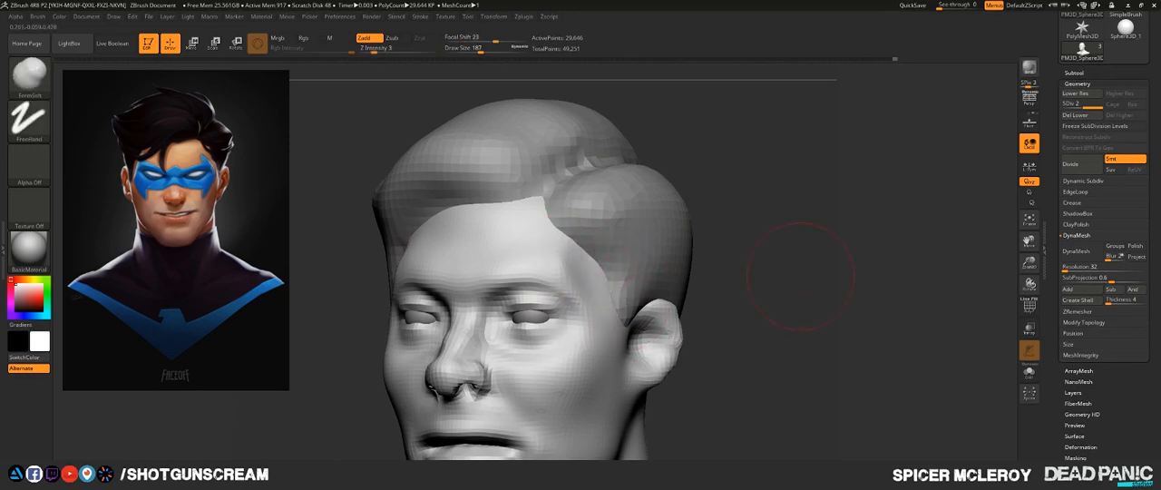
{"action": "left_click_drag", "start_coordinate": [780, 245], "coordinate": [613, 273]}
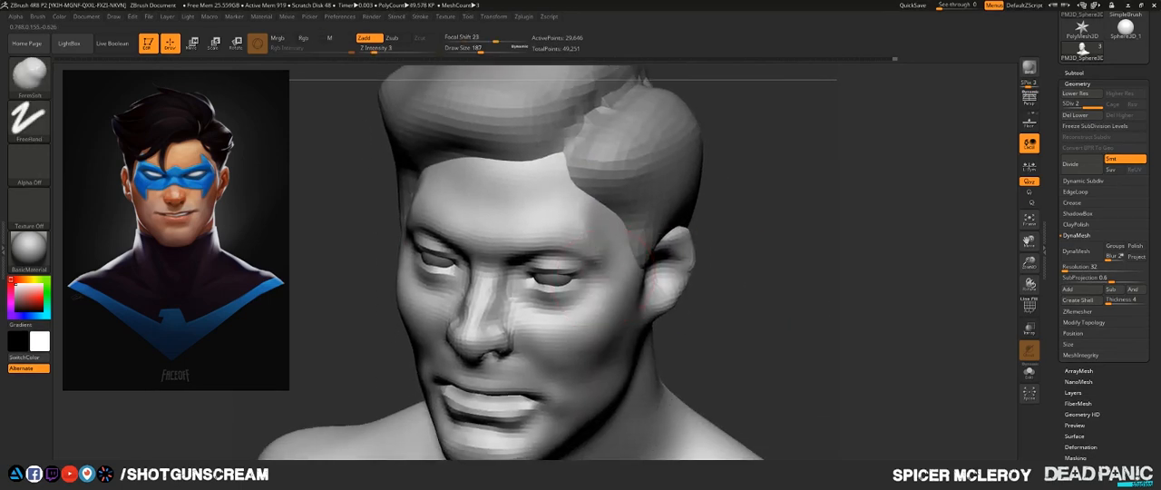
{"action": "left_click_drag", "start_coordinate": [776, 313], "coordinate": [666, 285]}
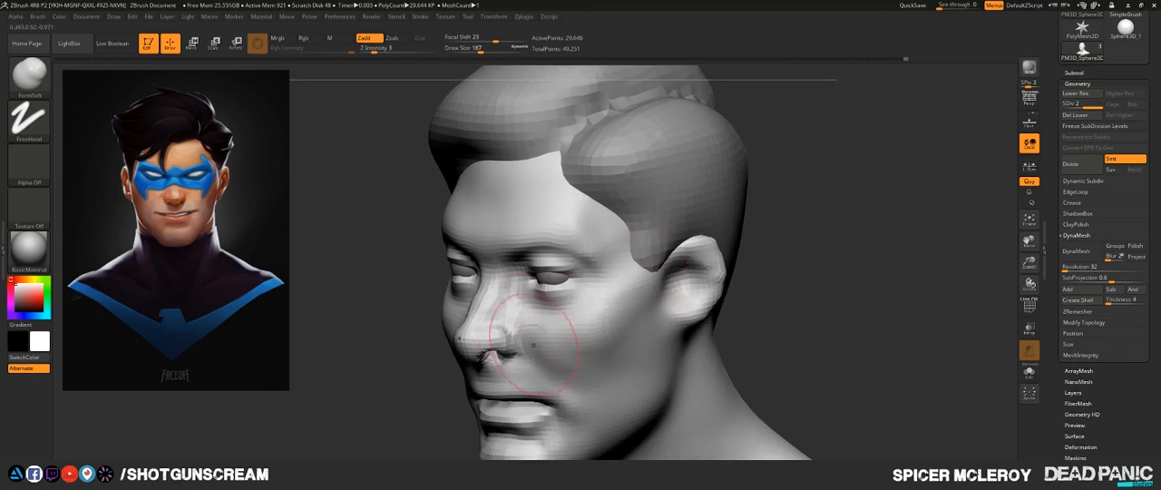
{"action": "mouse_move", "coordinate": [564, 321]}
{"action": "left_mouse_down"}
{"action": "mouse_move", "coordinate": [562, 340]}
{"action": "mouse_move", "coordinate": [585, 340]}
{"action": "left_mouse_up"}
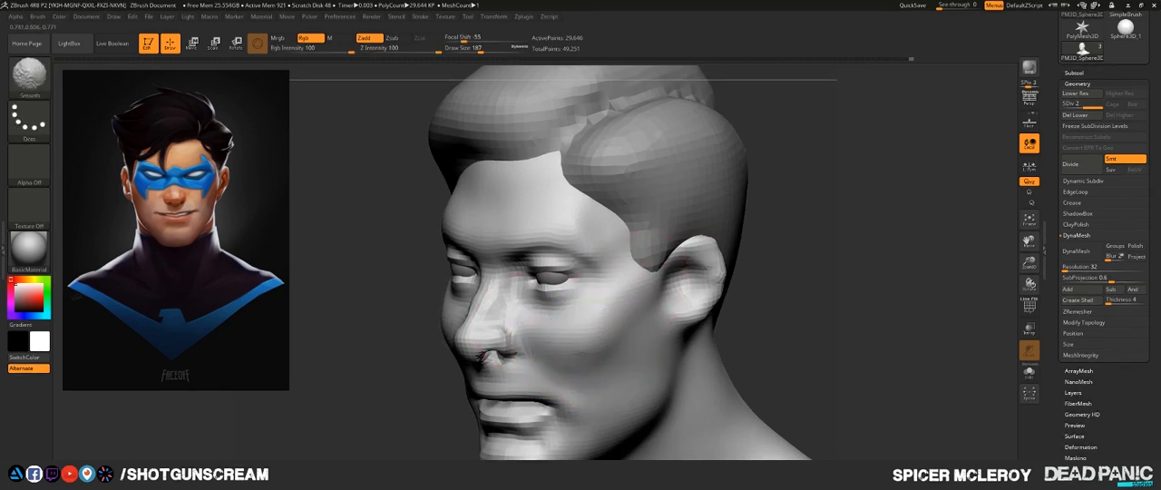
- Shape the outer cheek below the cheekbone and in front of the ear with the FormSoft brush
{"action": "mouse_move", "coordinate": [867, 279]}
{"action": "left_mouse_down", "text": "shift"}
{"action": "mouse_move", "coordinate": [765, 320]}
{"action": "mouse_move", "coordinate": [796, 260]}
{"action": "mouse_move", "coordinate": [833, 263]}
{"action": "mouse_move", "coordinate": [870, 244]}
{"action": "mouse_move", "coordinate": [898, 250]}
{"action": "left_mouse_up", "text": "shift"}
{"action": "left_click_drag", "start_coordinate": [787, 234], "coordinate": [792, 227]}
{"action": "left_click_drag", "start_coordinate": [782, 231], "coordinate": [821, 252], "text": "alt"}
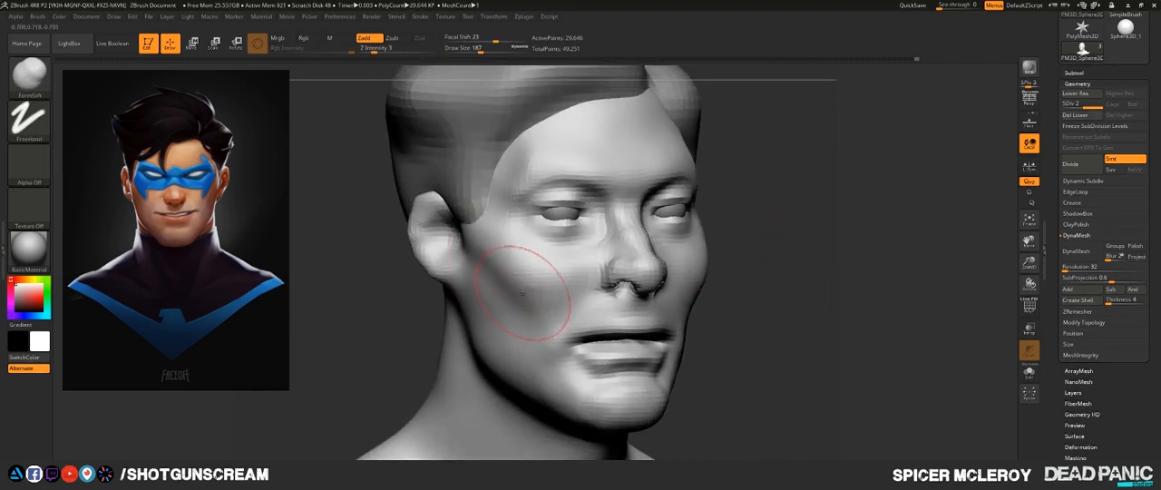
{"action": "left_click_drag", "start_coordinate": [522, 293], "coordinate": [515, 279]}
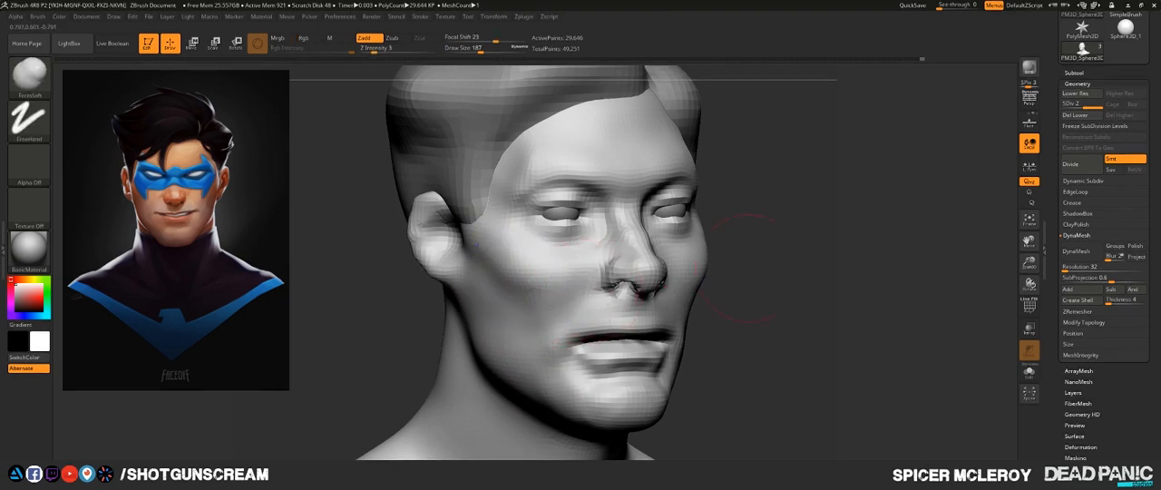
{"action": "mouse_move", "coordinate": [766, 240]}
{"action": "left_mouse_down", "text": "alt"}
{"action": "mouse_move", "coordinate": [777, 293]}
{"action": "mouse_move", "coordinate": [821, 288]}
{"action": "left_mouse_up", "text": "alt"}
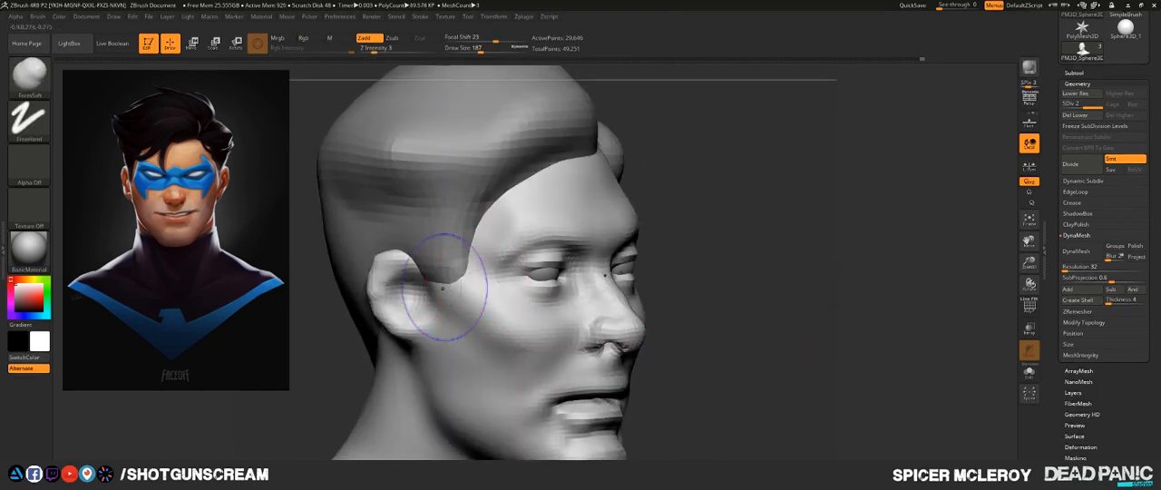
{"action": "left_click_drag", "start_coordinate": [443, 288], "coordinate": [471, 334], "text": "shift"}
{"action": "mouse_move", "coordinate": [780, 272]}
{"action": "left_mouse_down", "text": "alt"}
{"action": "mouse_move", "coordinate": [793, 235]}
{"action": "mouse_move", "coordinate": [702, 237]}
{"action": "mouse_move", "coordinate": [694, 249]}
{"action": "mouse_move", "coordinate": [731, 227]}
{"action": "mouse_move", "coordinate": [813, 275]}
{"action": "mouse_move", "coordinate": [797, 296]}
{"action": "mouse_move", "coordinate": [657, 271]}
{"action": "mouse_move", "coordinate": [671, 226]}
{"action": "mouse_move", "coordinate": [654, 313]}
{"action": "mouse_move", "coordinate": [675, 287]}
{"action": "mouse_move", "coordinate": [705, 311]}
{"action": "left_mouse_up", "text": "alt"}
{"action": "left_click_drag", "start_coordinate": [705, 311], "coordinate": [710, 240]}
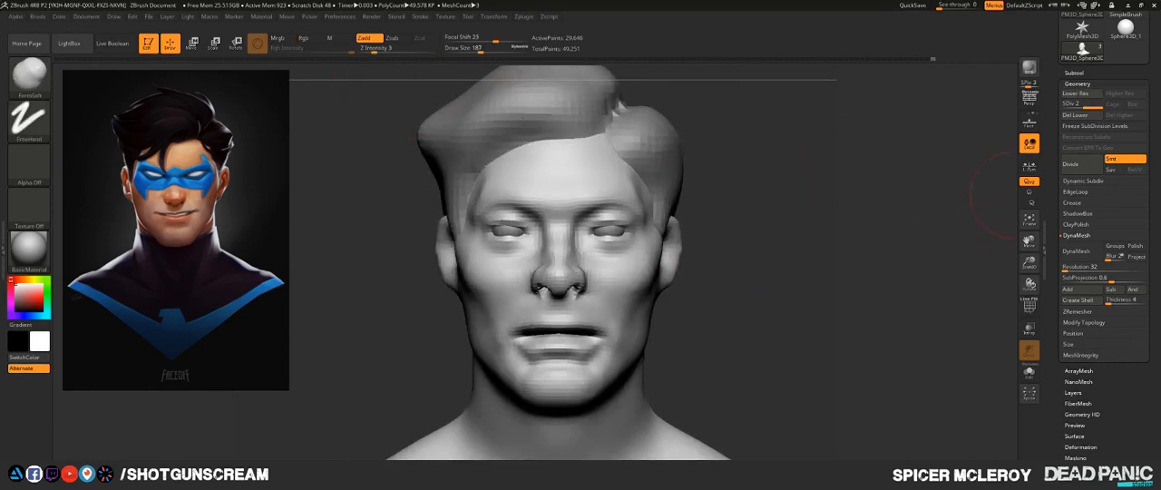
- Append a Ring3D mesh as a new subtool and make it active
{"action": "left_click", "coordinate": [1073, 73]}
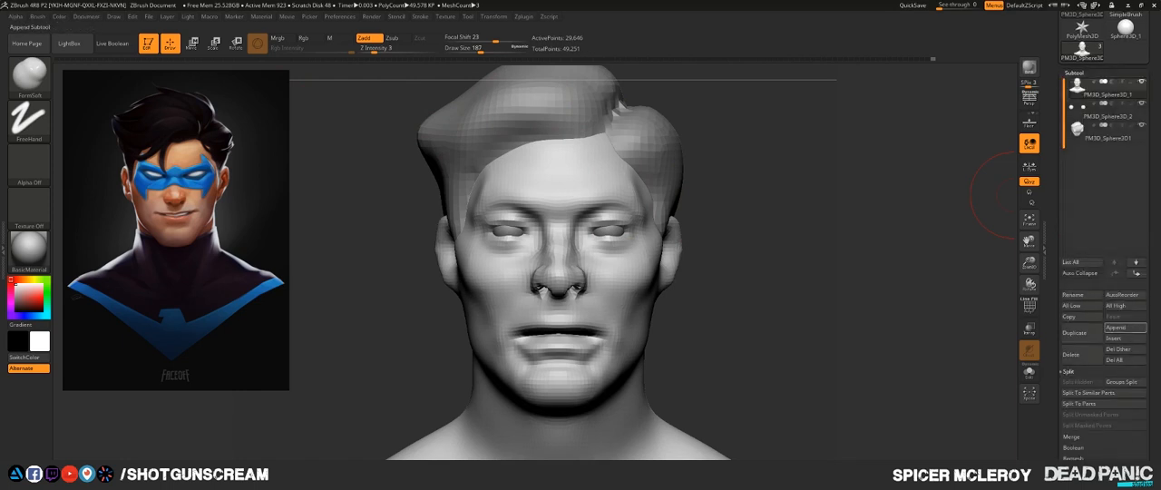
{"action": "left_click", "coordinate": [1123, 328]}
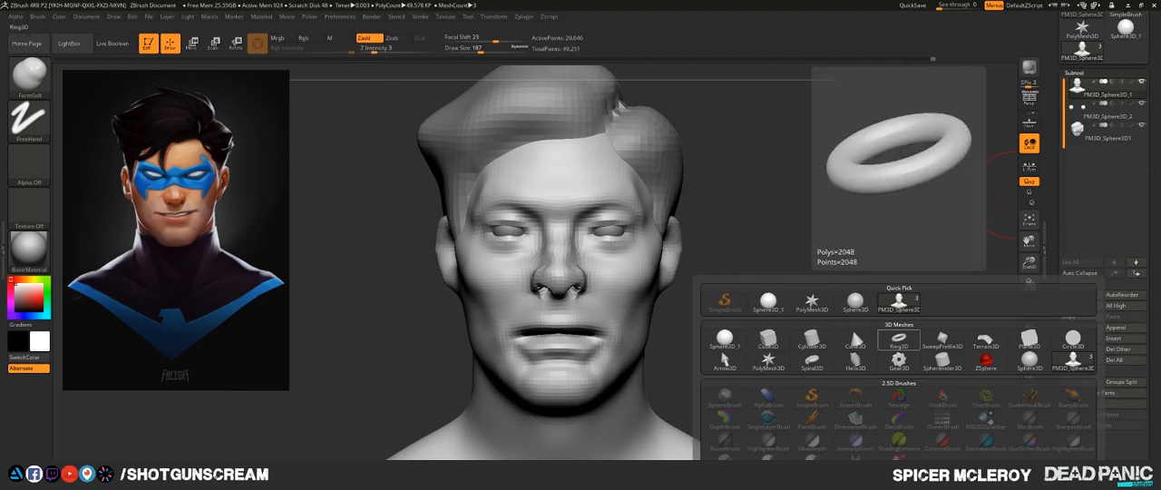
{"action": "left_click", "coordinate": [898, 341]}
{"action": "left_click_drag", "start_coordinate": [717, 250], "coordinate": [1007, 173]}
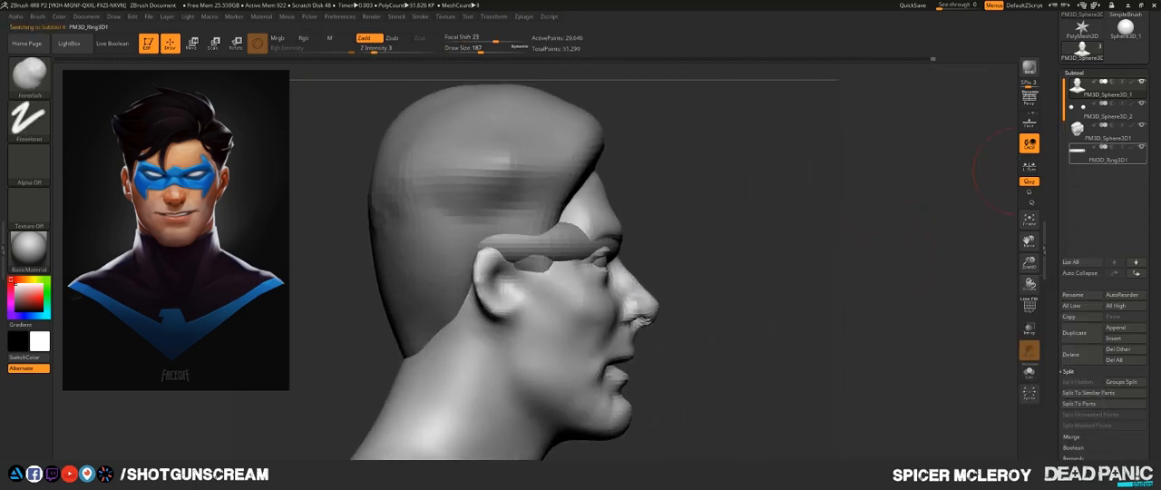
- Move the ring forward, thicken it, and scale it down to sit between the lips as a row of teeth
{"action": "key", "text": "w"}
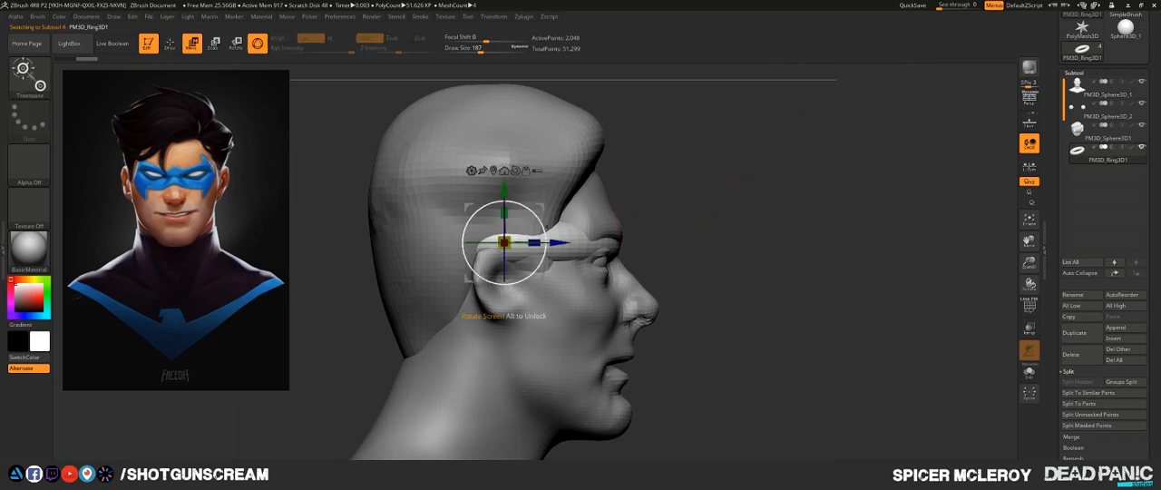
{"action": "mouse_move", "coordinate": [536, 245]}
{"action": "left_mouse_down"}
{"action": "mouse_move", "coordinate": [671, 243]}
{"action": "mouse_move", "coordinate": [650, 242]}
{"action": "left_mouse_up"}
{"action": "left_click_drag", "start_coordinate": [620, 213], "coordinate": [621, 187]}
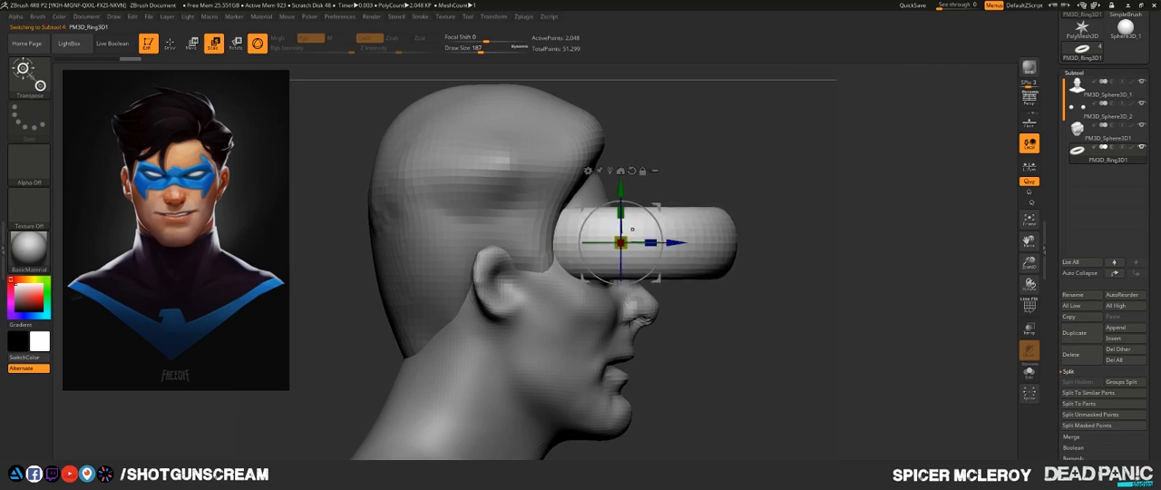
{"action": "left_click_drag", "start_coordinate": [620, 243], "coordinate": [577, 363]}
{"action": "left_click_drag", "start_coordinate": [577, 311], "coordinate": [576, 311]}
{"action": "left_click_drag", "start_coordinate": [717, 363], "coordinate": [803, 363], "text": "shift"}
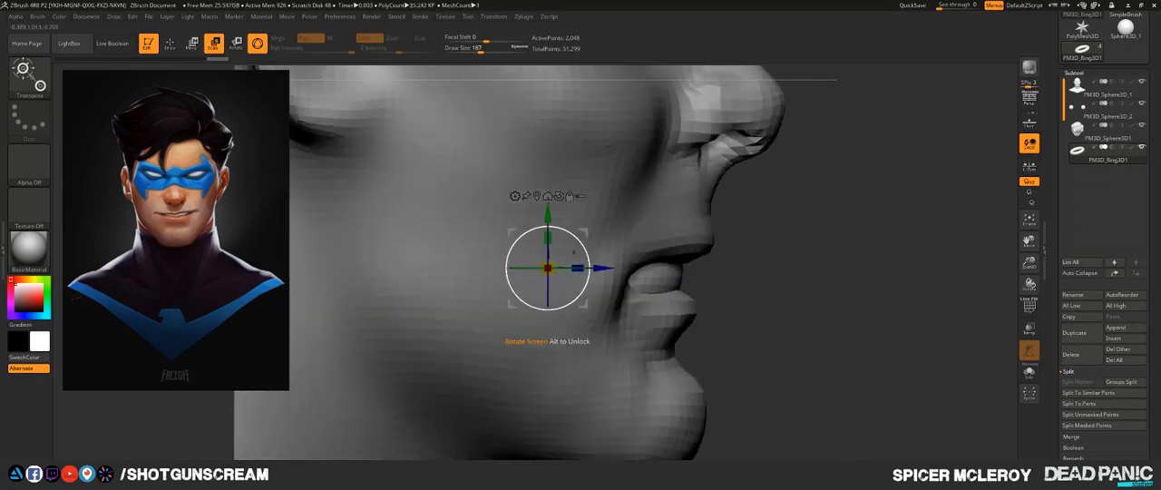
{"action": "mouse_move", "coordinate": [548, 215]}
{"action": "left_mouse_down"}
{"action": "mouse_move", "coordinate": [548, 199]}
{"action": "mouse_move", "coordinate": [548, 223]}
{"action": "left_mouse_up"}
{"action": "left_click_drag", "start_coordinate": [602, 263], "coordinate": [596, 263]}
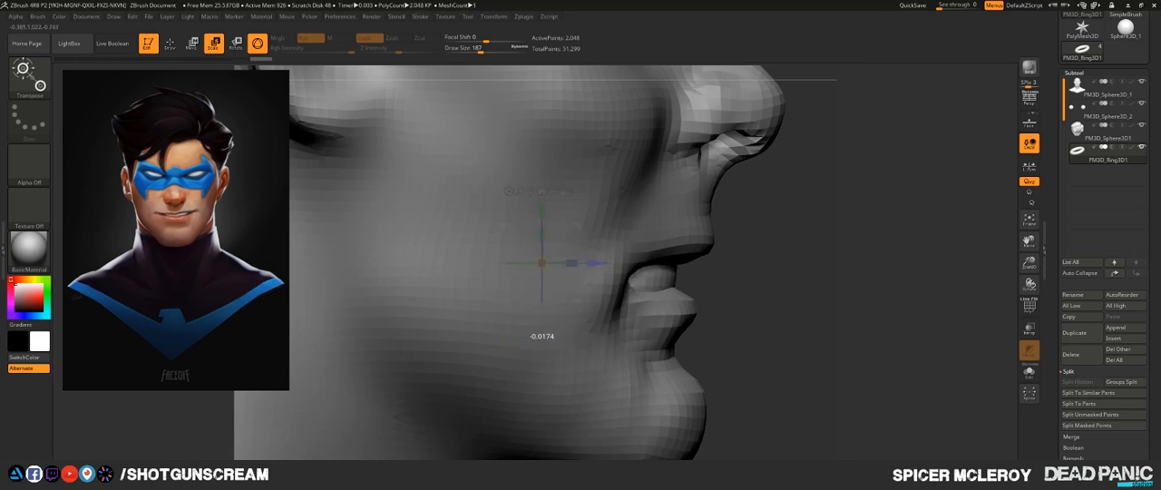
- Subdivide the teeth ring twice and inspect its fit between the lips
{"action": "key", "text": "q"}
{"action": "left_click_drag", "start_coordinate": [943, 258], "coordinate": [861, 265], "text": "shift"}
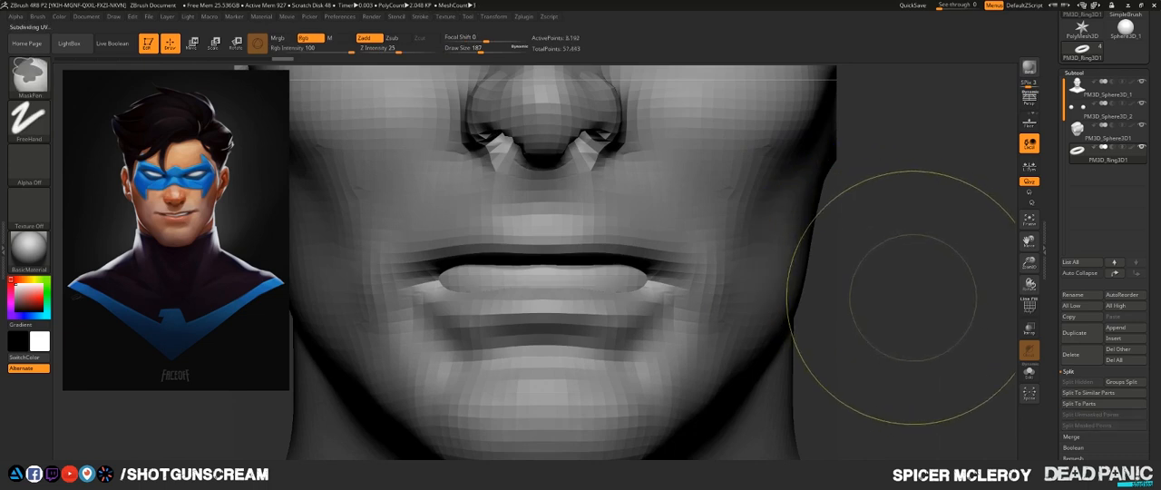
{"action": "key", "text": "ctrl+d"}
{"action": "left_click_drag", "start_coordinate": [903, 295], "coordinate": [878, 270]}
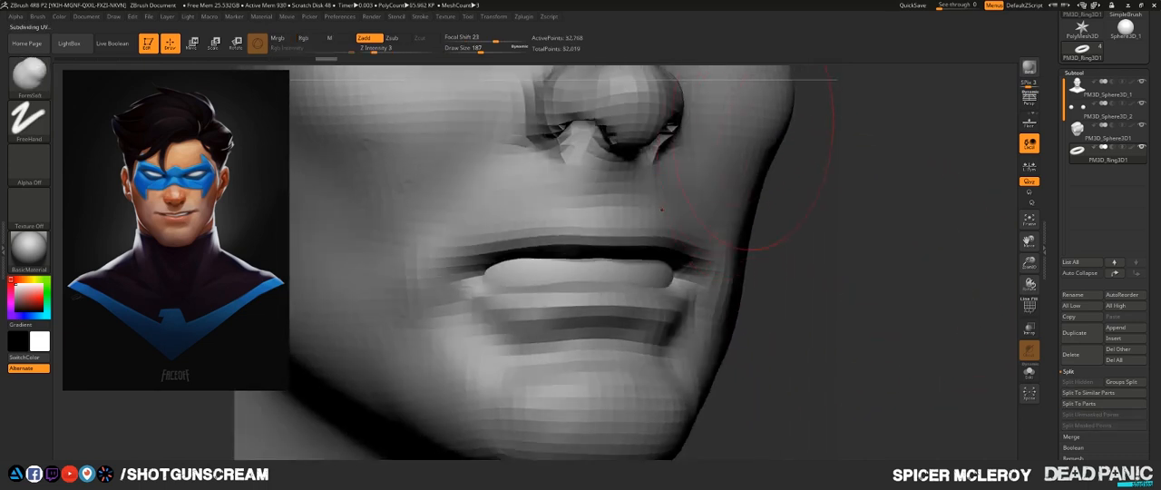
{"action": "left_click_drag", "start_coordinate": [875, 226], "coordinate": [911, 242]}
- Make the head-and-shoulders mesh active, set the draw size to 804, and undo the FormSoft stroke on the lower chest
{"action": "key", "text": "f"}
{"action": "key", "text": "f"}
{"action": "mouse_move", "coordinate": [748, 227]}
{"action": "left_mouse_down", "text": "alt"}
{"action": "mouse_move", "coordinate": [757, 263]}
{"action": "mouse_move", "coordinate": [821, 271]}
{"action": "mouse_move", "coordinate": [749, 280]}
{"action": "mouse_move", "coordinate": [782, 267]}
{"action": "mouse_move", "coordinate": [767, 288]}
{"action": "mouse_move", "coordinate": [771, 339]}
{"action": "mouse_move", "coordinate": [726, 337]}
{"action": "mouse_move", "coordinate": [779, 243]}
{"action": "mouse_move", "coordinate": [788, 284]}
{"action": "mouse_move", "coordinate": [722, 254]}
{"action": "mouse_move", "coordinate": [687, 272]}
{"action": "mouse_move", "coordinate": [593, 189]}
{"action": "mouse_move", "coordinate": [667, 227]}
{"action": "mouse_move", "coordinate": [669, 194]}
{"action": "left_mouse_up", "text": "alt"}
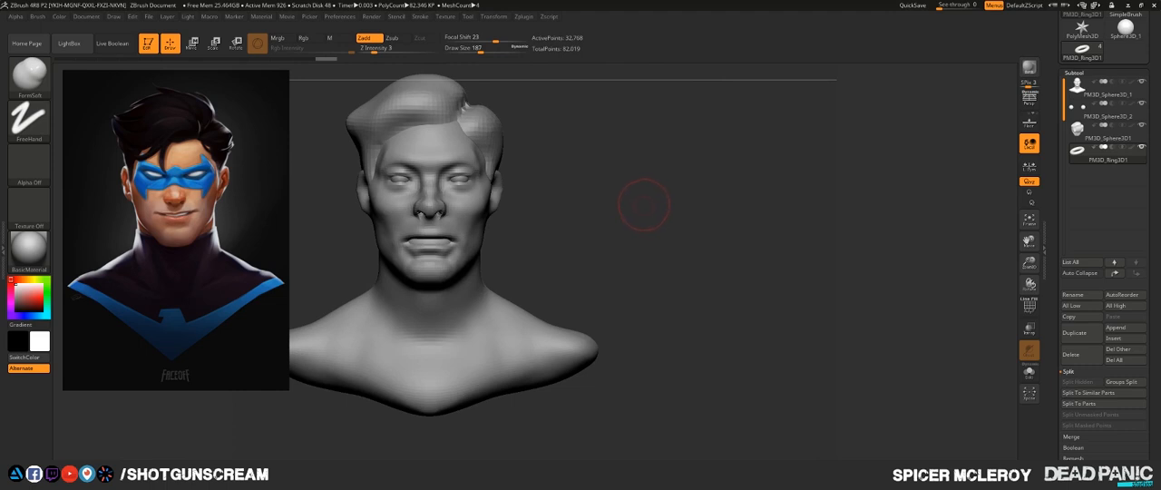
{"action": "left_click_drag", "start_coordinate": [641, 207], "coordinate": [632, 187], "text": "alt"}
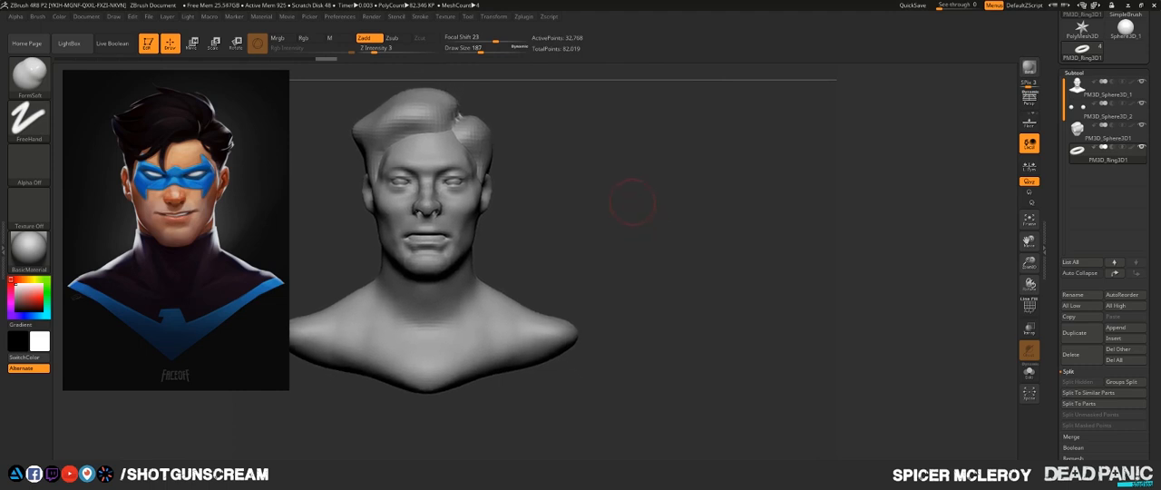
{"action": "key", "text": "s"}
{"action": "left_click_drag", "start_coordinate": [564, 251], "coordinate": [565, 250]}
{"action": "mouse_move", "coordinate": [536, 389]}
{"action": "left_mouse_down", "text": "alt"}
{"action": "mouse_move", "coordinate": [585, 358]}
{"action": "mouse_move", "coordinate": [581, 382]}
{"action": "left_mouse_up", "text": "alt"}
{"action": "key", "text": "s"}
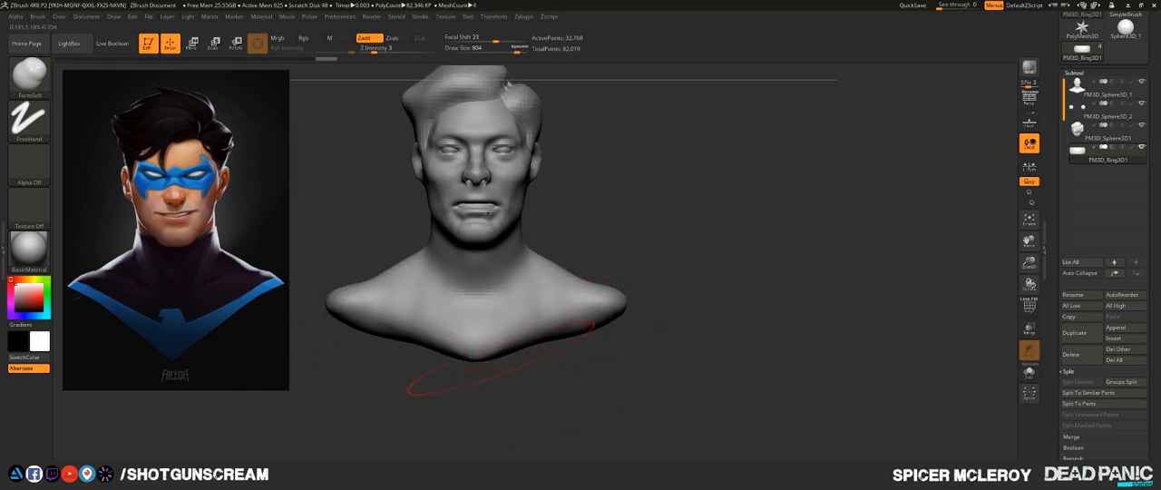
{"action": "left_click", "coordinate": [490, 356], "text": "alt"}
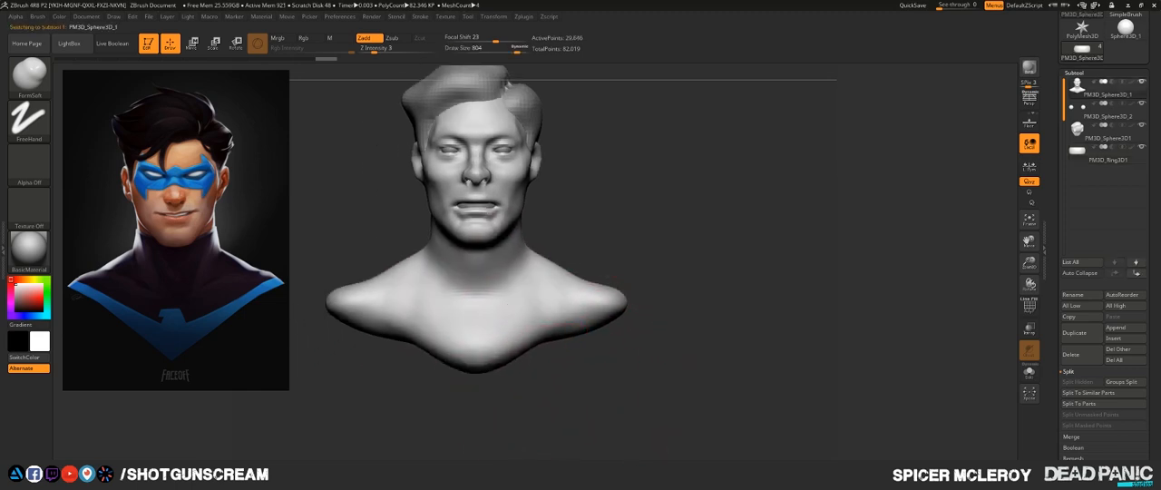
{"action": "key", "text": "ctrl"}
{"action": "key", "text": "ctrl+z"}
- Pull the lower chest point downward and adjust its sloping edge with the Move brush at draw size 804
{"action": "key", "text": "b"}
{"action": "key", "text": "m"}
{"action": "key", "text": "v"}
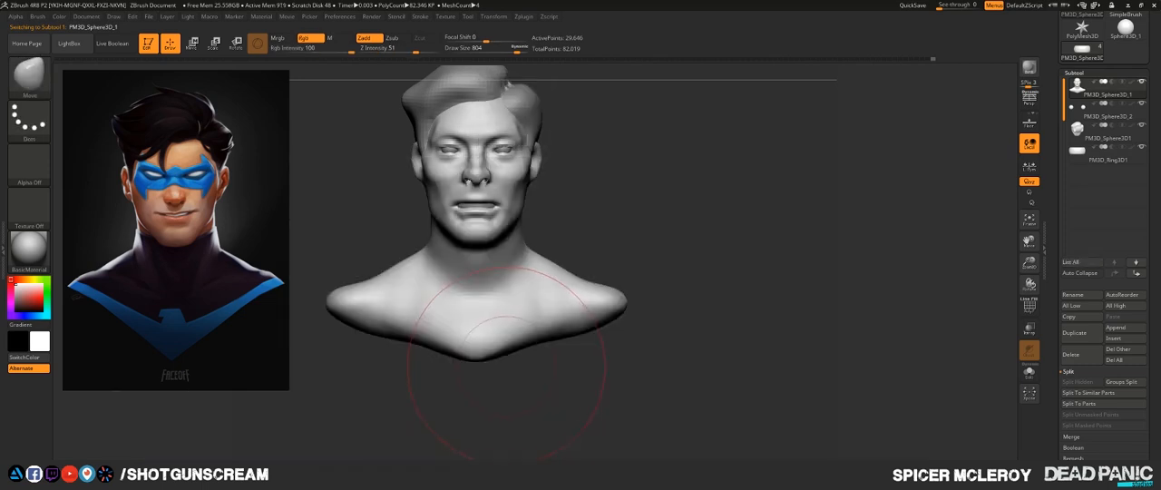
{"action": "left_click_drag", "start_coordinate": [508, 343], "coordinate": [508, 370]}
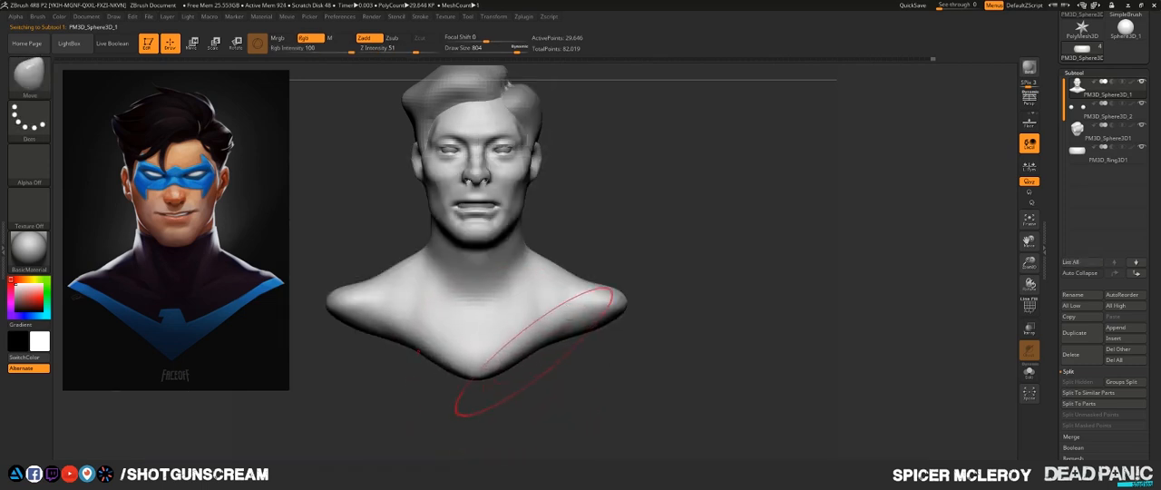
{"action": "mouse_move", "coordinate": [541, 339]}
{"action": "left_mouse_down"}
{"action": "mouse_move", "coordinate": [549, 355]}
{"action": "mouse_move", "coordinate": [579, 341]}
{"action": "left_mouse_up"}
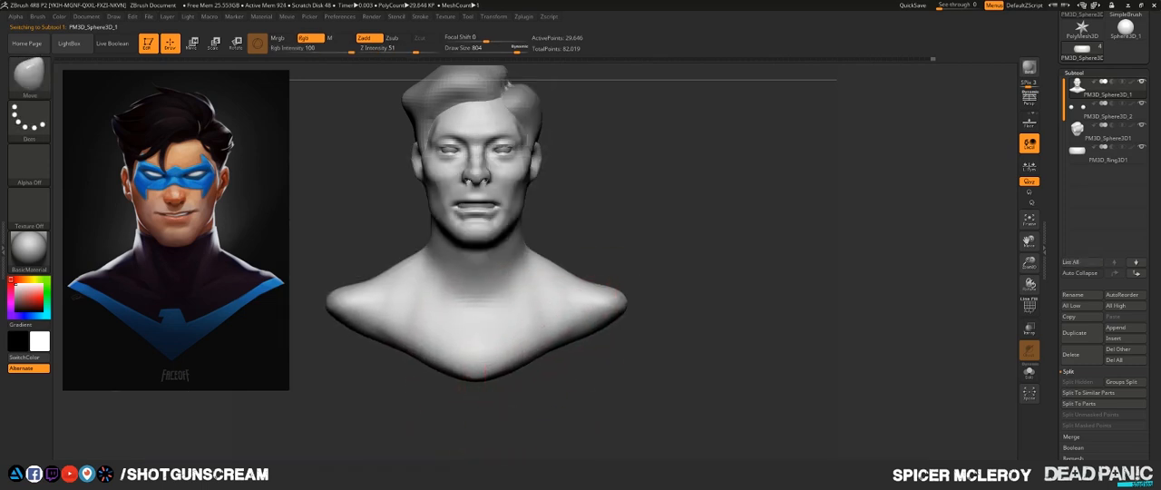
- View the bust in side profile and set MaskLasso as the active masking brush
{"action": "left_click_drag", "start_coordinate": [641, 156], "coordinate": [667, 211], "text": "alt"}
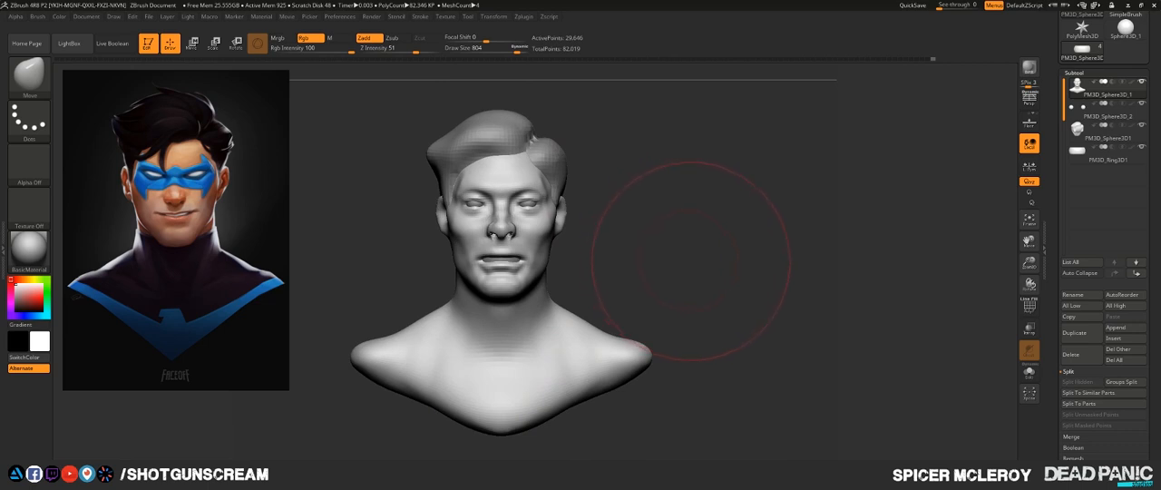
{"action": "mouse_move", "coordinate": [691, 260]}
{"action": "left_mouse_down"}
{"action": "mouse_move", "coordinate": [720, 250]}
{"action": "mouse_move", "coordinate": [759, 274]}
{"action": "mouse_move", "coordinate": [667, 258]}
{"action": "left_mouse_up"}
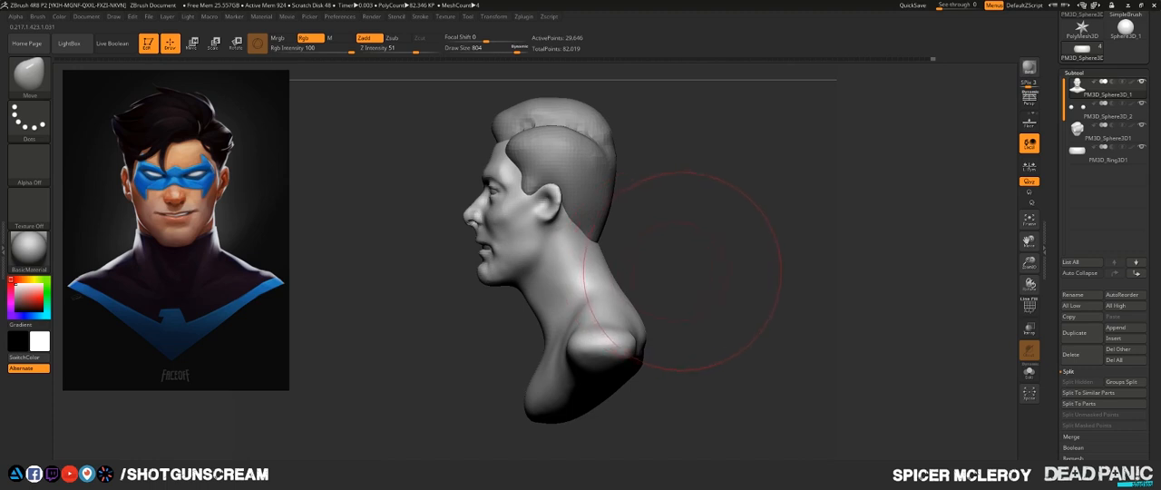
{"action": "key", "text": "b"}
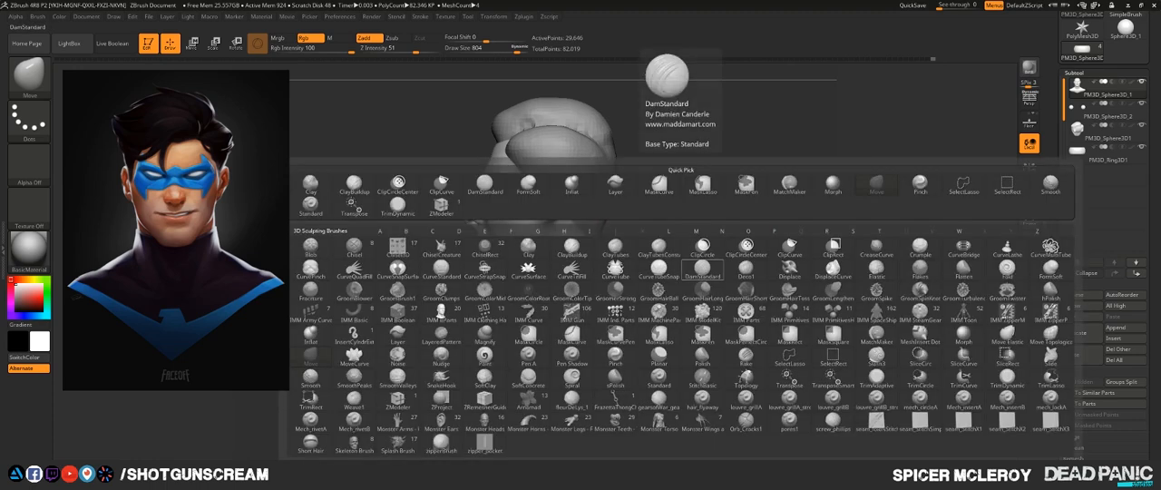
{"action": "key", "text": "m"}
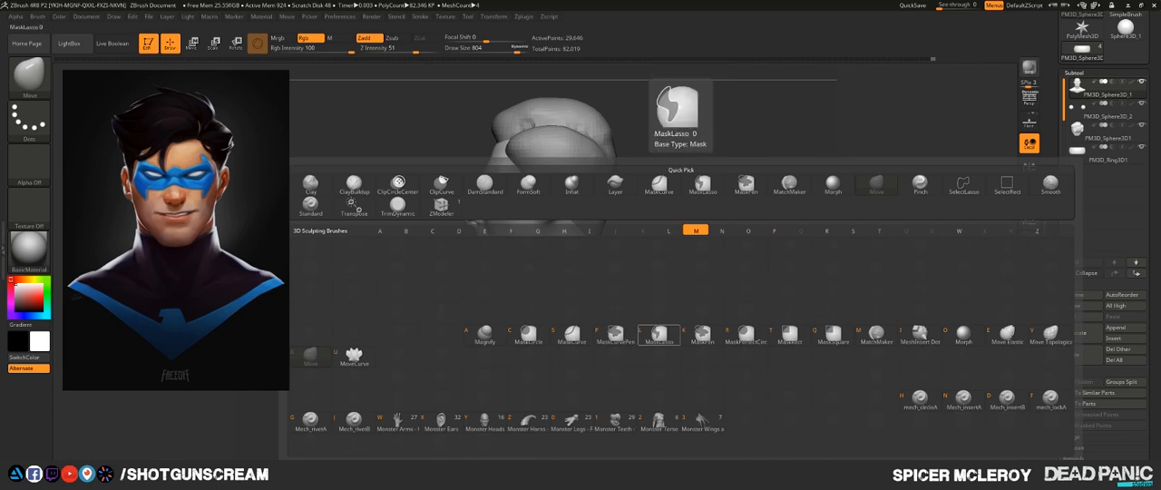
{"action": "left_click", "coordinate": [659, 335]}
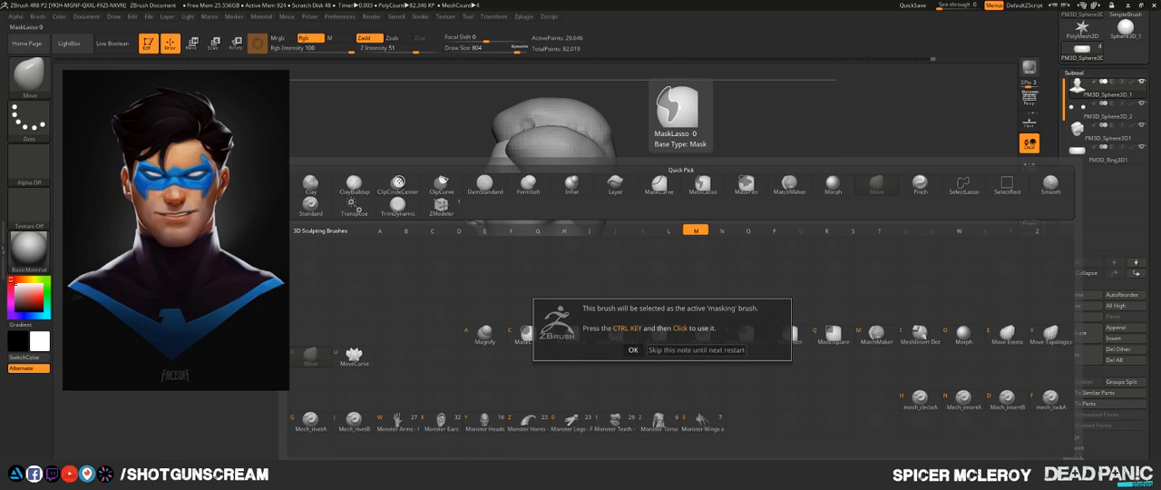
{"action": "left_click", "coordinate": [659, 350]}
{"action": "left_click_drag", "start_coordinate": [666, 337], "coordinate": [669, 290]}
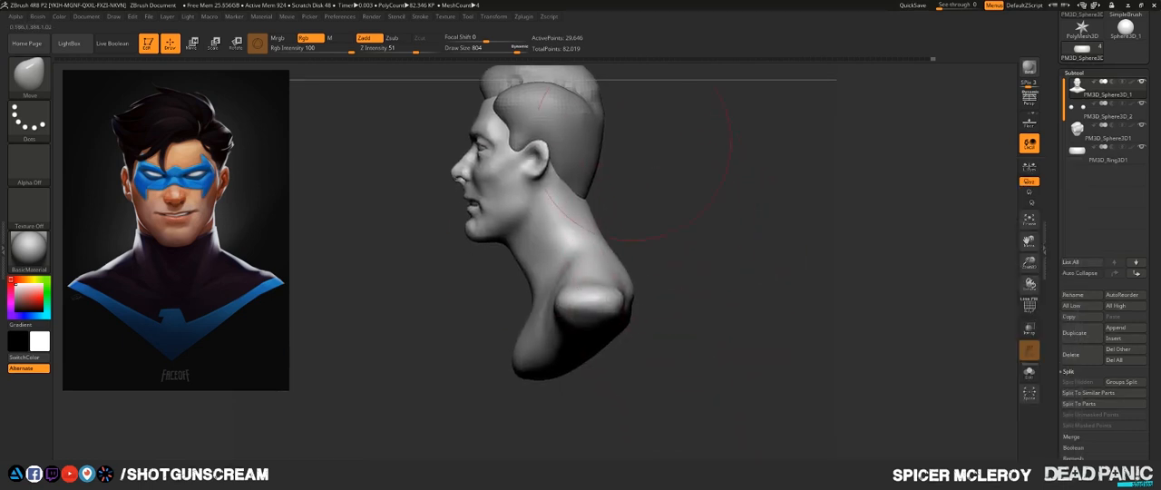
- Mask the neck, shoulders and chest with a lasso cut sloping from the nape to below the chin
{"action": "key", "text": "ctrl"}
{"action": "key", "text": "ctrl"}
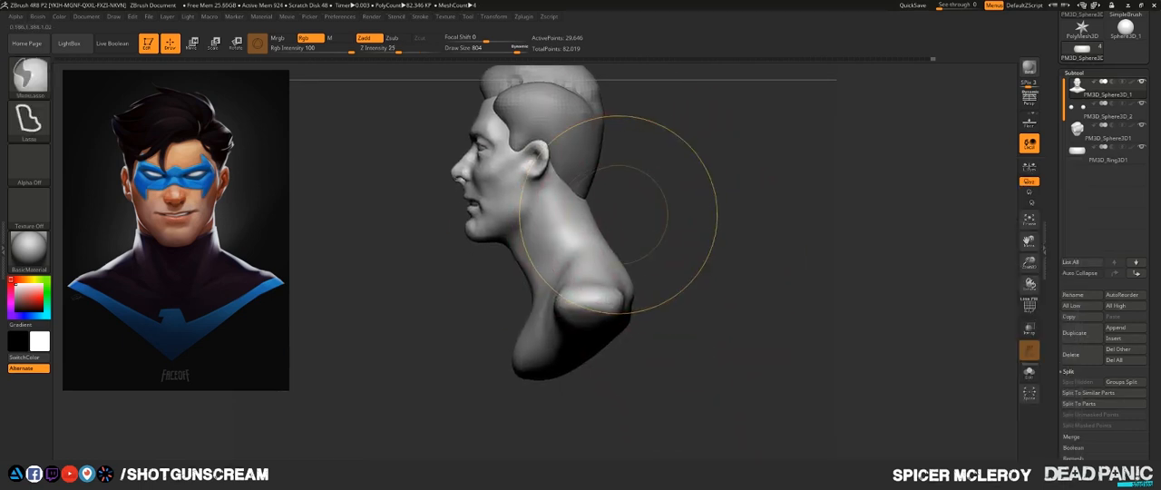
{"action": "key", "text": "ctrl"}
{"action": "key", "text": "ctrl"}
{"action": "key", "text": "ctrl"}
{"action": "key", "text": "ctrl"}
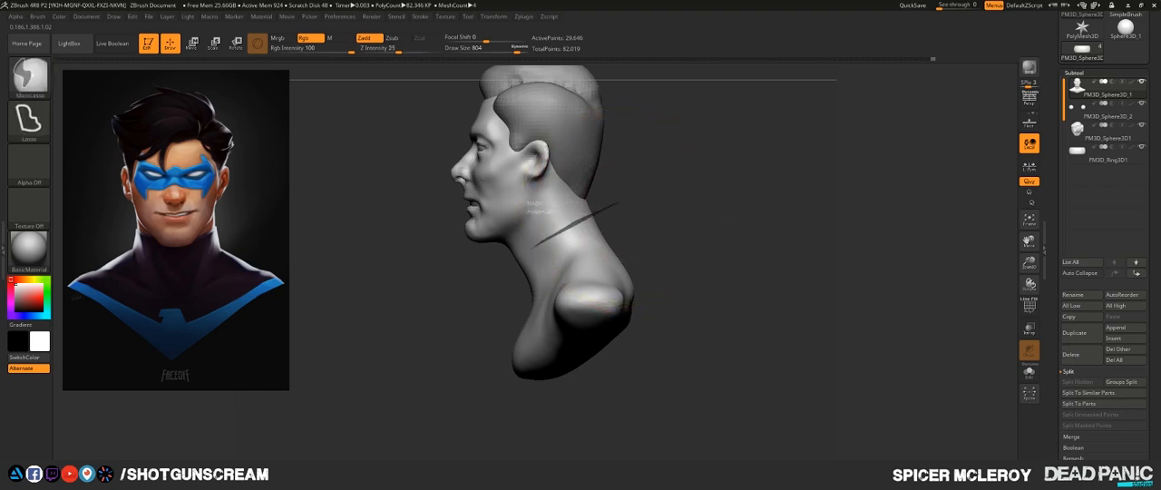
{"action": "mouse_move", "coordinate": [534, 245]}
{"action": "left_mouse_down", "text": "ctrl"}
{"action": "mouse_move", "coordinate": [495, 283]}
{"action": "mouse_move", "coordinate": [663, 384]}
{"action": "mouse_move", "coordinate": [665, 363]}
{"action": "left_mouse_up", "text": "ctrl"}
{"action": "left_click_drag", "start_coordinate": [711, 154], "coordinate": [816, 156], "text": "shift"}
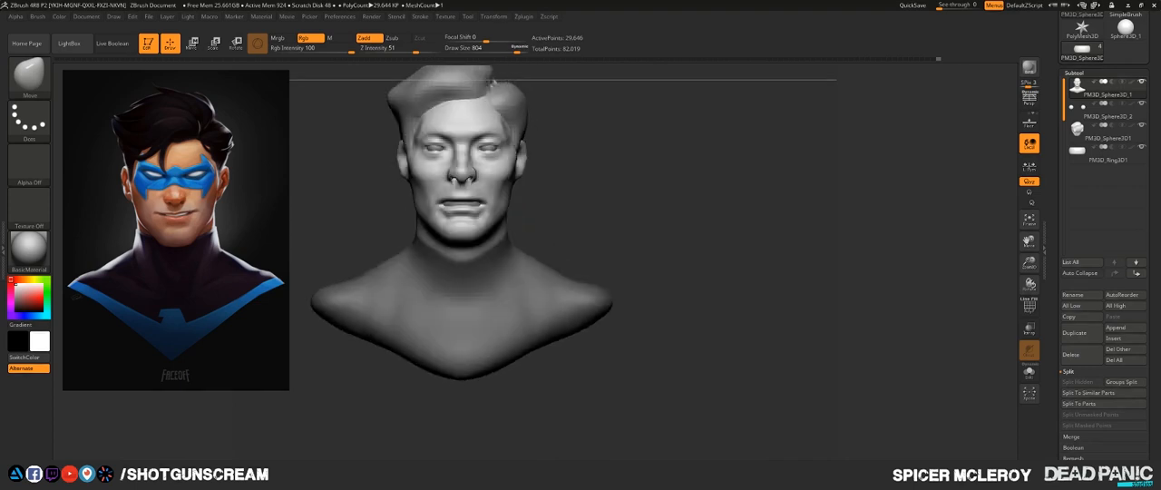
{"action": "mouse_move", "coordinate": [626, 213]}
{"action": "left_mouse_down", "text": "alt"}
{"action": "mouse_move", "coordinate": [754, 222]}
{"action": "mouse_move", "coordinate": [708, 199]}
{"action": "left_mouse_up", "text": "alt"}
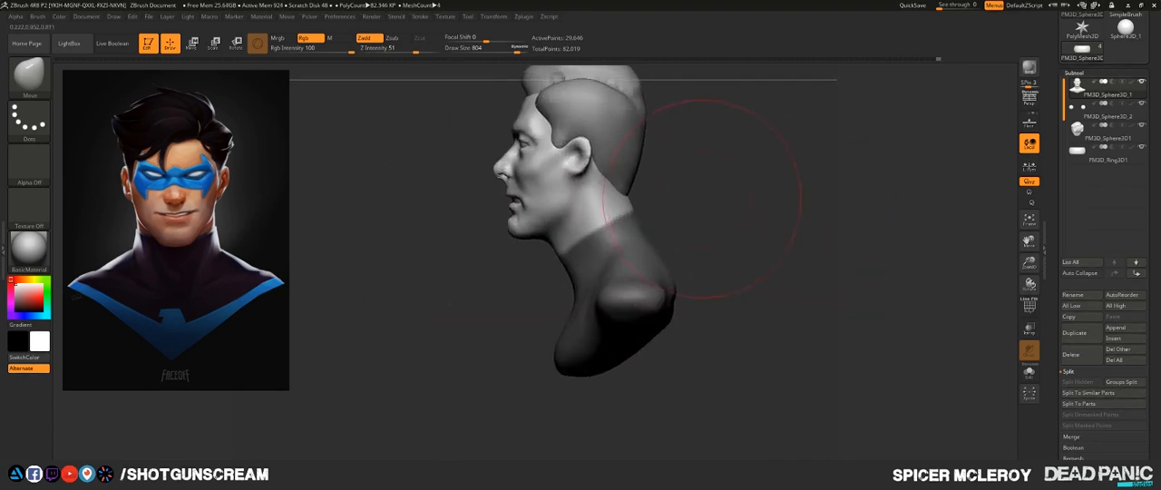
- Refine the upper edge of the neck mask with a second lasso selection and check it against the reference's collar
{"action": "key", "text": "ctrl"}
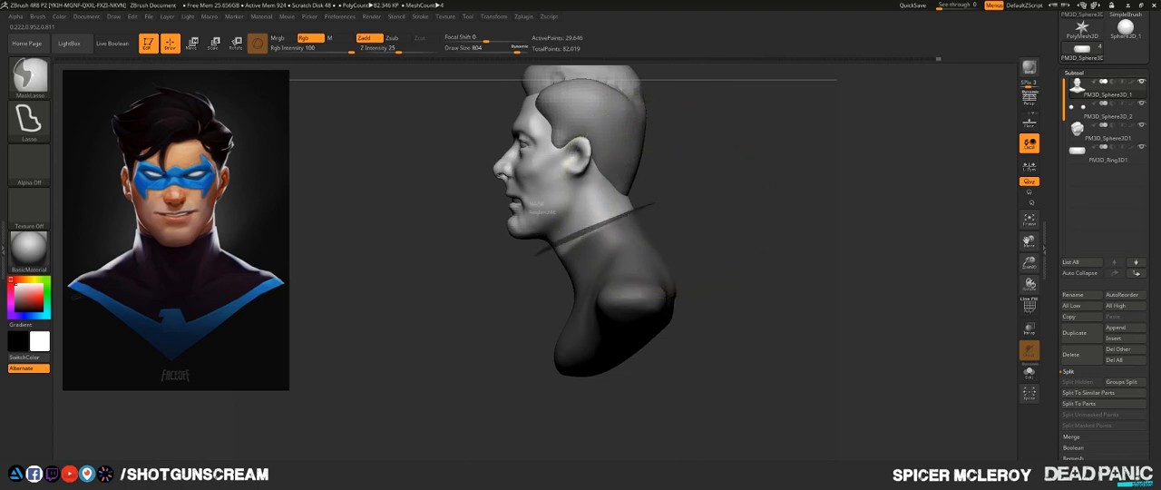
{"action": "mouse_move", "coordinate": [535, 254]}
{"action": "left_mouse_down", "text": "ctrl"}
{"action": "mouse_move", "coordinate": [742, 337]}
{"action": "mouse_move", "coordinate": [747, 299]}
{"action": "left_mouse_up", "text": "ctrl"}
{"action": "left_click_drag", "start_coordinate": [770, 205], "coordinate": [899, 216]}
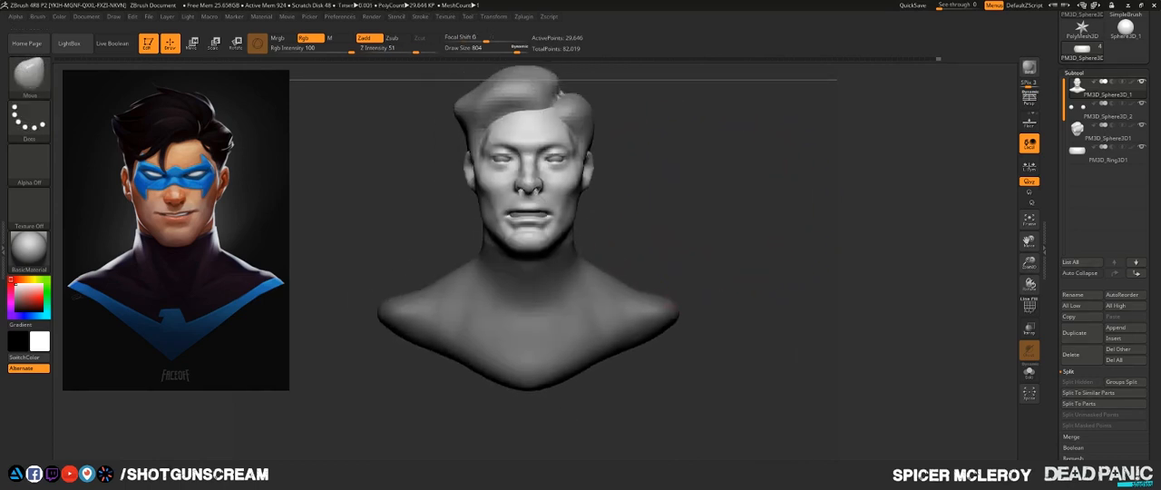
{"action": "mouse_move", "coordinate": [640, 161]}
{"action": "left_mouse_down", "text": "alt"}
{"action": "mouse_move", "coordinate": [671, 192]}
{"action": "mouse_move", "coordinate": [673, 226]}
{"action": "mouse_move", "coordinate": [703, 238]}
{"action": "left_mouse_up", "text": "alt"}
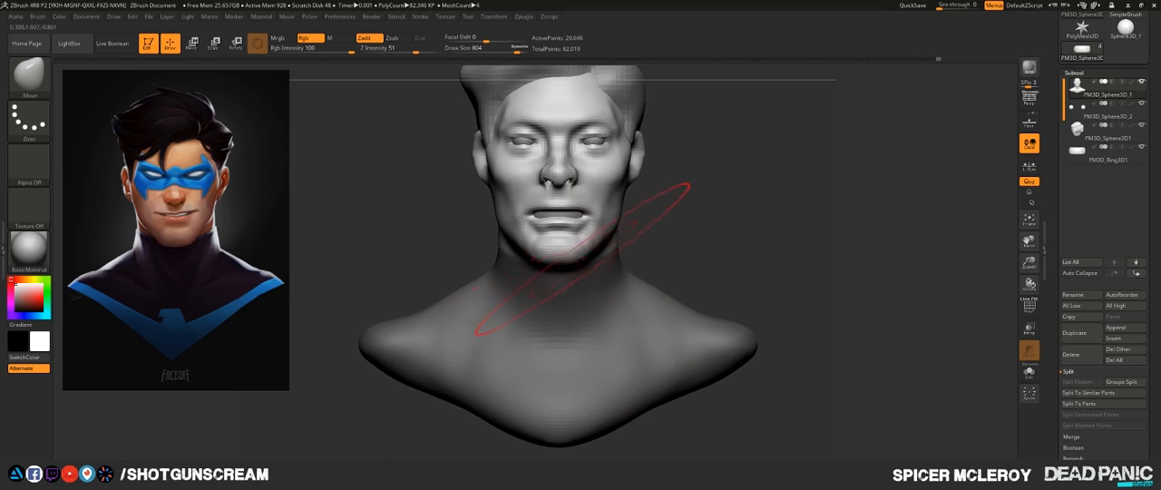
{"action": "left_click_drag", "start_coordinate": [701, 224], "coordinate": [635, 148]}
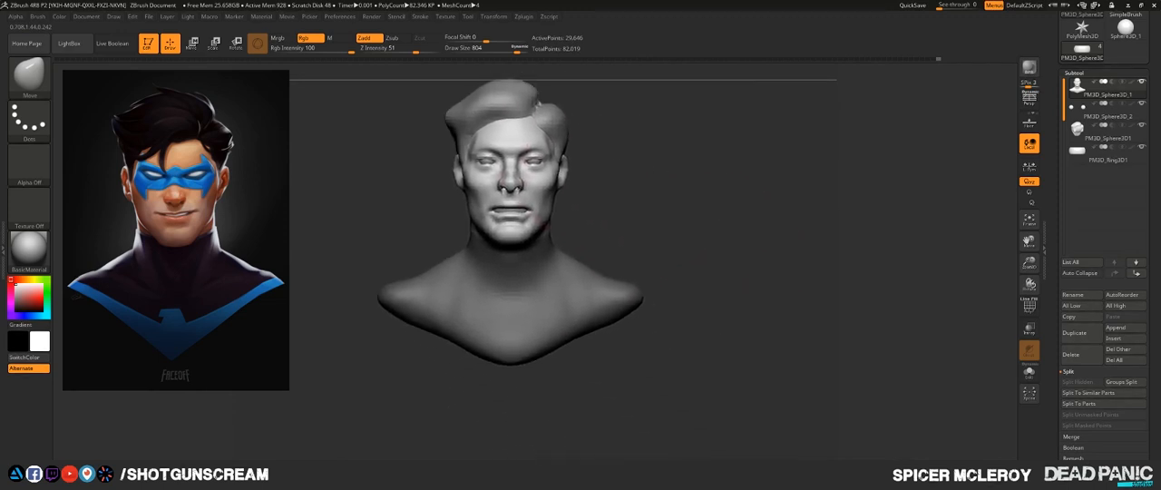
{"action": "left_click_drag", "start_coordinate": [716, 227], "coordinate": [599, 227]}
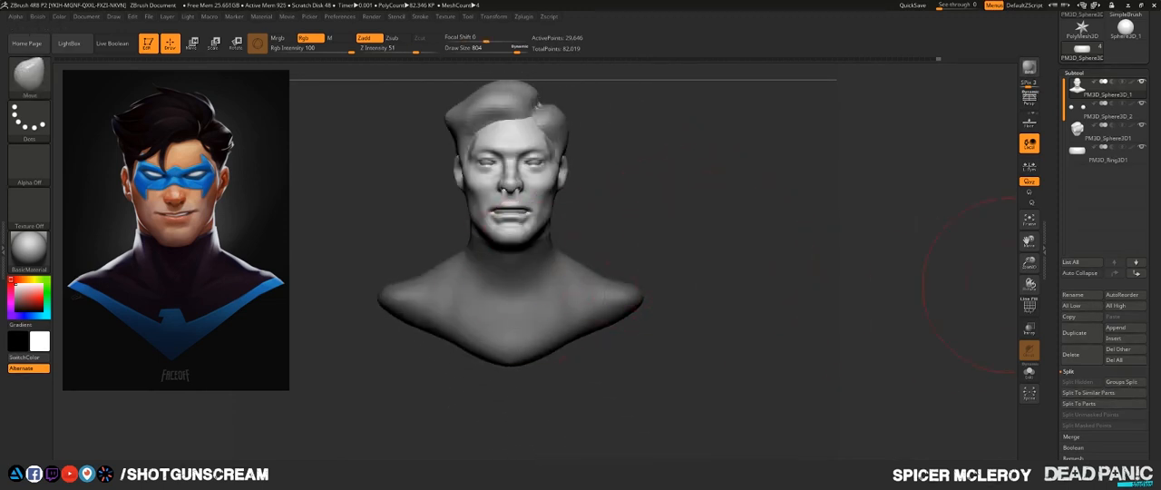
- Extract the masked area as a bodysuit shell with smoothness 5 and thickness 0.02, accept it, and make the head mesh active again
{"action": "left_click", "coordinate": [1068, 371]}
{"action": "scroll", "coordinate": [1101, 272], "scroll_direction": "down", "scroll_amount": 3}
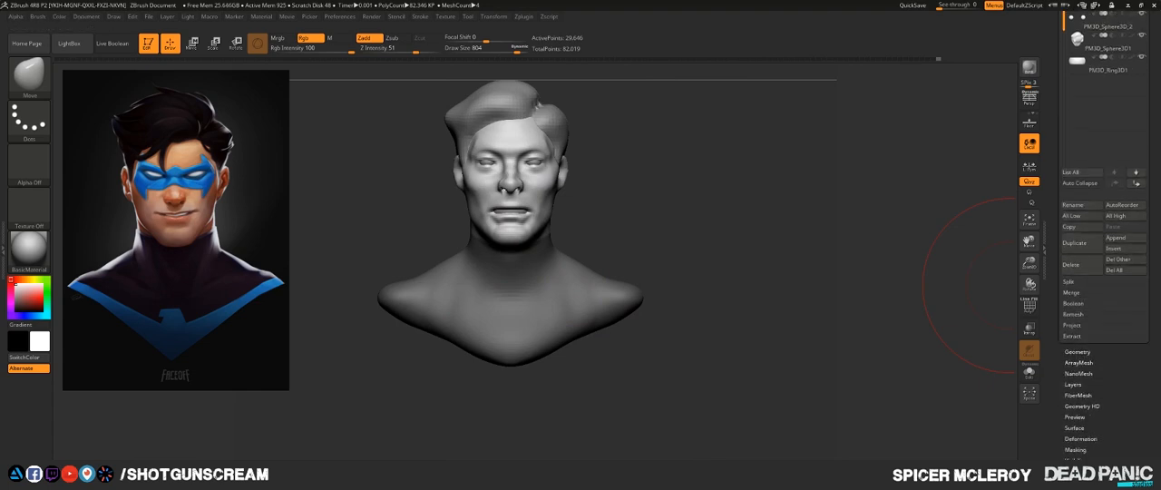
{"action": "left_click", "coordinate": [1071, 336]}
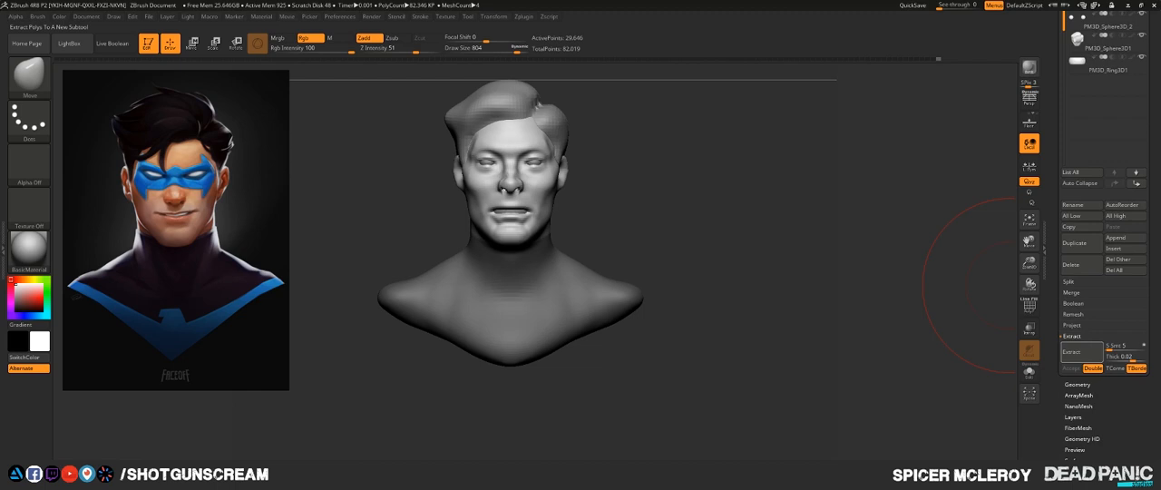
{"action": "left_click", "coordinate": [1071, 351]}
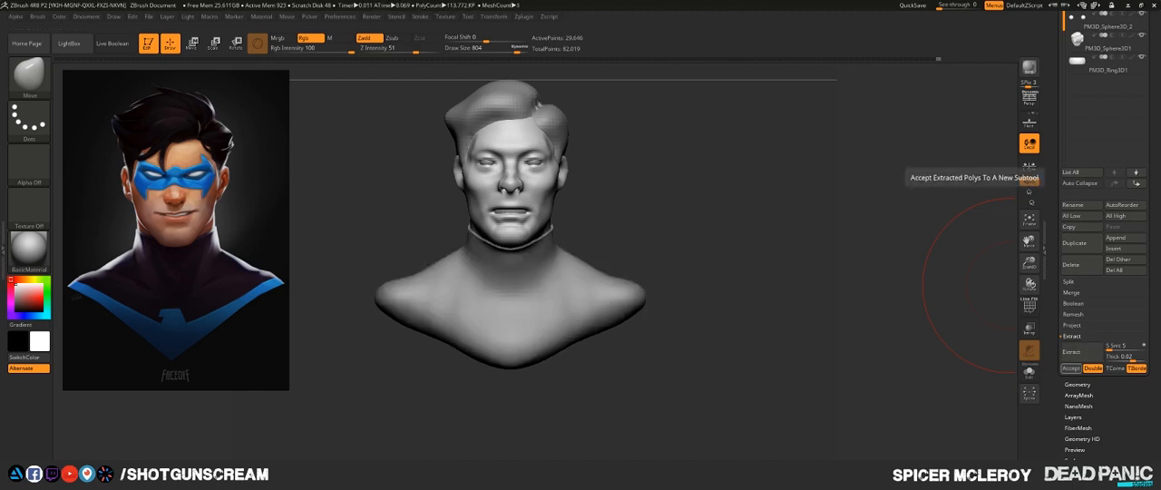
{"action": "left_click", "coordinate": [1071, 368]}
{"action": "mouse_move", "coordinate": [707, 185]}
{"action": "left_mouse_down"}
{"action": "mouse_move", "coordinate": [624, 207]}
{"action": "mouse_move", "coordinate": [753, 207]}
{"action": "mouse_move", "coordinate": [813, 259]}
{"action": "mouse_move", "coordinate": [814, 303]}
{"action": "mouse_move", "coordinate": [870, 357]}
{"action": "left_mouse_up"}
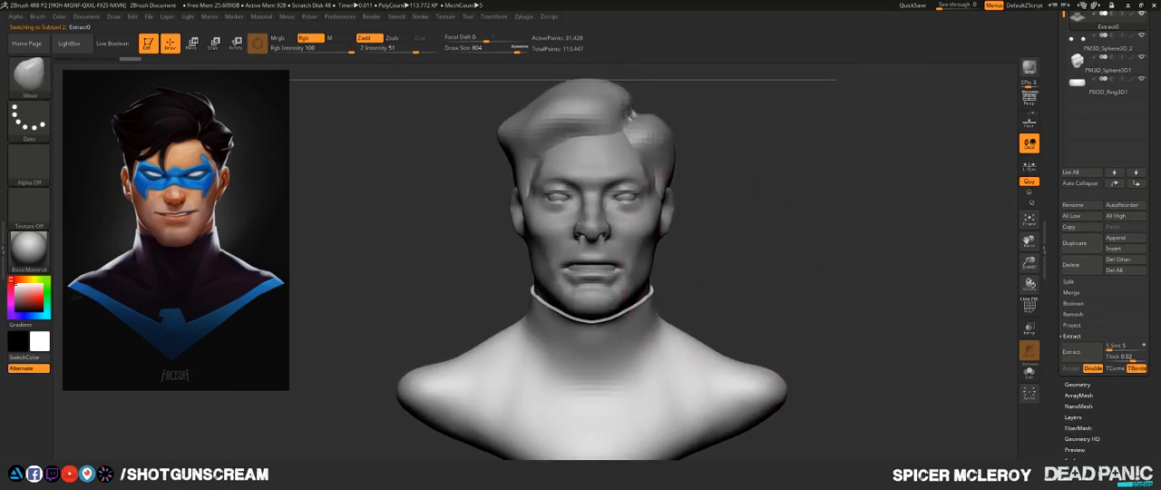
{"action": "left_click", "coordinate": [631, 244], "text": "alt"}
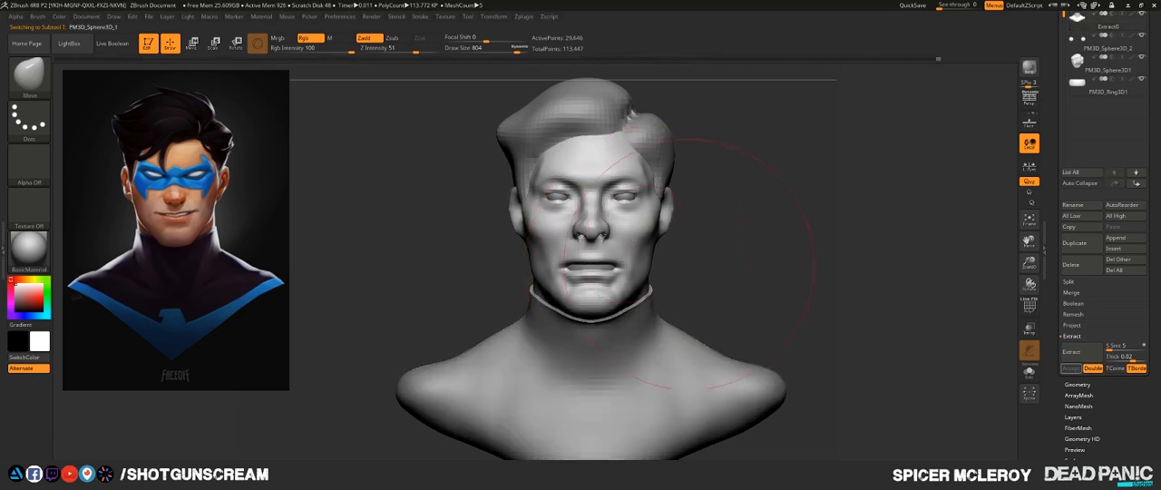
{"action": "mouse_move", "coordinate": [857, 263]}
{"action": "left_mouse_down", "text": "alt"}
{"action": "mouse_move", "coordinate": [835, 240]}
{"action": "mouse_move", "coordinate": [844, 300]}
{"action": "mouse_move", "coordinate": [855, 295]}
{"action": "left_mouse_up", "text": "alt"}
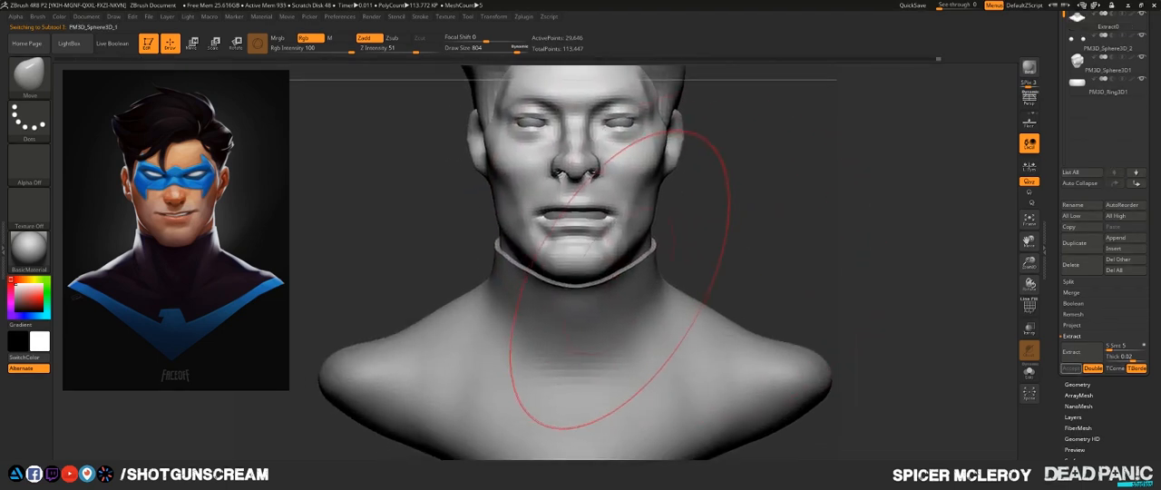
- Adjust the chin and jawline along the collar with the Move brush at draw size 268, checking the fit from all sides
{"action": "key", "text": "s"}
{"action": "mouse_move", "coordinate": [611, 280]}
{"action": "left_mouse_down"}
{"action": "mouse_move", "coordinate": [580, 281]}
{"action": "mouse_move", "coordinate": [599, 280]}
{"action": "left_mouse_up"}
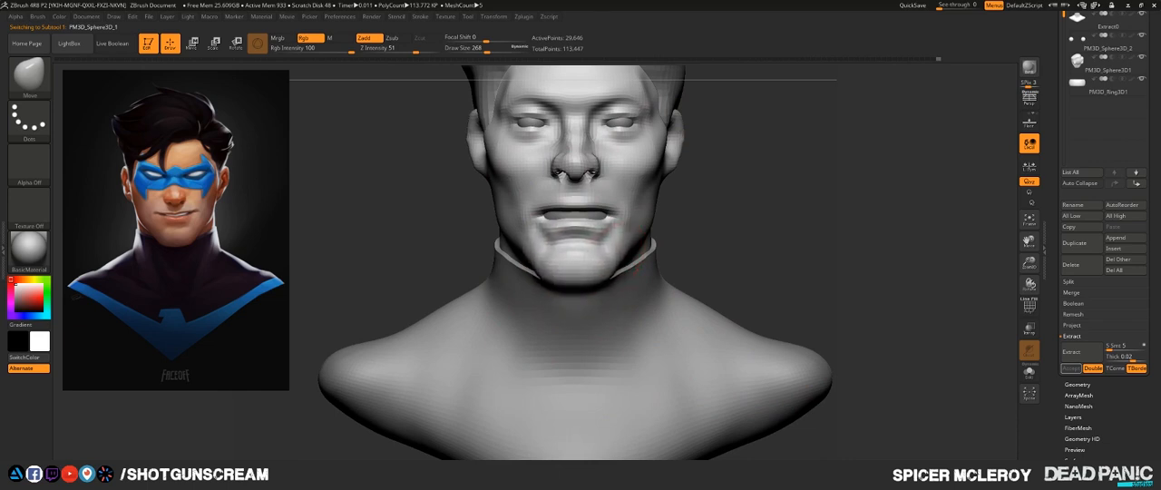
{"action": "left_click_drag", "start_coordinate": [710, 224], "coordinate": [739, 267], "text": "alt"}
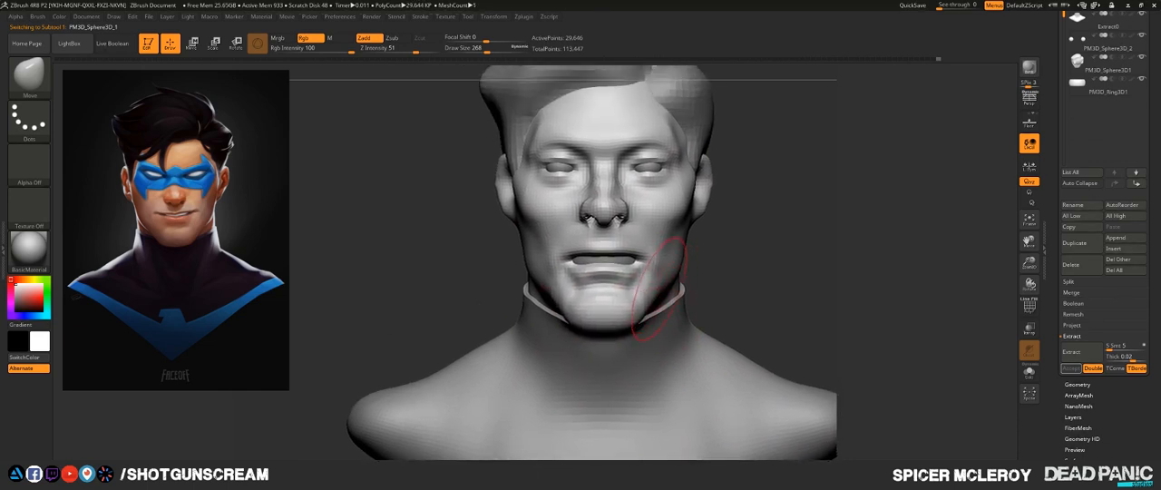
{"action": "left_click_drag", "start_coordinate": [659, 288], "coordinate": [646, 285]}
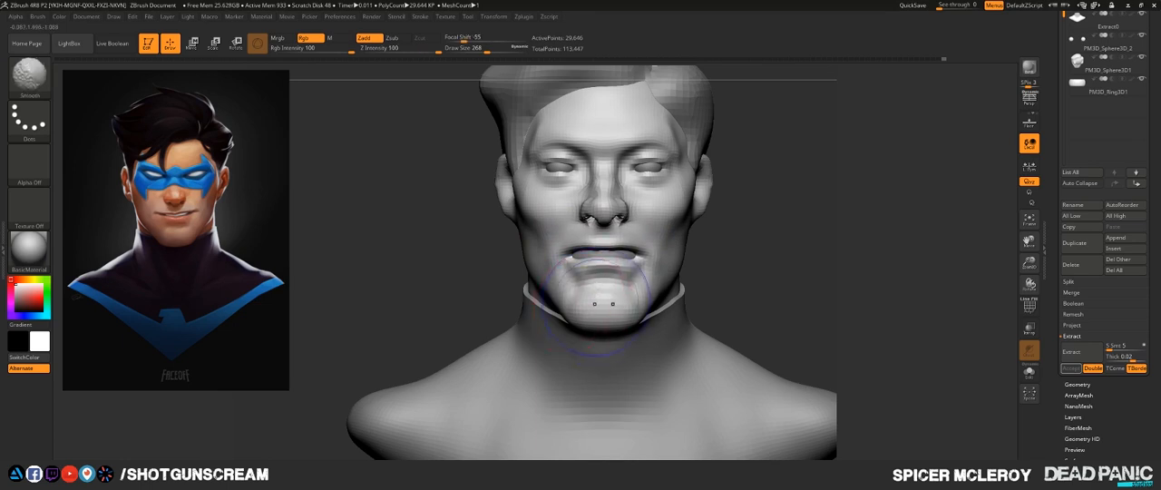
{"action": "mouse_move", "coordinate": [780, 281]}
{"action": "left_mouse_down"}
{"action": "mouse_move", "coordinate": [916, 283]}
{"action": "mouse_move", "coordinate": [932, 312]}
{"action": "left_mouse_up"}
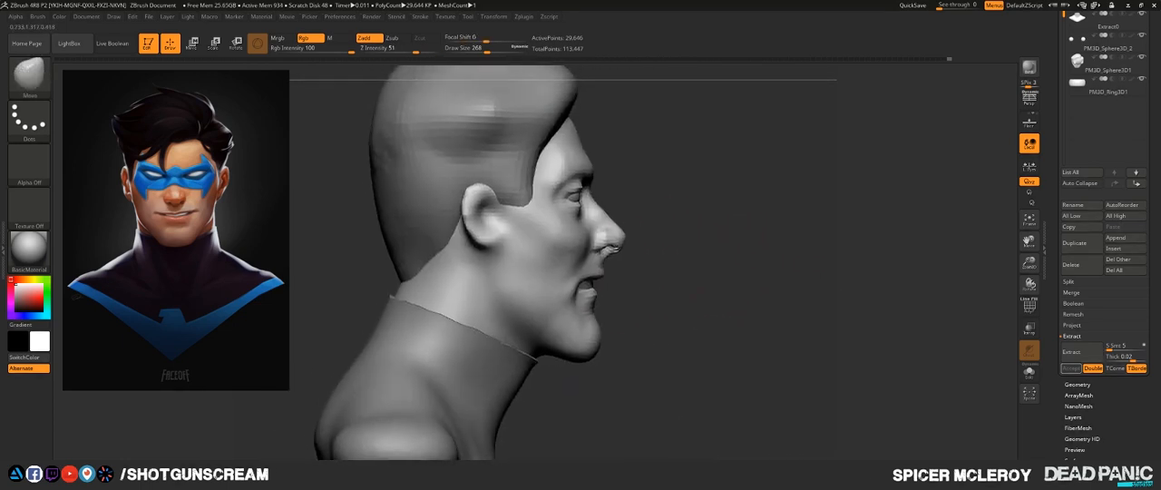
{"action": "left_click_drag", "start_coordinate": [717, 252], "coordinate": [672, 253]}
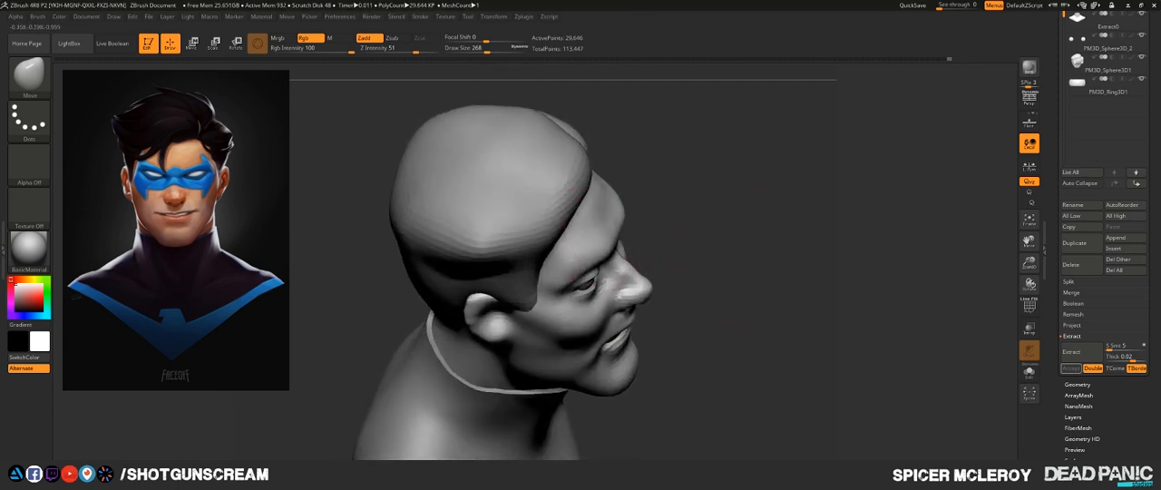
{"action": "left_click_drag", "start_coordinate": [751, 270], "coordinate": [666, 198]}
{"action": "mouse_move", "coordinate": [782, 233]}
{"action": "left_mouse_down", "text": "alt"}
{"action": "mouse_move", "coordinate": [720, 208]}
{"action": "mouse_move", "coordinate": [617, 208]}
{"action": "mouse_move", "coordinate": [719, 209]}
{"action": "mouse_move", "coordinate": [703, 149]}
{"action": "mouse_move", "coordinate": [728, 194]}
{"action": "mouse_move", "coordinate": [700, 290]}
{"action": "mouse_move", "coordinate": [725, 258]}
{"action": "mouse_move", "coordinate": [760, 261]}
{"action": "mouse_move", "coordinate": [756, 313]}
{"action": "mouse_move", "coordinate": [728, 277]}
{"action": "mouse_move", "coordinate": [764, 300]}
{"action": "left_mouse_up", "text": "alt"}
{"action": "mouse_move", "coordinate": [796, 334]}
{"action": "left_mouse_down", "text": "alt"}
{"action": "mouse_move", "coordinate": [769, 268]}
{"action": "mouse_move", "coordinate": [722, 263]}
{"action": "mouse_move", "coordinate": [732, 276]}
{"action": "mouse_move", "coordinate": [718, 247]}
{"action": "mouse_move", "coordinate": [749, 257]}
{"action": "mouse_move", "coordinate": [766, 298]}
{"action": "mouse_move", "coordinate": [723, 293]}
{"action": "mouse_move", "coordinate": [717, 231]}
{"action": "mouse_move", "coordinate": [722, 270]}
{"action": "mouse_move", "coordinate": [756, 284]}
{"action": "mouse_move", "coordinate": [689, 263]}
{"action": "mouse_move", "coordinate": [603, 265]}
{"action": "mouse_move", "coordinate": [731, 263]}
{"action": "left_mouse_up", "text": "alt"}
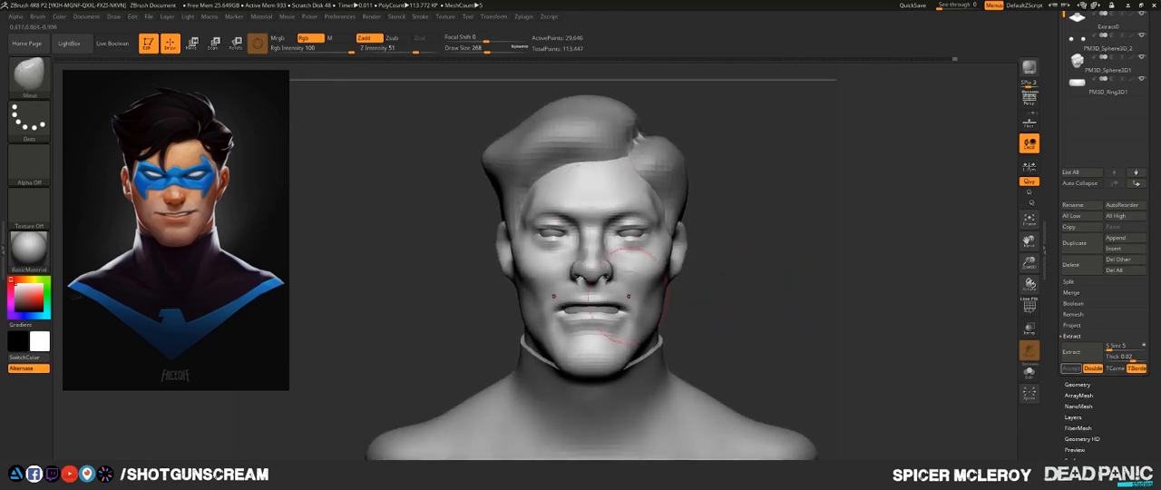
{"action": "mouse_move", "coordinate": [729, 300]}
{"action": "left_mouse_down"}
{"action": "mouse_move", "coordinate": [761, 300]}
{"action": "mouse_move", "coordinate": [746, 299]}
{"action": "left_mouse_up"}
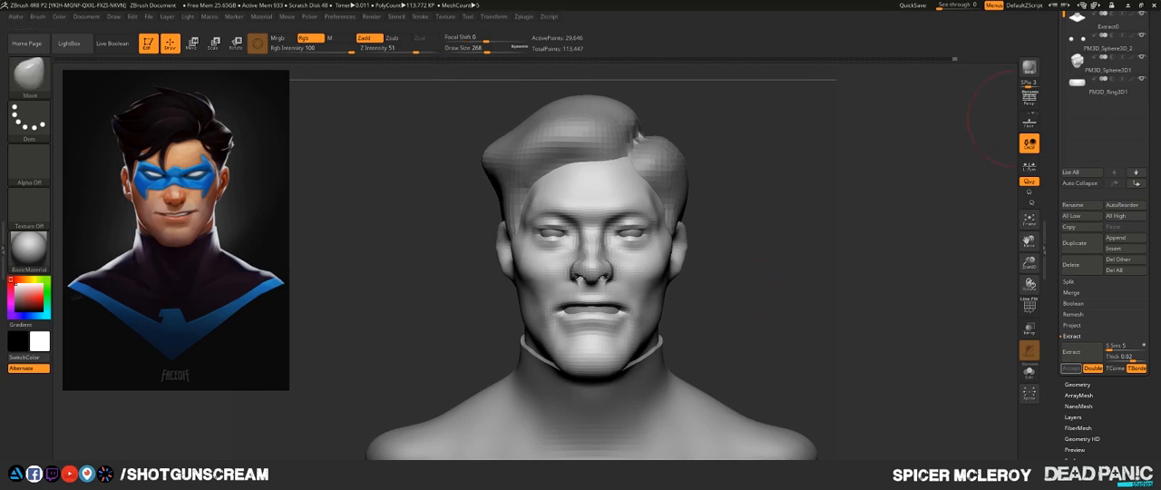
- Retopologize the head mesh with ZRemesher at target polygons count 5 with Adapt on
{"action": "scroll", "coordinate": [1102, 318], "scroll_direction": "down", "scroll_amount": 5}
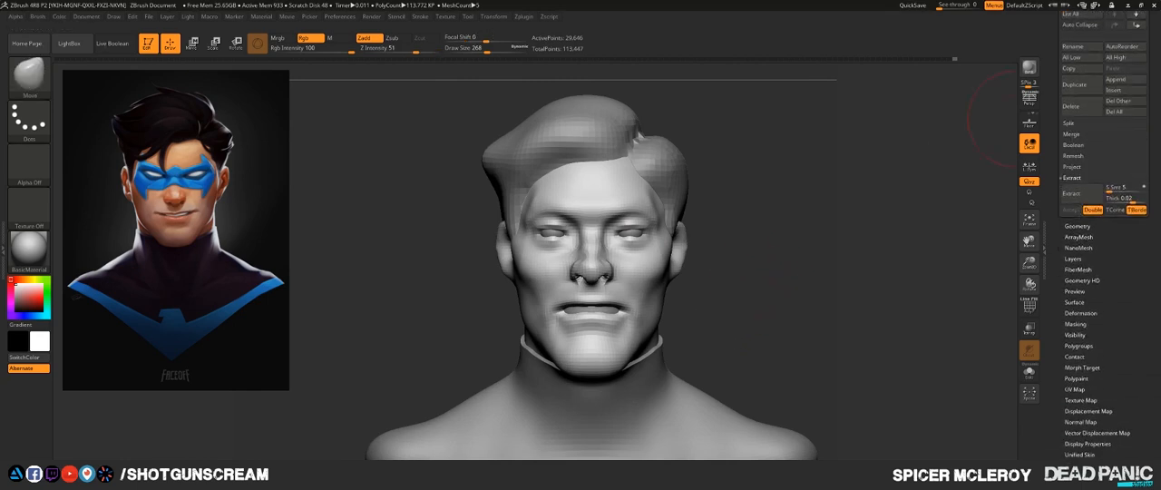
{"action": "scroll", "coordinate": [1102, 272], "scroll_direction": "down", "scroll_amount": 4}
{"action": "scroll", "coordinate": [1102, 272], "scroll_direction": "up", "scroll_amount": 8}
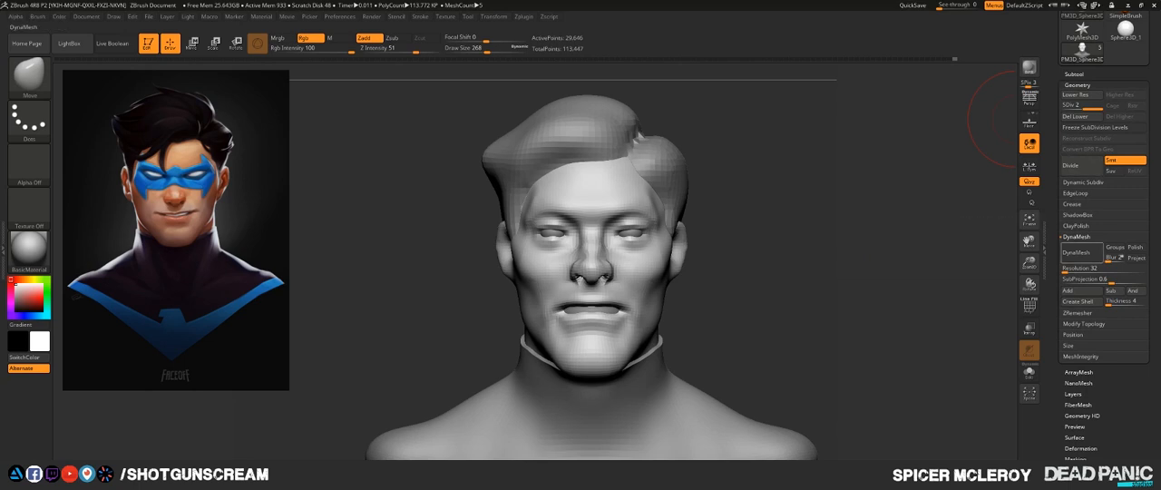
{"action": "left_click", "coordinate": [1077, 236]}
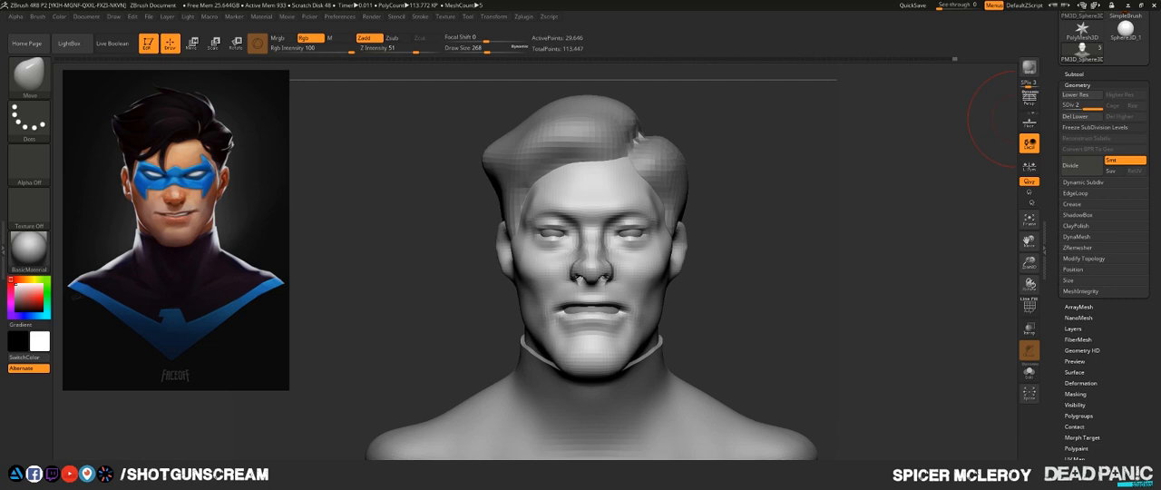
{"action": "left_click", "coordinate": [1066, 247]}
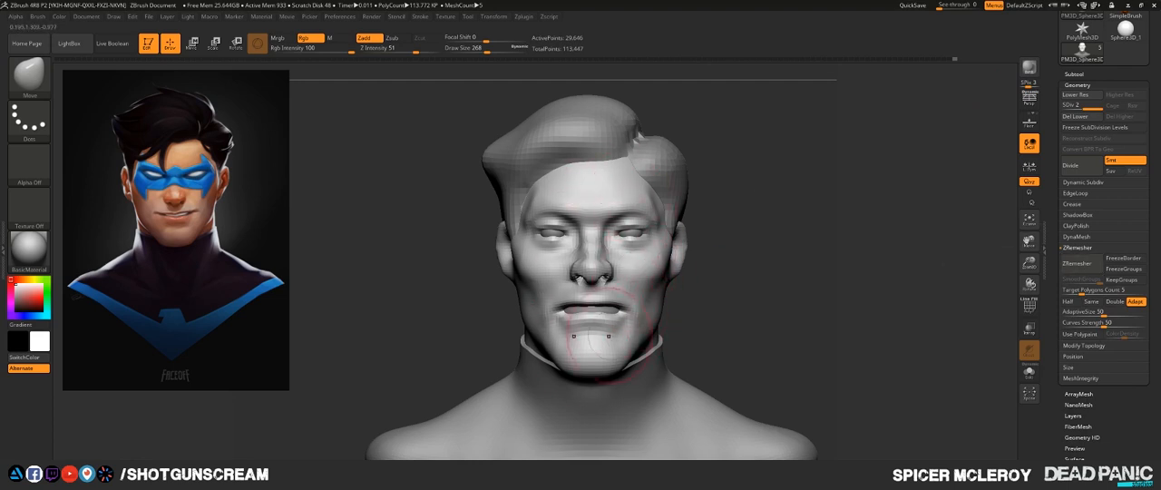
{"action": "left_click", "coordinate": [1079, 263]}
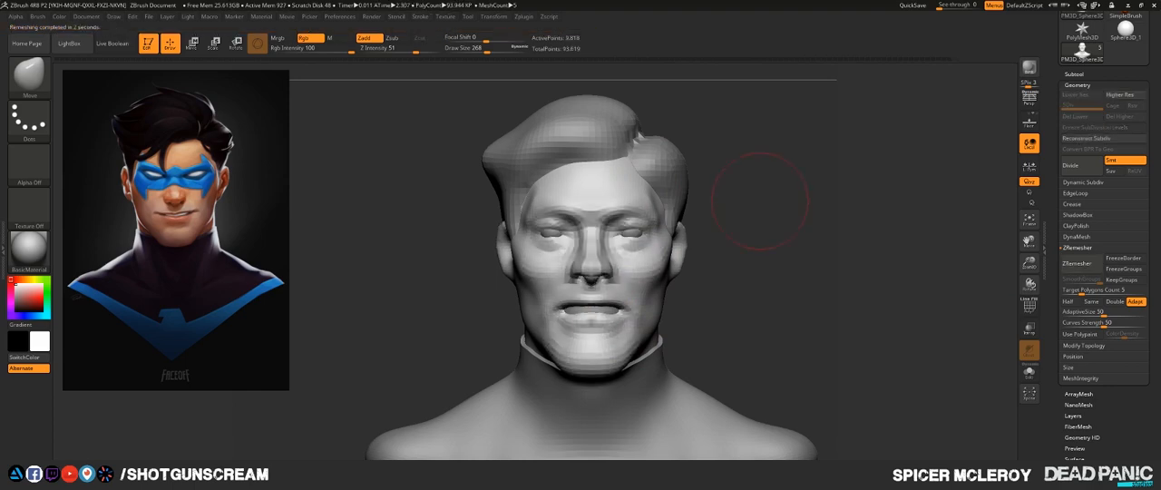
- Show the polygon wireframe and compare the head's topology before and after remeshing by undoing and redoing the remesh
{"action": "key", "text": "shift+f"}
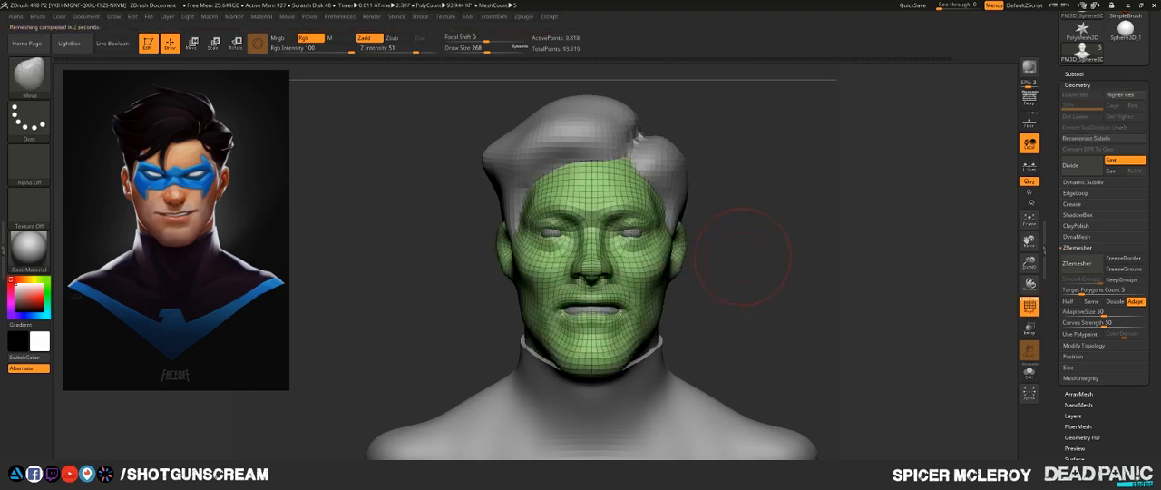
{"action": "key", "text": "ctrl+d"}
{"action": "mouse_move", "coordinate": [753, 256]}
{"action": "left_mouse_down", "text": "alt"}
{"action": "mouse_move", "coordinate": [717, 263]}
{"action": "mouse_move", "coordinate": [802, 290]}
{"action": "mouse_move", "coordinate": [769, 258]}
{"action": "mouse_move", "coordinate": [789, 258]}
{"action": "left_mouse_up", "text": "alt"}
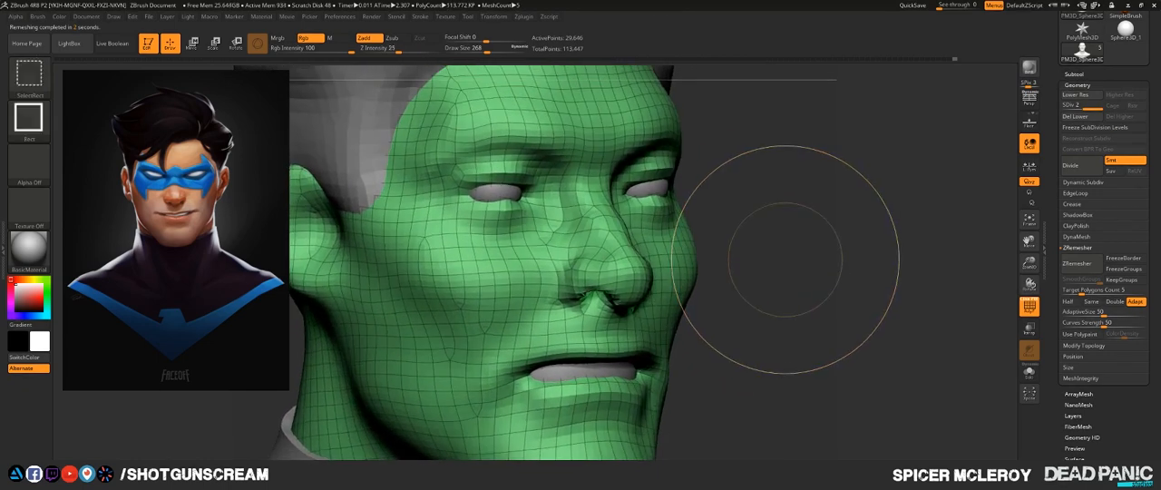
{"action": "key", "text": "ctrl+z"}
{"action": "mouse_move", "coordinate": [786, 259]}
{"action": "left_mouse_down"}
{"action": "mouse_move", "coordinate": [558, 260]}
{"action": "mouse_move", "coordinate": [740, 251]}
{"action": "mouse_move", "coordinate": [875, 260]}
{"action": "mouse_move", "coordinate": [853, 259]}
{"action": "left_mouse_up"}
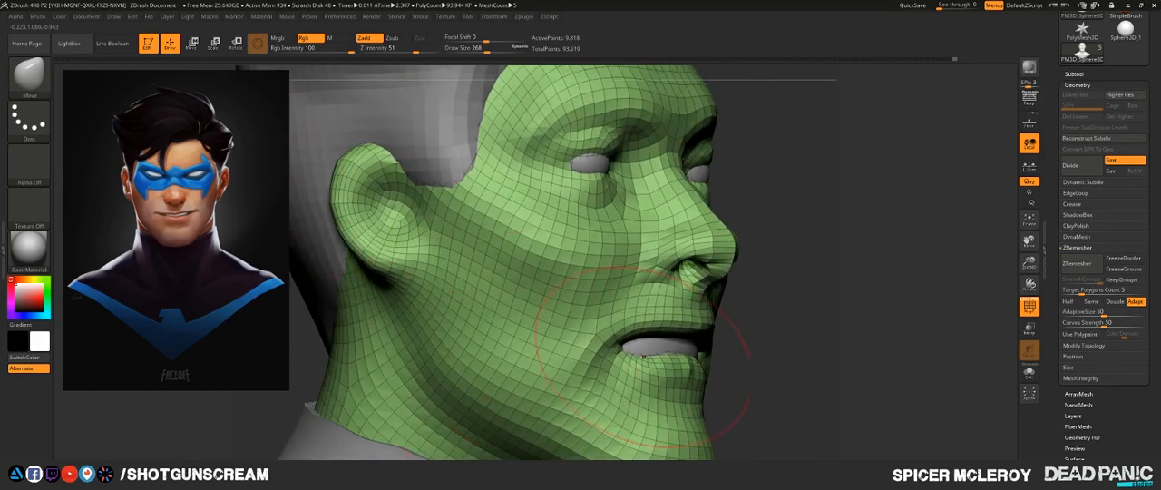
{"action": "mouse_move", "coordinate": [859, 214]}
{"action": "left_mouse_down"}
{"action": "mouse_move", "coordinate": [771, 218]}
{"action": "mouse_move", "coordinate": [774, 253]}
{"action": "mouse_move", "coordinate": [752, 245]}
{"action": "mouse_move", "coordinate": [711, 124]}
{"action": "left_mouse_up"}
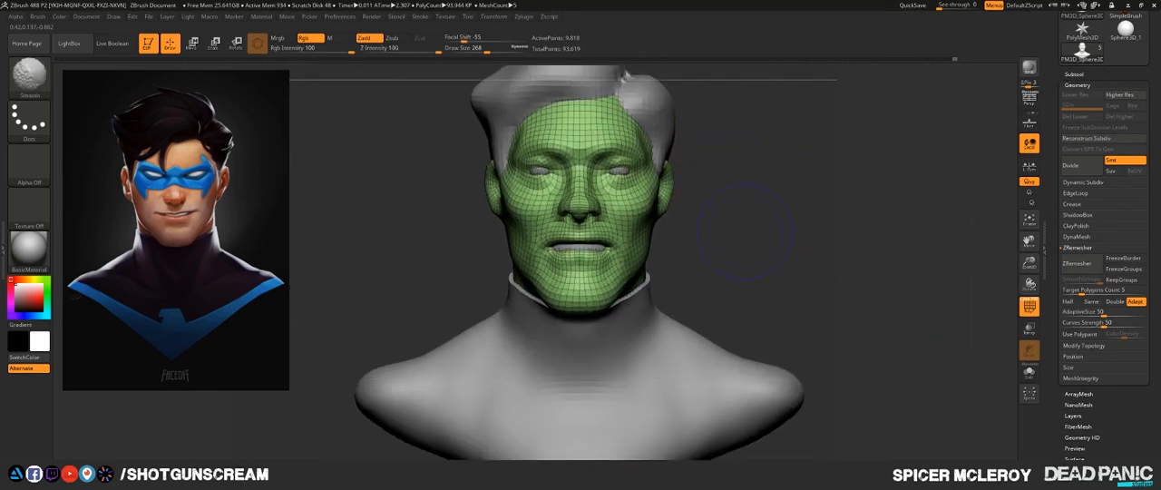
- Hide the wireframe and subdivide the remeshed head once
{"action": "key", "text": "shift+f"}
{"action": "mouse_move", "coordinate": [722, 239]}
{"action": "left_mouse_down"}
{"action": "mouse_move", "coordinate": [788, 243]}
{"action": "mouse_move", "coordinate": [816, 355]}
{"action": "left_mouse_up"}
{"action": "key", "text": "shift"}
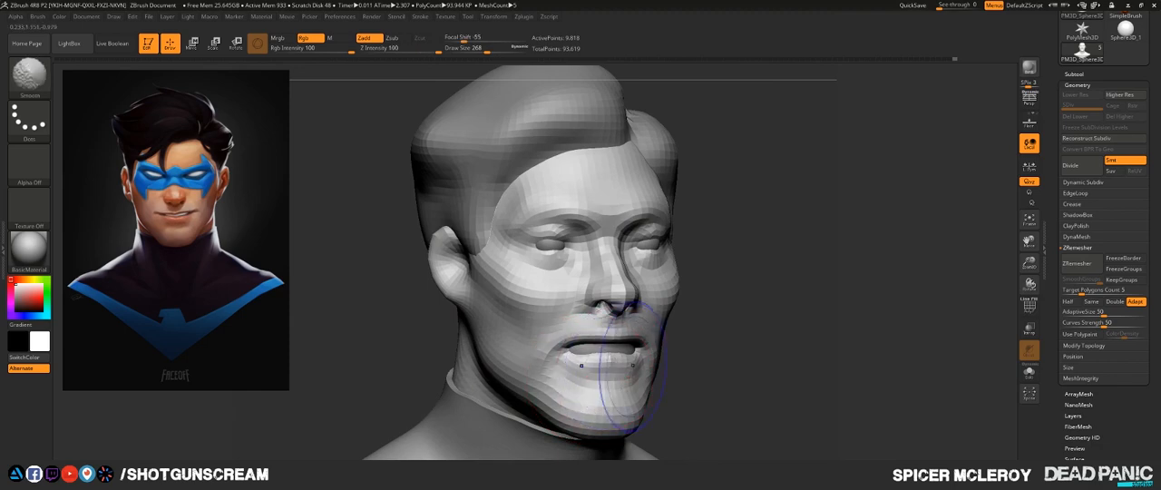
{"action": "mouse_move", "coordinate": [818, 319]}
{"action": "left_mouse_down"}
{"action": "mouse_move", "coordinate": [768, 292]}
{"action": "mouse_move", "coordinate": [719, 296]}
{"action": "left_mouse_up"}
{"action": "key", "text": "d"}
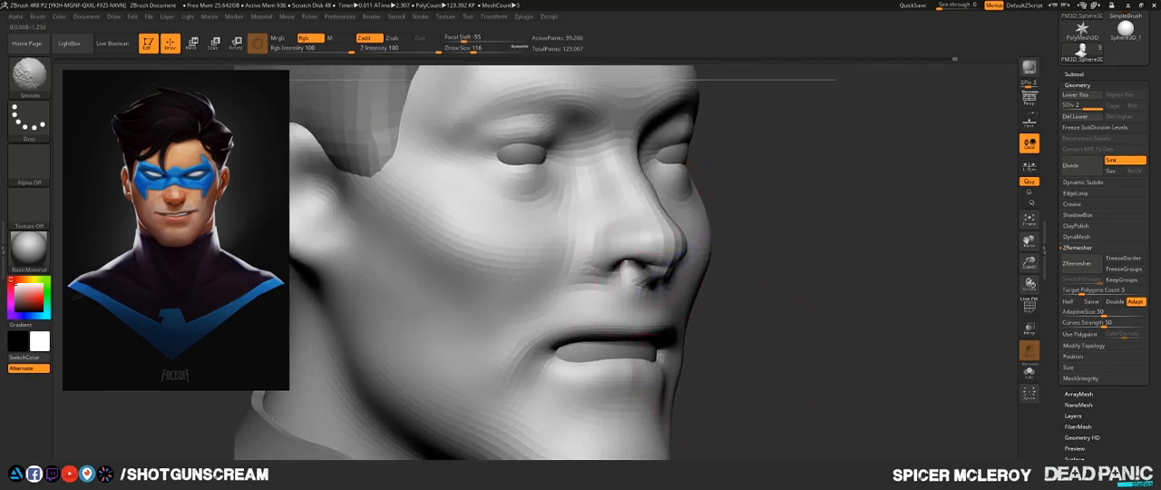
- Smooth the area under the nose and nudge the nostril with the Move brush at draw size 116
{"action": "left_click_drag", "start_coordinate": [640, 275], "coordinate": [669, 264], "text": "shift"}
{"action": "mouse_move", "coordinate": [771, 272]}
{"action": "left_mouse_down"}
{"action": "mouse_move", "coordinate": [839, 274]}
{"action": "mouse_move", "coordinate": [855, 291]}
{"action": "left_mouse_up"}
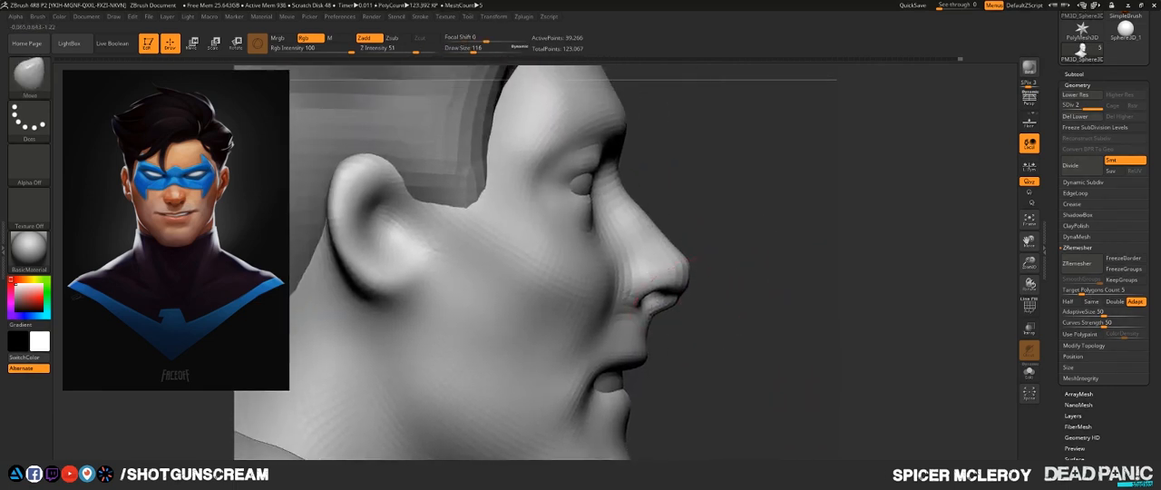
{"action": "left_click_drag", "start_coordinate": [666, 288], "coordinate": [670, 289]}
- Retopologize the head again with ZRemesher, check its polygon wireframe, and subdivide the new mesh once
{"action": "left_click", "coordinate": [1082, 263]}
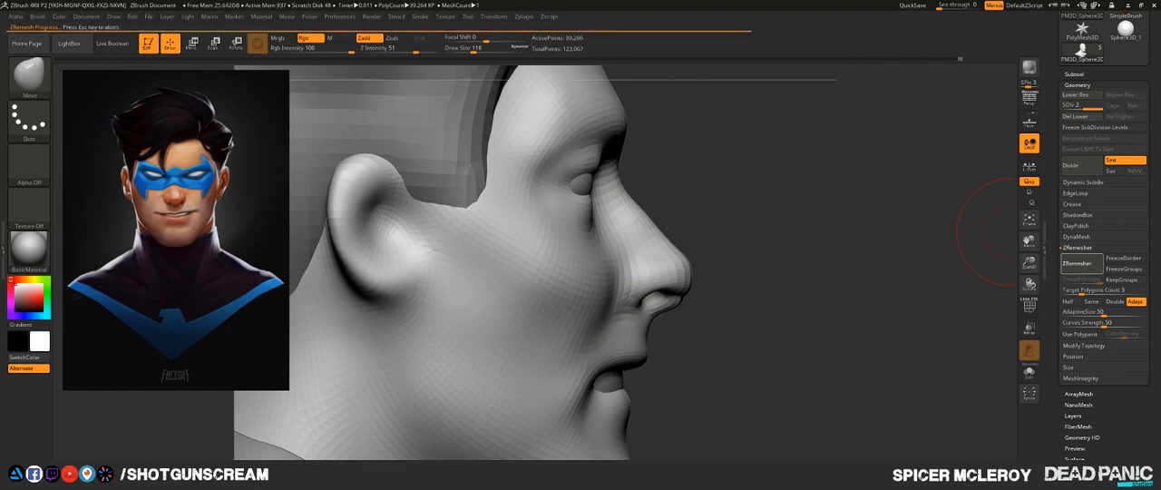
{"action": "key", "text": "shift+f"}
{"action": "mouse_move", "coordinate": [743, 248]}
{"action": "left_mouse_down"}
{"action": "mouse_move", "coordinate": [667, 204]}
{"action": "mouse_move", "coordinate": [745, 247]}
{"action": "mouse_move", "coordinate": [699, 259]}
{"action": "mouse_move", "coordinate": [798, 265]}
{"action": "left_mouse_up"}
{"action": "key", "text": "ctrl+d"}
{"action": "key", "text": "shift+f"}
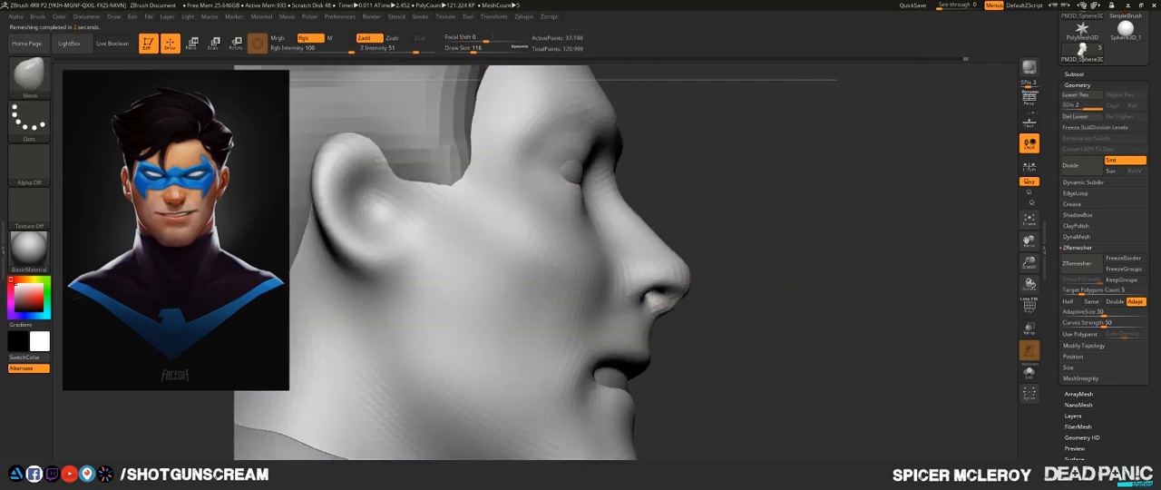
- Nudge the nostril and nose underside with the Move brush at draw size 65, checking the face from the front
{"action": "key", "text": "s"}
{"action": "left_click", "coordinate": [671, 300]}
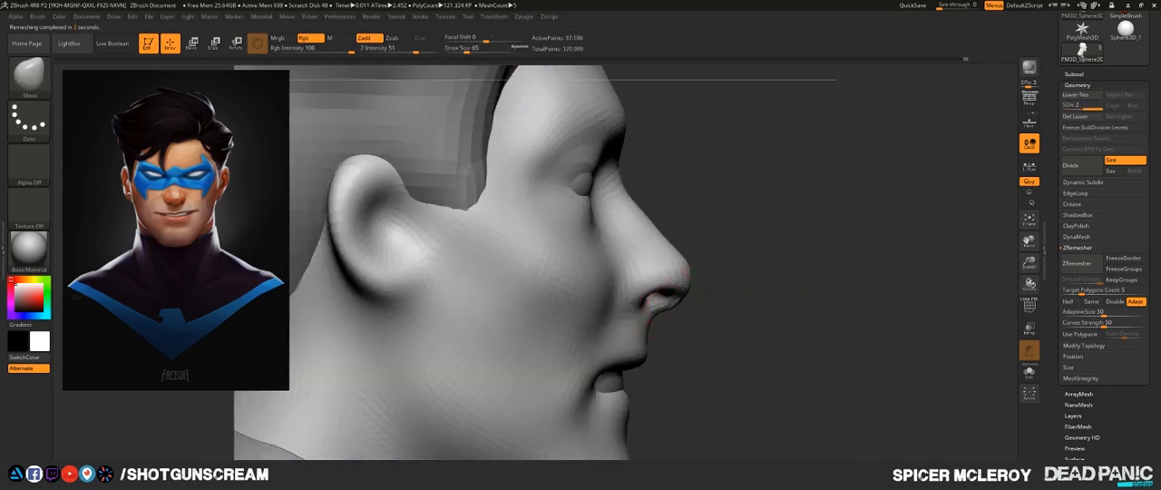
{"action": "left_click_drag", "start_coordinate": [870, 217], "coordinate": [1002, 204]}
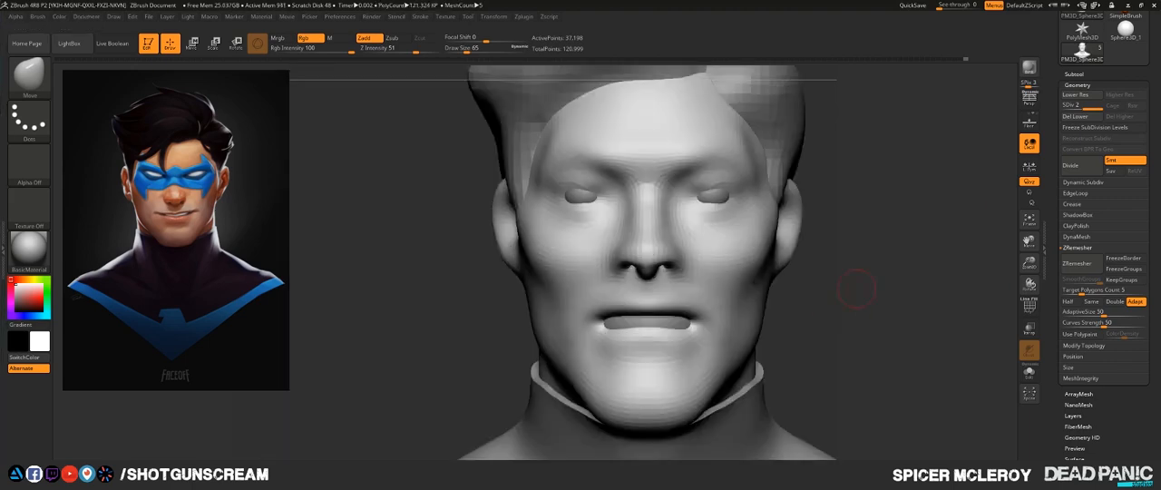
{"action": "left_click_drag", "start_coordinate": [855, 289], "coordinate": [730, 250], "text": "alt"}
{"action": "mouse_move", "coordinate": [671, 234]}
{"action": "right_mouse_down", "text": "alt"}
{"action": "mouse_move", "coordinate": [639, 277]}
{"action": "mouse_move", "coordinate": [544, 290]}
{"action": "mouse_move", "coordinate": [653, 295]}
{"action": "mouse_move", "coordinate": [562, 226]}
{"action": "right_mouse_up", "text": "alt"}
- Build up the lips and surrounding mouth area with the FormSoft brush at draw size 83 and subdivide the head to level 3
{"action": "key", "text": "s"}
{"action": "left_click_drag", "start_coordinate": [547, 233], "coordinate": [554, 233]}
{"action": "mouse_move", "coordinate": [554, 233]}
{"action": "right_mouse_down"}
{"action": "mouse_move", "coordinate": [649, 295]}
{"action": "mouse_move", "coordinate": [579, 315]}
{"action": "right_mouse_up"}
{"action": "key", "text": "2"}
{"action": "key", "text": "s"}
{"action": "left_click_drag", "start_coordinate": [579, 315], "coordinate": [572, 315]}
{"action": "left_click_drag", "start_coordinate": [581, 310], "coordinate": [596, 295], "text": "shift"}
{"action": "right_click_drag", "start_coordinate": [596, 296], "coordinate": [544, 258]}
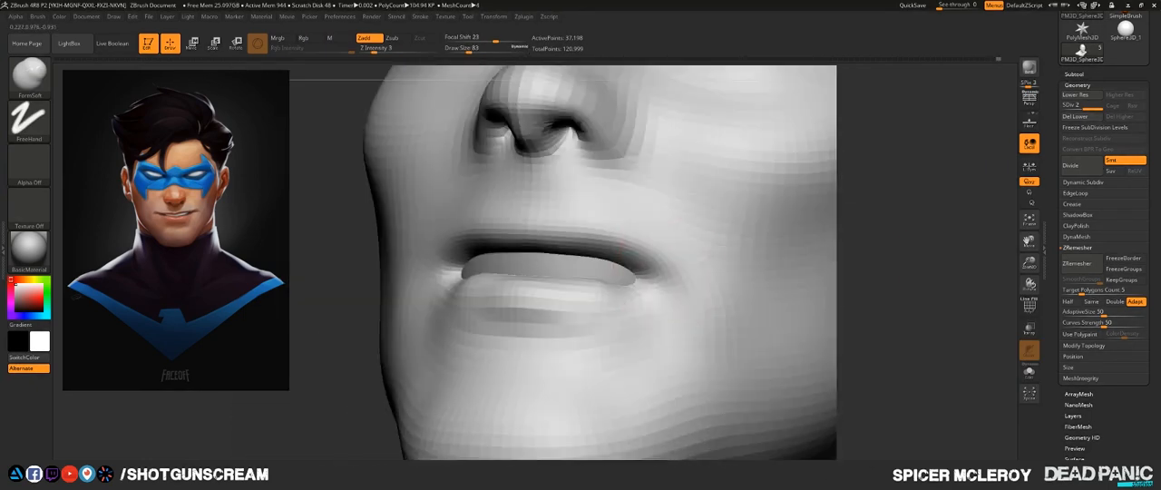
{"action": "left_click_drag", "start_coordinate": [538, 219], "coordinate": [544, 161]}
{"action": "mouse_move", "coordinate": [547, 168]}
{"action": "right_mouse_down"}
{"action": "mouse_move", "coordinate": [542, 228]}
{"action": "mouse_move", "coordinate": [590, 212]}
{"action": "mouse_move", "coordinate": [575, 220]}
{"action": "mouse_move", "coordinate": [583, 257]}
{"action": "mouse_move", "coordinate": [637, 222]}
{"action": "mouse_move", "coordinate": [612, 224]}
{"action": "right_mouse_up"}
- Carve the lip edges, mouth line and mouth corners with the DamStandard brush, reducing the draw size to 51
{"action": "key", "text": "3"}
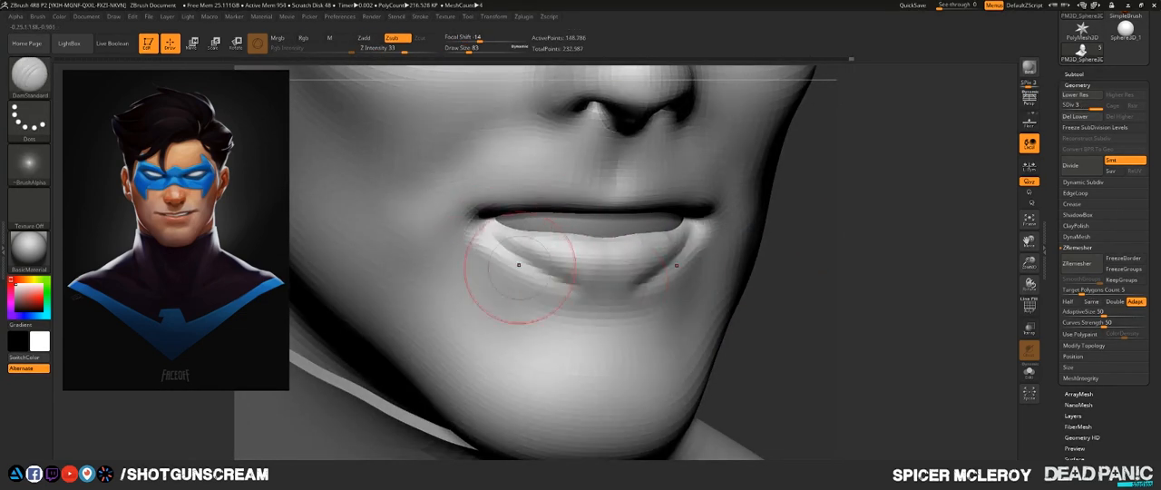
{"action": "left_click_drag", "start_coordinate": [519, 265], "coordinate": [500, 241], "text": "shift"}
{"action": "right_click_drag", "start_coordinate": [500, 241], "coordinate": [576, 228]}
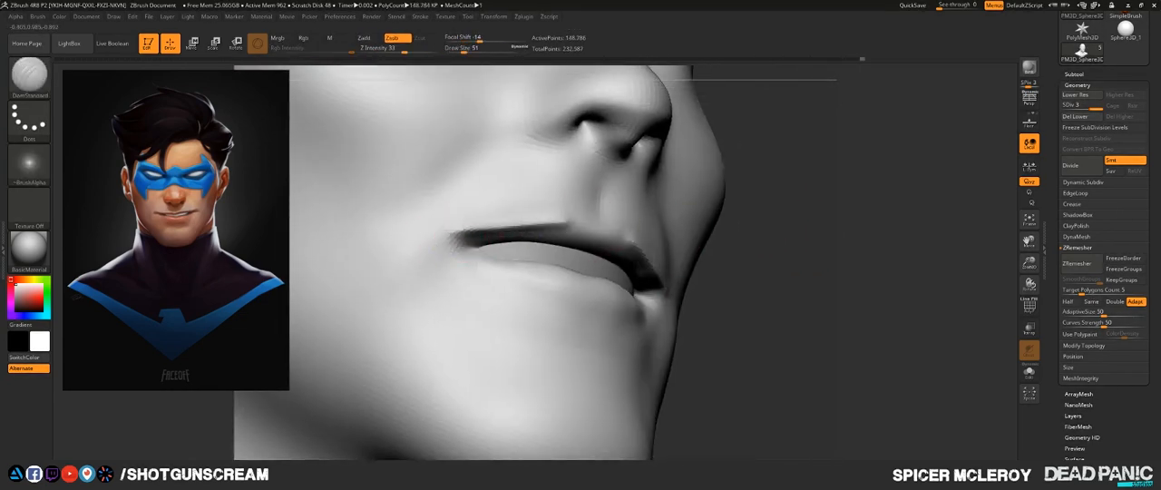
{"action": "right_click_drag", "start_coordinate": [508, 238], "coordinate": [471, 263]}
{"action": "left_click_drag", "start_coordinate": [472, 263], "coordinate": [444, 276], "text": "shift"}
{"action": "right_click_drag", "start_coordinate": [544, 254], "coordinate": [435, 245]}
{"action": "mouse_move", "coordinate": [435, 245]}
{"action": "left_mouse_down"}
{"action": "mouse_move", "coordinate": [504, 294]}
{"action": "mouse_move", "coordinate": [490, 258]}
{"action": "left_mouse_up"}
{"action": "mouse_move", "coordinate": [490, 259]}
{"action": "right_mouse_down"}
{"action": "mouse_move", "coordinate": [553, 254]}
{"action": "mouse_move", "coordinate": [549, 272]}
{"action": "mouse_move", "coordinate": [590, 227]}
{"action": "right_mouse_up"}
- Adjust the nose profile and tip from the side with the Move brush
{"action": "left_click_drag", "start_coordinate": [426, 317], "coordinate": [414, 342], "text": "shift"}
{"action": "right_click_drag", "start_coordinate": [454, 218], "coordinate": [504, 241]}
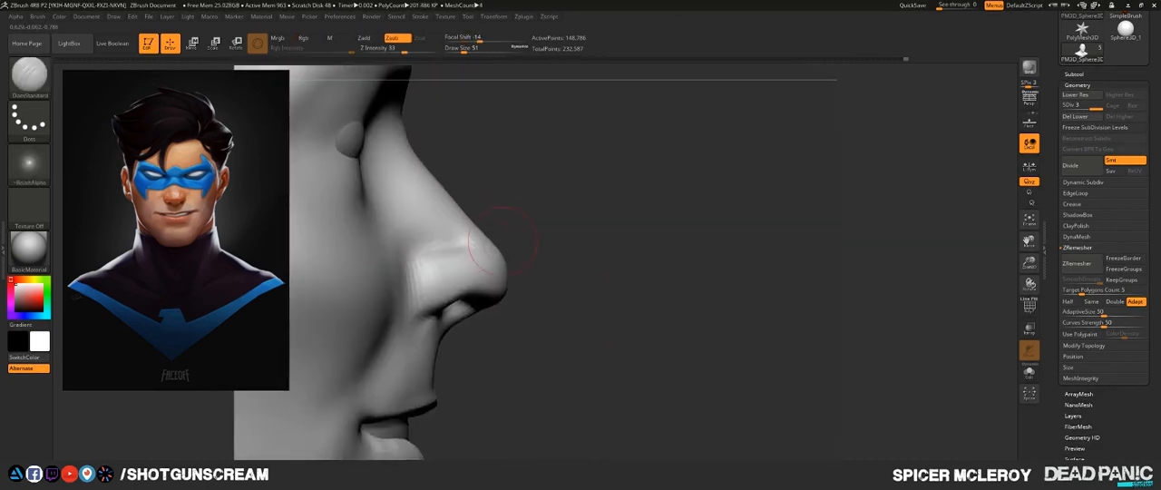
{"action": "key", "text": "b"}
{"action": "key", "text": "m"}
{"action": "key", "text": "v"}
{"action": "key", "text": "s"}
{"action": "left_click_drag", "start_coordinate": [484, 278], "coordinate": [490, 279]}
{"action": "mouse_move", "coordinate": [544, 272]}
{"action": "right_mouse_down"}
{"action": "mouse_move", "coordinate": [472, 195]}
{"action": "mouse_move", "coordinate": [458, 199]}
{"action": "mouse_move", "coordinate": [508, 308]}
{"action": "right_mouse_up"}
{"action": "mouse_move", "coordinate": [508, 309]}
{"action": "right_mouse_down", "text": "ctrl"}
{"action": "mouse_move", "coordinate": [508, 236]}
{"action": "mouse_move", "coordinate": [544, 317]}
{"action": "mouse_move", "coordinate": [508, 299]}
{"action": "right_mouse_up", "text": "ctrl"}
- Build up the chin and the area below the lower lip with the FormSoft brush at draw size 60
{"action": "key", "text": "b"}
{"action": "key", "text": "c"}
{"action": "key", "text": "b"}
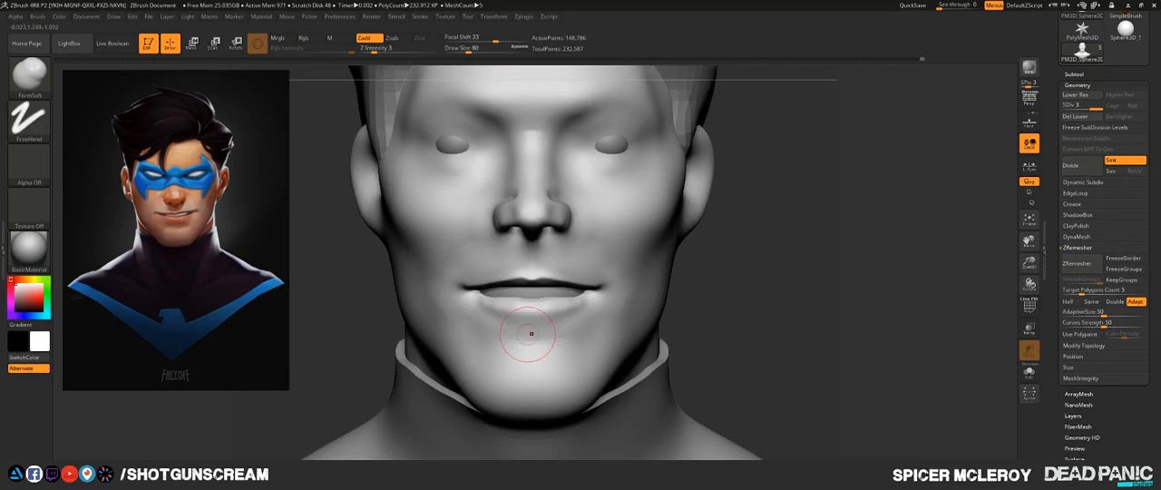
{"action": "left_click_drag", "start_coordinate": [529, 332], "coordinate": [567, 334]}
{"action": "left_click_drag", "start_coordinate": [566, 334], "coordinate": [576, 343], "text": "shift"}
{"action": "mouse_move", "coordinate": [576, 343]}
{"action": "right_mouse_down"}
{"action": "mouse_move", "coordinate": [461, 337]}
{"action": "mouse_move", "coordinate": [435, 318]}
{"action": "mouse_move", "coordinate": [417, 340]}
{"action": "mouse_move", "coordinate": [505, 351]}
{"action": "mouse_move", "coordinate": [549, 318]}
{"action": "right_mouse_up"}
{"action": "mouse_move", "coordinate": [548, 318]}
{"action": "right_mouse_down"}
{"action": "mouse_move", "coordinate": [617, 319]}
{"action": "mouse_move", "coordinate": [544, 309]}
{"action": "right_mouse_up"}
- Expose more of the eyeballs in their sockets, reselect the head, and refine the surrounding face with FormSoft at draw size 77
{"action": "right_click_drag", "start_coordinate": [480, 192], "coordinate": [481, 287], "text": "alt"}
{"action": "mouse_move", "coordinate": [481, 288]}
{"action": "right_mouse_down"}
{"action": "mouse_move", "coordinate": [506, 288]}
{"action": "mouse_move", "coordinate": [472, 288]}
{"action": "right_mouse_up"}
{"action": "left_click", "coordinate": [653, 267], "text": "alt"}
{"action": "left_click", "coordinate": [691, 270], "text": "alt"}
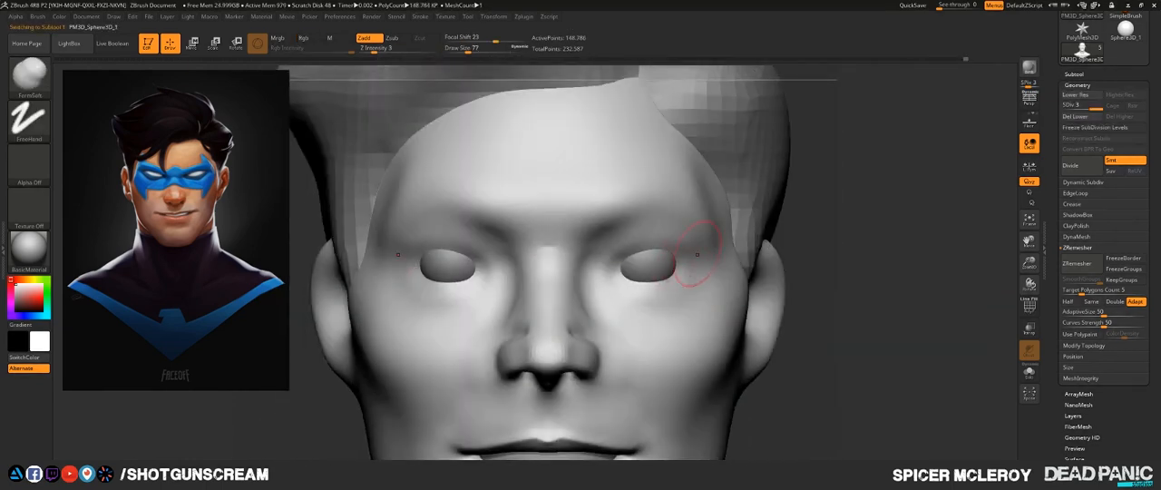
{"action": "right_click_drag", "start_coordinate": [686, 263], "coordinate": [631, 274]}
{"action": "mouse_move", "coordinate": [789, 251]}
{"action": "right_mouse_down"}
{"action": "mouse_move", "coordinate": [731, 252]}
{"action": "mouse_move", "coordinate": [798, 282]}
{"action": "mouse_move", "coordinate": [791, 254]}
{"action": "right_mouse_up"}
{"action": "right_click_drag", "start_coordinate": [580, 345], "coordinate": [535, 349]}
{"action": "left_click_drag", "start_coordinate": [508, 345], "coordinate": [518, 363], "text": "shift"}
{"action": "right_click_drag", "start_coordinate": [519, 363], "coordinate": [626, 354]}
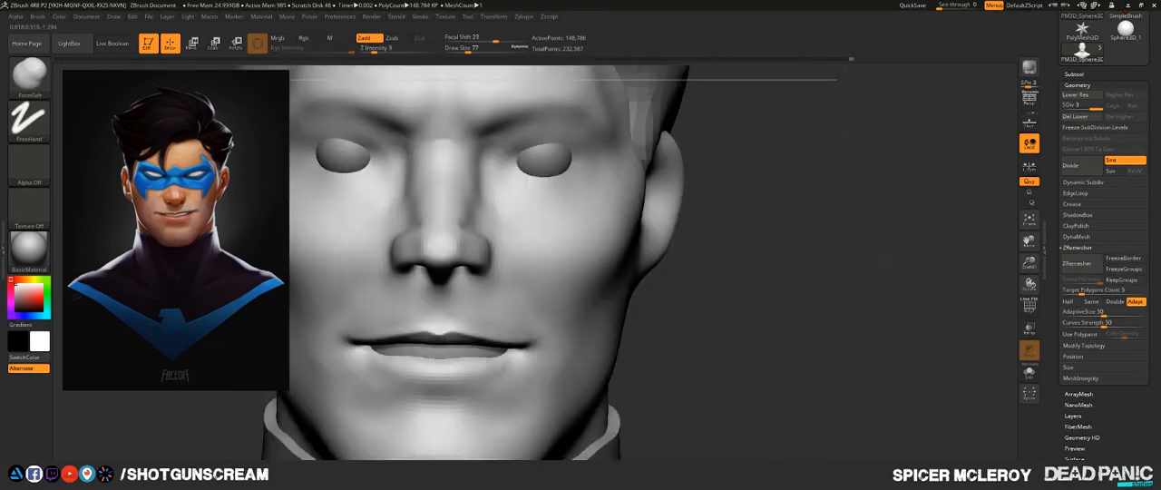
- Adjust the contours of the lower face with the Move brush at draw size 104, checking the whole bust
{"action": "right_click_drag", "start_coordinate": [687, 145], "coordinate": [777, 227], "text": "alt"}
{"action": "right_click_drag", "start_coordinate": [777, 227], "coordinate": [777, 254], "text": "ctrl"}
{"action": "key", "text": "b"}
{"action": "key", "text": "m"}
{"action": "key", "text": "v"}
{"action": "mouse_move", "coordinate": [559, 270]}
{"action": "right_mouse_down"}
{"action": "mouse_move", "coordinate": [617, 254]}
{"action": "mouse_move", "coordinate": [635, 272]}
{"action": "right_mouse_up"}
{"action": "mouse_move", "coordinate": [484, 290]}
{"action": "right_mouse_down", "text": "shift"}
{"action": "mouse_move", "coordinate": [554, 292]}
{"action": "mouse_move", "coordinate": [453, 292]}
{"action": "right_mouse_up", "text": "shift"}
{"action": "right_click_drag", "start_coordinate": [635, 227], "coordinate": [634, 172], "text": "ctrl"}
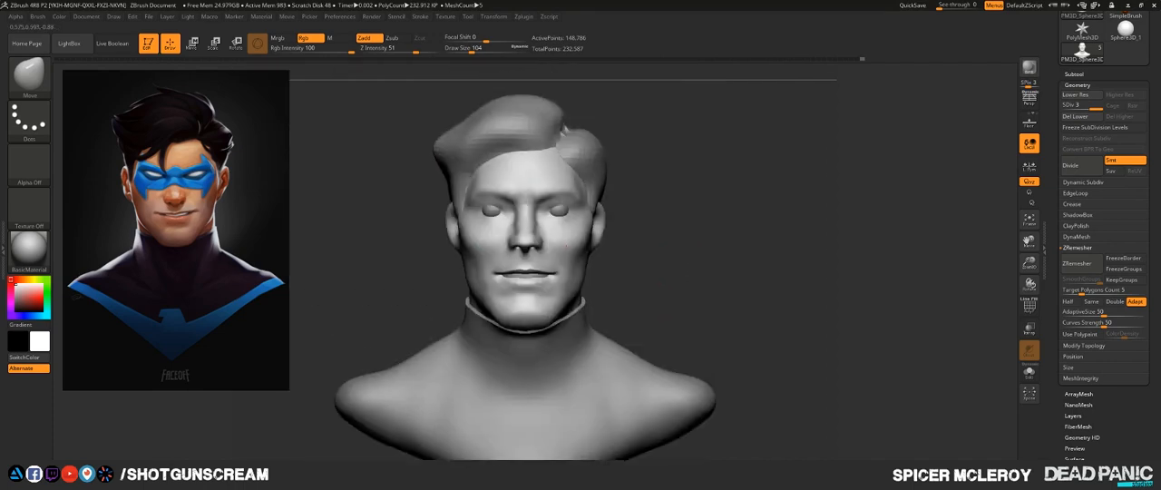
- Refine the brow area with the FormSoft brush at draw size 50
{"action": "key", "text": "b"}
{"action": "key", "text": "f"}
{"action": "key", "text": "s"}
{"action": "right_click_drag", "start_coordinate": [580, 217], "coordinate": [581, 272], "text": "ctrl"}
{"action": "right_click_drag", "start_coordinate": [580, 227], "coordinate": [583, 263]}
{"action": "left_click_drag", "start_coordinate": [583, 260], "coordinate": [583, 266]}
{"action": "mouse_move", "coordinate": [583, 267]}
{"action": "right_mouse_down"}
{"action": "mouse_move", "coordinate": [589, 237]}
{"action": "mouse_move", "coordinate": [511, 266]}
{"action": "mouse_move", "coordinate": [599, 263]}
{"action": "right_mouse_up"}
{"action": "right_click_drag", "start_coordinate": [580, 218], "coordinate": [581, 263], "text": "ctrl"}
{"action": "right_click_drag", "start_coordinate": [580, 181], "coordinate": [586, 263], "text": "alt"}
- Lasso-mask a pointed domino-mask shape across the brows, eyes, temples and nose bridge, following the reference
{"action": "left_click_drag", "start_coordinate": [544, 216], "coordinate": [513, 240], "text": "ctrl"}
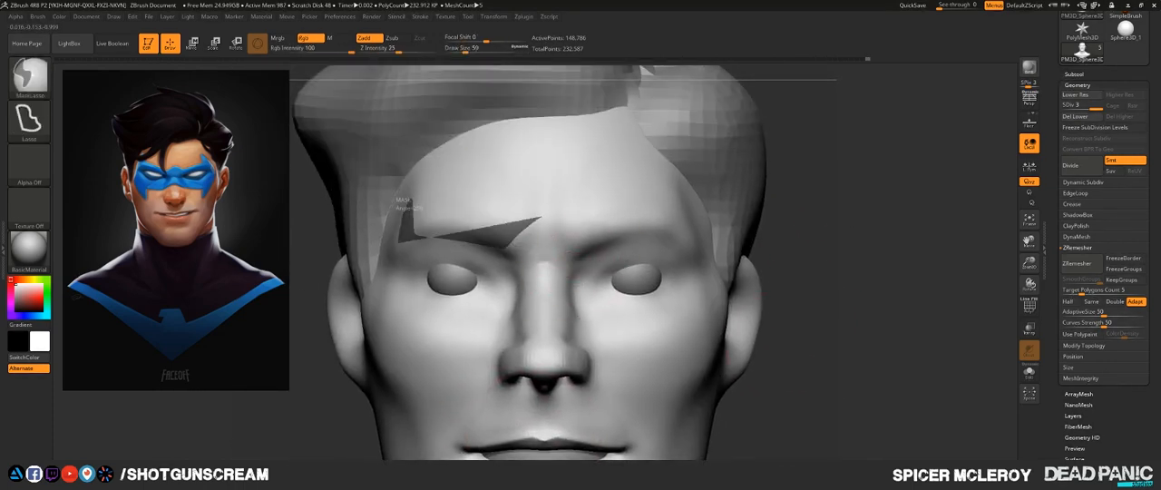
{"action": "left_click_drag", "start_coordinate": [550, 291], "coordinate": [551, 289], "text": "ctrl"}
{"action": "right_click_drag", "start_coordinate": [547, 301], "coordinate": [545, 256], "text": "alt"}
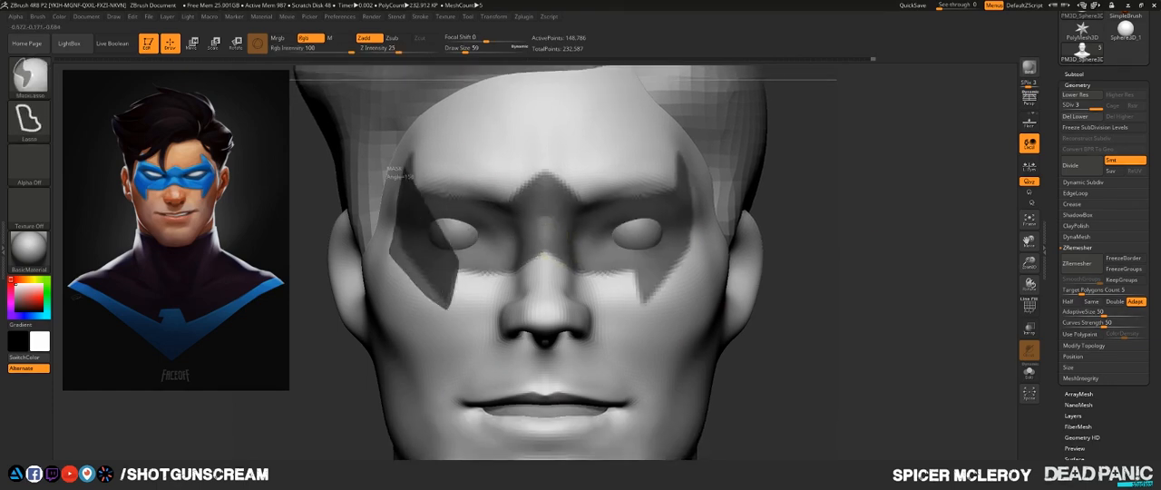
{"action": "left_click_drag", "start_coordinate": [408, 161], "coordinate": [412, 153], "text": "ctrl"}
{"action": "right_click_drag", "start_coordinate": [544, 240], "coordinate": [679, 239]}
- Clean up the masked domino shape's outline around the temples and cheek points, checking it from a three-quarter view
{"action": "key", "text": "b"}
{"action": "key", "text": "m"}
{"action": "left_click", "coordinate": [660, 336]}
{"action": "right_click_drag", "start_coordinate": [660, 272], "coordinate": [581, 245]}
{"action": "left_click_drag", "start_coordinate": [475, 234], "coordinate": [472, 254], "text": "ctrl"}
{"action": "mouse_move", "coordinate": [418, 363]}
{"action": "right_mouse_down"}
{"action": "mouse_move", "coordinate": [351, 397]}
{"action": "mouse_move", "coordinate": [353, 363]}
{"action": "right_mouse_up"}
{"action": "left_click_drag", "start_coordinate": [469, 279], "coordinate": [492, 323], "text": "ctrl"}
{"action": "mouse_move", "coordinate": [507, 328]}
{"action": "right_mouse_down"}
{"action": "mouse_move", "coordinate": [581, 327]}
{"action": "mouse_move", "coordinate": [453, 317]}
{"action": "right_mouse_up"}
{"action": "right_click_drag", "start_coordinate": [453, 318], "coordinate": [454, 294], "text": "ctrl"}
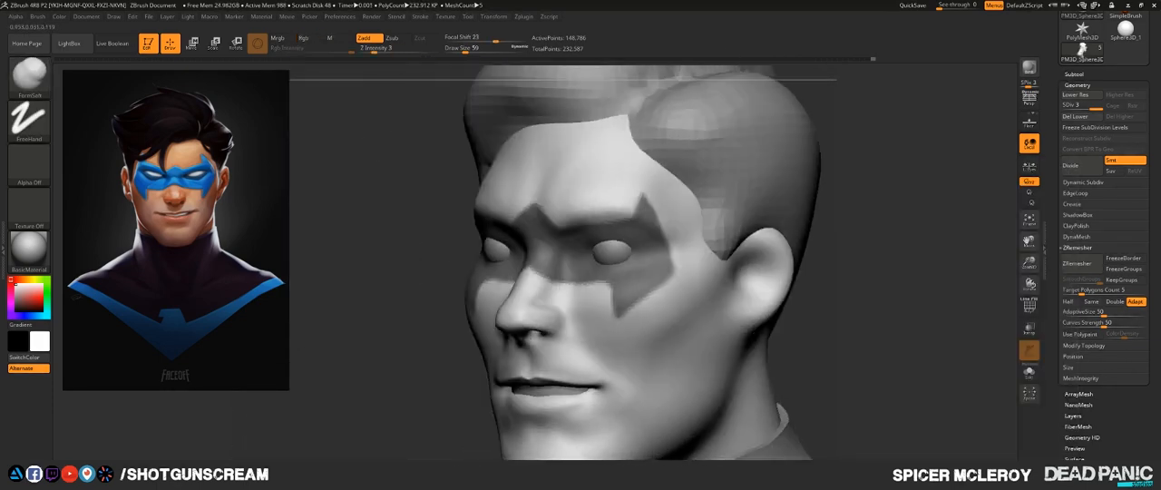
{"action": "mouse_move", "coordinate": [871, 263]}
{"action": "left_mouse_down"}
{"action": "mouse_move", "coordinate": [979, 267]}
{"action": "mouse_move", "coordinate": [844, 254]}
{"action": "mouse_move", "coordinate": [1014, 255]}
{"action": "left_mouse_up"}
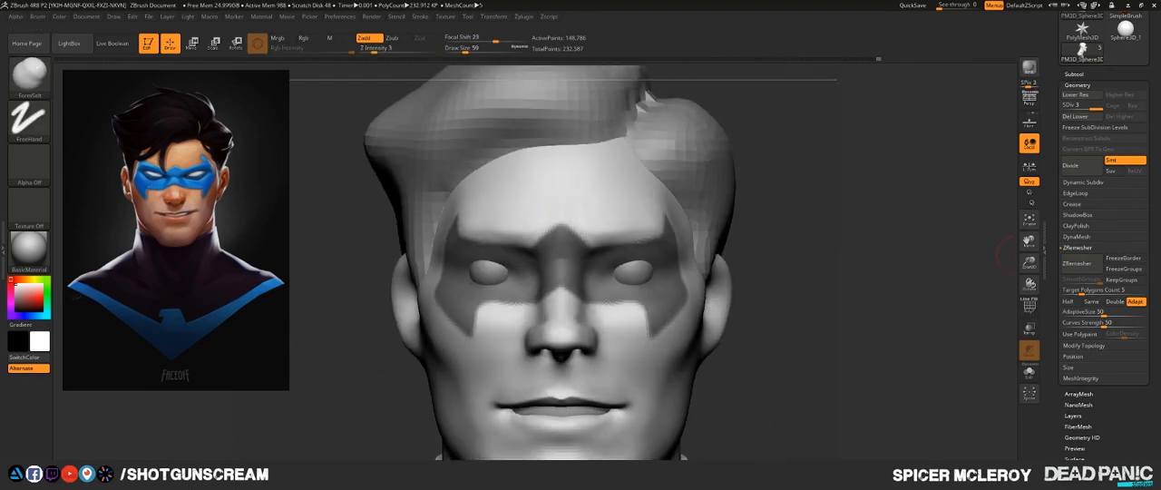
- Hide the other subtools, unmask both eye openings on the head, and show all subtools again
{"action": "left_click", "coordinate": [1074, 74]}
{"action": "left_click", "coordinate": [1071, 437]}
{"action": "left_click", "coordinate": [988, 263]}
{"action": "left_click", "coordinate": [1142, 78]}
{"action": "right_click_drag", "start_coordinate": [870, 227], "coordinate": [870, 345], "text": "ctrl"}
{"action": "left_click_drag", "start_coordinate": [612, 352], "coordinate": [684, 342], "text": "ctrl"}
{"action": "left_click_drag", "start_coordinate": [684, 309], "coordinate": [667, 349], "text": "ctrl+alt"}
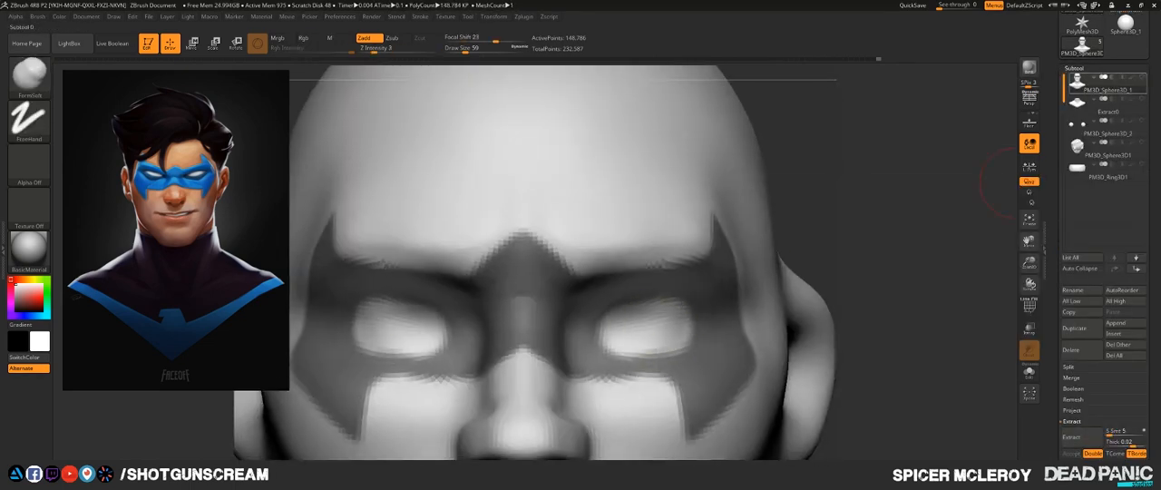
{"action": "left_click", "coordinate": [1141, 78]}
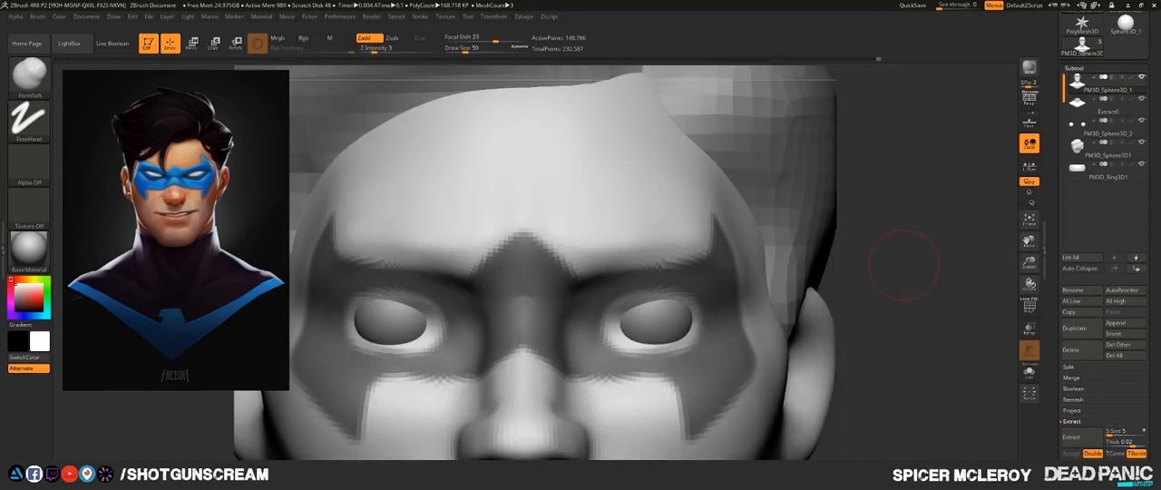
- Extract the masked area with smoothing 5 and thickness 0.02, accept it, and select the extracted domino mask
{"action": "left_click", "coordinate": [1079, 437]}
{"action": "left_click", "coordinate": [1071, 452]}
{"action": "left_click", "coordinate": [1088, 104]}
{"action": "mouse_move", "coordinate": [907, 362]}
{"action": "left_mouse_down"}
{"action": "mouse_move", "coordinate": [907, 236]}
{"action": "mouse_move", "coordinate": [907, 353]}
{"action": "left_mouse_up"}
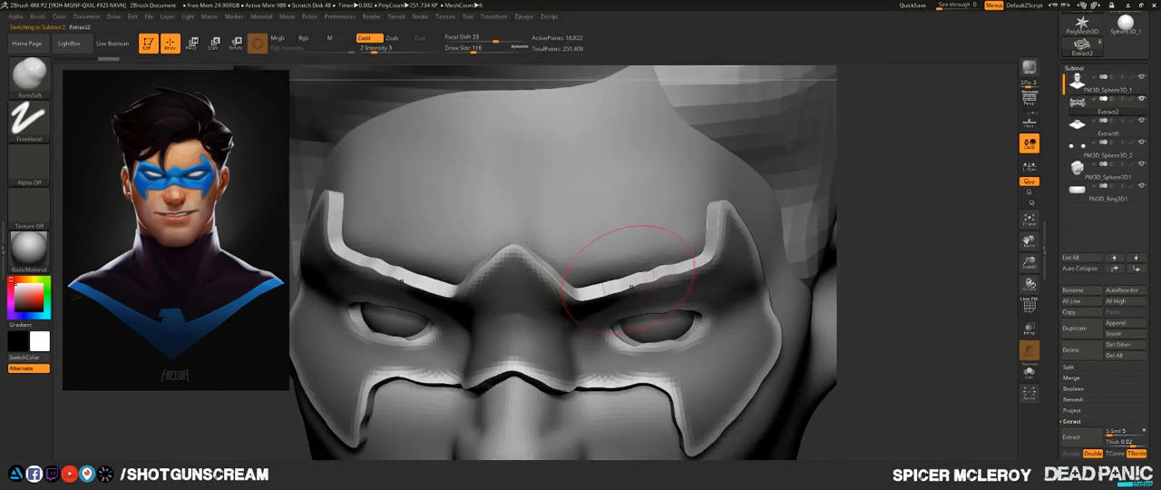
- Examine how the extracted domino mask fits the face from several angles and compare its shape with the reference
{"action": "left_click_drag", "start_coordinate": [898, 299], "coordinate": [893, 272]}
{"action": "left_click_drag", "start_coordinate": [934, 299], "coordinate": [870, 304]}
{"action": "left_click_drag", "start_coordinate": [880, 272], "coordinate": [962, 258]}
{"action": "left_click_drag", "start_coordinate": [893, 218], "coordinate": [921, 241]}
{"action": "key", "text": "alt+Tab"}
{"action": "key", "text": "alt+Tab"}
{"action": "key", "text": "f"}
{"action": "key", "text": "f"}
{"action": "left_click_drag", "start_coordinate": [830, 213], "coordinate": [809, 278], "text": "alt"}
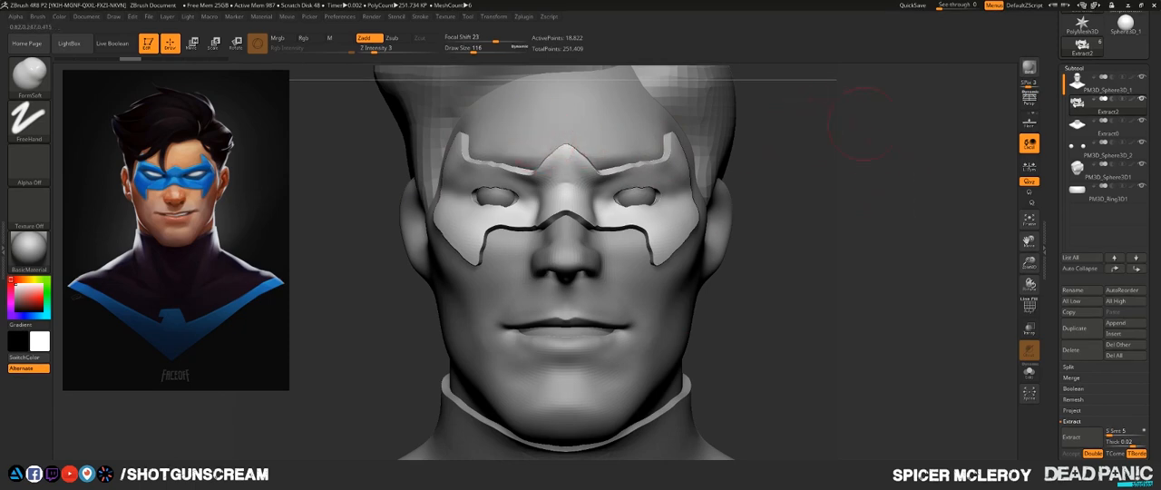
{"action": "mouse_move", "coordinate": [831, 277]}
{"action": "left_mouse_down"}
{"action": "mouse_move", "coordinate": [823, 252]}
{"action": "mouse_move", "coordinate": [848, 269]}
{"action": "mouse_move", "coordinate": [787, 256]}
{"action": "mouse_move", "coordinate": [765, 285]}
{"action": "left_mouse_up"}
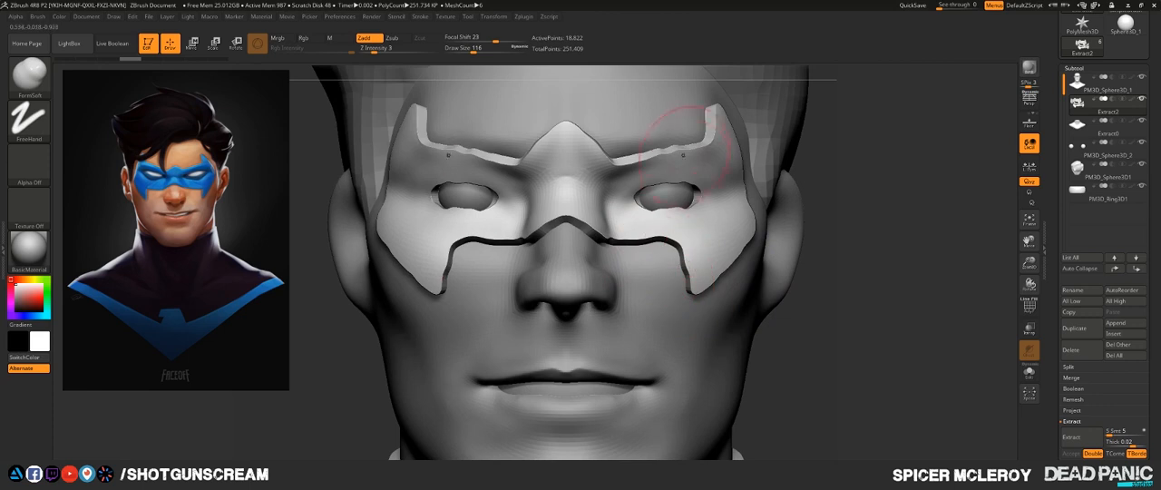
- Smooth the domino mask's upper, outer and lower edges, including the border across the nose bridge
{"action": "left_click_drag", "start_coordinate": [632, 153], "coordinate": [710, 126], "text": "shift"}
{"action": "mouse_move", "coordinate": [613, 152]}
{"action": "left_mouse_down", "text": "shift"}
{"action": "mouse_move", "coordinate": [583, 133]}
{"action": "mouse_move", "coordinate": [625, 136]}
{"action": "mouse_move", "coordinate": [662, 202]}
{"action": "mouse_move", "coordinate": [661, 246]}
{"action": "mouse_move", "coordinate": [644, 240]}
{"action": "mouse_move", "coordinate": [683, 276]}
{"action": "mouse_move", "coordinate": [706, 281]}
{"action": "mouse_move", "coordinate": [751, 225]}
{"action": "left_mouse_up", "text": "shift"}
{"action": "left_click_drag", "start_coordinate": [907, 239], "coordinate": [821, 241]}
{"action": "mouse_move", "coordinate": [748, 255]}
{"action": "left_mouse_down", "text": "shift"}
{"action": "mouse_move", "coordinate": [796, 196]}
{"action": "mouse_move", "coordinate": [752, 107]}
{"action": "left_mouse_up", "text": "shift"}
{"action": "left_click_drag", "start_coordinate": [475, 251], "coordinate": [555, 252], "text": "shift"}
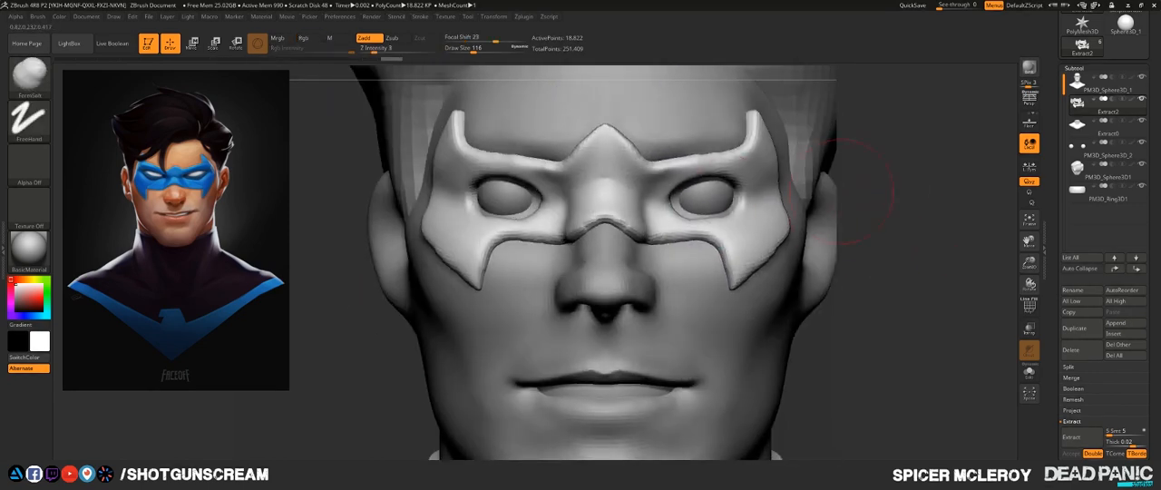
- Subdivide the domino mask once and smooth its surface and edges further
{"action": "key", "text": "ctrl+d"}
{"action": "left_click_drag", "start_coordinate": [880, 185], "coordinate": [943, 189]}
{"action": "mouse_move", "coordinate": [666, 214]}
{"action": "left_mouse_down", "text": "shift"}
{"action": "mouse_move", "coordinate": [555, 243]}
{"action": "mouse_move", "coordinate": [510, 278]}
{"action": "left_mouse_up", "text": "shift"}
{"action": "mouse_move", "coordinate": [444, 222]}
{"action": "left_mouse_down", "text": "shift"}
{"action": "mouse_move", "coordinate": [480, 124]}
{"action": "mouse_move", "coordinate": [614, 168]}
{"action": "mouse_move", "coordinate": [582, 179]}
{"action": "mouse_move", "coordinate": [594, 185]}
{"action": "left_mouse_up", "text": "shift"}
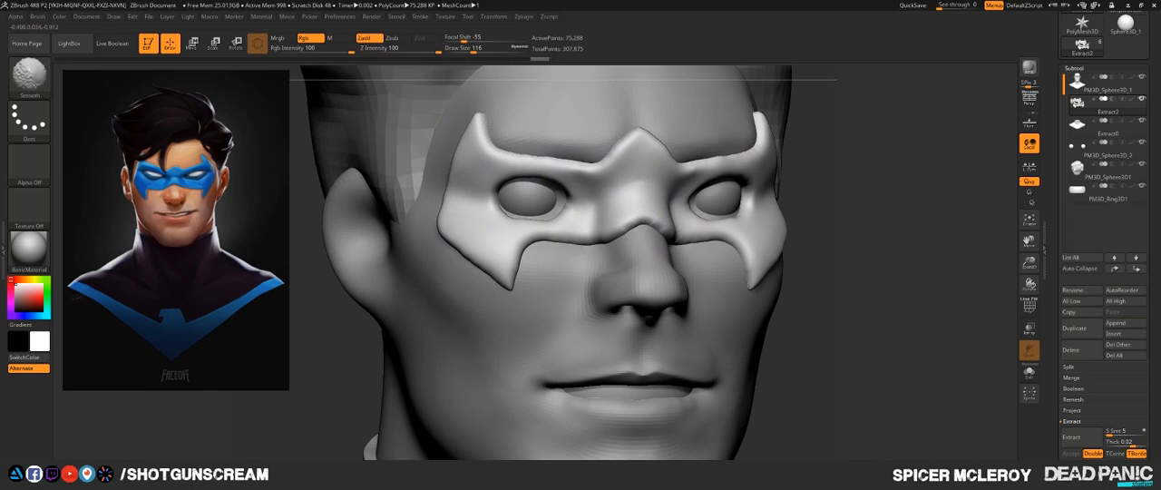
- Reshape the domino mask's eye openings with the Move brush at draw size 97 and check them from both sides
{"action": "mouse_move", "coordinate": [855, 207]}
{"action": "left_mouse_down", "text": "shift"}
{"action": "mouse_move", "coordinate": [893, 172]}
{"action": "mouse_move", "coordinate": [814, 176]}
{"action": "left_mouse_up", "text": "shift"}
{"action": "key", "text": "b"}
{"action": "key", "text": "m"}
{"action": "key", "text": "v"}
{"action": "key", "text": "s"}
{"action": "left_click_drag", "start_coordinate": [763, 199], "coordinate": [715, 188]}
{"action": "key", "text": "s"}
{"action": "left_click_drag", "start_coordinate": [716, 186], "coordinate": [727, 186]}
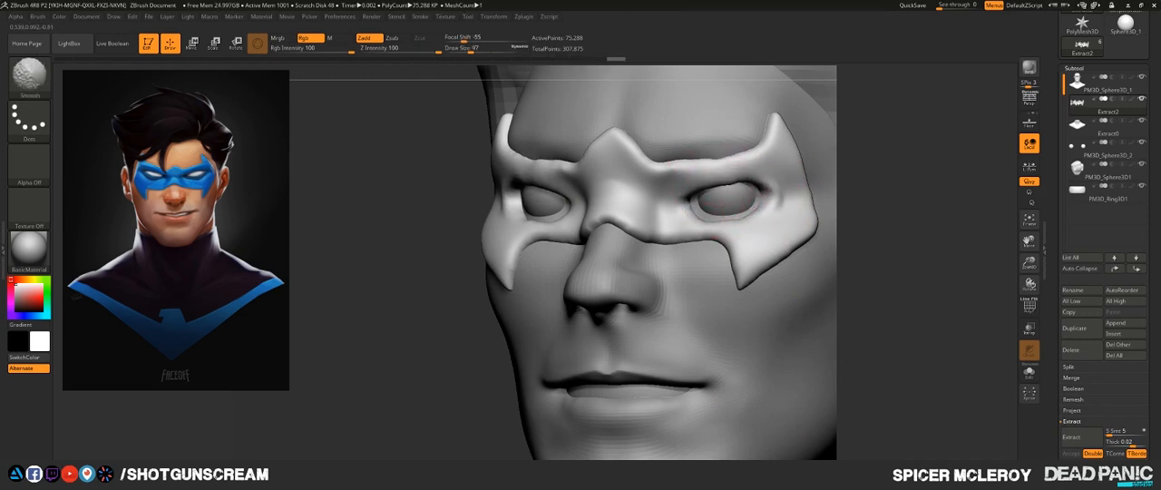
{"action": "left_click_drag", "start_coordinate": [907, 150], "coordinate": [963, 153], "text": "shift"}
{"action": "left_click_drag", "start_coordinate": [921, 187], "coordinate": [851, 254], "text": "alt"}
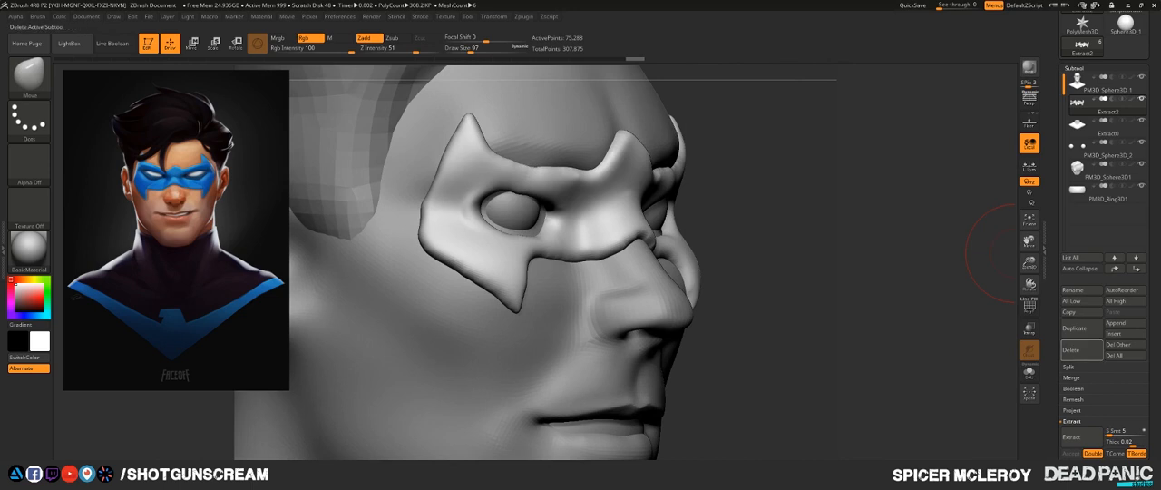
- Delete the extracted domino mask subtool, select the head, and clear the masking on it
{"action": "left_click", "coordinate": [1071, 349]}
{"action": "left_click", "coordinate": [998, 372]}
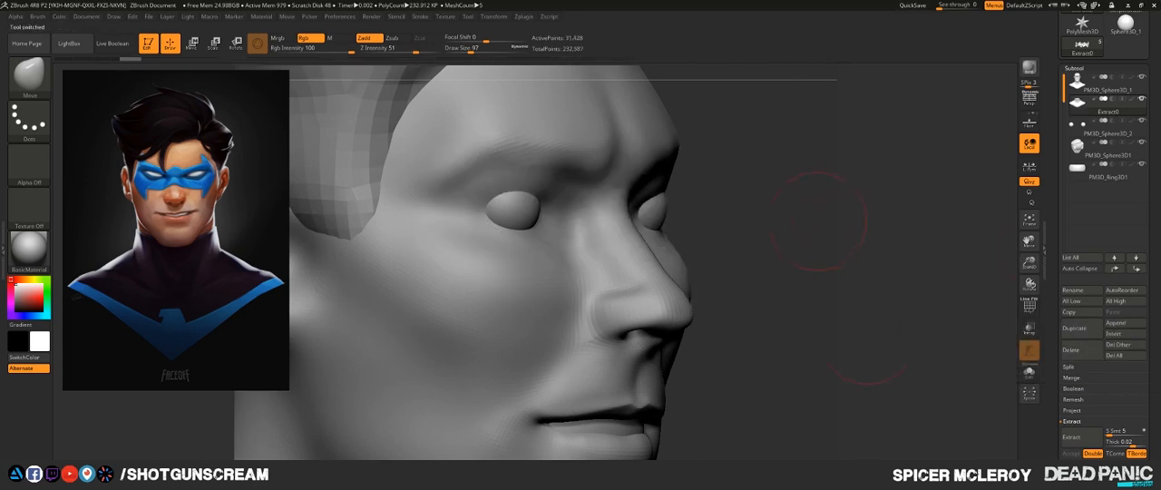
{"action": "left_click_drag", "start_coordinate": [829, 238], "coordinate": [863, 335], "text": "shift"}
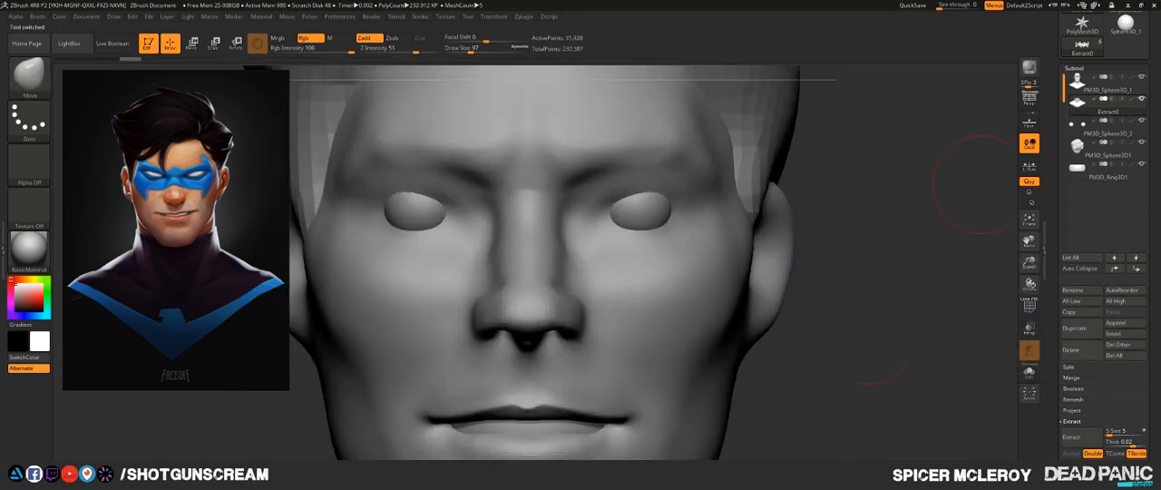
{"action": "left_click", "coordinate": [759, 277], "text": "alt"}
{"action": "left_click_drag", "start_coordinate": [889, 222], "coordinate": [920, 266], "text": "ctrl"}
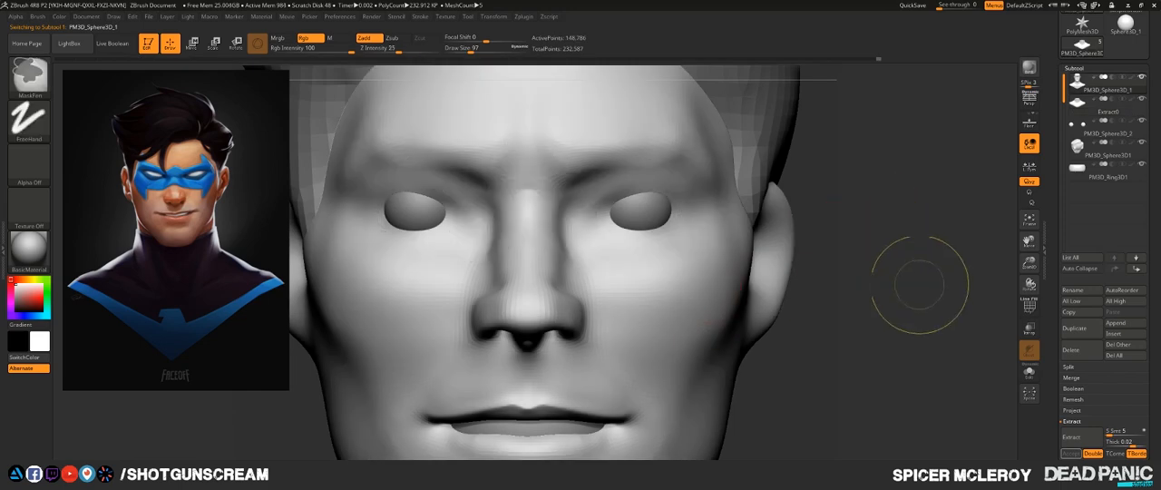
{"action": "key", "text": "shift"}
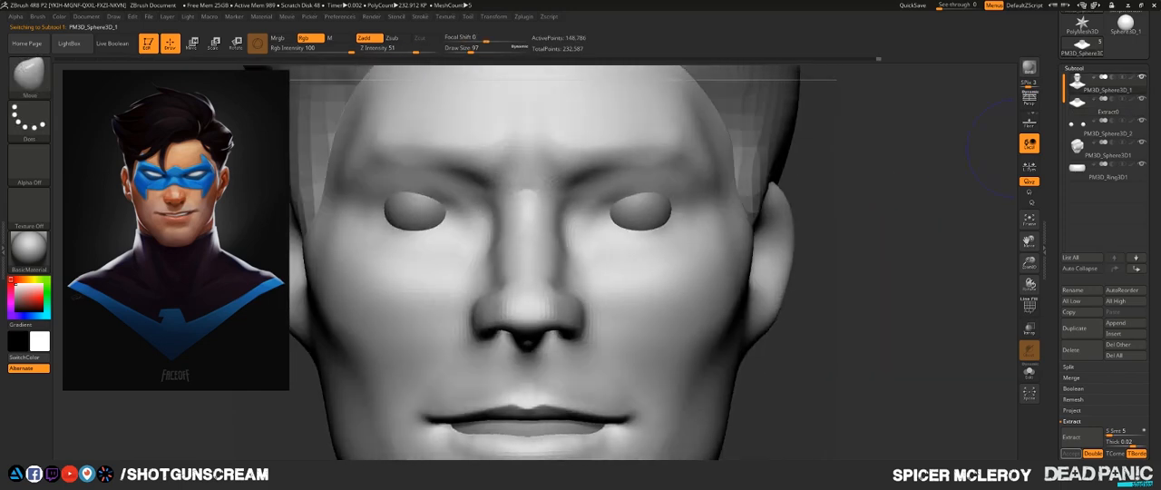
{"action": "left_click", "coordinate": [1074, 69]}
{"action": "left_click", "coordinate": [1077, 79]}
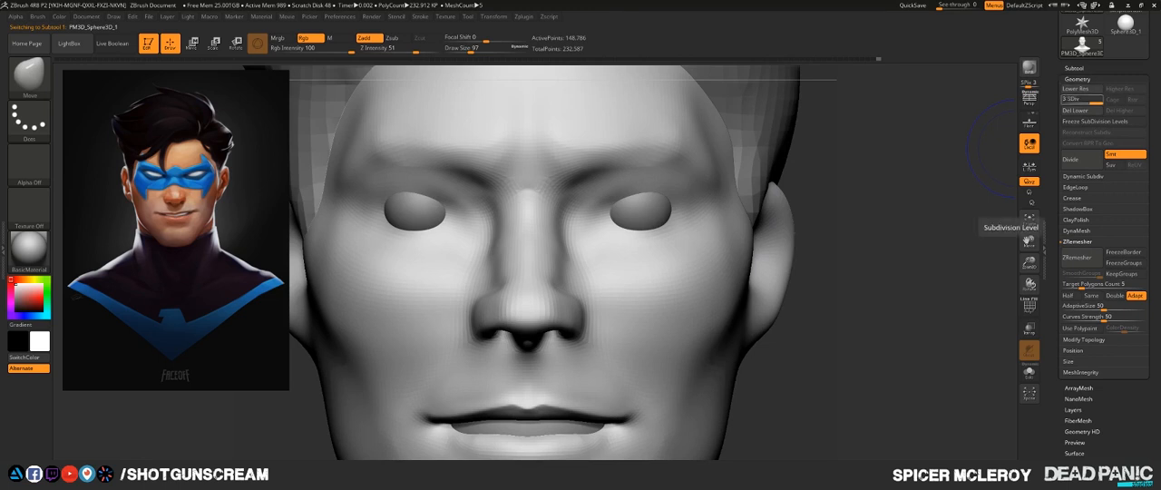
{"action": "left_click", "coordinate": [1073, 69]}
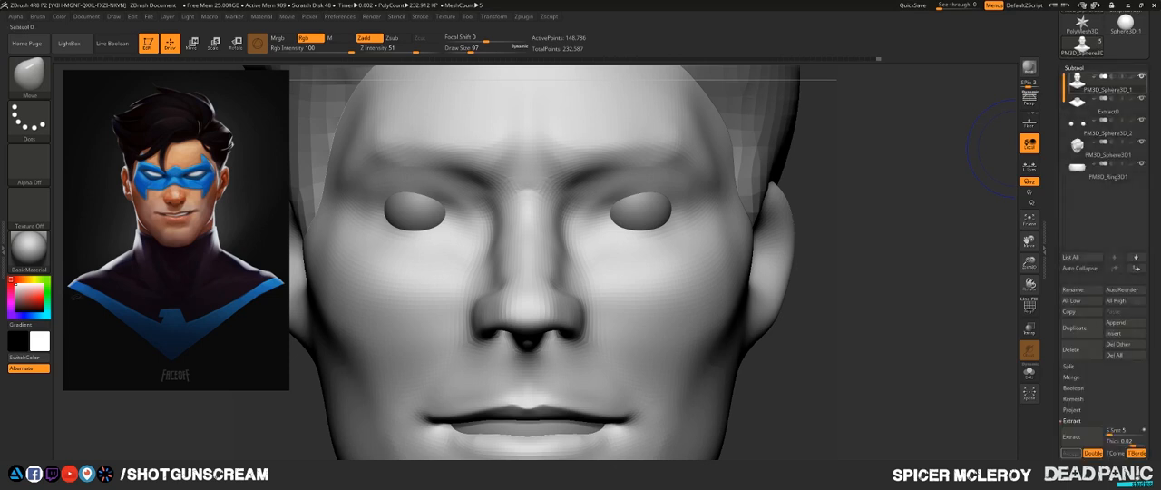
{"action": "mouse_move", "coordinate": [1100, 84]}
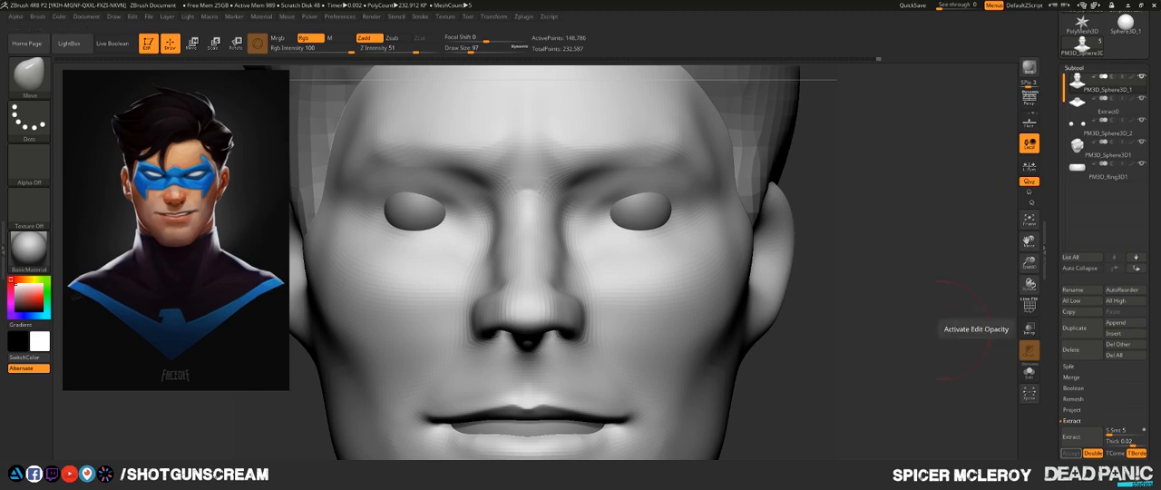
- Frame the bust and duplicate the head subtool
{"action": "key", "text": "f"}
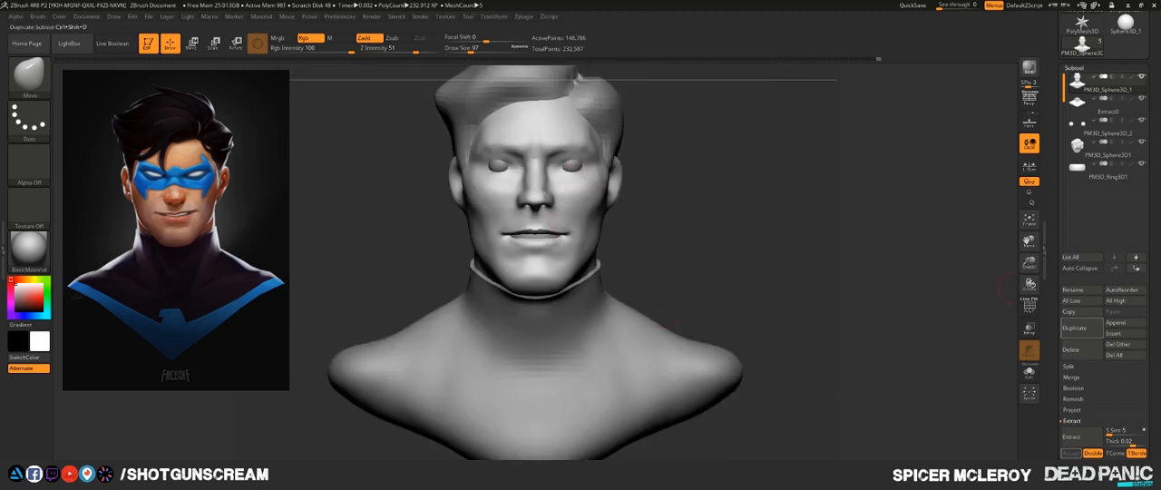
{"action": "left_click", "coordinate": [1076, 328]}
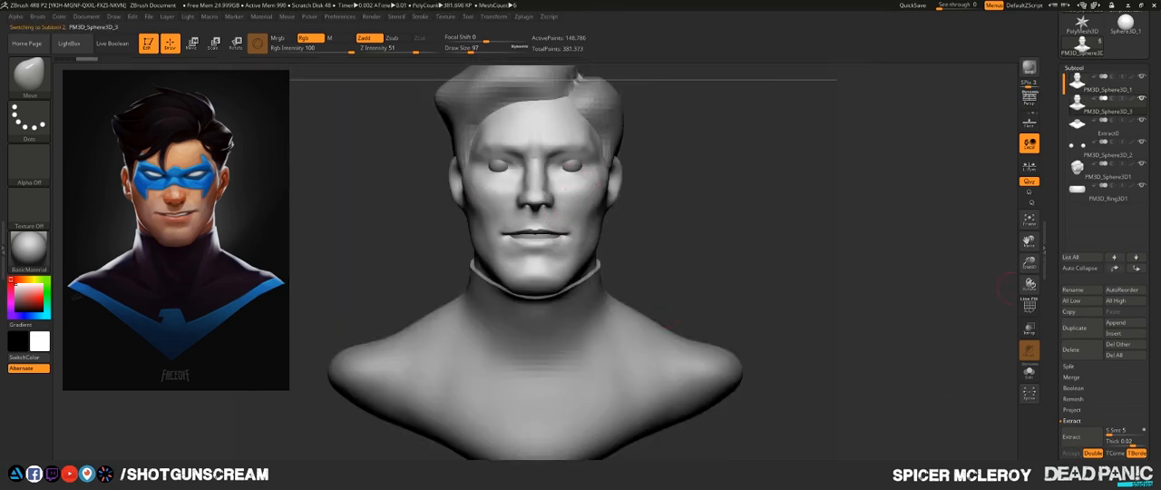
{"action": "left_click", "coordinate": [1073, 68]}
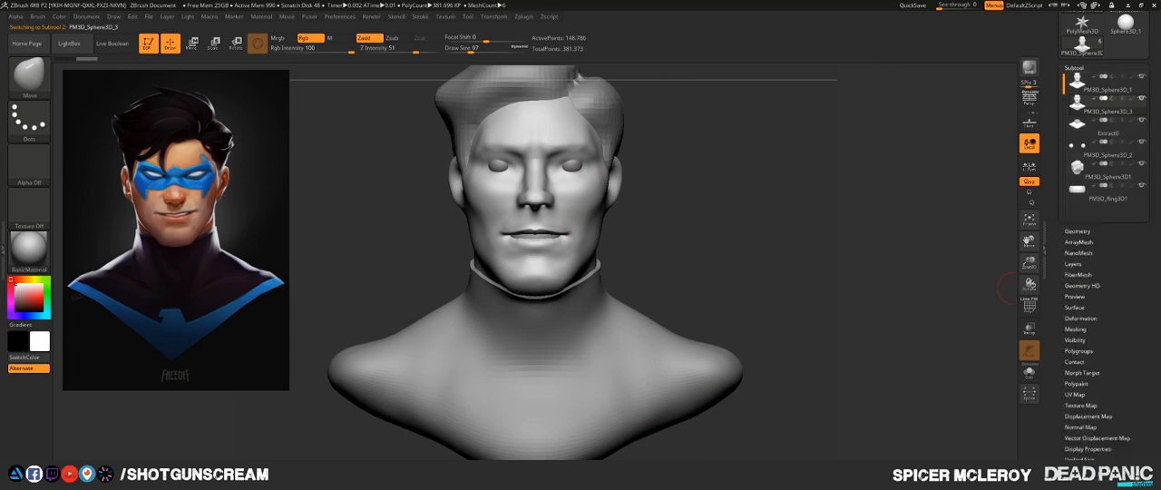
- Show only the duplicated head subtool and delete its lower subdivision levels
{"action": "left_click", "coordinate": [1074, 68]}
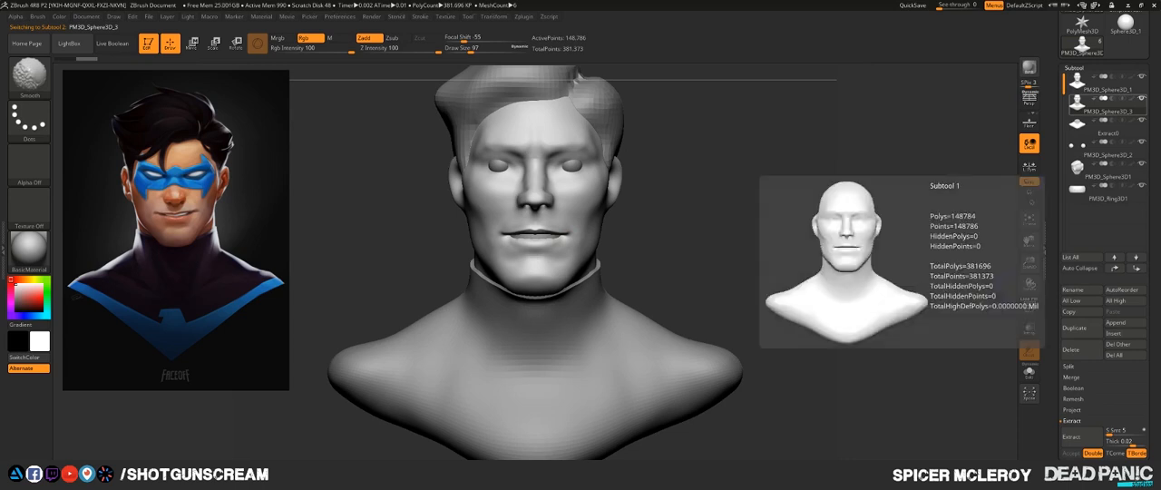
{"action": "left_click", "coordinate": [1142, 99]}
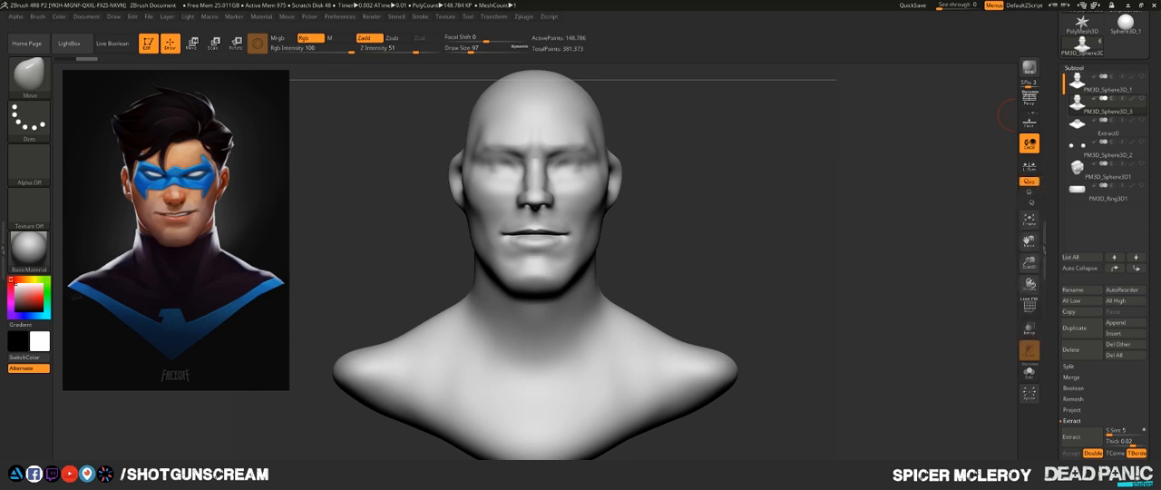
{"action": "left_click", "coordinate": [1074, 67]}
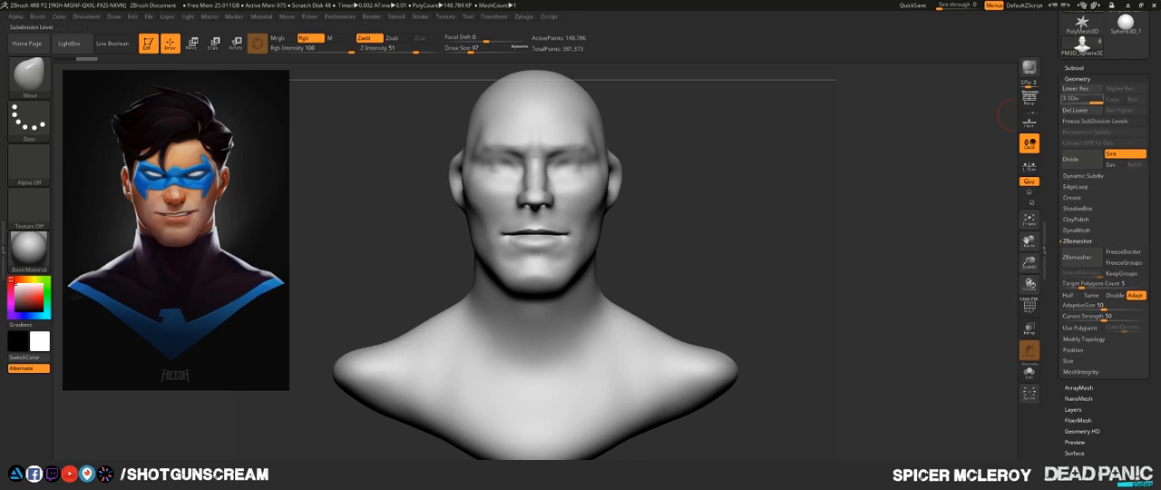
{"action": "left_click", "coordinate": [1074, 110]}
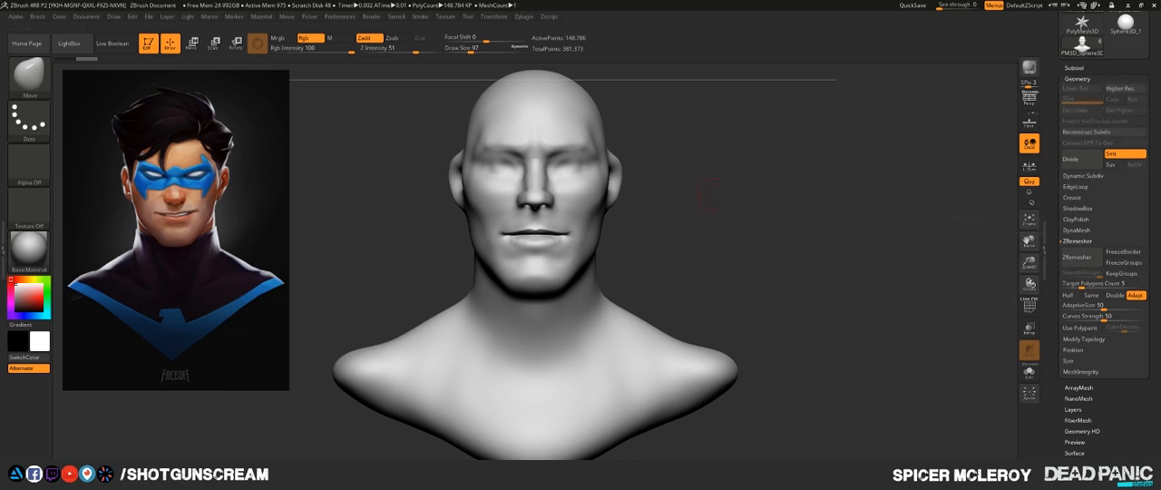
- Switch to the Topology brush for drawing on the front of the isolated head
{"action": "left_click_drag", "start_coordinate": [750, 199], "coordinate": [825, 195]}
{"action": "left_click_drag", "start_coordinate": [807, 163], "coordinate": [791, 381], "text": "alt"}
{"action": "left_click_drag", "start_coordinate": [816, 215], "coordinate": [814, 218], "text": "shift"}
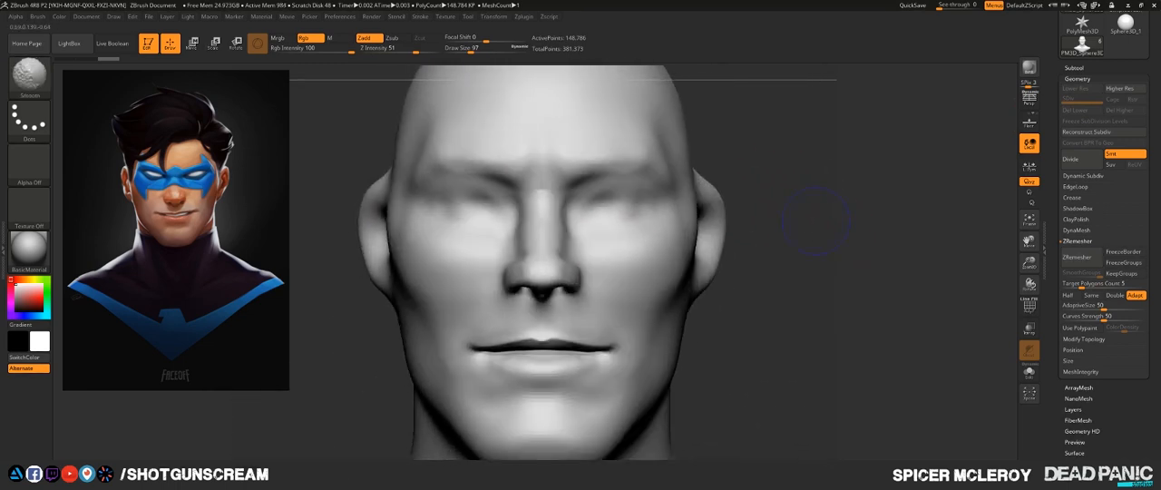
{"action": "mouse_move", "coordinate": [824, 178]}
{"action": "left_mouse_down", "text": "alt"}
{"action": "mouse_move", "coordinate": [841, 251]}
{"action": "mouse_move", "coordinate": [771, 256]}
{"action": "mouse_move", "coordinate": [832, 254]}
{"action": "mouse_move", "coordinate": [814, 230]}
{"action": "left_mouse_up", "text": "alt"}
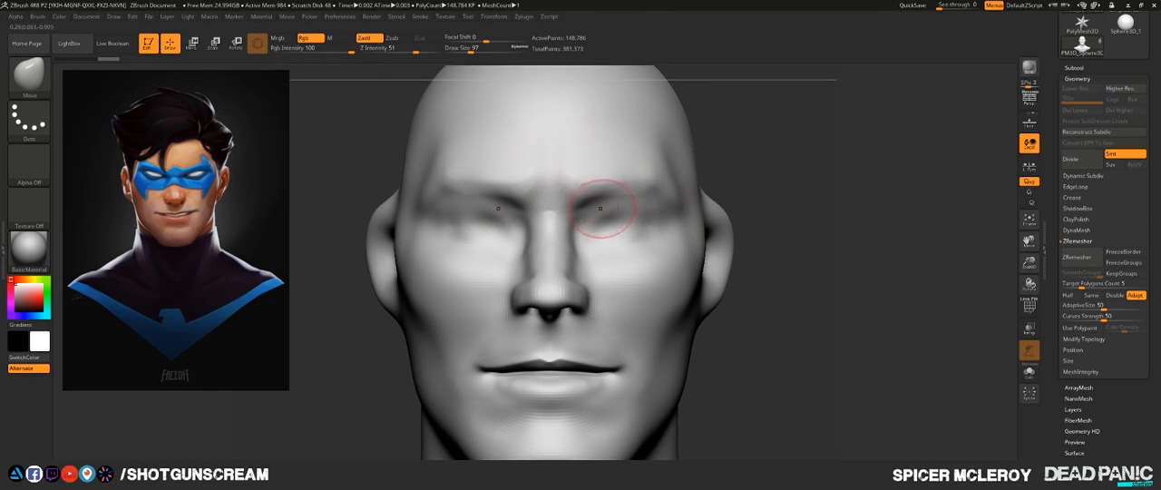
{"action": "key", "text": "b"}
{"action": "key", "text": "t"}
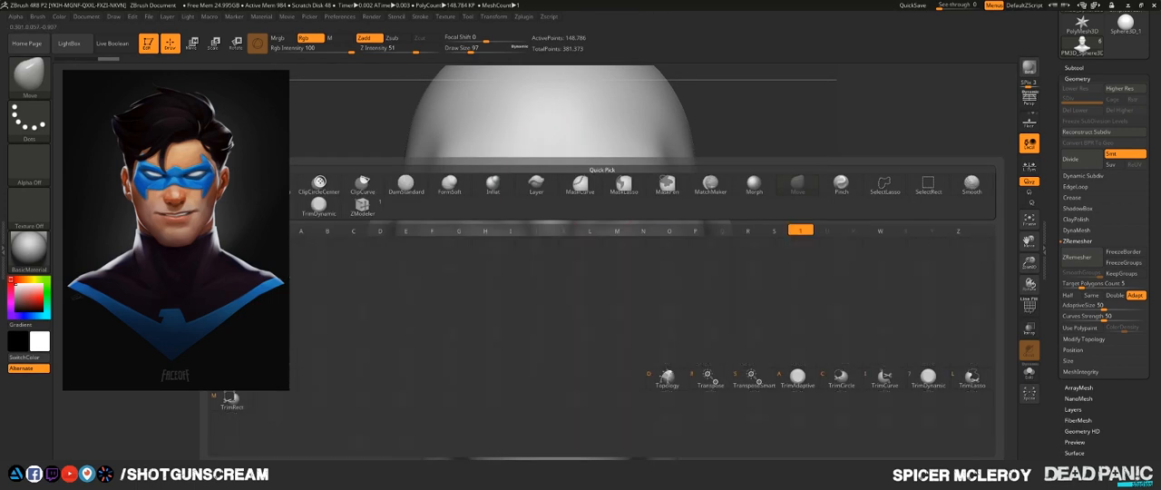
{"action": "key", "text": "d"}
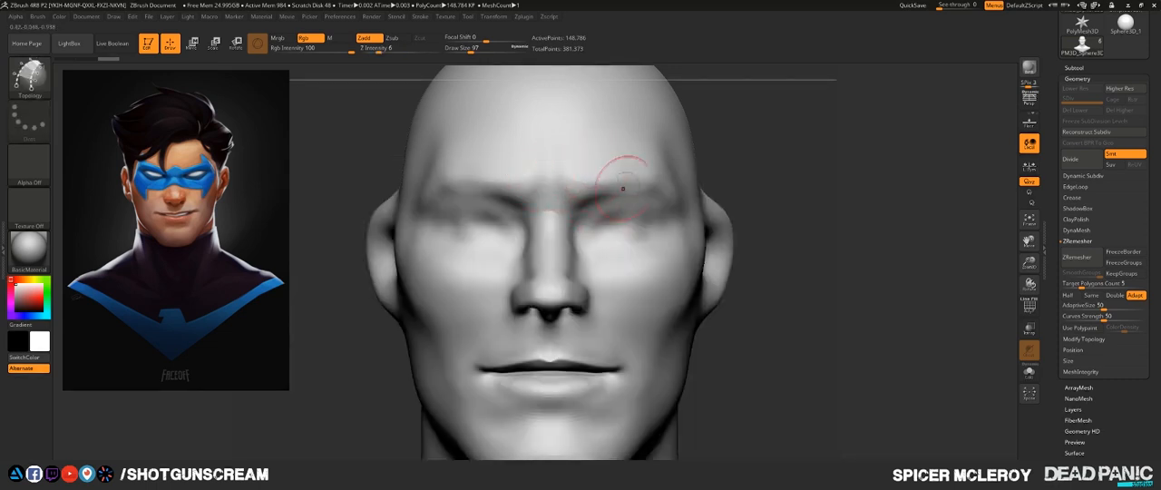
- Draw two pairs of crossing Topology curves on the side of the head above the ear, enclosing a single four-sided face
{"action": "left_click_drag", "start_coordinate": [775, 206], "coordinate": [694, 209]}
{"action": "left_click_drag", "start_coordinate": [839, 226], "coordinate": [762, 216]}
{"action": "mouse_move", "coordinate": [812, 104]}
{"action": "left_mouse_down", "text": "alt"}
{"action": "mouse_move", "coordinate": [841, 257]}
{"action": "mouse_move", "coordinate": [798, 247]}
{"action": "mouse_move", "coordinate": [848, 249]}
{"action": "mouse_move", "coordinate": [819, 243]}
{"action": "left_mouse_up", "text": "alt"}
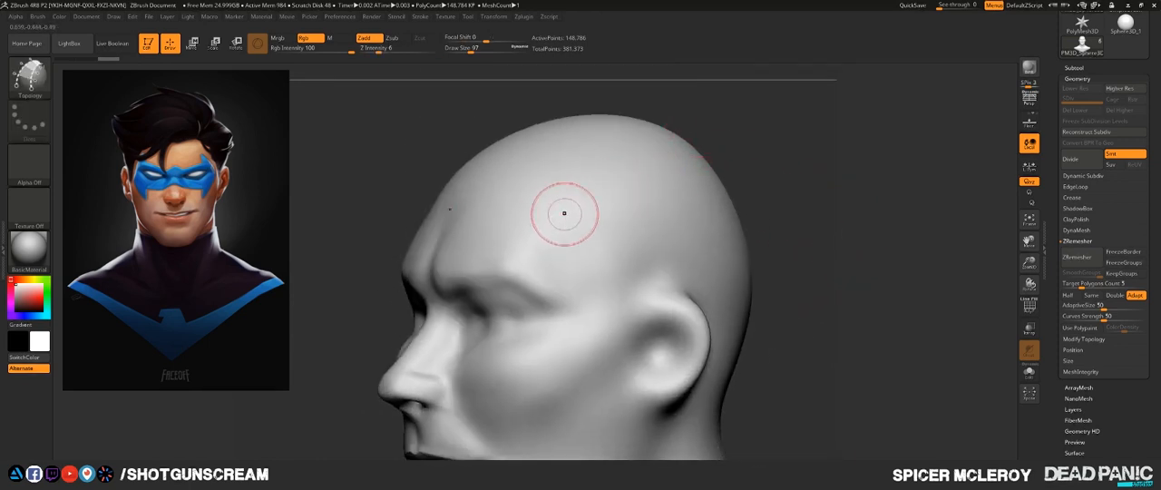
{"action": "left_click_drag", "start_coordinate": [536, 232], "coordinate": [659, 170]}
{"action": "left_click_drag", "start_coordinate": [565, 276], "coordinate": [712, 207]}
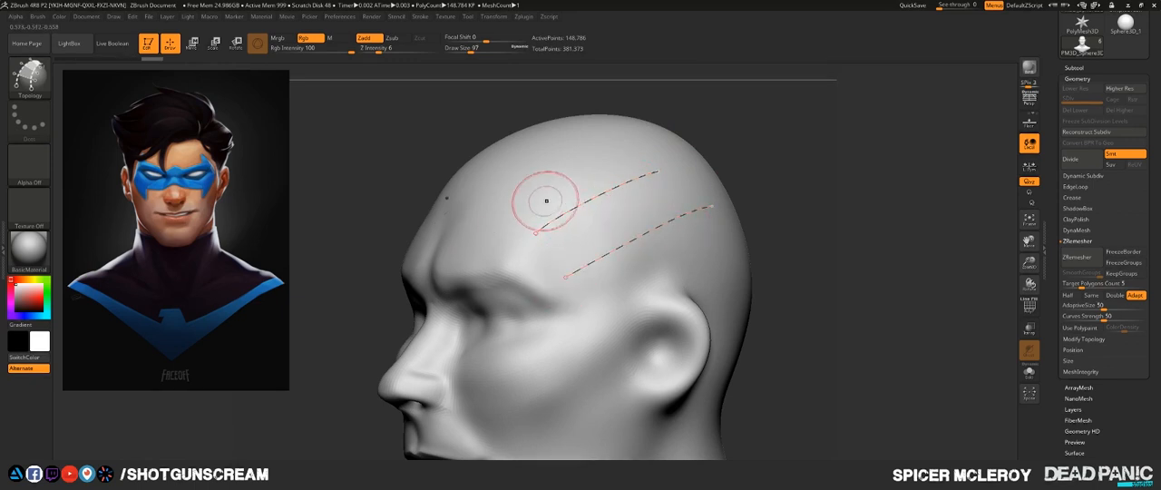
{"action": "left_click_drag", "start_coordinate": [545, 189], "coordinate": [629, 295]}
{"action": "left_click_drag", "start_coordinate": [647, 226], "coordinate": [679, 283]}
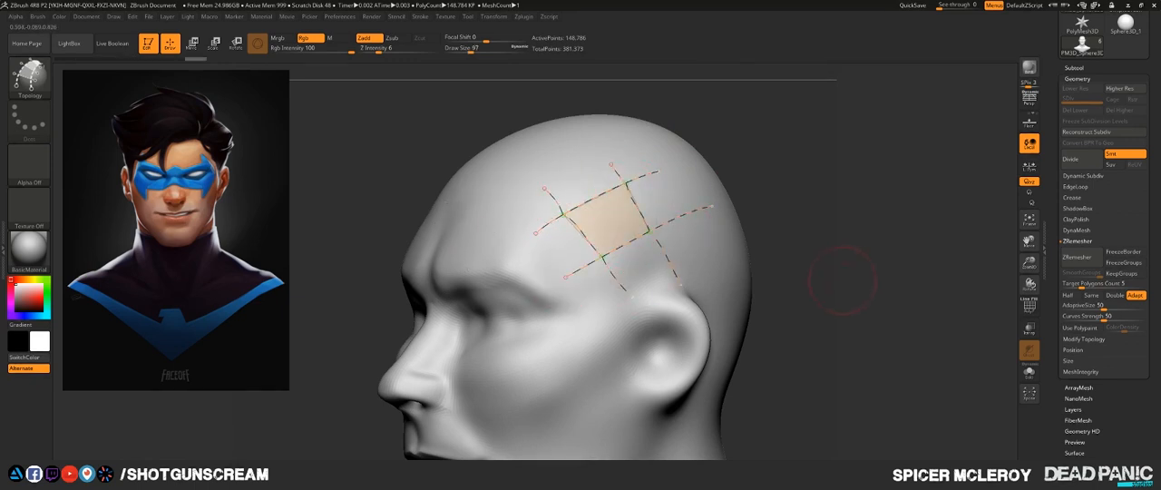
{"action": "mouse_move", "coordinate": [842, 280]}
{"action": "left_mouse_down"}
{"action": "mouse_move", "coordinate": [869, 288]}
{"action": "mouse_move", "coordinate": [858, 307]}
{"action": "left_mouse_up"}
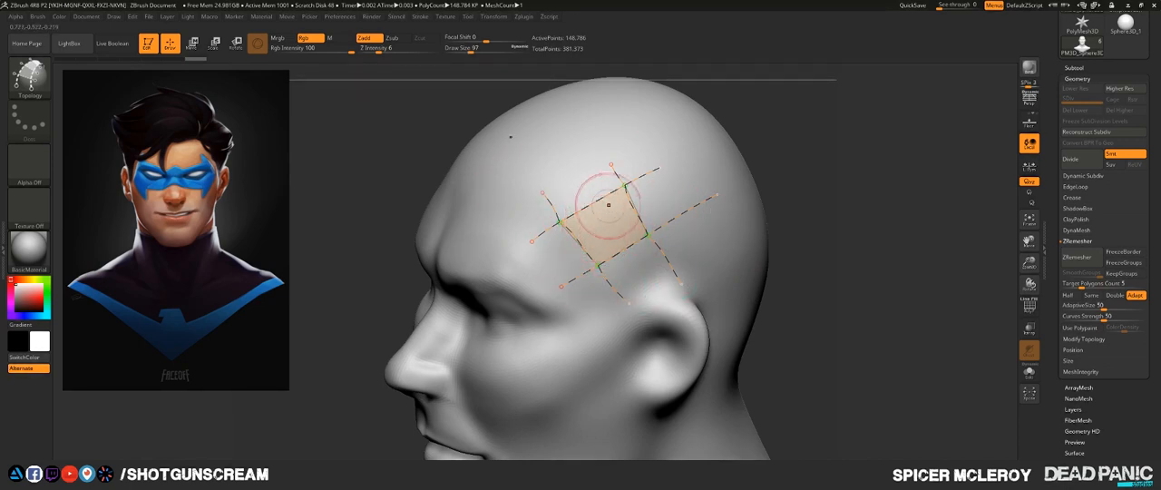
- Undo the four crossing Topology curves on the side of the head
{"action": "key", "text": "ctrl+z"}
{"action": "key", "text": "ctrl+z"}
{"action": "key", "text": "ctrl+z"}
{"action": "key", "text": "ctrl+z"}
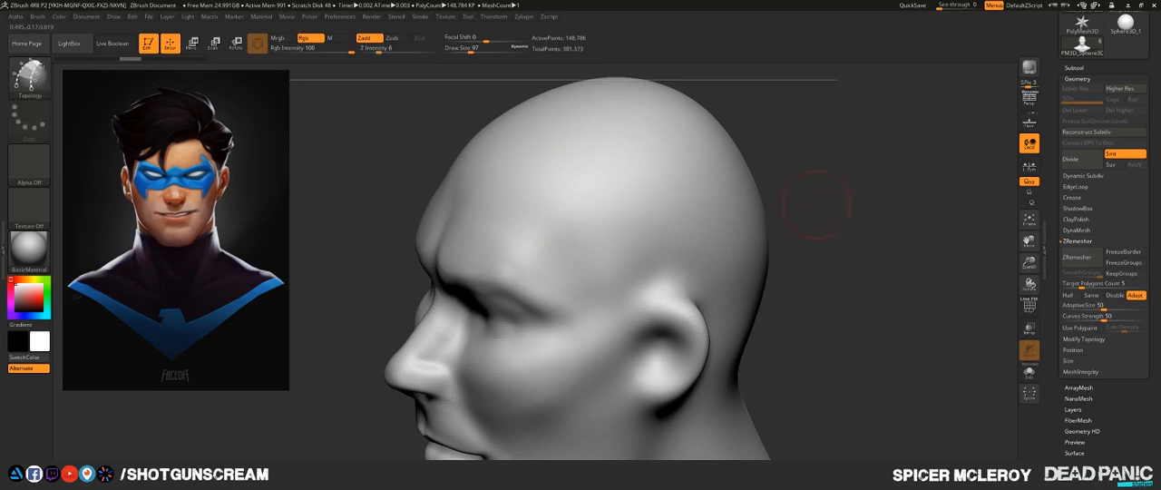
- Draw two roughly parallel Topology curves running back from the temple above the ear
{"action": "left_click_drag", "start_coordinate": [807, 225], "coordinate": [798, 290], "text": "alt"}
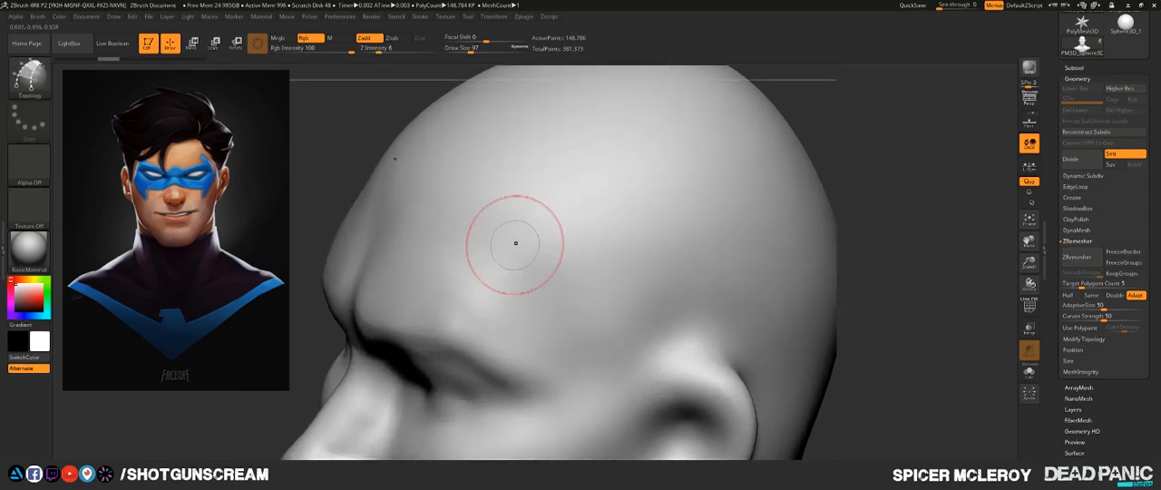
{"action": "left_click_drag", "start_coordinate": [501, 257], "coordinate": [557, 218]}
{"action": "left_click_drag", "start_coordinate": [723, 150], "coordinate": [723, 151]}
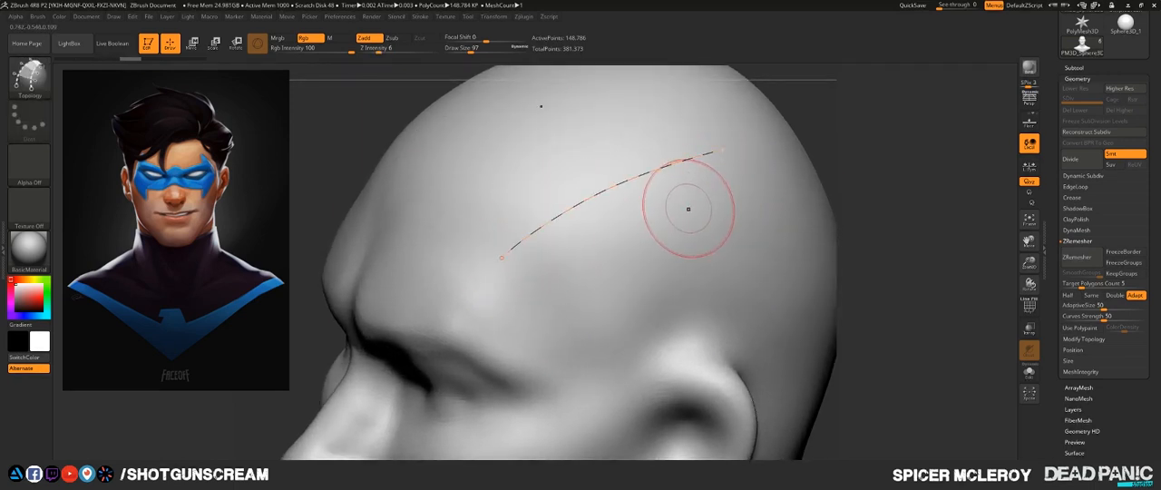
{"action": "left_click_drag", "start_coordinate": [774, 220], "coordinate": [773, 220]}
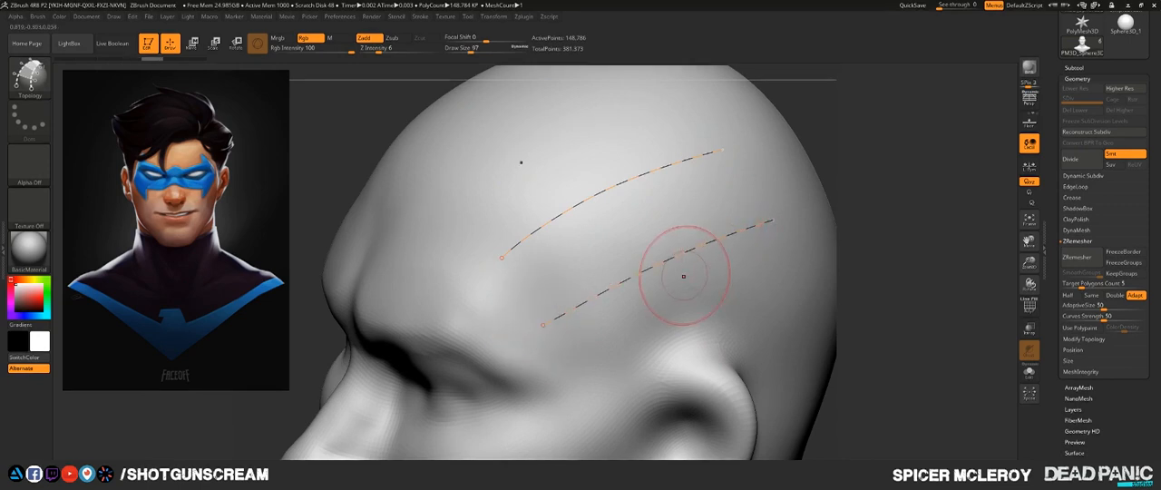
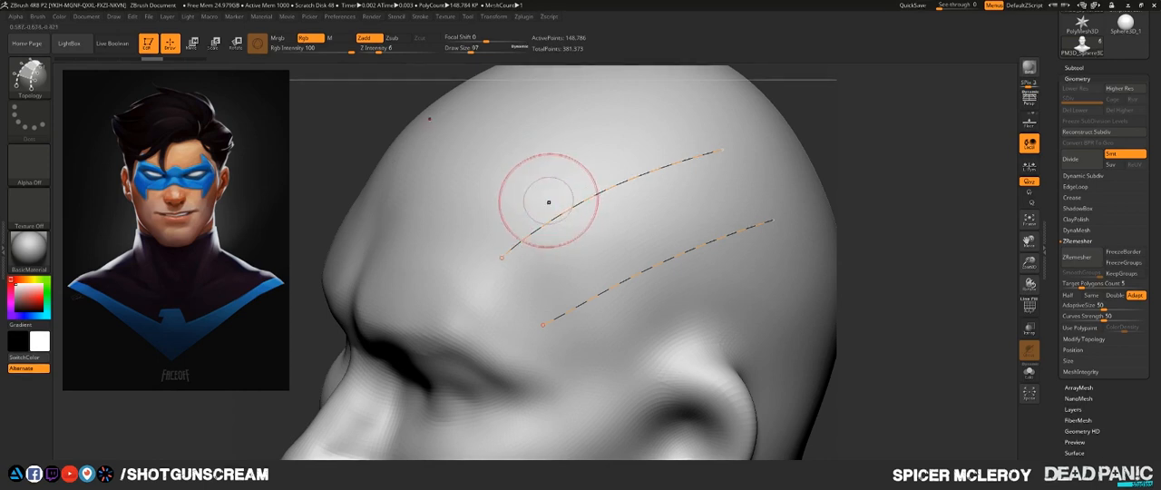
- Draw four Topology curves across the two parallel ones above the ear and trim the loose ends, leaving a strip of three four-sided faces
{"action": "left_click_drag", "start_coordinate": [540, 183], "coordinate": [649, 341]}
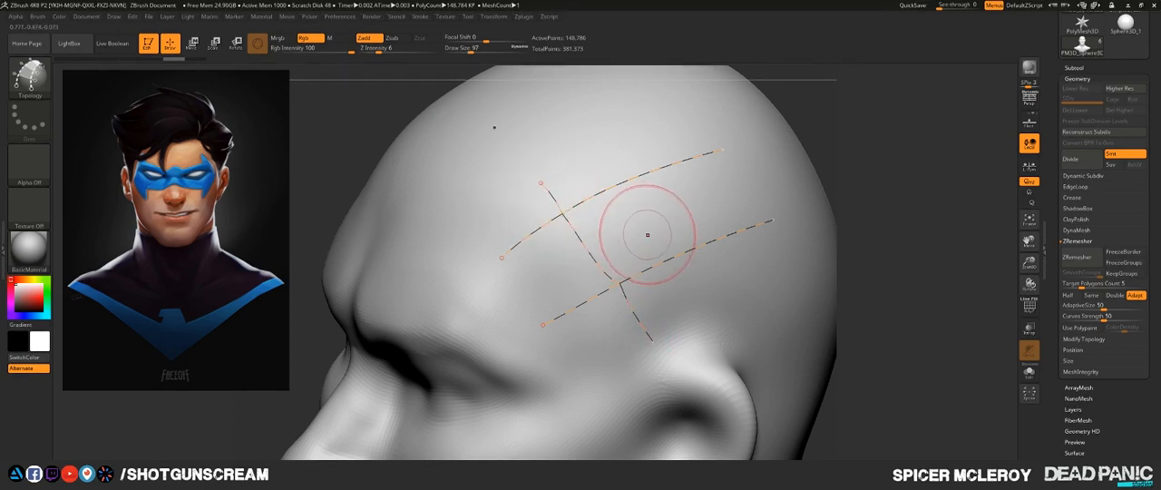
{"action": "left_click_drag", "start_coordinate": [615, 144], "coordinate": [732, 308]}
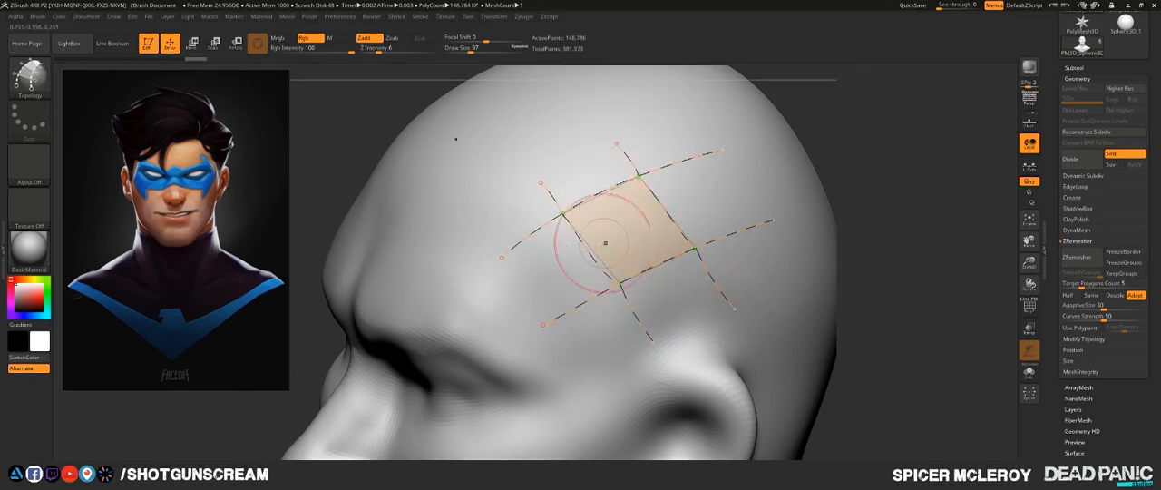
{"action": "left_click_drag", "start_coordinate": [706, 123], "coordinate": [778, 260]}
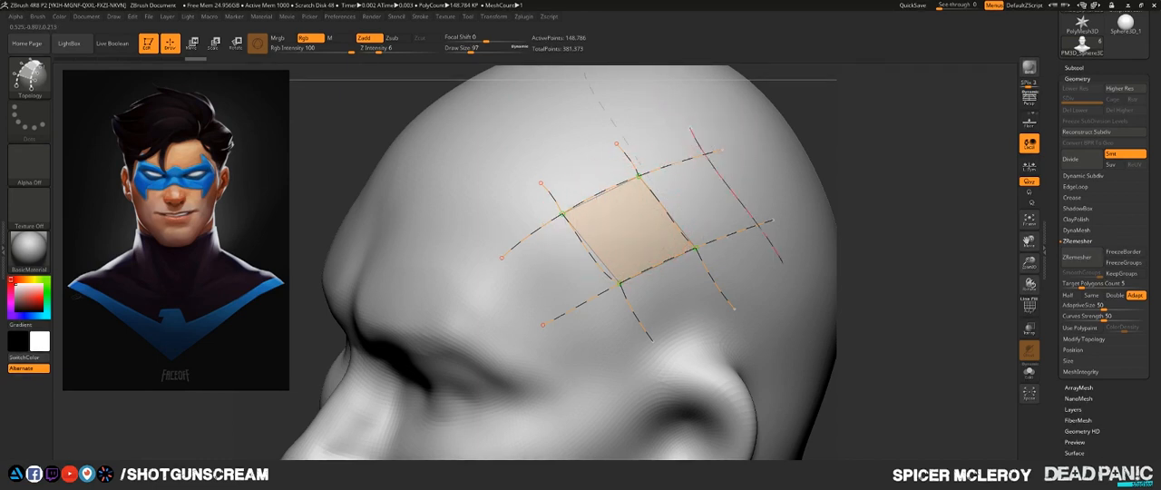
{"action": "left_click_drag", "start_coordinate": [492, 218], "coordinate": [620, 367]}
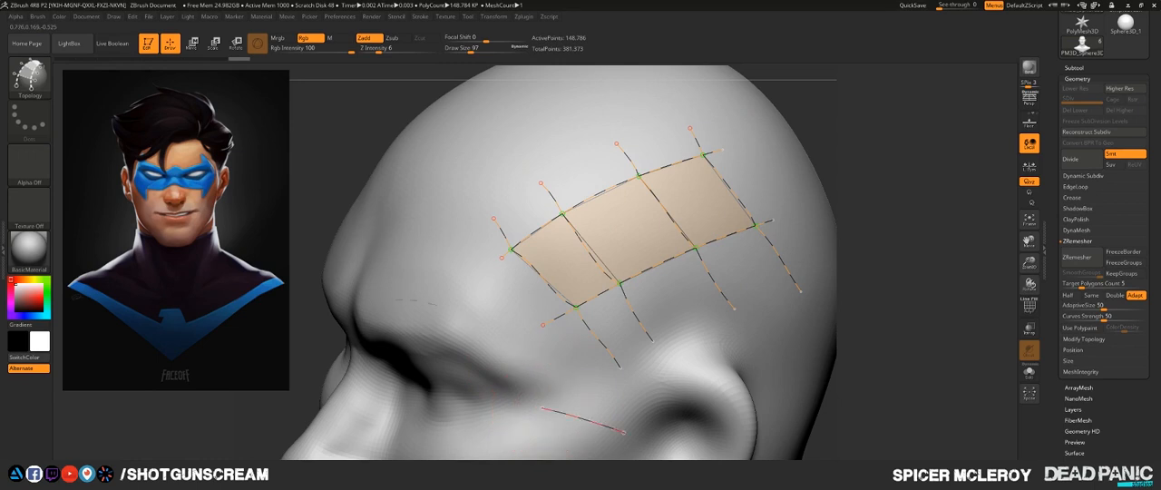
{"action": "left_click_drag", "start_coordinate": [624, 433], "coordinate": [632, 435], "text": "alt"}
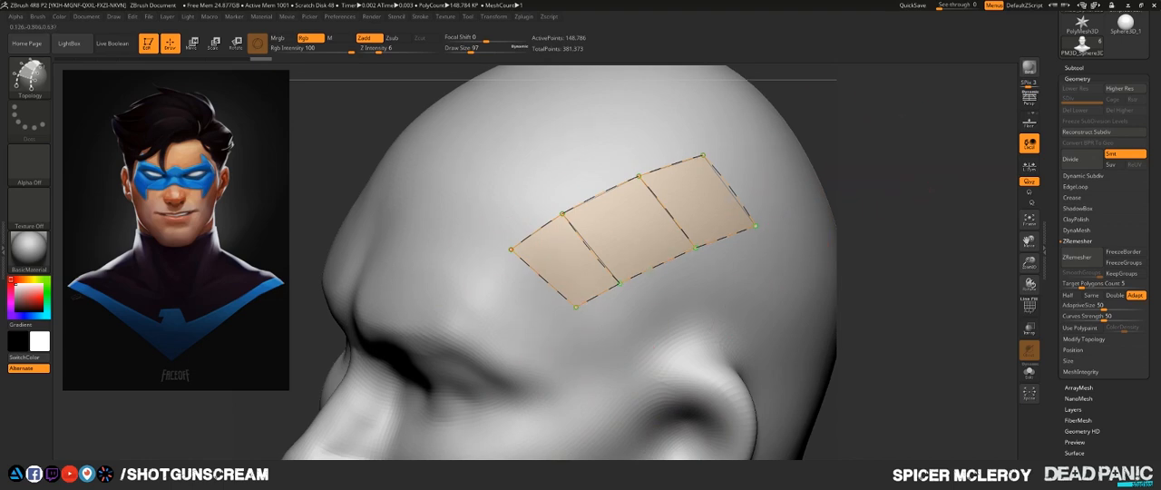
{"action": "left_click_drag", "start_coordinate": [789, 99], "coordinate": [541, 194]}
{"action": "left_click_drag", "start_coordinate": [774, 181], "coordinate": [657, 180]}
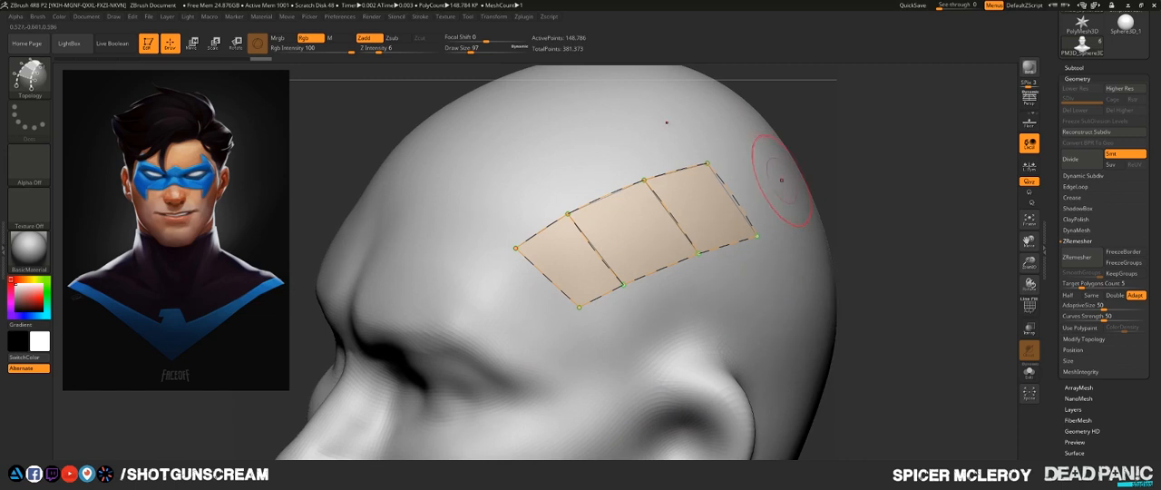
{"action": "left_click_drag", "start_coordinate": [798, 181], "coordinate": [860, 175]}
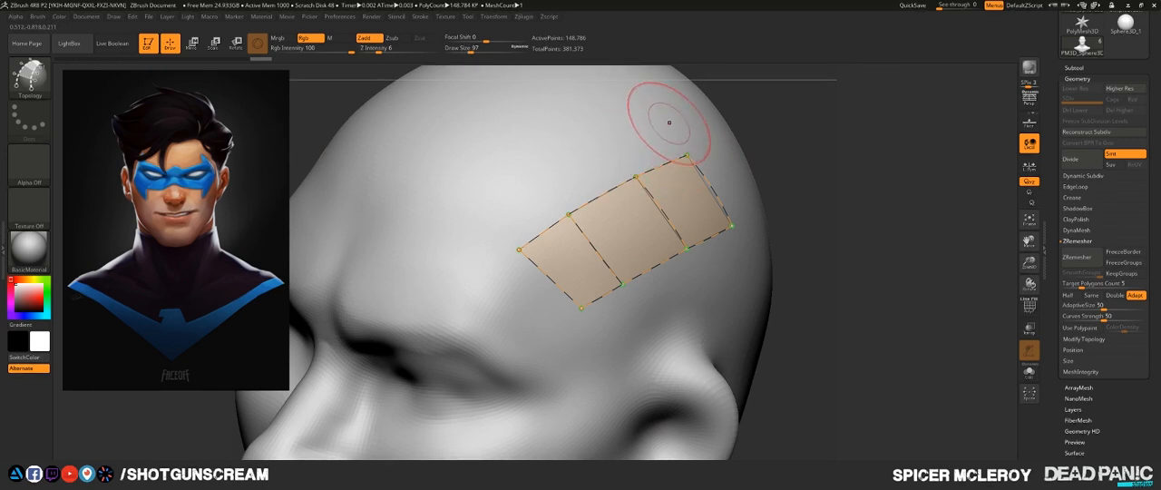
- Set the draw size to 23, generate the mesh from the Topology strip to test its thickness, and undo it
{"action": "key", "text": "s"}
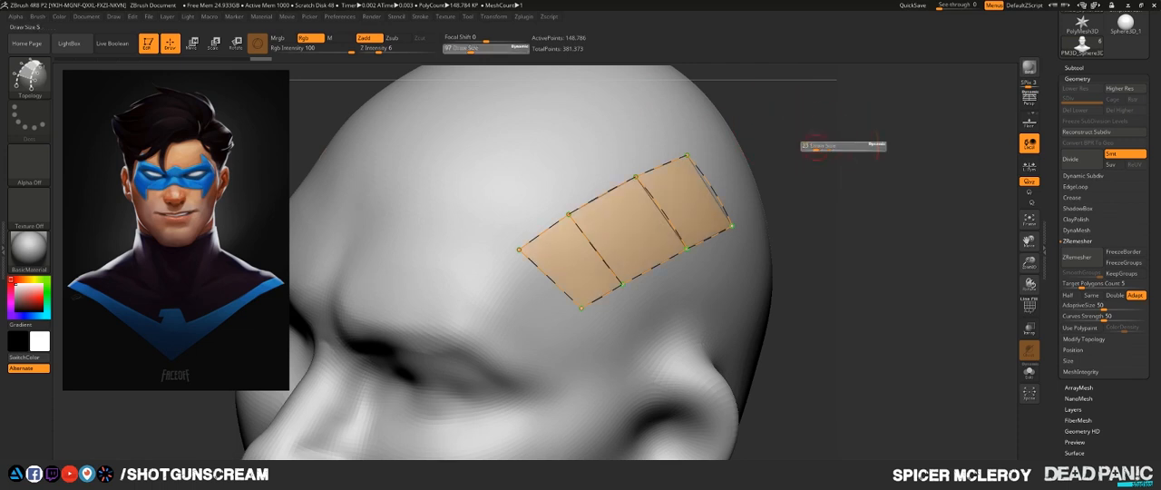
{"action": "left_click_drag", "start_coordinate": [817, 147], "coordinate": [815, 147]}
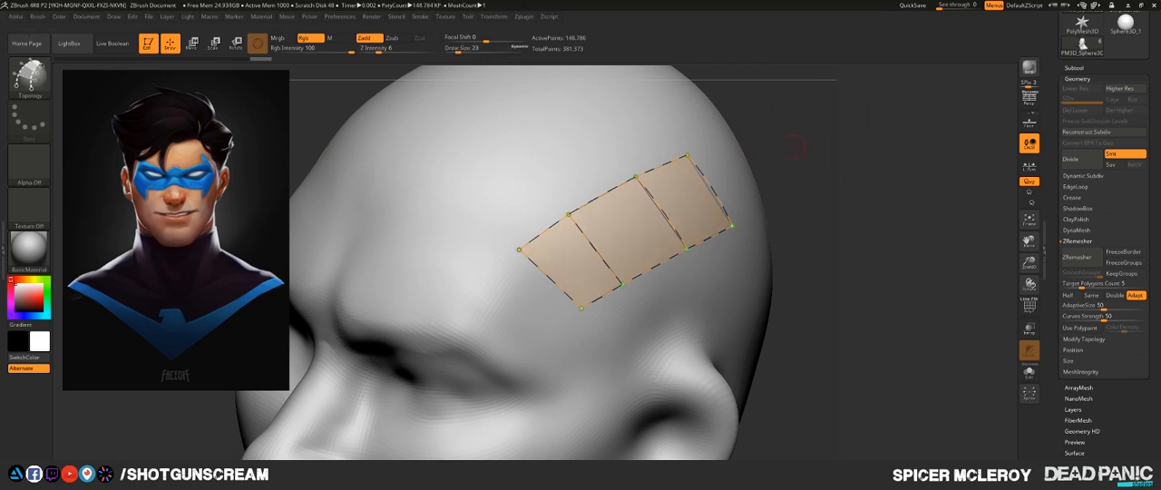
{"action": "left_click", "coordinate": [645, 133]}
{"action": "mouse_move", "coordinate": [847, 187]}
{"action": "left_mouse_down"}
{"action": "mouse_move", "coordinate": [842, 118]}
{"action": "mouse_move", "coordinate": [829, 141]}
{"action": "mouse_move", "coordinate": [840, 149]}
{"action": "left_mouse_up"}
{"action": "key", "text": "ctrl+z"}
- Test thicker versions of the Topology strip by generating it at draw size 251 and at another size, undoing each result
{"action": "key", "text": "s"}
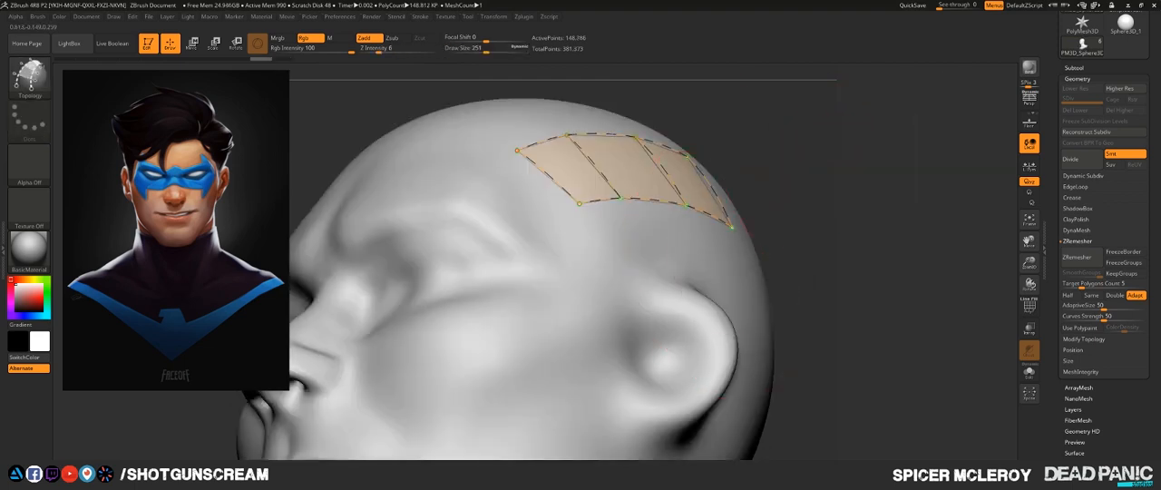
{"action": "left_click", "coordinate": [705, 266]}
{"action": "mouse_move", "coordinate": [875, 234]}
{"action": "left_mouse_down"}
{"action": "mouse_move", "coordinate": [830, 191]}
{"action": "mouse_move", "coordinate": [810, 208]}
{"action": "left_mouse_up"}
{"action": "key", "text": "ctrl+z"}
{"action": "key", "text": "s"}
{"action": "left_click", "coordinate": [670, 255]}
{"action": "key", "text": "ctrl+z"}
- Set the draw size to 62, generate the mesh from the Topology strip, and check its thickness from several angles
{"action": "key", "text": "s"}
{"action": "left_click_drag", "start_coordinate": [660, 242], "coordinate": [652, 241]}
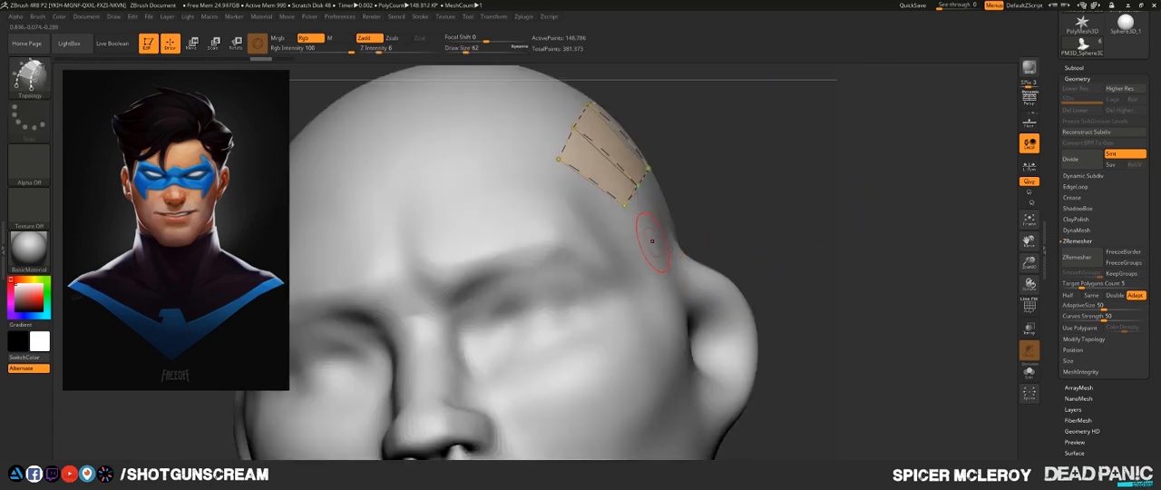
{"action": "left_click", "coordinate": [682, 255]}
{"action": "mouse_move", "coordinate": [816, 223]}
{"action": "left_mouse_down"}
{"action": "mouse_move", "coordinate": [730, 216]}
{"action": "mouse_move", "coordinate": [864, 208]}
{"action": "left_mouse_up"}
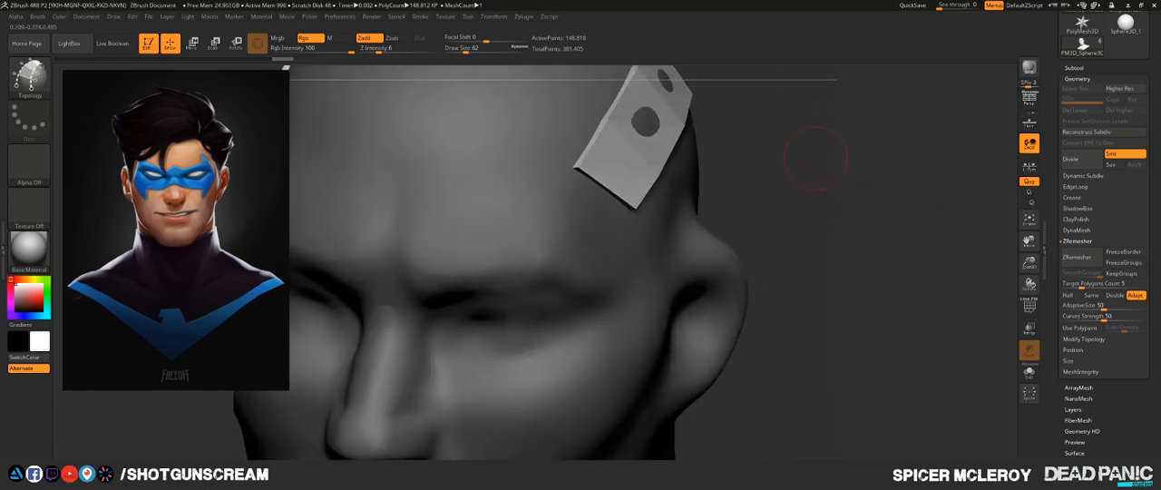
{"action": "left_click_drag", "start_coordinate": [816, 158], "coordinate": [787, 263]}
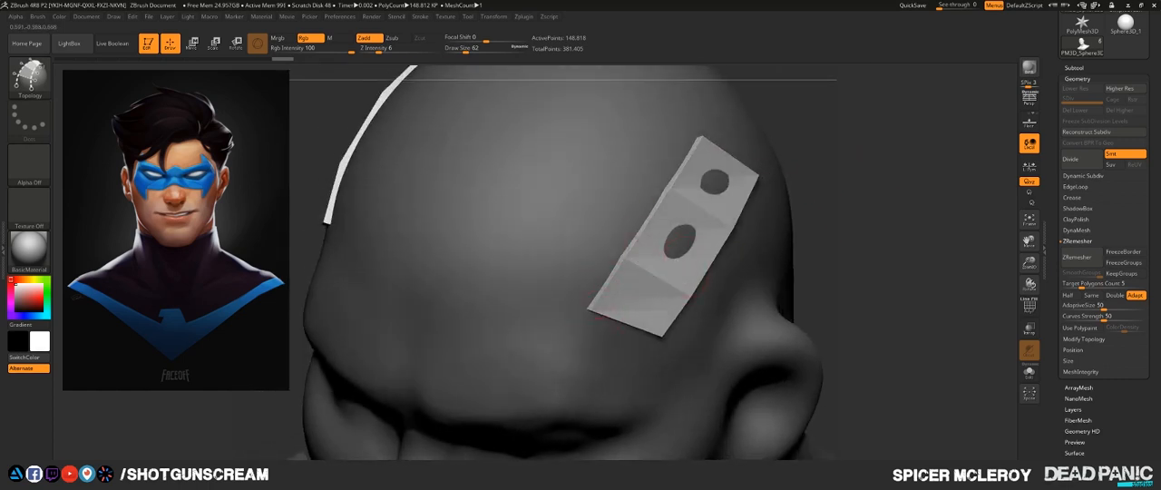
{"action": "left_click_drag", "start_coordinate": [839, 231], "coordinate": [771, 226]}
{"action": "left_click_drag", "start_coordinate": [843, 222], "coordinate": [939, 221]}
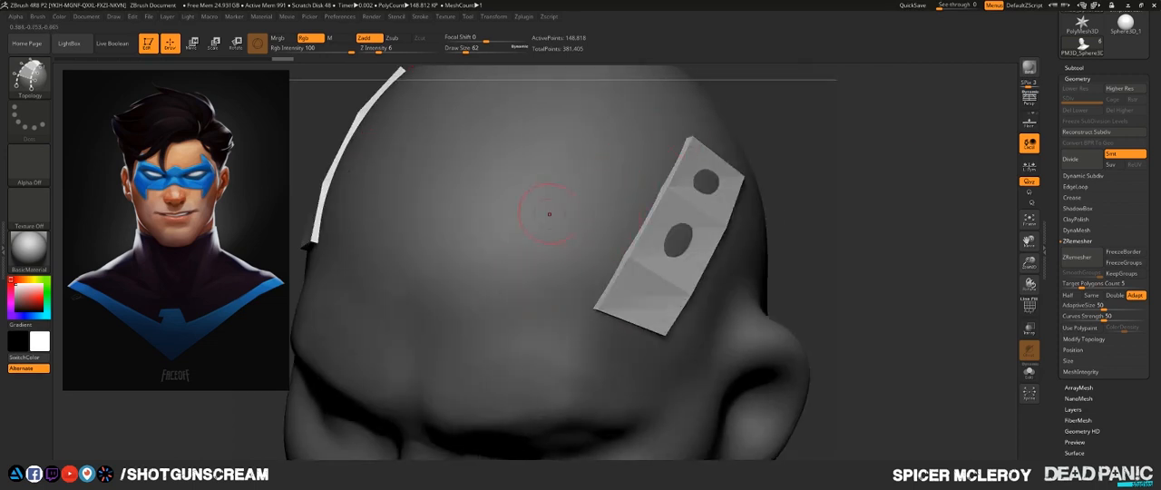
- Undo the generated strip mesh and the Topology curves on the side of the head
{"action": "key", "text": "ctrl+z"}
{"action": "key", "text": "ctrl+z"}
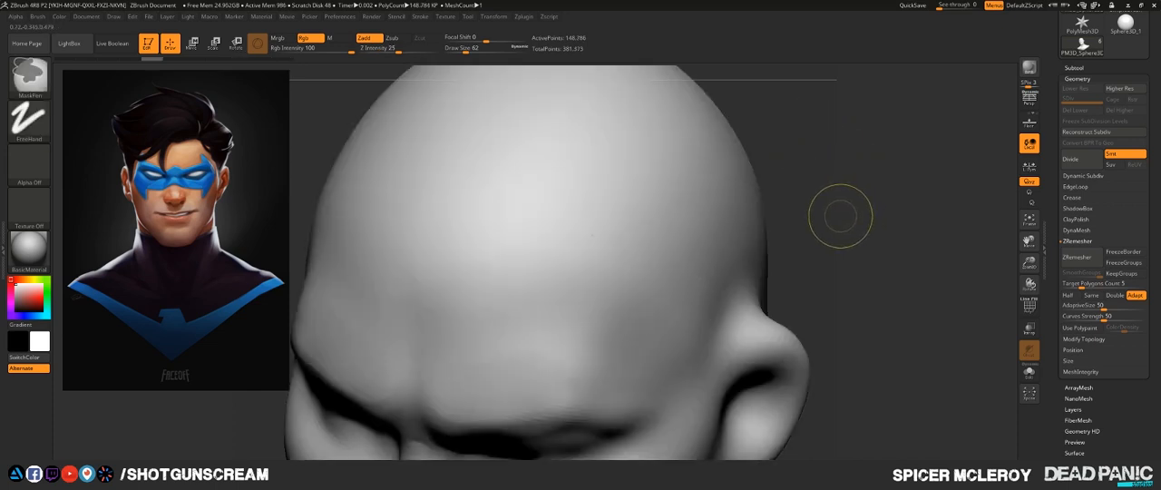
{"action": "key", "text": "space"}
{"action": "left_click", "coordinate": [864, 284]}
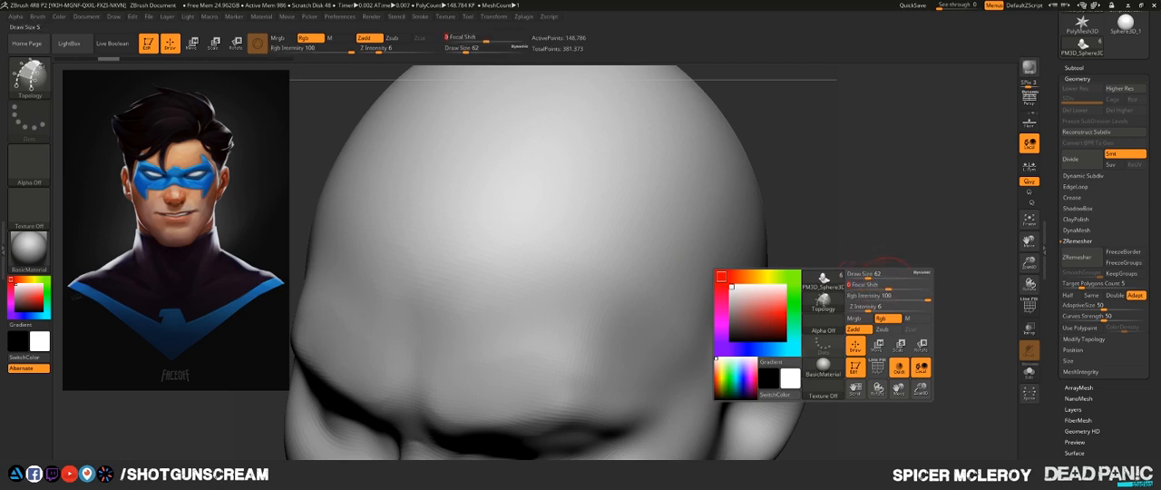
- Set the draw size to 39 and draw Topology curves from the centre of the brow down to its inner corner and outward along the brow
{"action": "left_click_drag", "start_coordinate": [821, 267], "coordinate": [723, 121]}
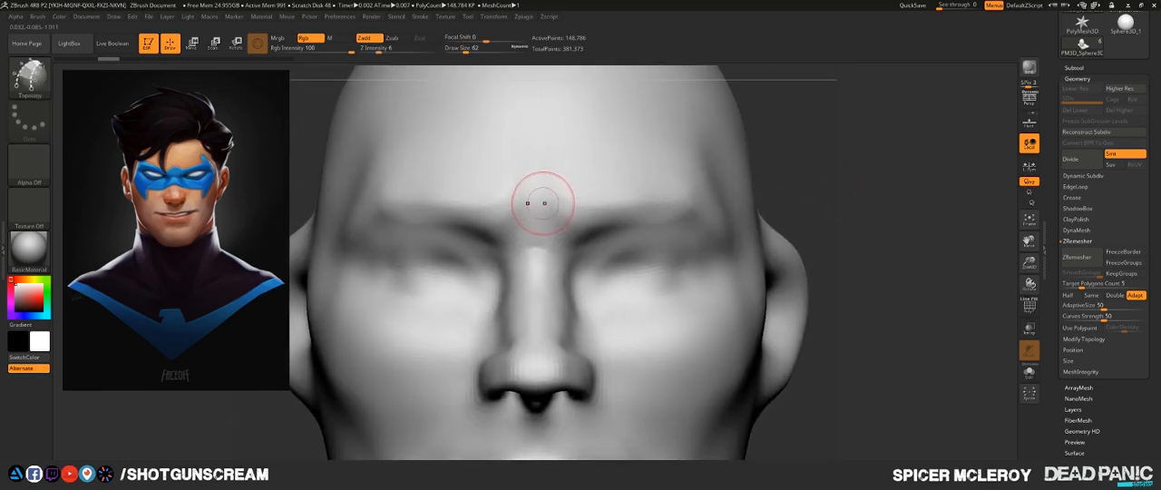
{"action": "key", "text": "s"}
{"action": "left_click_drag", "start_coordinate": [540, 202], "coordinate": [537, 200]}
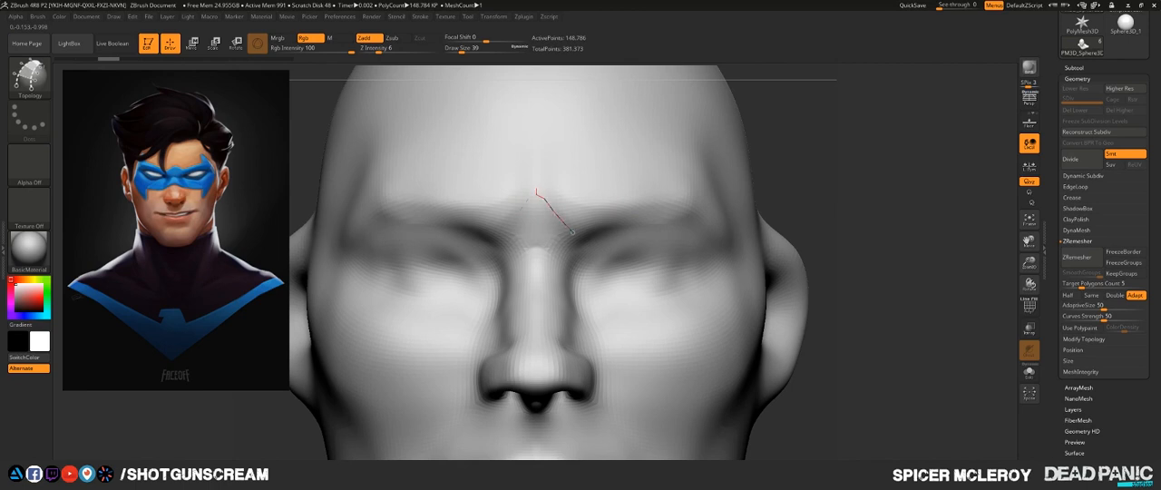
{"action": "left_click_drag", "start_coordinate": [575, 235], "coordinate": [577, 235]}
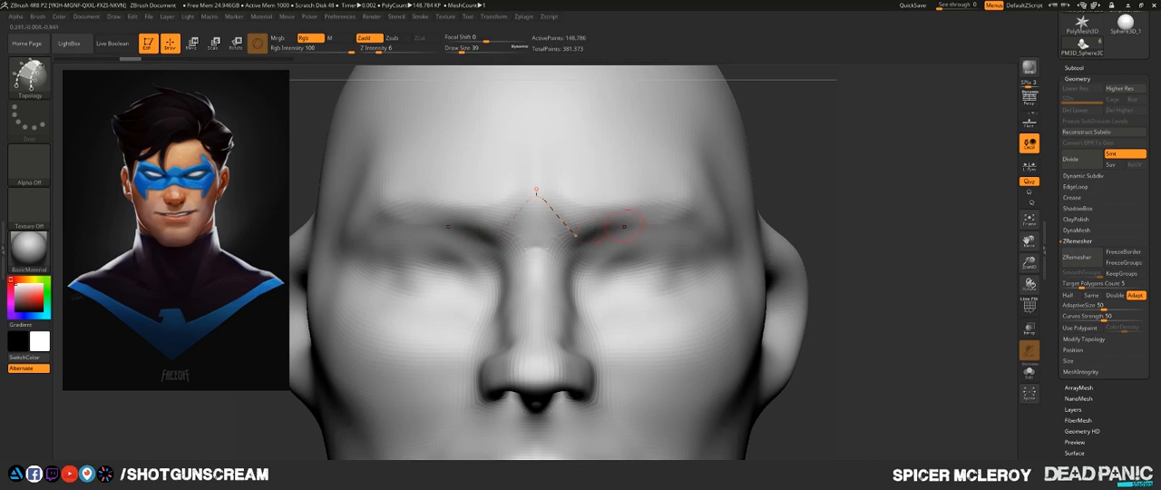
{"action": "left_click_drag", "start_coordinate": [655, 217], "coordinate": [723, 207]}
- Try drawing Topology curves down the temple and across the cheek for the mask's outer outline, and undo them
{"action": "mouse_move", "coordinate": [367, 185]}
{"action": "left_mouse_down"}
{"action": "mouse_move", "coordinate": [326, 271]}
{"action": "mouse_move", "coordinate": [371, 323]}
{"action": "mouse_move", "coordinate": [356, 324]}
{"action": "left_mouse_up"}
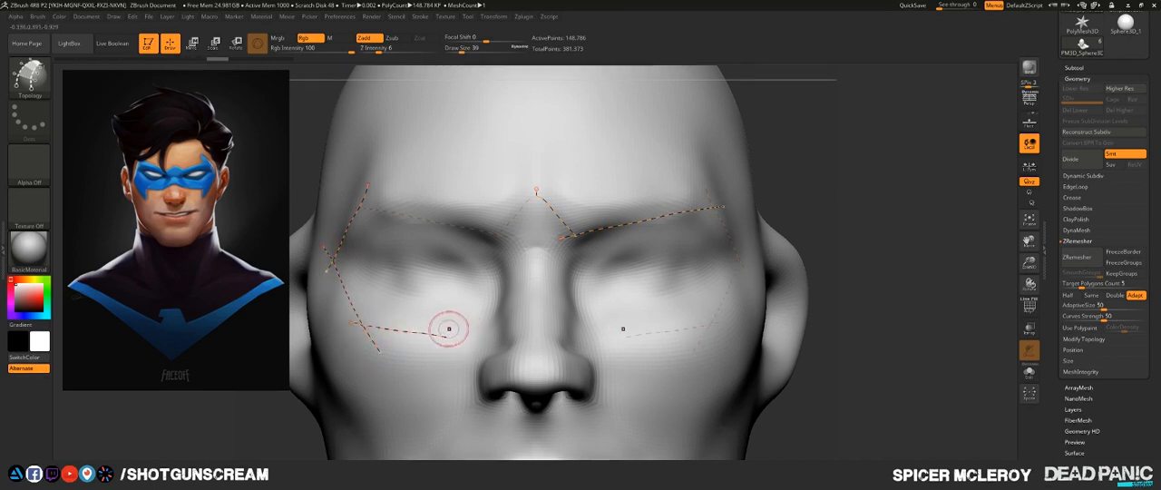
{"action": "key", "text": "ctrl"}
{"action": "key", "text": "ctrl+z"}
{"action": "key", "text": "ctrl+z"}
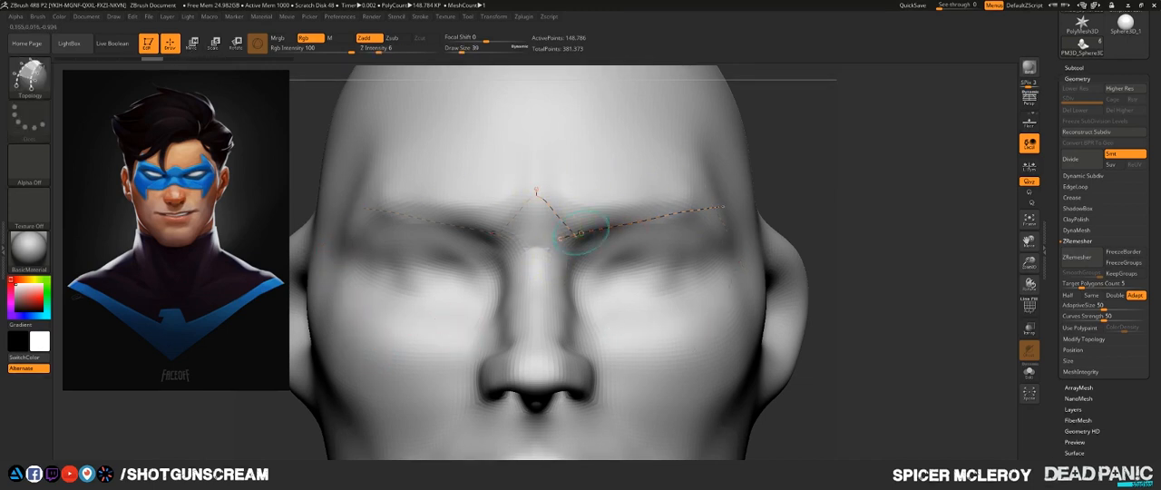
- Draw a short Topology curve down across the outer end of the brow curve
{"action": "left_click_drag", "start_coordinate": [843, 199], "coordinate": [666, 180], "text": "alt"}
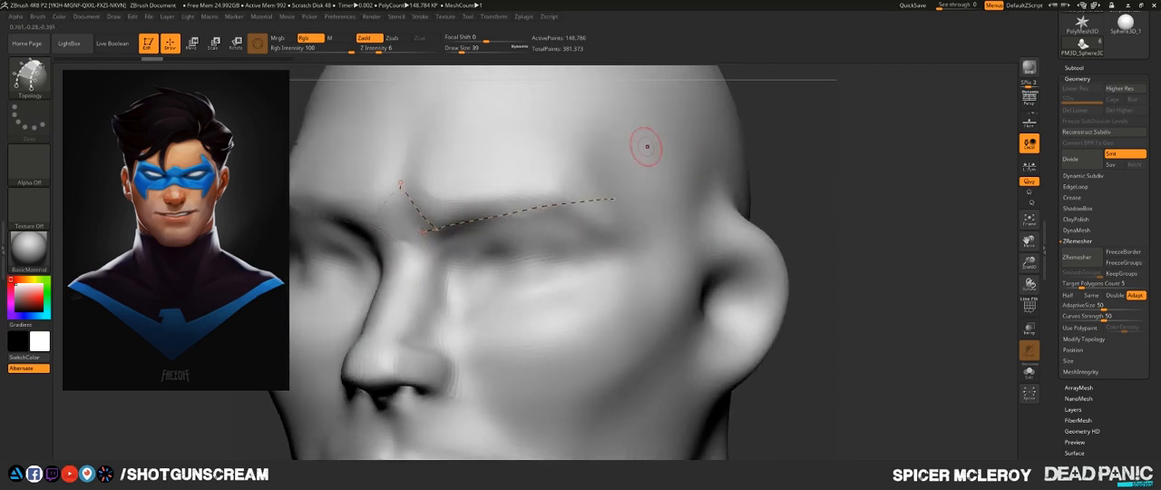
{"action": "left_click_drag", "start_coordinate": [577, 152], "coordinate": [599, 223]}
- Try drawing a slanted Topology curve from the temple peak and another from the cheek toward the ear, and undo both
{"action": "left_click_drag", "start_coordinate": [580, 152], "coordinate": [639, 235]}
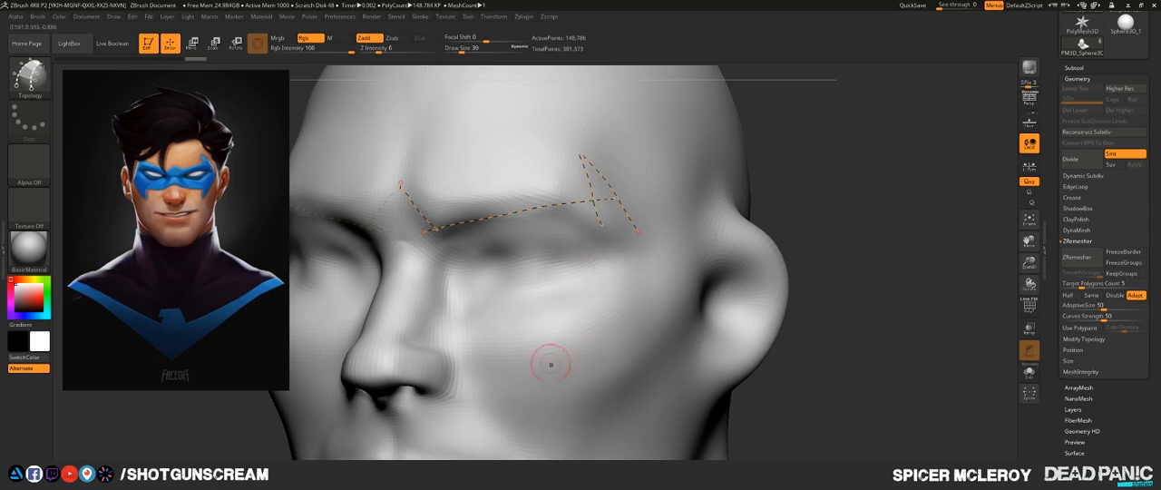
{"action": "left_click_drag", "start_coordinate": [535, 388], "coordinate": [684, 261]}
{"action": "key", "text": "ctrl+z"}
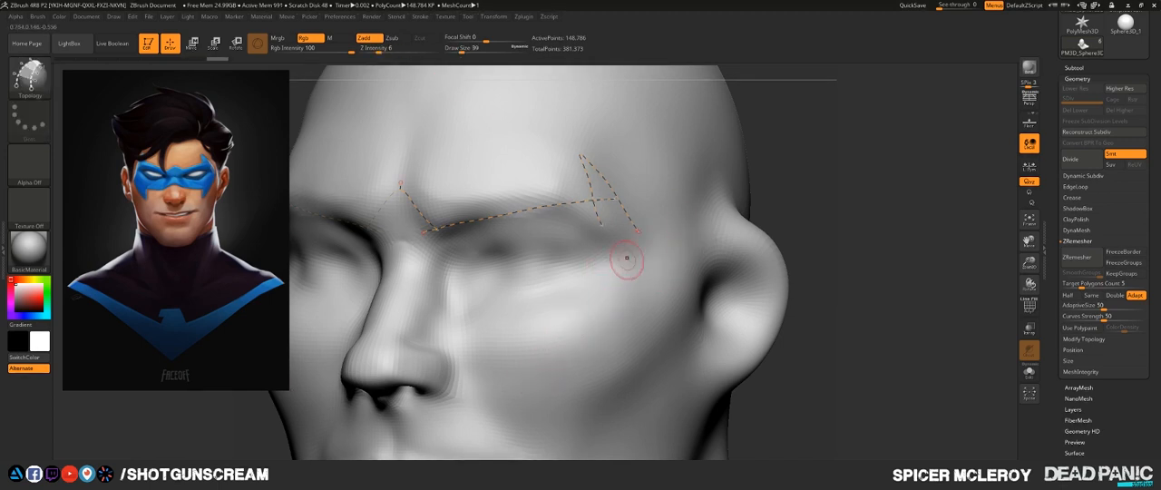
{"action": "key", "text": "ctrl"}
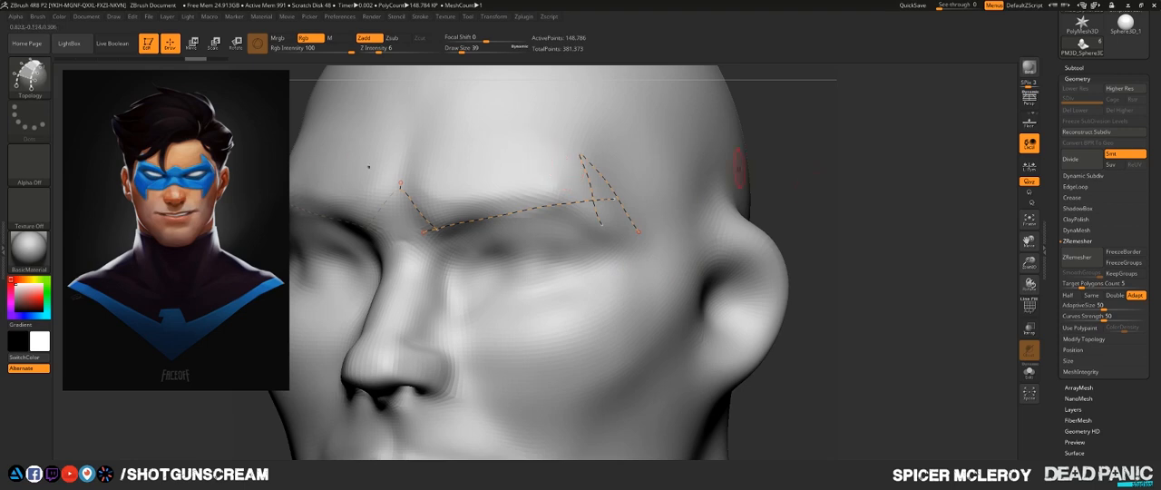
{"action": "mouse_move", "coordinate": [787, 153]}
{"action": "left_mouse_down"}
{"action": "mouse_move", "coordinate": [712, 158]}
{"action": "mouse_move", "coordinate": [842, 204]}
{"action": "mouse_move", "coordinate": [796, 182]}
{"action": "left_mouse_up"}
{"action": "key", "text": "ctrl+z"}
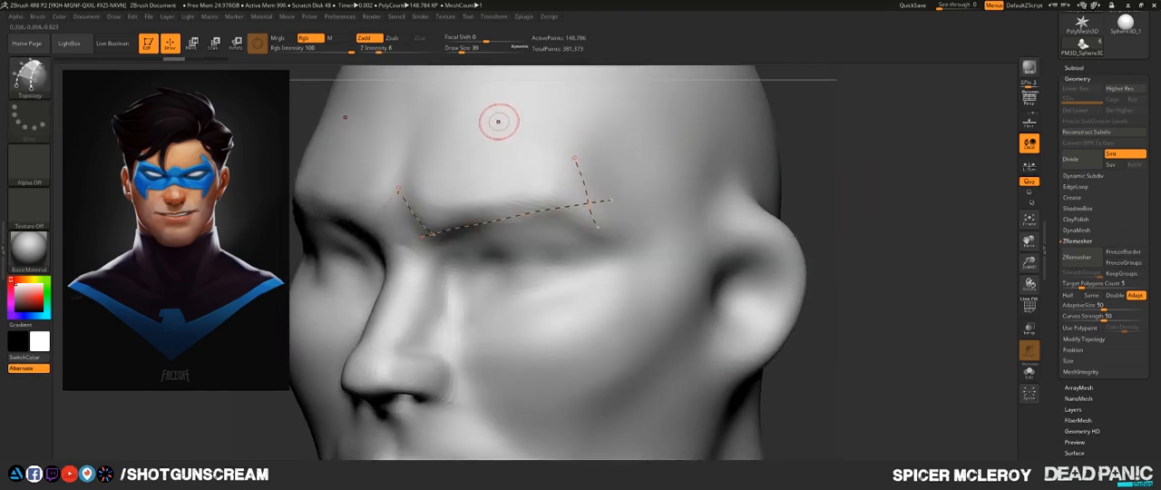
- Try trimming the lower tail of the outer curve and drawing a slanted curve across the brow's end, and undo it
{"action": "left_click_drag", "start_coordinate": [558, 271], "coordinate": [524, 316], "text": "alt"}
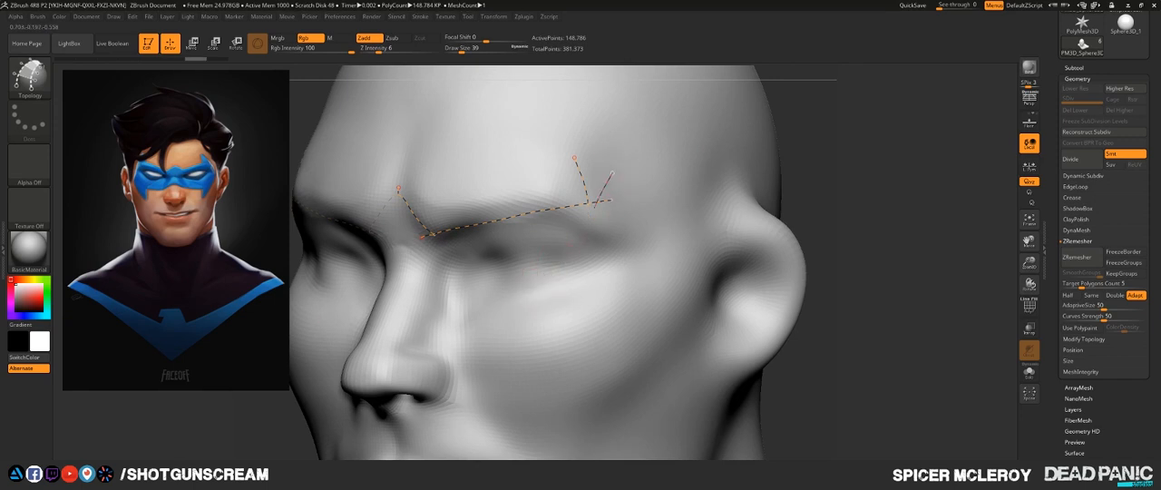
{"action": "left_click_drag", "start_coordinate": [611, 189], "coordinate": [527, 295], "text": "alt"}
{"action": "key", "text": "ctrl+z"}
{"action": "key", "text": "ctrl+z"}
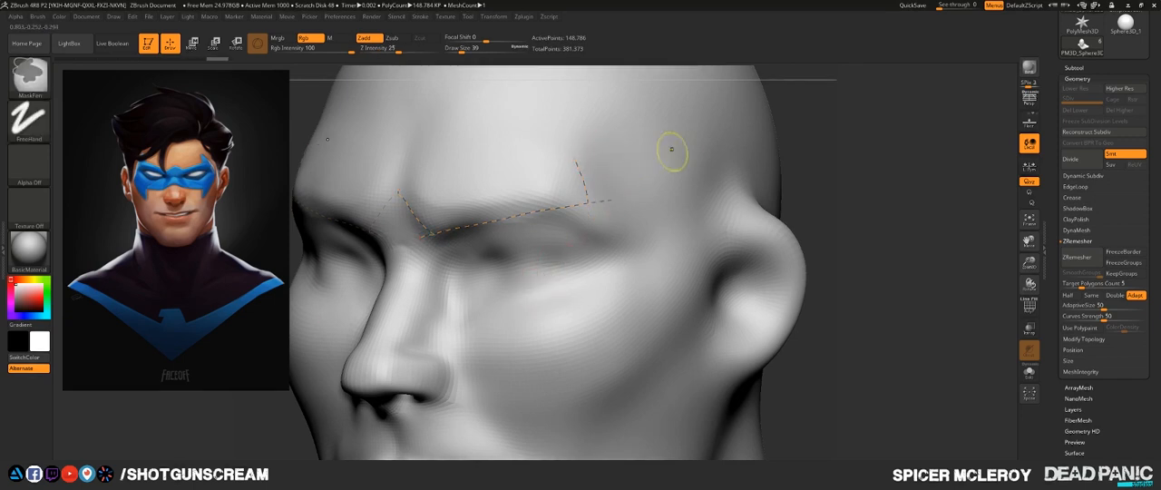
- Trim the overlapping ends where the brow curve meets the short outer curve, leaving a clean corner
{"action": "left_click_drag", "start_coordinate": [847, 187], "coordinate": [847, 238], "text": "alt"}
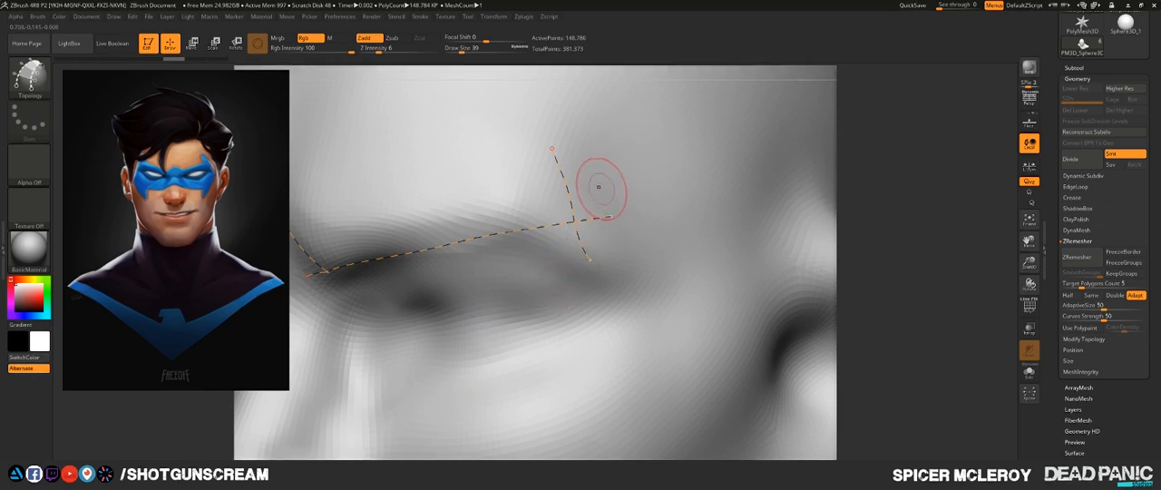
{"action": "left_click_drag", "start_coordinate": [596, 187], "coordinate": [627, 301], "text": "alt"}
{"action": "left_click_drag", "start_coordinate": [606, 218], "coordinate": [517, 292], "text": "alt"}
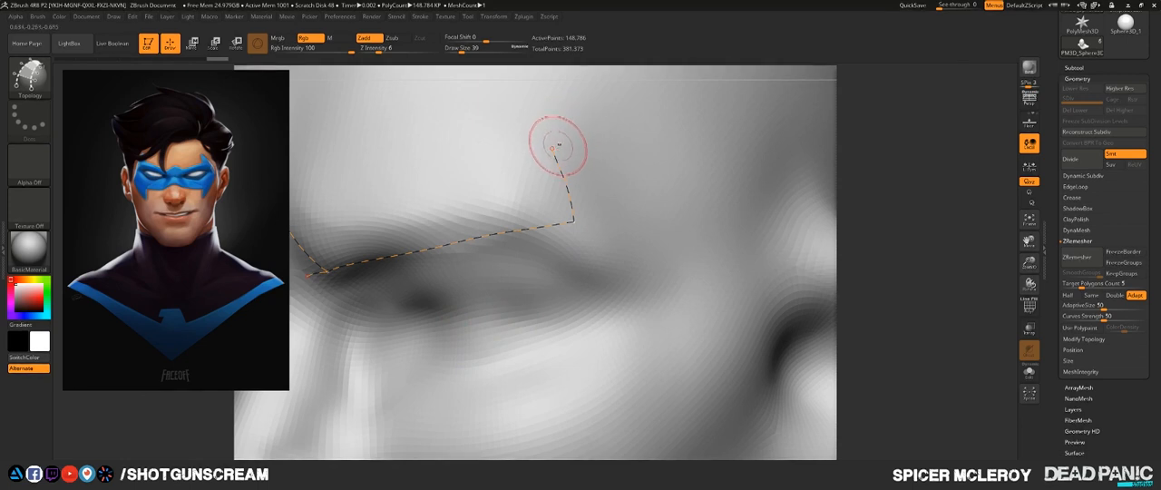
- Try drawing a long Topology curve from the upper tip of the outer curve down toward the ear, and undo it
{"action": "left_click_drag", "start_coordinate": [555, 148], "coordinate": [756, 335]}
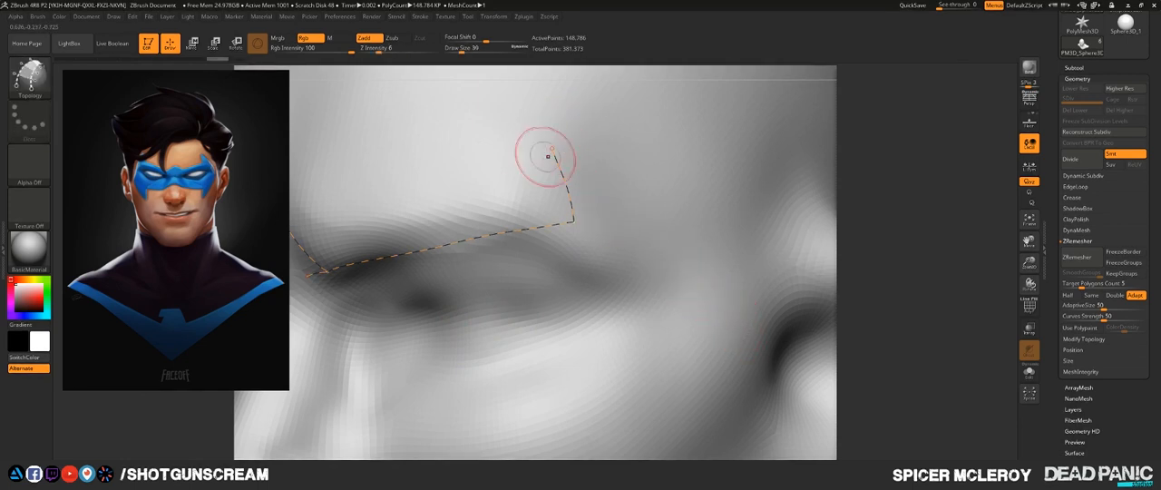
{"action": "mouse_move", "coordinate": [508, 132]}
{"action": "left_mouse_down"}
{"action": "mouse_move", "coordinate": [622, 207]}
{"action": "mouse_move", "coordinate": [748, 317]}
{"action": "left_mouse_up"}
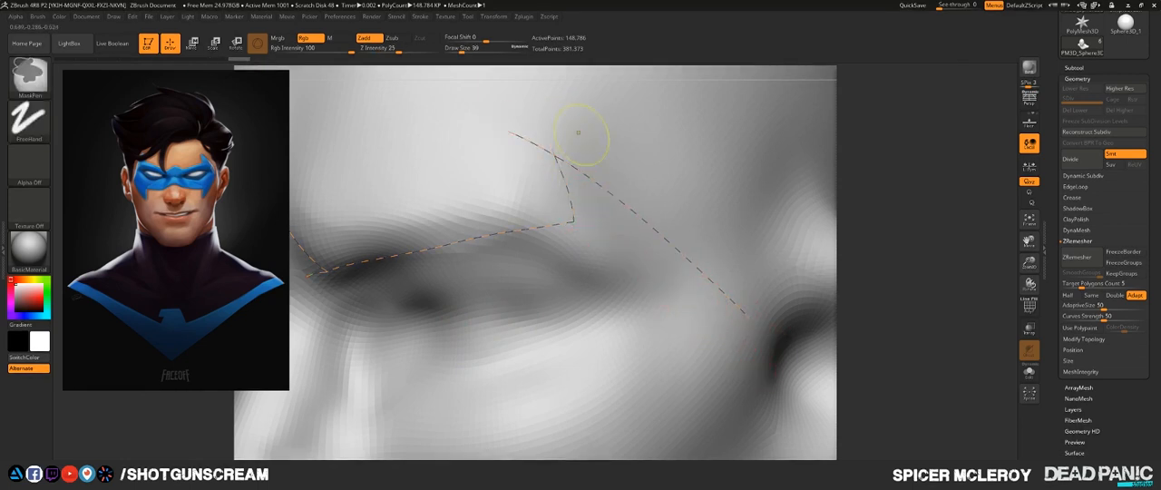
{"action": "key", "text": "ctrl+z"}
- Open the stroke's Lazy Mouse settings and adjust LazyRadius for drawing the Topology curves
{"action": "left_click", "coordinate": [420, 17]}
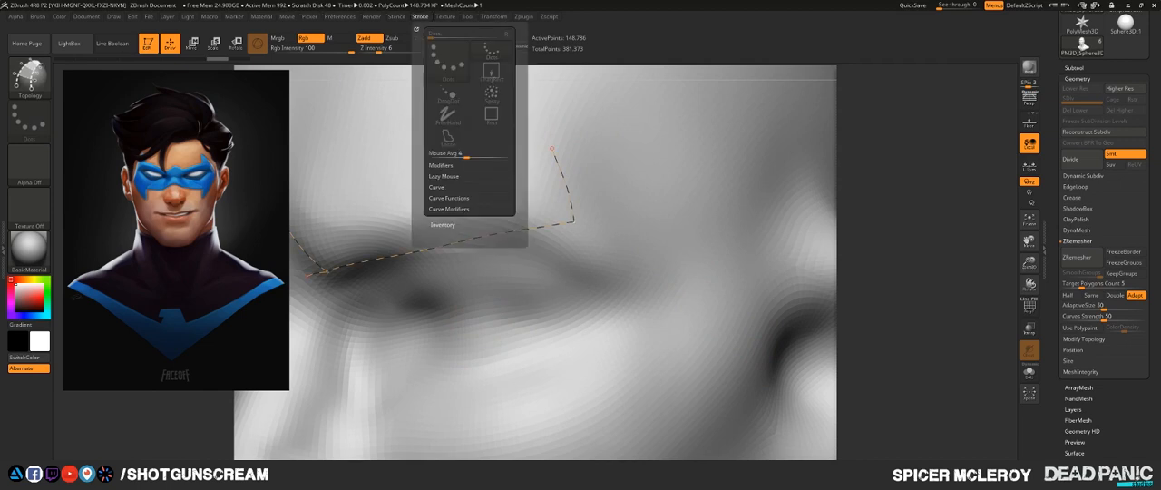
{"action": "left_click", "coordinate": [420, 17]}
{"action": "left_click", "coordinate": [444, 176]}
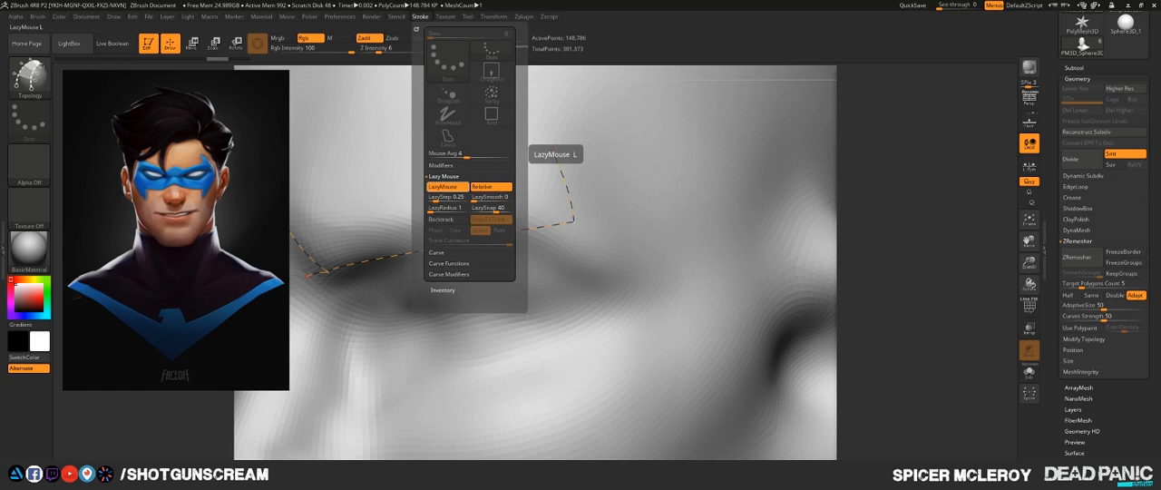
{"action": "left_click", "coordinate": [446, 208]}
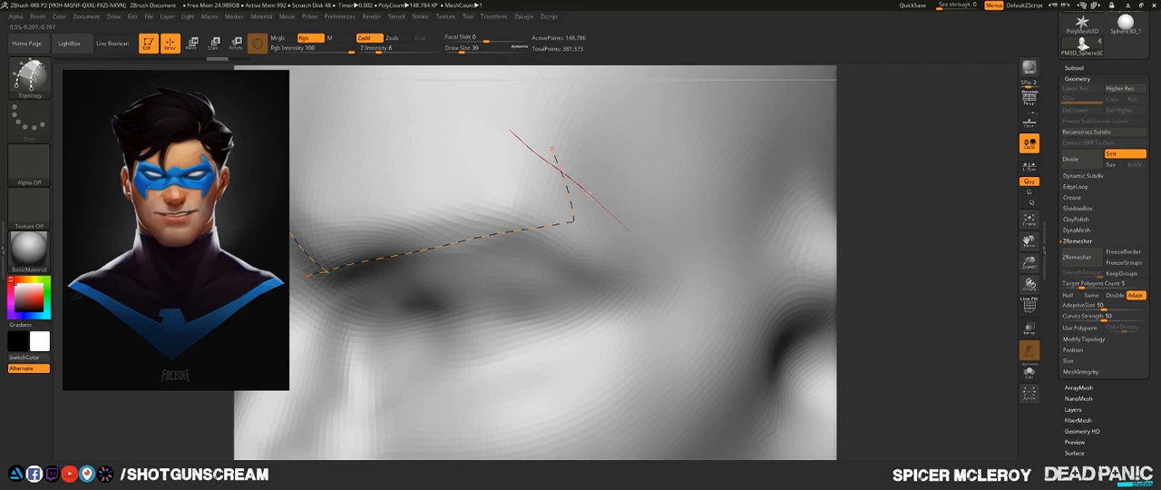
- Draw a long Topology curve from the outer brow tip toward the ear and a steep curve crossing its end at the temple
{"action": "left_click_drag", "start_coordinate": [732, 327], "coordinate": [737, 329]}
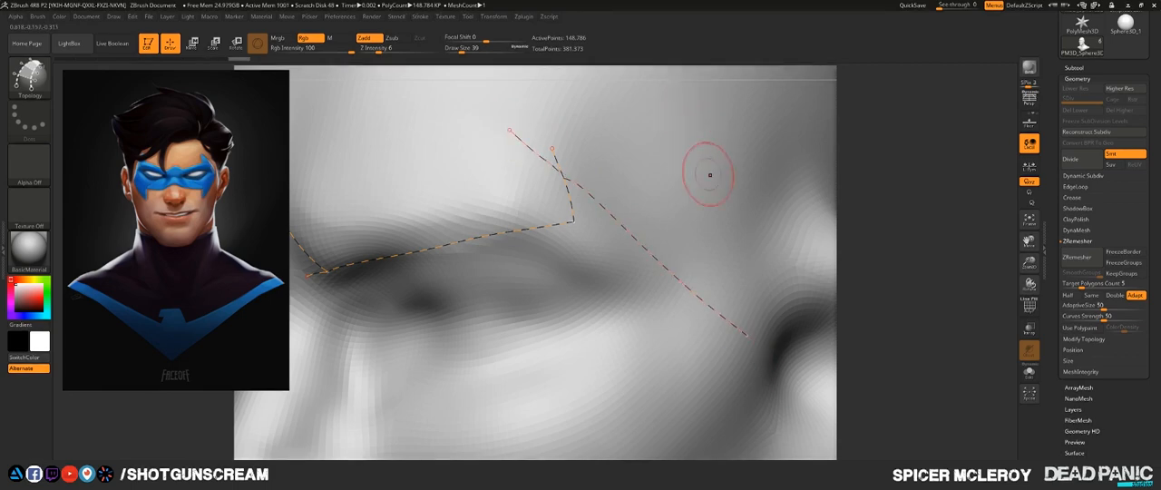
{"action": "mouse_move", "coordinate": [710, 173]}
{"action": "right_mouse_down", "text": "ctrl"}
{"action": "mouse_move", "coordinate": [801, 194]}
{"action": "mouse_move", "coordinate": [743, 172]}
{"action": "mouse_move", "coordinate": [789, 192]}
{"action": "mouse_move", "coordinate": [729, 184]}
{"action": "mouse_move", "coordinate": [762, 181]}
{"action": "right_mouse_up", "text": "ctrl"}
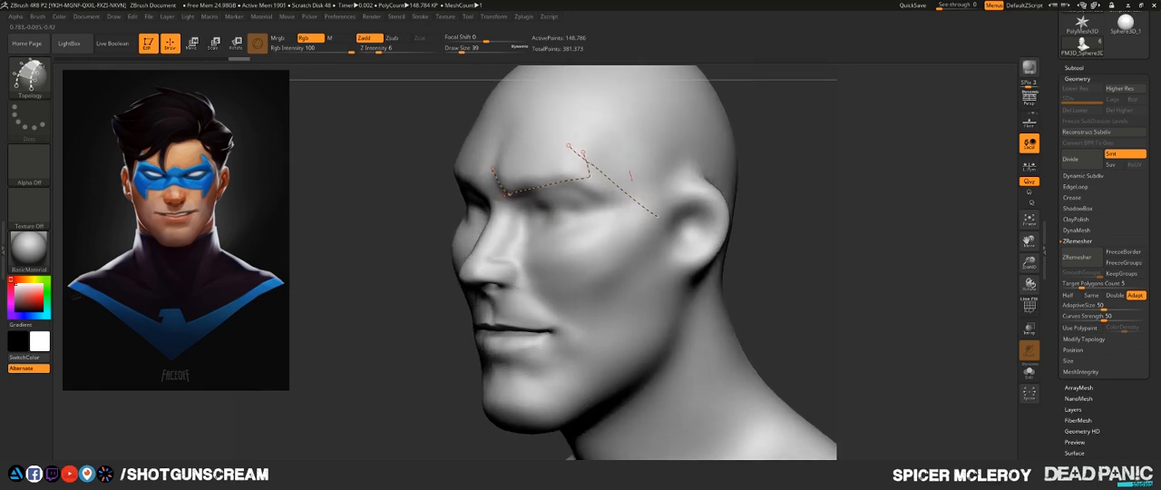
{"action": "right_click_drag", "start_coordinate": [728, 185], "coordinate": [752, 182]}
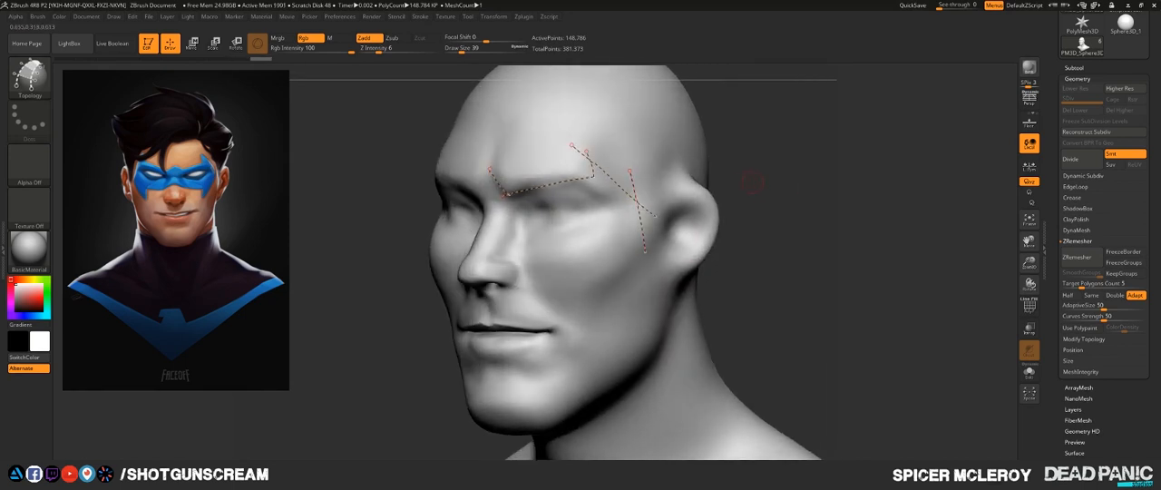
{"action": "left_click_drag", "start_coordinate": [654, 260], "coordinate": [656, 264], "text": "alt"}
- Restore the cleared mask curves and trim the overlapping ends at the outer brow tip and at the temple corner
{"action": "right_click_drag", "start_coordinate": [777, 197], "coordinate": [785, 223], "text": "ctrl"}
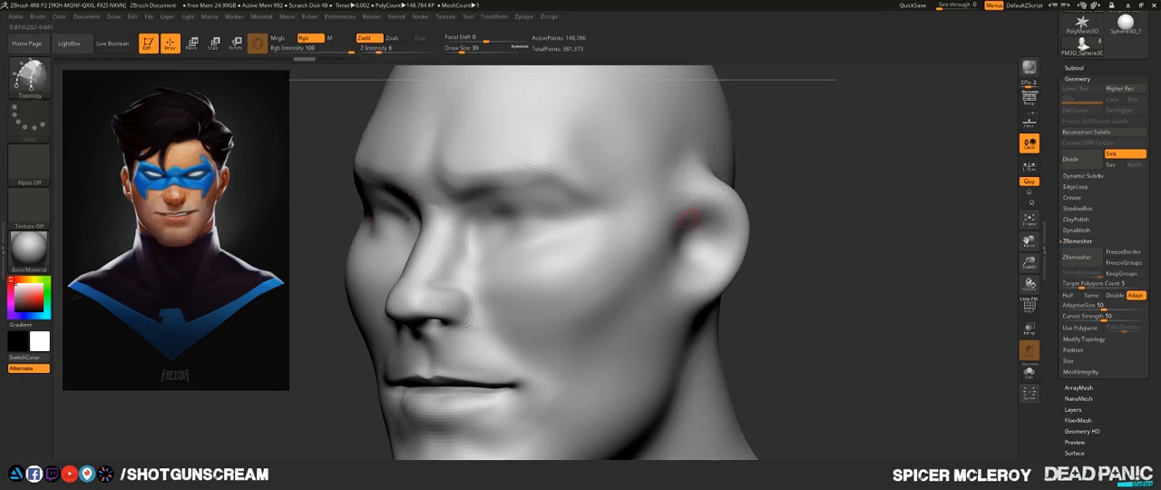
{"action": "key", "text": "ctrl+z"}
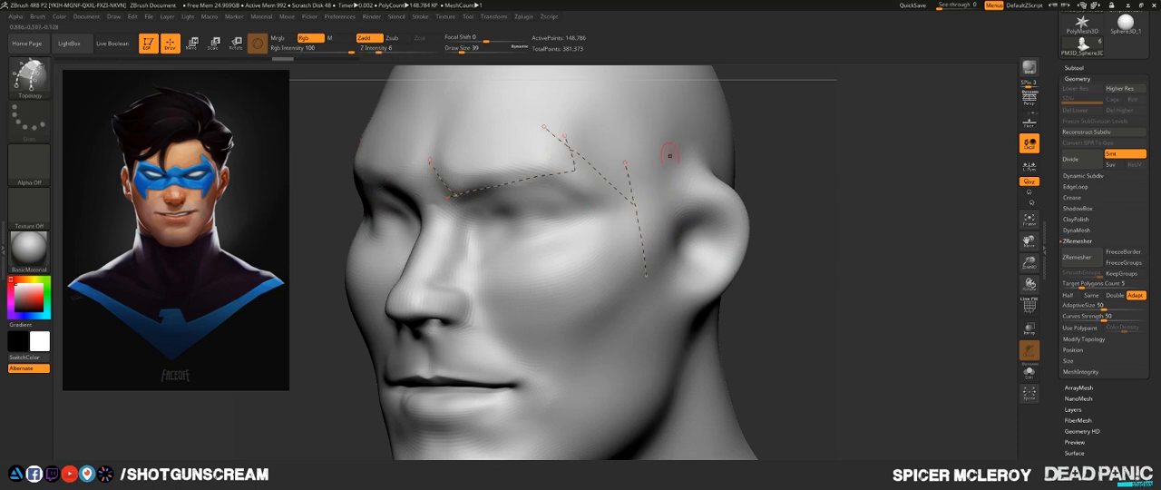
{"action": "left_click_drag", "start_coordinate": [529, 142], "coordinate": [596, 143], "text": "alt"}
{"action": "left_click_drag", "start_coordinate": [618, 172], "coordinate": [651, 192], "text": "alt"}
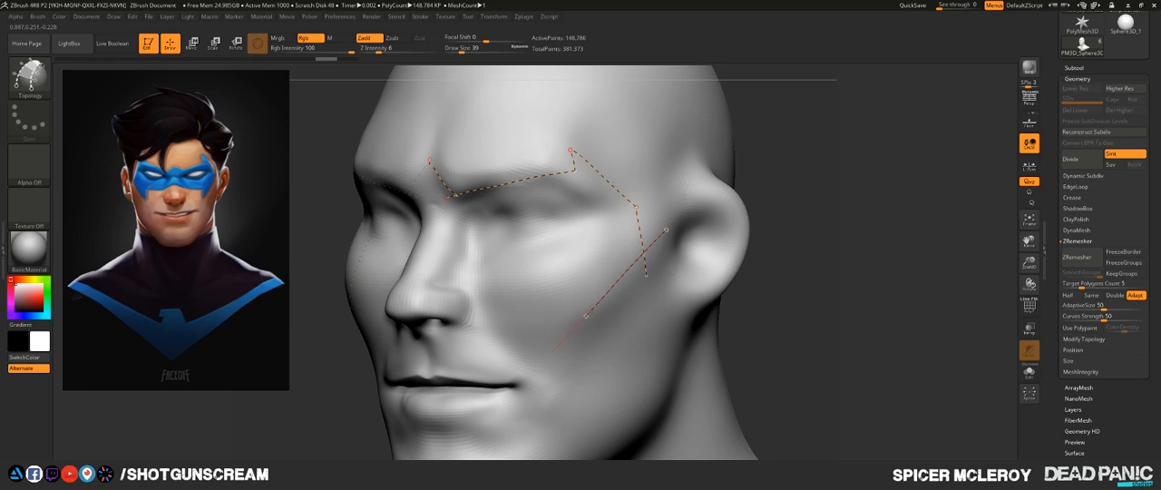
- Draw a diagonal curve from the temple down to the cheek and a short upward curve from its end, trimming the overlaps
{"action": "left_click_drag", "start_coordinate": [546, 361], "coordinate": [543, 366]}
{"action": "left_click_drag", "start_coordinate": [570, 280], "coordinate": [566, 267]}
{"action": "left_click_drag", "start_coordinate": [544, 309], "coordinate": [542, 308], "text": "alt"}
{"action": "left_click_drag", "start_coordinate": [660, 211], "coordinate": [662, 205], "text": "alt"}
{"action": "left_click_drag", "start_coordinate": [754, 164], "coordinate": [760, 215], "text": "shift"}
{"action": "left_click_drag", "start_coordinate": [770, 264], "coordinate": [696, 279]}
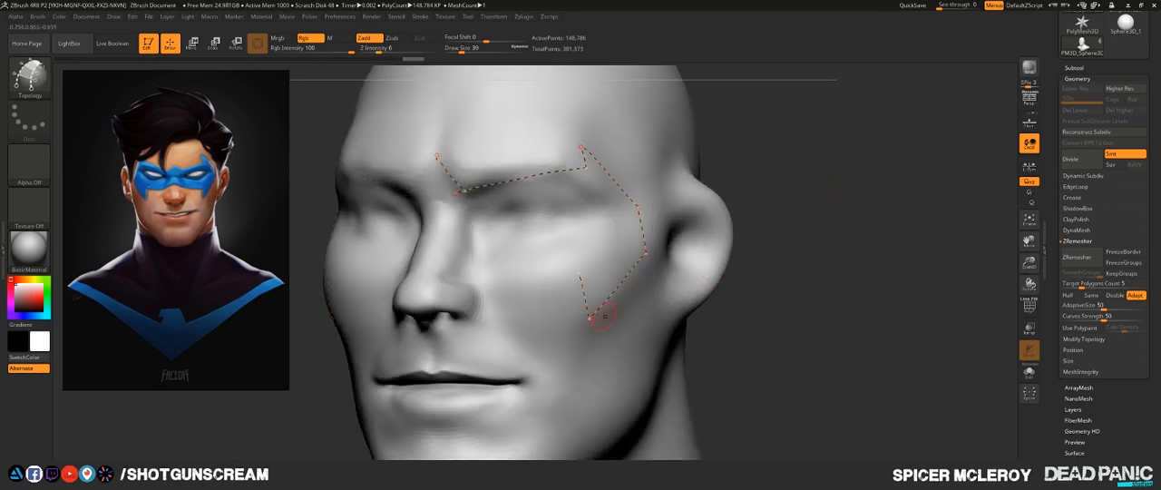
{"action": "left_click_drag", "start_coordinate": [589, 317], "coordinate": [576, 275]}
{"action": "left_click_drag", "start_coordinate": [770, 269], "coordinate": [697, 265]}
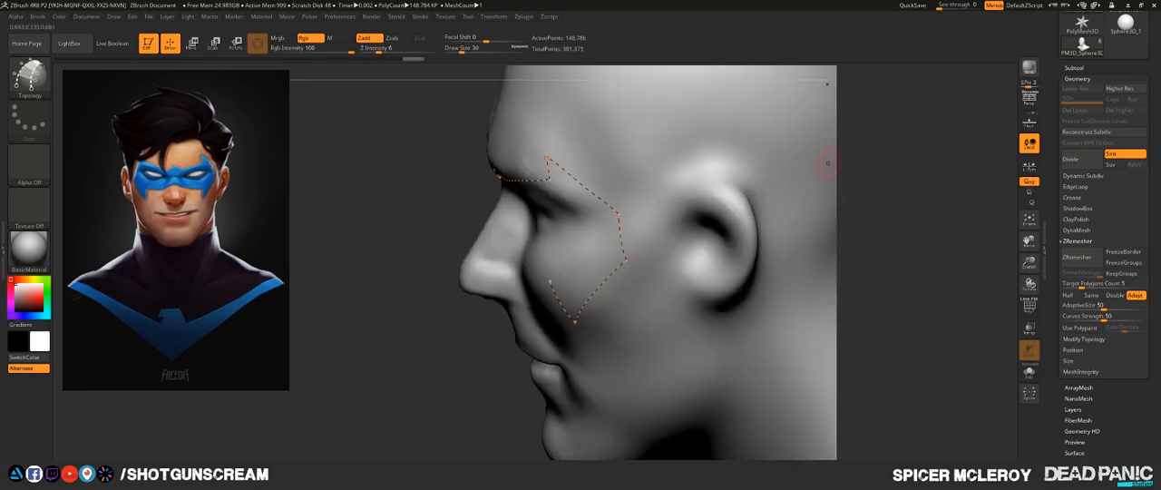
- Try drawing crossing Topology curves on the side of the skull above the ear, and undo them
{"action": "left_click_drag", "start_coordinate": [829, 161], "coordinate": [733, 290], "text": "alt"}
{"action": "mouse_move", "coordinate": [525, 190]}
{"action": "left_mouse_down"}
{"action": "mouse_move", "coordinate": [602, 215]}
{"action": "mouse_move", "coordinate": [666, 186]}
{"action": "mouse_move", "coordinate": [736, 317]}
{"action": "left_mouse_up"}
{"action": "key", "text": "ctrl+z"}
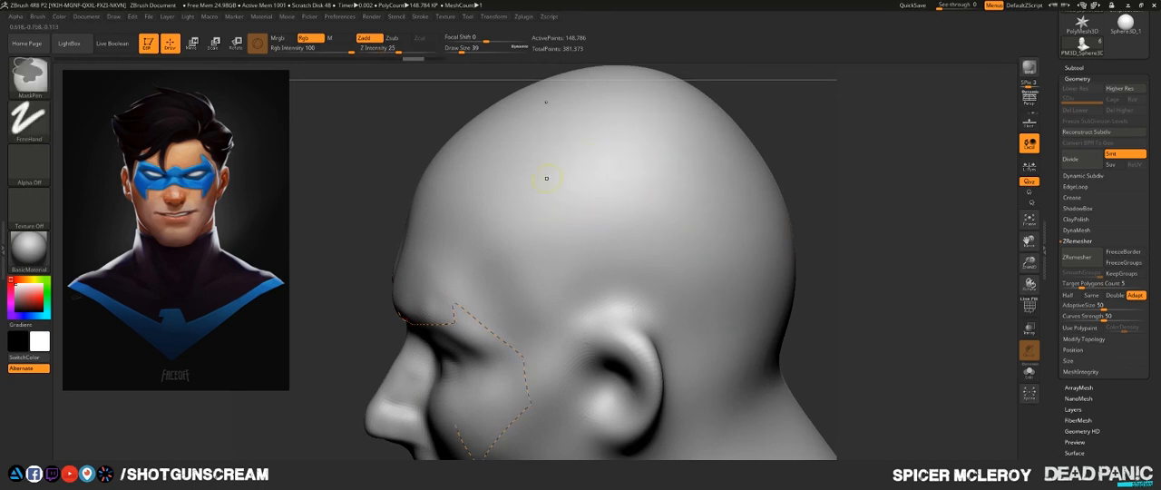
{"action": "left_click_drag", "start_coordinate": [522, 172], "coordinate": [583, 334]}
{"action": "mouse_move", "coordinate": [512, 269]}
{"action": "left_mouse_down"}
{"action": "mouse_move", "coordinate": [739, 169]}
{"action": "mouse_move", "coordinate": [695, 185]}
{"action": "left_mouse_up"}
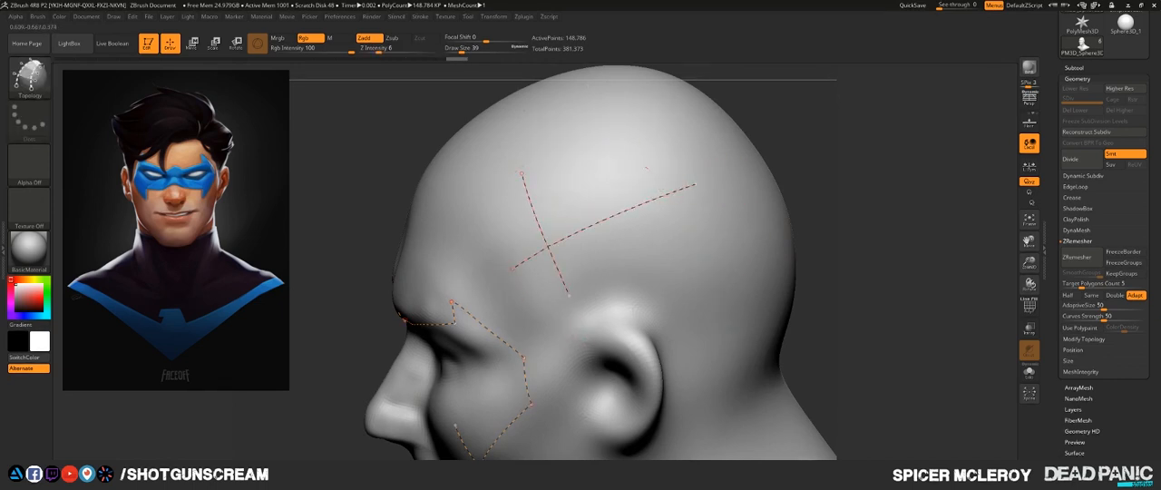
{"action": "left_click_drag", "start_coordinate": [730, 367], "coordinate": [731, 370]}
{"action": "left_click_drag", "start_coordinate": [476, 237], "coordinate": [677, 314], "text": "alt"}
{"action": "left_click_drag", "start_coordinate": [735, 210], "coordinate": [736, 211], "text": "alt"}
{"action": "key", "text": "ctrl+z"}
{"action": "key", "text": "ctrl+z"}
{"action": "key", "text": "ctrl+z"}
{"action": "key", "text": "ctrl+z"}
{"action": "key", "text": "ctrl+z"}
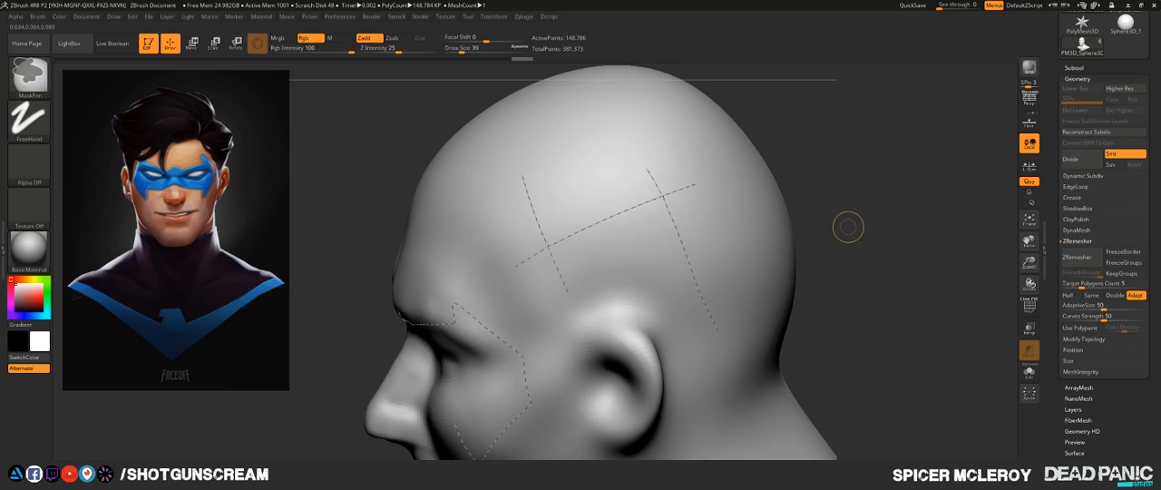
- Draw the mask's lower edge from the nose bridge across the cheek and trim it where it meets the short cheek curve
{"action": "left_click_drag", "start_coordinate": [857, 344], "coordinate": [866, 182], "text": "alt"}
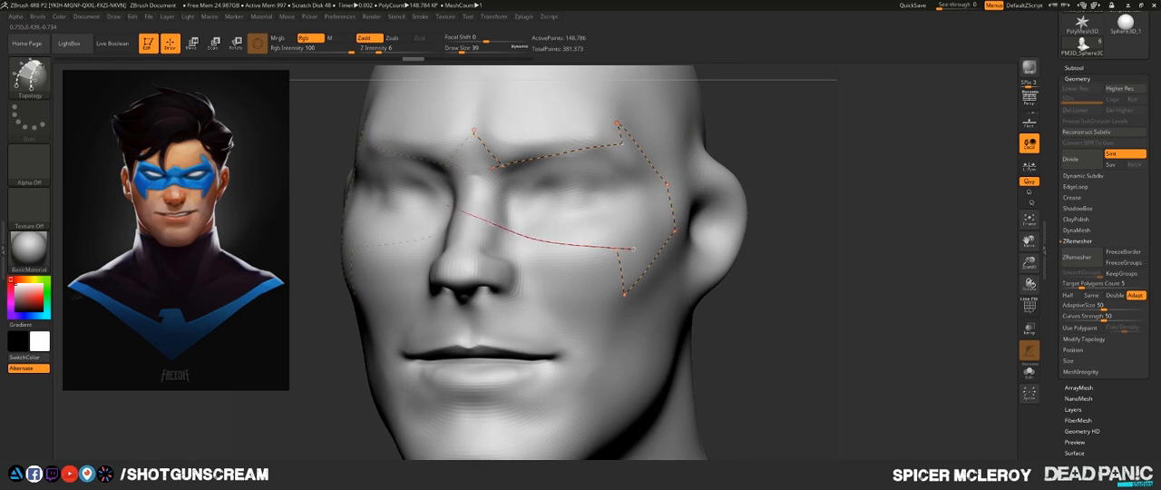
{"action": "left_click_drag", "start_coordinate": [424, 201], "coordinate": [420, 200]}
{"action": "mouse_move", "coordinate": [861, 89]}
{"action": "left_mouse_down"}
{"action": "mouse_move", "coordinate": [881, 125]}
{"action": "mouse_move", "coordinate": [885, 190]}
{"action": "mouse_move", "coordinate": [920, 188]}
{"action": "left_mouse_up"}
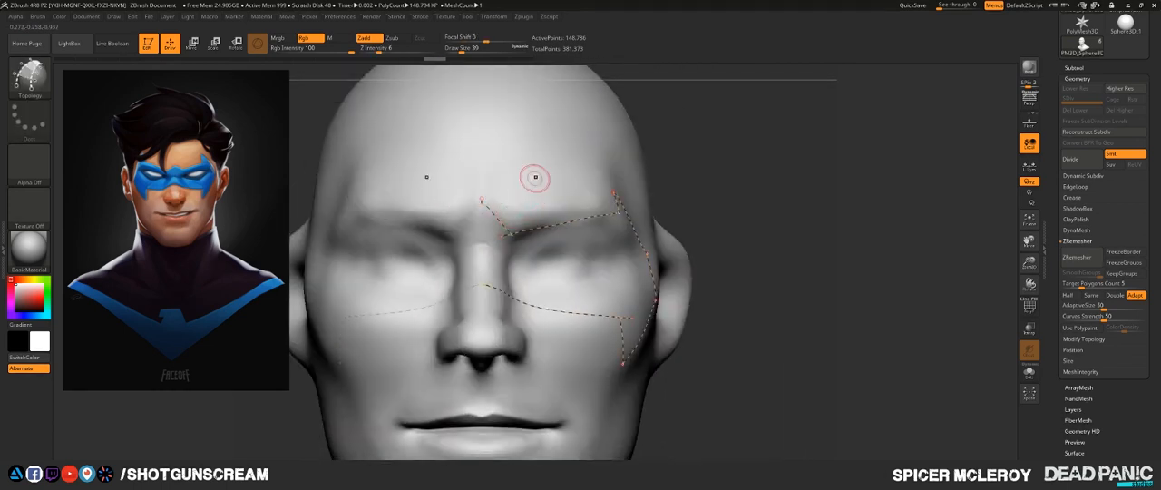
{"action": "left_click_drag", "start_coordinate": [535, 271], "coordinate": [541, 273], "text": "alt"}
{"action": "mouse_move", "coordinate": [766, 292]}
{"action": "left_mouse_down"}
{"action": "mouse_move", "coordinate": [726, 301]}
{"action": "mouse_move", "coordinate": [760, 288]}
{"action": "left_mouse_up"}
- Draw a vertical Topology curve along the face's centre line from between the brows down the nose
{"action": "left_click_drag", "start_coordinate": [640, 329], "coordinate": [597, 254], "text": "alt"}
{"action": "mouse_move", "coordinate": [798, 216]}
{"action": "left_mouse_down", "text": "shift"}
{"action": "mouse_move", "coordinate": [839, 216]}
{"action": "mouse_move", "coordinate": [827, 243]}
{"action": "mouse_move", "coordinate": [788, 254]}
{"action": "mouse_move", "coordinate": [807, 262]}
{"action": "mouse_move", "coordinate": [809, 220]}
{"action": "left_mouse_up", "text": "shift"}
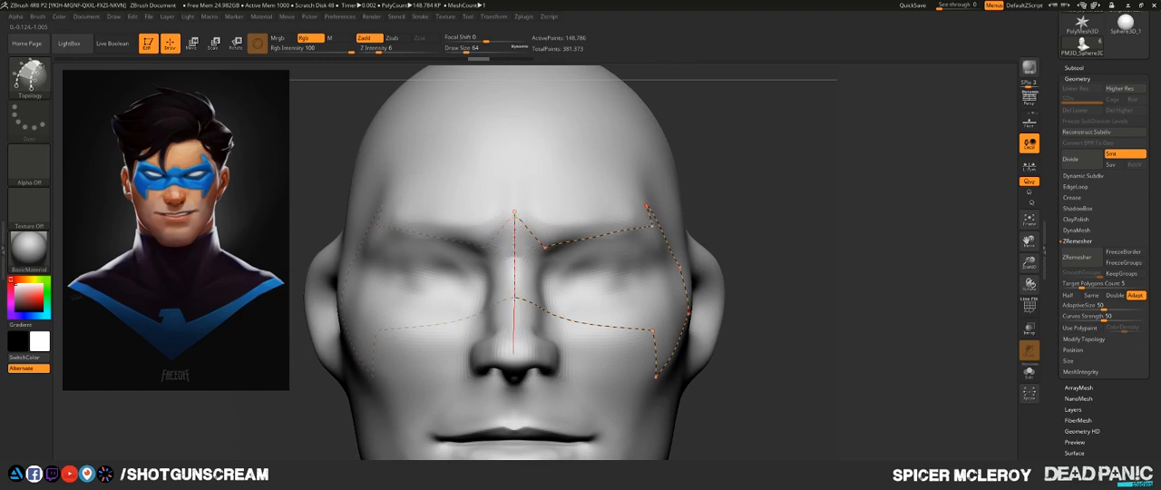
{"action": "left_click_drag", "start_coordinate": [513, 353], "coordinate": [513, 341]}
{"action": "mouse_move", "coordinate": [830, 182]}
{"action": "left_mouse_down"}
{"action": "mouse_move", "coordinate": [771, 192]}
{"action": "mouse_move", "coordinate": [817, 171]}
{"action": "mouse_move", "coordinate": [817, 206]}
{"action": "mouse_move", "coordinate": [782, 202]}
{"action": "mouse_move", "coordinate": [752, 159]}
{"action": "left_mouse_up"}
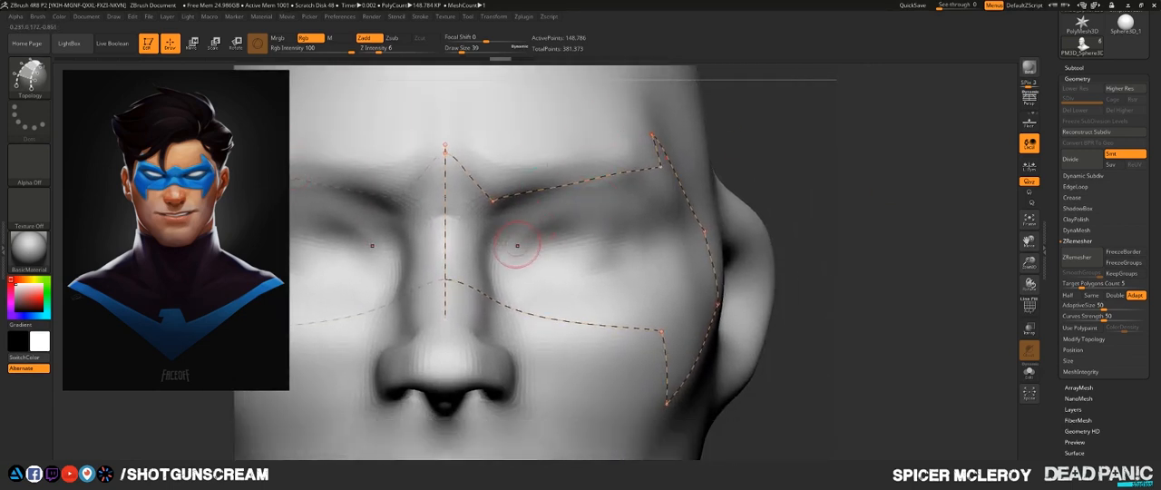
- Draw overlapping Topology curves around the eye for the opening's upper, inner, lower and outer edges
{"action": "left_click_drag", "start_coordinate": [707, 220], "coordinate": [707, 220]}
{"action": "left_click_drag", "start_coordinate": [530, 329], "coordinate": [530, 329]}
{"action": "left_click_drag", "start_coordinate": [673, 286], "coordinate": [674, 286]}
{"action": "left_click_drag", "start_coordinate": [585, 297], "coordinate": [646, 266]}
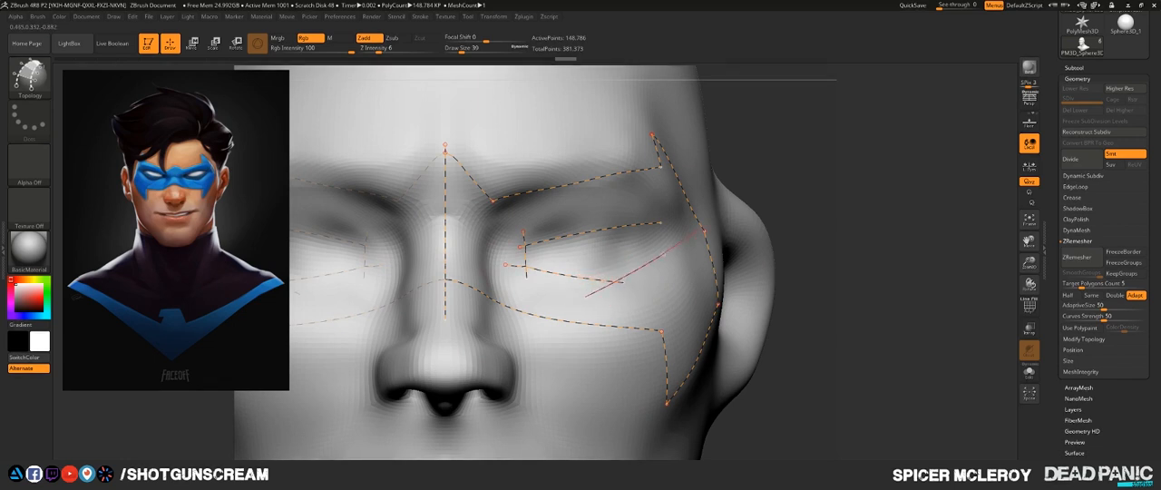
{"action": "left_click_drag", "start_coordinate": [704, 232], "coordinate": [704, 232]}
{"action": "left_click_drag", "start_coordinate": [694, 299], "coordinate": [673, 257]}
- Trim the overhanging curve ends around the eye opening to leave clean corners
{"action": "left_click_drag", "start_coordinate": [503, 311], "coordinate": [514, 320], "text": "alt"}
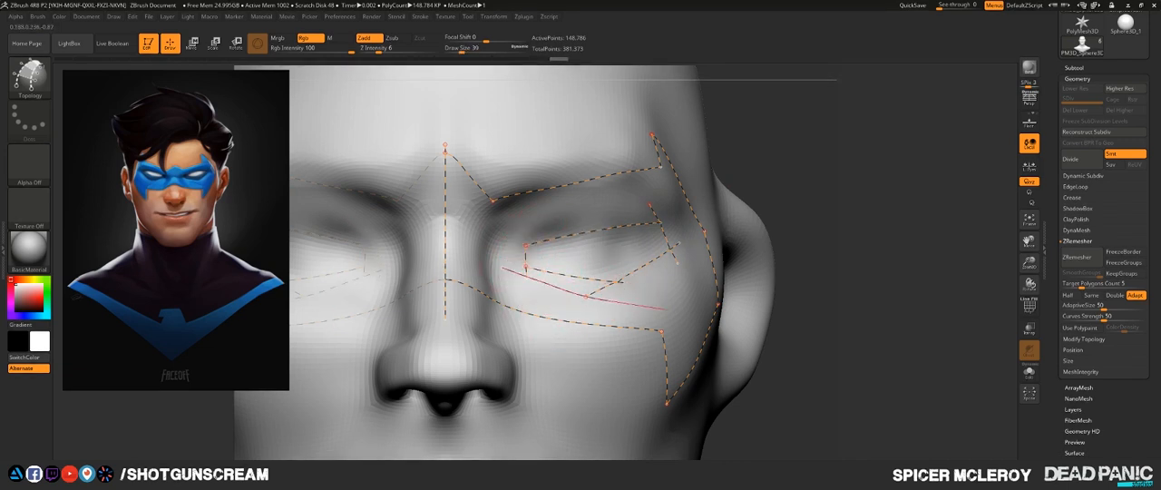
{"action": "left_click_drag", "start_coordinate": [664, 309], "coordinate": [666, 309], "text": "alt"}
{"action": "left_click_drag", "start_coordinate": [647, 277], "coordinate": [640, 277], "text": "alt"}
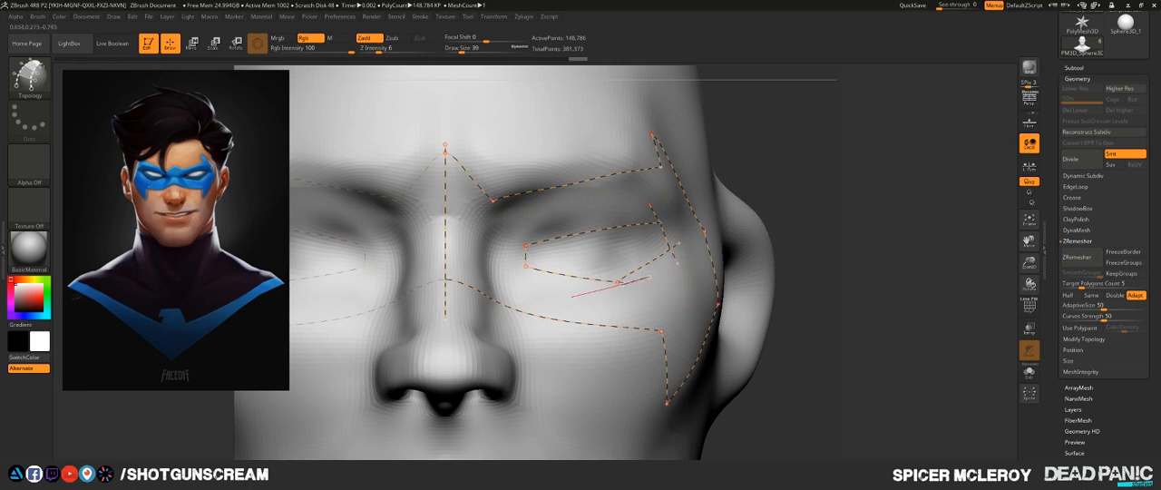
{"action": "left_click_drag", "start_coordinate": [571, 297], "coordinate": [568, 299], "text": "alt"}
{"action": "mouse_move", "coordinate": [657, 281]}
{"action": "left_mouse_down", "text": "alt"}
{"action": "mouse_move", "coordinate": [678, 243]}
{"action": "mouse_move", "coordinate": [716, 219]}
{"action": "left_mouse_up", "text": "alt"}
- Try connecting the eye opening's corners directly to the outer mask outline with Topology curves, and undo them
{"action": "mouse_move", "coordinate": [791, 174]}
{"action": "left_mouse_down", "text": "alt"}
{"action": "mouse_move", "coordinate": [794, 231]}
{"action": "mouse_move", "coordinate": [716, 231]}
{"action": "left_mouse_up", "text": "alt"}
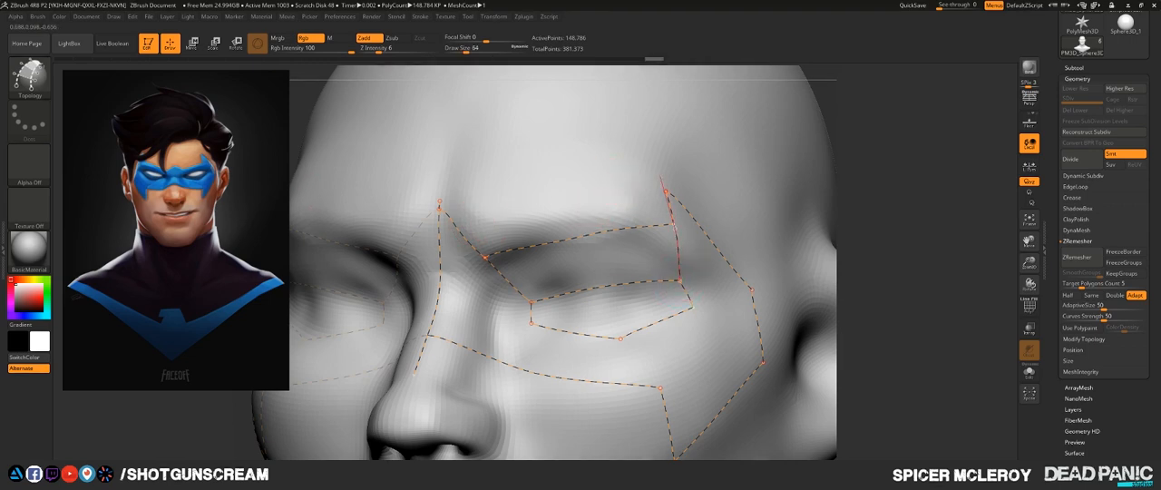
{"action": "left_click_drag", "start_coordinate": [658, 175], "coordinate": [656, 172]}
{"action": "mouse_move", "coordinate": [911, 229]}
{"action": "left_mouse_down", "text": "alt"}
{"action": "mouse_move", "coordinate": [845, 171]}
{"action": "mouse_move", "coordinate": [779, 172]}
{"action": "left_mouse_up", "text": "alt"}
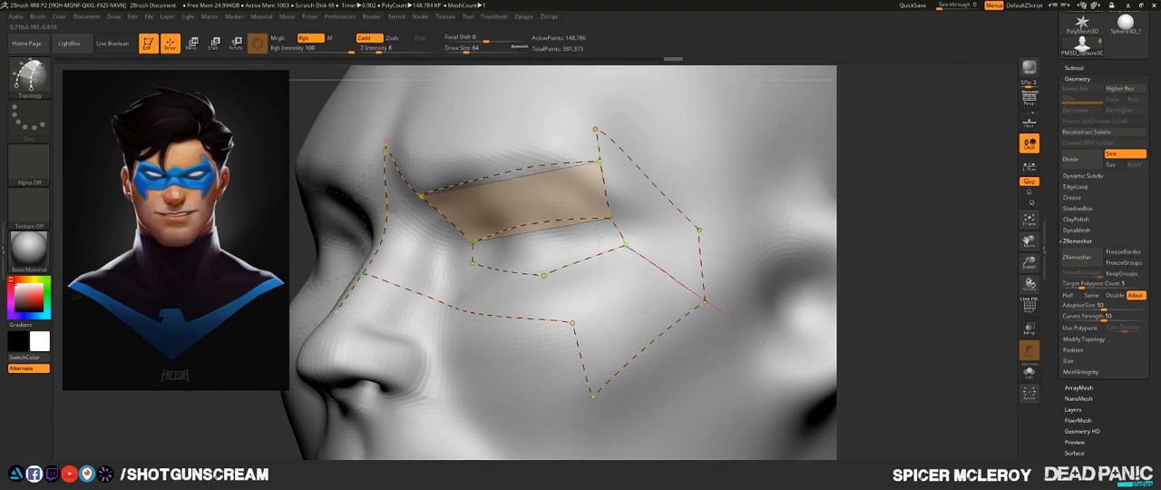
{"action": "left_click_drag", "start_coordinate": [746, 326], "coordinate": [743, 324]}
{"action": "left_click_drag", "start_coordinate": [911, 169], "coordinate": [981, 174]}
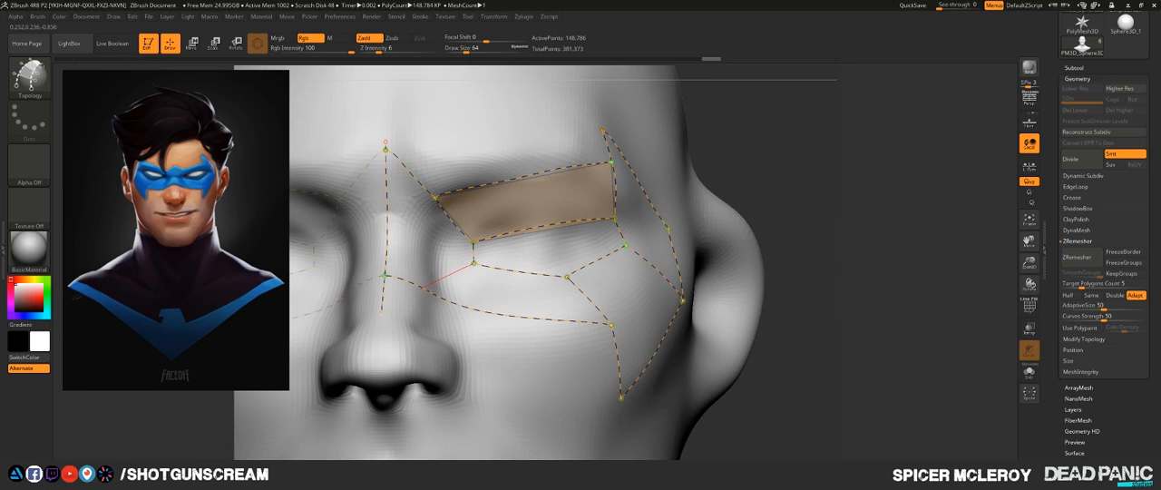
{"action": "left_click_drag", "start_coordinate": [423, 288], "coordinate": [385, 275]}
{"action": "key", "text": "ctrl+z"}
{"action": "key", "text": "ctrl+z"}
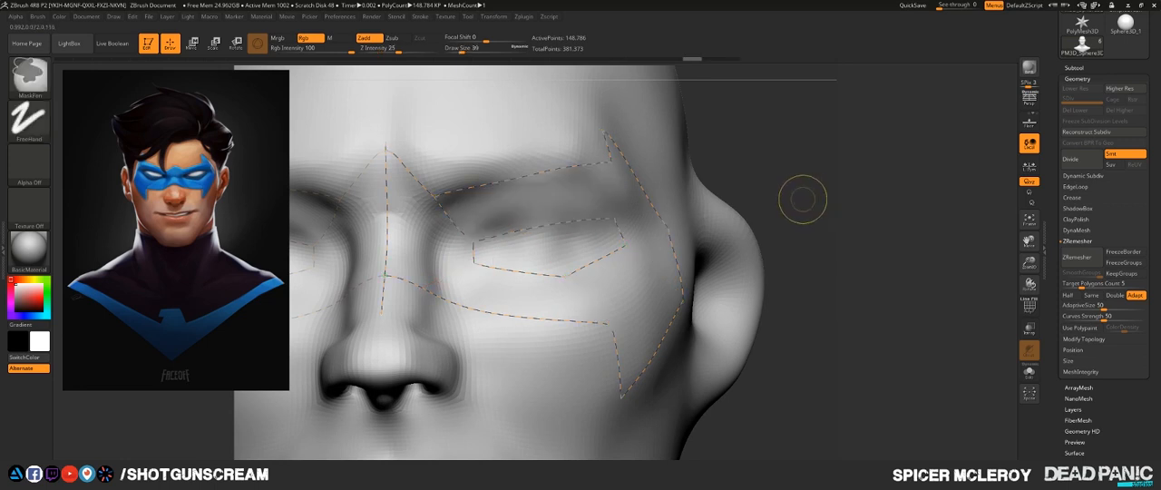
{"action": "key", "text": "ctrl+z"}
{"action": "key", "text": "ctrl+z"}
{"action": "key", "text": "ctrl+z"}
- Draw a short curve linking the brow edge to the eye opening's upper edge and a parallel curve between those edges
{"action": "left_click_drag", "start_coordinate": [807, 195], "coordinate": [791, 261]}
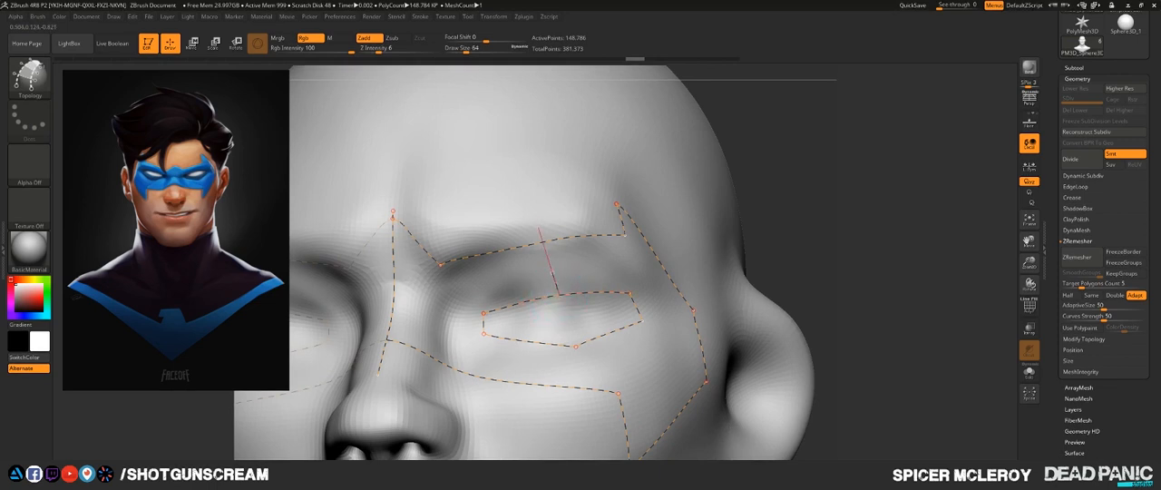
{"action": "left_click_drag", "start_coordinate": [531, 177], "coordinate": [531, 163]}
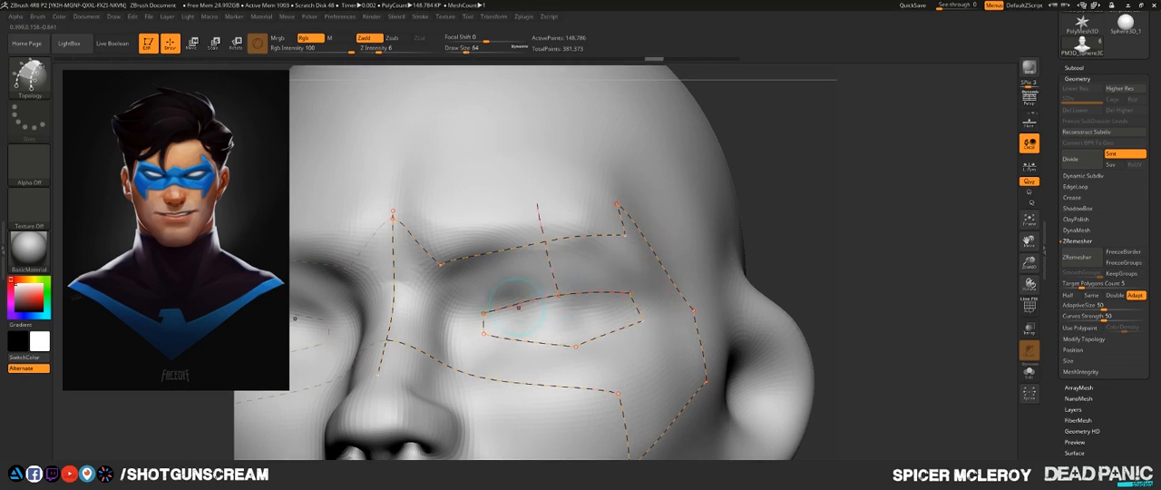
{"action": "mouse_move", "coordinate": [765, 227]}
{"action": "left_mouse_down"}
{"action": "mouse_move", "coordinate": [746, 227]}
{"action": "mouse_move", "coordinate": [782, 228]}
{"action": "left_mouse_up"}
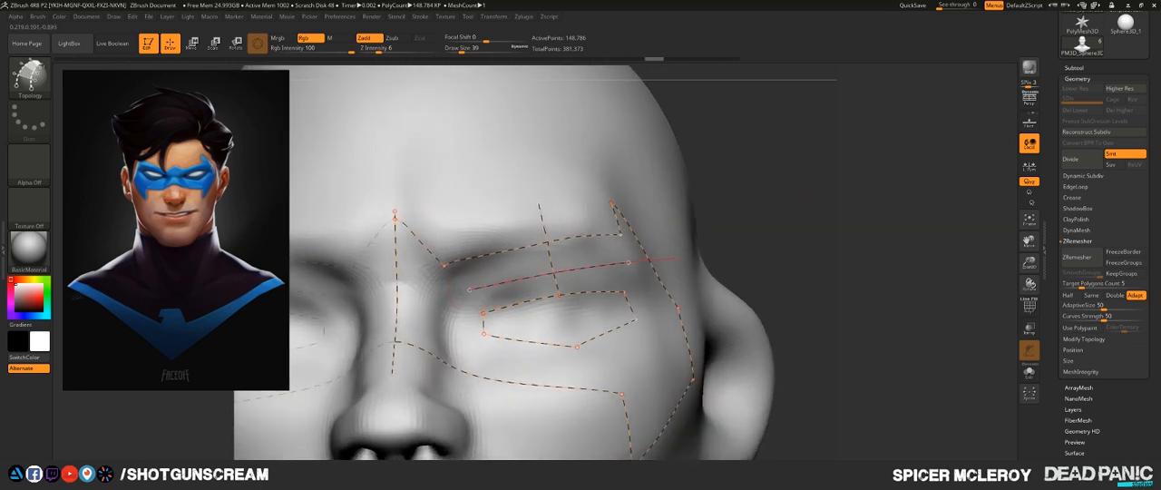
{"action": "left_click_drag", "start_coordinate": [675, 257], "coordinate": [642, 259]}
- Draw the inner side and lower inner edge of a second loop around the eye opening
{"action": "key", "text": "bracketright"}
{"action": "key", "text": "bracketright"}
{"action": "left_click_drag", "start_coordinate": [467, 355], "coordinate": [464, 412]}
{"action": "key", "text": "ctrl+z"}
{"action": "left_click_drag", "start_coordinate": [441, 334], "coordinate": [508, 353]}
{"action": "left_click_drag", "start_coordinate": [644, 376], "coordinate": [653, 349]}
{"action": "left_click_drag", "start_coordinate": [810, 236], "coordinate": [689, 240]}
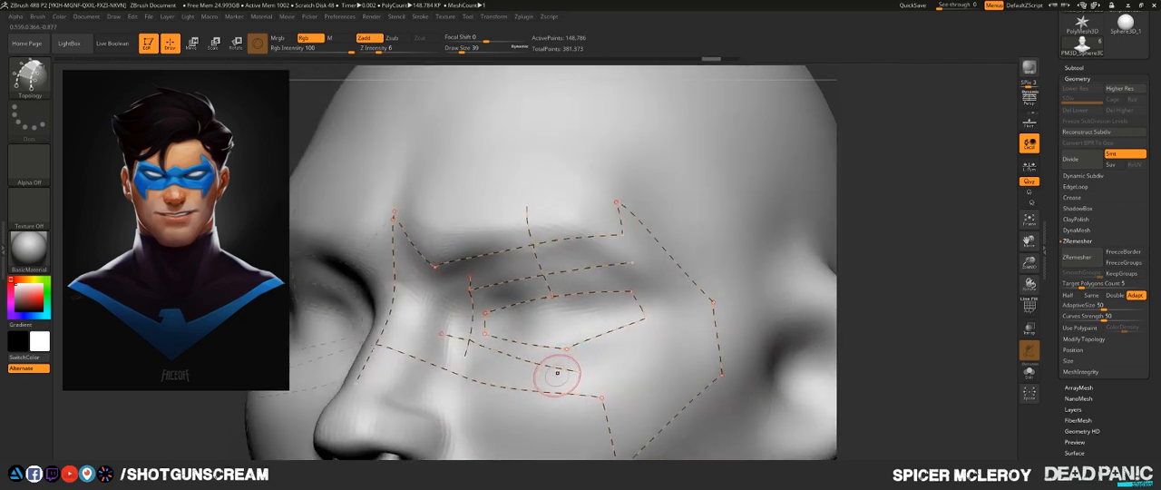
- Close the second loop around the eye with lower outer and outer side curves, and trim its overlapping ends
{"action": "left_click_drag", "start_coordinate": [555, 378], "coordinate": [613, 350]}
{"action": "mouse_move", "coordinate": [700, 303]}
{"action": "left_mouse_down"}
{"action": "mouse_move", "coordinate": [670, 319]}
{"action": "mouse_move", "coordinate": [679, 333]}
{"action": "left_mouse_up"}
{"action": "left_click_drag", "start_coordinate": [949, 194], "coordinate": [982, 195]}
{"action": "left_click_drag", "start_coordinate": [633, 382], "coordinate": [672, 363]}
{"action": "left_click_drag", "start_coordinate": [911, 210], "coordinate": [862, 154]}
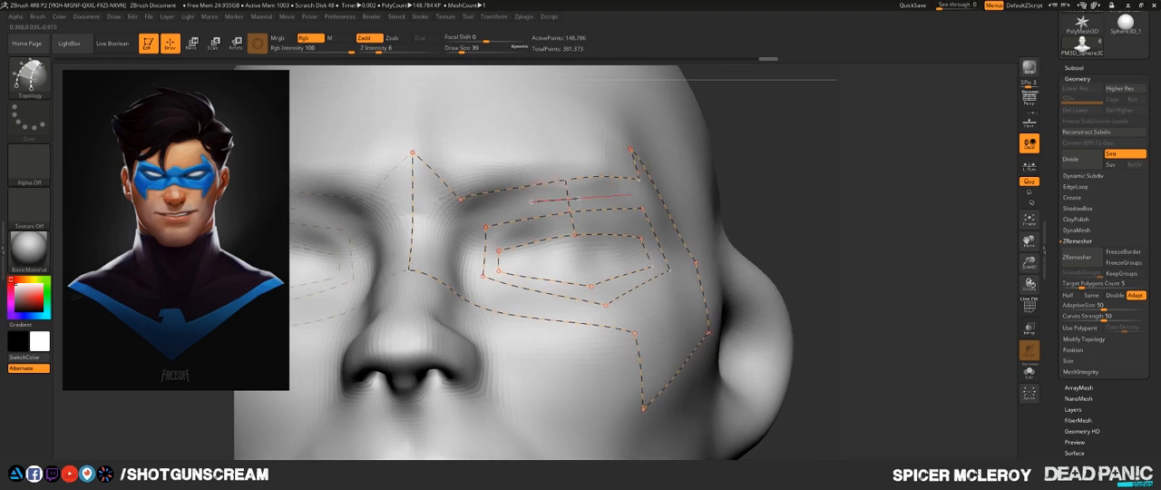
- Try drawing another curve between the brow edge and the upper side of the eye loop, and undo it
{"action": "left_click_drag", "start_coordinate": [577, 198], "coordinate": [632, 195], "text": "alt"}
{"action": "mouse_move", "coordinate": [868, 177]}
{"action": "left_mouse_down"}
{"action": "mouse_move", "coordinate": [897, 189]}
{"action": "mouse_move", "coordinate": [836, 203]}
{"action": "left_mouse_up"}
{"action": "key", "text": "ctrl+z"}
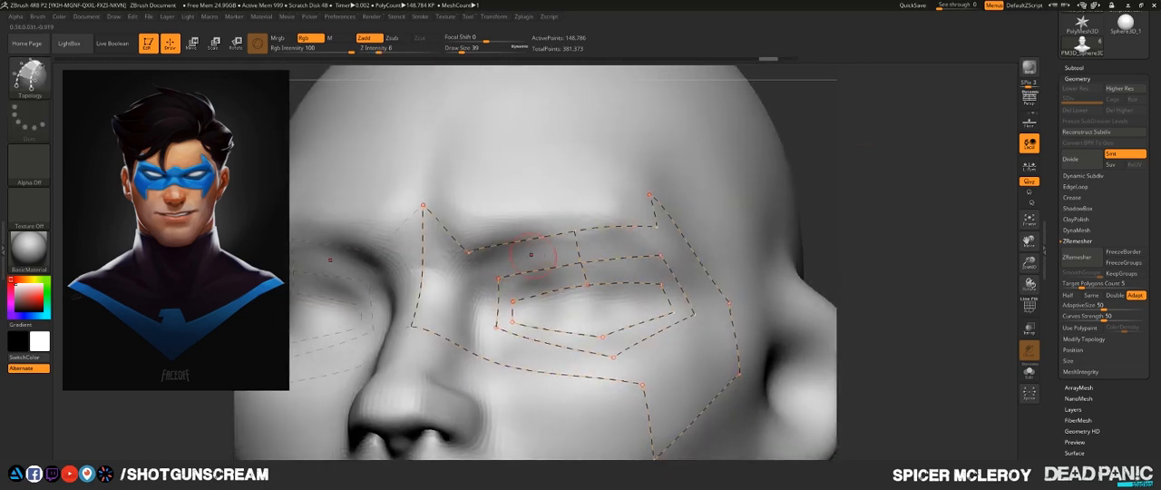
- Connect the inner brow corner to the lower mask edge and the eye loop, and join the loop's lower inner corner to that edge
{"action": "key", "text": "["}
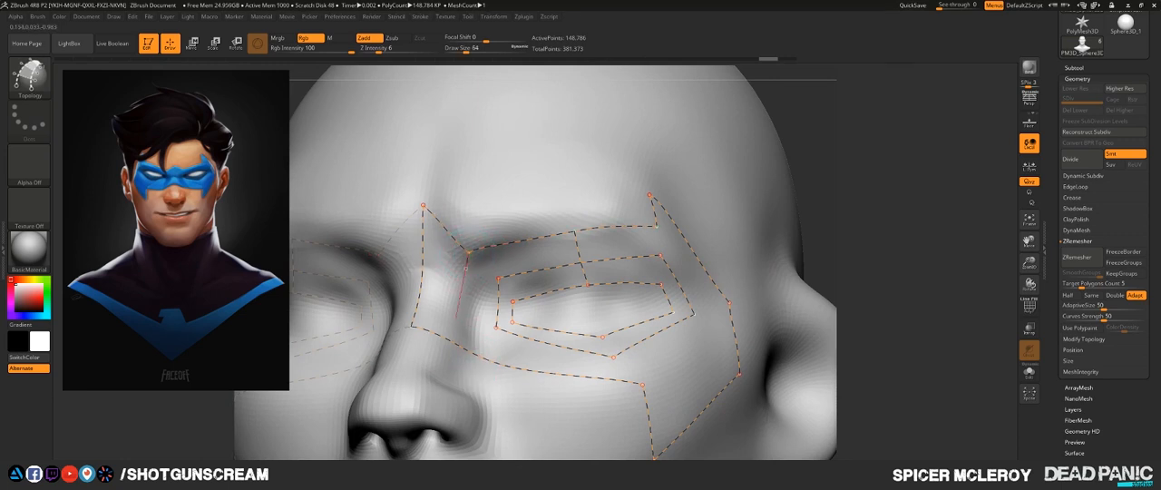
{"action": "left_click_drag", "start_coordinate": [453, 370], "coordinate": [454, 373]}
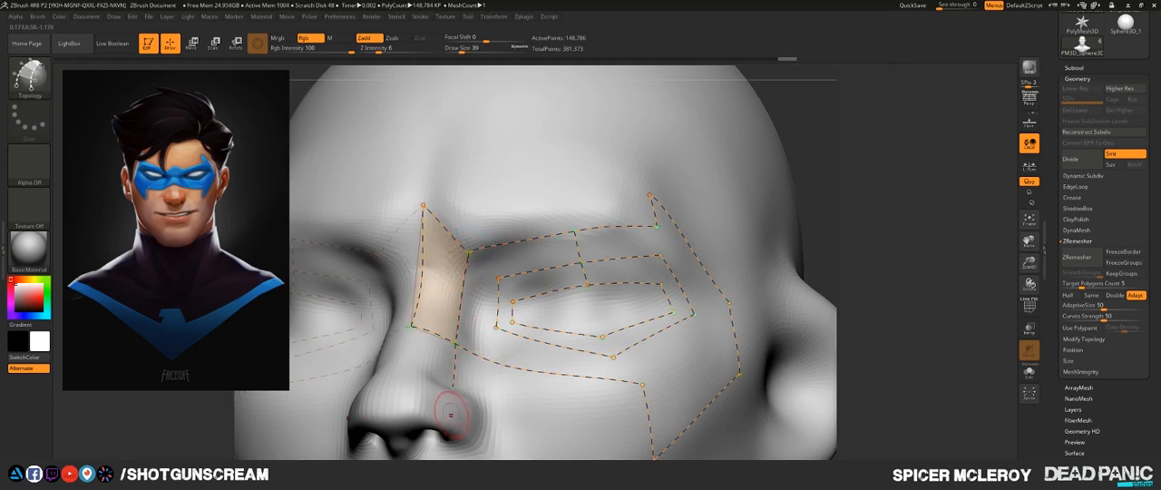
{"action": "key", "text": "]"}
{"action": "left_click", "coordinate": [498, 278]}
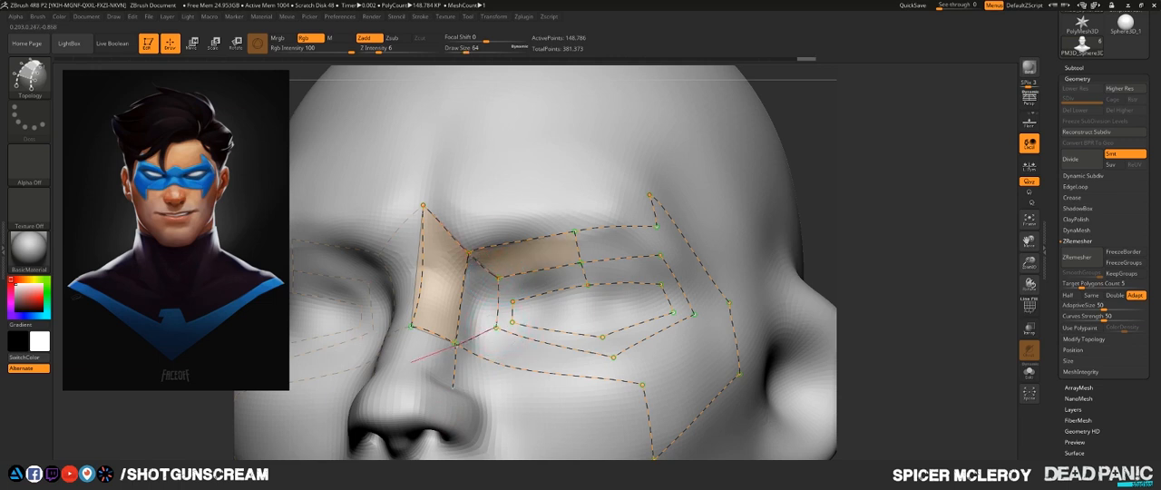
{"action": "left_click_drag", "start_coordinate": [410, 361], "coordinate": [409, 361]}
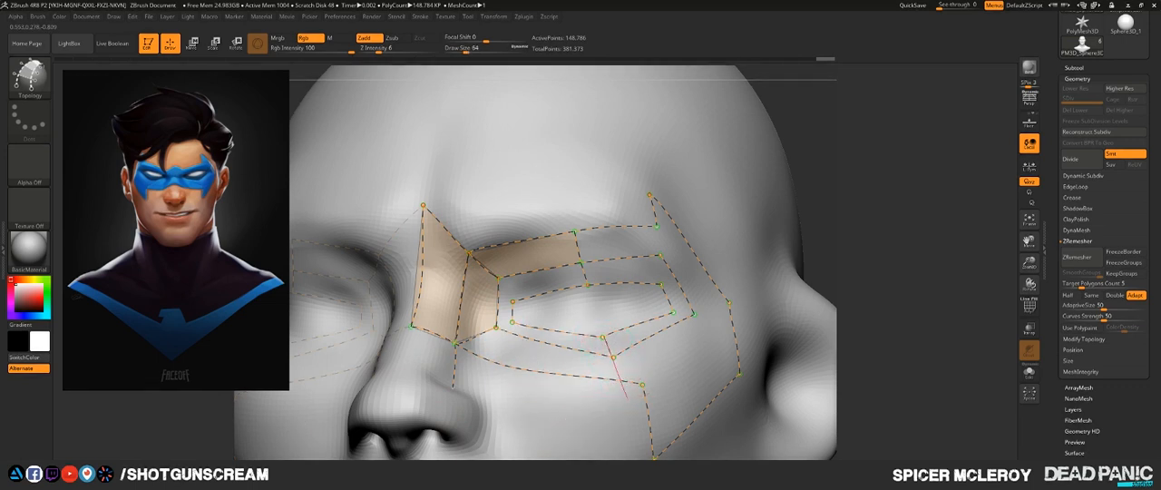
- Draw a curve joining the lower corners of both eye loops to the lower mask edge, and connect the loops' upper inner corners
{"action": "left_click_drag", "start_coordinate": [633, 439], "coordinate": [634, 446]}
{"action": "mouse_move", "coordinate": [897, 238]}
{"action": "left_mouse_down"}
{"action": "mouse_move", "coordinate": [789, 173]}
{"action": "mouse_move", "coordinate": [805, 181]}
{"action": "left_mouse_up"}
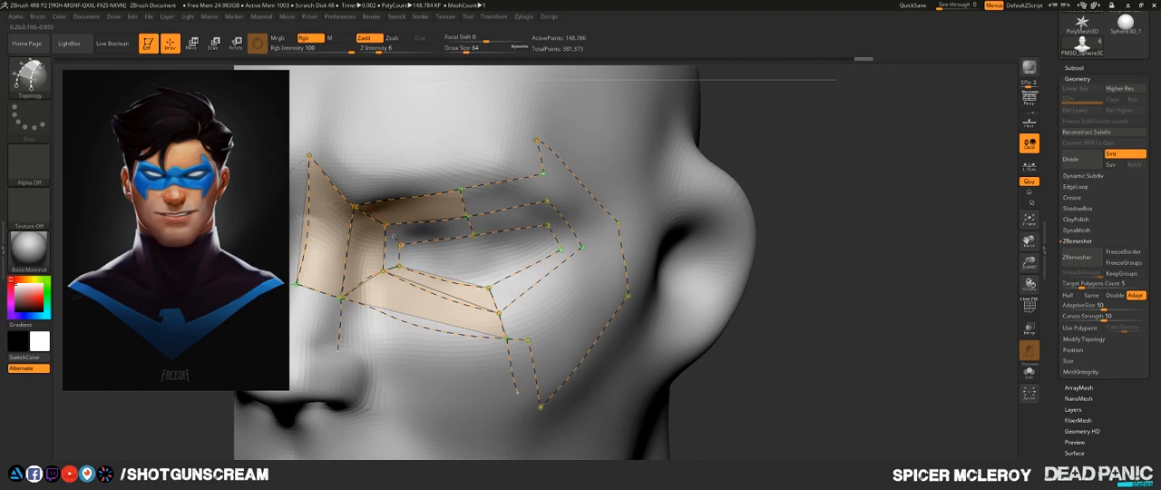
{"action": "left_click_drag", "start_coordinate": [387, 227], "coordinate": [386, 225]}
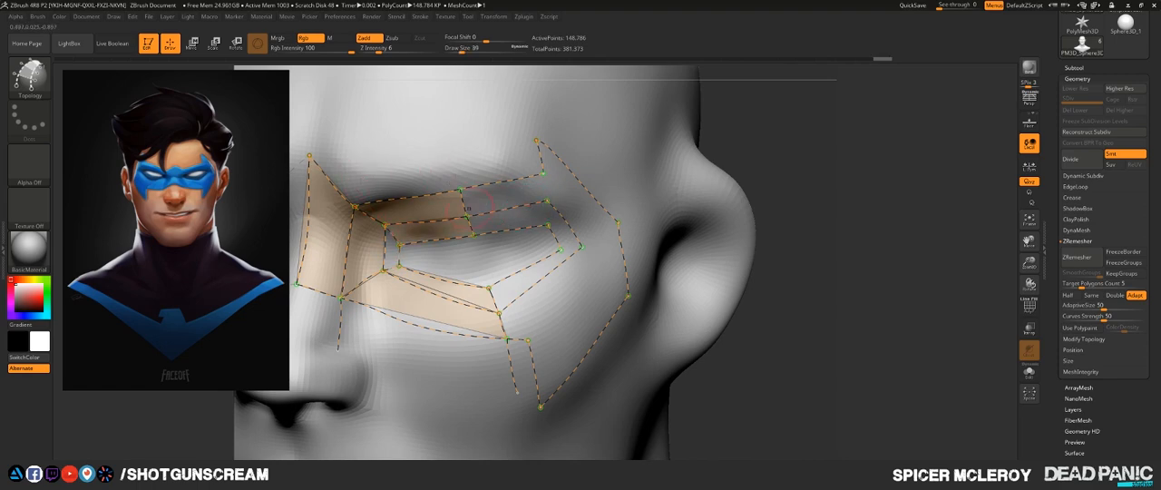
- Delete the two inner side curves of the eye loops at the inner eye corner and redraw them between the corner points
{"action": "right_click_drag", "start_coordinate": [441, 291], "coordinate": [441, 376], "text": "ctrl"}
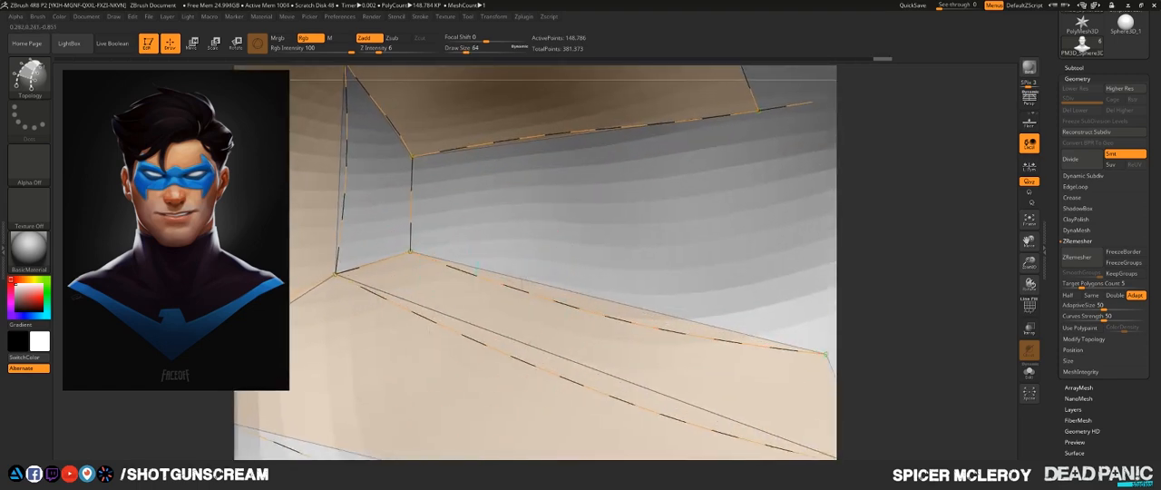
{"action": "right_click_drag", "start_coordinate": [424, 191], "coordinate": [590, 238], "text": "alt"}
{"action": "right_click_drag", "start_coordinate": [570, 173], "coordinate": [557, 250], "text": "alt"}
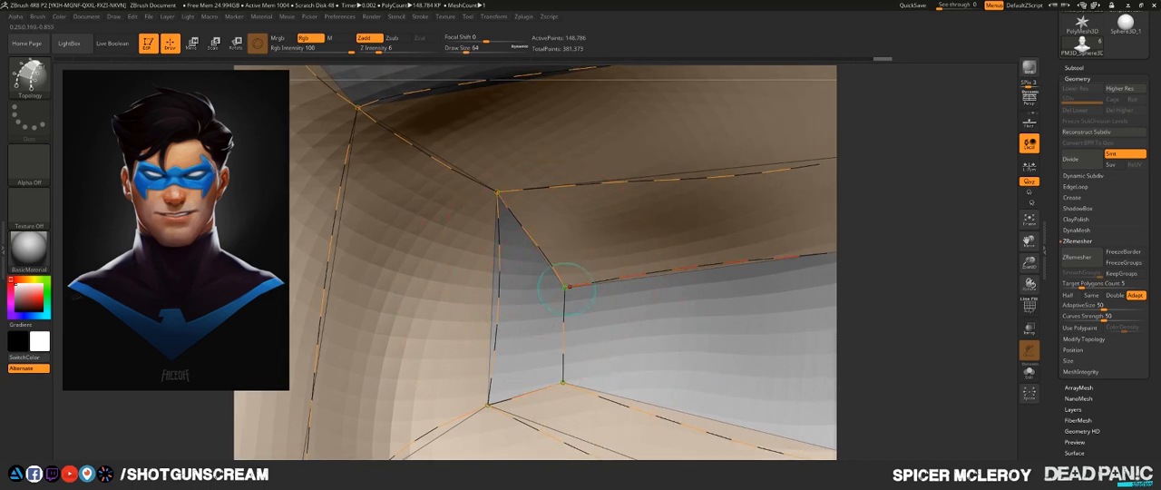
{"action": "right_click_drag", "start_coordinate": [470, 221], "coordinate": [444, 190], "text": "alt"}
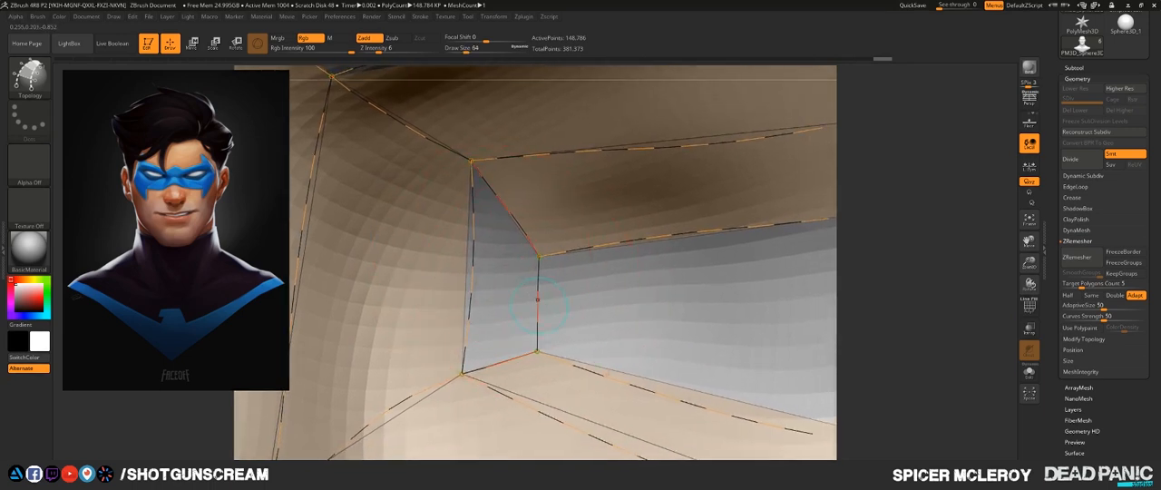
{"action": "left_click_drag", "start_coordinate": [454, 275], "coordinate": [645, 339], "text": "alt"}
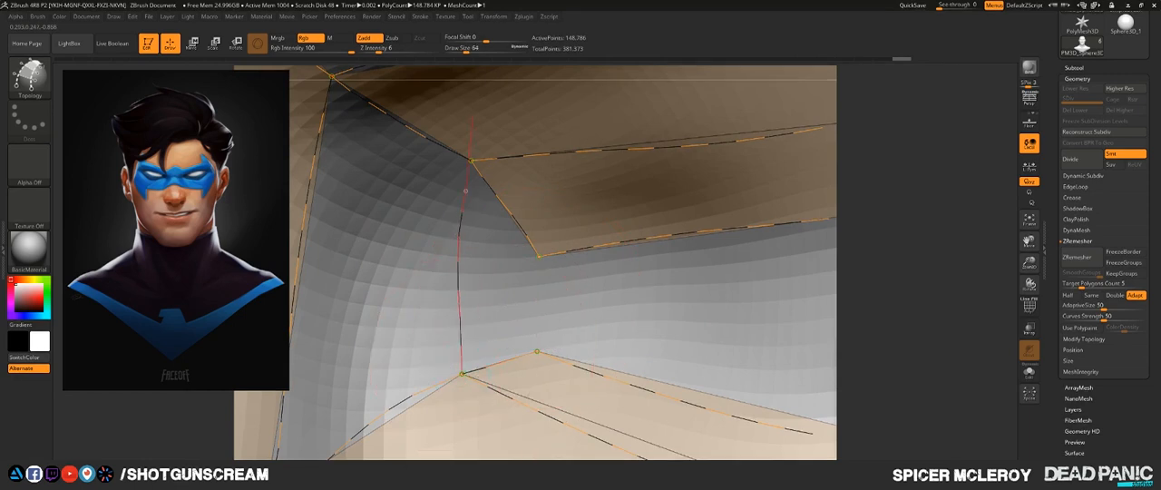
{"action": "left_click_drag", "start_coordinate": [481, 102], "coordinate": [482, 98]}
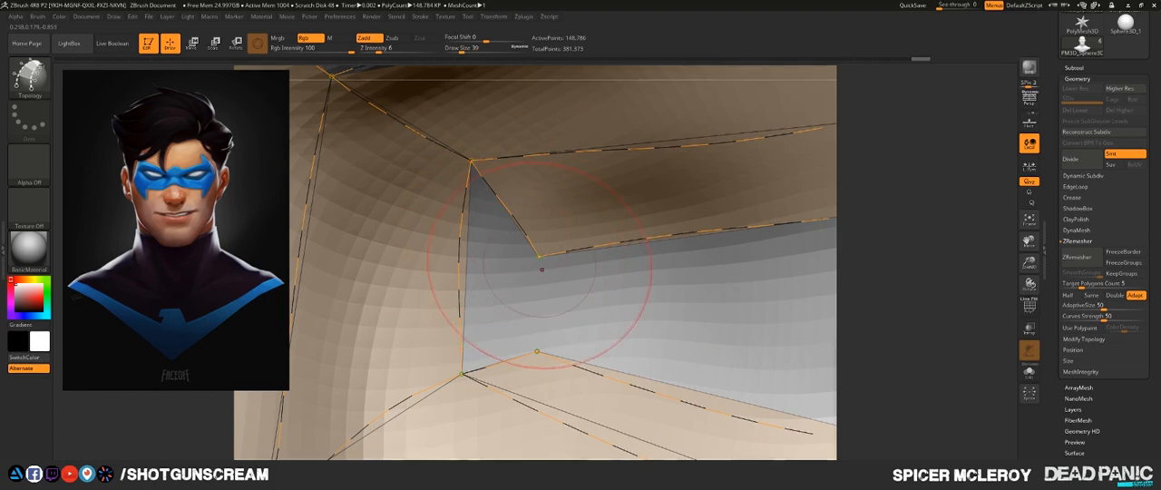
{"action": "left_click_drag", "start_coordinate": [539, 256], "coordinate": [532, 301]}
{"action": "left_click_drag", "start_coordinate": [532, 369], "coordinate": [549, 427]}
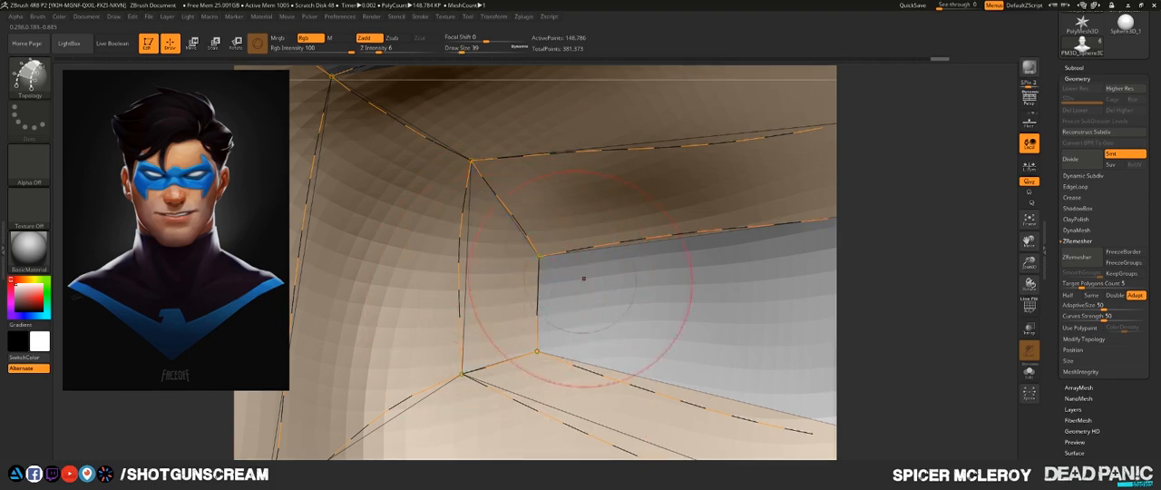
- Draw a curve from the outer end of the brow edge down through the upper outer corners of both eye loops
{"action": "mouse_move", "coordinate": [449, 189]}
{"action": "right_mouse_down", "text": "ctrl"}
{"action": "mouse_move", "coordinate": [508, 237]}
{"action": "mouse_move", "coordinate": [329, 228]}
{"action": "right_mouse_up", "text": "ctrl"}
{"action": "mouse_move", "coordinate": [453, 226]}
{"action": "right_mouse_down", "text": "ctrl"}
{"action": "mouse_move", "coordinate": [480, 299]}
{"action": "mouse_move", "coordinate": [469, 272]}
{"action": "mouse_move", "coordinate": [541, 193]}
{"action": "mouse_move", "coordinate": [546, 228]}
{"action": "mouse_move", "coordinate": [425, 373]}
{"action": "mouse_move", "coordinate": [470, 370]}
{"action": "right_mouse_up", "text": "ctrl"}
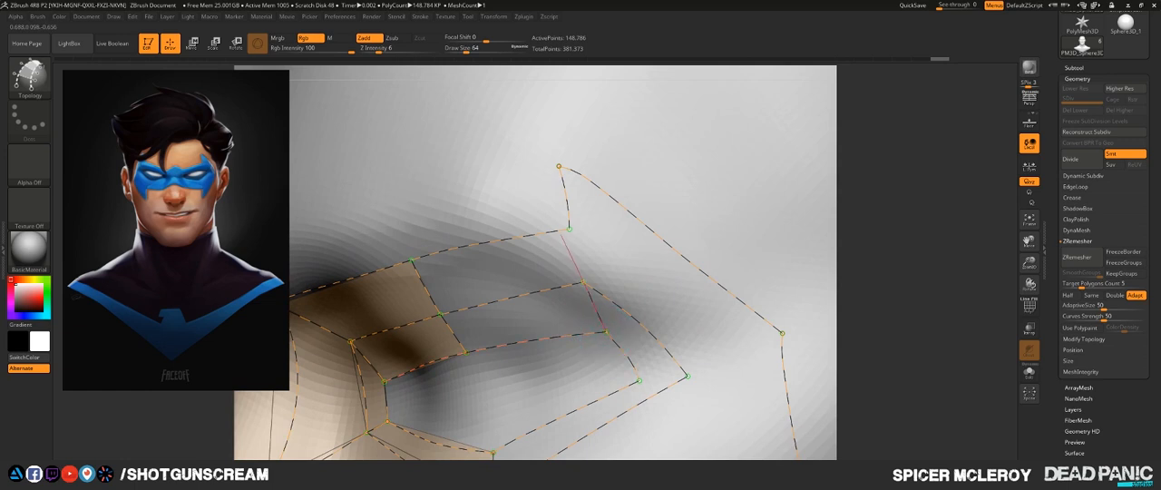
{"action": "left_click_drag", "start_coordinate": [563, 175], "coordinate": [559, 168]}
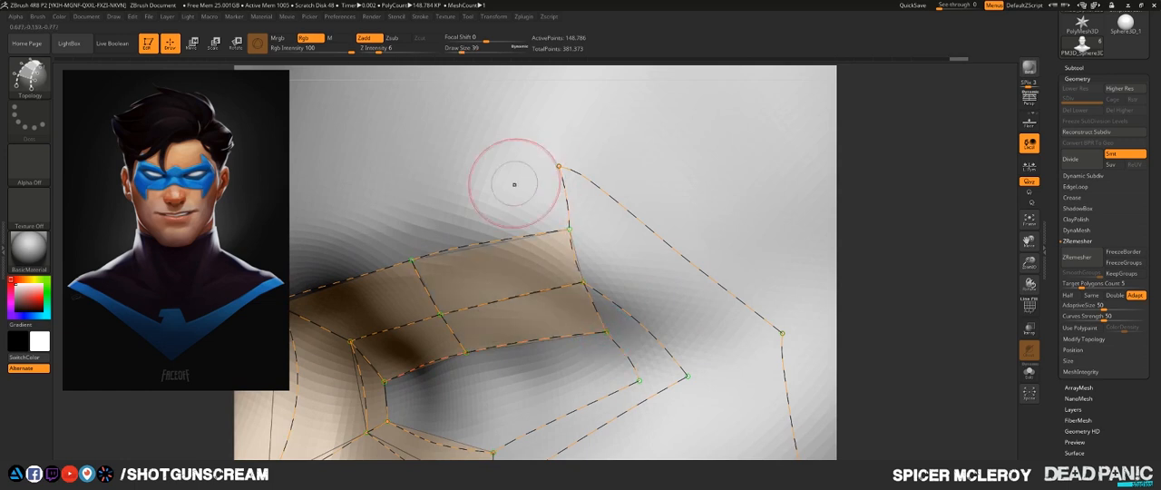
- Draw a curve from the inner eye loop's outer corner through the second loop's outer corner and across the outer mask edge
{"action": "left_click_drag", "start_coordinate": [498, 196], "coordinate": [414, 201]}
{"action": "right_click_drag", "start_coordinate": [695, 183], "coordinate": [567, 176], "text": "alt"}
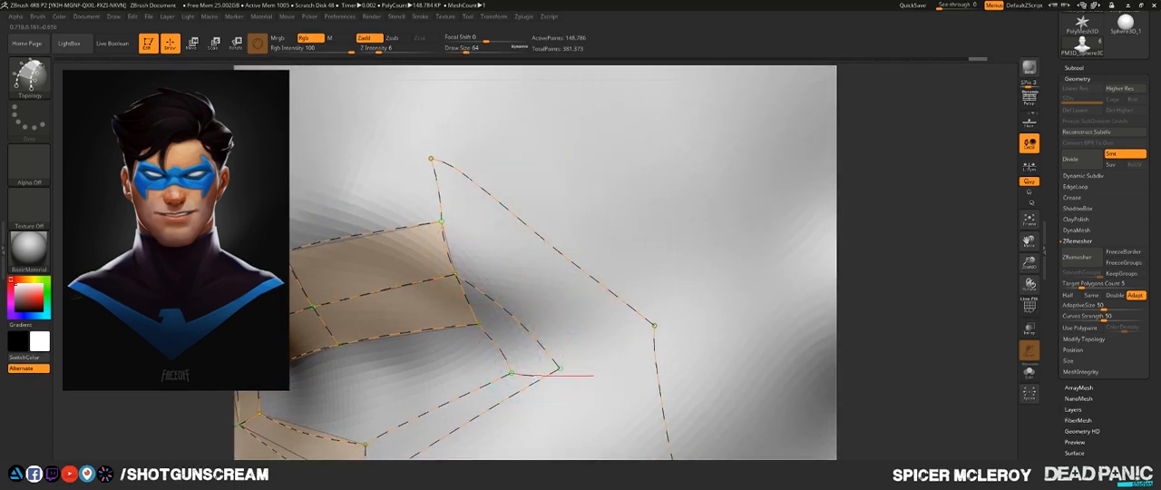
{"action": "left_click_drag", "start_coordinate": [593, 376], "coordinate": [598, 362]}
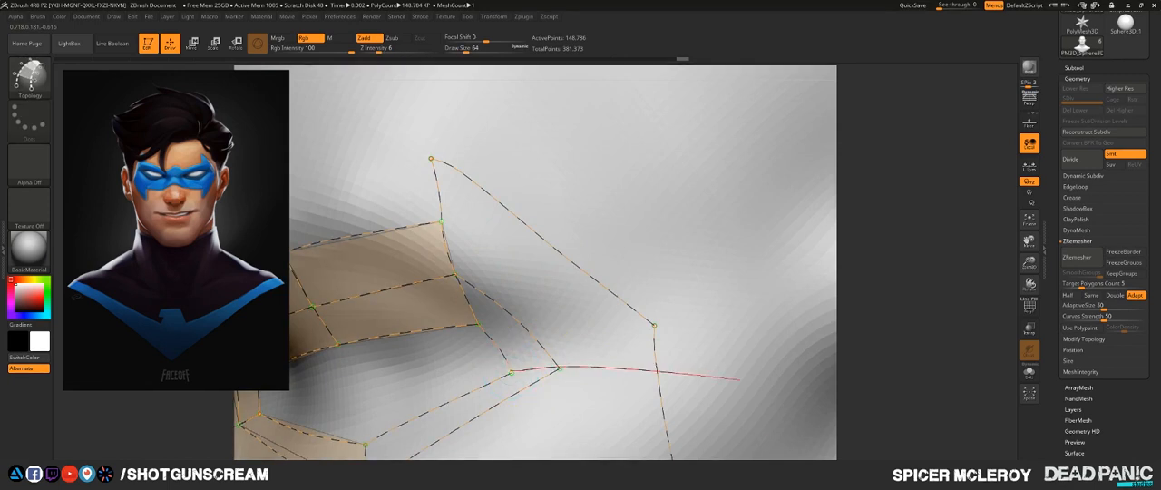
{"action": "left_click_drag", "start_coordinate": [740, 379], "coordinate": [739, 379]}
{"action": "right_click_drag", "start_coordinate": [560, 266], "coordinate": [663, 189], "text": "alt"}
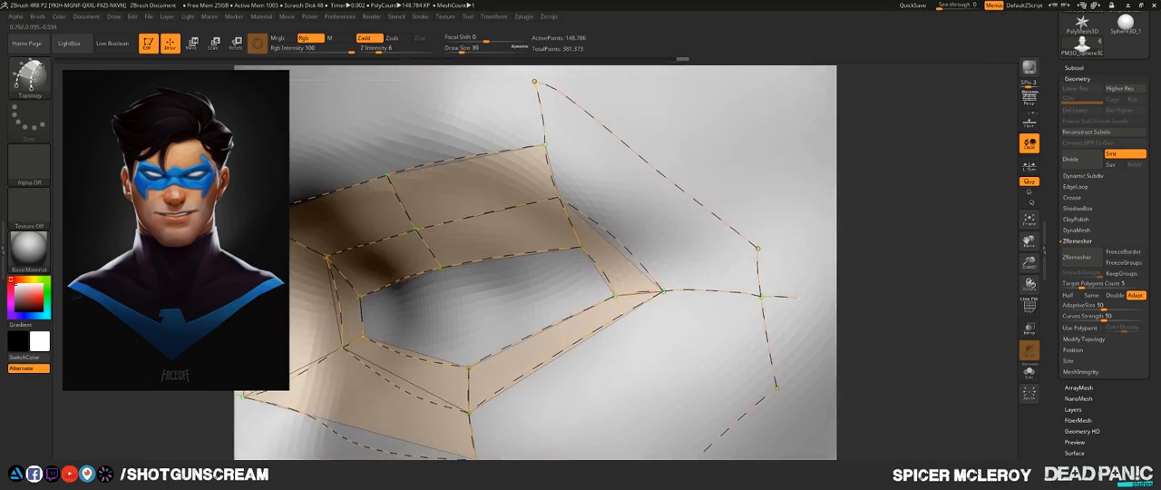
- Try generating the mask geometry from the current curves, and undo it
{"action": "mouse_move", "coordinate": [613, 355]}
{"action": "right_mouse_down", "text": "alt"}
{"action": "mouse_move", "coordinate": [581, 375]}
{"action": "mouse_move", "coordinate": [619, 336]}
{"action": "mouse_move", "coordinate": [622, 272]}
{"action": "mouse_move", "coordinate": [503, 290]}
{"action": "mouse_move", "coordinate": [637, 301]}
{"action": "mouse_move", "coordinate": [643, 319]}
{"action": "right_mouse_up", "text": "alt"}
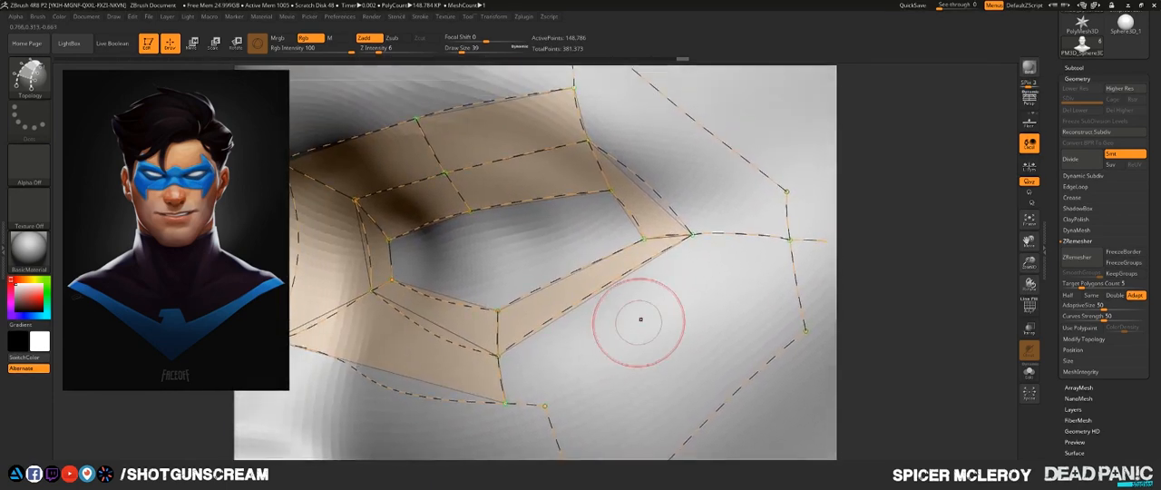
{"action": "left_click_drag", "start_coordinate": [801, 117], "coordinate": [816, 92]}
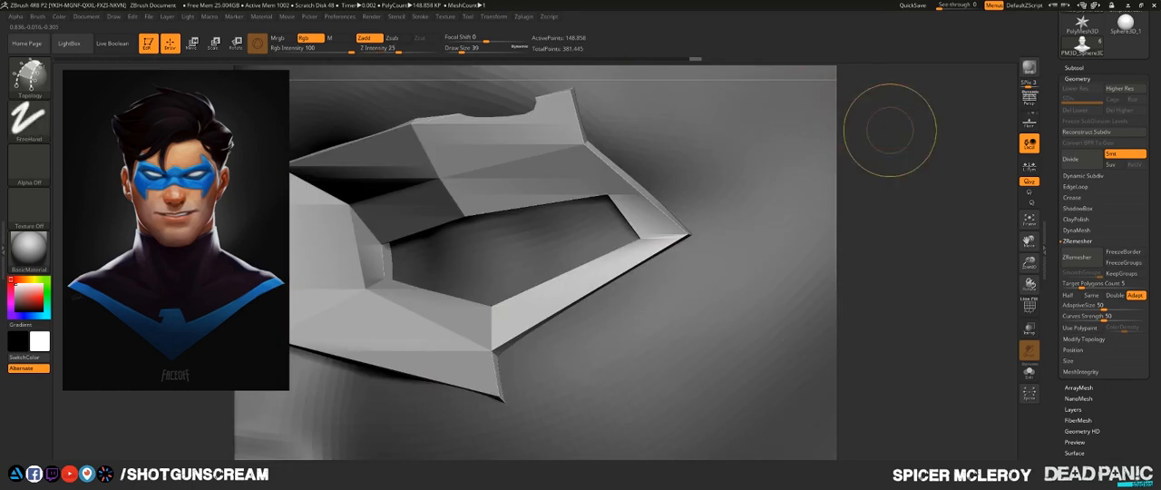
{"action": "key", "text": "ctrl+z"}
- Connect the outer loop's upper corner to the outer mask edge, and redraw the outer eye corner's curve to meet the edge's corner point
{"action": "mouse_move", "coordinate": [944, 100]}
{"action": "right_mouse_down", "text": "alt"}
{"action": "mouse_move", "coordinate": [862, 223]}
{"action": "mouse_move", "coordinate": [888, 208]}
{"action": "mouse_move", "coordinate": [853, 225]}
{"action": "right_mouse_up", "text": "alt"}
{"action": "left_click_drag", "start_coordinate": [528, 243], "coordinate": [669, 166]}
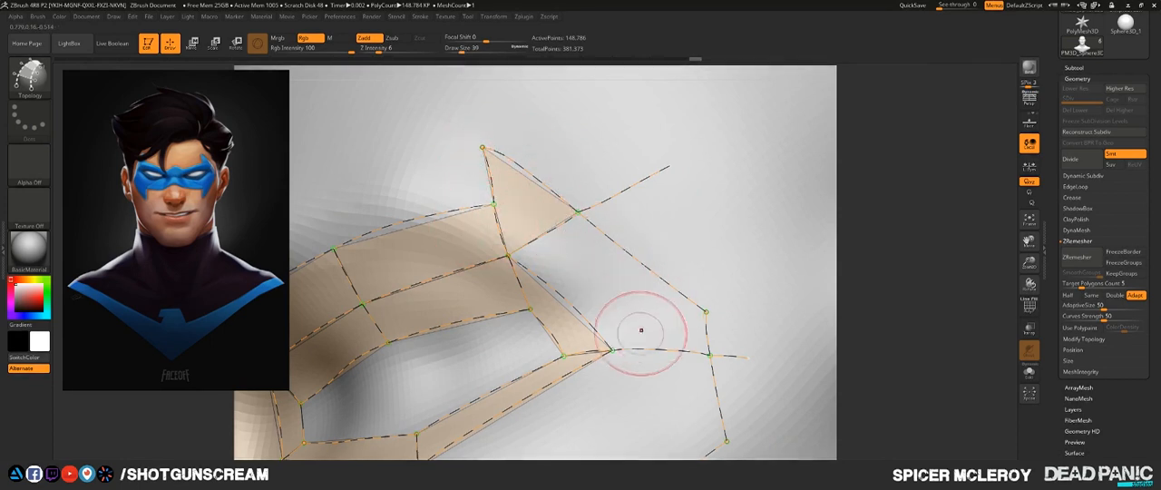
{"action": "key", "text": "b"}
{"action": "key", "text": "t"}
{"action": "key", "text": "o"}
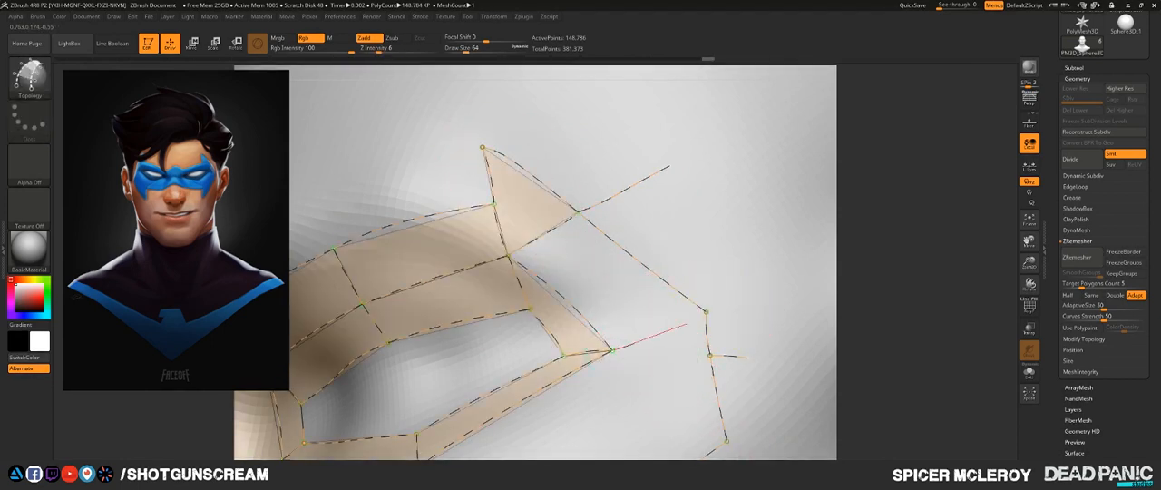
{"action": "left_click", "coordinate": [769, 287]}
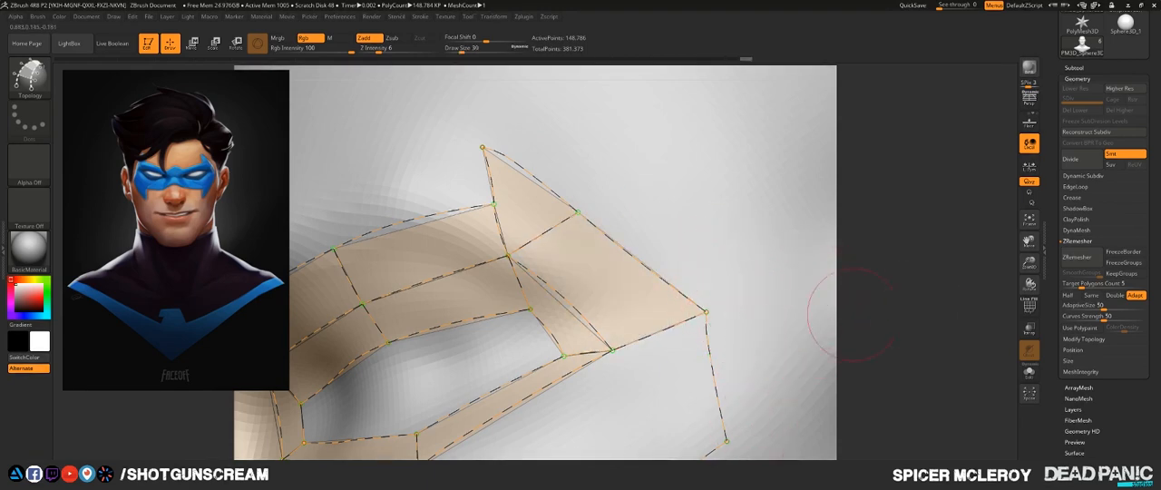
- Delete the short curve below the eye loop's lower corner and redraw it to meet the corner point of the lower mask edge
{"action": "left_click_drag", "start_coordinate": [893, 313], "coordinate": [871, 160], "text": "alt"}
{"action": "mouse_move", "coordinate": [870, 218]}
{"action": "left_mouse_down"}
{"action": "mouse_move", "coordinate": [875, 207]}
{"action": "mouse_move", "coordinate": [952, 194]}
{"action": "mouse_move", "coordinate": [944, 118]}
{"action": "mouse_move", "coordinate": [939, 195]}
{"action": "mouse_move", "coordinate": [875, 214]}
{"action": "mouse_move", "coordinate": [919, 197]}
{"action": "left_mouse_up"}
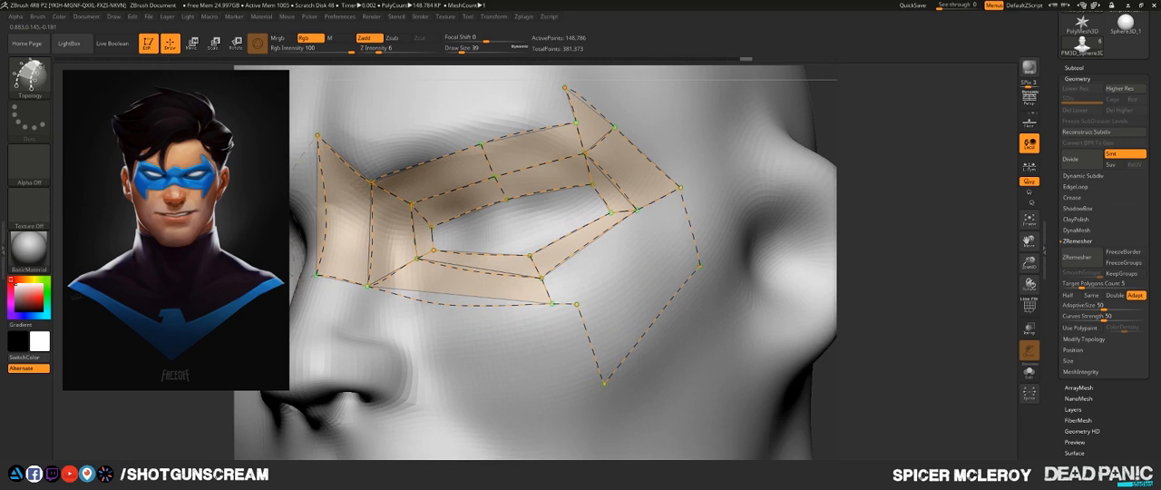
{"action": "left_click_drag", "start_coordinate": [920, 197], "coordinate": [915, 194]}
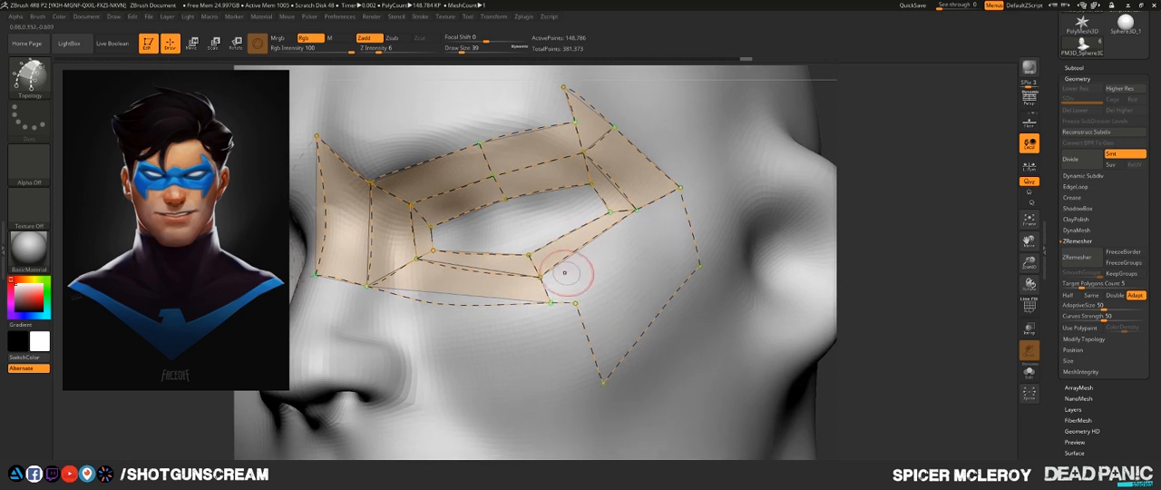
{"action": "left_click_drag", "start_coordinate": [669, 283], "coordinate": [514, 292], "text": "alt"}
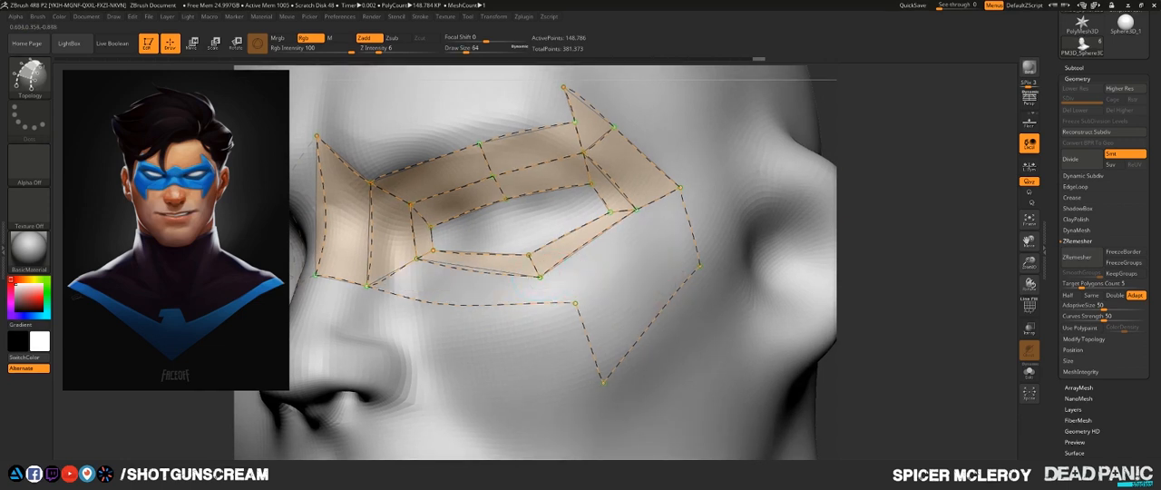
{"action": "left_click", "coordinate": [540, 277]}
{"action": "key", "text": "ctrl+z"}
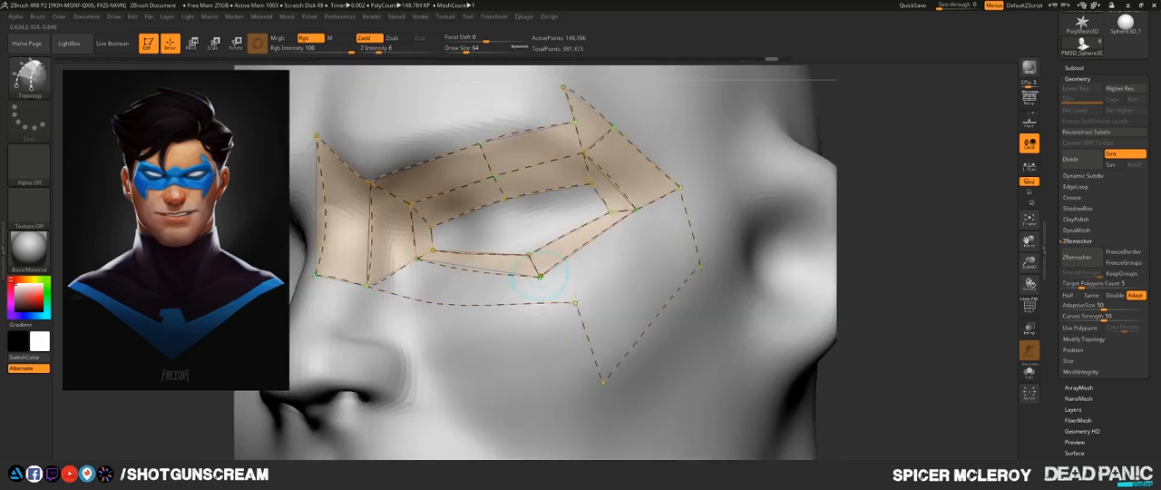
{"action": "left_click_drag", "start_coordinate": [617, 333], "coordinate": [619, 332]}
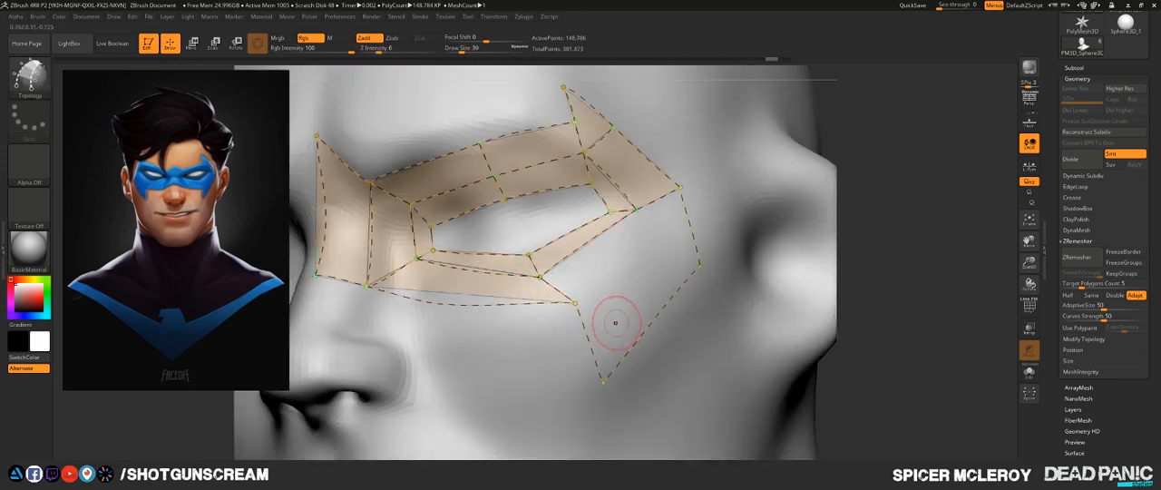
{"action": "left_click_drag", "start_coordinate": [478, 371], "coordinate": [533, 389], "text": "alt"}
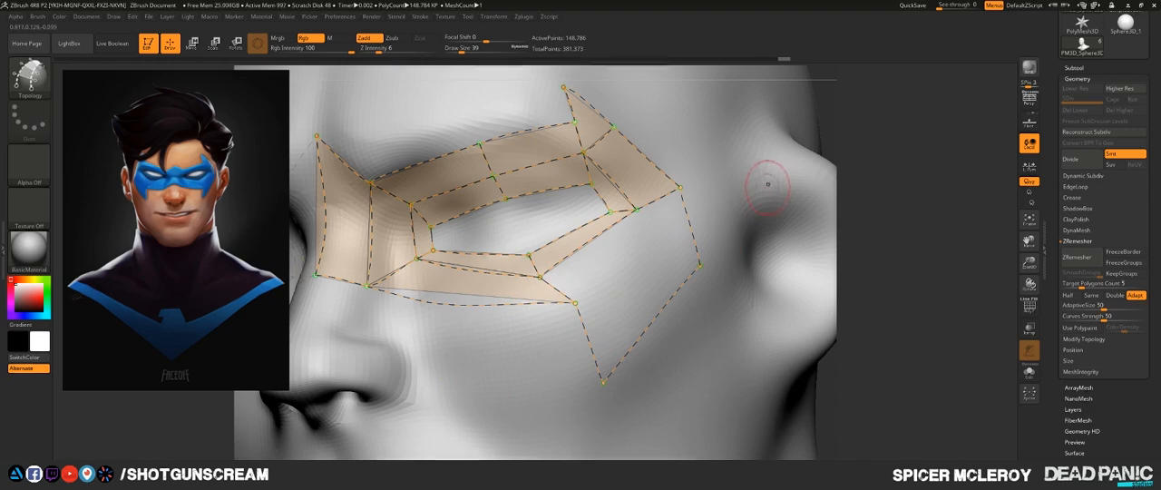
- Draw a curve from the lower mask edge's corner point up across the outer mask edge, undoing the first attempt
{"action": "left_click_drag", "start_coordinate": [857, 114], "coordinate": [790, 136], "text": "alt"}
{"action": "left_click_drag", "start_coordinate": [509, 325], "coordinate": [508, 325]}
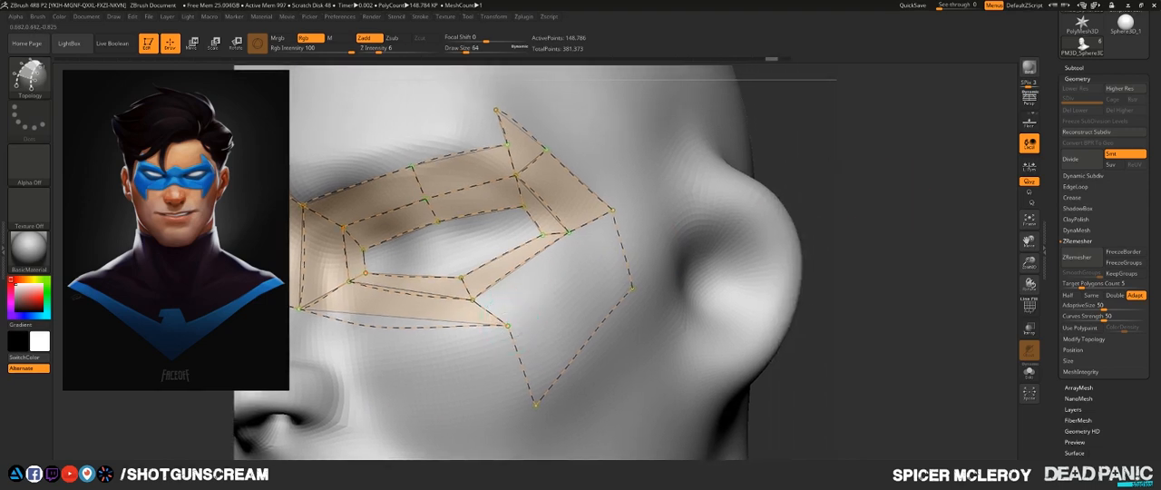
{"action": "left_click_drag", "start_coordinate": [640, 226], "coordinate": [710, 175]}
{"action": "key", "text": "ctrl+z"}
{"action": "left_click_drag", "start_coordinate": [574, 246], "coordinate": [569, 238]}
{"action": "left_click_drag", "start_coordinate": [671, 213], "coordinate": [669, 214]}
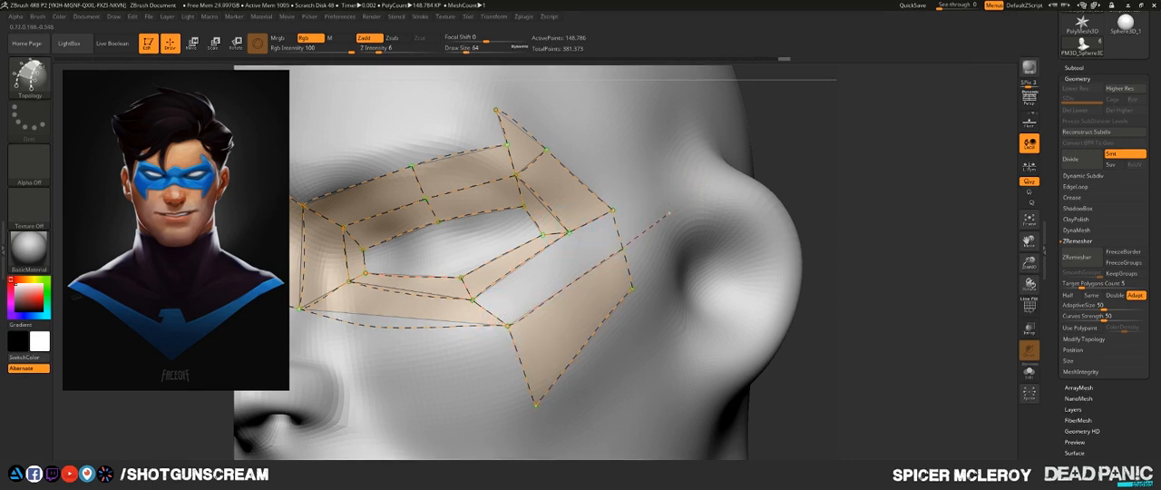
- Subdivide the area below and outside the eye with curves running from the eye loops across the lower and outer mask edges
{"action": "left_click_drag", "start_coordinate": [637, 371], "coordinate": [615, 369]}
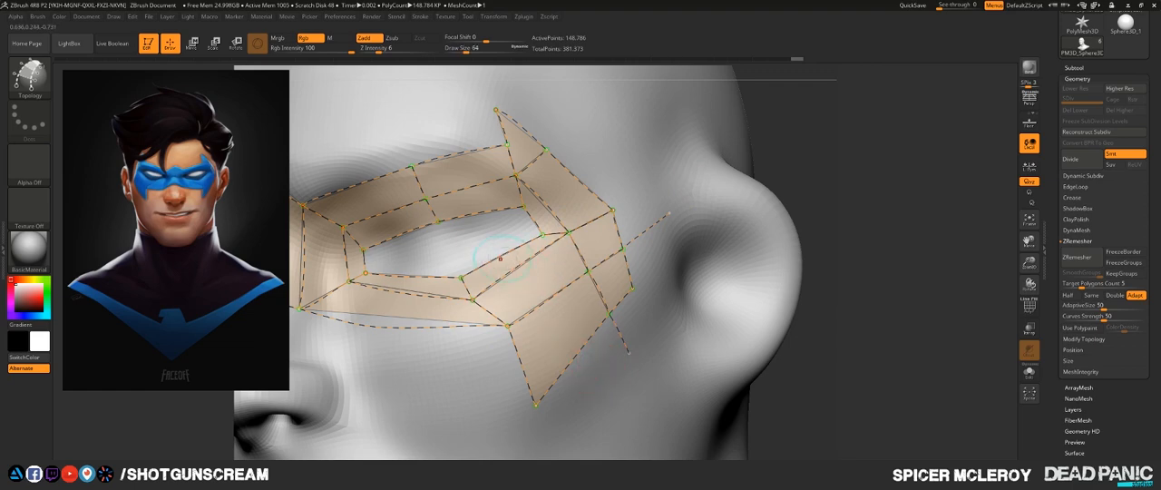
{"action": "mouse_move", "coordinate": [844, 207]}
{"action": "left_mouse_down"}
{"action": "mouse_move", "coordinate": [862, 243]}
{"action": "mouse_move", "coordinate": [909, 276]}
{"action": "mouse_move", "coordinate": [929, 211]}
{"action": "mouse_move", "coordinate": [898, 243]}
{"action": "mouse_move", "coordinate": [906, 252]}
{"action": "left_mouse_up"}
{"action": "key", "text": "bracketright"}
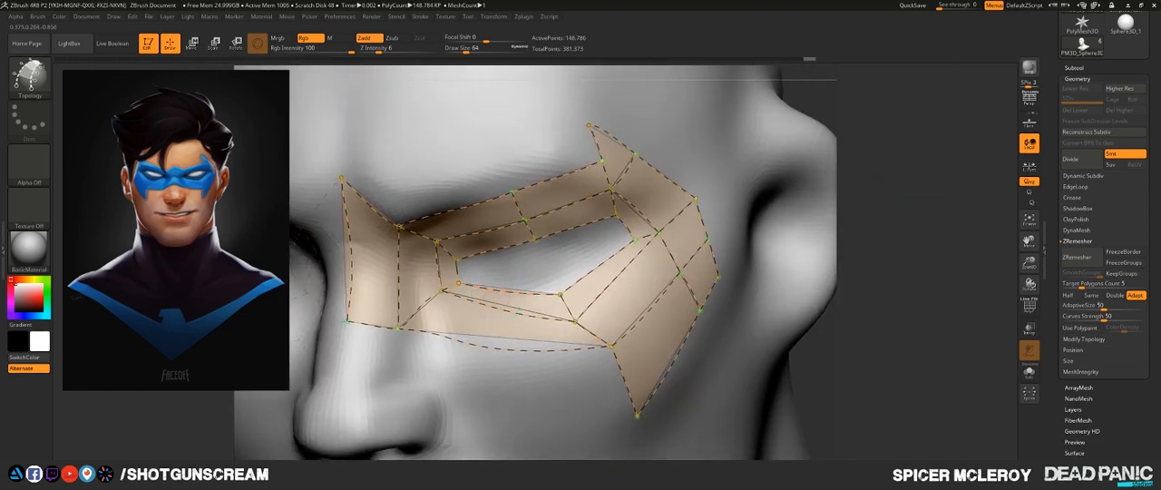
{"action": "left_click", "coordinate": [497, 388]}
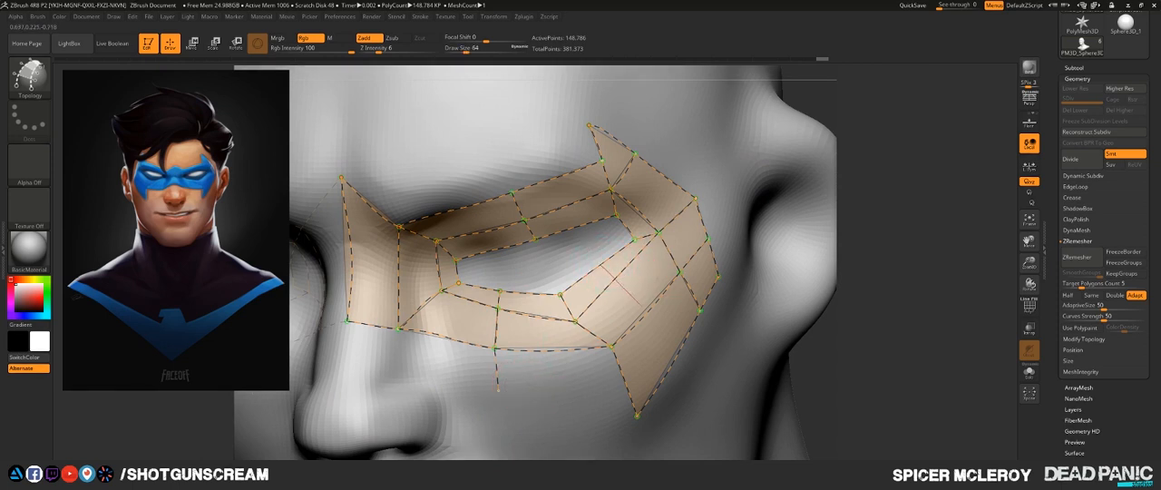
{"action": "left_click", "coordinate": [689, 401]}
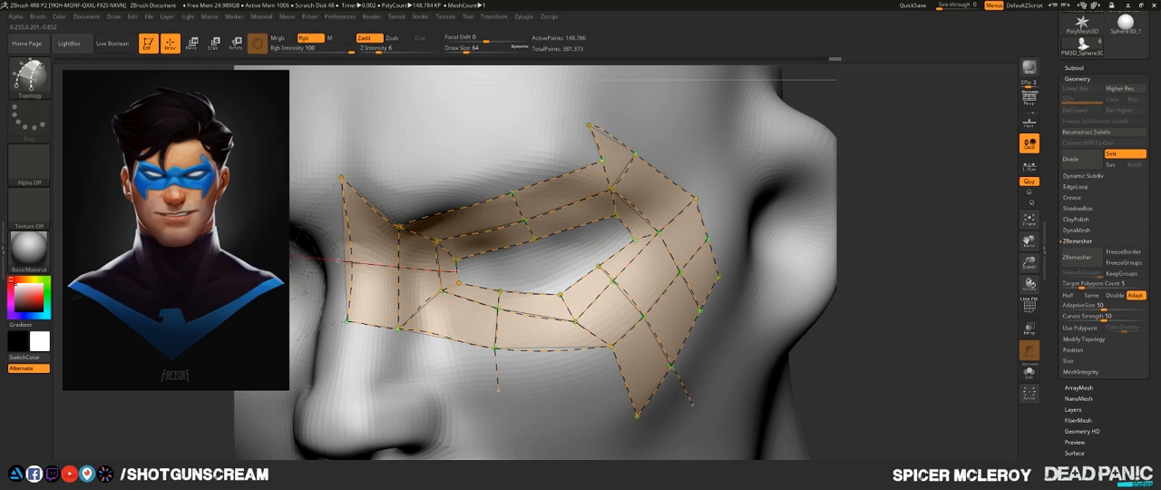
- Draw a curve across the nose bridge from the inner eye corner, and add cross curves through the outer eye side and brow strip
{"action": "left_click", "coordinate": [348, 261]}
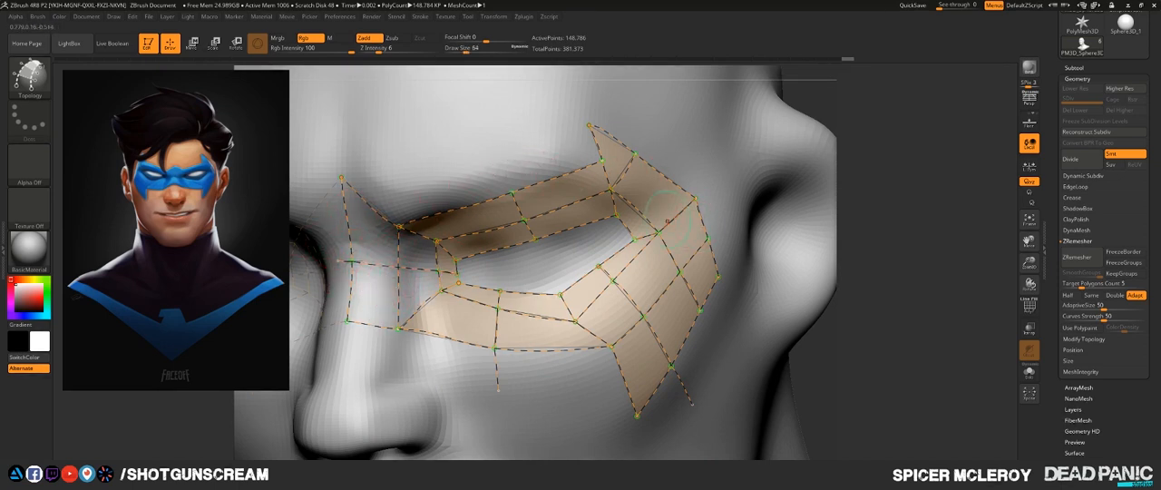
{"action": "left_click_drag", "start_coordinate": [654, 199], "coordinate": [632, 229]}
{"action": "mouse_move", "coordinate": [816, 98]}
{"action": "left_mouse_down"}
{"action": "mouse_move", "coordinate": [866, 86]}
{"action": "mouse_move", "coordinate": [868, 180]}
{"action": "left_mouse_up"}
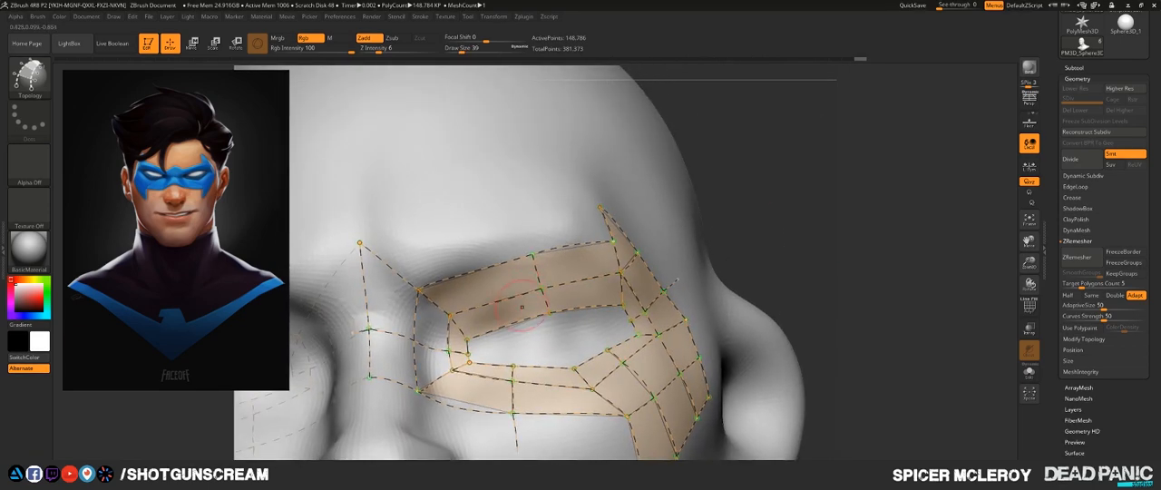
{"action": "left_click_drag", "start_coordinate": [483, 272], "coordinate": [464, 234]}
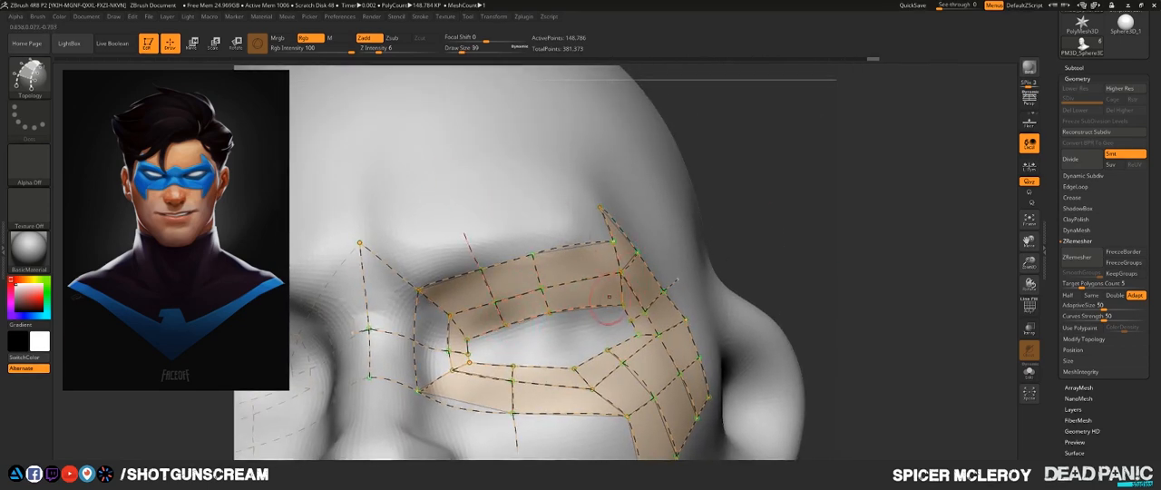
{"action": "left_click_drag", "start_coordinate": [578, 192], "coordinate": [579, 189]}
- Delete the curves spanning the nose bridge between the center line and the vertical curve beside the inner eye
{"action": "left_click_drag", "start_coordinate": [850, 148], "coordinate": [898, 88], "text": "alt"}
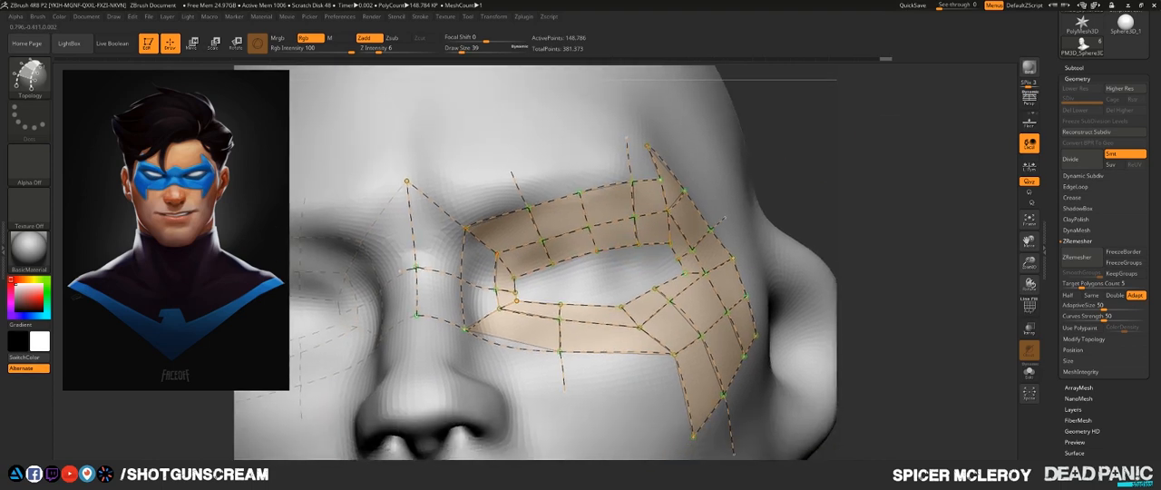
{"action": "right_click_drag", "start_coordinate": [463, 204], "coordinate": [463, 258], "text": "ctrl"}
{"action": "mouse_move", "coordinate": [427, 233]}
{"action": "right_mouse_down", "text": "alt"}
{"action": "mouse_move", "coordinate": [596, 187]}
{"action": "mouse_move", "coordinate": [546, 192]}
{"action": "right_mouse_up", "text": "alt"}
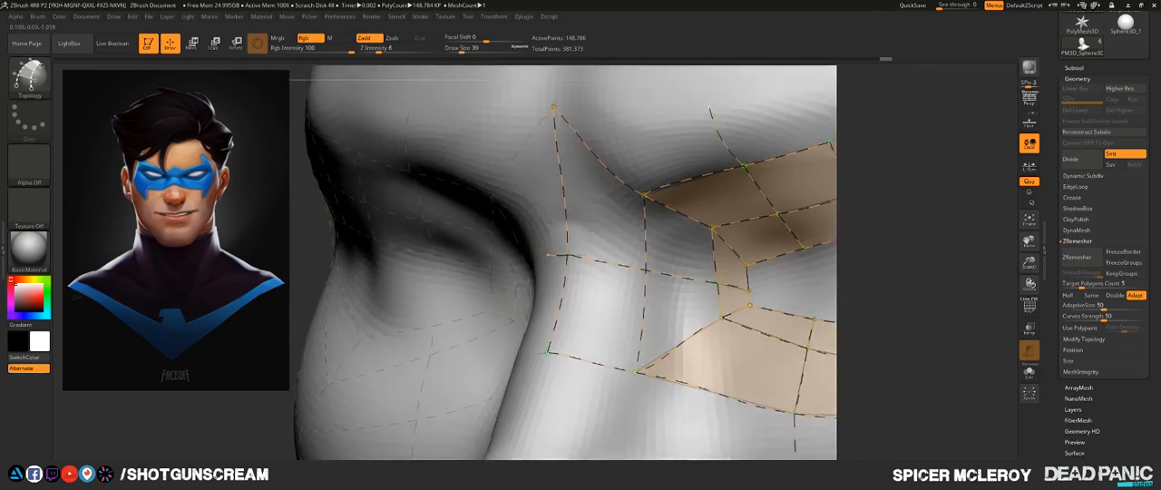
{"action": "left_click_drag", "start_coordinate": [602, 227], "coordinate": [624, 135]}
{"action": "left_click_drag", "start_coordinate": [577, 456], "coordinate": [577, 458], "text": "alt"}
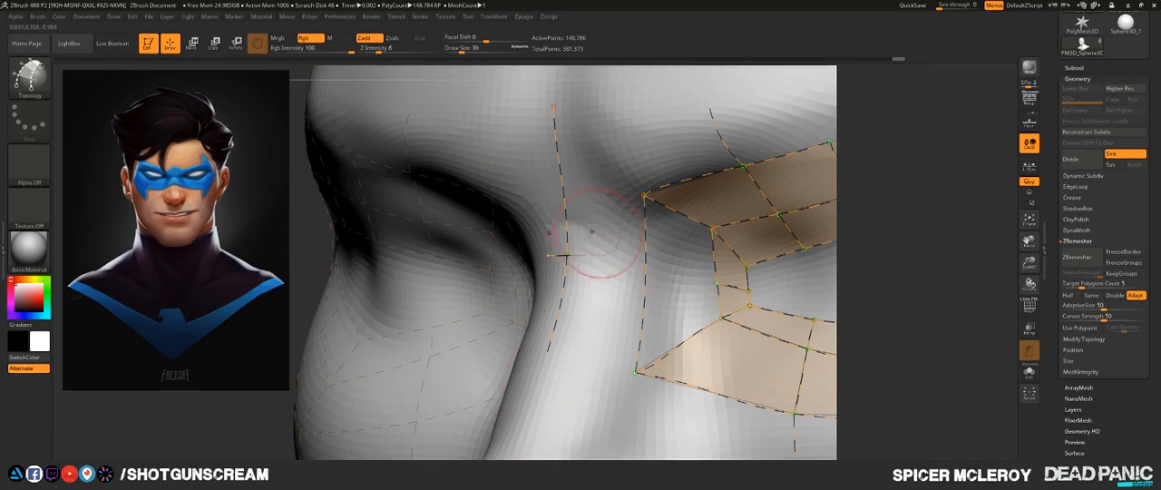
- Delete the nose bridge's center curve and redraw it as a straight vertical curve down the middle of the nose
{"action": "mouse_move", "coordinate": [608, 223]}
{"action": "left_mouse_down", "text": "alt"}
{"action": "mouse_move", "coordinate": [577, 349]}
{"action": "mouse_move", "coordinate": [575, 424]}
{"action": "left_mouse_up", "text": "alt"}
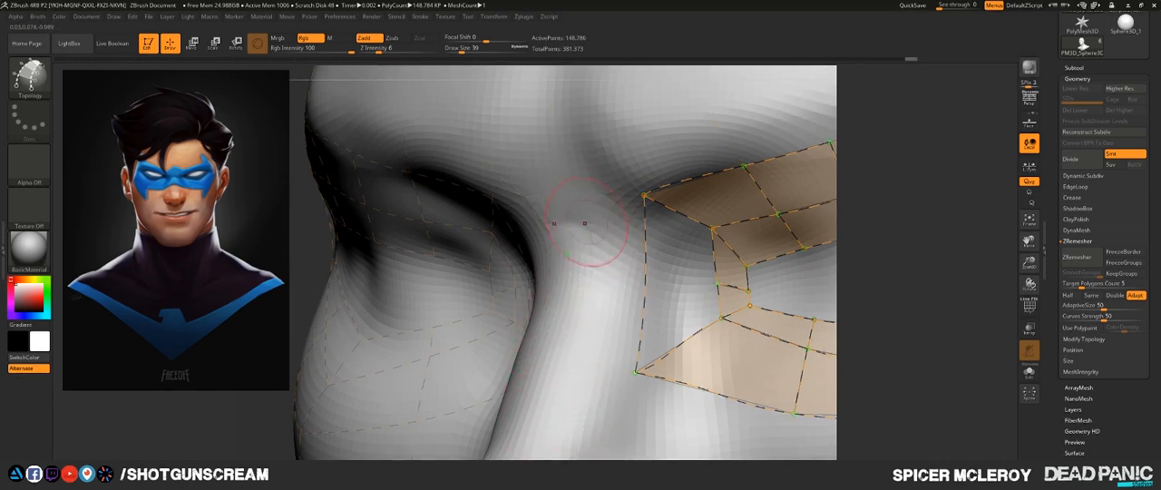
{"action": "mouse_move", "coordinate": [554, 298]}
{"action": "right_mouse_down", "text": "shift"}
{"action": "mouse_move", "coordinate": [572, 263]}
{"action": "mouse_move", "coordinate": [552, 272]}
{"action": "right_mouse_up", "text": "shift"}
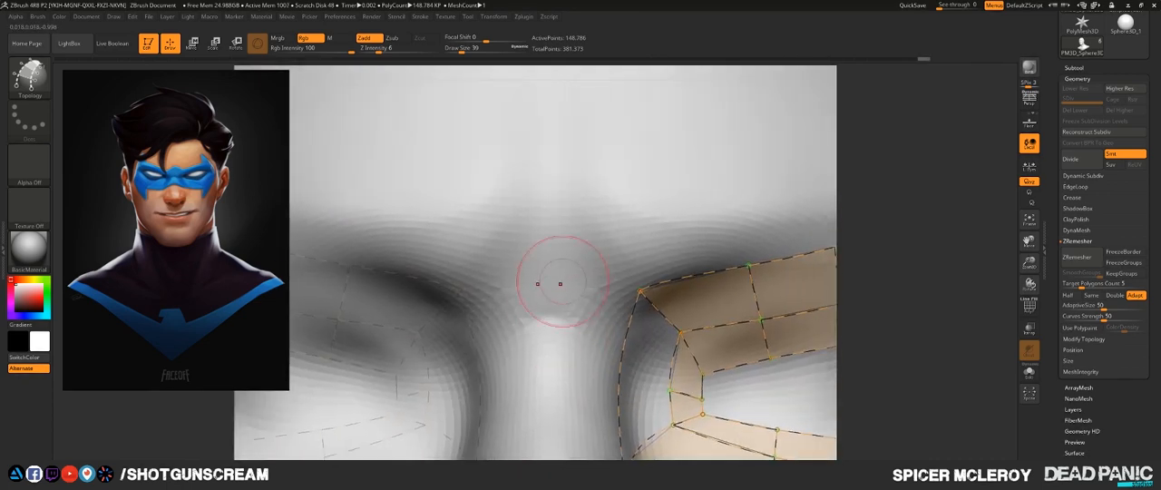
{"action": "left_click_drag", "start_coordinate": [548, 190], "coordinate": [545, 239]}
{"action": "left_click_drag", "start_coordinate": [557, 419], "coordinate": [548, 381]}
{"action": "right_click_drag", "start_coordinate": [544, 376], "coordinate": [567, 228]}
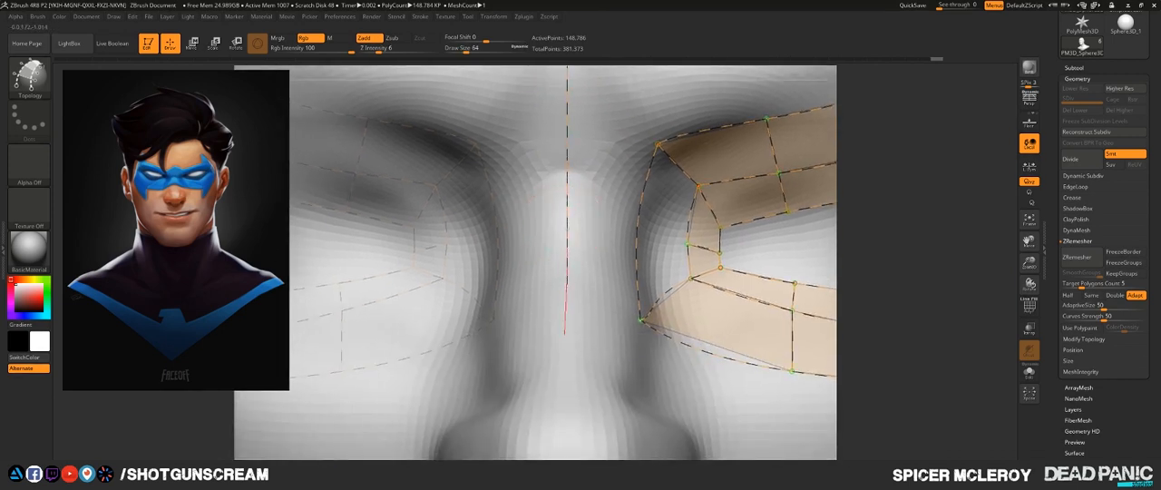
{"action": "left_click_drag", "start_coordinate": [567, 346], "coordinate": [566, 346]}
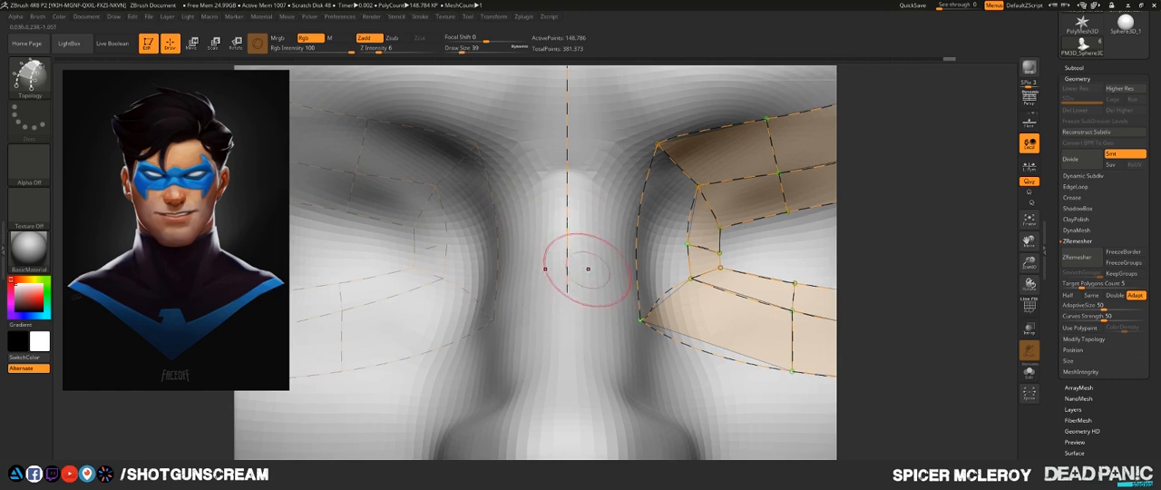
- Connect the mask's lower inner corner and inner brow corner to the center line with curves, and retrace the center line between them
{"action": "mouse_move", "coordinate": [588, 269]}
{"action": "right_mouse_down"}
{"action": "mouse_move", "coordinate": [499, 275]}
{"action": "mouse_move", "coordinate": [546, 285]}
{"action": "right_mouse_up"}
{"action": "left_click_drag", "start_coordinate": [557, 293], "coordinate": [544, 297]}
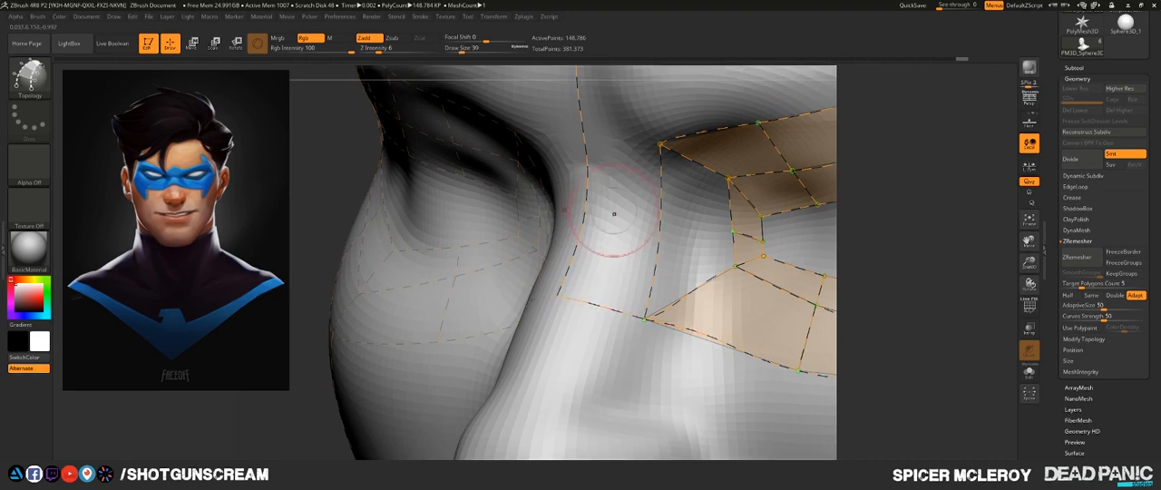
{"action": "right_click_drag", "start_coordinate": [617, 223], "coordinate": [596, 378], "text": "alt"}
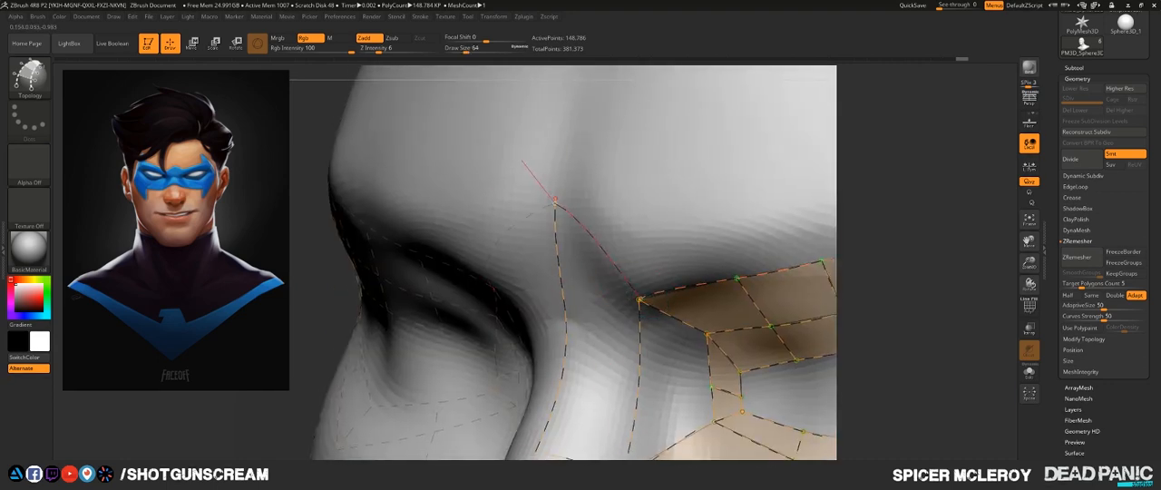
{"action": "left_click_drag", "start_coordinate": [522, 160], "coordinate": [523, 161]}
{"action": "mouse_move", "coordinate": [571, 177]}
{"action": "right_mouse_down"}
{"action": "mouse_move", "coordinate": [615, 181]}
{"action": "mouse_move", "coordinate": [575, 142]}
{"action": "mouse_move", "coordinate": [594, 64]}
{"action": "right_mouse_up"}
{"action": "mouse_move", "coordinate": [585, 232]}
{"action": "right_mouse_down"}
{"action": "mouse_move", "coordinate": [600, 288]}
{"action": "mouse_move", "coordinate": [589, 279]}
{"action": "right_mouse_up"}
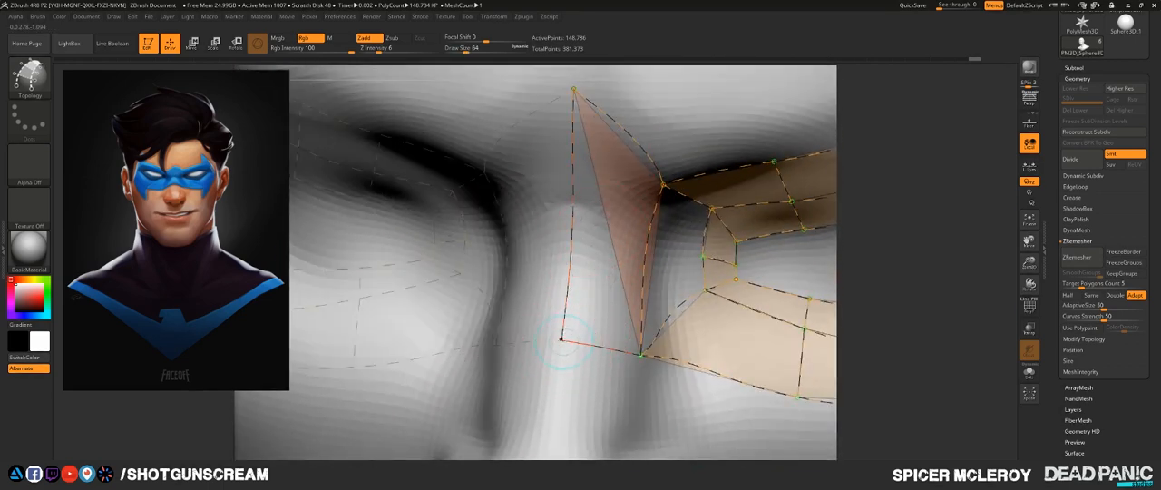
{"action": "left_click_drag", "start_coordinate": [553, 441], "coordinate": [553, 441]}
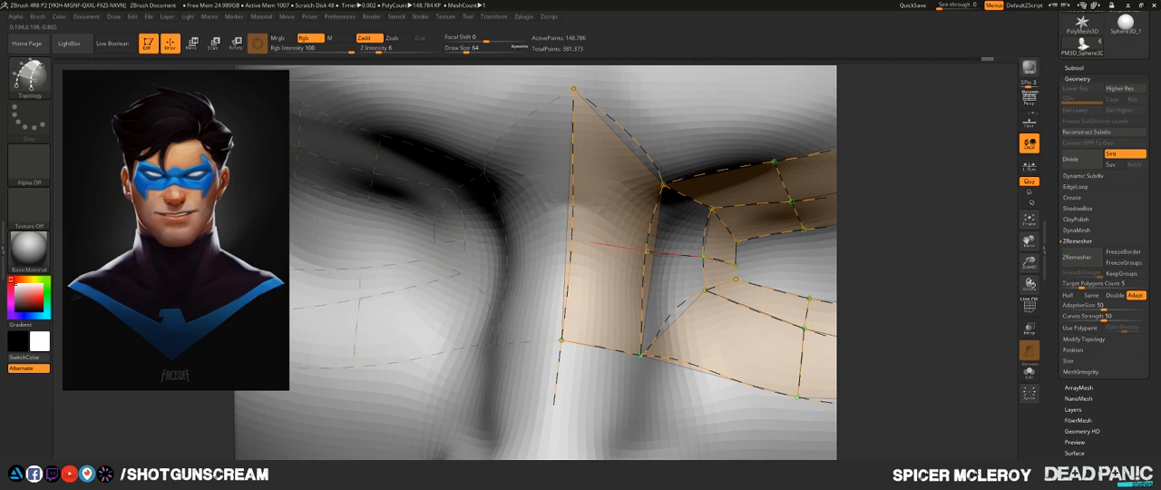
- Draw a cross curve from the inner eye to the center line, trim the center line's excess, and retrace both vertical bridge curves to close the panels
{"action": "left_click_drag", "start_coordinate": [528, 226], "coordinate": [527, 226]}
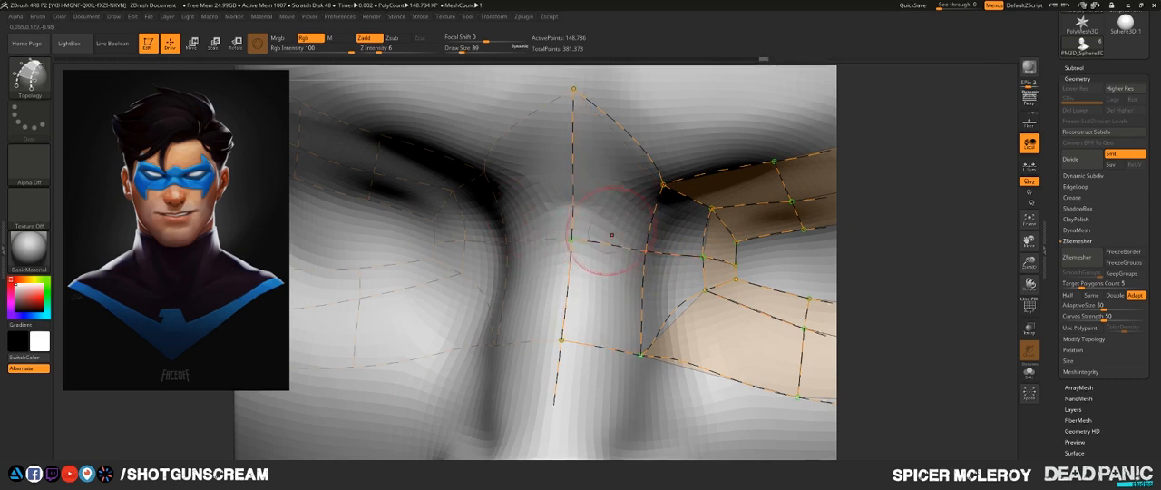
{"action": "left_click_drag", "start_coordinate": [543, 376], "coordinate": [573, 374], "text": "alt"}
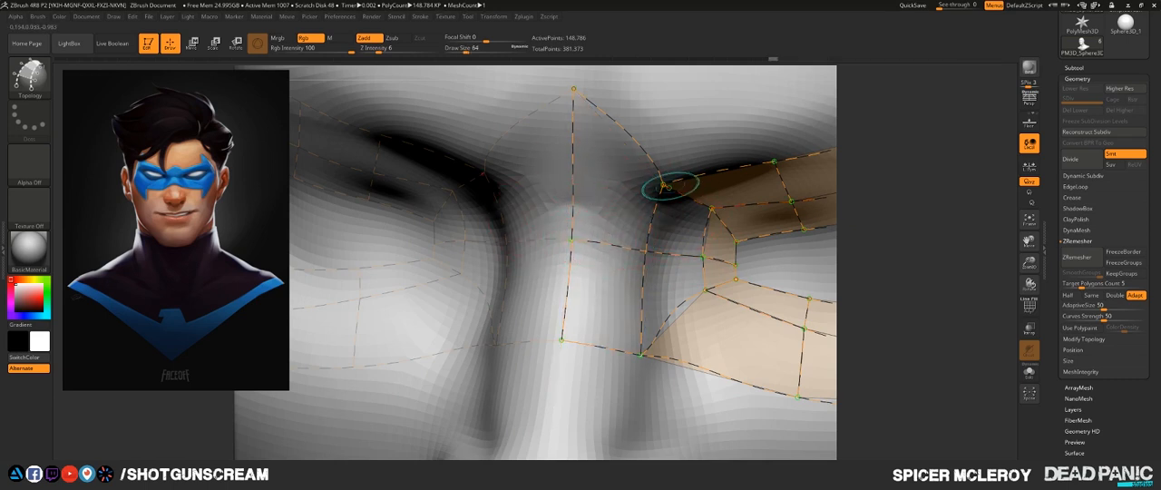
{"action": "left_click_drag", "start_coordinate": [632, 272], "coordinate": [670, 253], "text": "alt"}
{"action": "right_click_drag", "start_coordinate": [681, 240], "coordinate": [647, 178]}
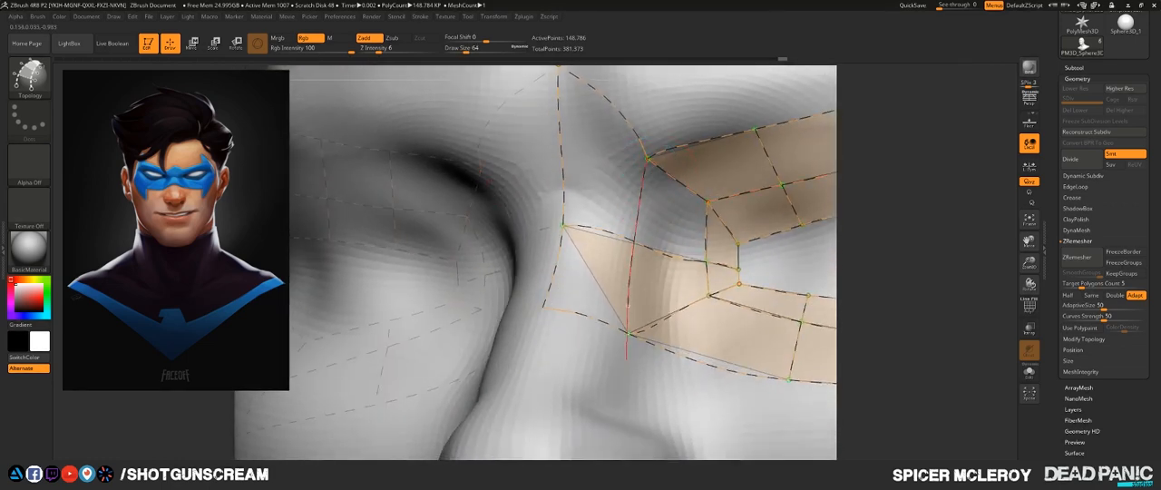
{"action": "left_click_drag", "start_coordinate": [632, 393], "coordinate": [632, 394]}
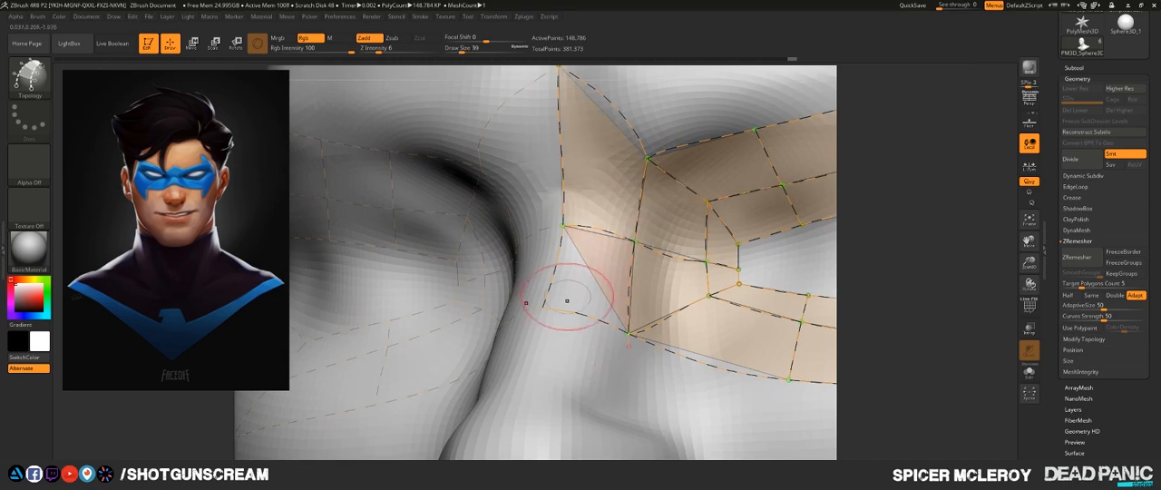
{"action": "right_click_drag", "start_coordinate": [527, 285], "coordinate": [551, 323]}
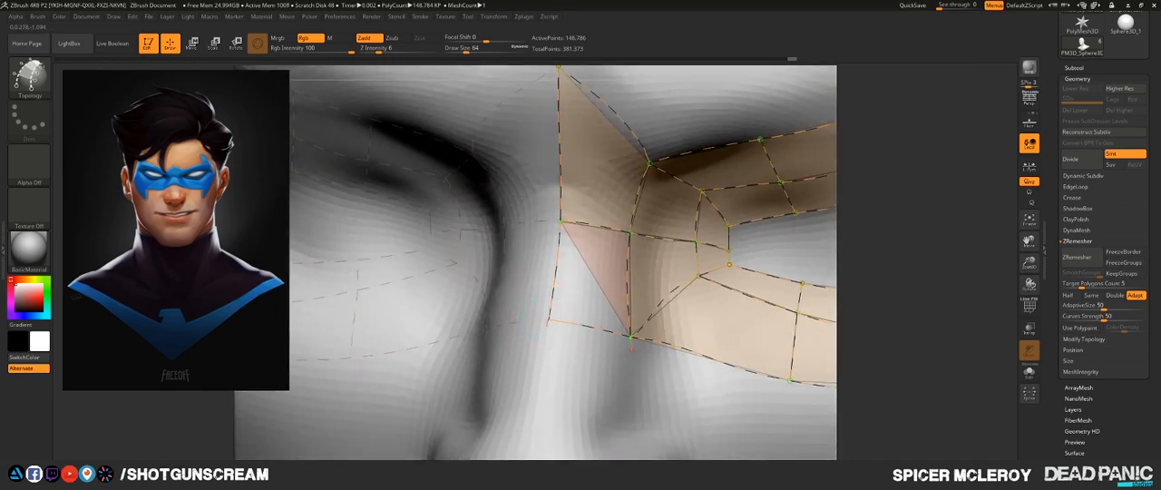
{"action": "left_click_drag", "start_coordinate": [544, 397], "coordinate": [543, 423]}
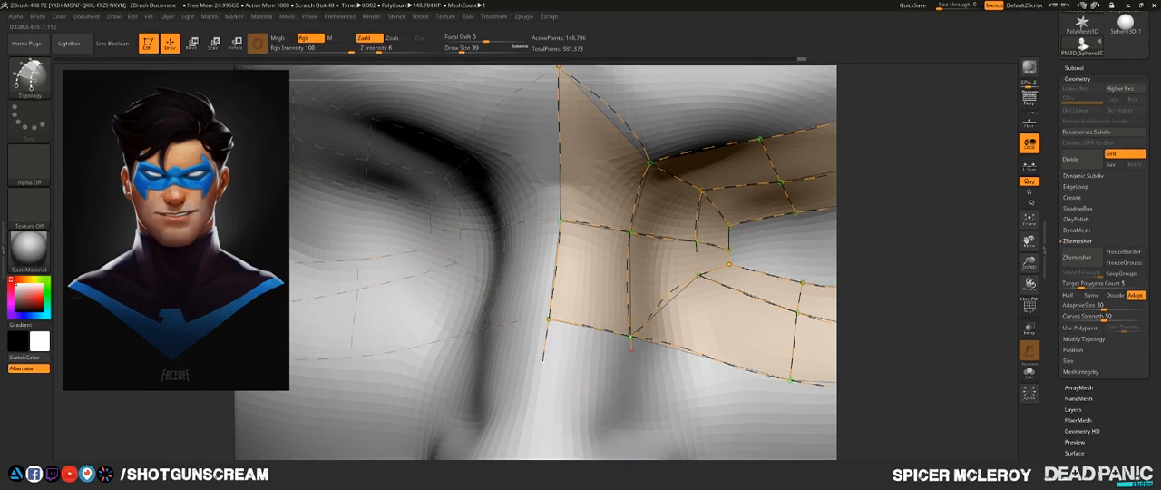
- Check the mask's curve layout from several angles and generate the mask mesh from the topology curves
{"action": "right_click_drag", "start_coordinate": [608, 399], "coordinate": [413, 316], "text": "ctrl"}
{"action": "left_click_drag", "start_coordinate": [785, 237], "coordinate": [725, 295]}
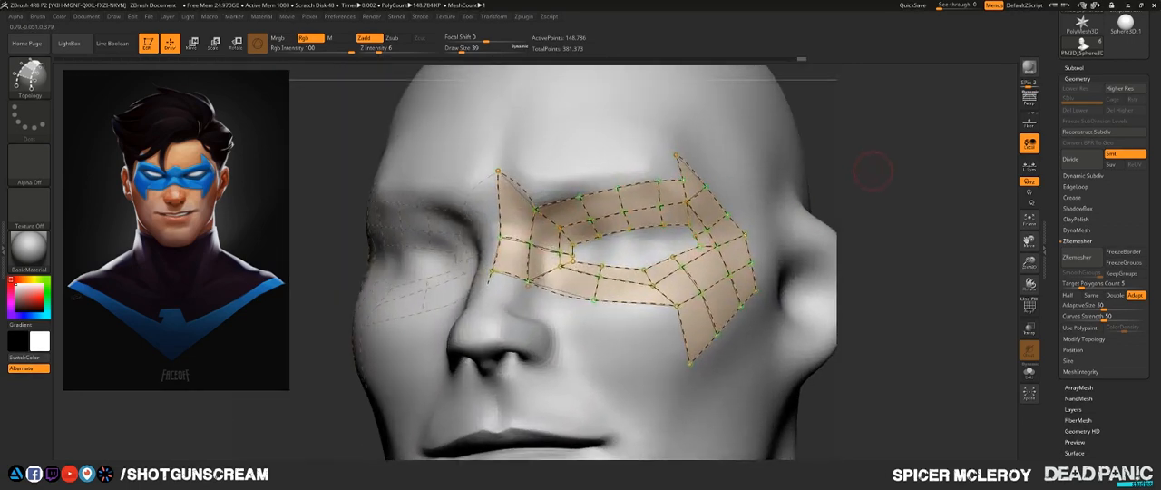
{"action": "left_click_drag", "start_coordinate": [873, 194], "coordinate": [805, 185]}
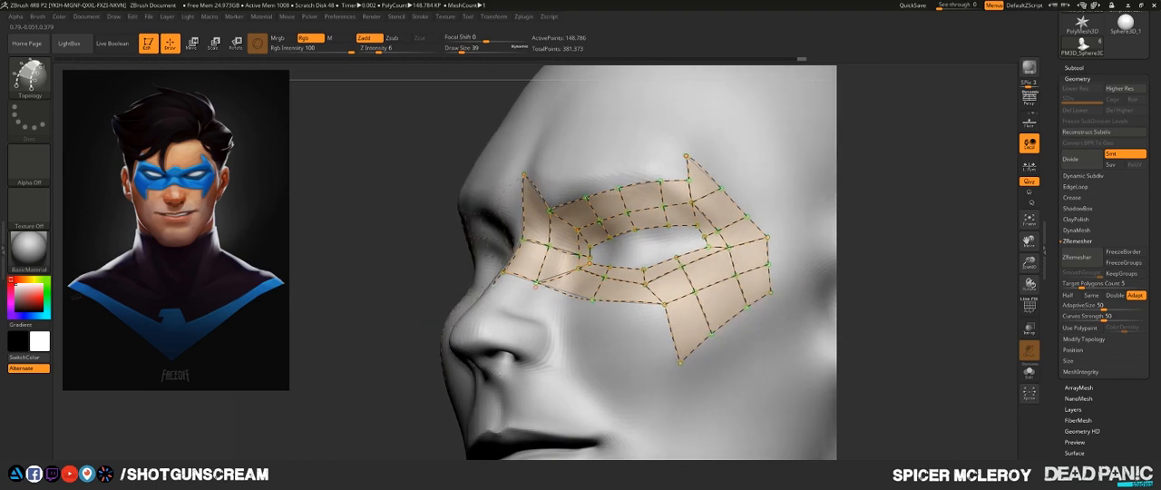
{"action": "left_click_drag", "start_coordinate": [871, 263], "coordinate": [912, 272]}
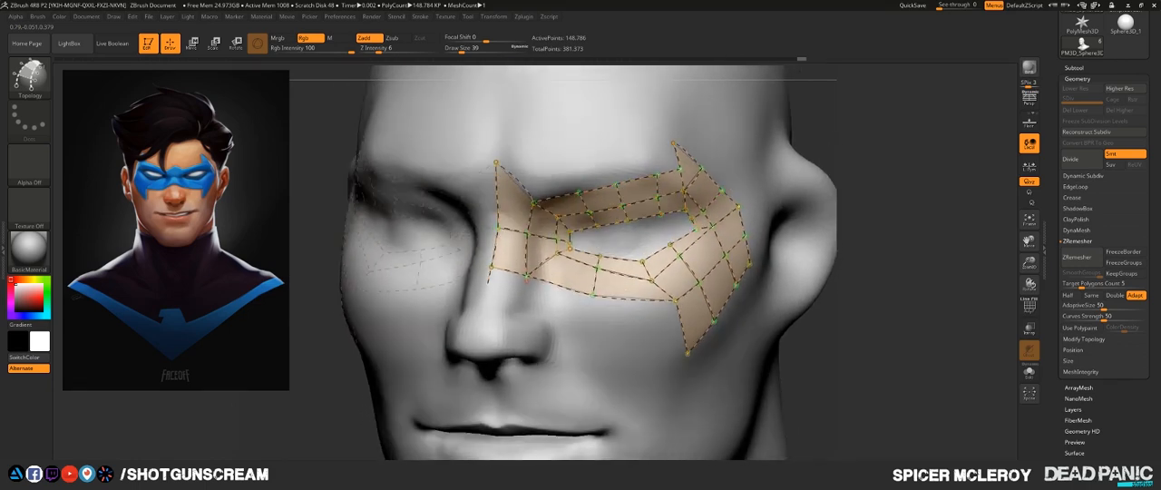
{"action": "mouse_move", "coordinate": [852, 172]}
{"action": "left_mouse_down"}
{"action": "mouse_move", "coordinate": [827, 185]}
{"action": "mouse_move", "coordinate": [898, 170]}
{"action": "mouse_move", "coordinate": [865, 168]}
{"action": "mouse_move", "coordinate": [866, 221]}
{"action": "left_mouse_up"}
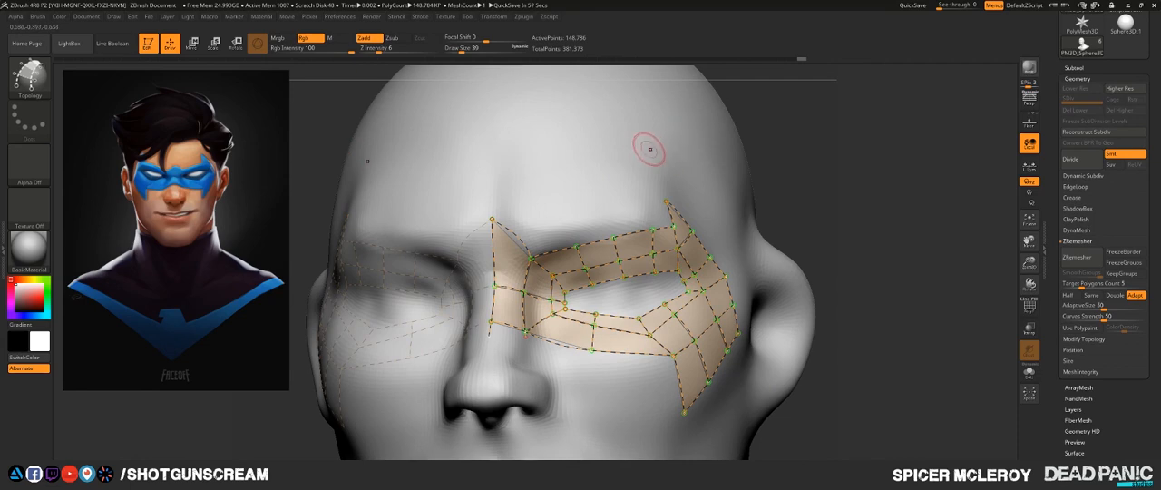
{"action": "left_click", "coordinate": [729, 147]}
{"action": "mouse_move", "coordinate": [866, 159]}
{"action": "left_mouse_down"}
{"action": "mouse_move", "coordinate": [771, 158]}
{"action": "mouse_move", "coordinate": [843, 186]}
{"action": "mouse_move", "coordinate": [851, 231]}
{"action": "mouse_move", "coordinate": [840, 231]}
{"action": "mouse_move", "coordinate": [860, 180]}
{"action": "left_mouse_up"}
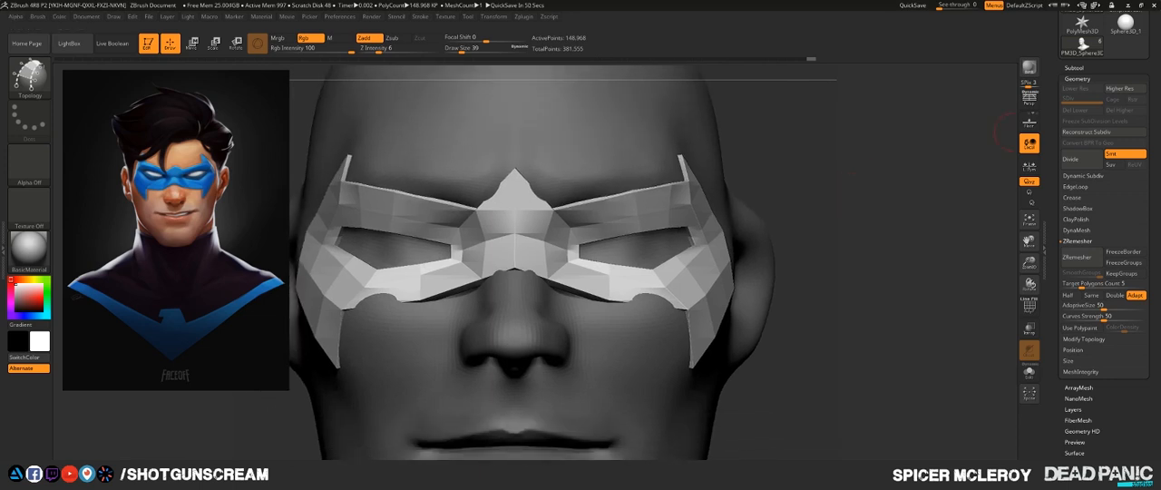
- Separate the new mask from the masked duplicate head with Split Masked Points
{"action": "left_click", "coordinate": [1077, 79]}
{"action": "left_click", "coordinate": [1074, 68]}
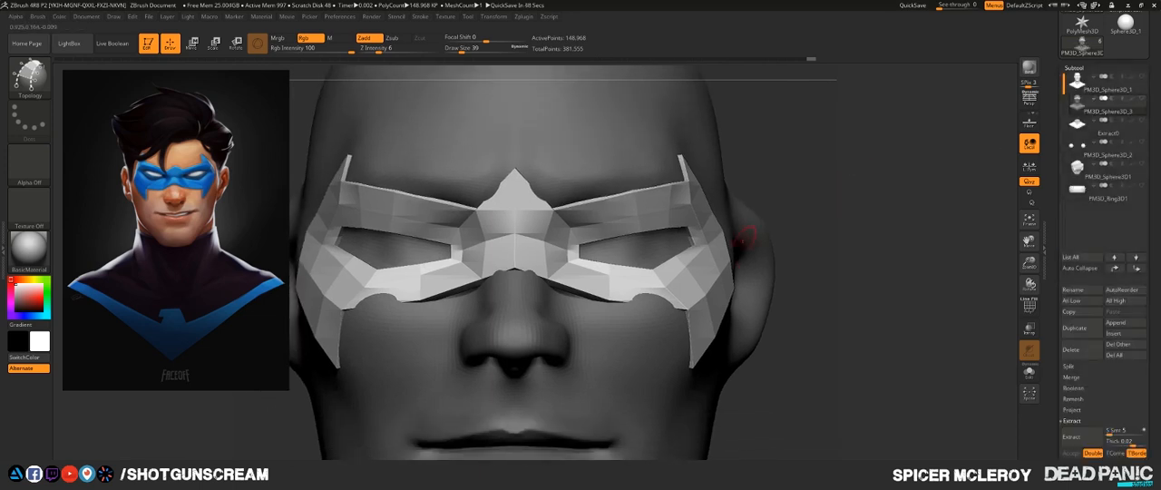
{"action": "right_click_drag", "start_coordinate": [745, 235], "coordinate": [663, 205], "text": "ctrl"}
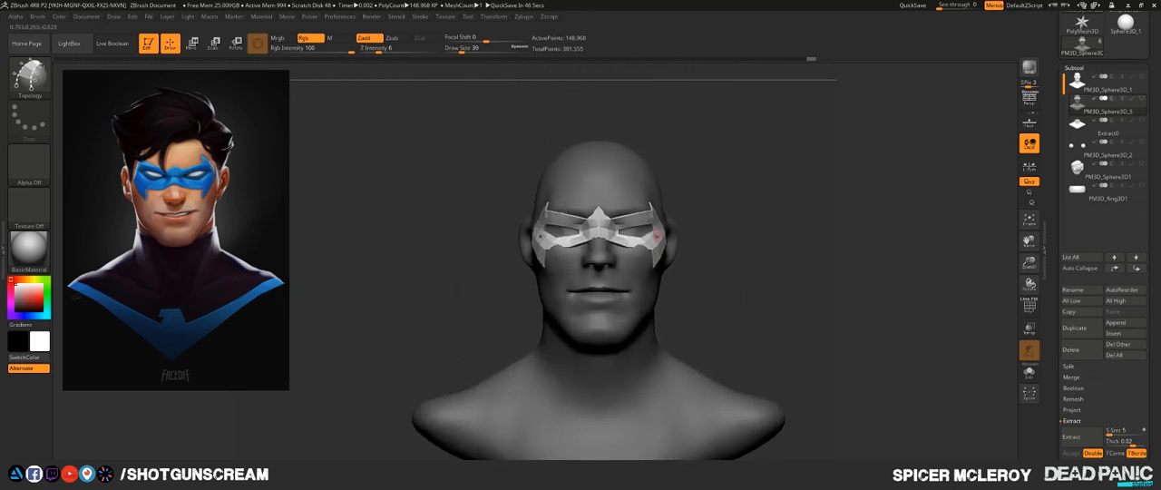
{"action": "right_click_drag", "start_coordinate": [655, 245], "coordinate": [561, 243]}
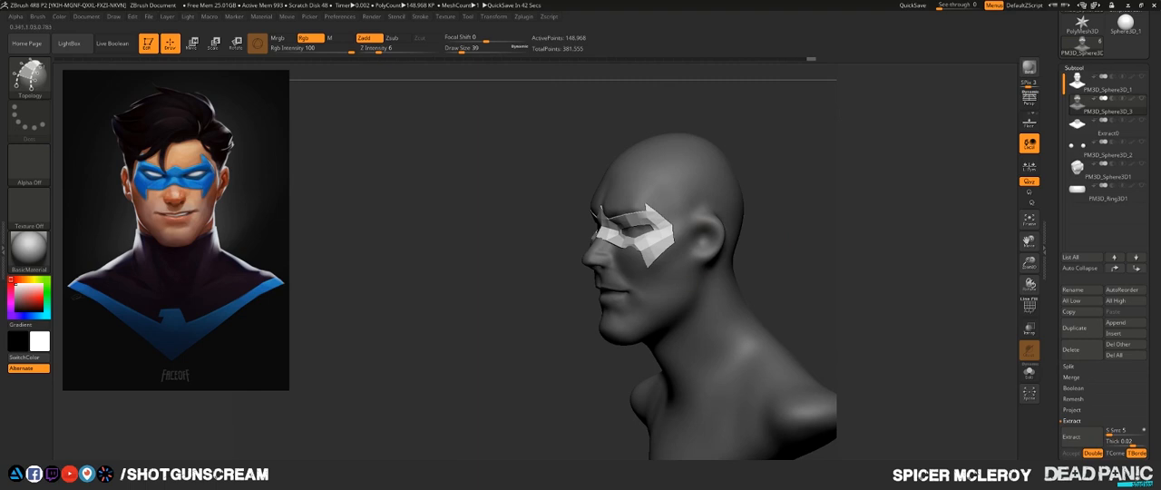
{"action": "right_click_drag", "start_coordinate": [571, 304], "coordinate": [656, 329], "text": "shift"}
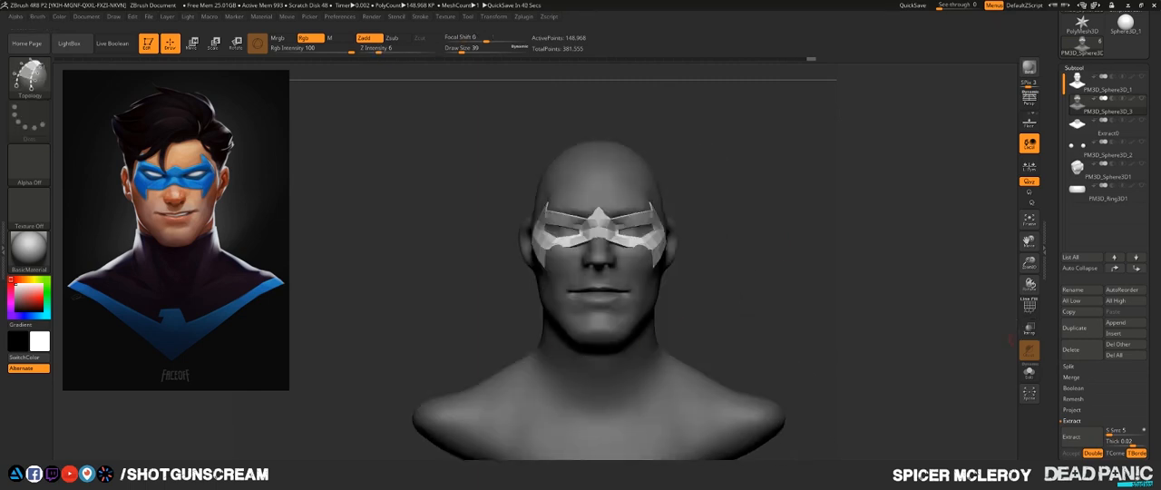
{"action": "left_click", "coordinate": [1069, 365]}
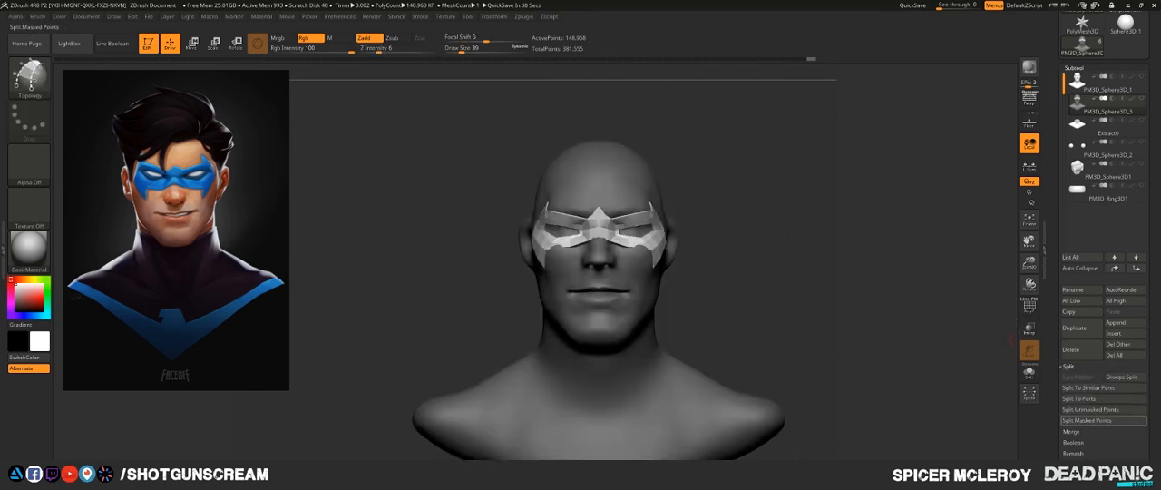
{"action": "left_click", "coordinate": [1087, 420]}
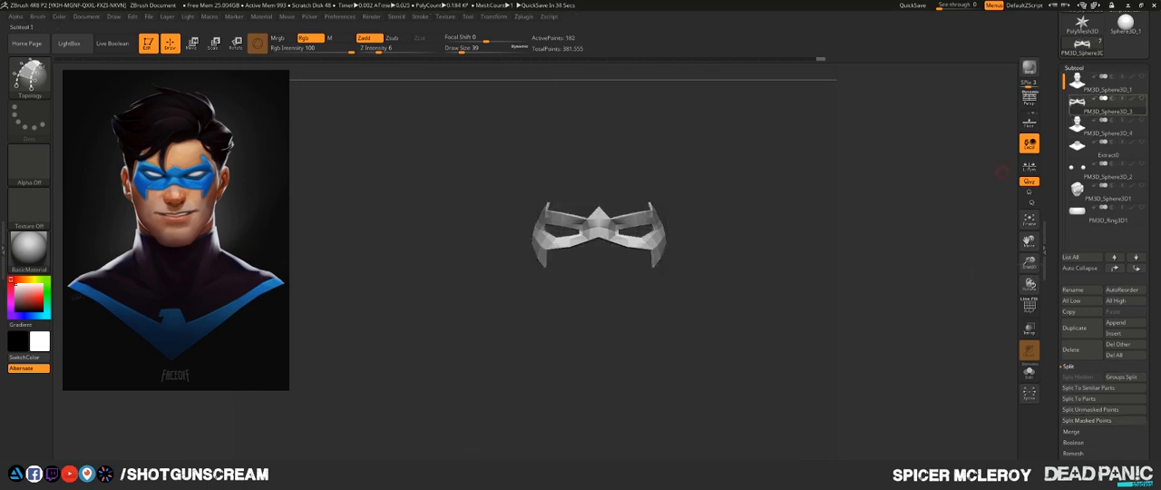
- Delete the leftover duplicate head subtool, then select the original head and show all the other subtools
{"action": "left_click", "coordinate": [1088, 127]}
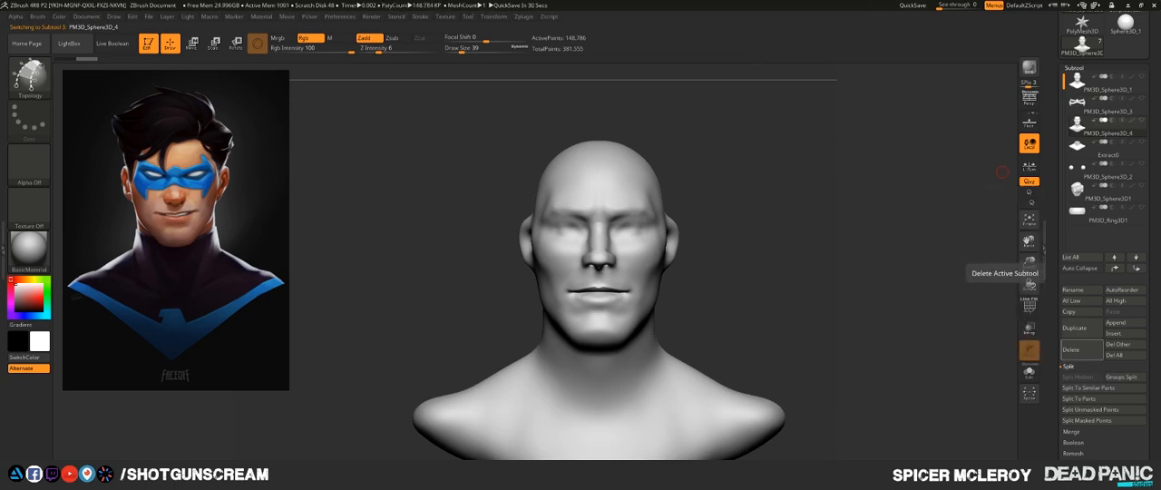
{"action": "left_click", "coordinate": [1029, 283]}
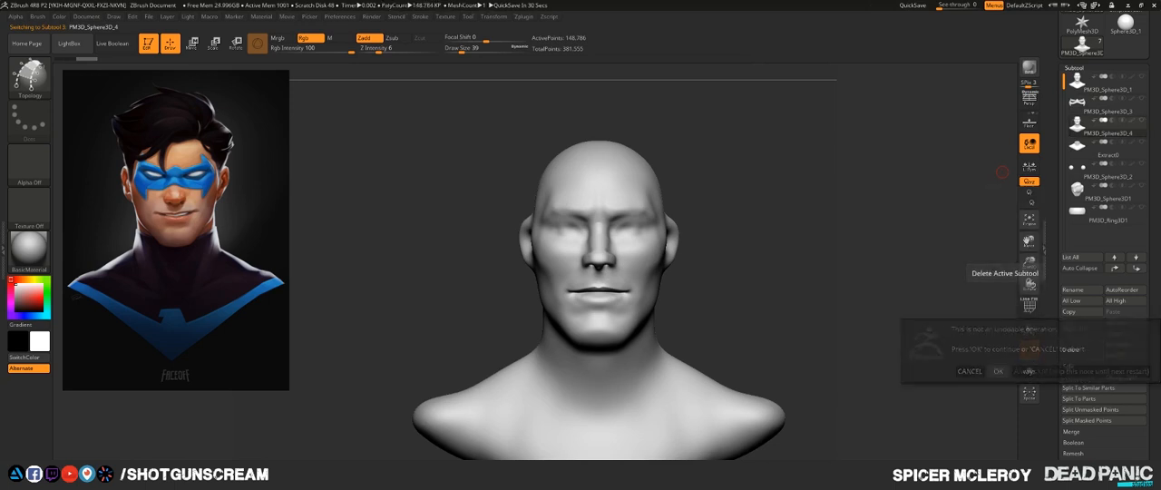
{"action": "left_click", "coordinate": [997, 371]}
{"action": "left_click", "coordinate": [1100, 83]}
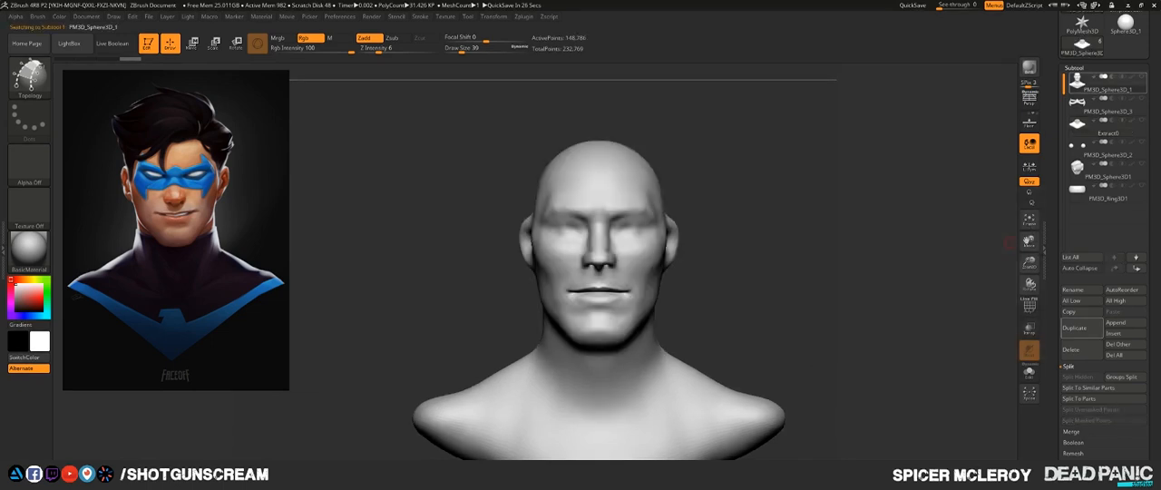
{"action": "left_click", "coordinate": [1142, 77]}
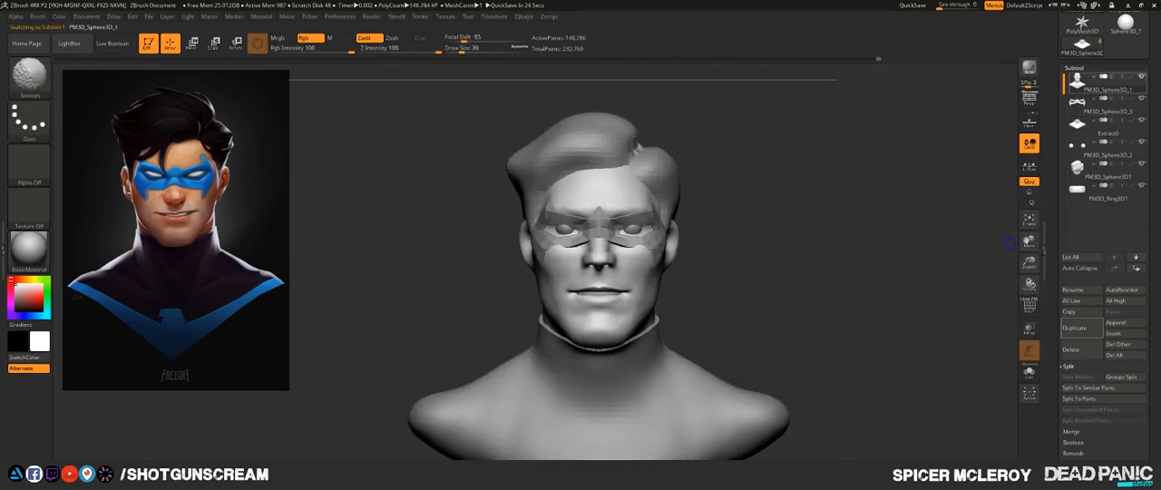
- Make the domino mask the active subtool and switch to the Move brush with a larger draw size
{"action": "left_click_drag", "start_coordinate": [824, 218], "coordinate": [789, 272]}
{"action": "left_click_drag", "start_coordinate": [839, 300], "coordinate": [843, 244], "text": "alt"}
{"action": "left_click", "coordinate": [751, 260]}
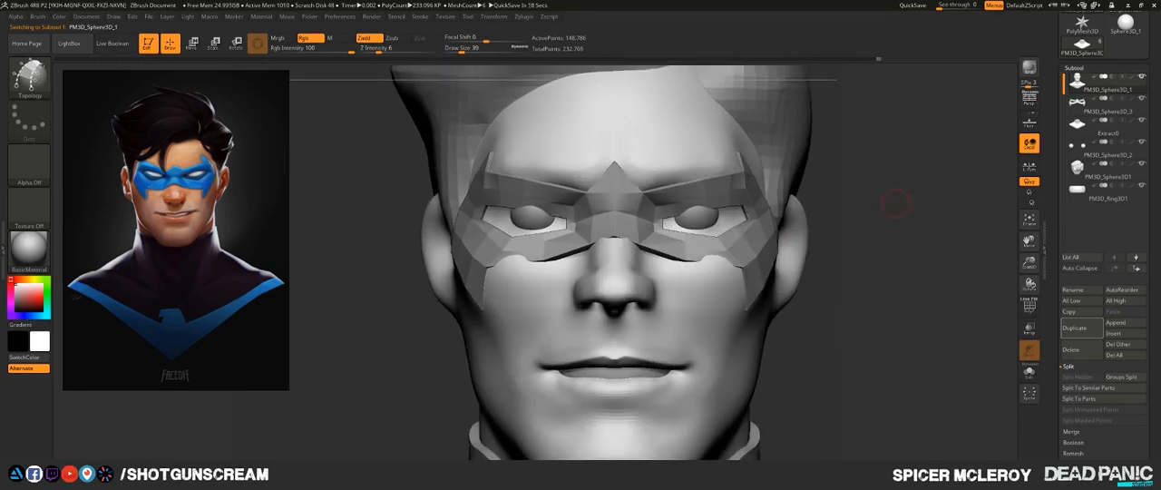
{"action": "left_click", "coordinate": [756, 256], "text": "alt"}
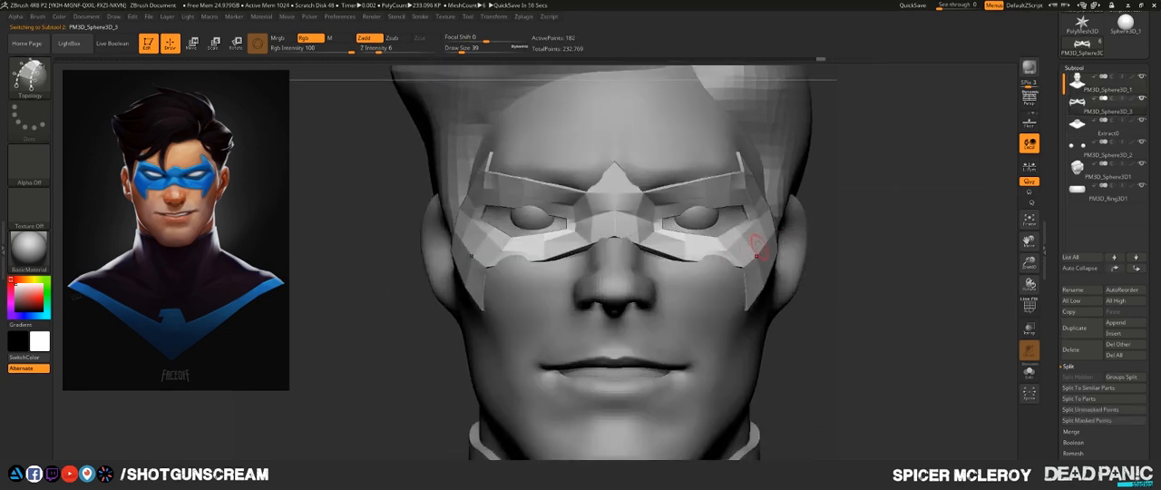
{"action": "key", "text": "b"}
{"action": "key", "text": "m"}
{"action": "key", "text": "v"}
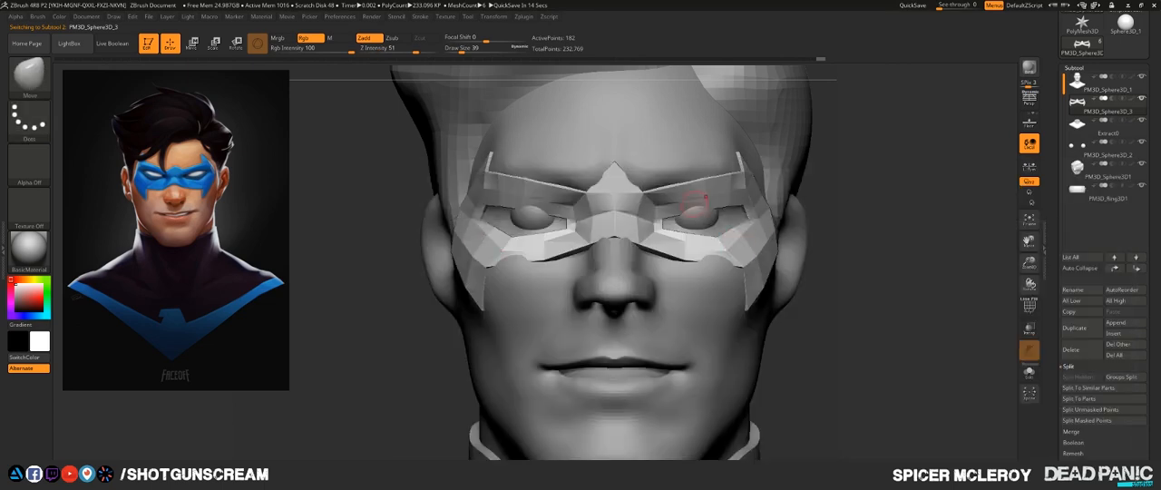
{"action": "key", "text": "s"}
{"action": "left_click_drag", "start_coordinate": [706, 200], "coordinate": [728, 198]}
{"action": "right_click_drag", "start_coordinate": [727, 199], "coordinate": [825, 203]}
- Enlarge the draw size to 154 and pull the mask's outer sides and upper spikes in against the temples
{"action": "left_click_drag", "start_coordinate": [695, 255], "coordinate": [697, 258]}
{"action": "left_click_drag", "start_coordinate": [719, 170], "coordinate": [723, 162]}
{"action": "mouse_move", "coordinate": [1002, 194]}
{"action": "left_mouse_down"}
{"action": "mouse_move", "coordinate": [954, 211]}
{"action": "mouse_move", "coordinate": [994, 171]}
{"action": "left_mouse_up"}
{"action": "key", "text": "s"}
{"action": "left_click_drag", "start_coordinate": [659, 255], "coordinate": [650, 259]}
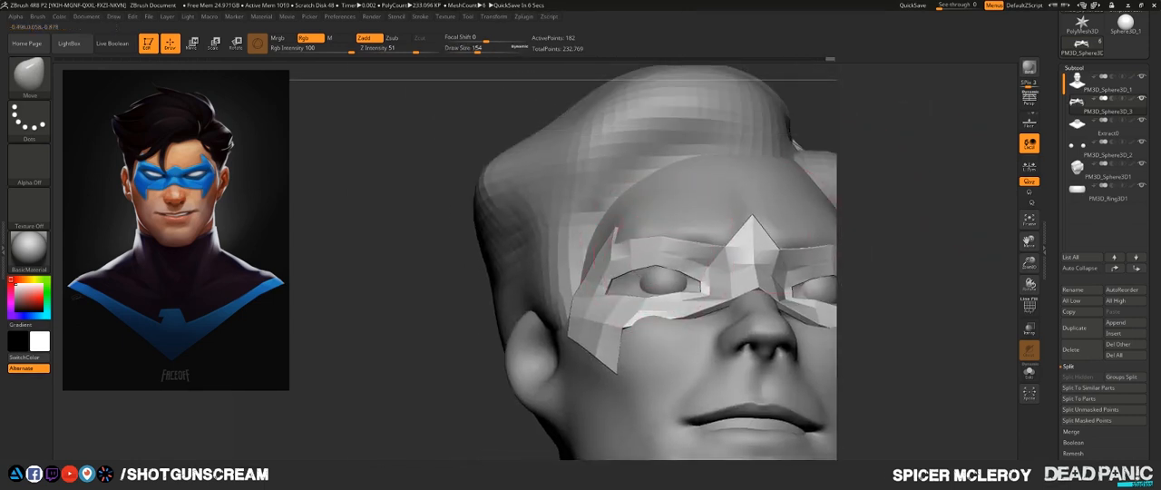
{"action": "left_click_drag", "start_coordinate": [601, 285], "coordinate": [602, 260]}
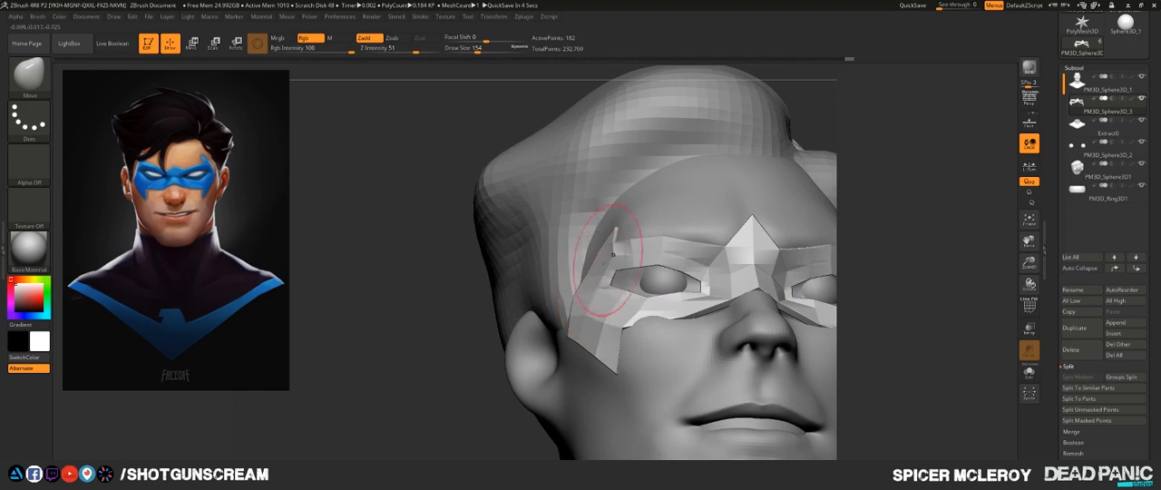
{"action": "left_click_drag", "start_coordinate": [990, 178], "coordinate": [954, 214]}
{"action": "left_click_drag", "start_coordinate": [643, 339], "coordinate": [640, 332]}
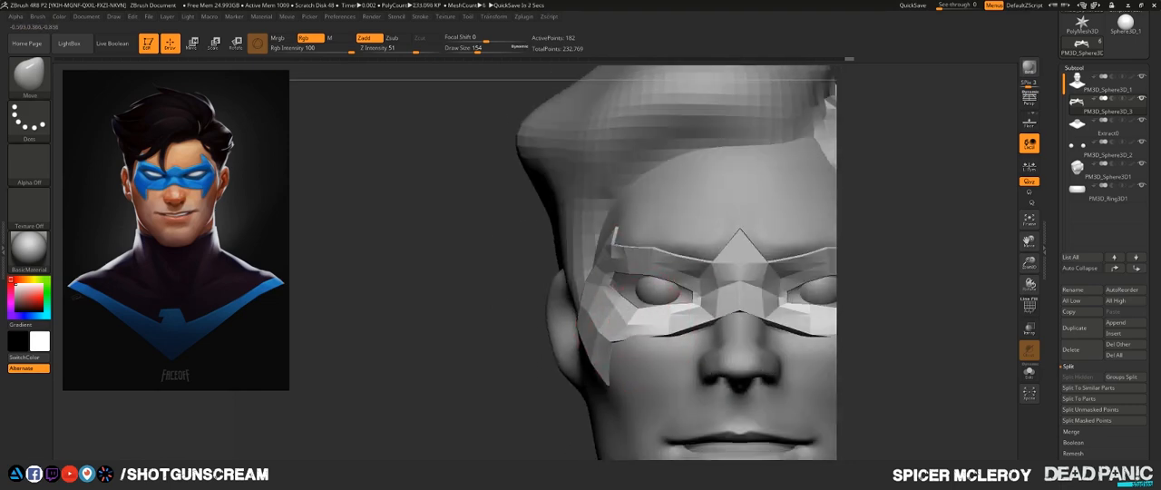
- Reduce the draw size to 101 and reshape the mask's lower cheek points and brow edge to follow the face
{"action": "mouse_move", "coordinate": [598, 335]}
{"action": "right_mouse_down"}
{"action": "mouse_move", "coordinate": [633, 347]}
{"action": "mouse_move", "coordinate": [620, 343]}
{"action": "right_mouse_up"}
{"action": "key", "text": "s"}
{"action": "left_click_drag", "start_coordinate": [620, 343], "coordinate": [602, 359]}
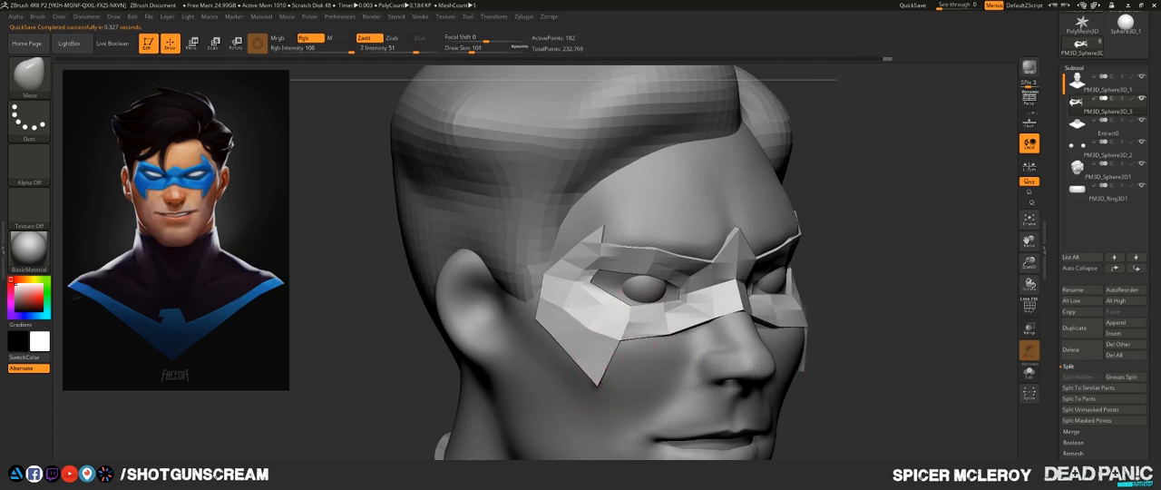
{"action": "right_click_drag", "start_coordinate": [673, 237], "coordinate": [640, 240], "text": "shift"}
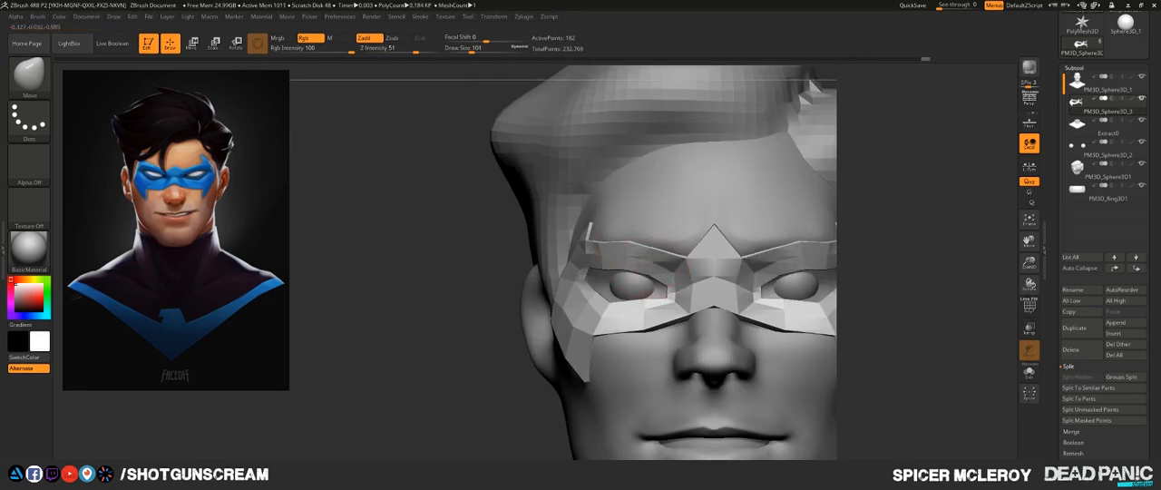
{"action": "mouse_move", "coordinate": [644, 262]}
{"action": "right_mouse_down"}
{"action": "mouse_move", "coordinate": [655, 248]}
{"action": "mouse_move", "coordinate": [642, 292]}
{"action": "mouse_move", "coordinate": [682, 275]}
{"action": "mouse_move", "coordinate": [761, 274]}
{"action": "right_mouse_up"}
{"action": "right_click_drag", "start_coordinate": [687, 276], "coordinate": [671, 277]}
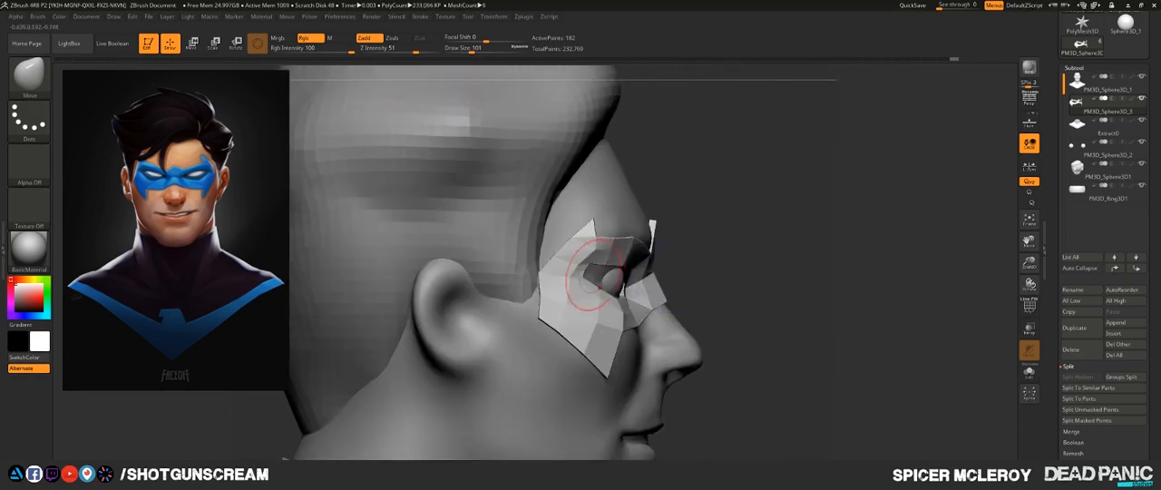
- Refine the mask's outer brow area beside the eye in side view with a larger Move brush
{"action": "key", "text": "bracketright"}
{"action": "key", "text": "bracketright"}
{"action": "key", "text": "bracketright"}
{"action": "left_click_drag", "start_coordinate": [595, 277], "coordinate": [594, 278]}
{"action": "right_click_drag", "start_coordinate": [609, 270], "coordinate": [572, 246]}
{"action": "mouse_move", "coordinate": [770, 196]}
{"action": "right_mouse_down"}
{"action": "mouse_move", "coordinate": [782, 182]}
{"action": "mouse_move", "coordinate": [712, 204]}
{"action": "mouse_move", "coordinate": [643, 284]}
{"action": "mouse_move", "coordinate": [606, 298]}
{"action": "right_mouse_up"}
{"action": "mouse_move", "coordinate": [514, 312]}
{"action": "right_mouse_down", "text": "alt"}
{"action": "mouse_move", "coordinate": [456, 301]}
{"action": "mouse_move", "coordinate": [462, 327]}
{"action": "mouse_move", "coordinate": [515, 310]}
{"action": "right_mouse_up", "text": "alt"}
- Set the draw size to 77 and reshape the outer corner of the mask's eye opening
{"action": "key", "text": "s"}
{"action": "mouse_move", "coordinate": [581, 257]}
{"action": "left_mouse_down"}
{"action": "mouse_move", "coordinate": [569, 258]}
{"action": "mouse_move", "coordinate": [599, 258]}
{"action": "left_mouse_up"}
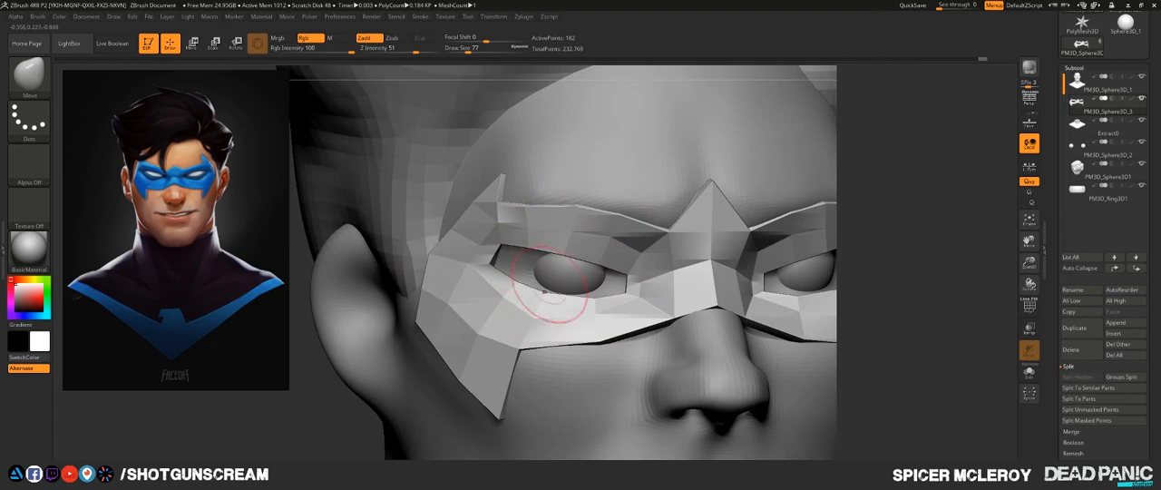
{"action": "right_click_drag", "start_coordinate": [551, 283], "coordinate": [453, 234]}
{"action": "right_click_drag", "start_coordinate": [519, 295], "coordinate": [497, 265]}
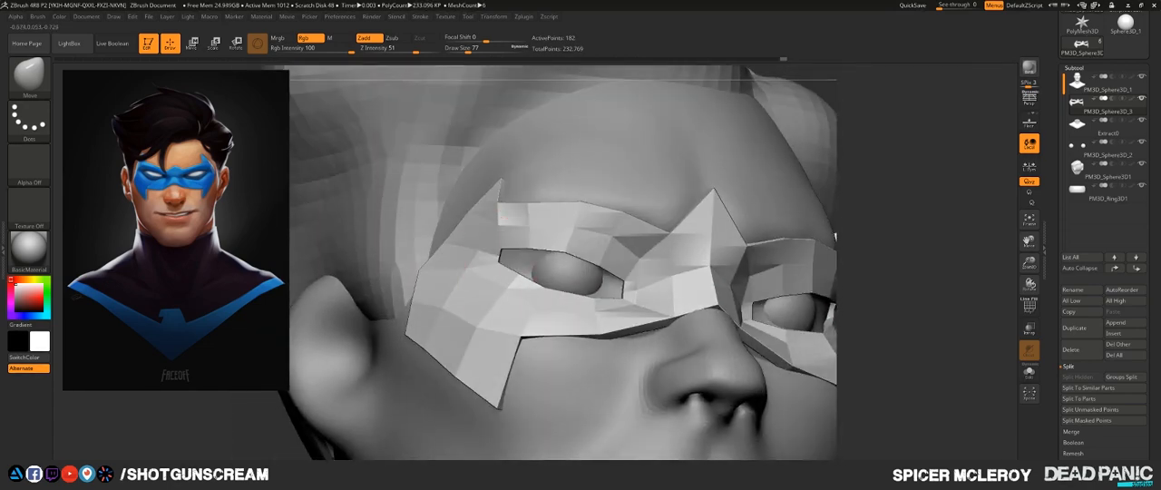
{"action": "left_click_drag", "start_coordinate": [499, 259], "coordinate": [499, 253]}
{"action": "right_click_drag", "start_coordinate": [516, 261], "coordinate": [540, 288]}
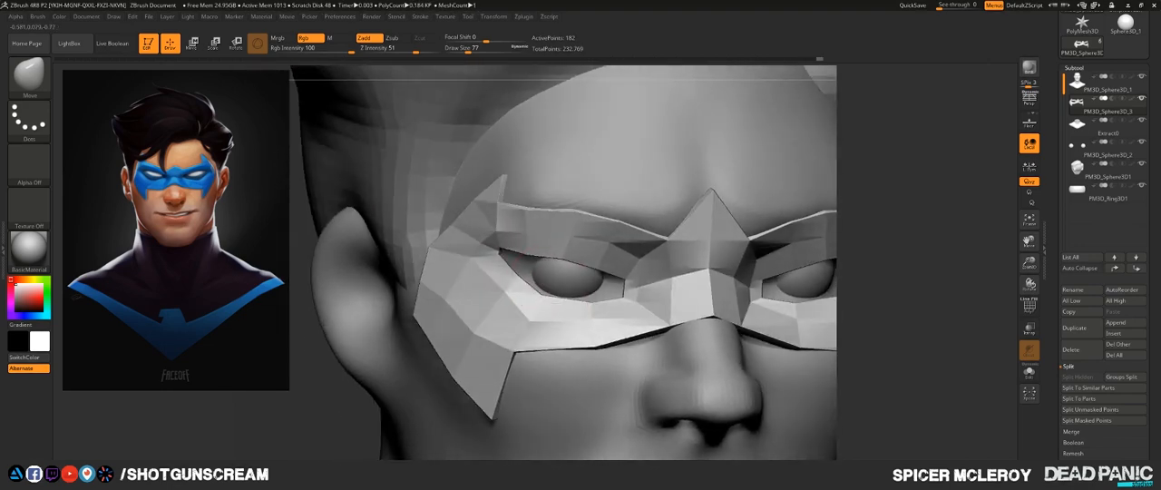
- Adjust the lower rim and inner corner of the mask's eye opening to frame the eyeball
{"action": "left_click_drag", "start_coordinate": [542, 287], "coordinate": [550, 276]}
{"action": "right_click_drag", "start_coordinate": [550, 277], "coordinate": [453, 299]}
{"action": "left_click_drag", "start_coordinate": [537, 295], "coordinate": [538, 293]}
{"action": "right_click_drag", "start_coordinate": [539, 293], "coordinate": [569, 314]}
{"action": "left_click_drag", "start_coordinate": [569, 318], "coordinate": [572, 312]}
{"action": "right_click_drag", "start_coordinate": [571, 313], "coordinate": [597, 301]}
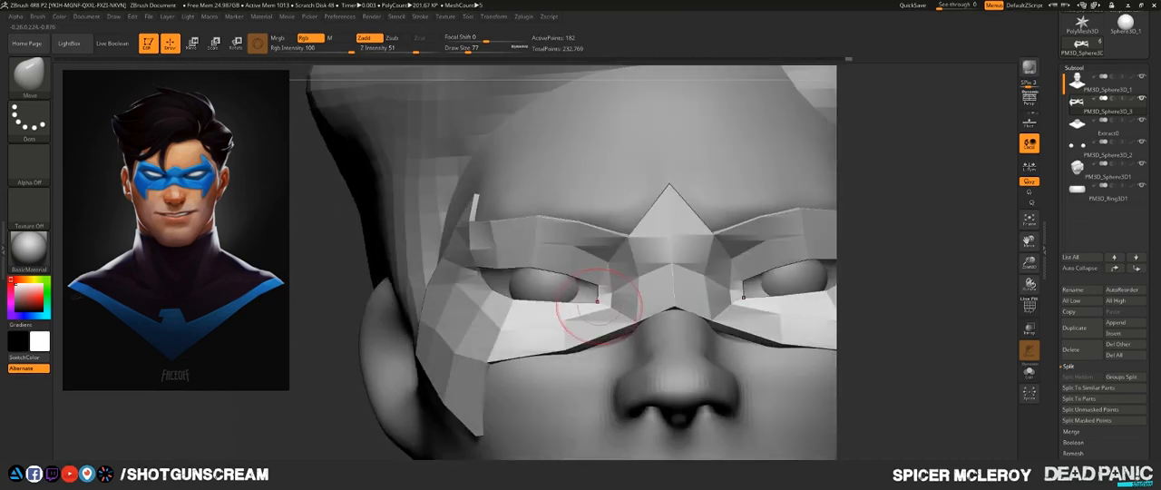
{"action": "left_click_drag", "start_coordinate": [598, 300], "coordinate": [581, 274]}
{"action": "mouse_move", "coordinate": [573, 244]}
{"action": "left_mouse_down"}
{"action": "mouse_move", "coordinate": [591, 263]}
{"action": "mouse_move", "coordinate": [549, 292]}
{"action": "left_mouse_up"}
{"action": "mouse_move", "coordinate": [550, 292]}
{"action": "right_mouse_down"}
{"action": "mouse_move", "coordinate": [605, 300]}
{"action": "mouse_move", "coordinate": [555, 287]}
{"action": "right_mouse_up"}
{"action": "left_click_drag", "start_coordinate": [564, 289], "coordinate": [563, 279]}
- Make the eyeballs the active subtool and switch to the scale gizmo
{"action": "key", "text": "f"}
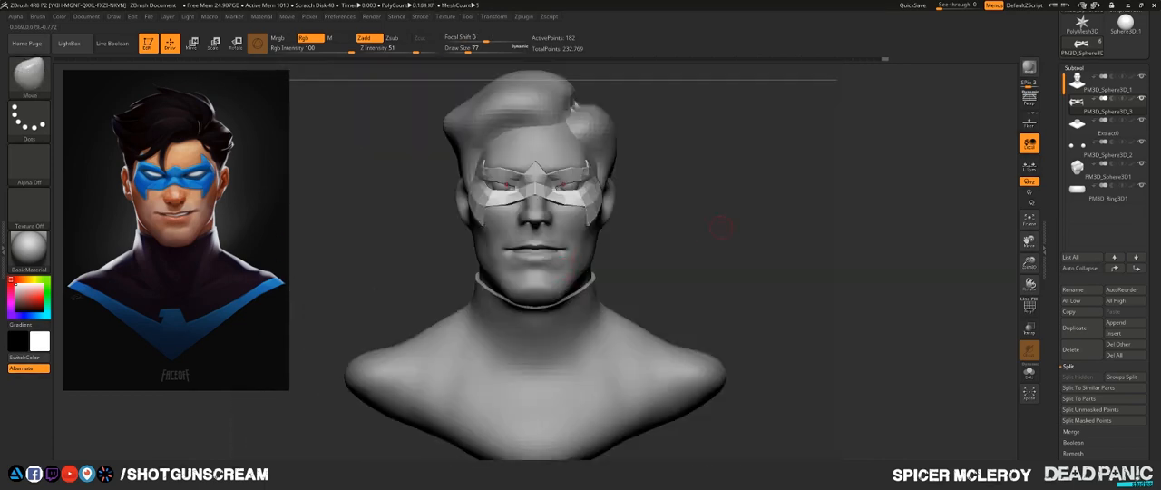
{"action": "right_click_drag", "start_coordinate": [720, 226], "coordinate": [712, 352], "text": "alt"}
{"action": "left_click", "coordinate": [667, 270], "text": "alt"}
{"action": "right_click_drag", "start_coordinate": [667, 270], "coordinate": [714, 269]}
{"action": "key", "text": "e"}
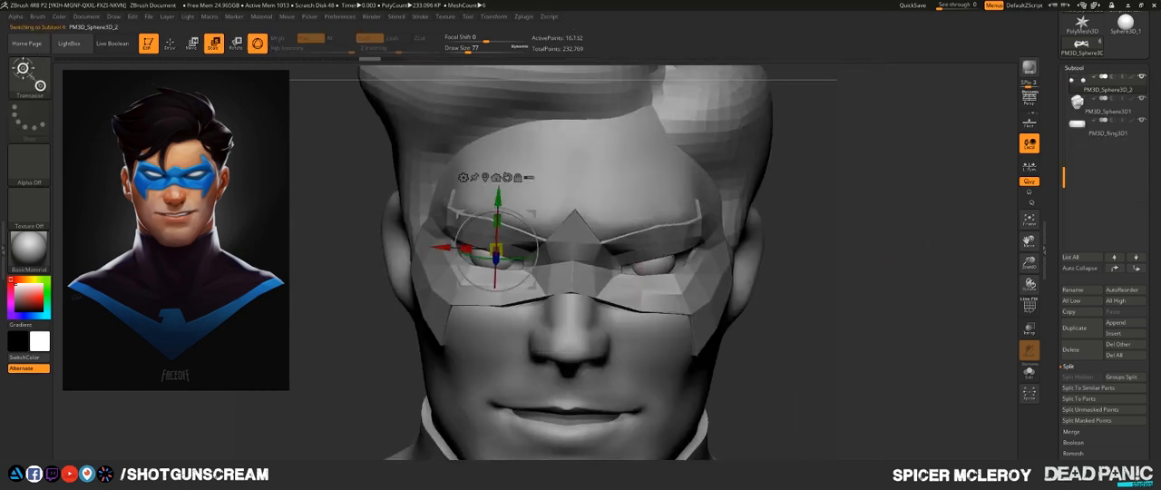
{"action": "left_click_drag", "start_coordinate": [497, 248], "coordinate": [611, 249]}
{"action": "key", "text": "ctrl+z"}
{"action": "key", "text": "ctrl+z"}
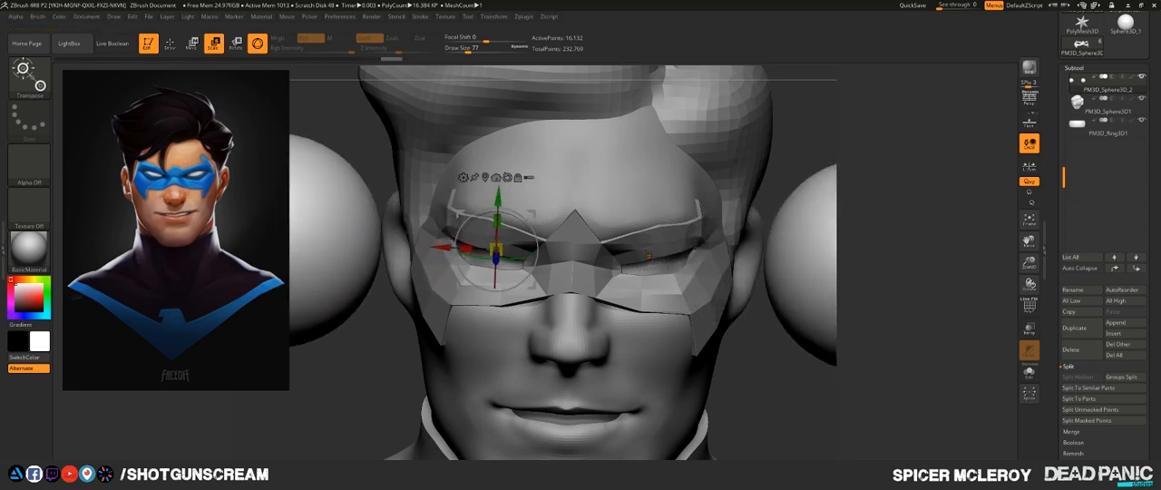
{"action": "key", "text": "ctrl+z"}
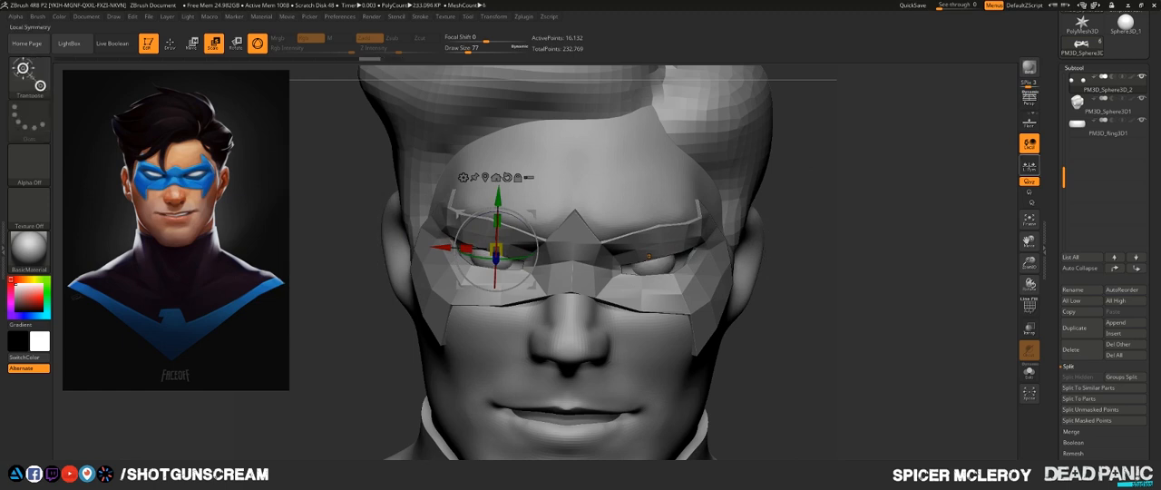
- Turn on Local Symmetry, scale the eyeballs up slightly in place, and return to draw mode
{"action": "left_click", "coordinate": [1030, 166]}
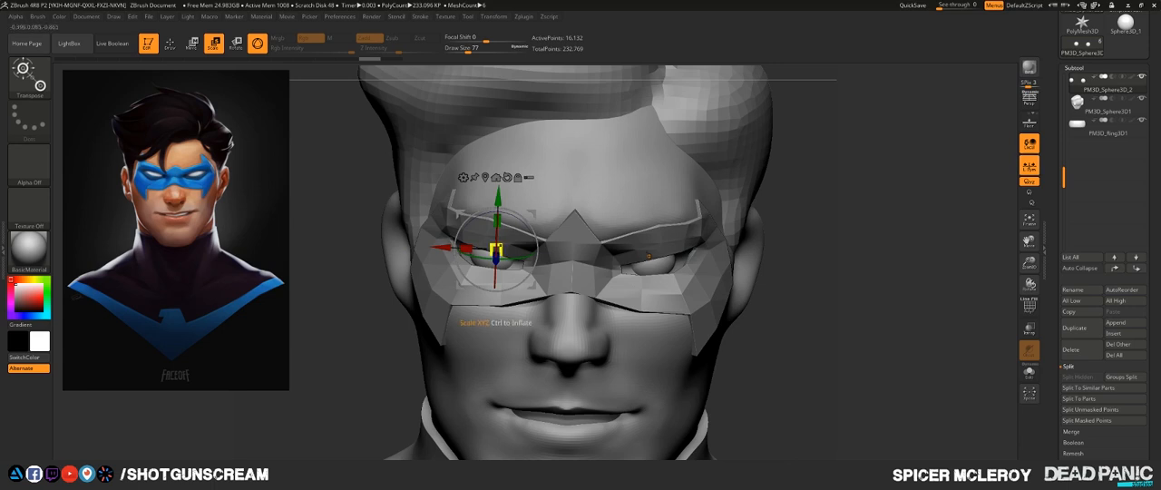
{"action": "left_click_drag", "start_coordinate": [496, 251], "coordinate": [517, 249]}
{"action": "key", "text": "q"}
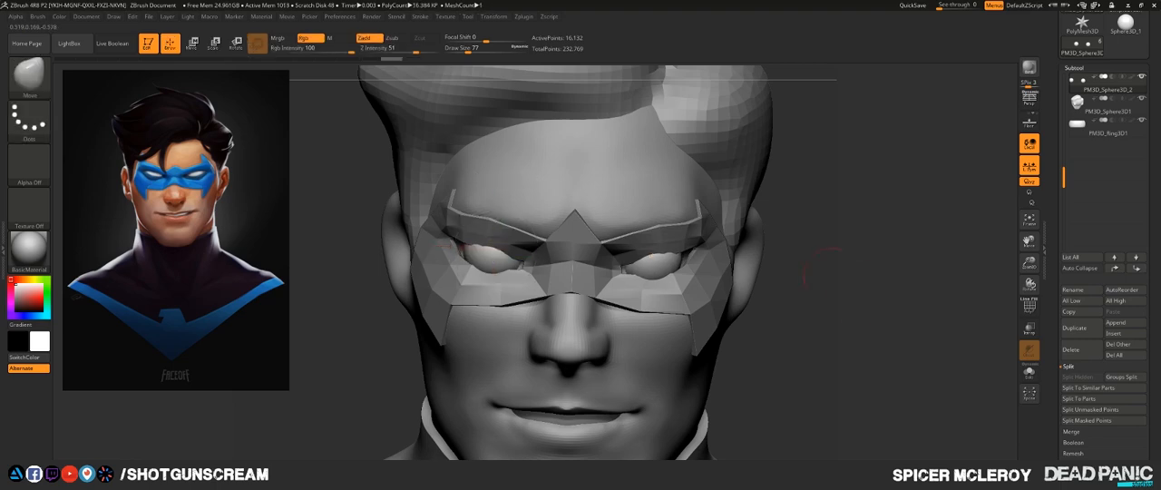
- Reselect the domino mask and pull its upper eye rim forward over the enlarged eyeballs from below
{"action": "mouse_move", "coordinate": [788, 272]}
{"action": "left_mouse_down"}
{"action": "mouse_move", "coordinate": [798, 161]}
{"action": "mouse_move", "coordinate": [802, 195]}
{"action": "mouse_move", "coordinate": [850, 217]}
{"action": "mouse_move", "coordinate": [871, 299]}
{"action": "mouse_move", "coordinate": [862, 238]}
{"action": "mouse_move", "coordinate": [890, 256]}
{"action": "mouse_move", "coordinate": [889, 217]}
{"action": "mouse_move", "coordinate": [860, 192]}
{"action": "left_mouse_up"}
{"action": "left_click", "coordinate": [751, 290], "text": "alt"}
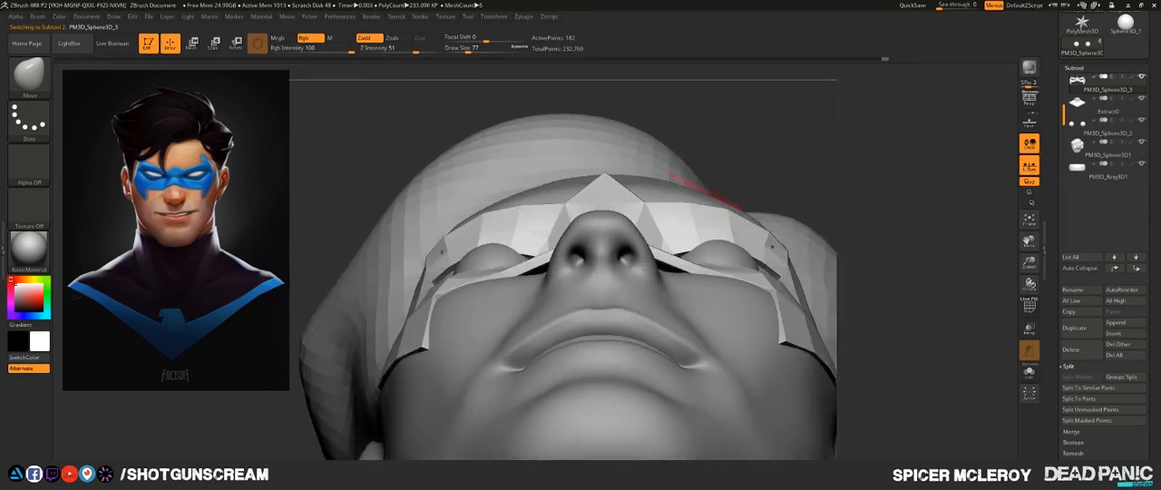
{"action": "mouse_move", "coordinate": [722, 240]}
{"action": "left_mouse_down"}
{"action": "mouse_move", "coordinate": [721, 251]}
{"action": "mouse_move", "coordinate": [720, 241]}
{"action": "left_mouse_up"}
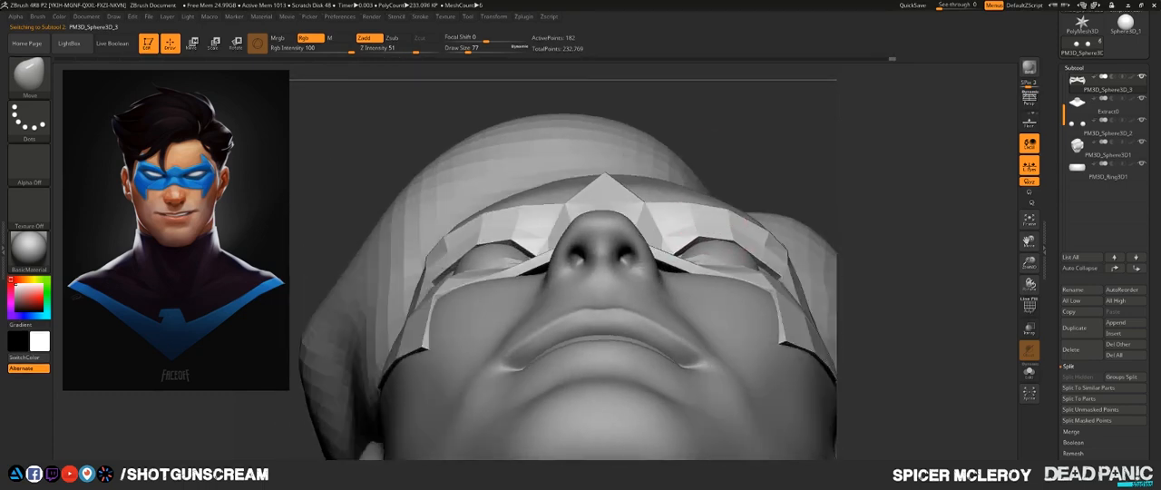
{"action": "mouse_move", "coordinate": [875, 226]}
{"action": "left_mouse_down"}
{"action": "mouse_move", "coordinate": [760, 280]}
{"action": "mouse_move", "coordinate": [764, 263]}
{"action": "left_mouse_up"}
{"action": "left_click_drag", "start_coordinate": [861, 263], "coordinate": [721, 276]}
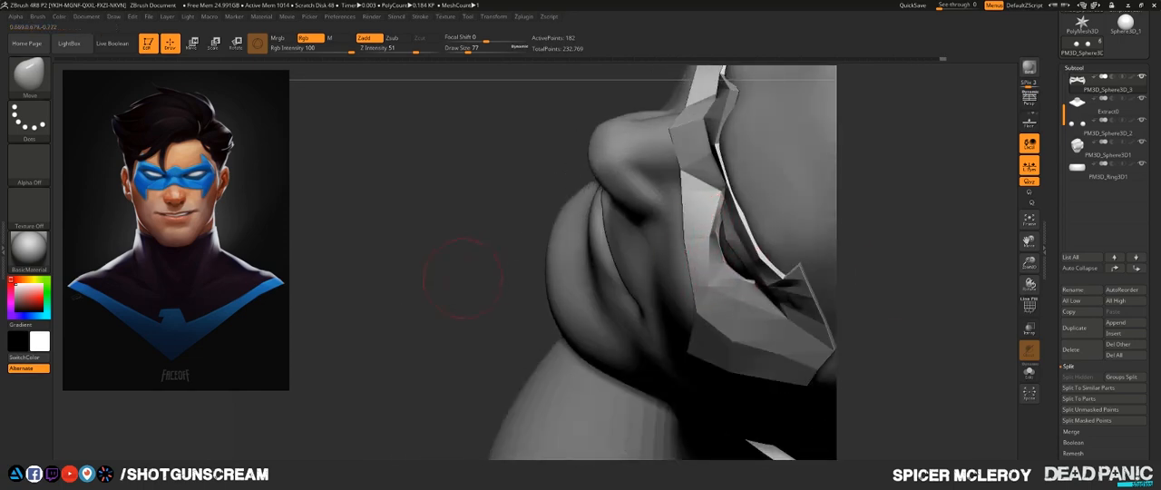
{"action": "left_click_drag", "start_coordinate": [463, 276], "coordinate": [531, 246]}
- Show the mask's PolyFrame and fit its lower edge to the cheeks and the sides of the nose
{"action": "key", "text": "shift+f"}
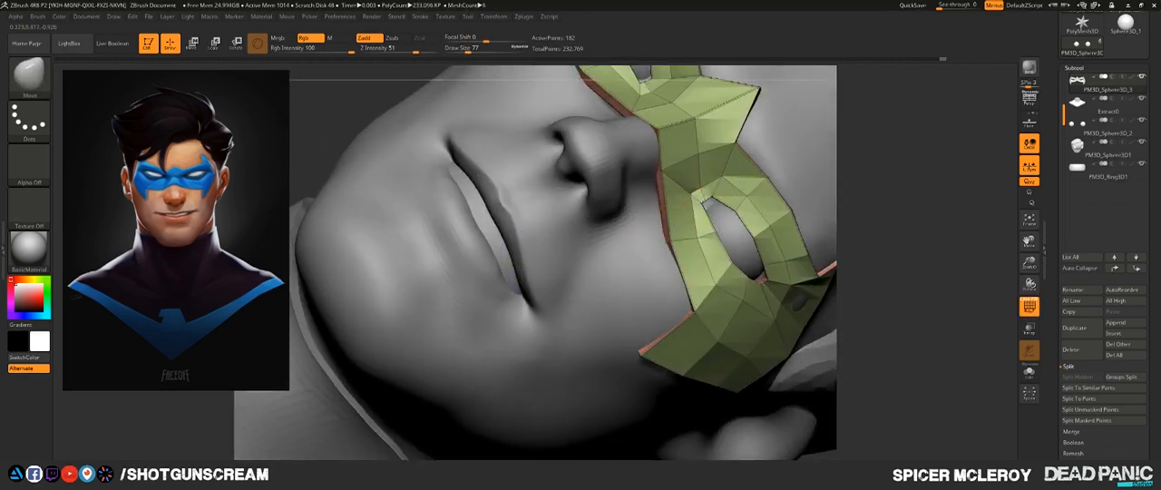
{"action": "mouse_move", "coordinate": [635, 272]}
{"action": "left_mouse_down"}
{"action": "mouse_move", "coordinate": [661, 234]}
{"action": "mouse_move", "coordinate": [673, 238]}
{"action": "left_mouse_up"}
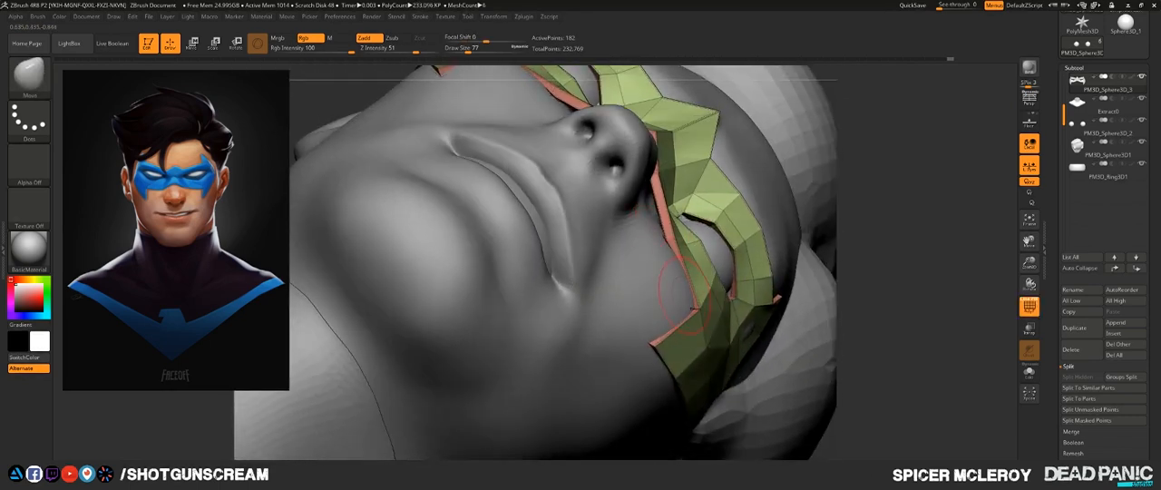
{"action": "left_click_drag", "start_coordinate": [693, 295], "coordinate": [703, 288]}
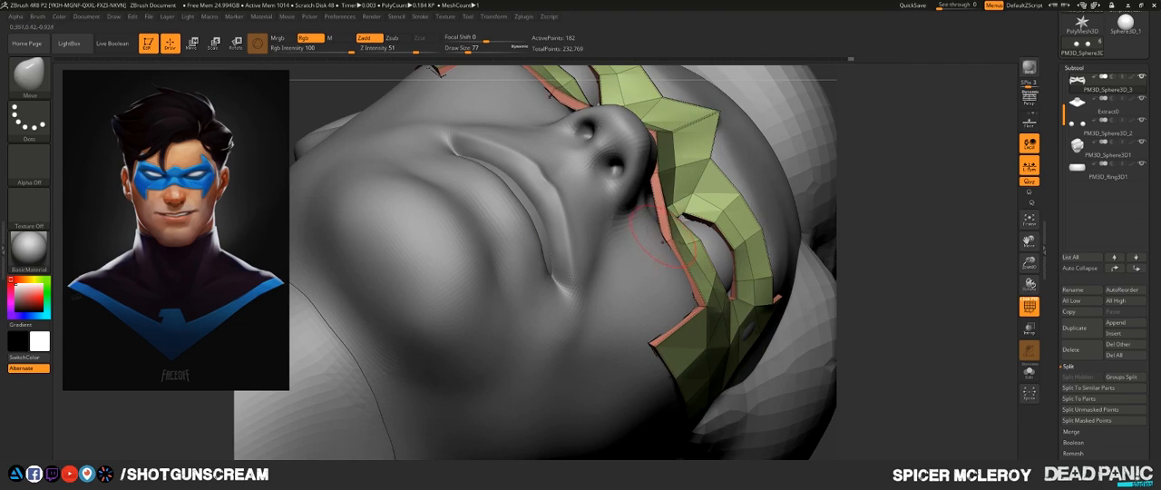
{"action": "mouse_move", "coordinate": [663, 242]}
{"action": "right_mouse_down"}
{"action": "mouse_move", "coordinate": [613, 283]}
{"action": "mouse_move", "coordinate": [632, 265]}
{"action": "mouse_move", "coordinate": [780, 299]}
{"action": "mouse_move", "coordinate": [894, 284]}
{"action": "mouse_move", "coordinate": [848, 211]}
{"action": "mouse_move", "coordinate": [606, 243]}
{"action": "right_mouse_up"}
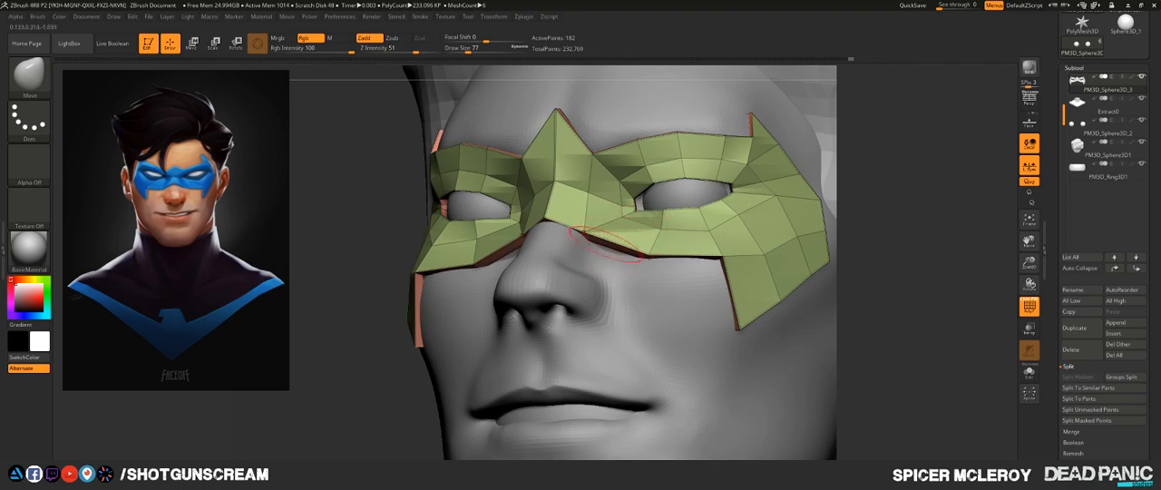
{"action": "mouse_move", "coordinate": [648, 258]}
{"action": "right_mouse_down"}
{"action": "mouse_move", "coordinate": [646, 205]}
{"action": "mouse_move", "coordinate": [626, 201]}
{"action": "mouse_move", "coordinate": [615, 261]}
{"action": "mouse_move", "coordinate": [642, 254]}
{"action": "right_mouse_up"}
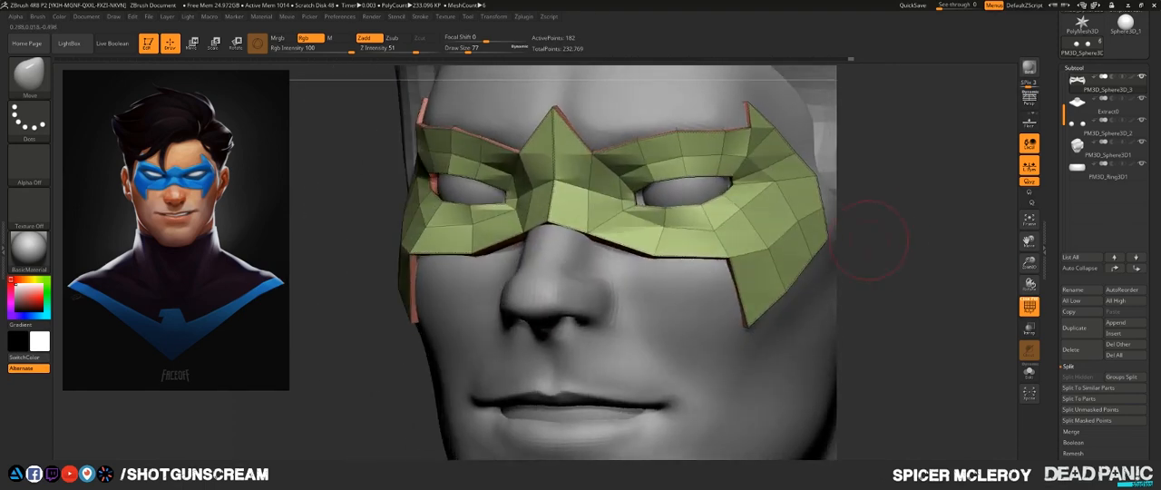
- Switch to the ZModeler brush and insert a single edge loop through the mask beside the nose
{"action": "key", "text": "b"}
{"action": "key", "text": "z"}
{"action": "key", "text": "m"}
{"action": "left_click", "coordinate": [641, 237]}
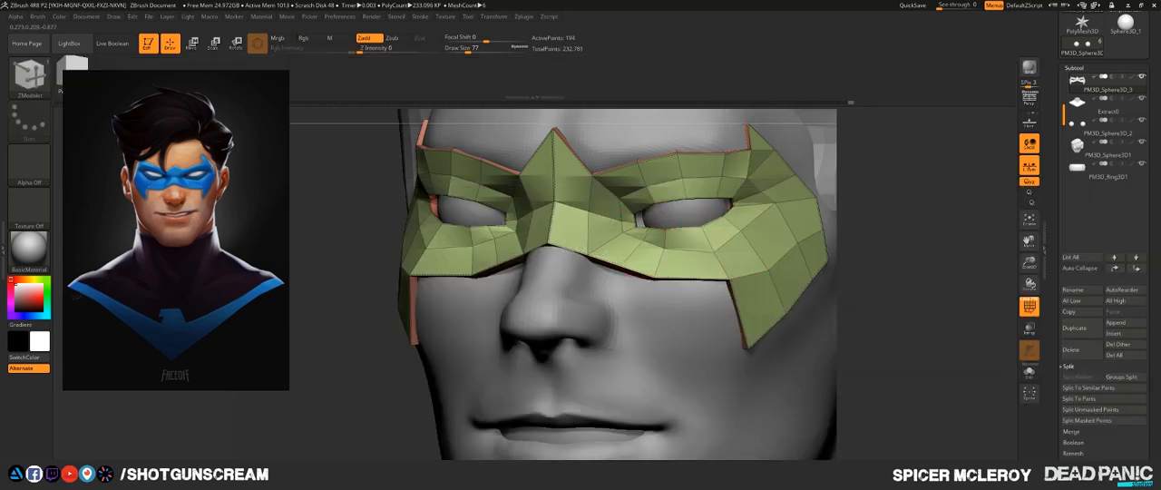
- Return to the Move brush and round the mask's lower edge beside the nose using the added edge loop
{"action": "right_click_drag", "start_coordinate": [587, 304], "coordinate": [605, 220]}
{"action": "key", "text": "b"}
{"action": "key", "text": "m"}
{"action": "key", "text": "v"}
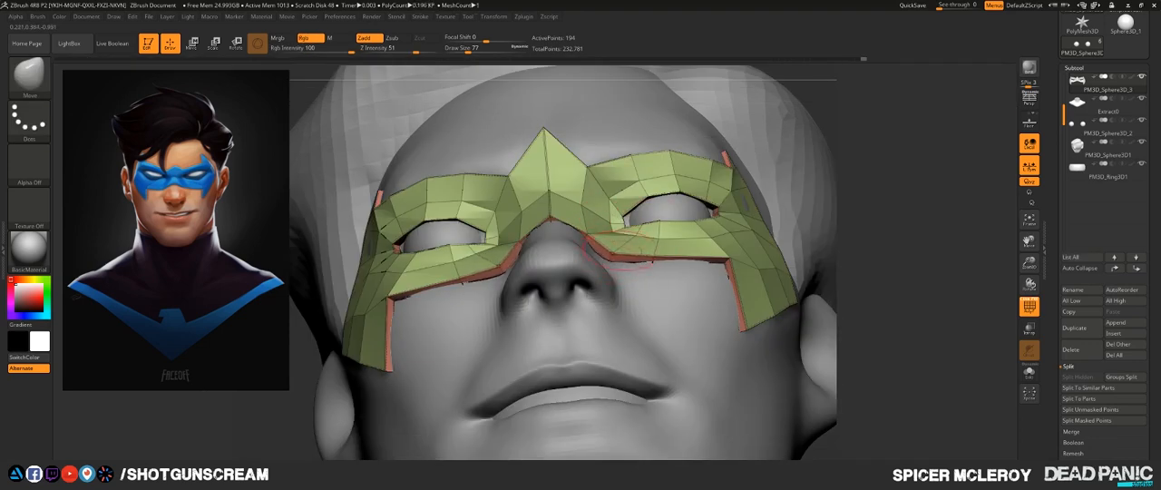
{"action": "mouse_move", "coordinate": [605, 220]}
{"action": "right_mouse_down"}
{"action": "mouse_move", "coordinate": [555, 272]}
{"action": "mouse_move", "coordinate": [606, 272]}
{"action": "mouse_move", "coordinate": [609, 260]}
{"action": "right_mouse_up"}
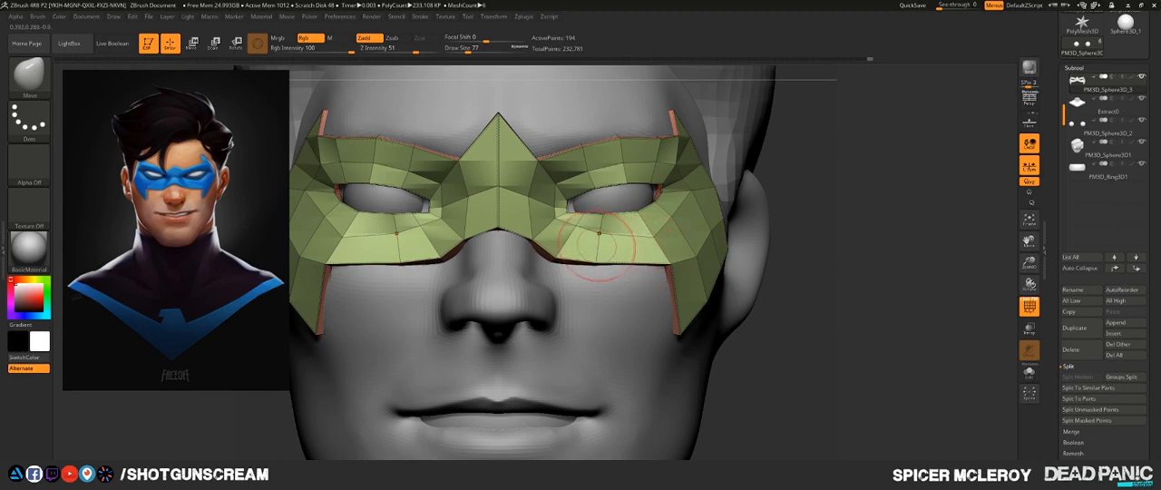
- Set the ZModeler edge action to Slide with EdgeLoop Complete and slide the edge loop below the eye
{"action": "key", "text": "b"}
{"action": "key", "text": "z"}
{"action": "key", "text": "m"}
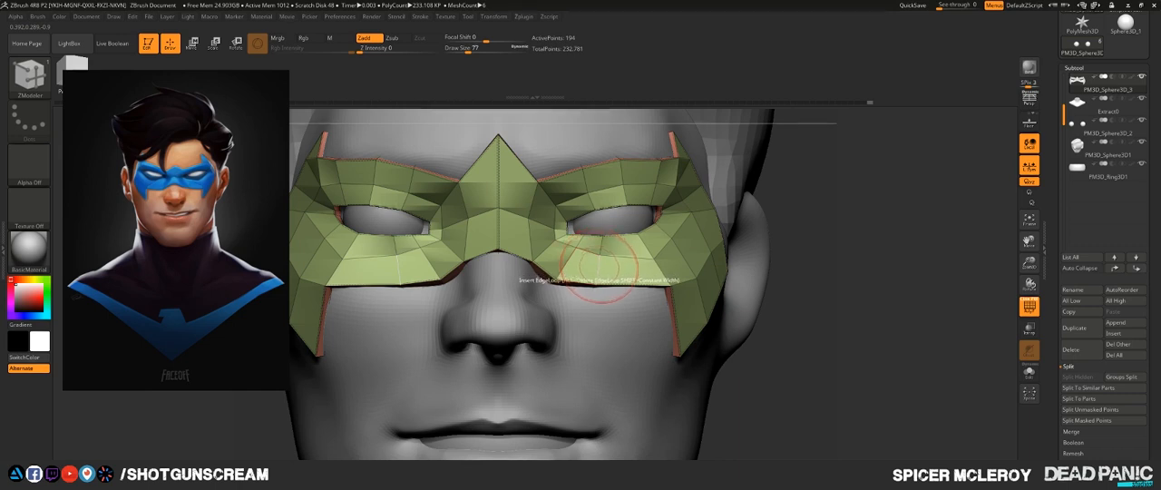
{"action": "key", "text": "space"}
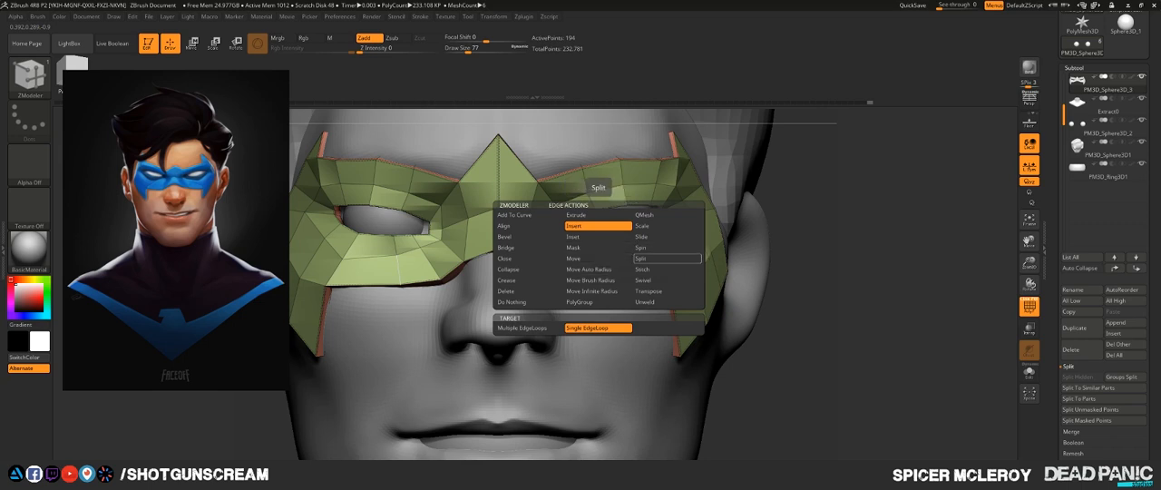
{"action": "left_click", "coordinate": [667, 237]}
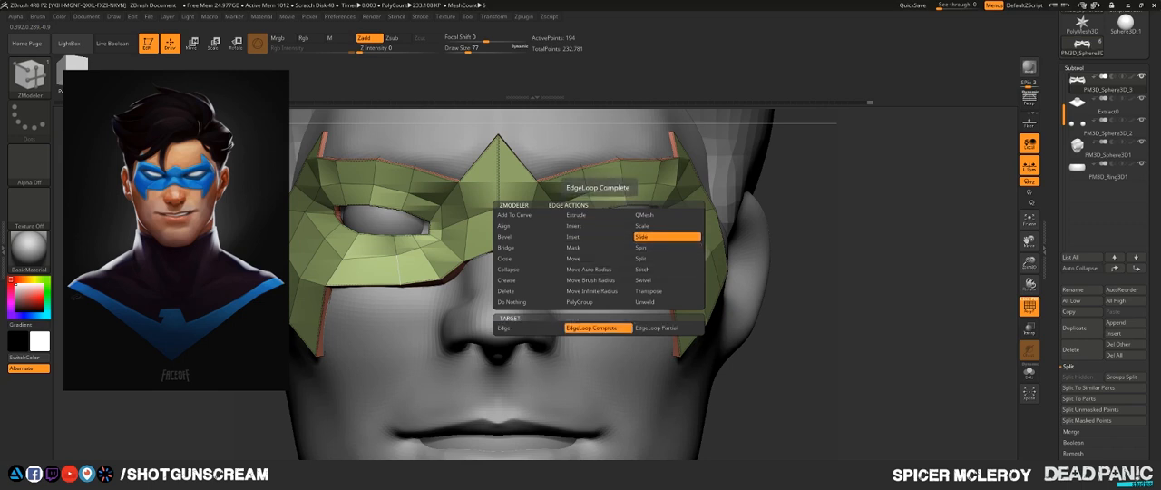
{"action": "left_click_drag", "start_coordinate": [601, 272], "coordinate": [578, 257]}
- Slide the edge loops across the mask's brow section to space the polygons more evenly
{"action": "left_click_drag", "start_coordinate": [578, 186], "coordinate": [621, 185]}
{"action": "right_click_drag", "start_coordinate": [627, 187], "coordinate": [594, 161]}
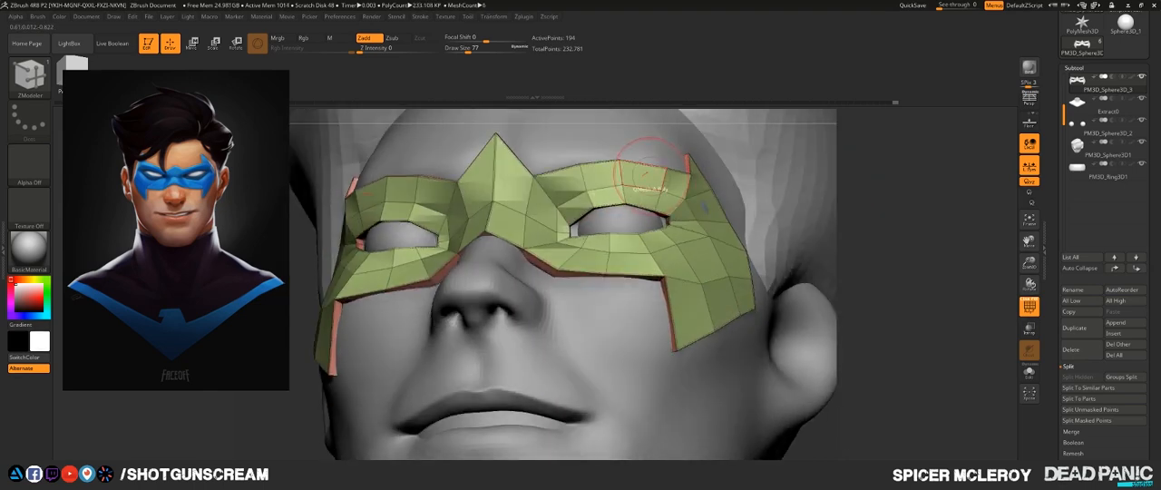
{"action": "left_click_drag", "start_coordinate": [654, 187], "coordinate": [648, 186]}
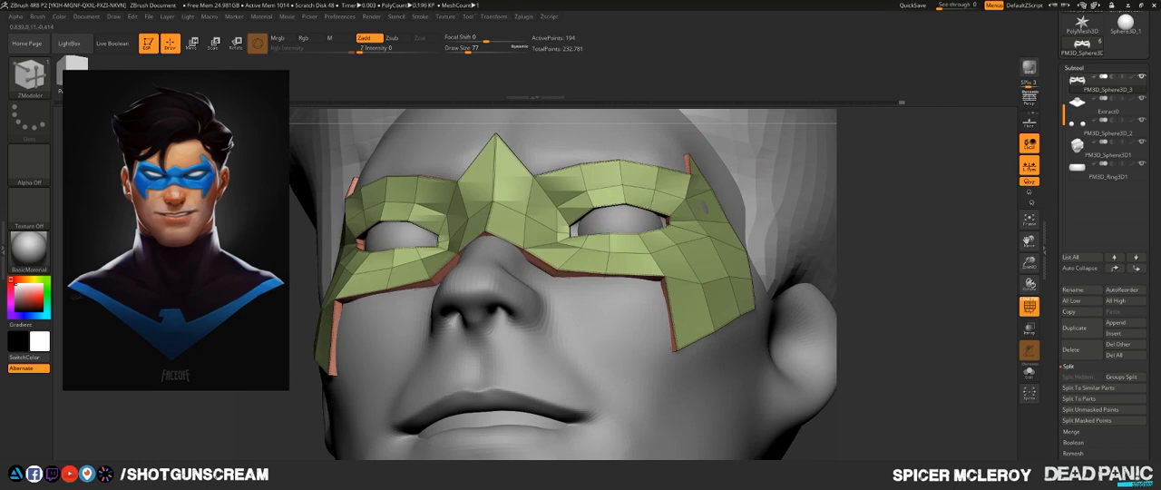
{"action": "right_click_drag", "start_coordinate": [709, 205], "coordinate": [800, 277]}
{"action": "right_click_drag", "start_coordinate": [799, 277], "coordinate": [830, 212], "text": "ctrl"}
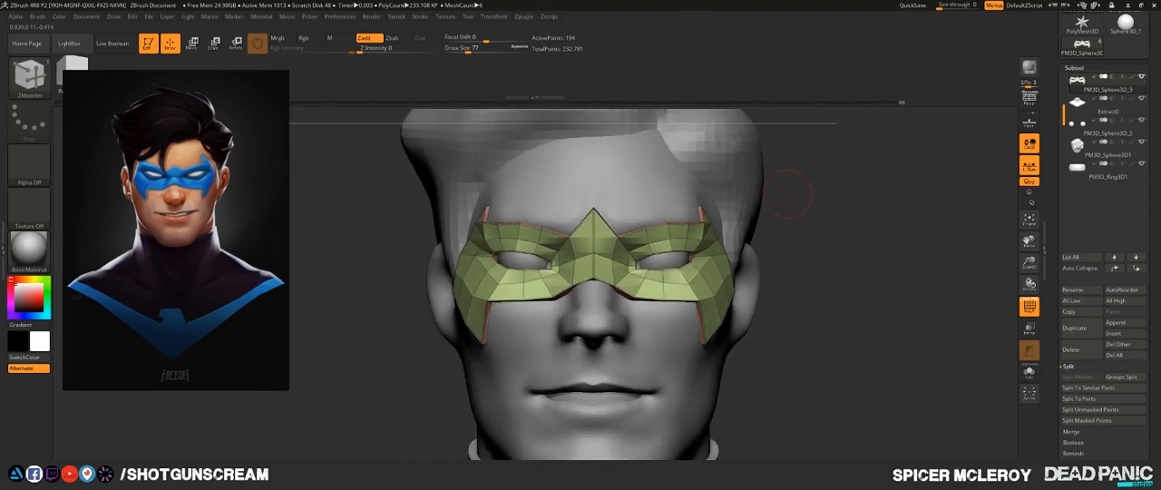
- Switch back to the Move brush for further shaping of the mask around its pointed forehead peak
{"action": "key", "text": "b"}
{"action": "key", "text": "m"}
{"action": "key", "text": "v"}
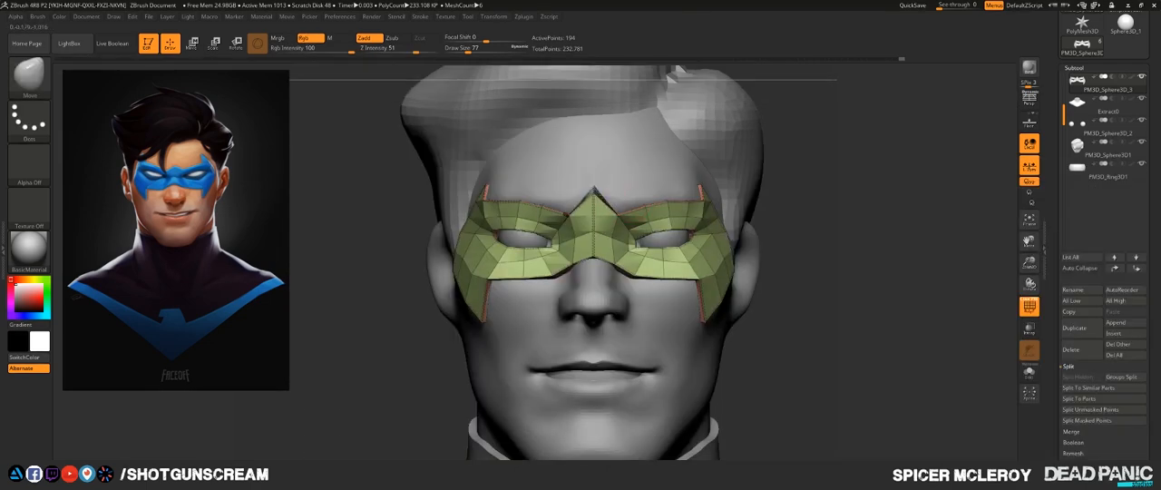
{"action": "right_click_drag", "start_coordinate": [672, 80], "coordinate": [651, 156]}
- Preview the mask with dynamic subdivision and without PolyFrame, and return to the low-poly wireframe view
{"action": "key", "text": "d"}
{"action": "left_click", "coordinate": [622, 161]}
{"action": "key", "text": "shift+f"}
{"action": "key", "text": "shift+f"}
{"action": "key", "text": "shift+d"}
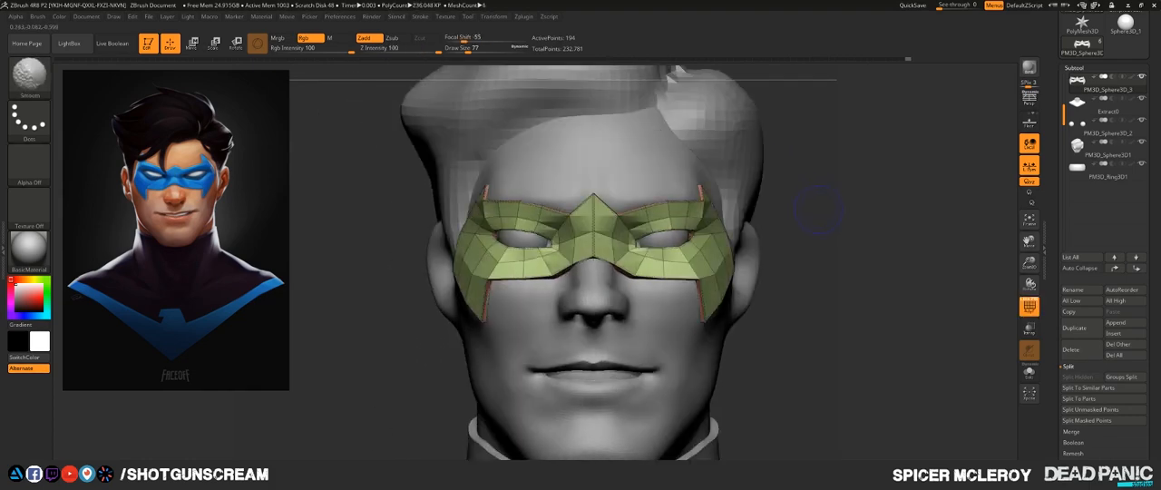
- Turn off PolyFrame and examine how the low-poly mask sits on the face from a distance and up close
{"action": "mouse_move", "coordinate": [807, 198]}
{"action": "left_mouse_down"}
{"action": "mouse_move", "coordinate": [907, 203]}
{"action": "mouse_move", "coordinate": [807, 200]}
{"action": "left_mouse_up"}
{"action": "key", "text": "shift+f"}
{"action": "left_click_drag", "start_coordinate": [807, 235], "coordinate": [807, 136], "text": "alt"}
{"action": "left_click_drag", "start_coordinate": [744, 207], "coordinate": [753, 241], "text": "alt"}
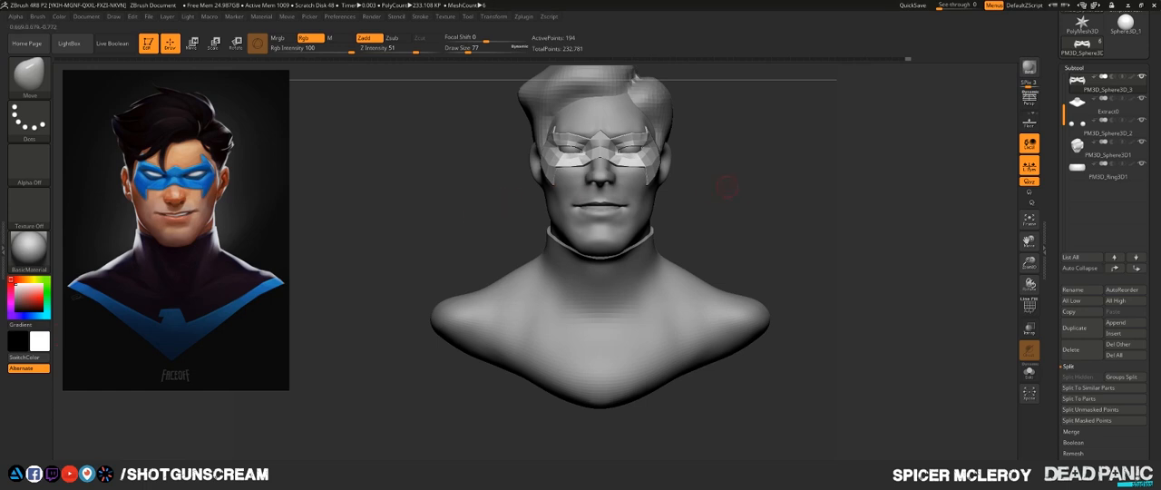
{"action": "mouse_move", "coordinate": [727, 187]}
{"action": "left_mouse_down", "text": "alt"}
{"action": "mouse_move", "coordinate": [711, 243]}
{"action": "mouse_move", "coordinate": [844, 242]}
{"action": "mouse_move", "coordinate": [879, 207]}
{"action": "mouse_move", "coordinate": [881, 249]}
{"action": "mouse_move", "coordinate": [876, 186]}
{"action": "left_mouse_up", "text": "alt"}
{"action": "left_click_drag", "start_coordinate": [871, 227], "coordinate": [738, 228], "text": "shift"}
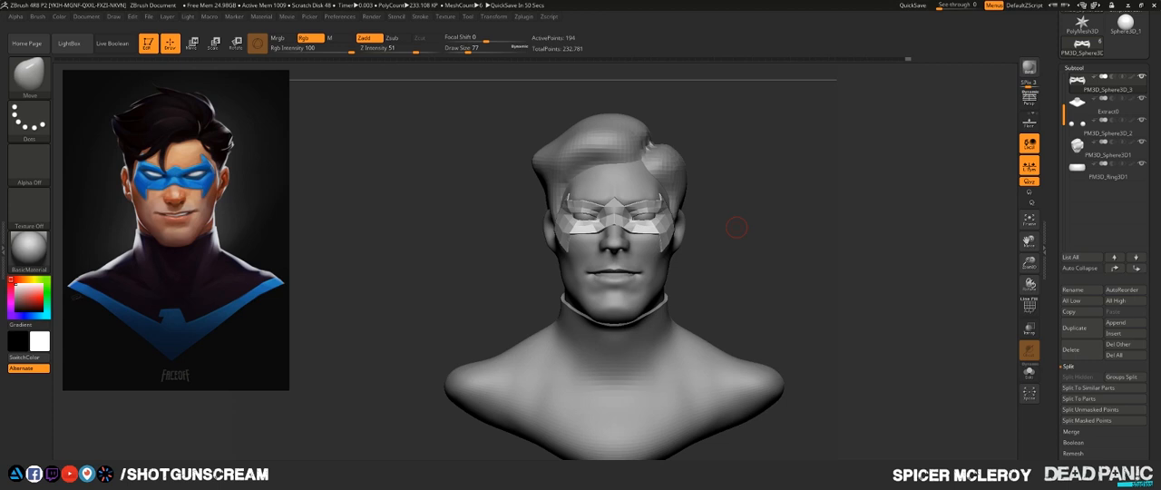
{"action": "right_click_drag", "start_coordinate": [629, 313], "coordinate": [626, 295], "text": "ctrl"}
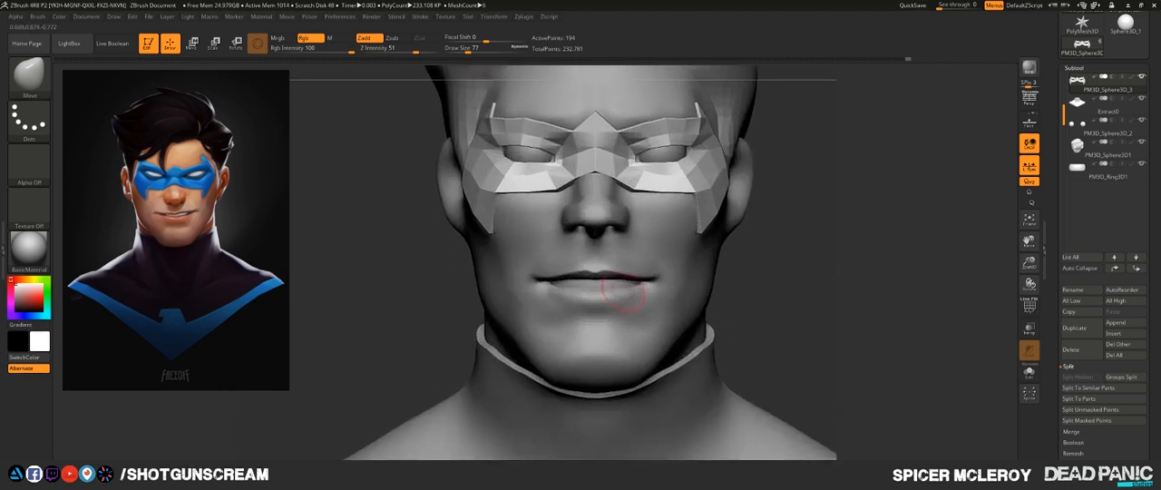
- Select the head subtool and, with the Move brush at draw size 120, pull the mouth corners up into a subtle smile
{"action": "left_click", "coordinate": [626, 295], "text": "alt"}
{"action": "key", "text": "s"}
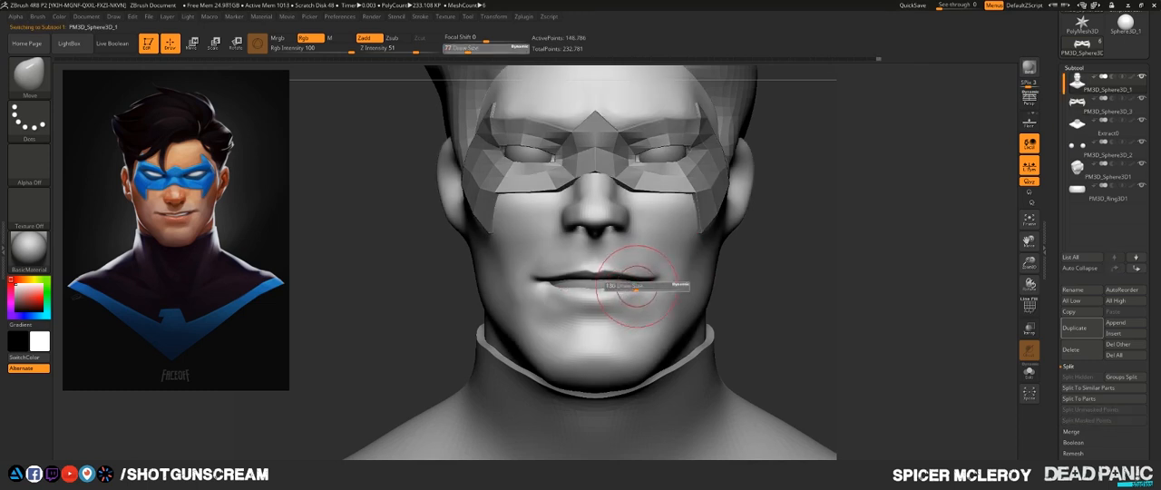
{"action": "mouse_move", "coordinate": [635, 285]}
{"action": "left_mouse_down"}
{"action": "mouse_move", "coordinate": [655, 281]}
{"action": "mouse_move", "coordinate": [632, 288]}
{"action": "mouse_move", "coordinate": [642, 273]}
{"action": "left_mouse_up"}
{"action": "key", "text": "s"}
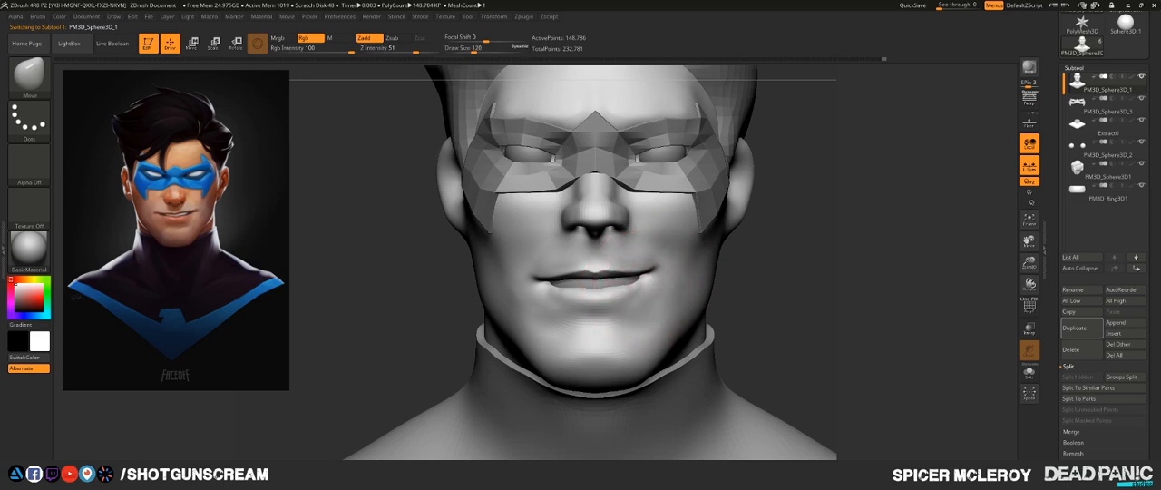
{"action": "key", "text": "ctrl+z"}
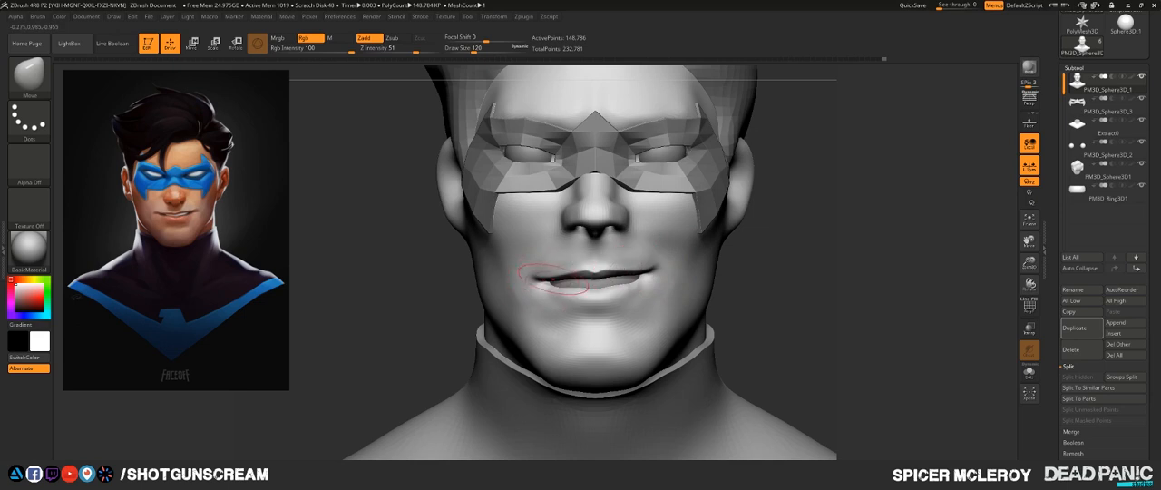
{"action": "left_click_drag", "start_coordinate": [553, 279], "coordinate": [550, 288]}
{"action": "right_click_drag", "start_coordinate": [551, 288], "coordinate": [552, 237], "text": "alt"}
- Examine the smiling face and the mask's fit from the side, front and three-quarter views of the whole bust
{"action": "right_click_drag", "start_coordinate": [717, 241], "coordinate": [798, 243]}
{"action": "right_click_drag", "start_coordinate": [706, 264], "coordinate": [670, 292], "text": "alt"}
{"action": "right_click_drag", "start_coordinate": [753, 222], "coordinate": [671, 222], "text": "alt"}
{"action": "right_click_drag", "start_coordinate": [687, 294], "coordinate": [698, 254], "text": "alt"}
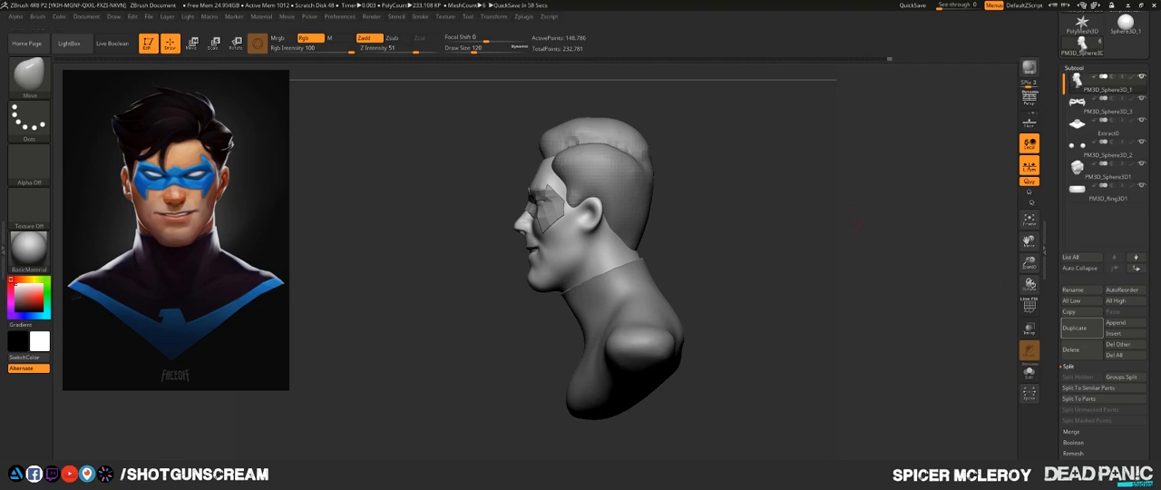
{"action": "mouse_move", "coordinate": [701, 233]}
{"action": "left_mouse_down"}
{"action": "mouse_move", "coordinate": [798, 249]}
{"action": "mouse_move", "coordinate": [748, 258]}
{"action": "left_mouse_up"}
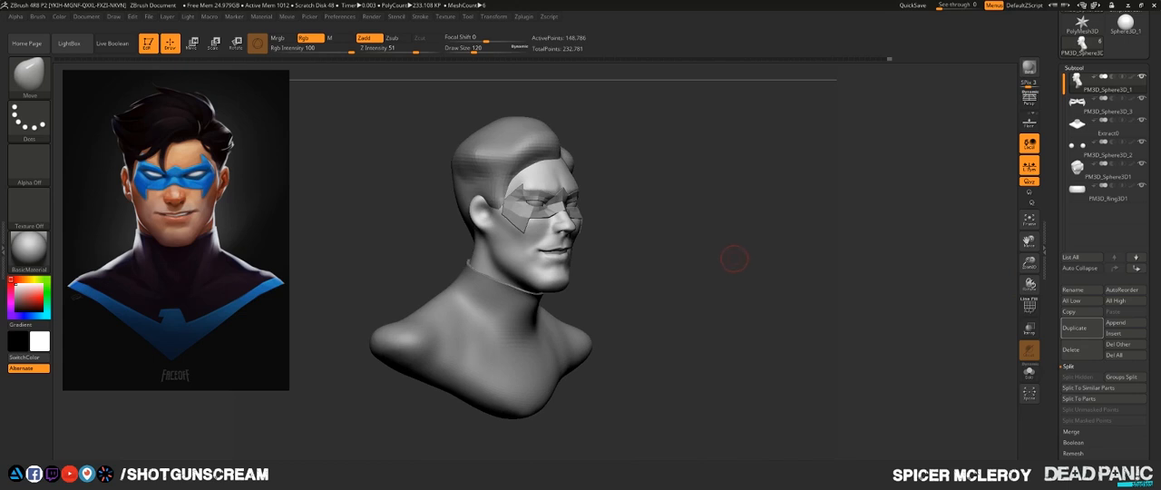
{"action": "left_click_drag", "start_coordinate": [733, 260], "coordinate": [733, 257]}
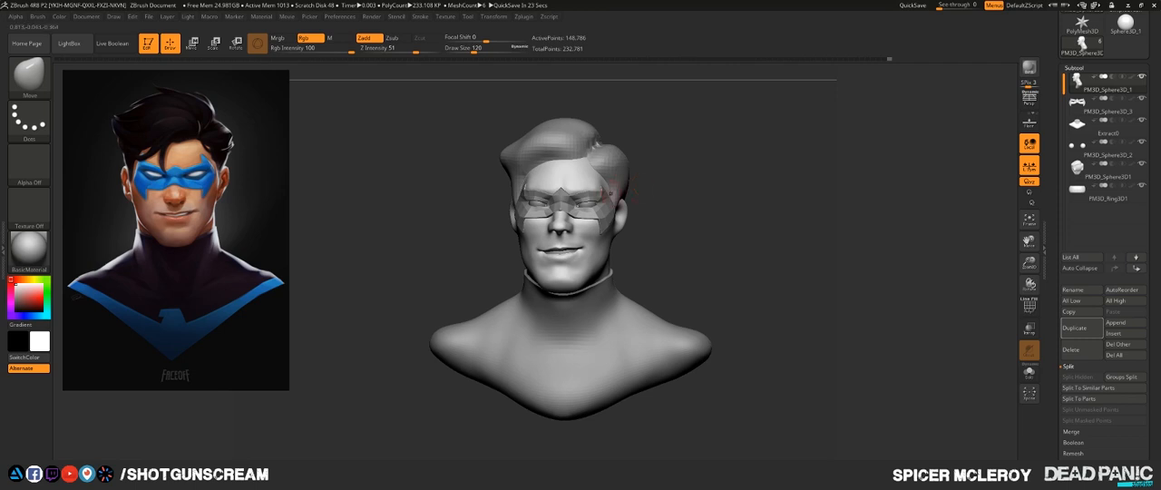
{"action": "mouse_move", "coordinate": [655, 201]}
{"action": "left_mouse_down"}
{"action": "mouse_move", "coordinate": [706, 205]}
{"action": "mouse_move", "coordinate": [711, 243]}
{"action": "mouse_move", "coordinate": [631, 251]}
{"action": "left_mouse_up"}
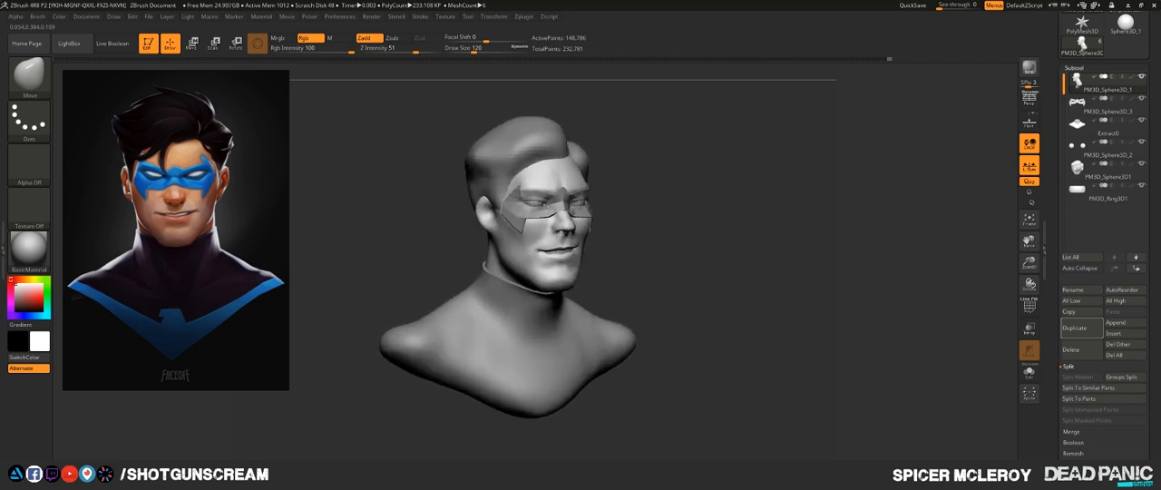